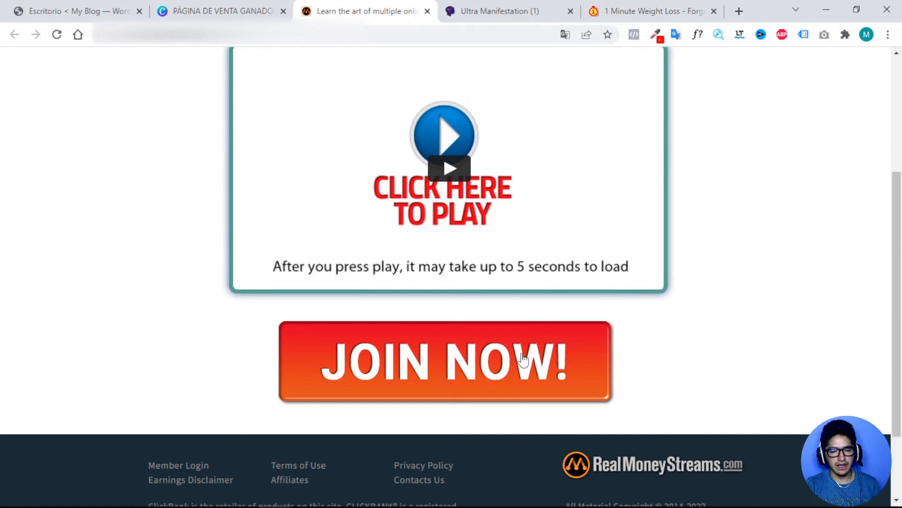
Copy the Ultra Manifestation page URL and load it in a new Incognito window.
click(494, 15)
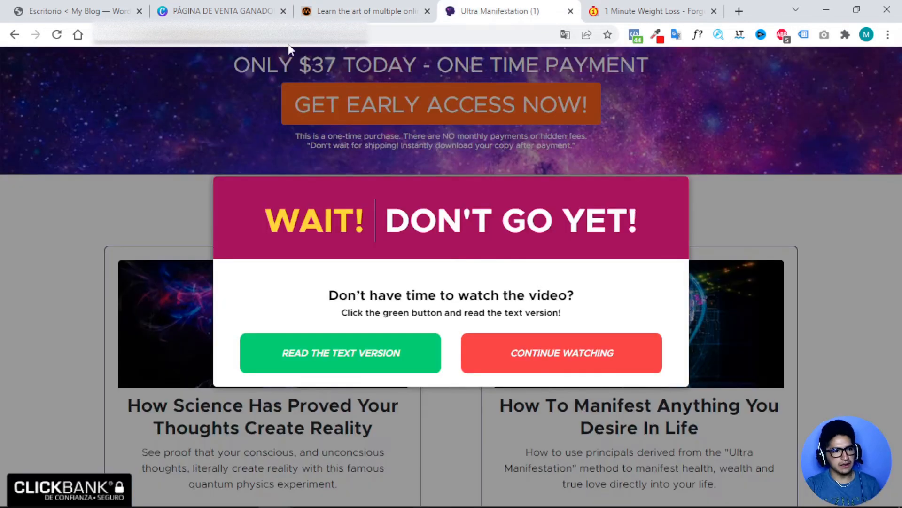
click(376, 35)
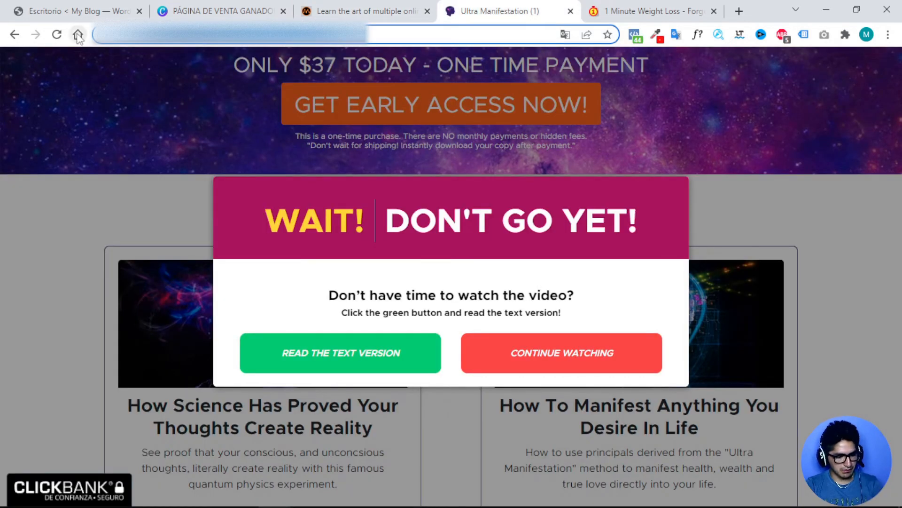
key(ctrl+c)
key(ctrl+shift+n)
key(ctrl+v)
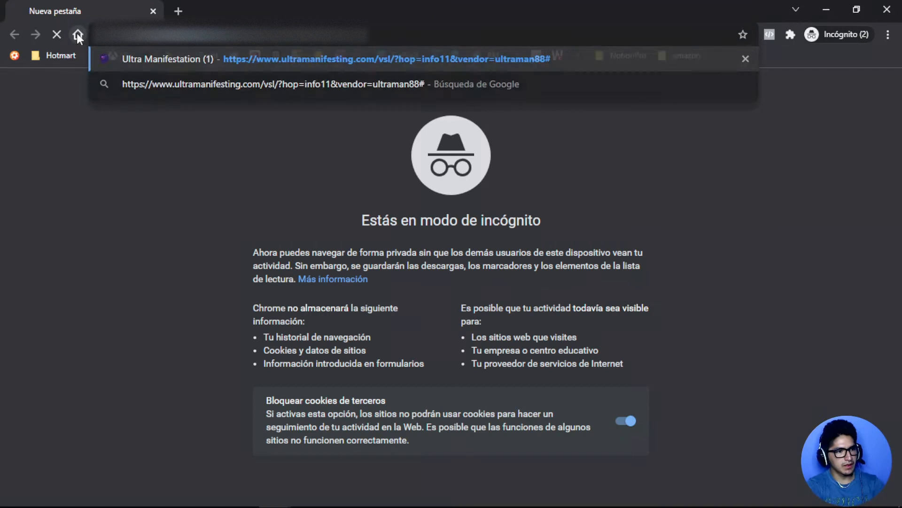
key(Return)
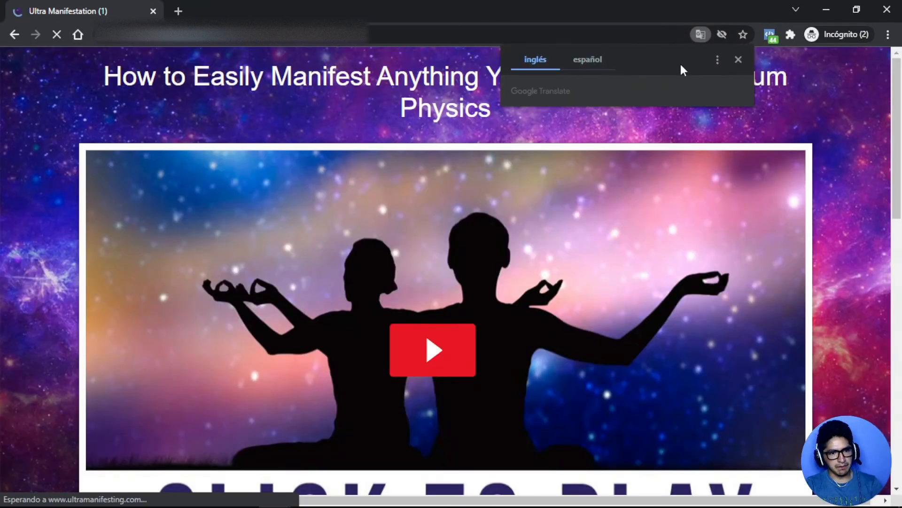
Translate the incognito copy into Spanish and scroll through the translated page.
click(588, 60)
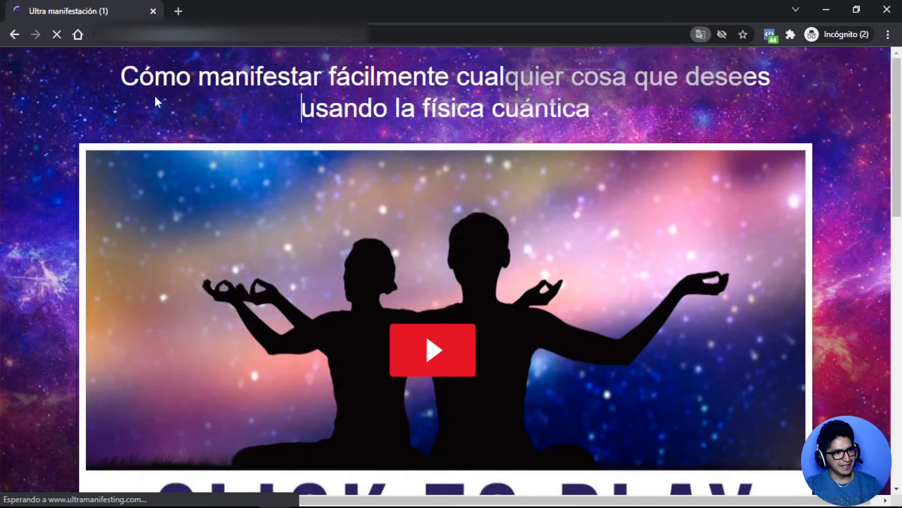
drag(121, 76, 593, 121)
scroll(591, 121, down, 9)
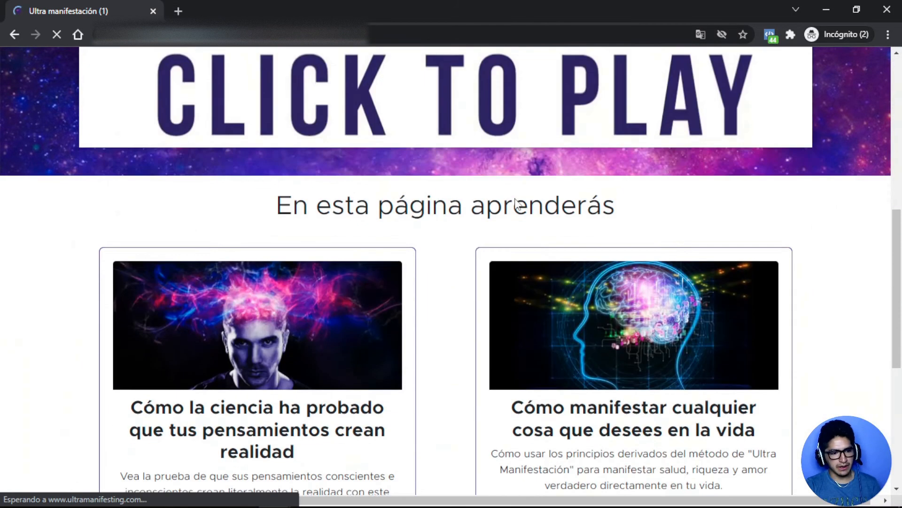
scroll(494, 193, down, 6)
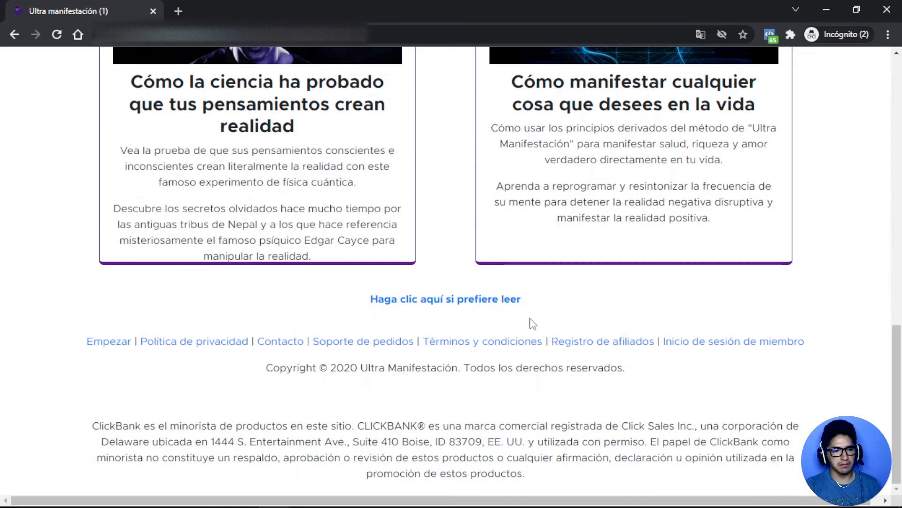
scroll(529, 323, up, 8)
scroll(531, 324, down, 3)
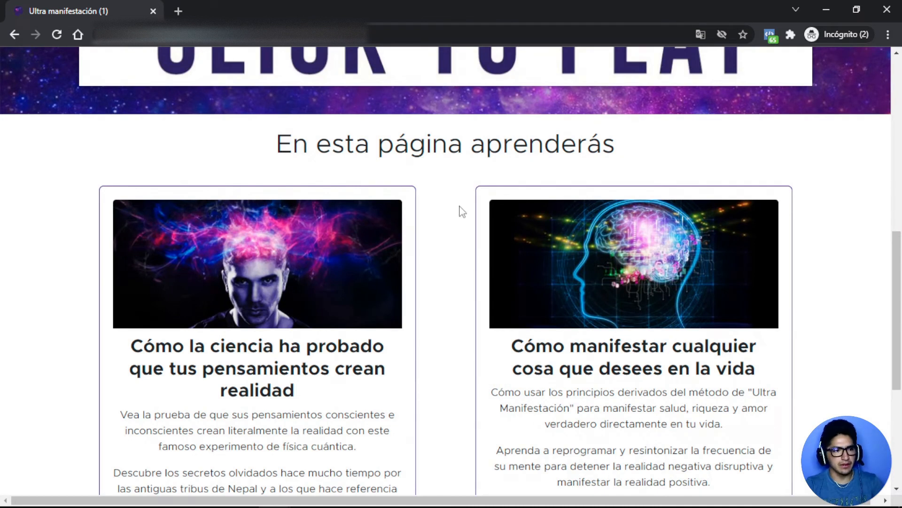
Dismiss the ¡Espere! exit popup and close the Incognito window.
mouse_move(637, 46)
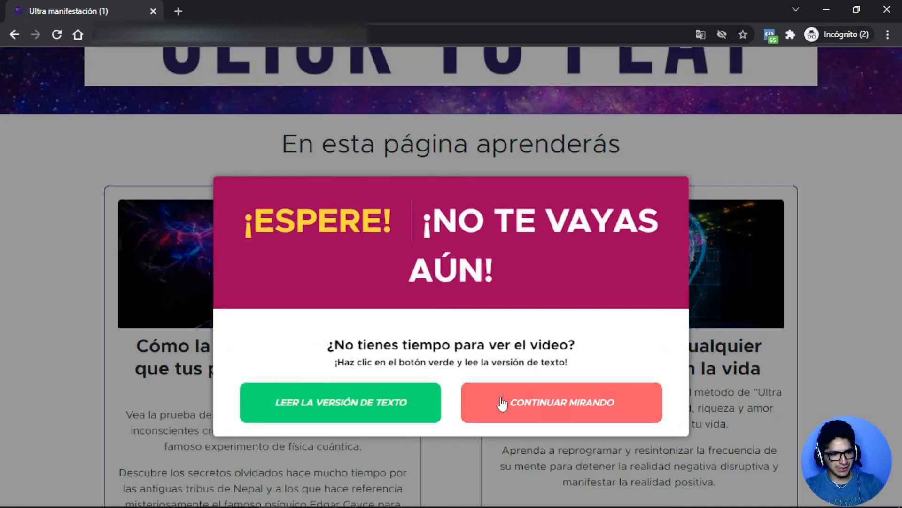
click(538, 413)
scroll(442, 272, up, 7)
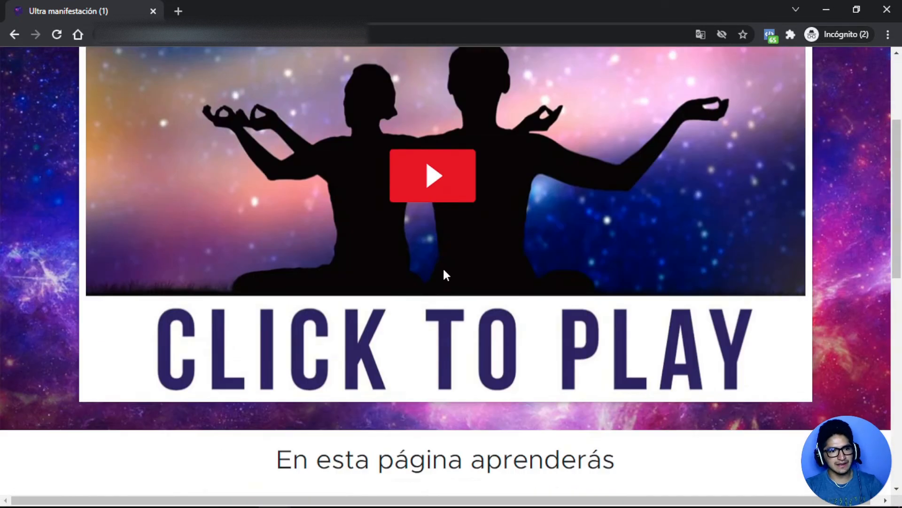
scroll(472, 173, down, 5)
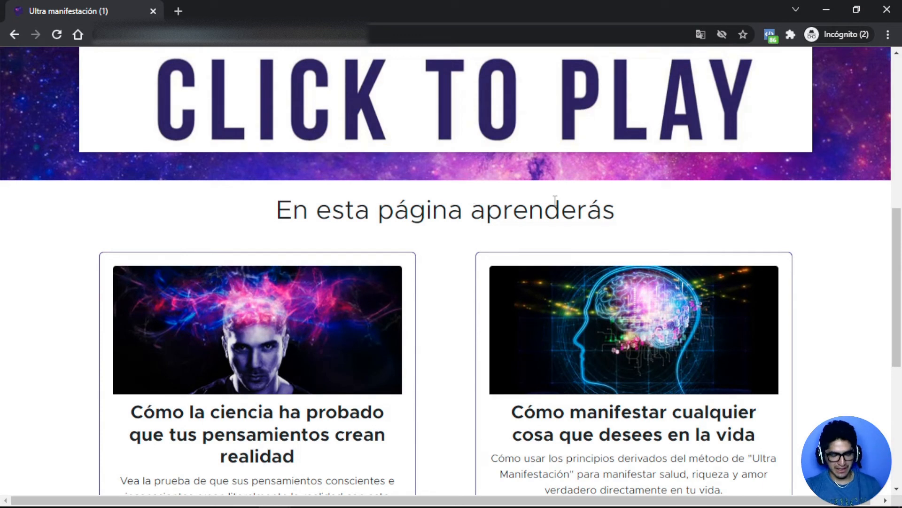
click(887, 9)
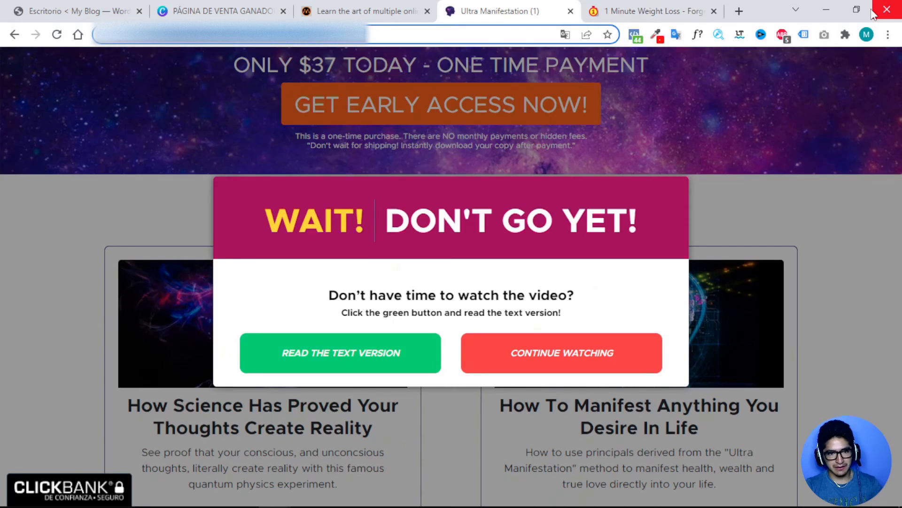
Copy the 1 Minute Weight Loss page address and close its WAIT! exit popup.
click(638, 10)
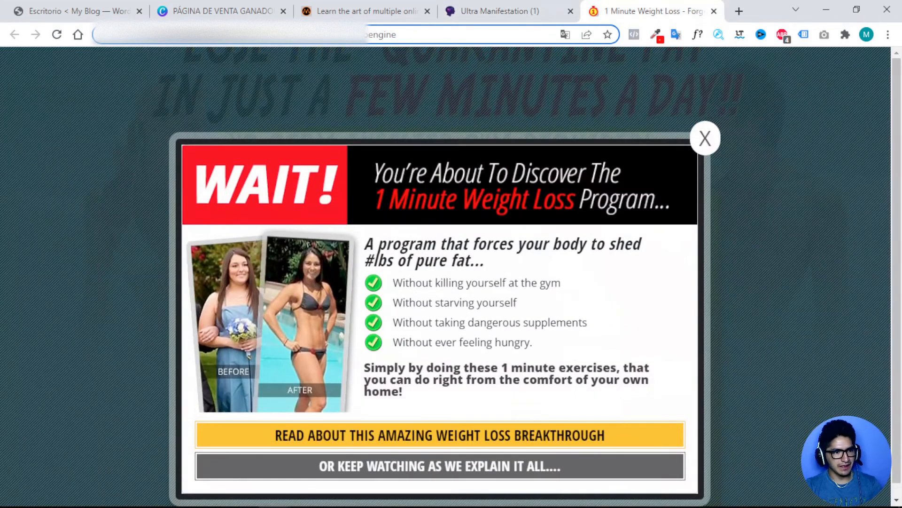
click(361, 35)
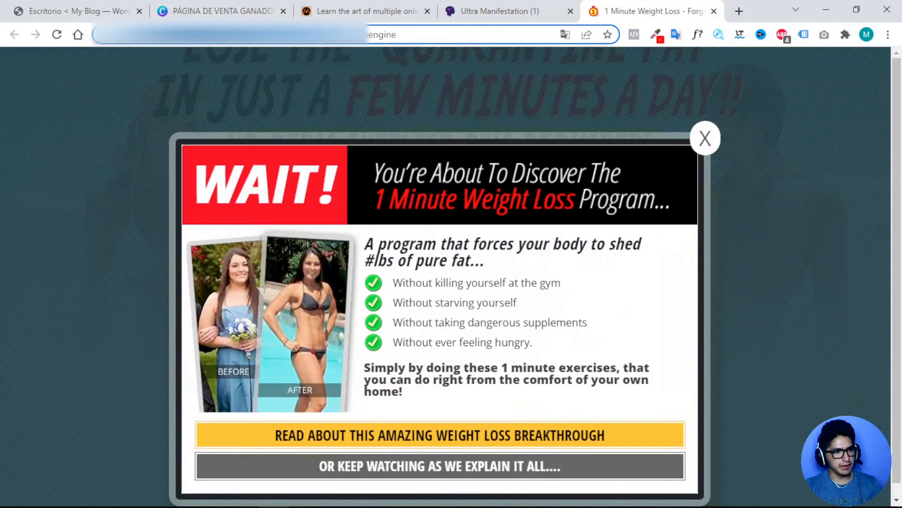
right_click(360, 35)
click(354, 41)
click(355, 42)
right_click(360, 41)
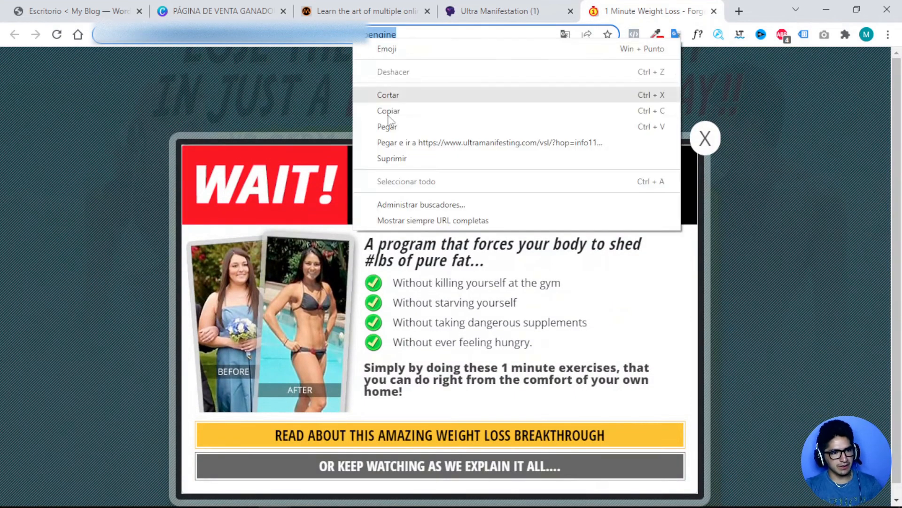
click(564, 120)
click(705, 138)
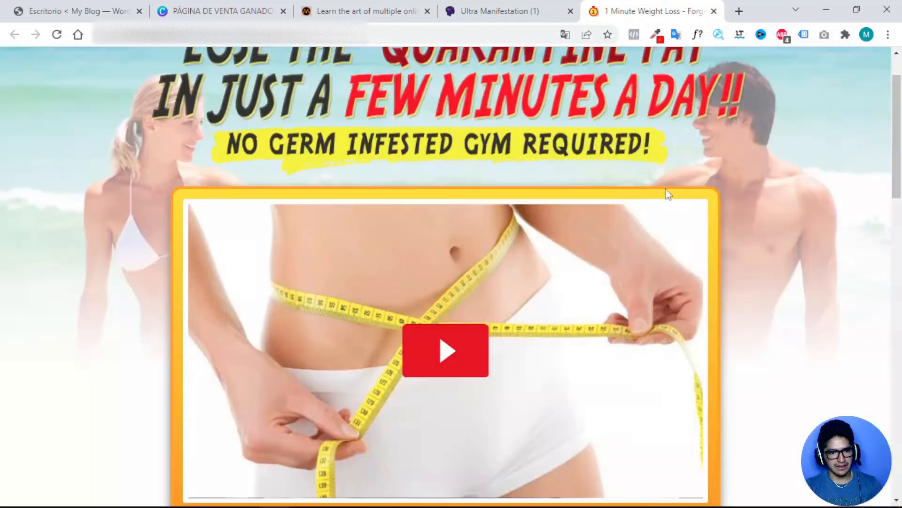
scroll(638, 198, down, 7)
scroll(637, 191, up, 6)
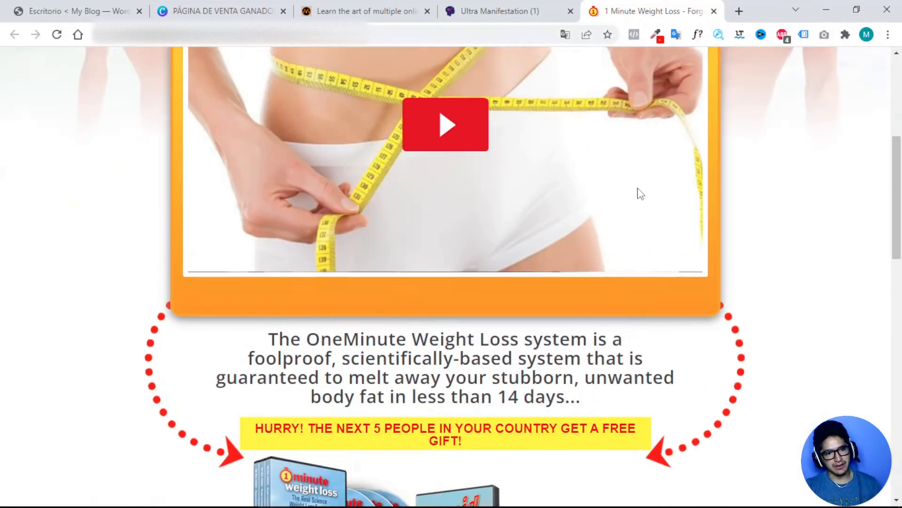
Load the weight-loss page in a new Incognito window, scroll it, then close it.
key(ctrl+shift+n)
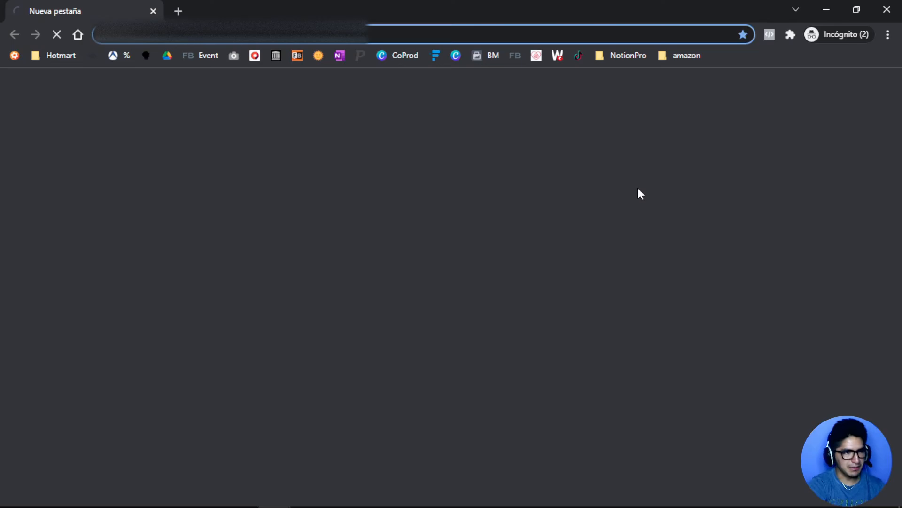
key(ctrl+v)
key(Return)
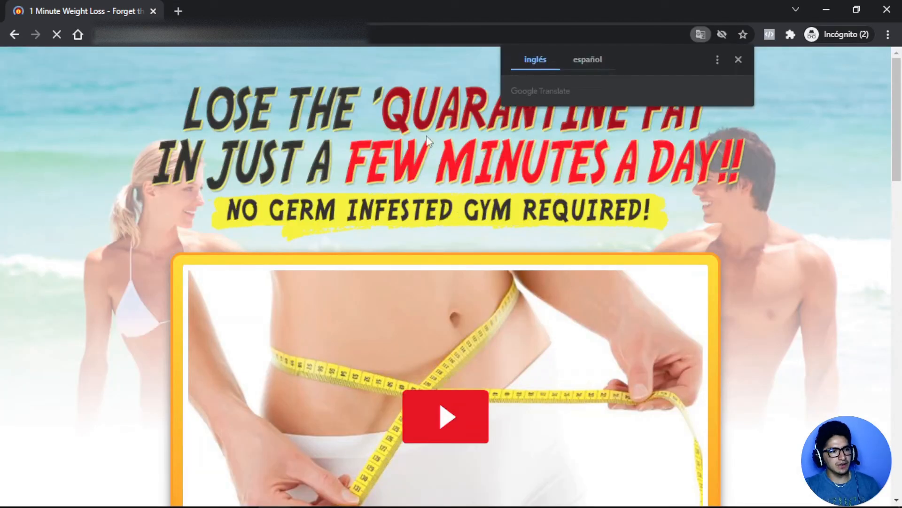
scroll(449, 280, down, 3)
scroll(448, 280, down, 6)
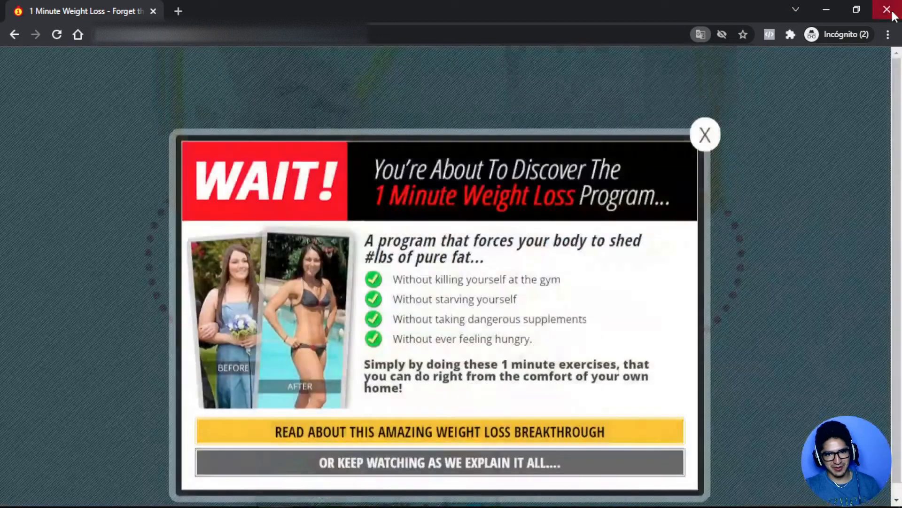
click(891, 14)
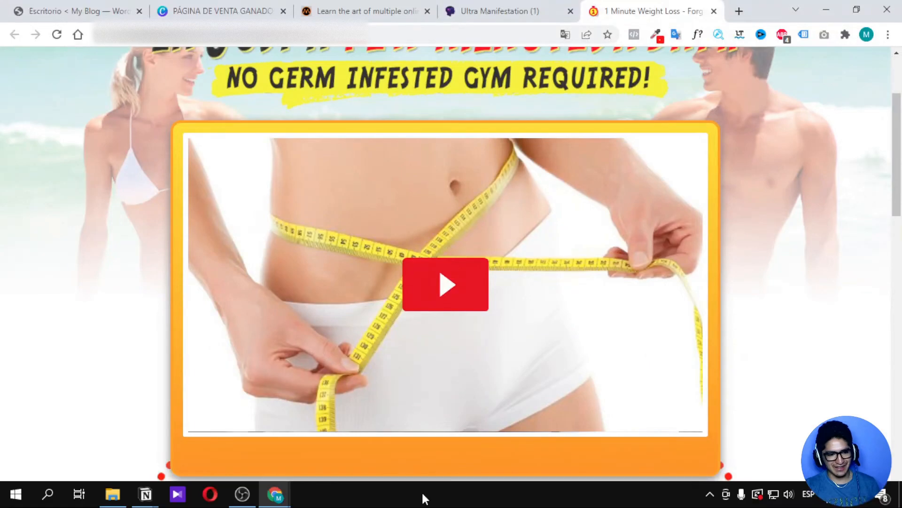
Close the extra browser window and reload the weight-loss page in a fresh Incognito window.
mouse_move(285, 496)
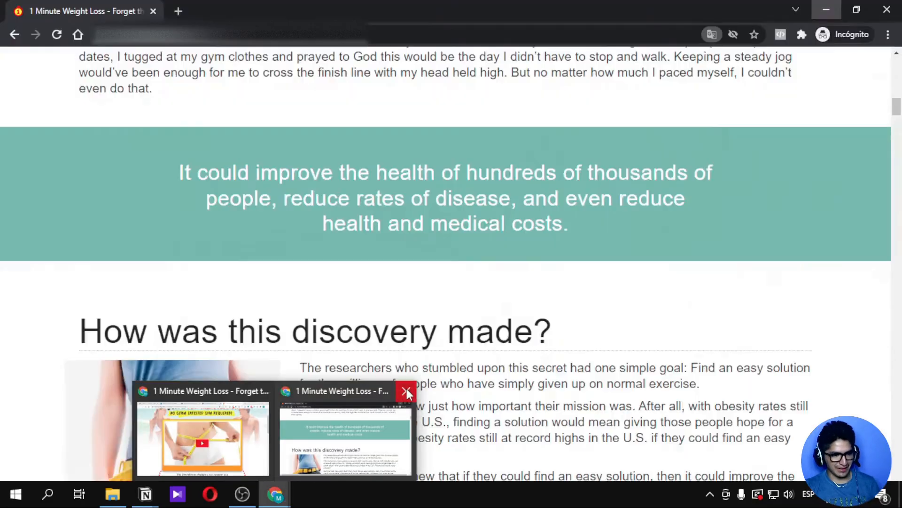
click(406, 390)
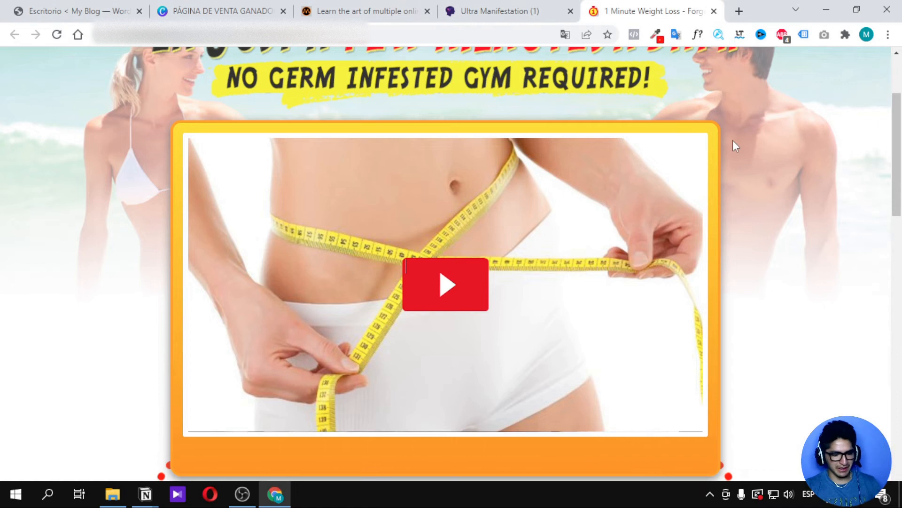
key(ctrl+shift+n)
text(https://www.1minuteweightloss.com/weight-loss.php?hop=cbengine)
key(Return)
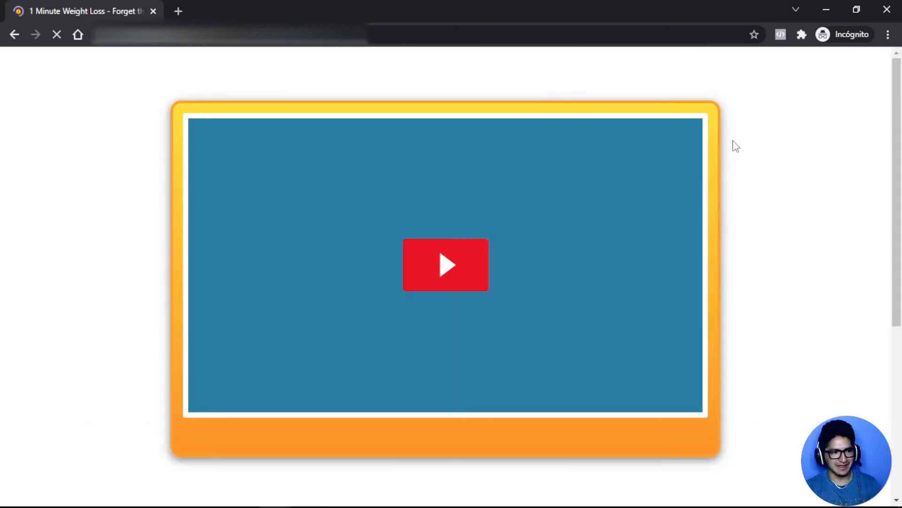
scroll(504, 215, down, 8)
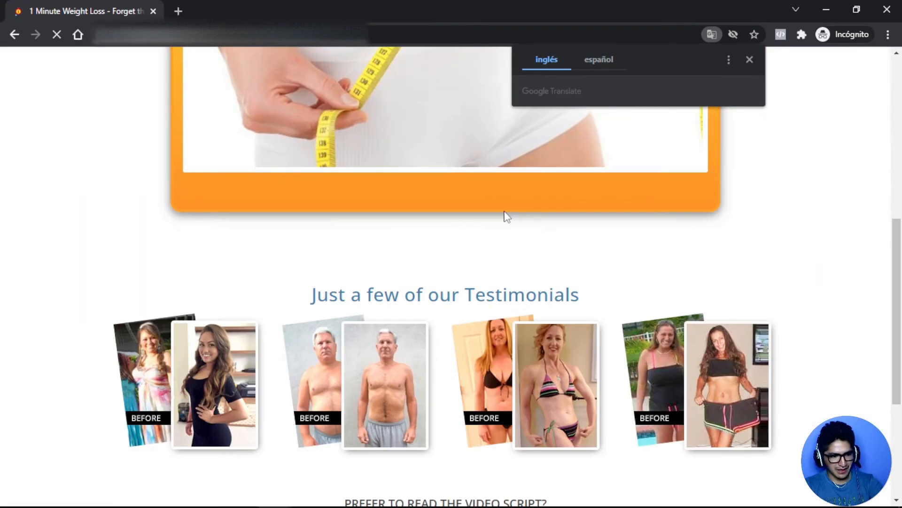
scroll(503, 215, up, 8)
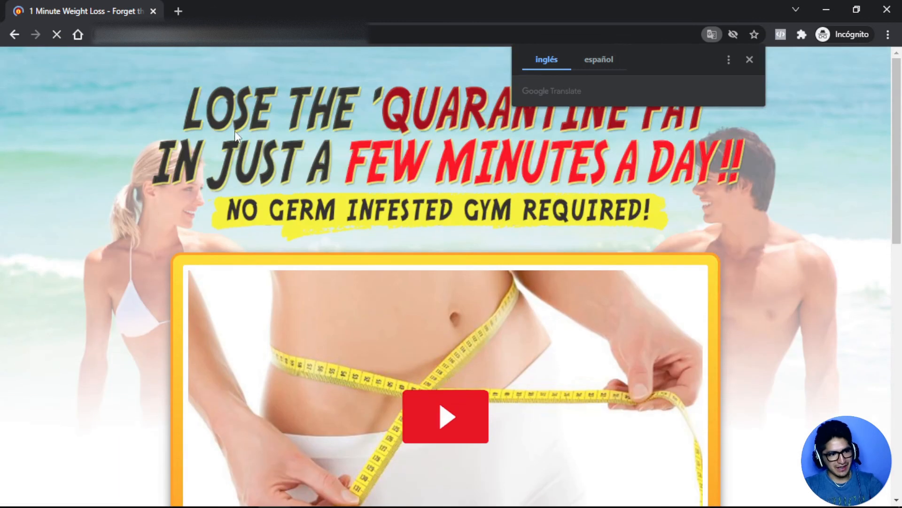
drag(167, 94, 373, 156)
scroll(476, 209, down, 8)
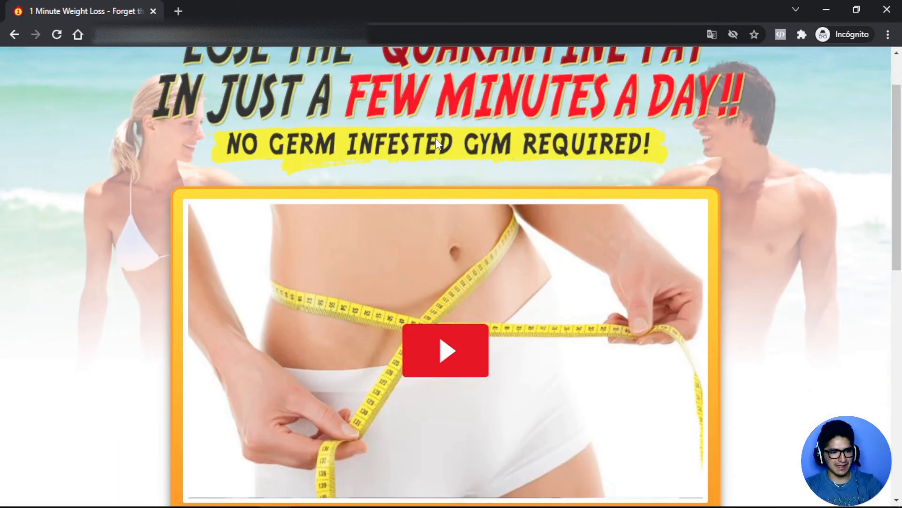
scroll(476, 207, down, 4)
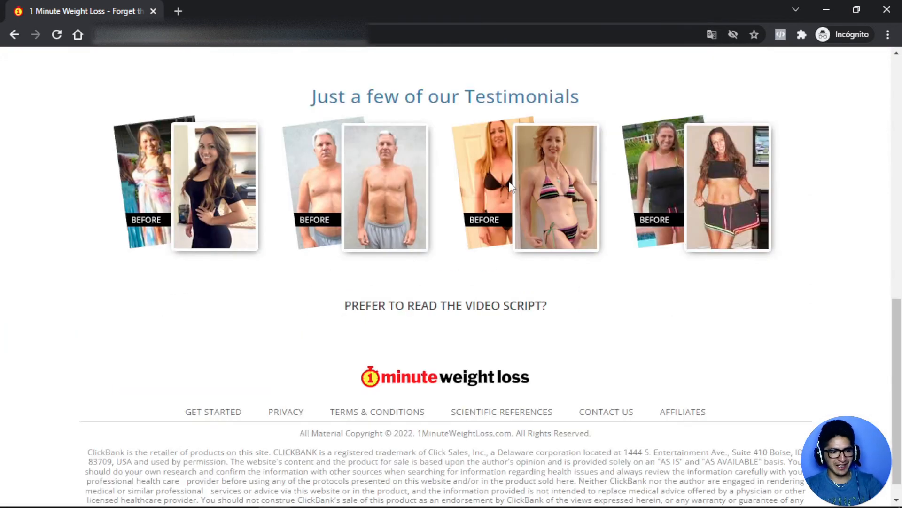
scroll(493, 200, up, 3)
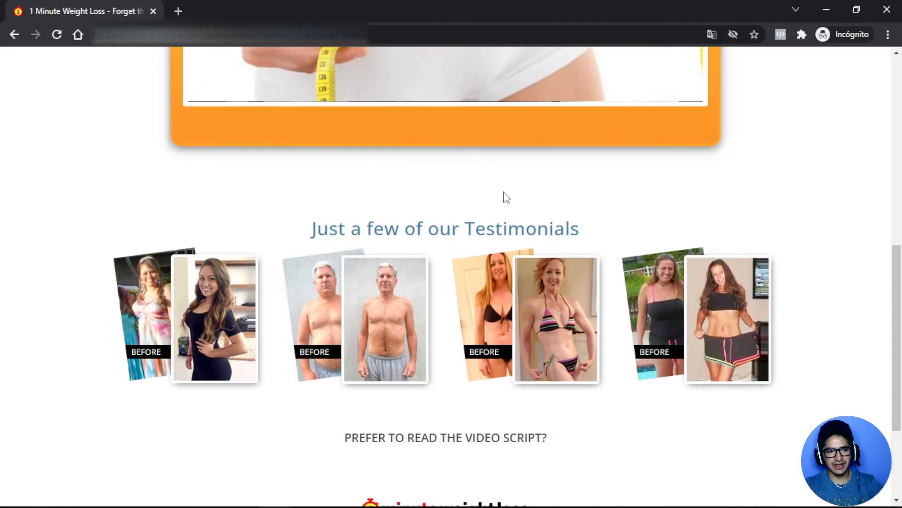
Restore the Incognito window and bring the regular browser window to the front.
drag(598, 6, 565, 191)
click(718, 71)
scroll(590, 182, down, 4)
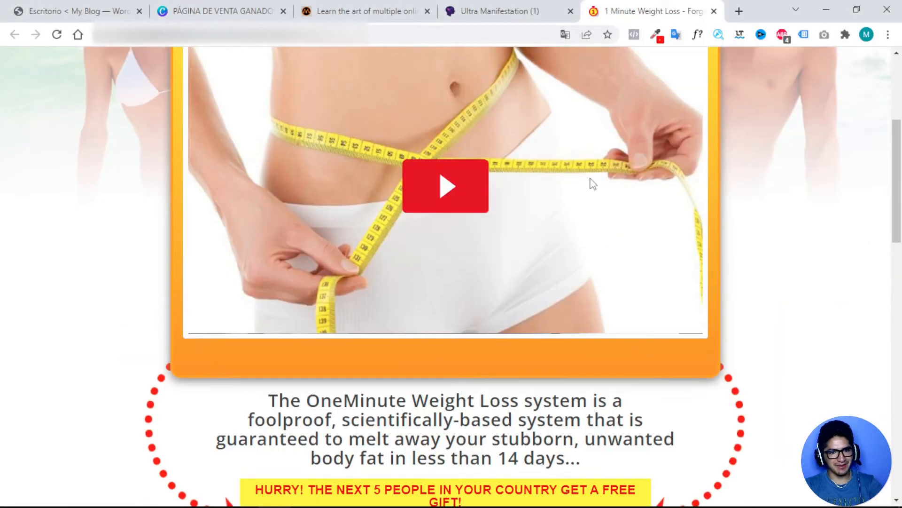
drag(268, 301, 630, 384)
scroll(608, 370, down, 8)
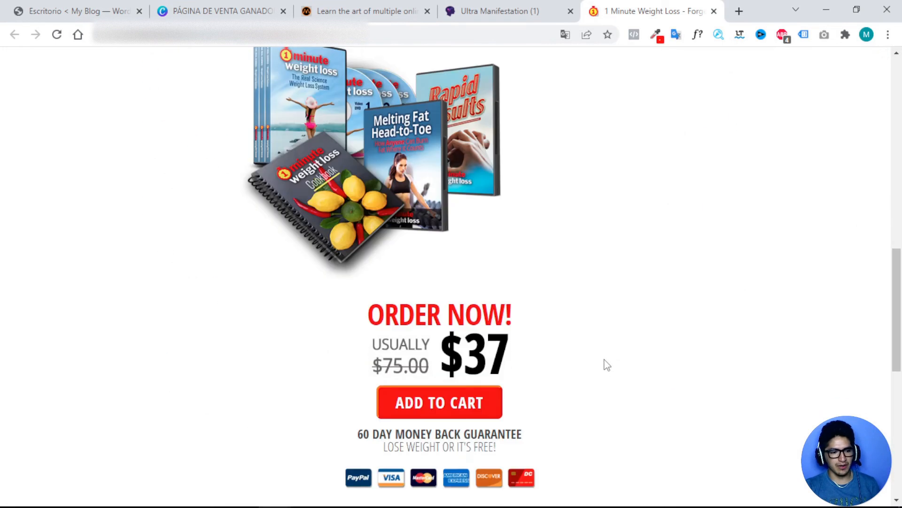
scroll(605, 366, up, 8)
scroll(606, 364, up, 3)
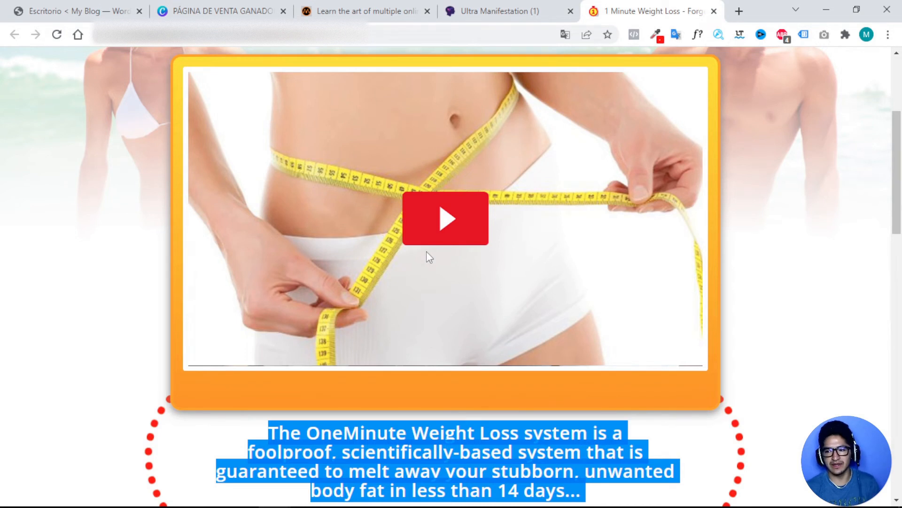
scroll(473, 238, up, 4)
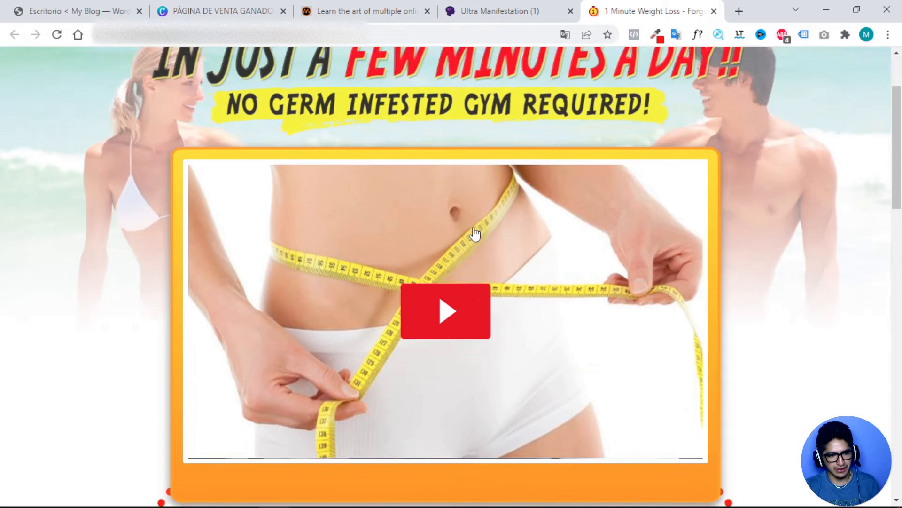
scroll(473, 226, down, 3)
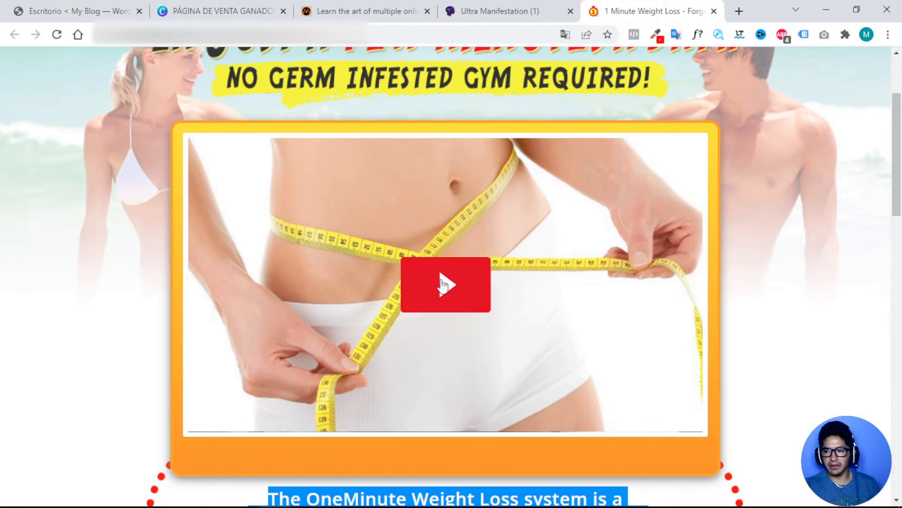
scroll(466, 282, down, 1)
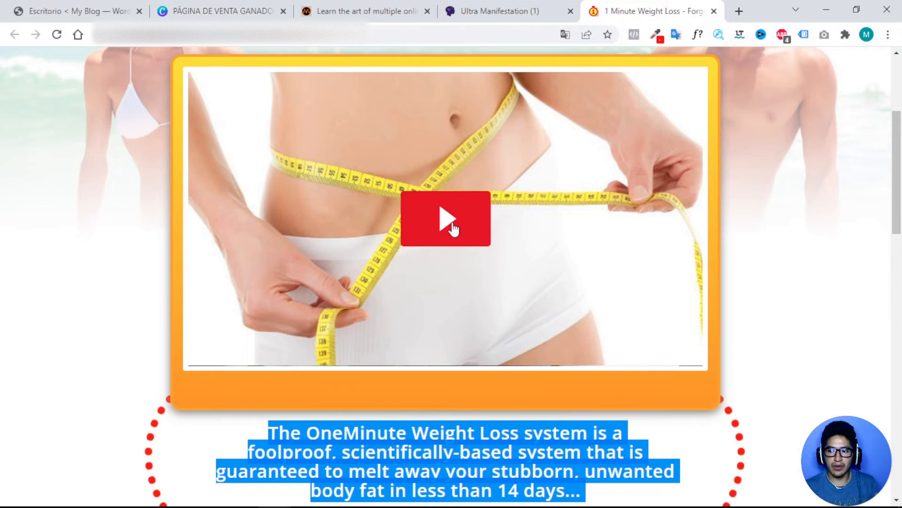
scroll(471, 305, down, 2)
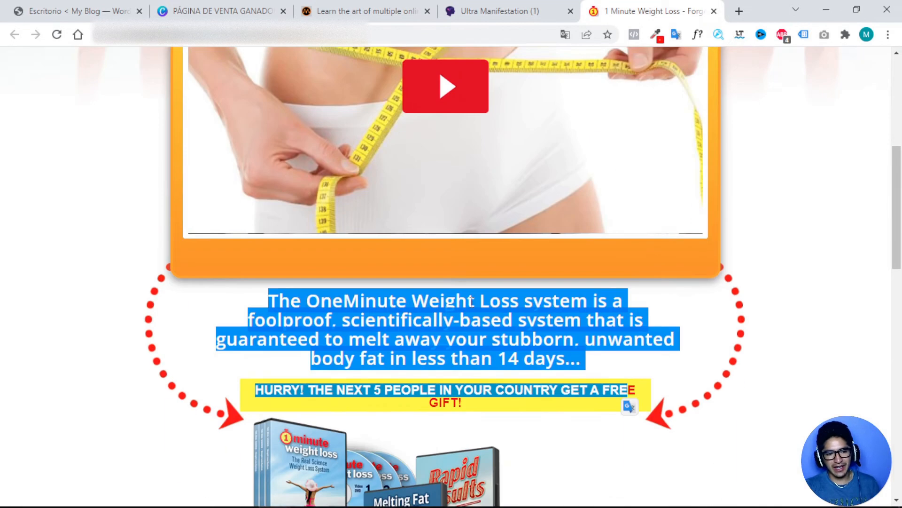
scroll(474, 300, down, 3)
click(343, 185)
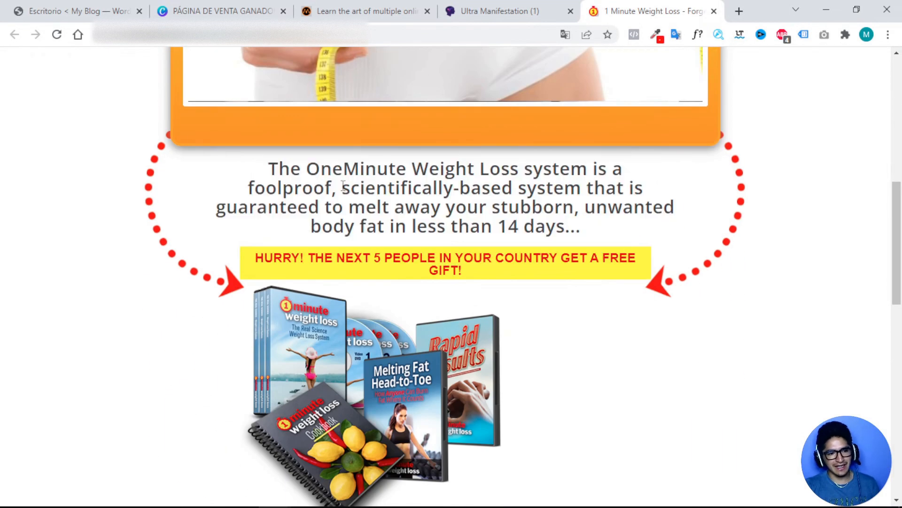
drag(280, 171, 539, 287)
scroll(658, 287, down, 2)
click(763, 286)
scroll(717, 286, down, 2)
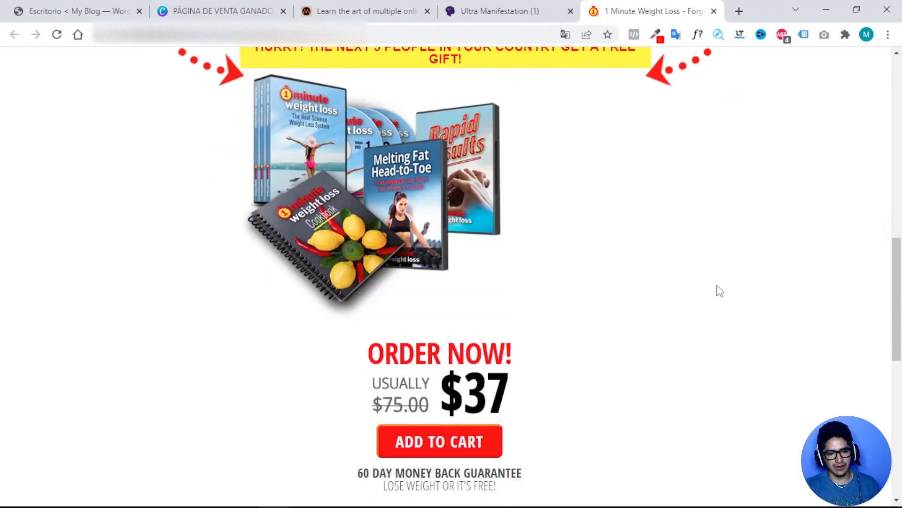
scroll(454, 322, up, 3)
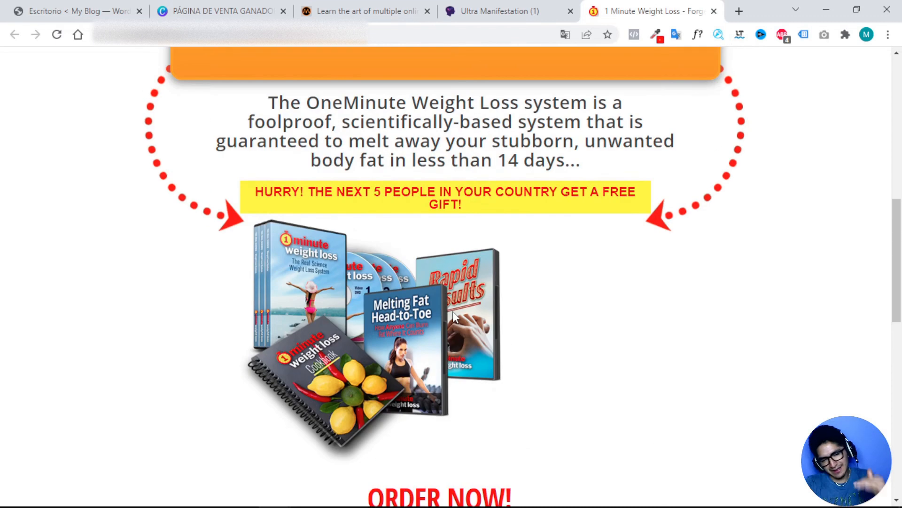
scroll(463, 310, down, 3)
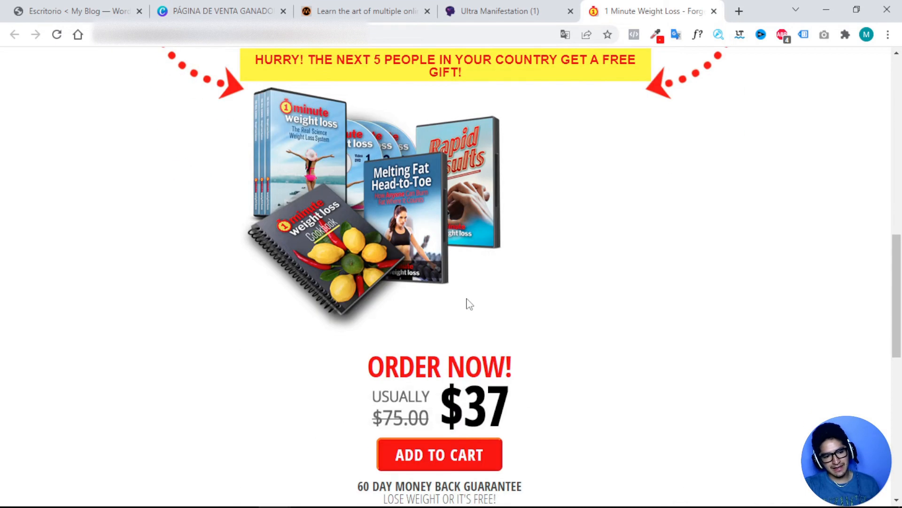
scroll(517, 325, down, 2)
scroll(602, 362, up, 3)
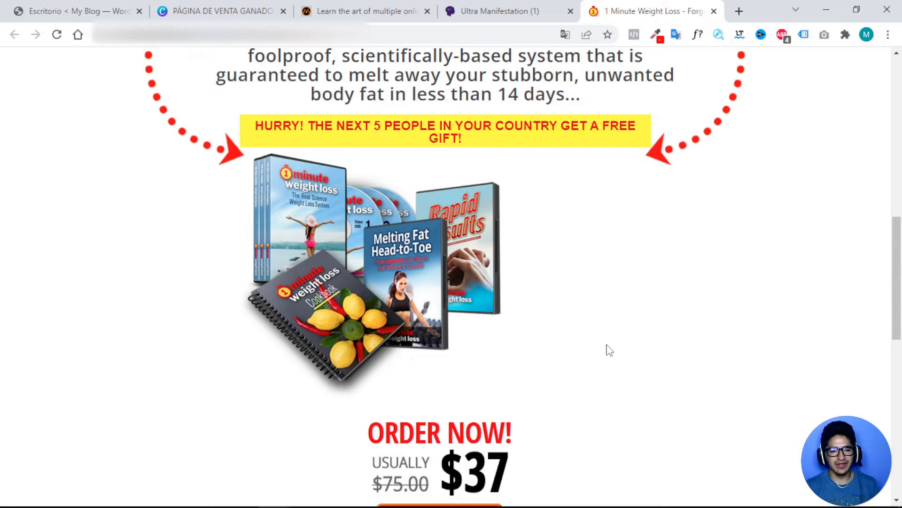
scroll(567, 262, down, 5)
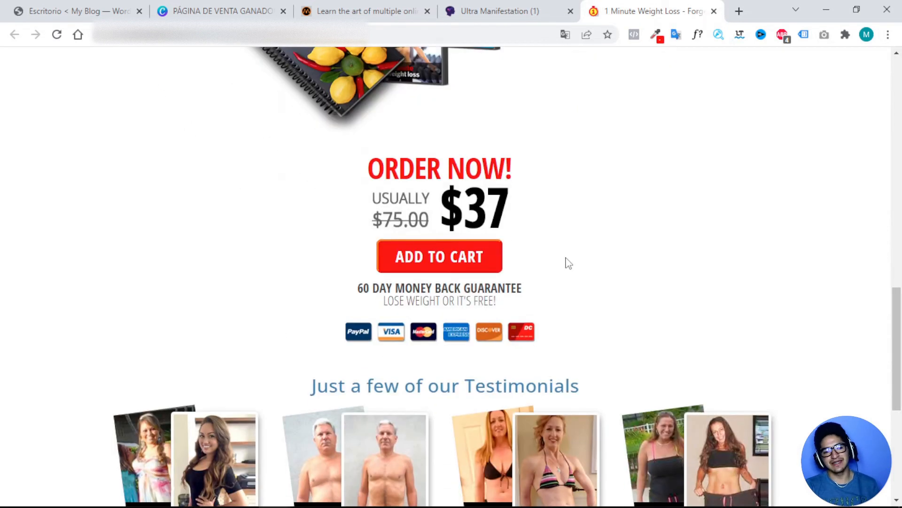
scroll(567, 262, down, 3)
scroll(567, 262, up, 2)
scroll(568, 262, down, 1)
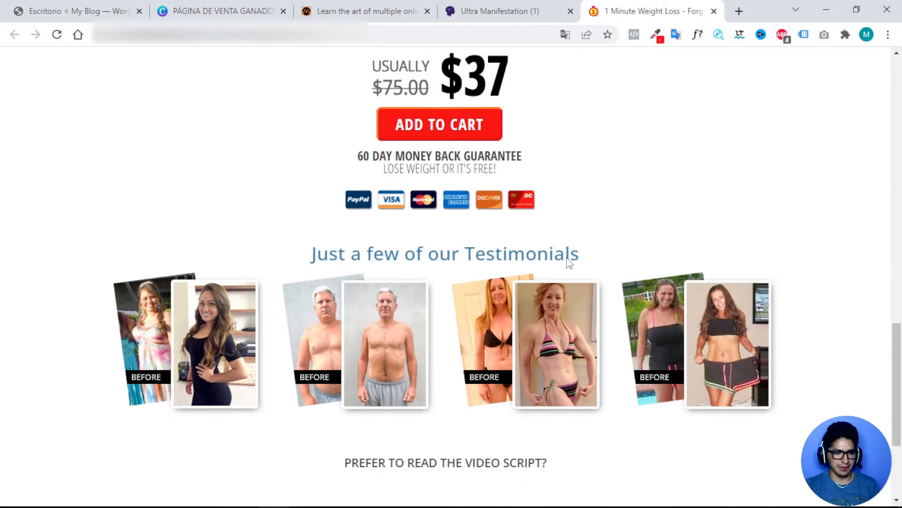
scroll(569, 263, up, 1)
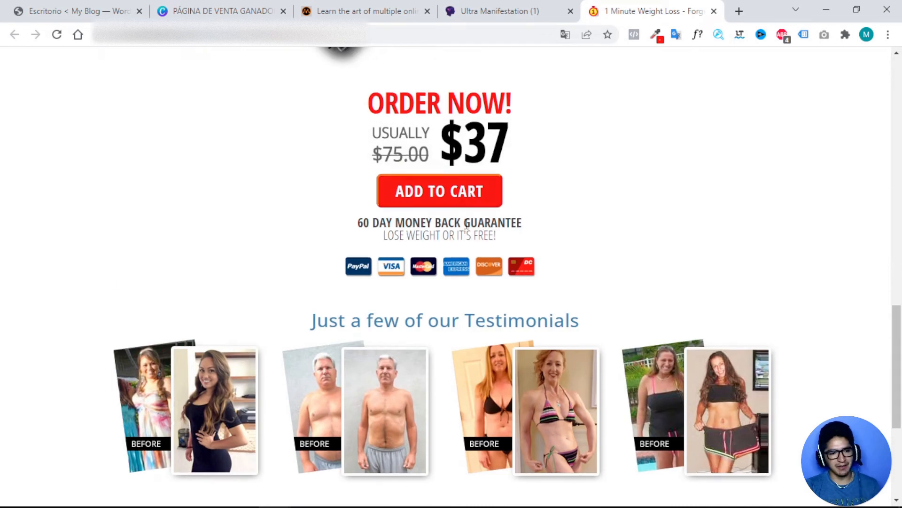
scroll(469, 230, up, 1)
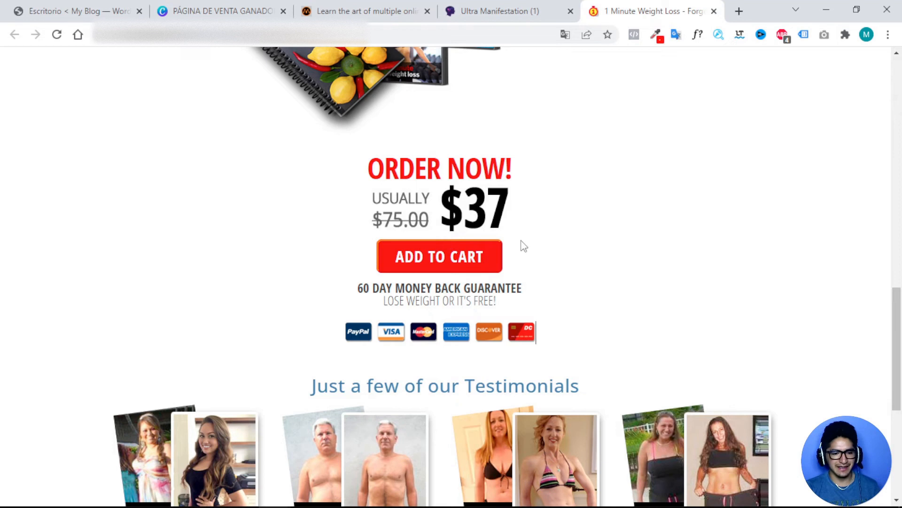
scroll(520, 246, up, 6)
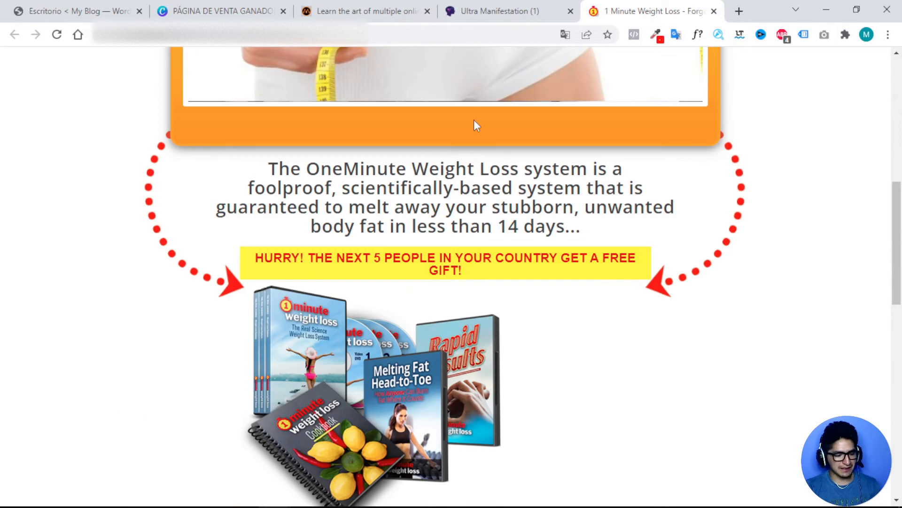
scroll(493, 132, up, 7)
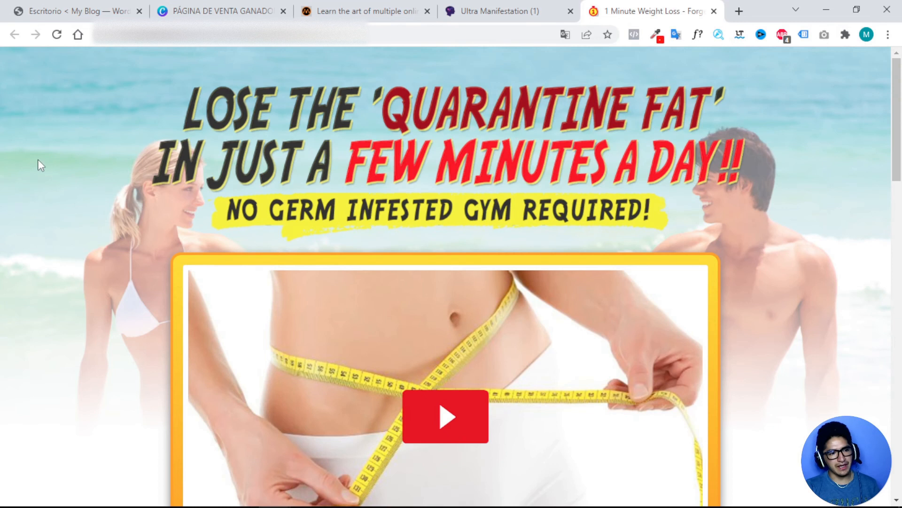
scroll(501, 133, down, 8)
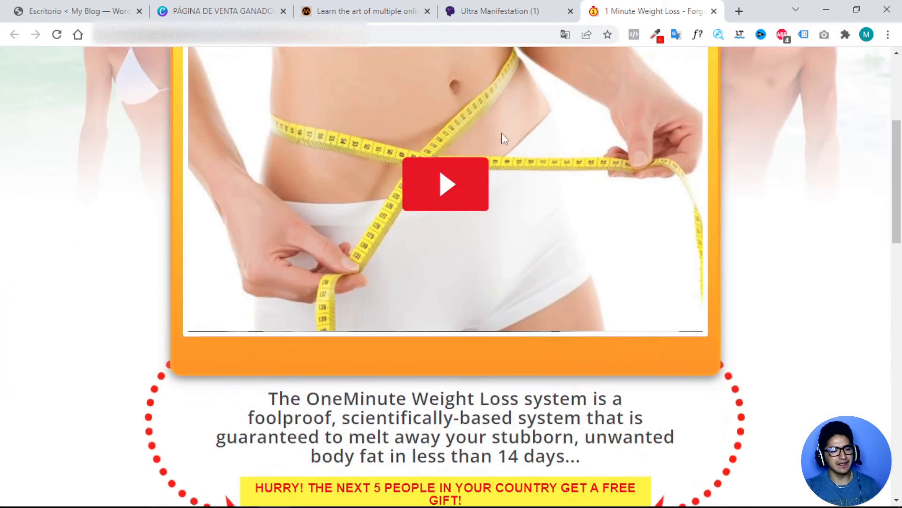
scroll(486, 301, down, 5)
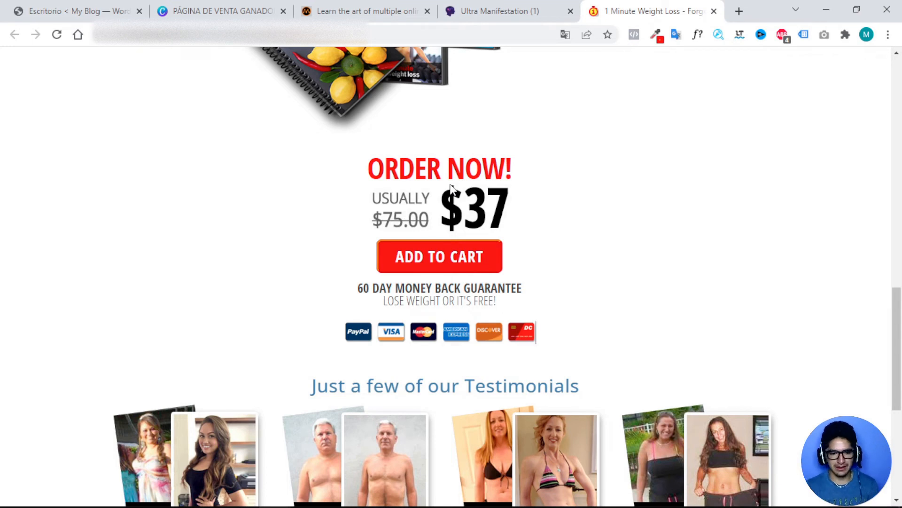
scroll(447, 180, up, 15)
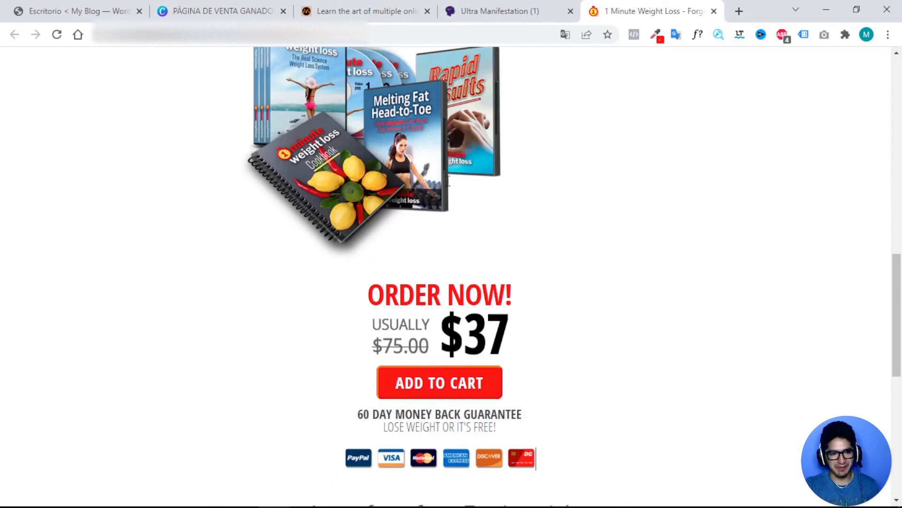
scroll(452, 191, up, 1)
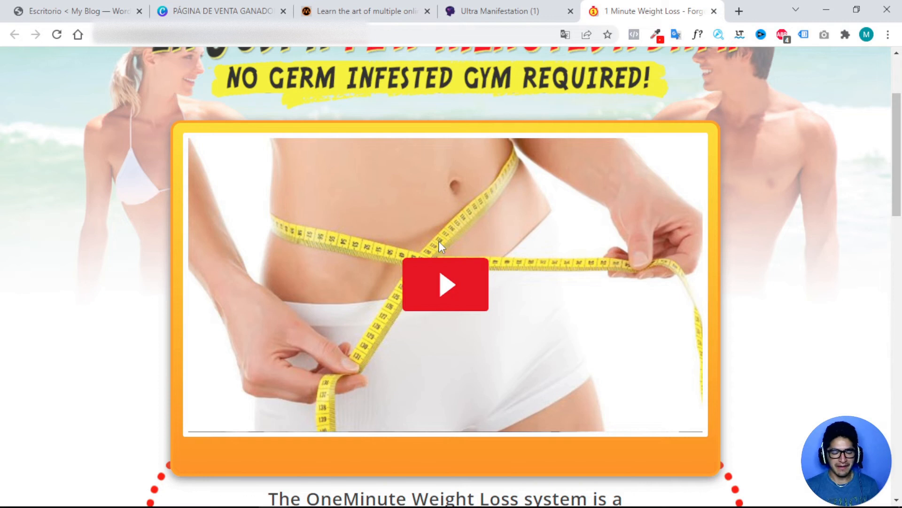
scroll(442, 242, down, 6)
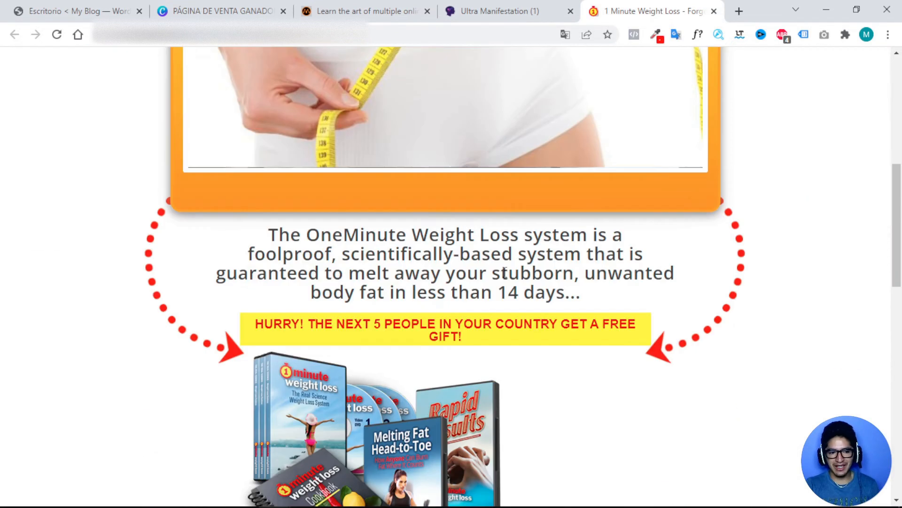
scroll(517, 280, down, 2)
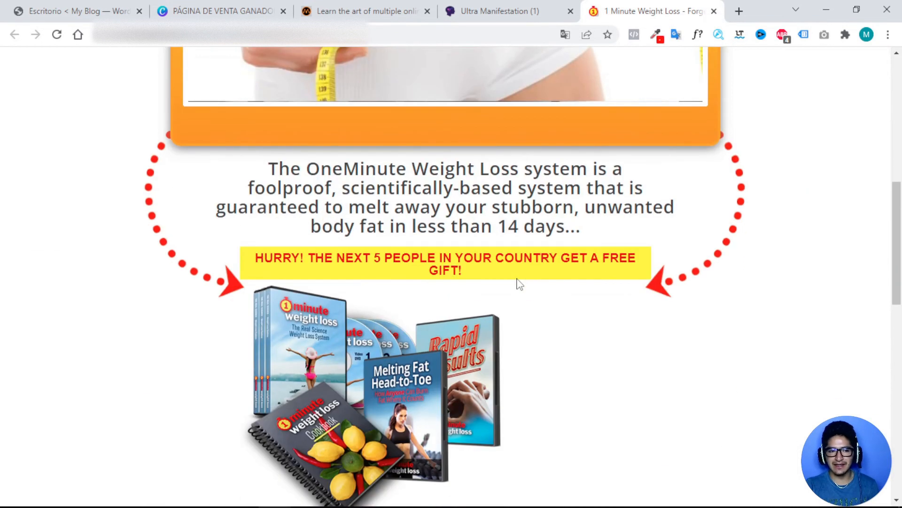
scroll(517, 281, down, 6)
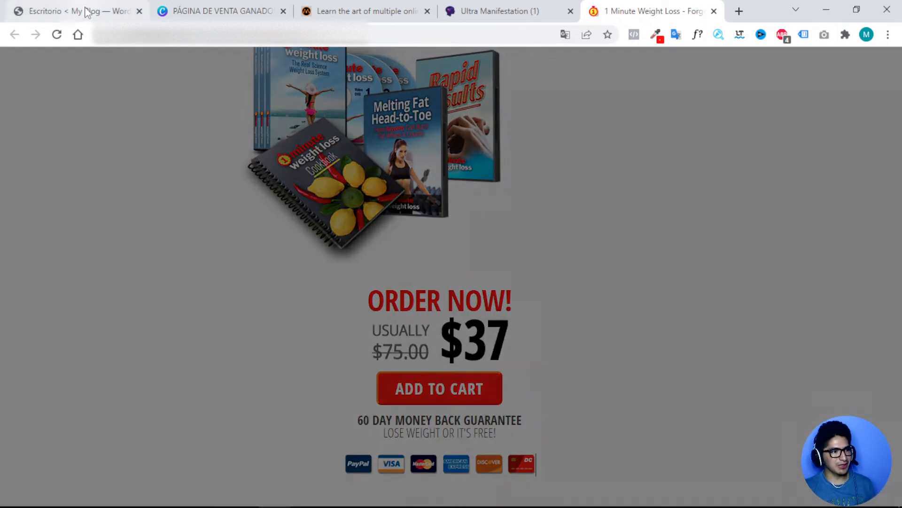
click(86, 12)
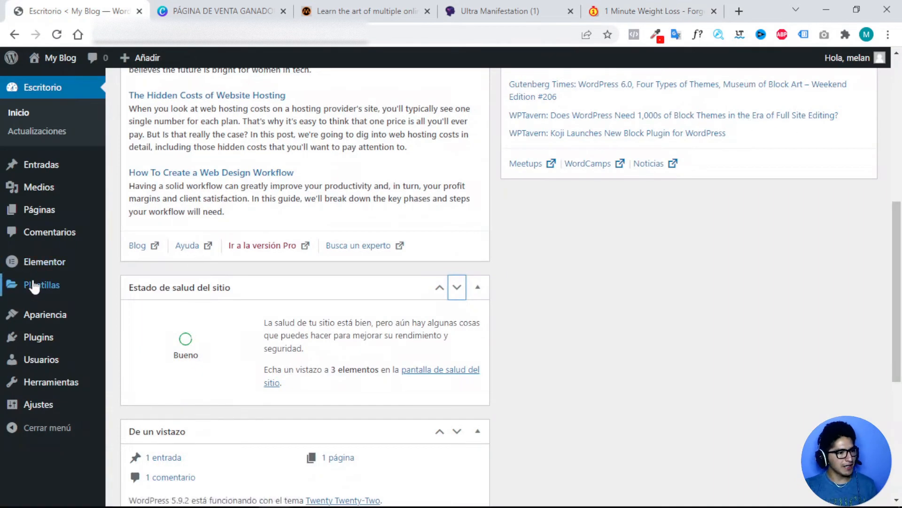
Search Añadir plugins for 'elementor' to confirm it is active, then go to the Pages list.
mouse_move(34, 287)
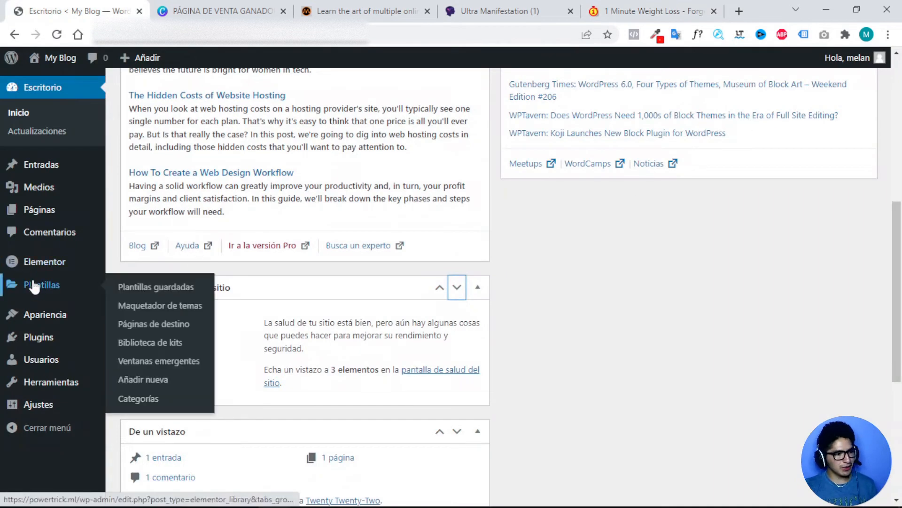
click(32, 340)
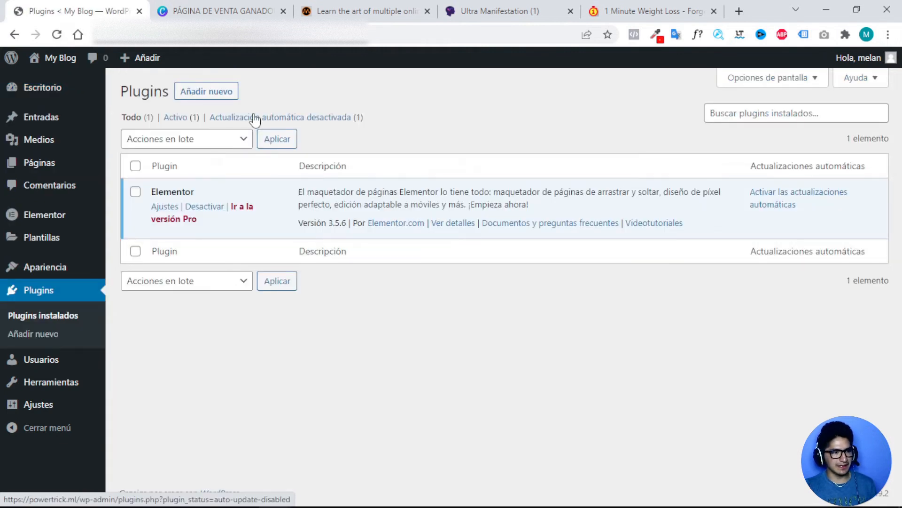
click(212, 91)
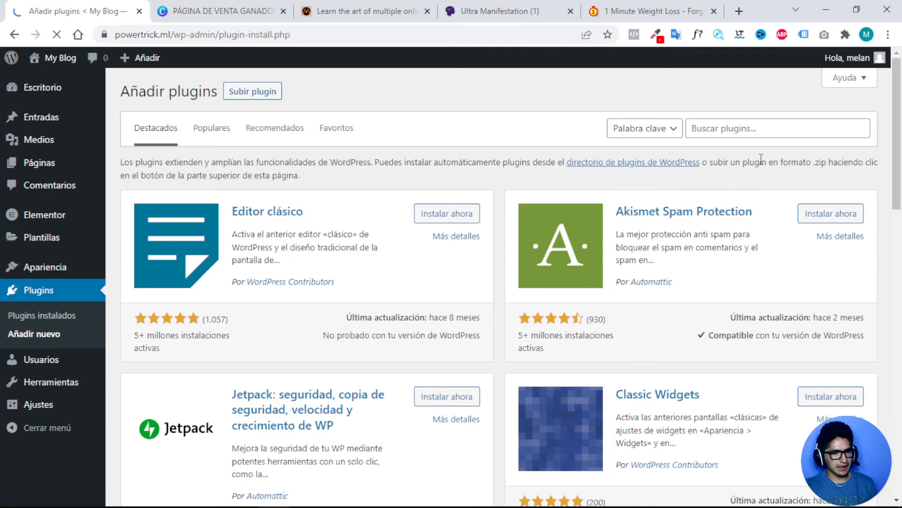
click(719, 128)
click(711, 182)
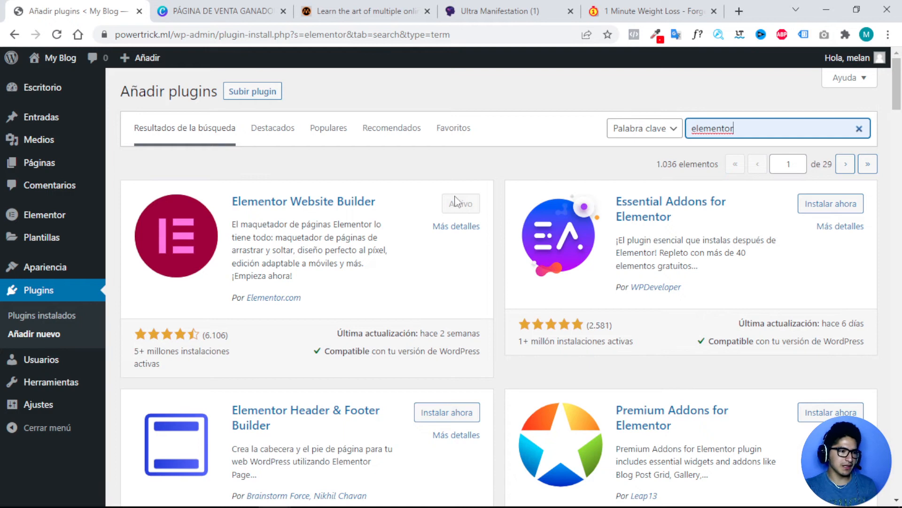
click(51, 170)
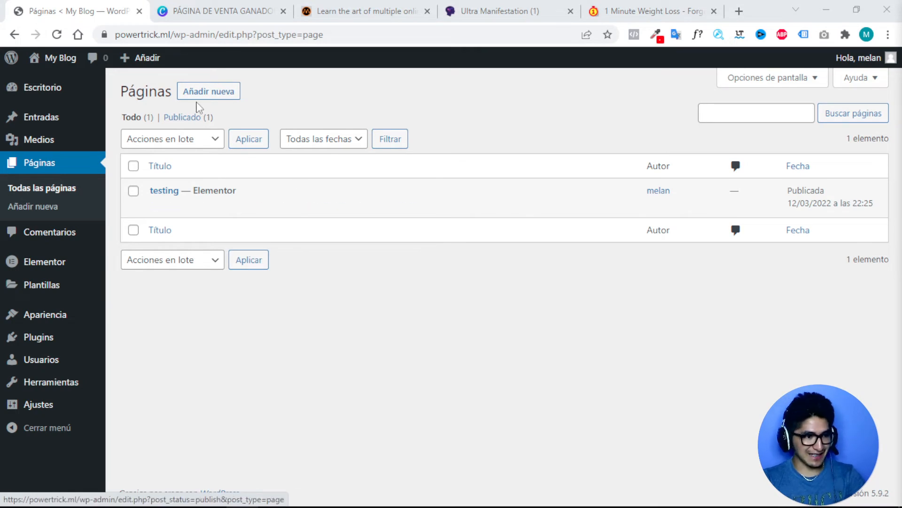
Create and publish a page titled 'VSl maestro' using the Elementor canvas template, then edit it in Elementor.
click(212, 96)
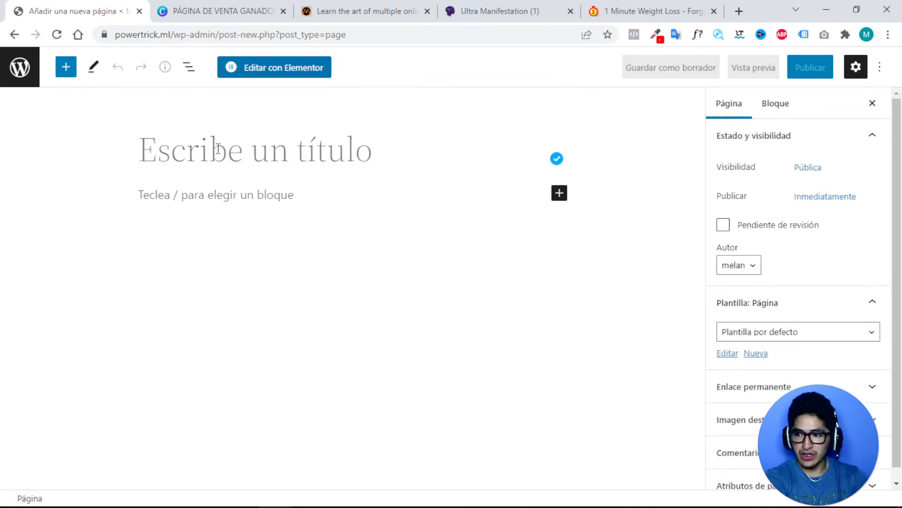
text(VSl maestro)
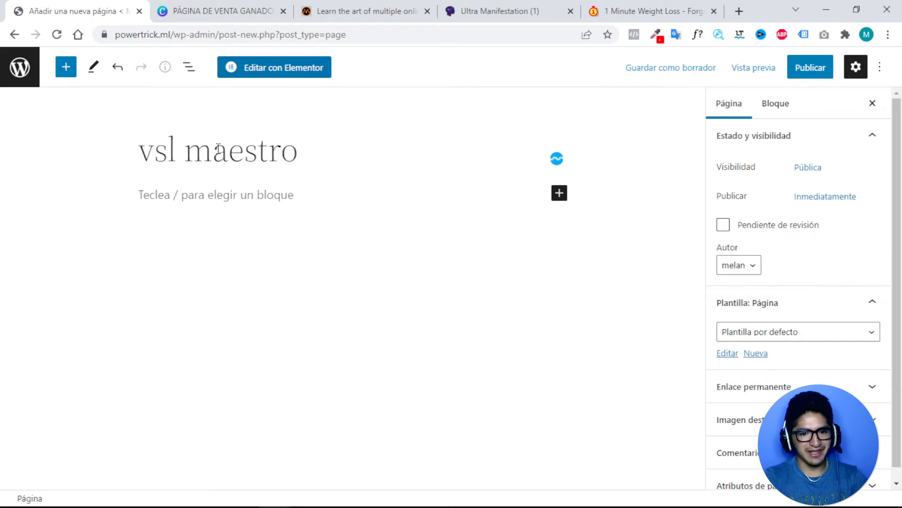
click(792, 335)
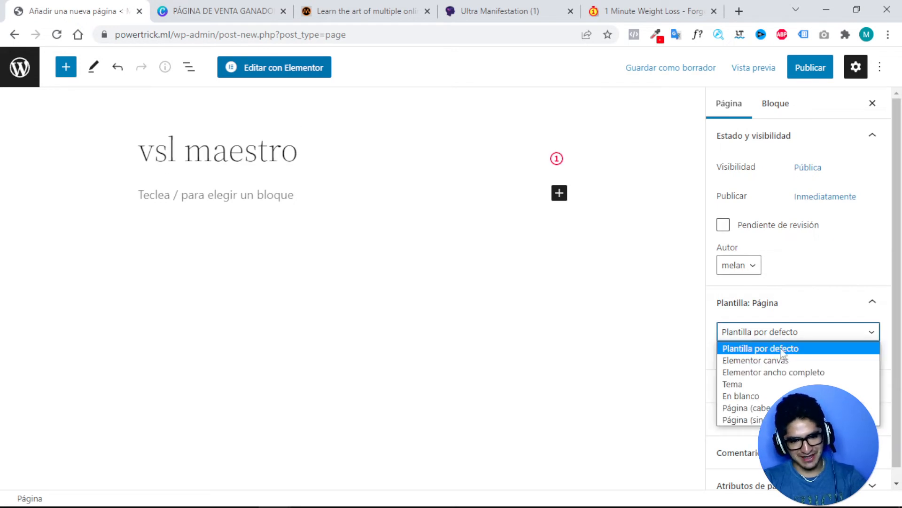
click(771, 360)
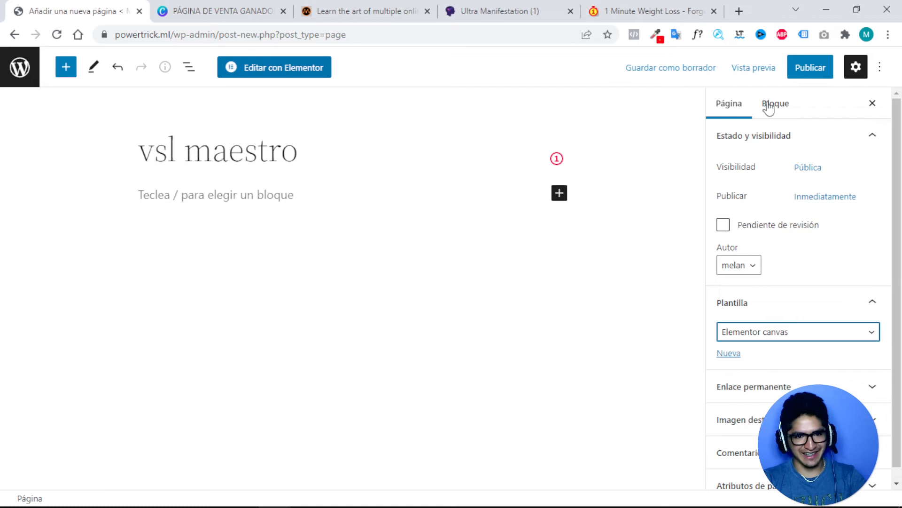
click(813, 70)
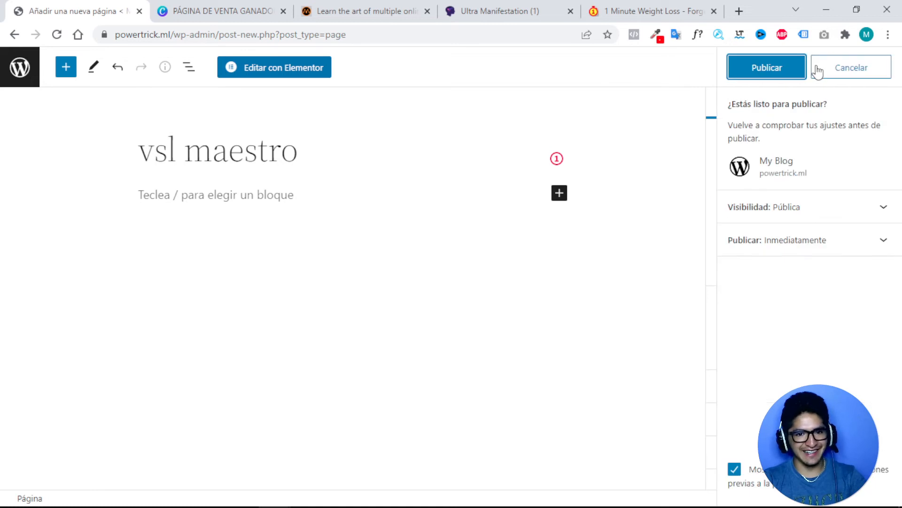
click(759, 73)
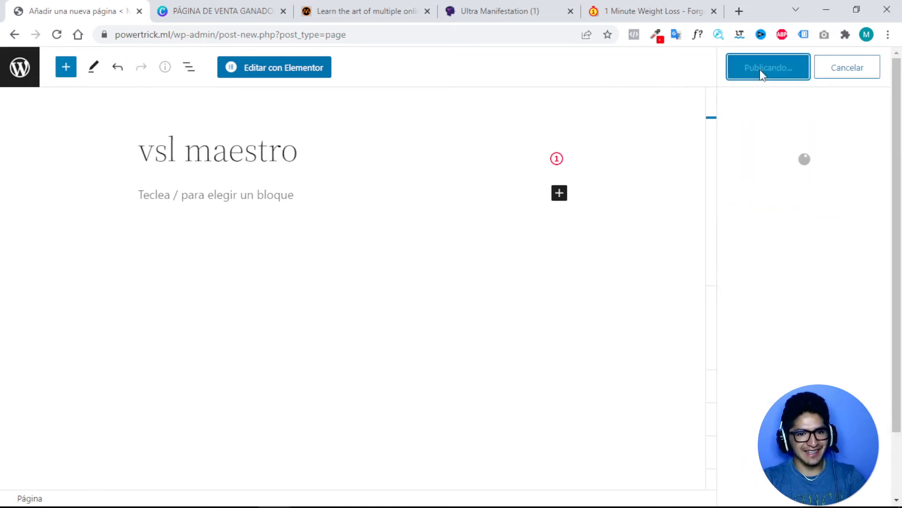
click(277, 74)
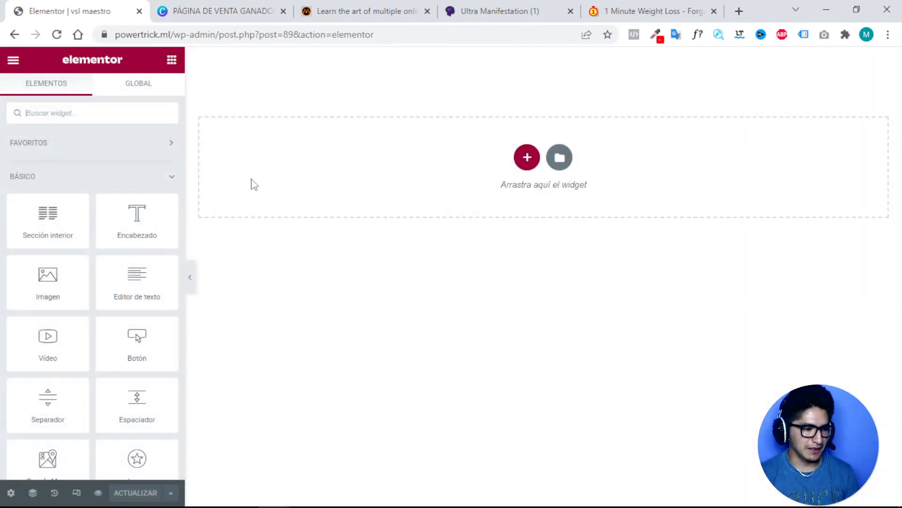
Add a single-column section and drop a Heading widget into it.
click(521, 162)
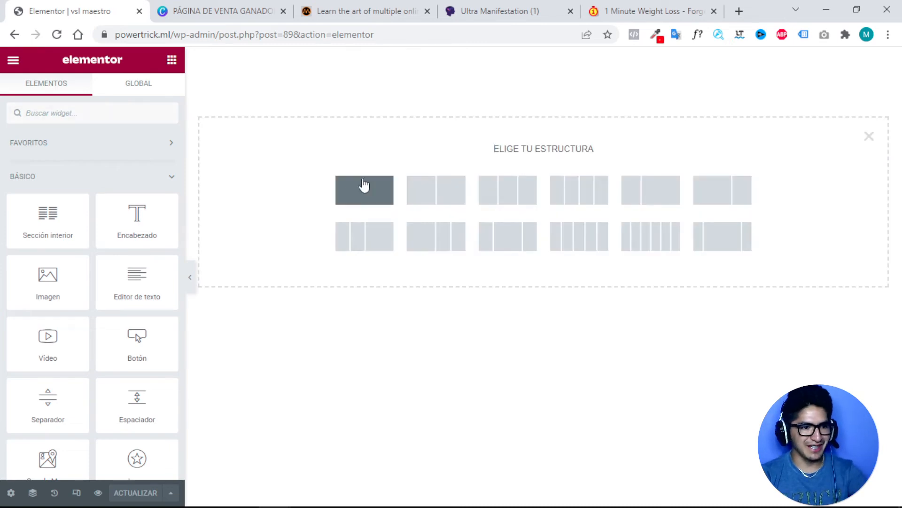
click(365, 184)
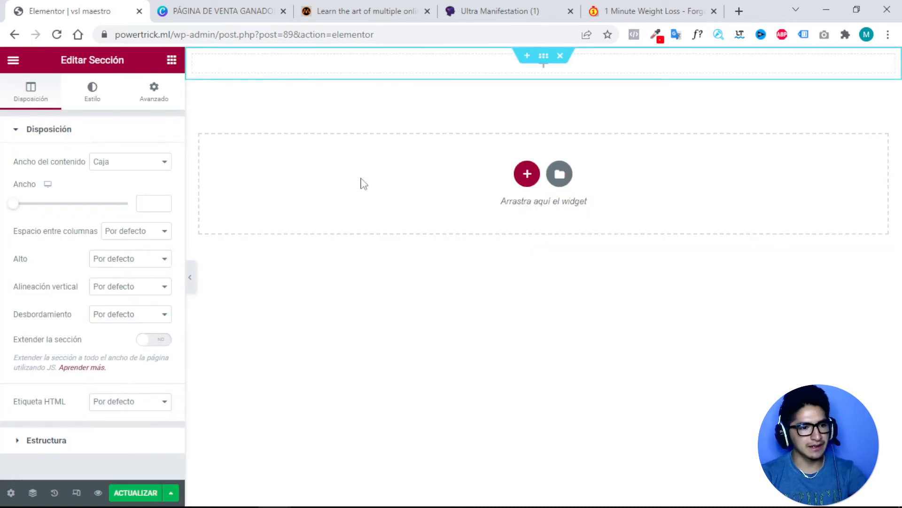
click(501, 69)
drag(139, 225, 475, 76)
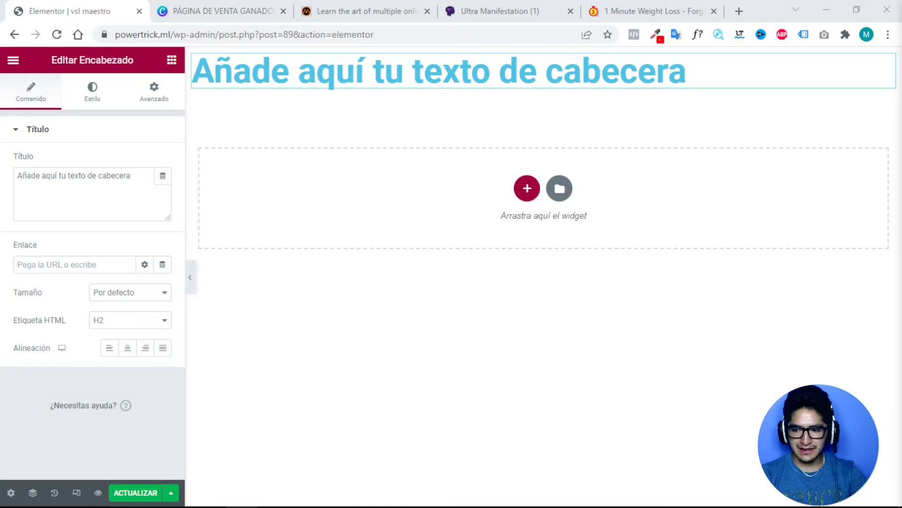
Replace the placeholder with the pasted VSL headline and make its text black.
triple_click(71, 180)
key(BackSpace)
text(Con El Que Geshis Khan Pudo Saciar A Mas 20 Mil Mujeres DURANDO EN LA CAMA Por Encima De 30 Minutos)
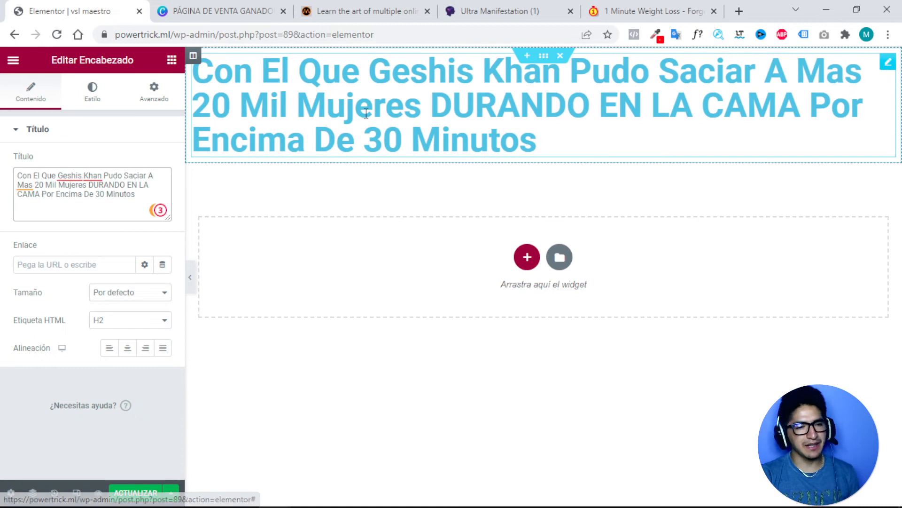
click(91, 94)
click(163, 163)
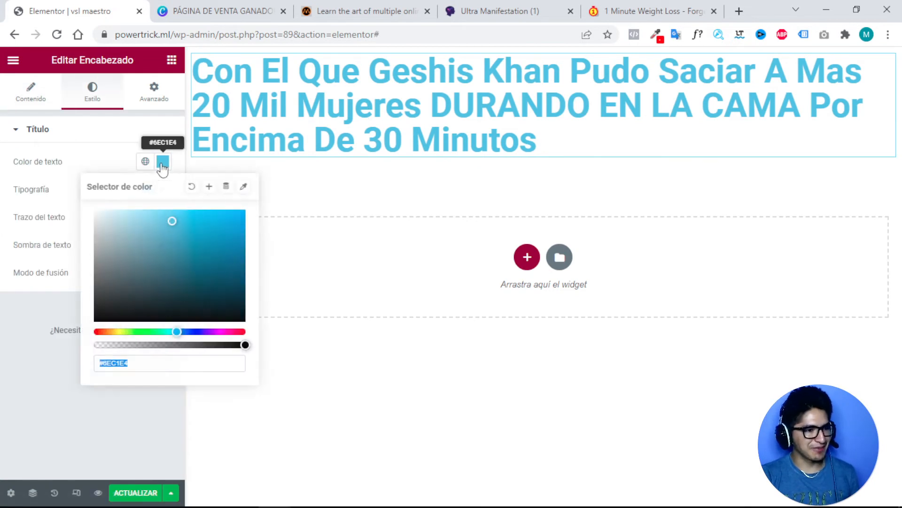
drag(171, 238, 80, 328)
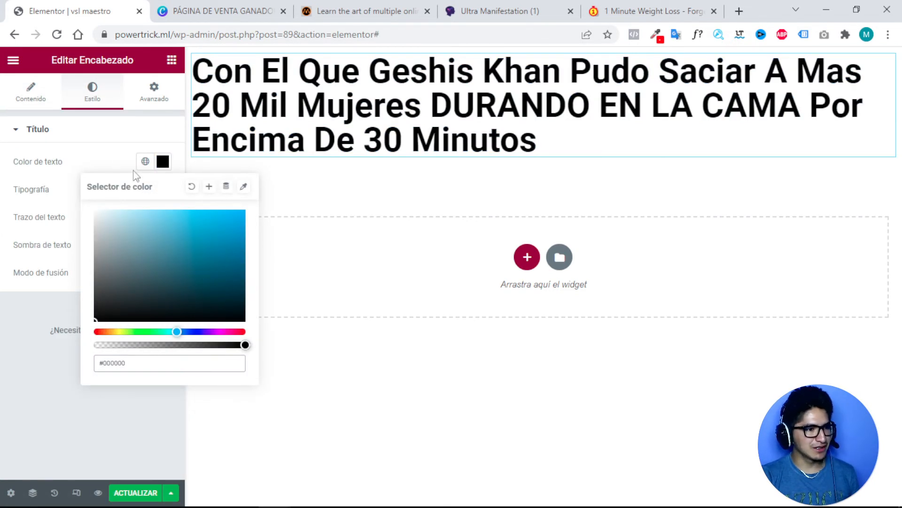
click(100, 141)
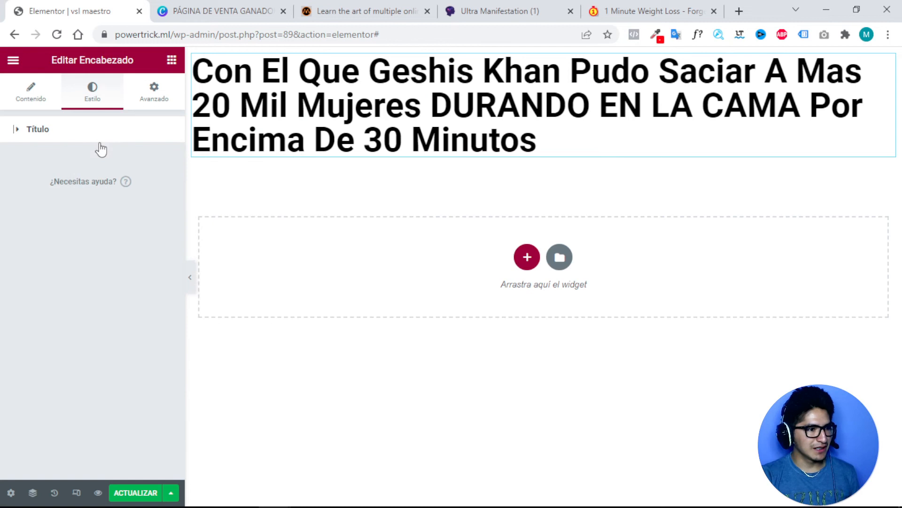
Set the headline's typography font family to Poppins.
click(48, 130)
click(163, 190)
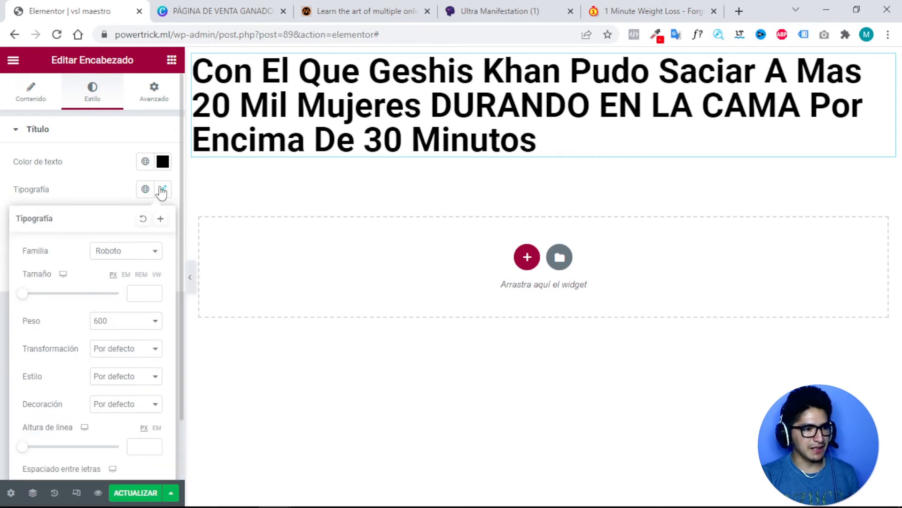
click(142, 254)
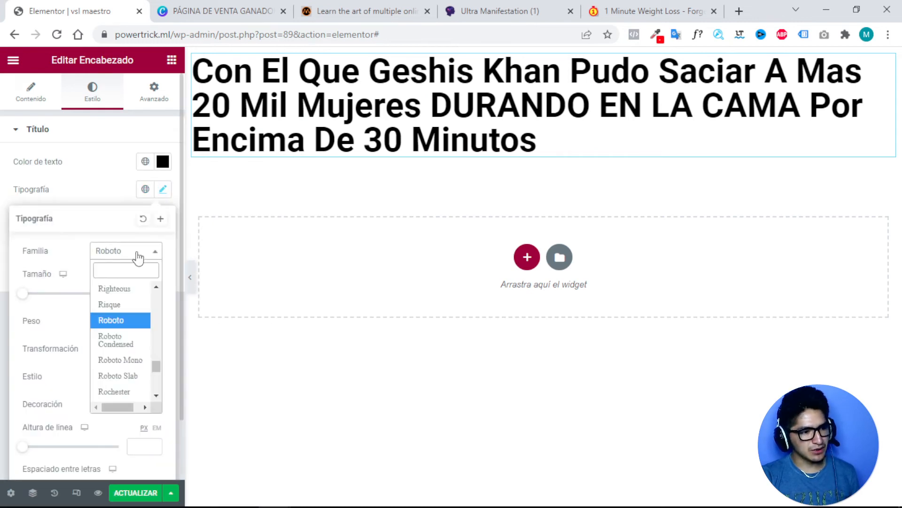
text(po)
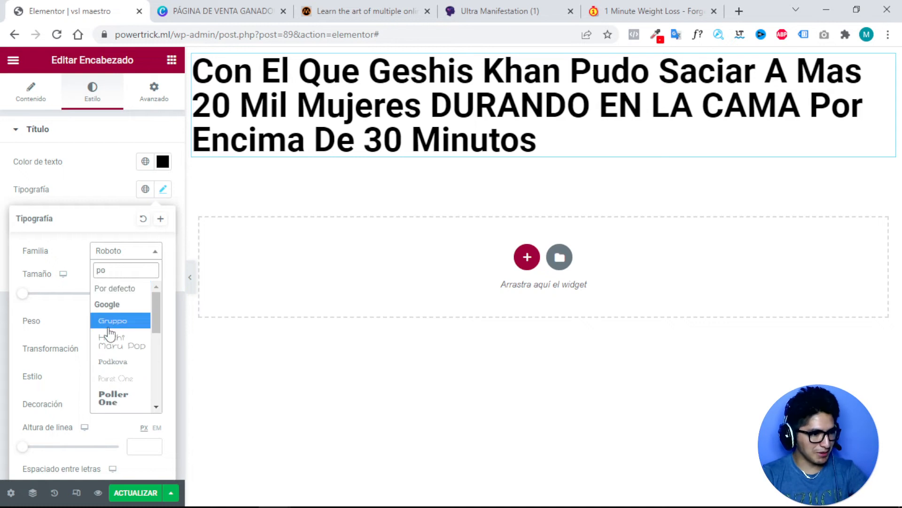
text(pi)
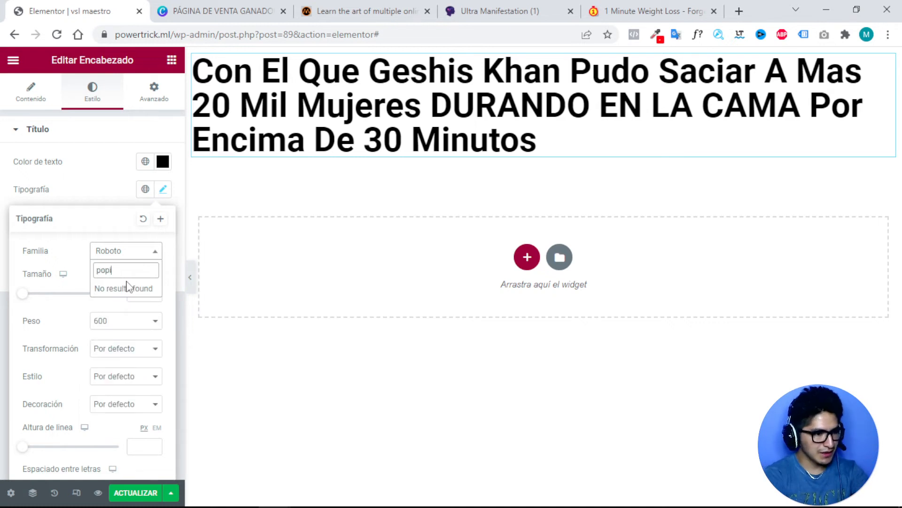
key(BackSpace)
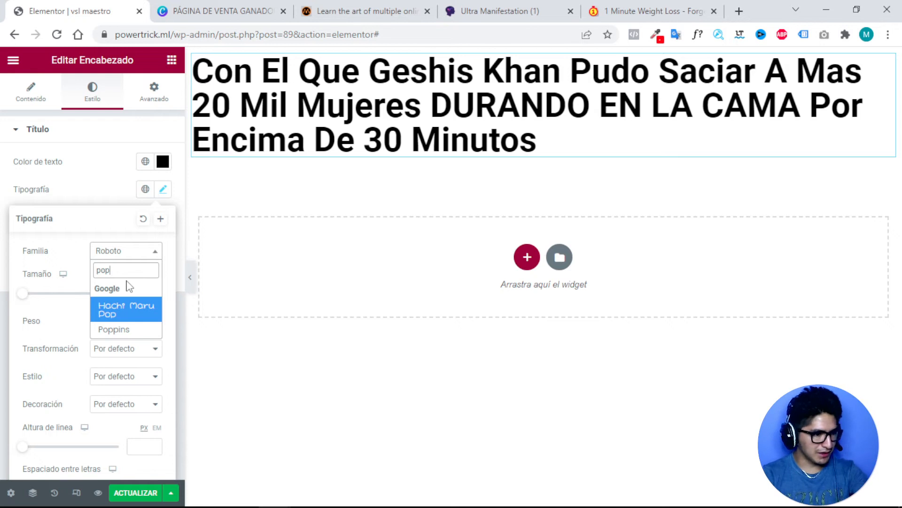
click(121, 330)
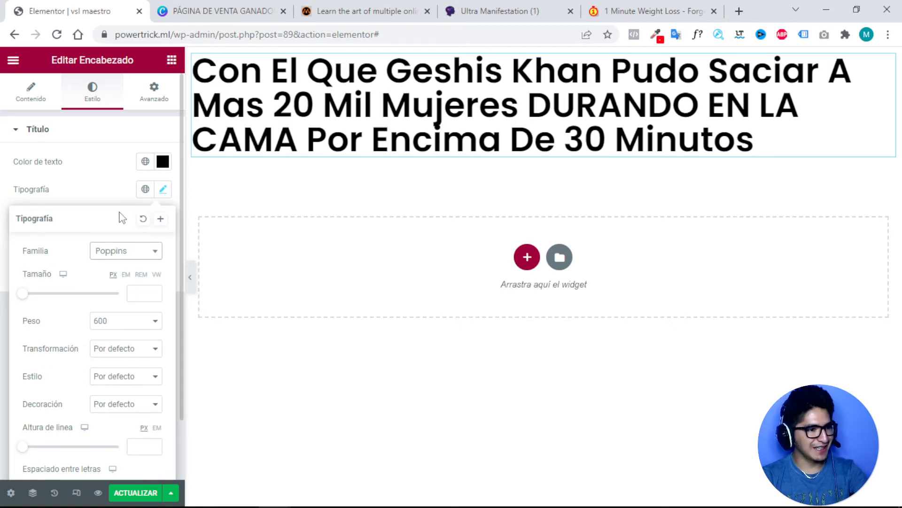
click(100, 186)
Set the headline font size to 24 and centre-align it.
click(163, 190)
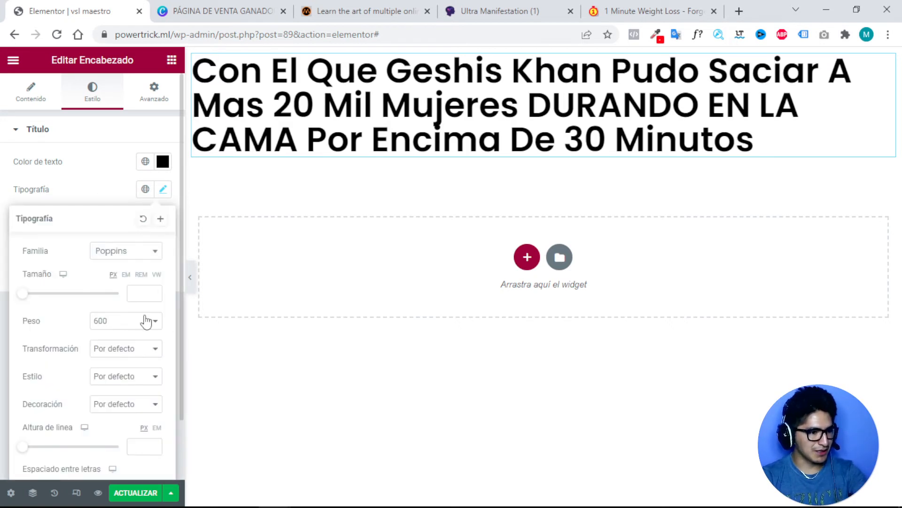
click(145, 292)
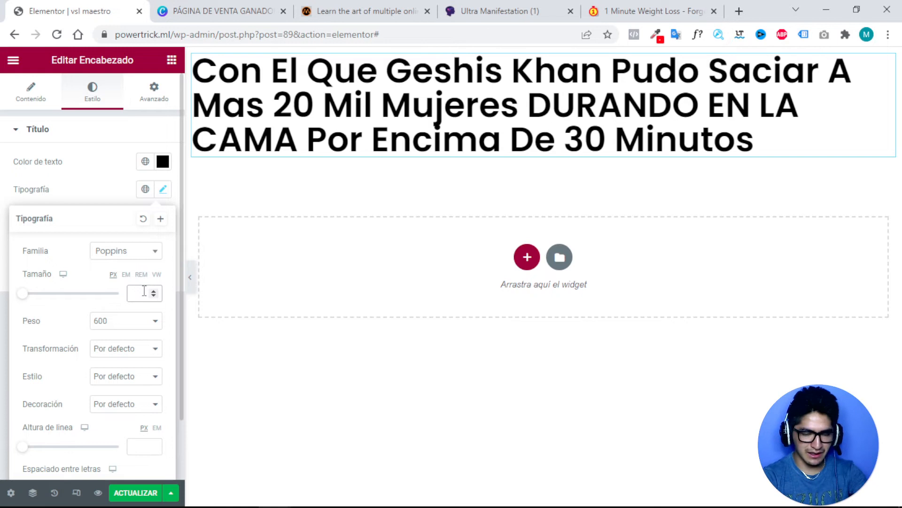
text(20)
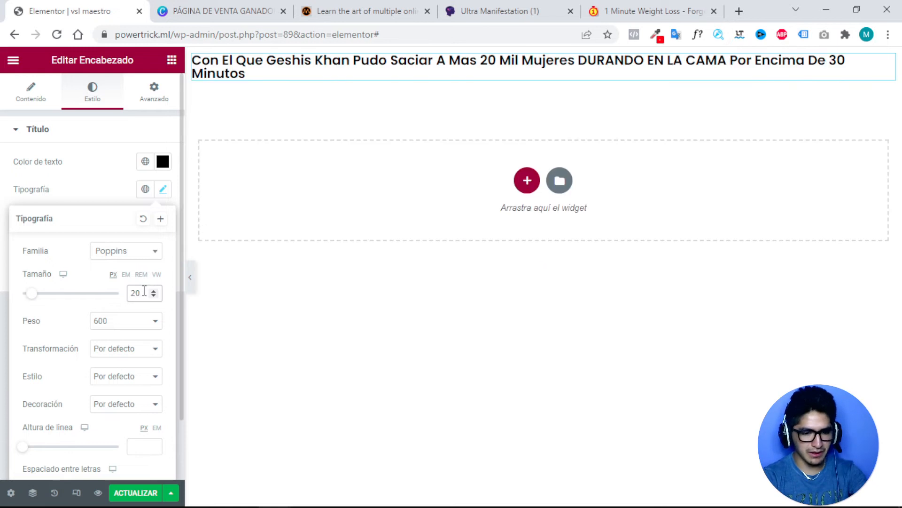
key(BackSpace)
text(4)
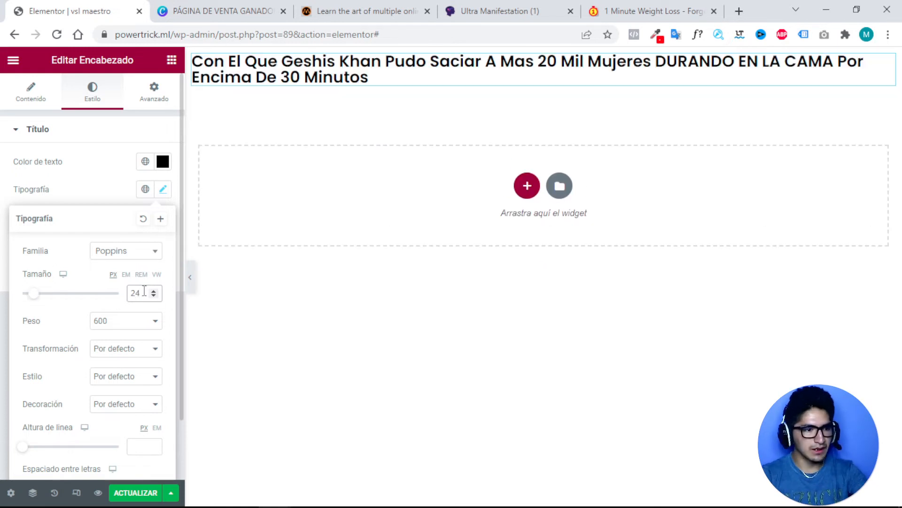
scroll(117, 371, down, 1)
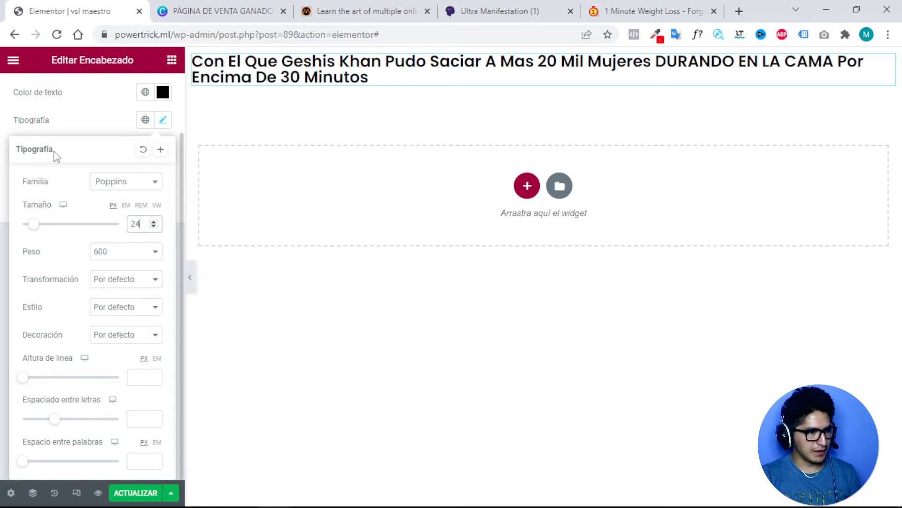
click(108, 111)
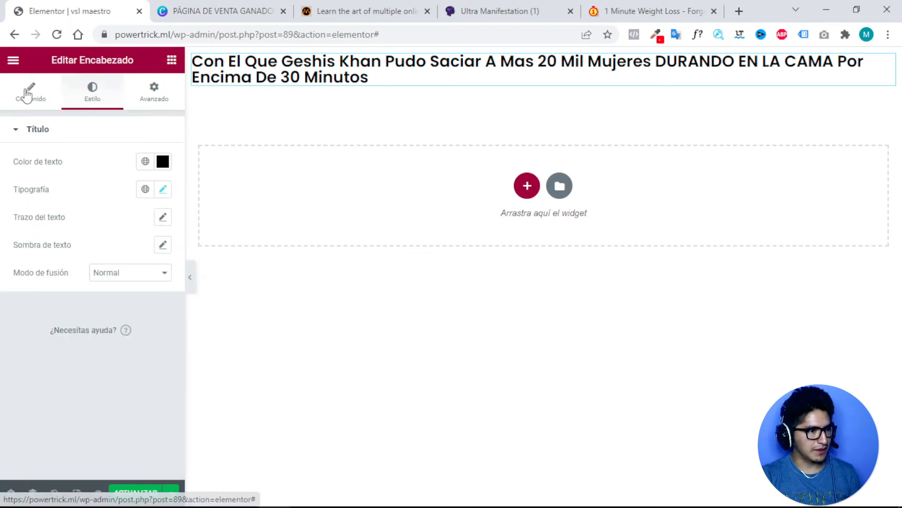
click(29, 94)
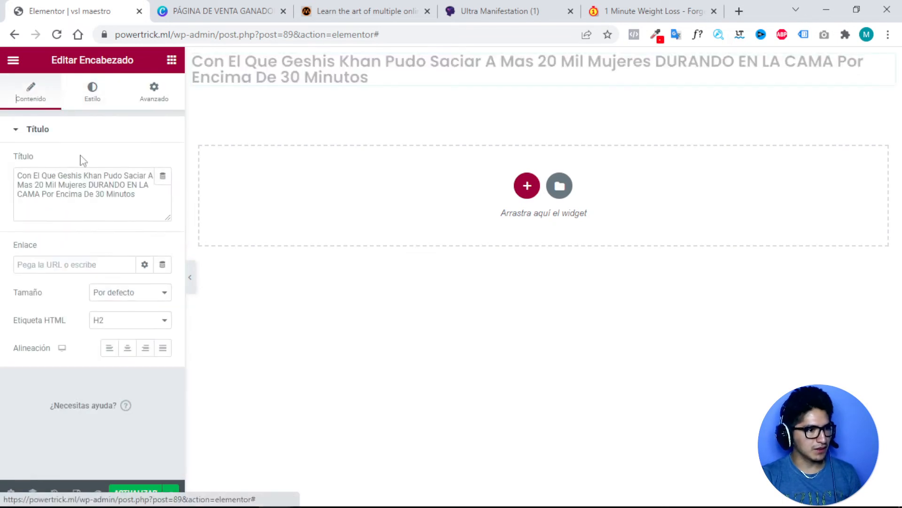
click(127, 350)
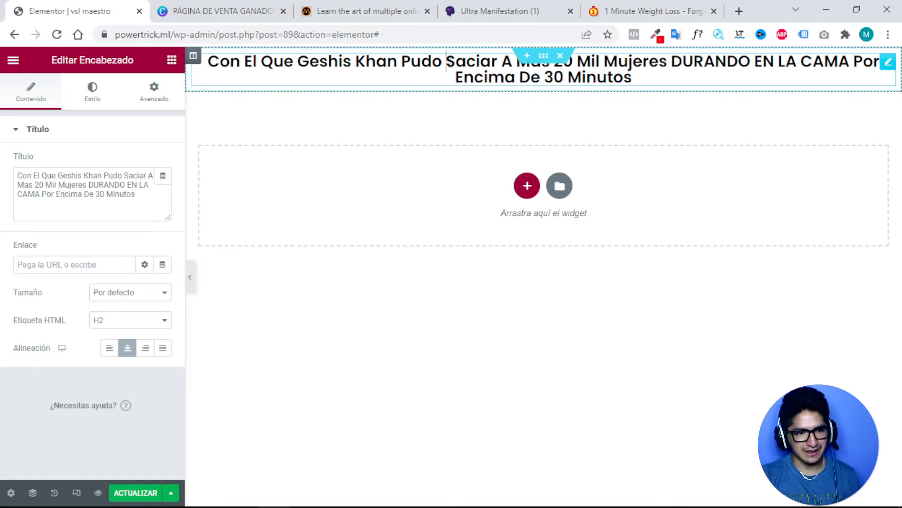
Wrap DURANDO EN LA CAMA in a <span style="color:red"> tag in the Título text.
drag(448, 62, 666, 62)
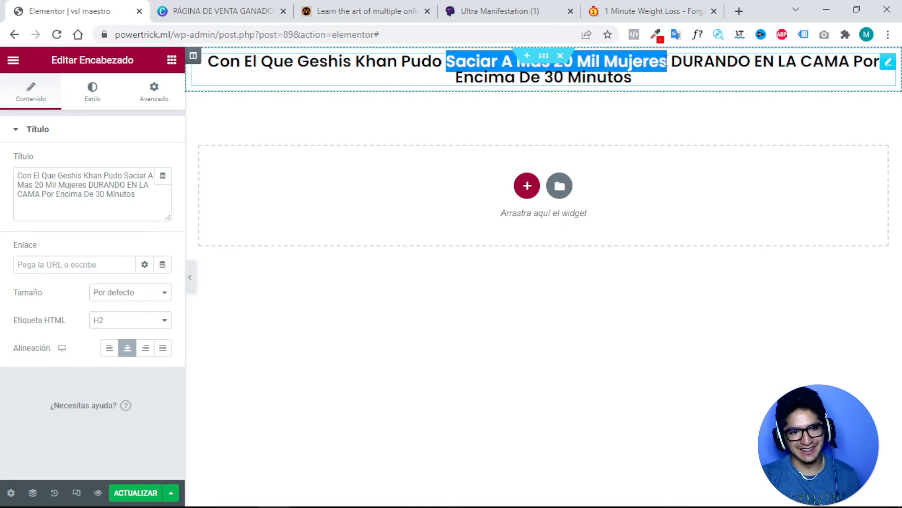
click(669, 76)
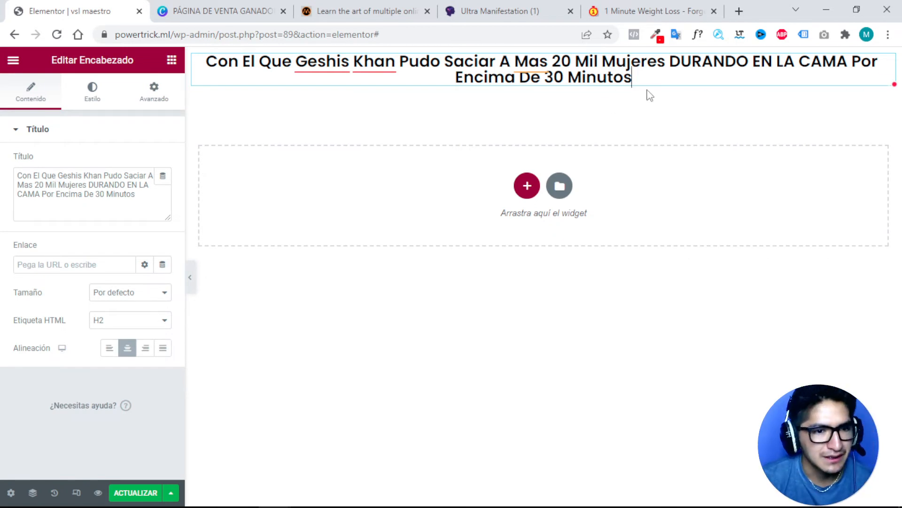
drag(670, 62, 848, 63)
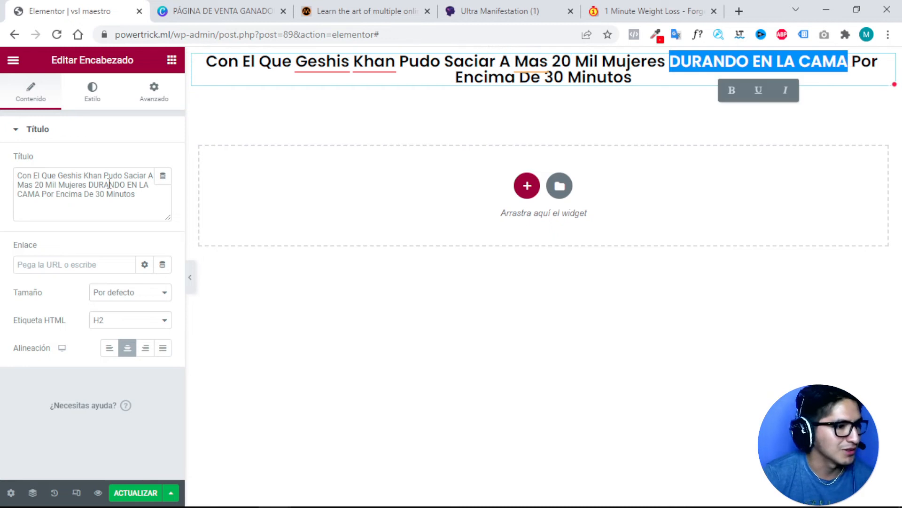
click(87, 191)
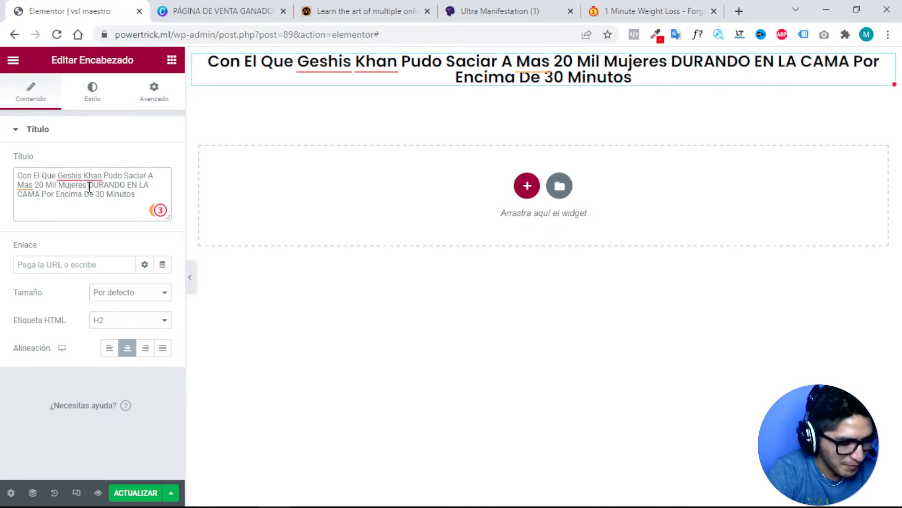
text(<sp)
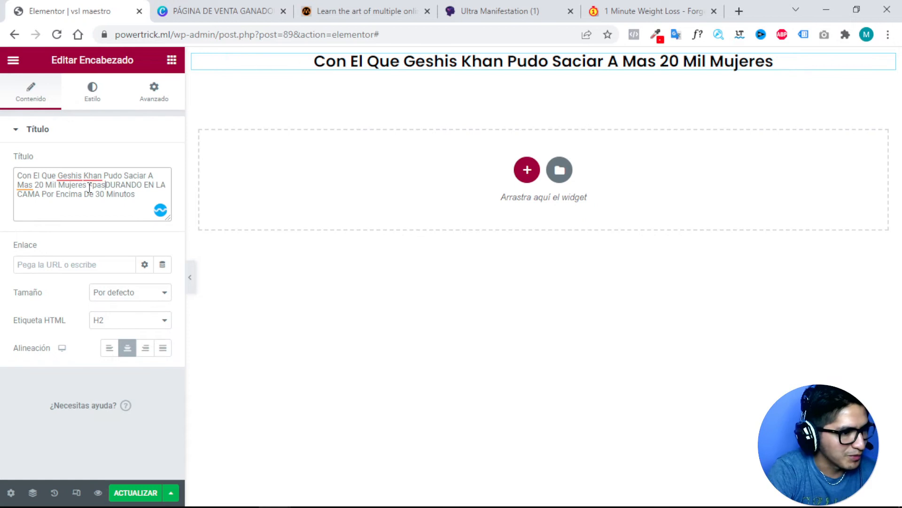
text(an><)
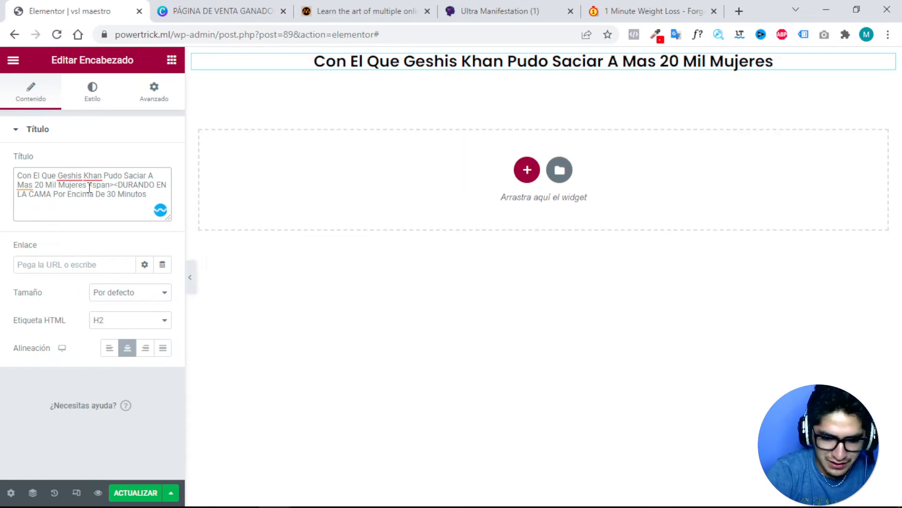
text(/span)
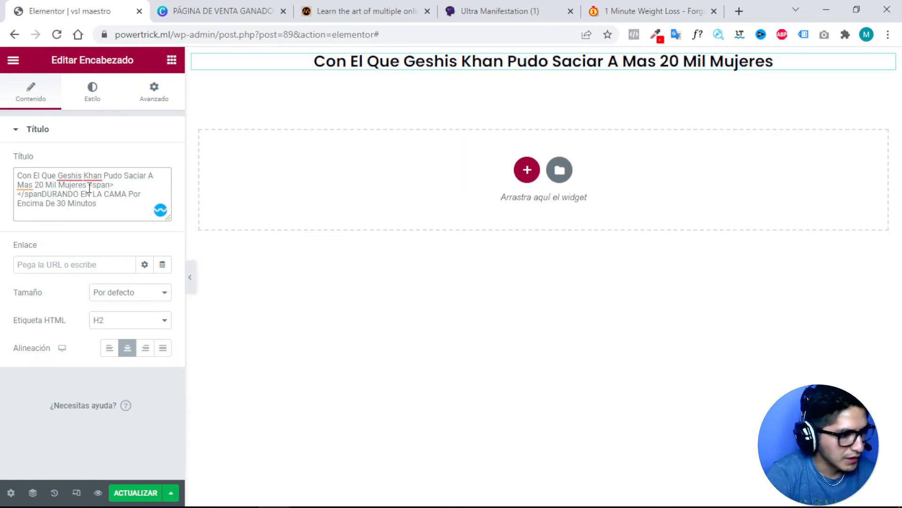
text(>)
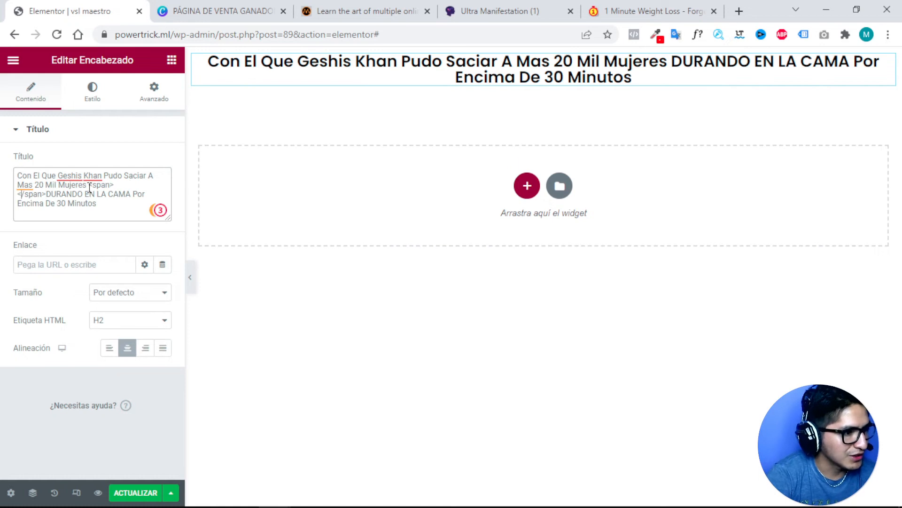
drag(132, 194, 52, 197)
key(ctrl+x)
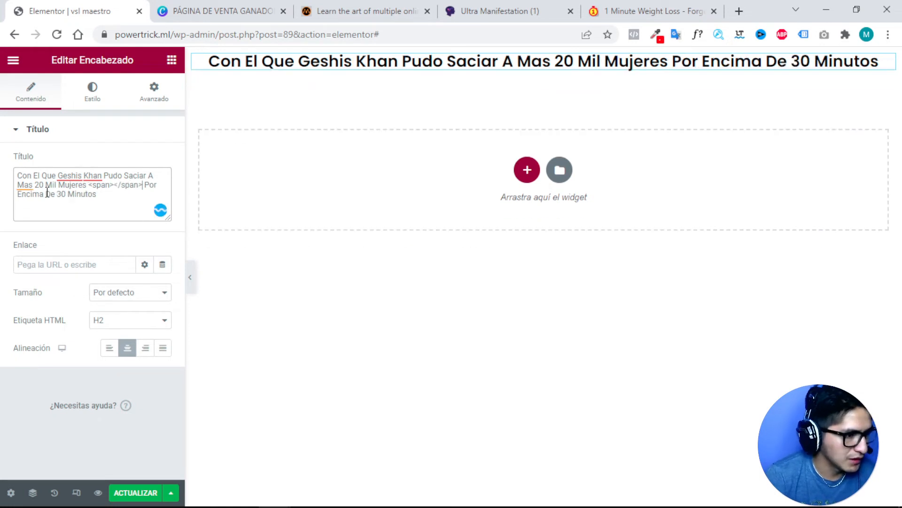
key(ctrl+v)
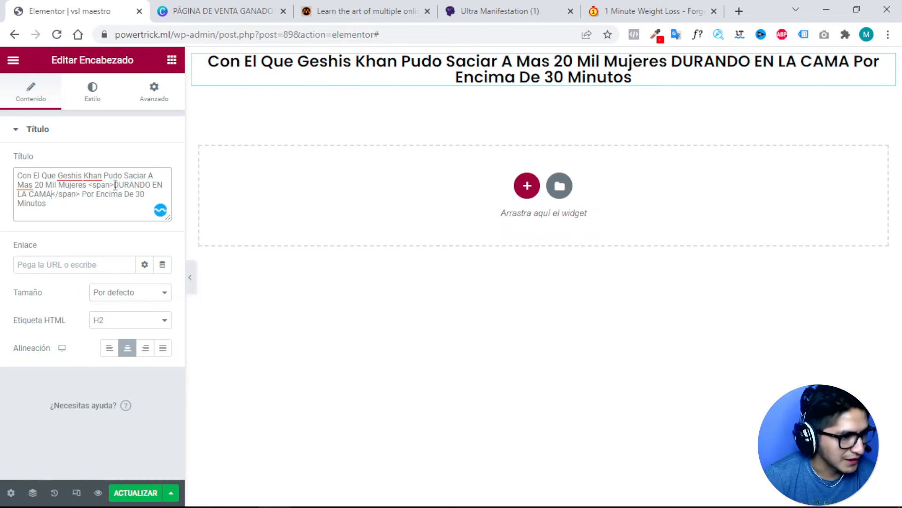
click(116, 184)
text(s)
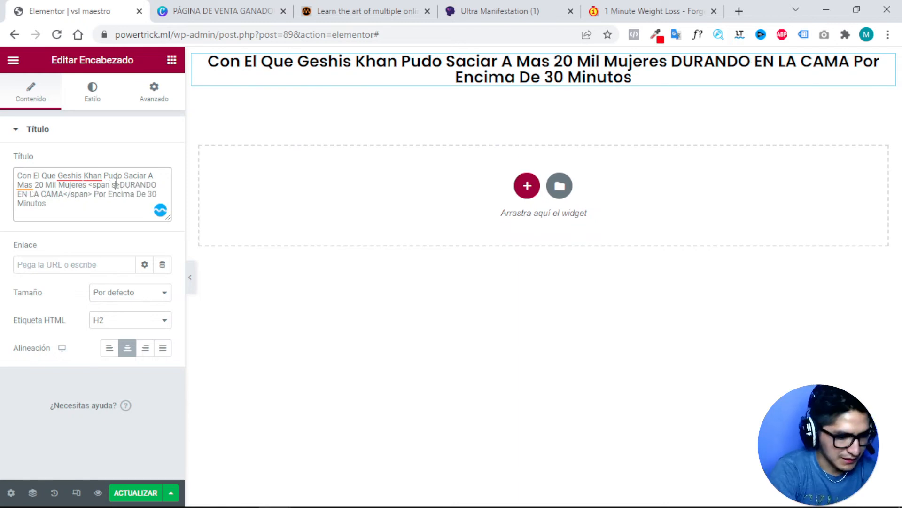
text(tyle)
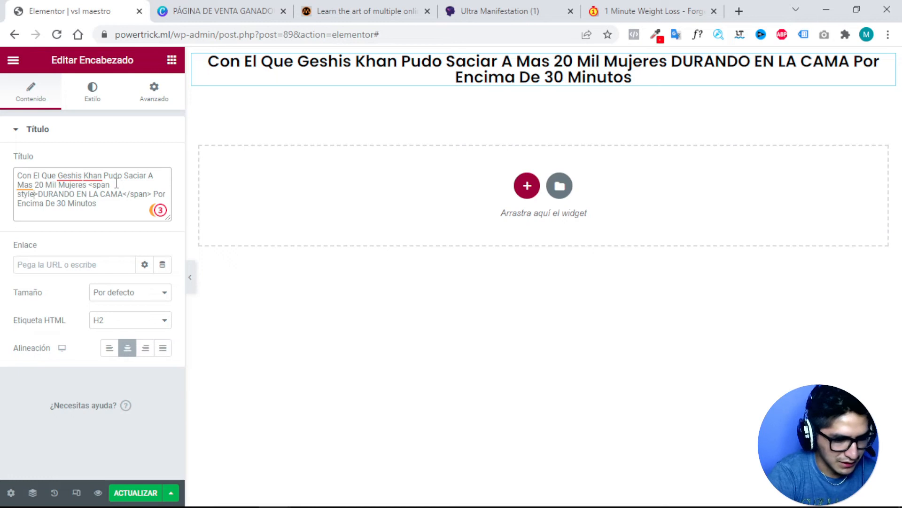
text(="")
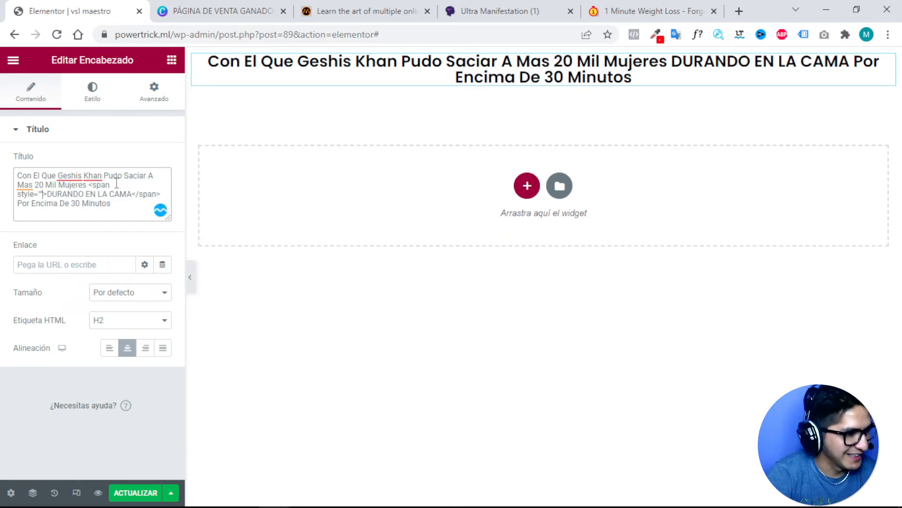
text(")
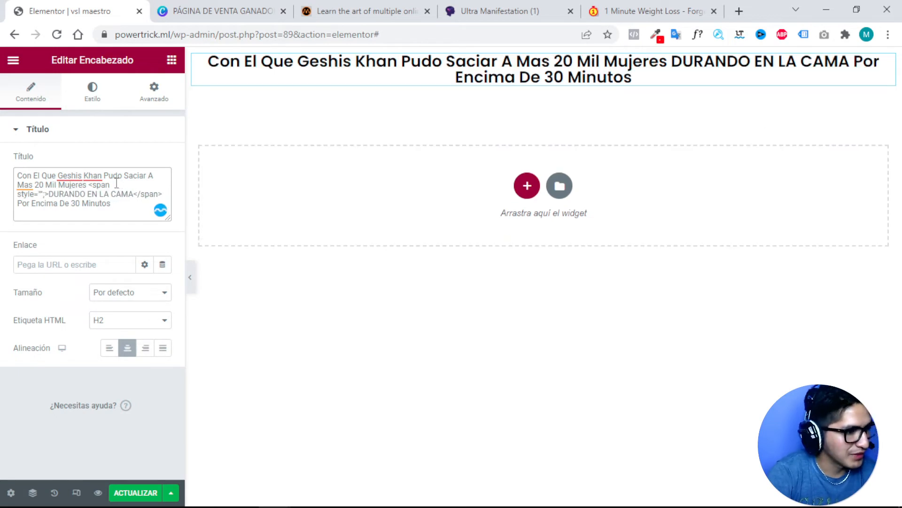
text(color)
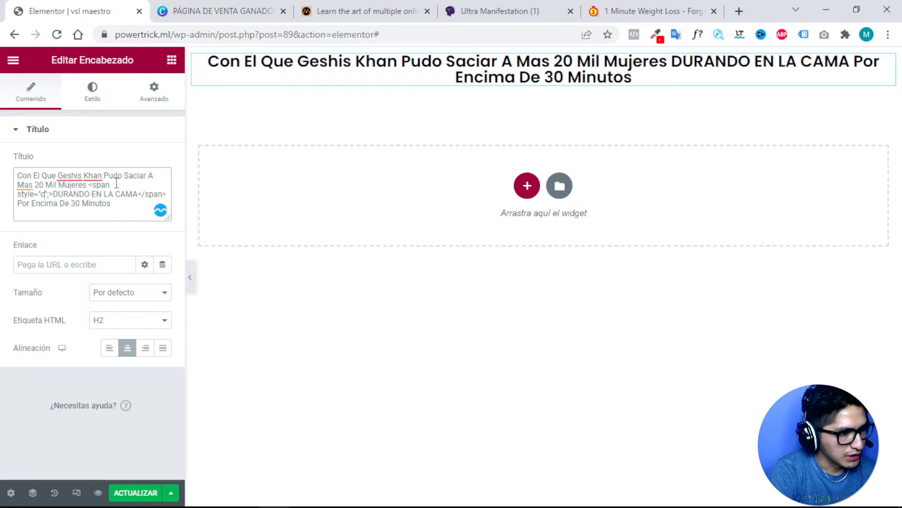
text(:red)
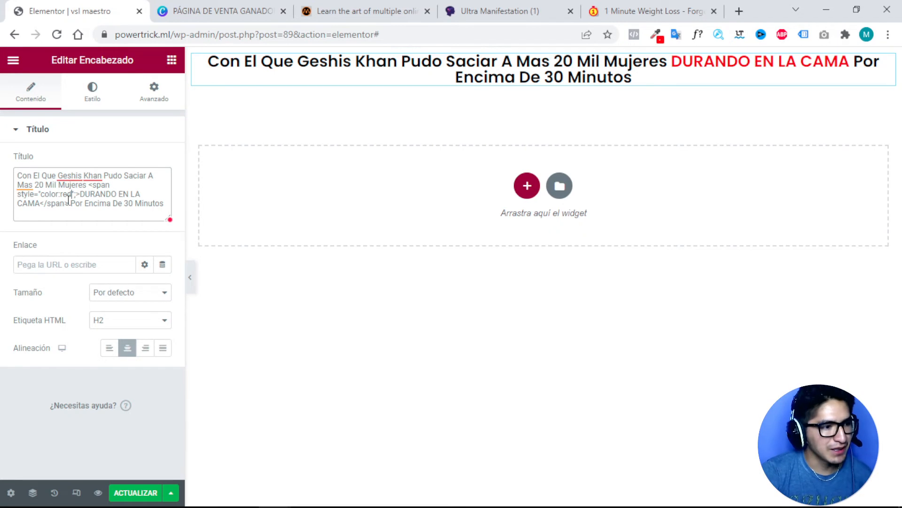
Pick a bright red in the colour picker extension and copy its hex code ff0505.
click(656, 34)
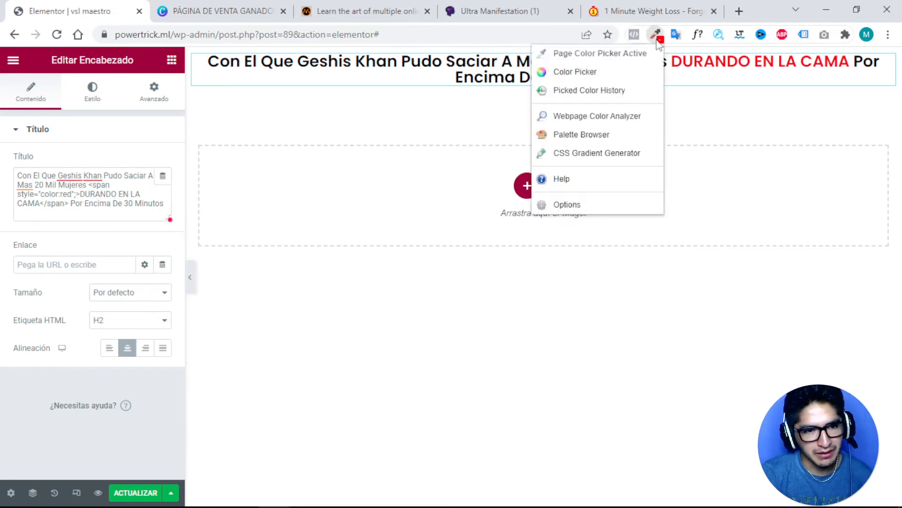
click(607, 62)
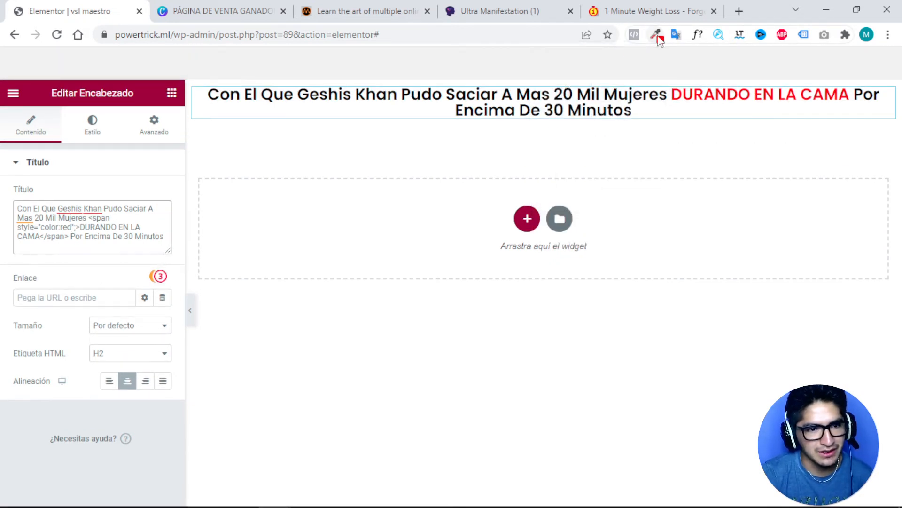
click(658, 35)
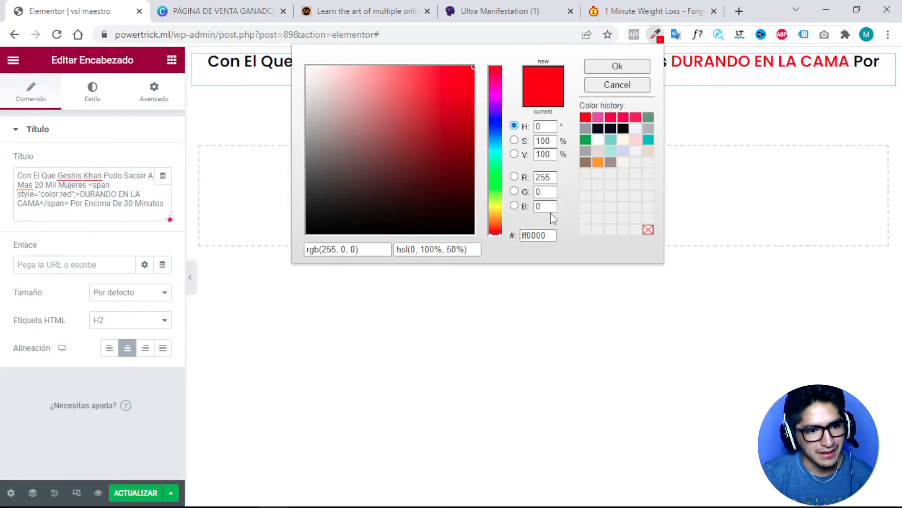
mouse_move(463, 77)
mouse_down()
mouse_move(402, 121)
mouse_move(441, 94)
mouse_up()
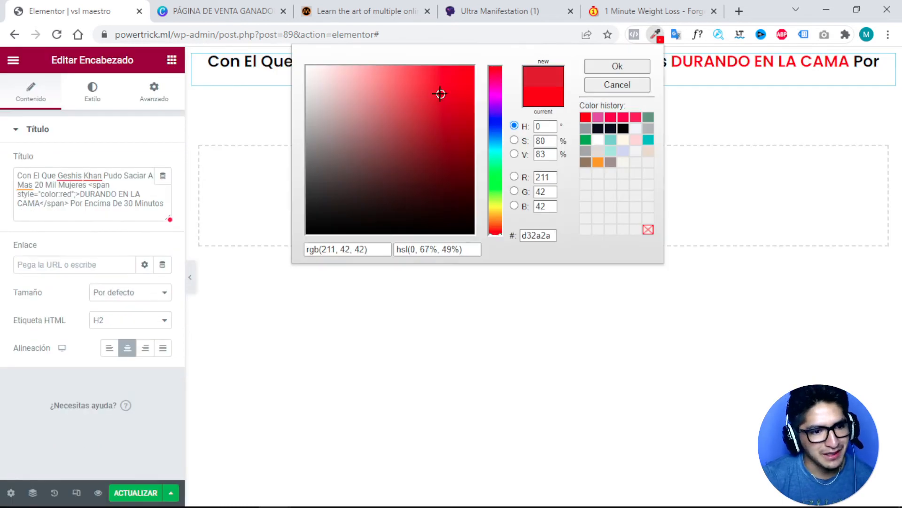
double_click(527, 235)
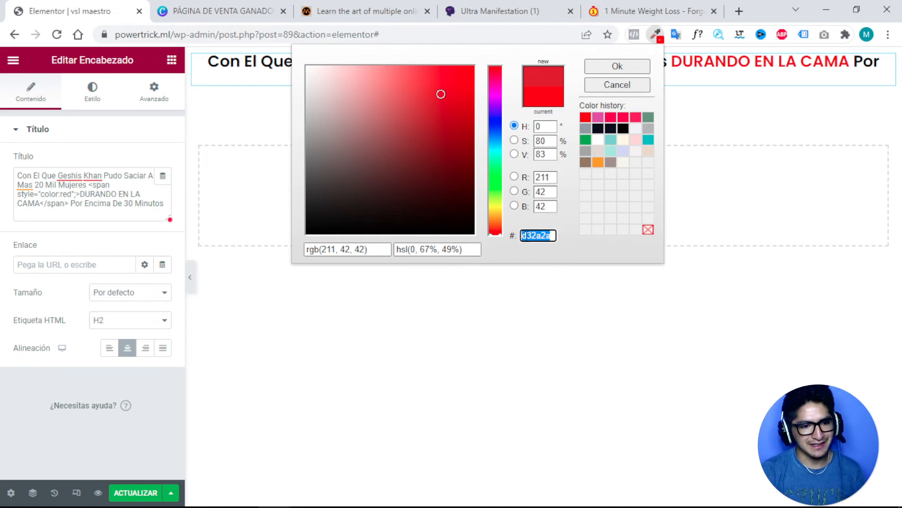
right_click(527, 239)
drag(442, 92, 472, 69)
double_click(536, 230)
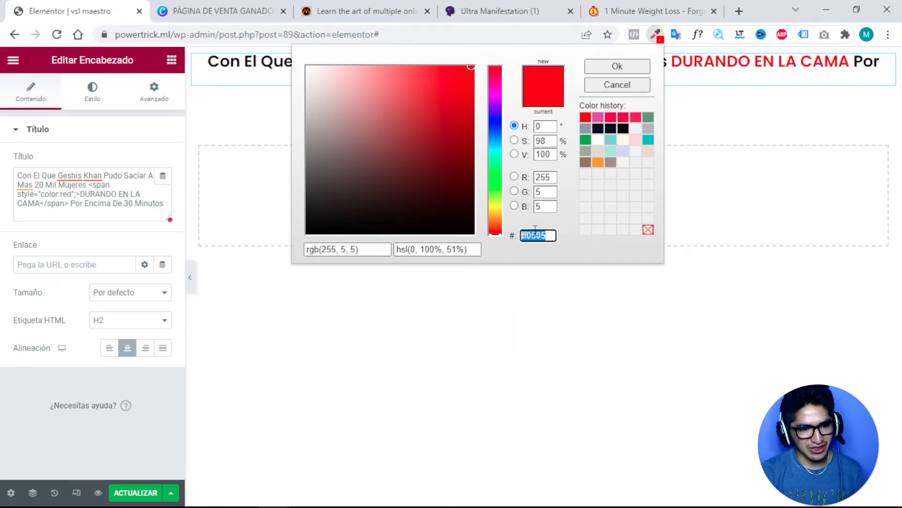
right_click(534, 235)
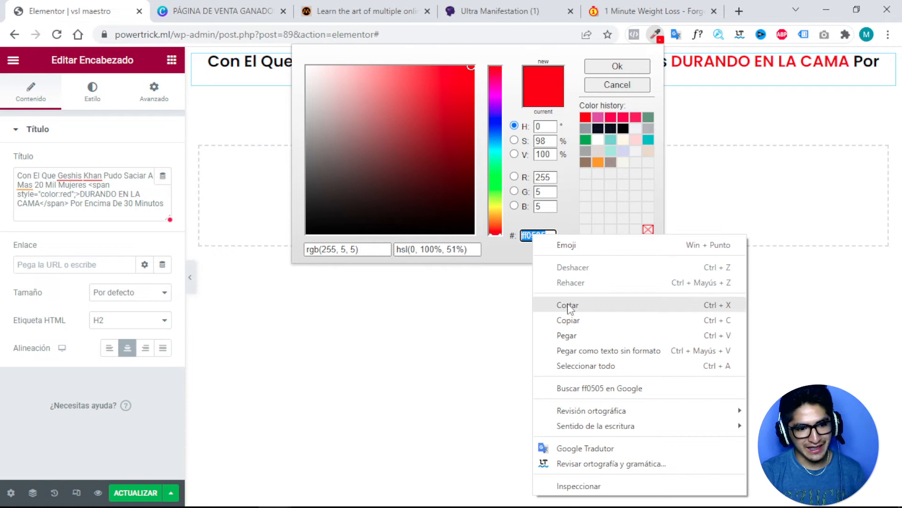
click(570, 321)
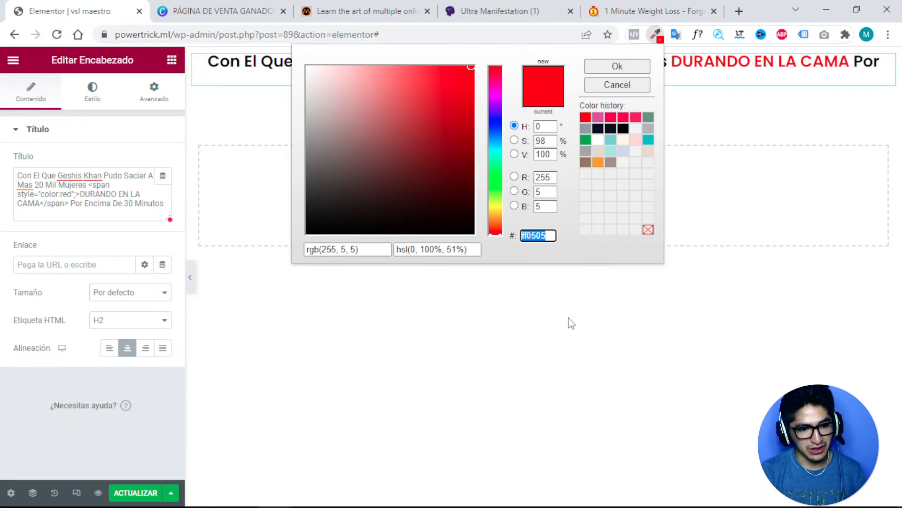
click(625, 68)
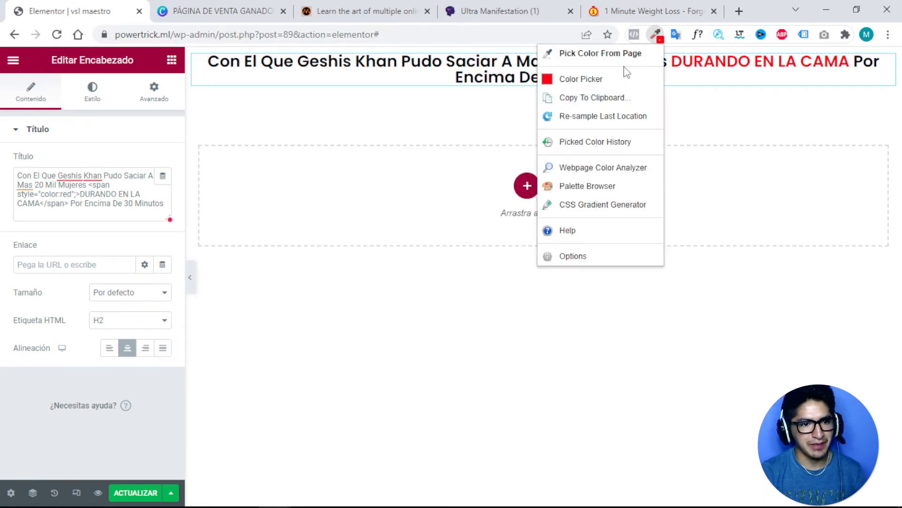
Replace 'red' in the span style with #ff0505 so the phrase shows red.
double_click(63, 194)
click(73, 194)
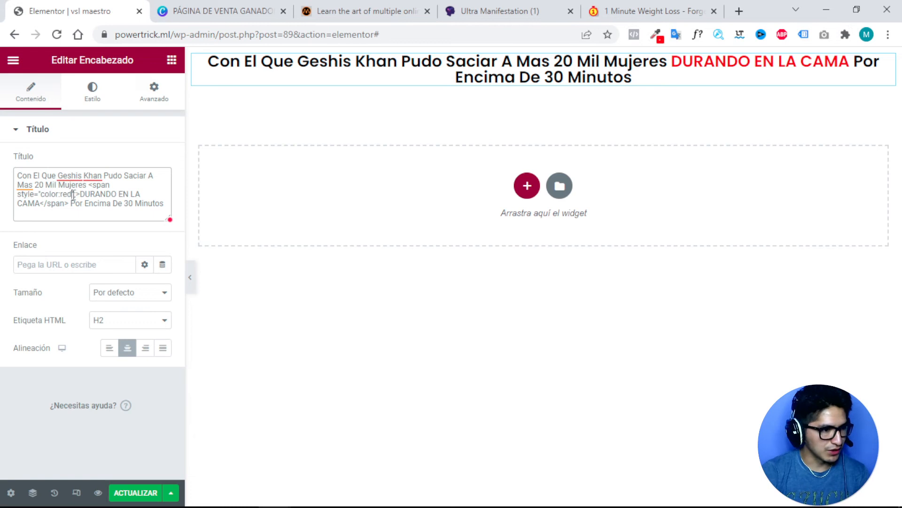
key(ctrl+shift+Left)
key(Right)
key(BackSpace)
key(BackSpace)
key(BackSpace)
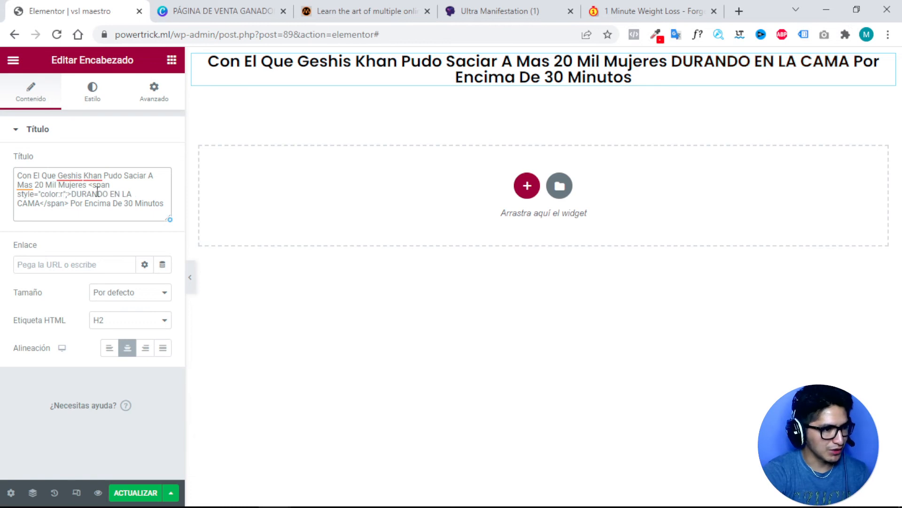
key(ctrl+v)
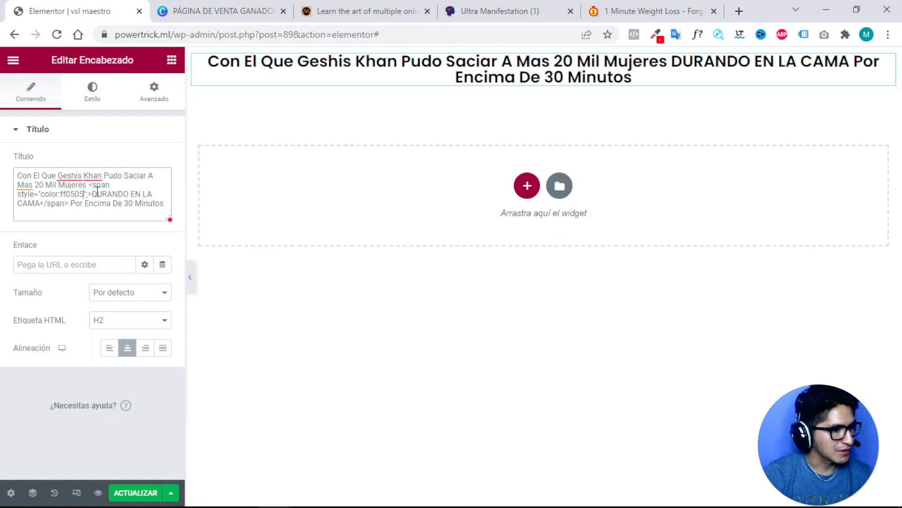
click(61, 193)
text(#)
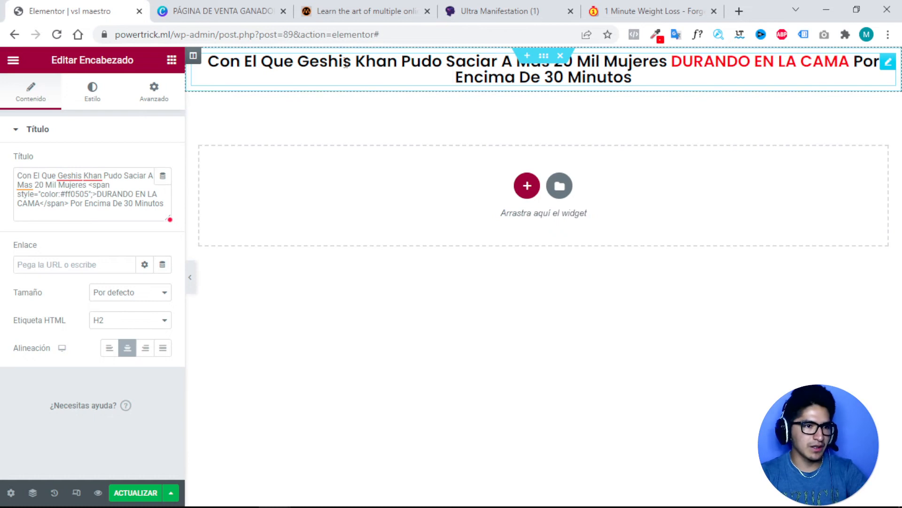
drag(351, 63, 263, 61)
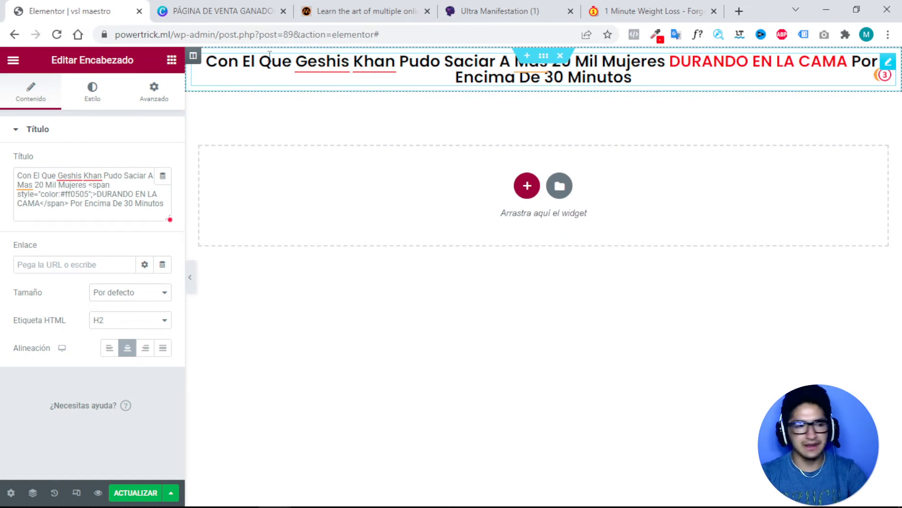
Add a single-column section below the headline and place a Vídeo widget in it.
click(526, 188)
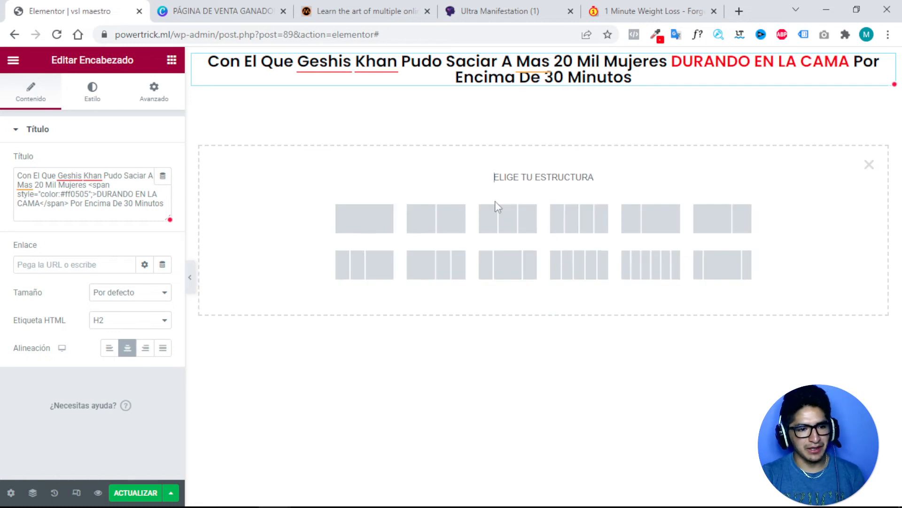
click(375, 229)
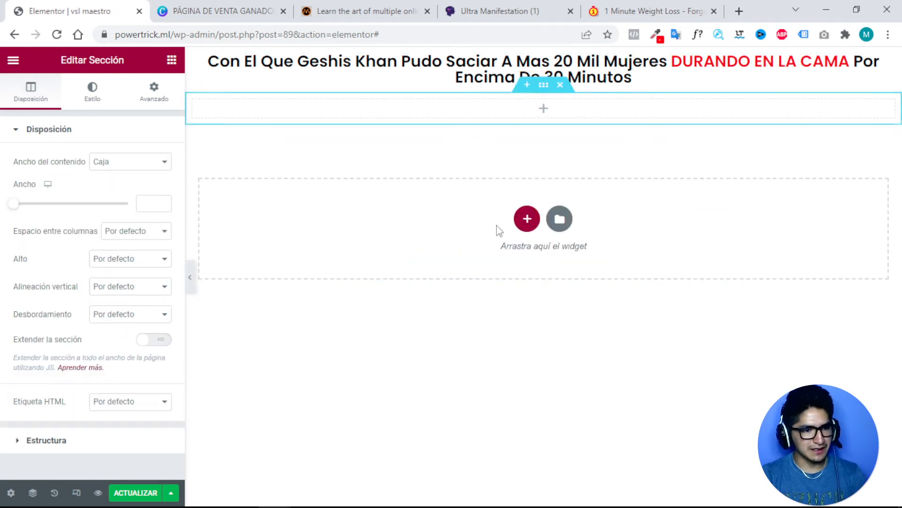
click(542, 112)
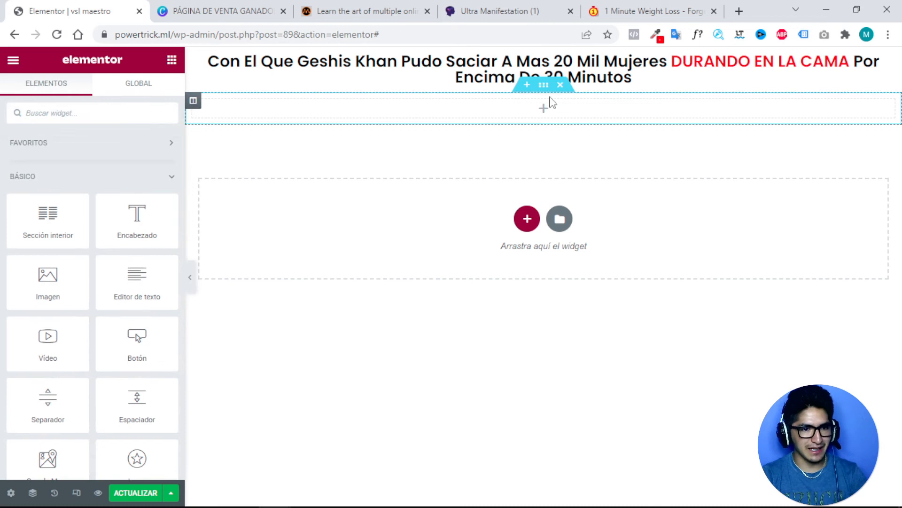
click(560, 85)
click(527, 187)
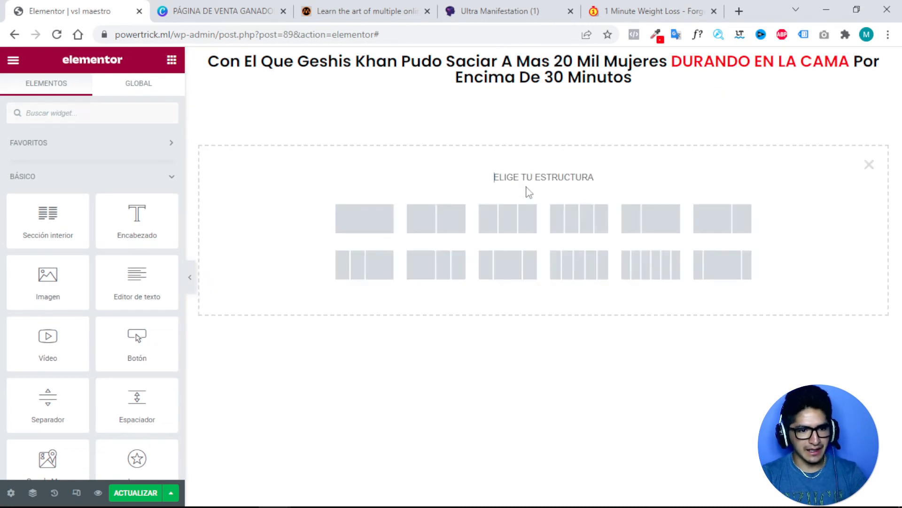
click(372, 225)
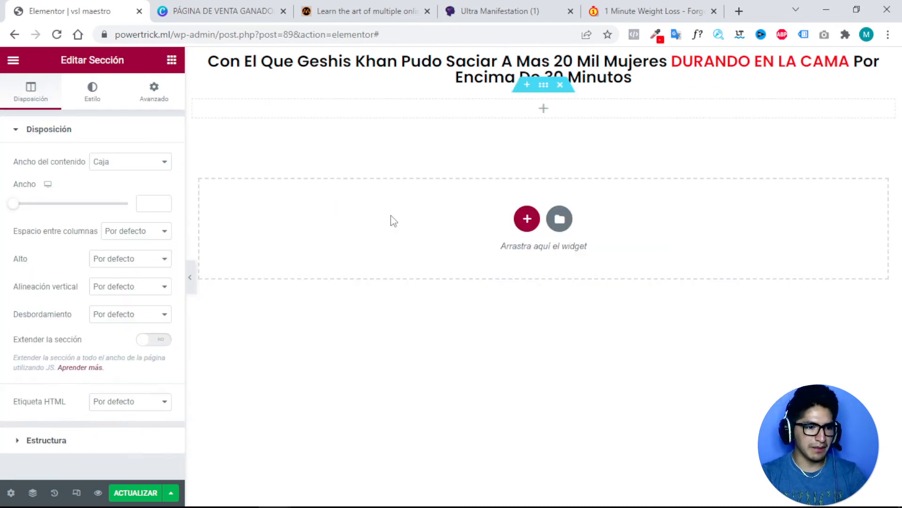
click(544, 110)
drag(46, 329, 527, 110)
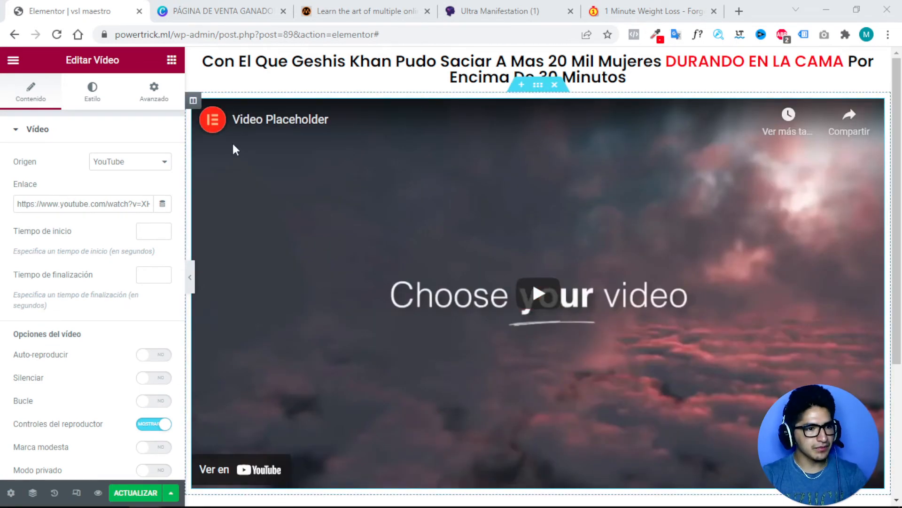
click(151, 161)
click(102, 187)
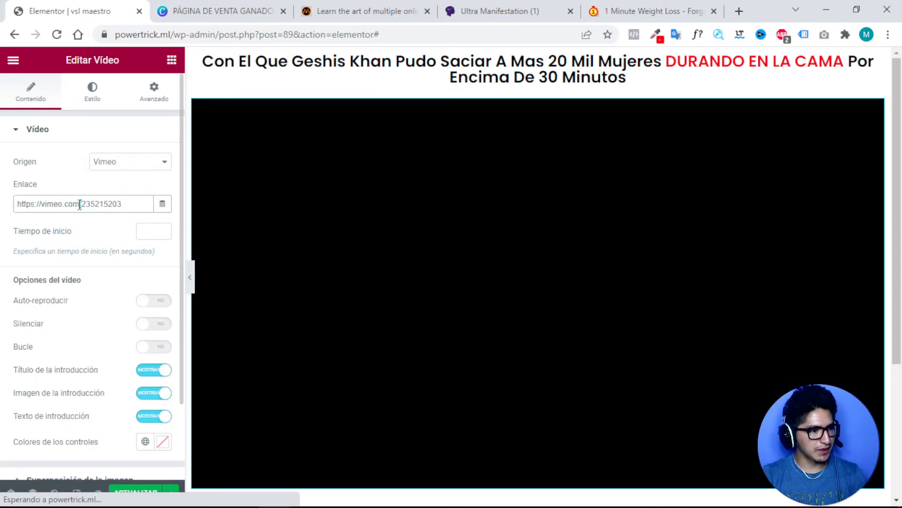
triple_click(78, 203)
key(BackSpace)
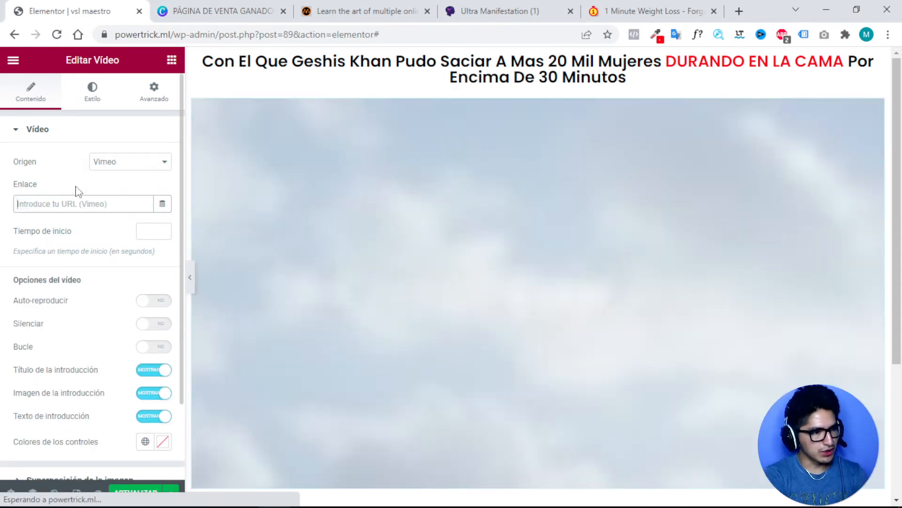
text(https://vimeo.com/682617100)
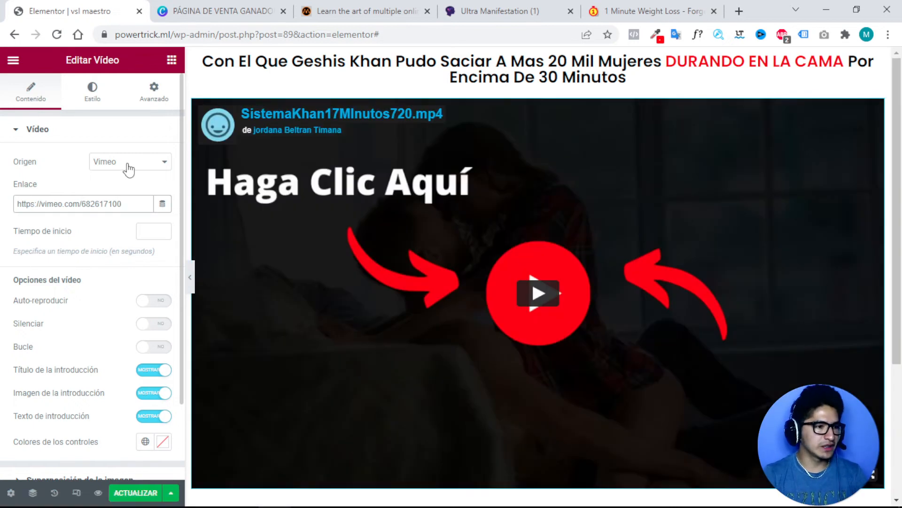
click(129, 162)
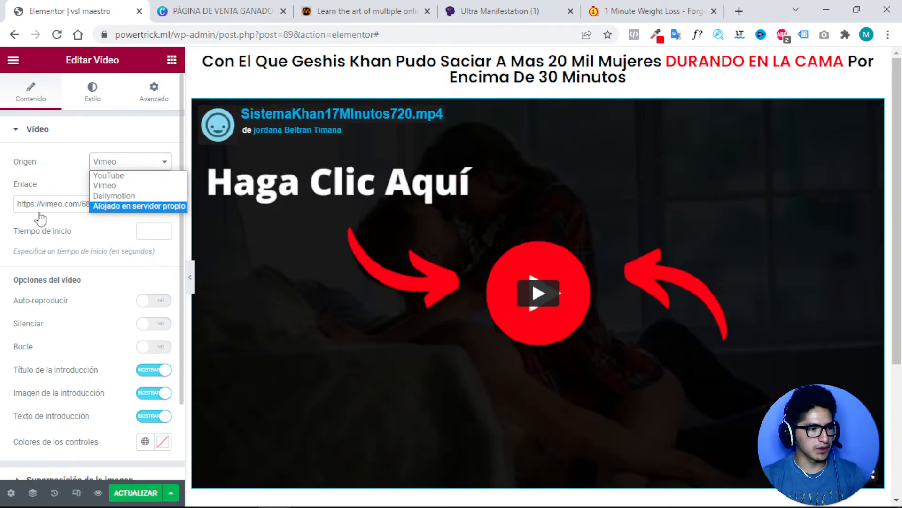
click(60, 206)
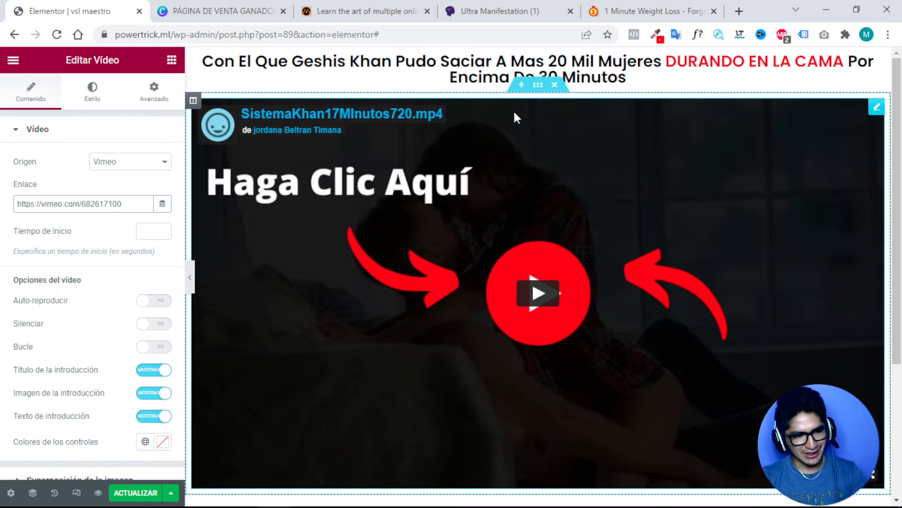
scroll(509, 162, down, 4)
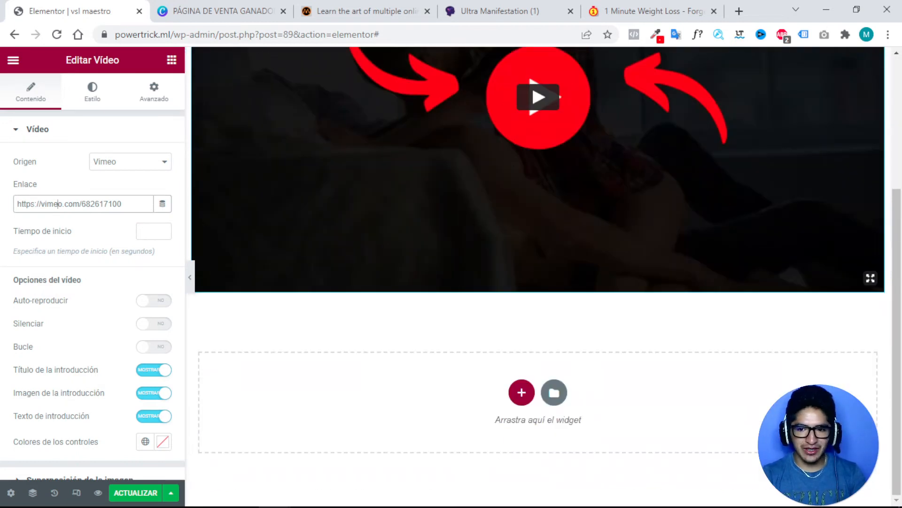
click(482, 320)
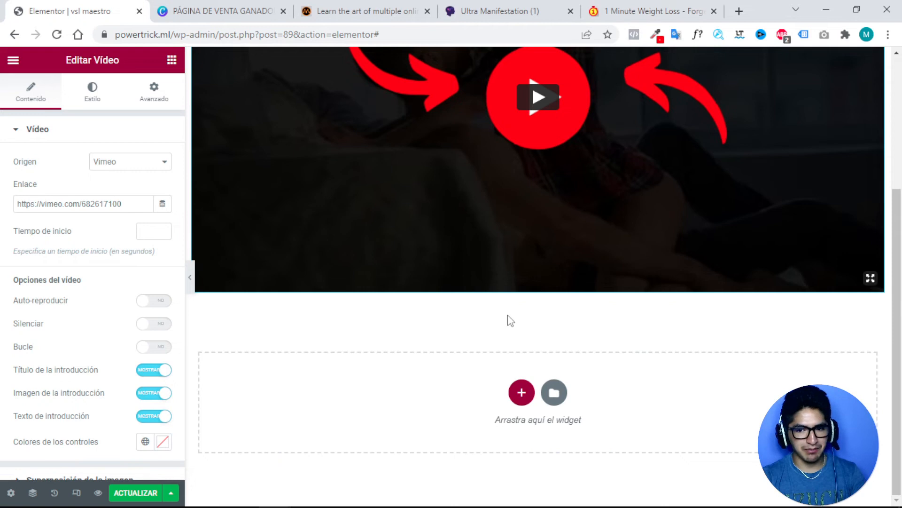
click(522, 393)
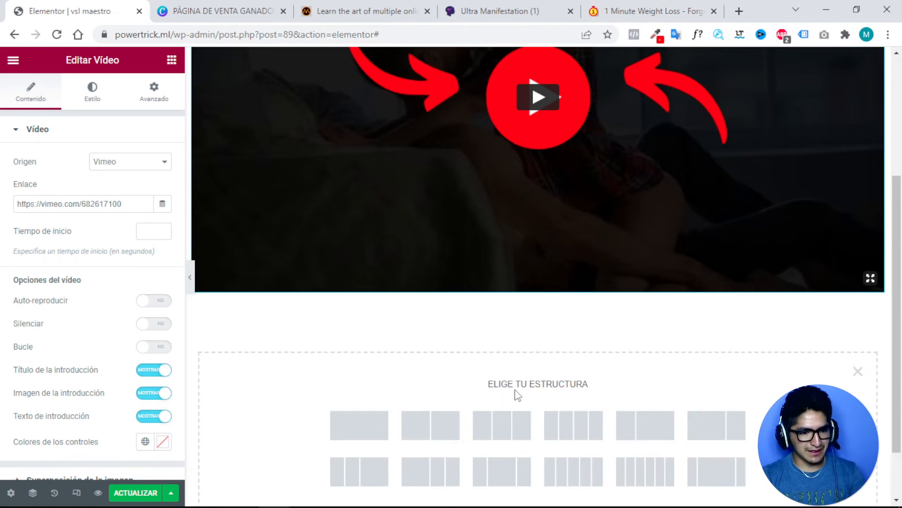
Add a single-column section below the video and drop a Listado de iconos widget into it.
click(369, 424)
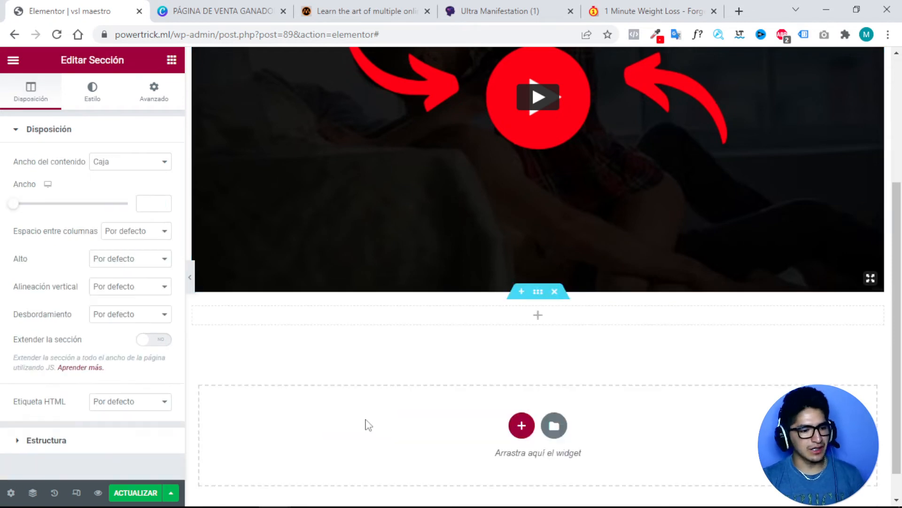
click(536, 316)
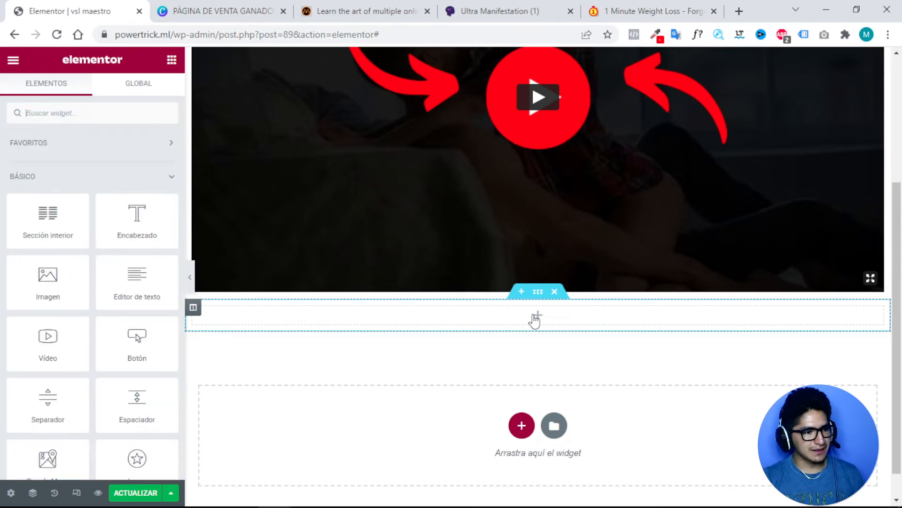
scroll(116, 274, down, 4)
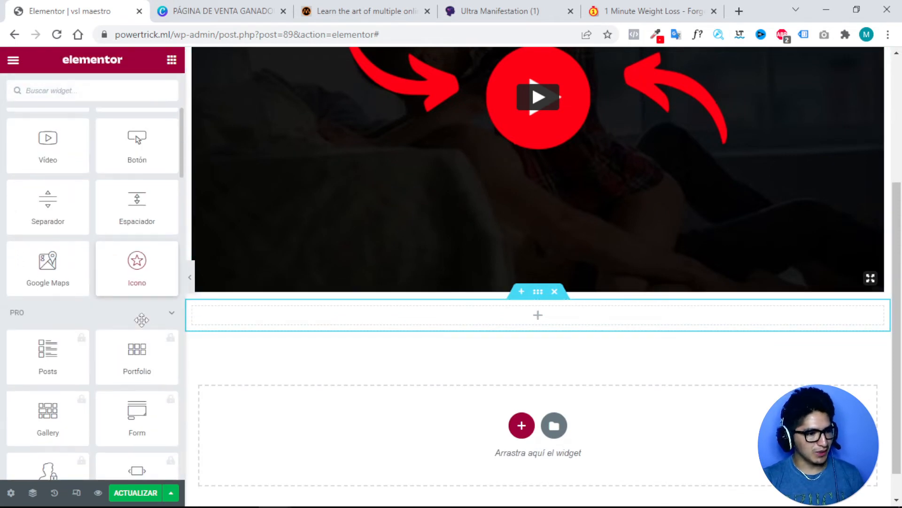
click(170, 319)
scroll(169, 316, down, 4)
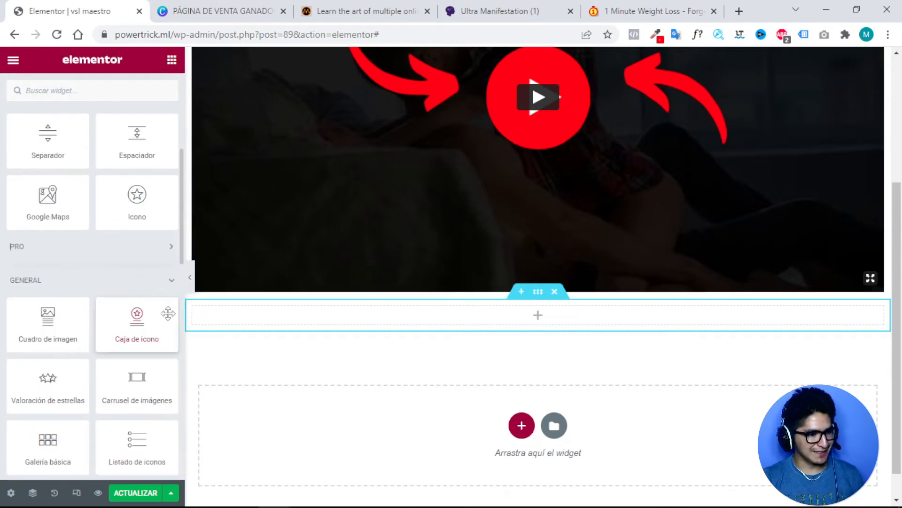
drag(143, 312, 523, 316)
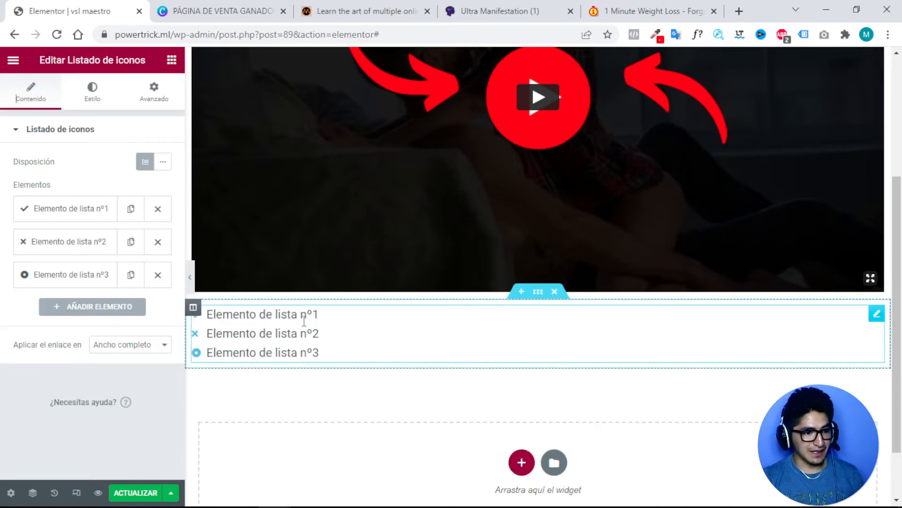
Delete list items 3 and 2, leaving only the checkmark item Elemento de lista nº1.
click(159, 274)
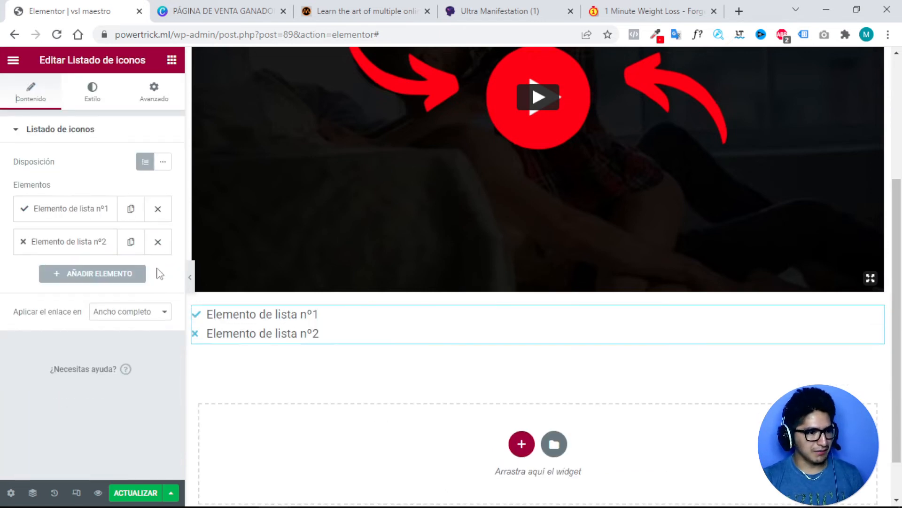
click(158, 242)
click(97, 213)
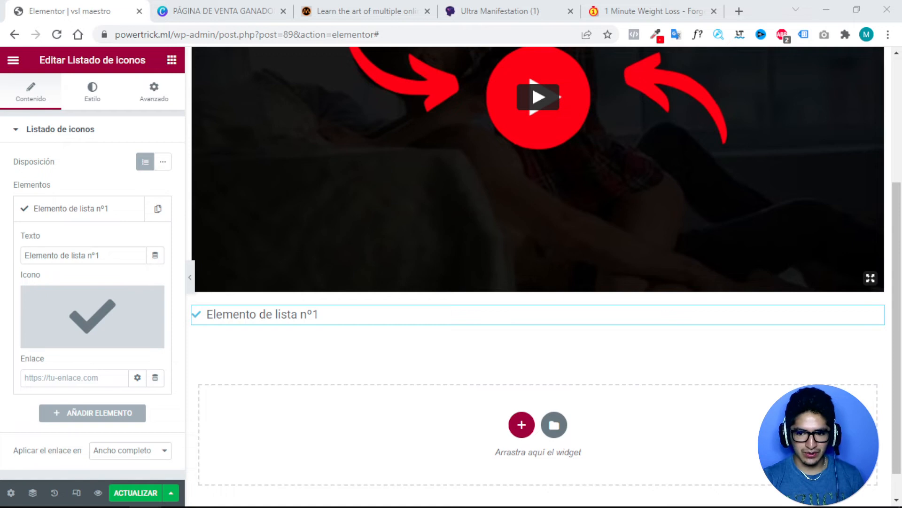
Replace the item's text with 'Asegúrese de que su sonido este encendido'.
double_click(90, 256)
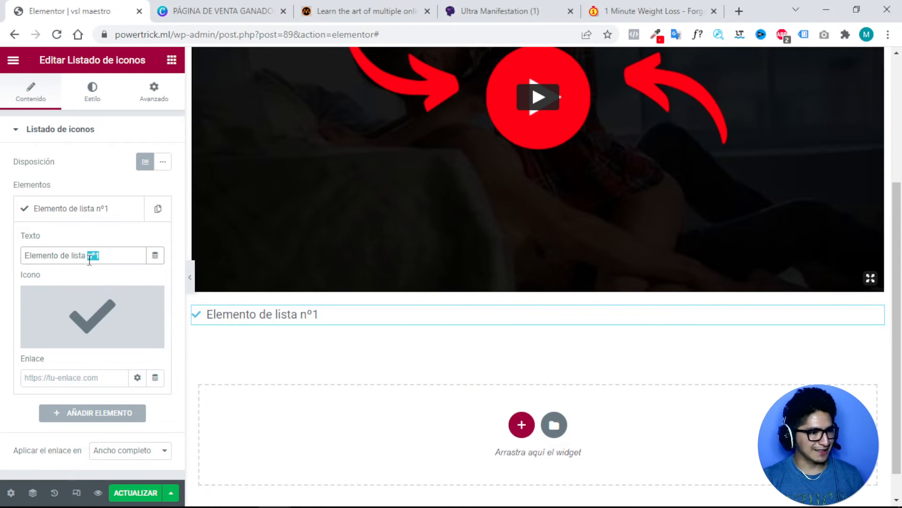
triple_click(90, 258)
text(Asegúrese de que su sonido este encendido)
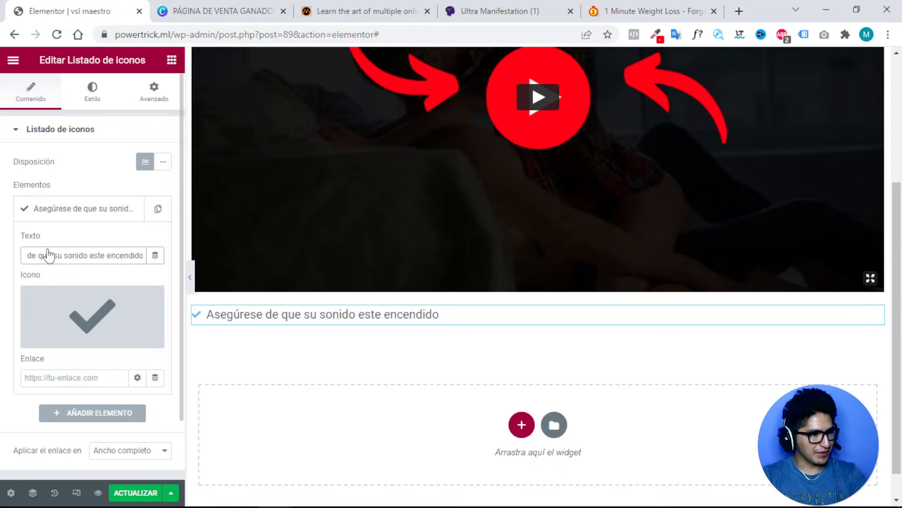
click(30, 215)
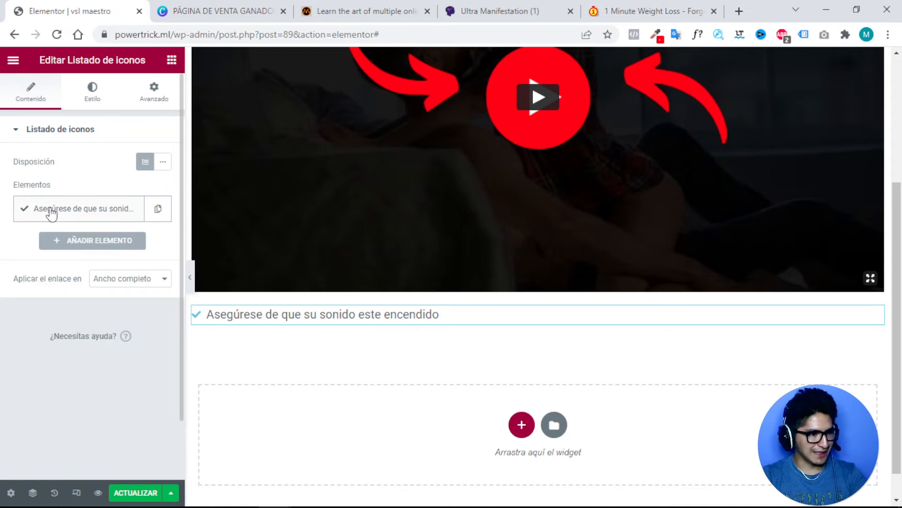
click(26, 214)
Swap the checkmark for the volume-up icon found by searching 'volu' in the Icon Library.
mouse_move(126, 319)
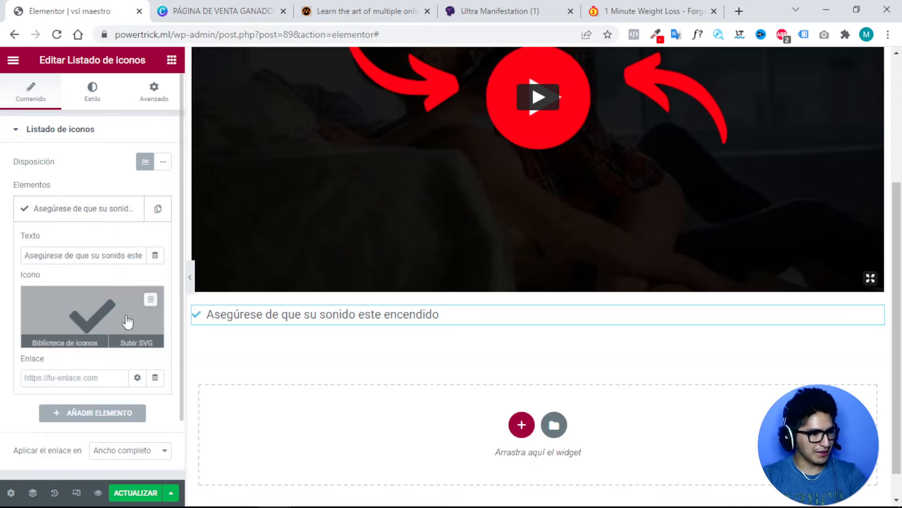
click(93, 309)
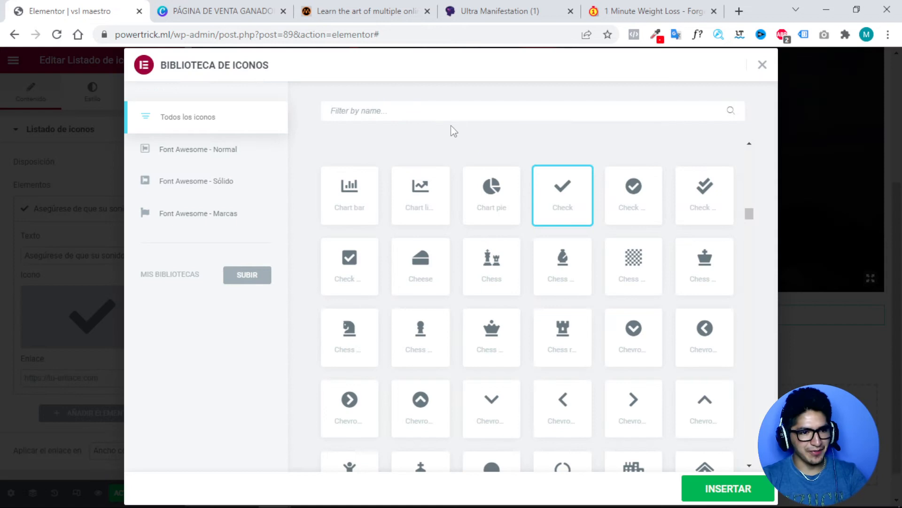
text(volu)
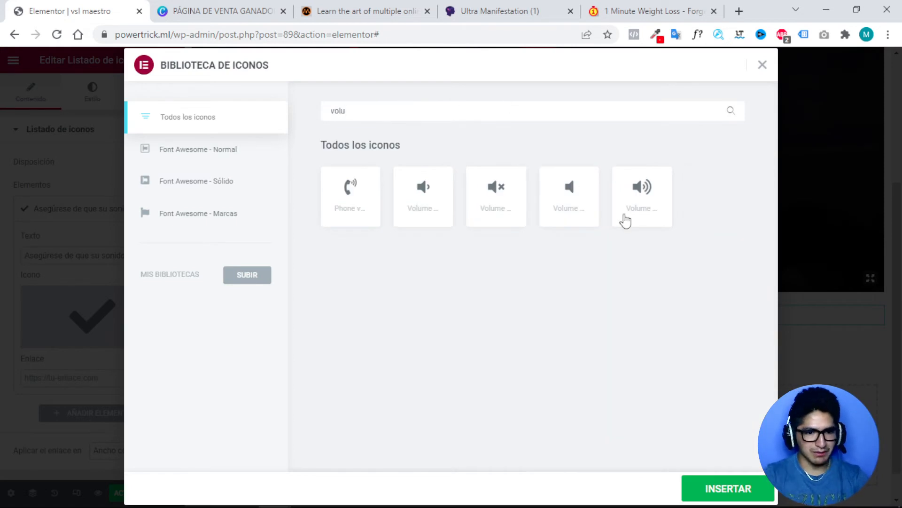
click(658, 208)
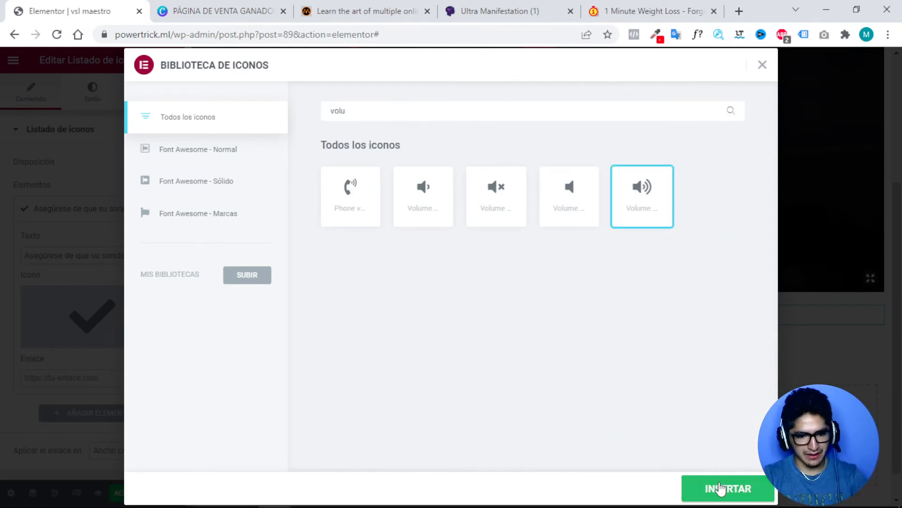
click(719, 489)
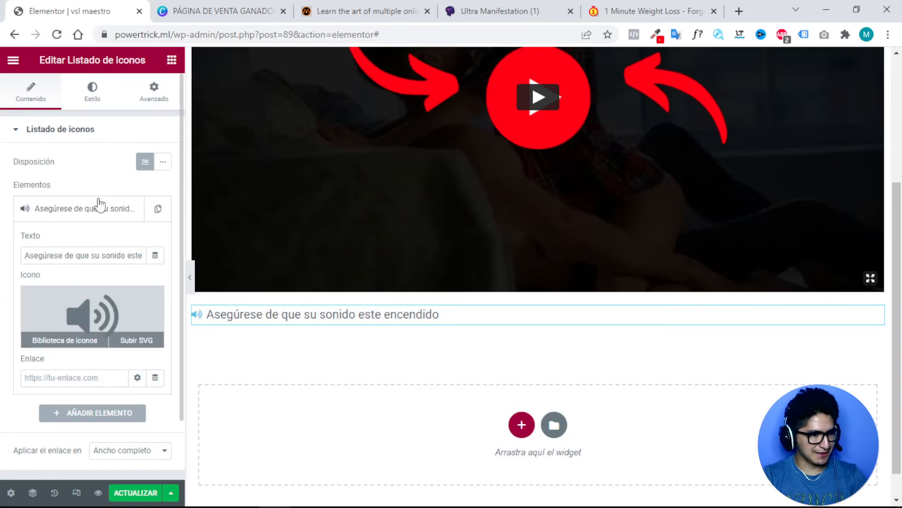
click(18, 133)
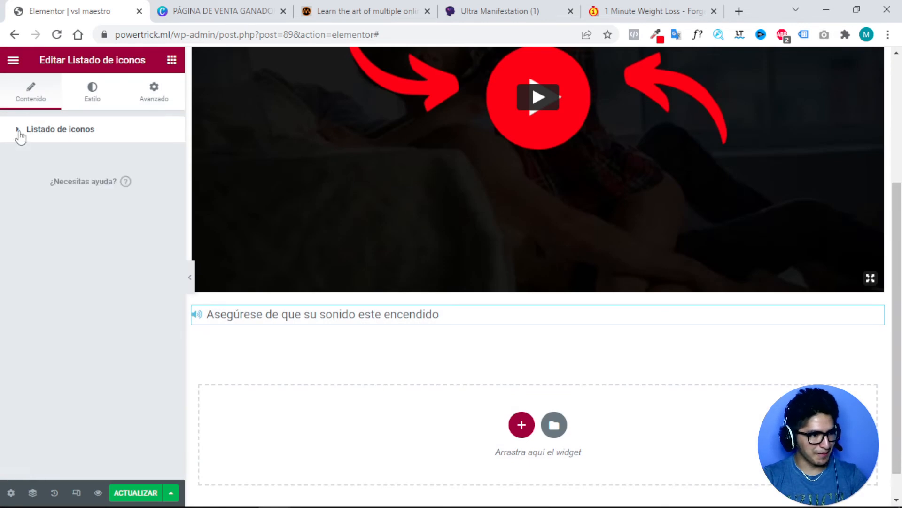
Centre the icon list and set its icon colour to dark grey #303030.
click(20, 131)
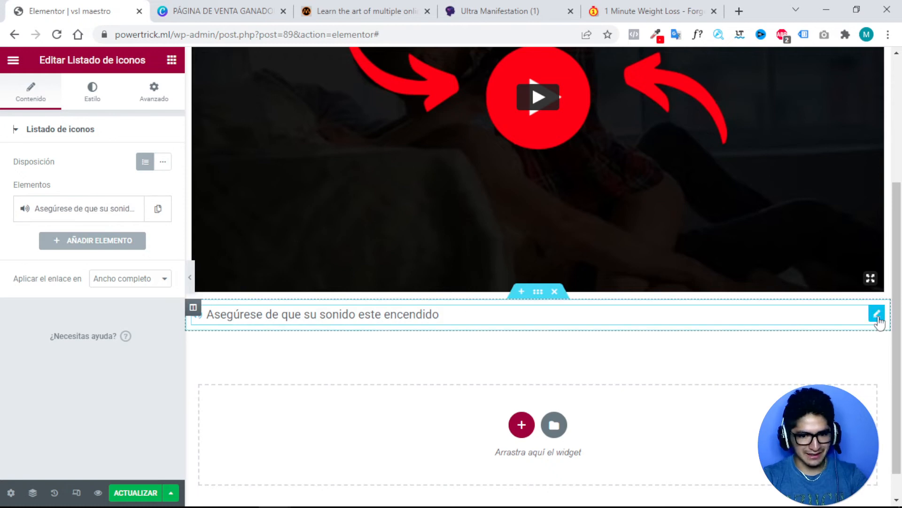
click(83, 92)
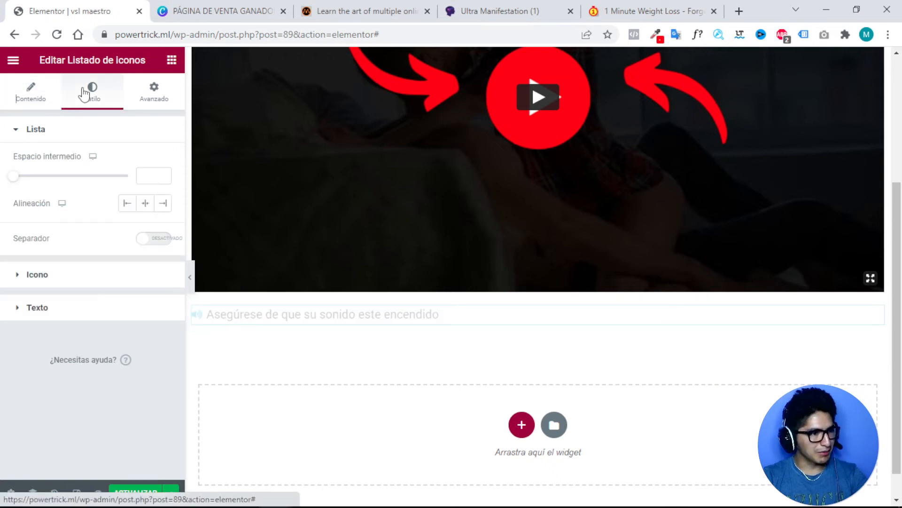
click(145, 203)
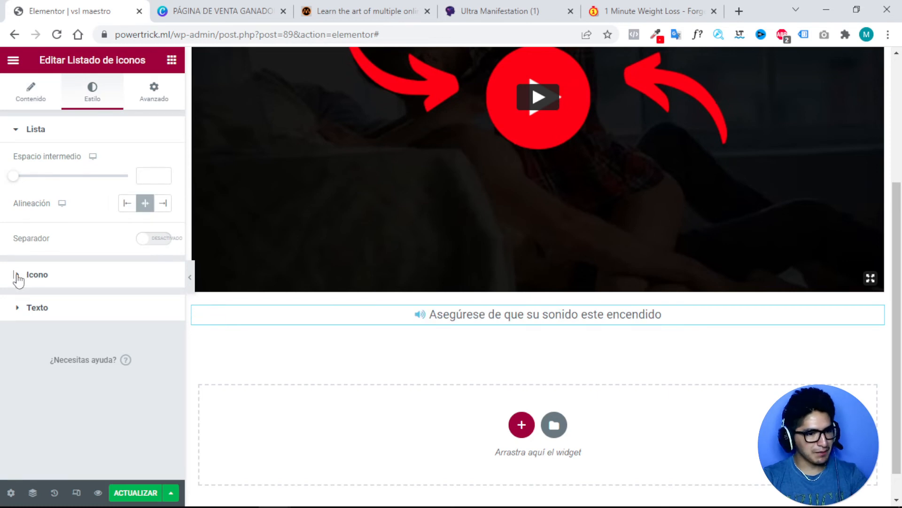
click(27, 277)
click(162, 194)
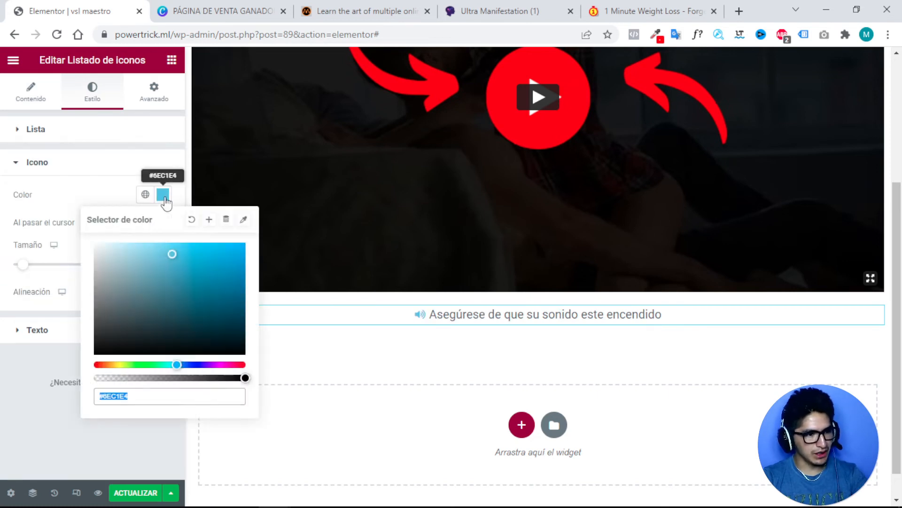
drag(171, 252, 74, 337)
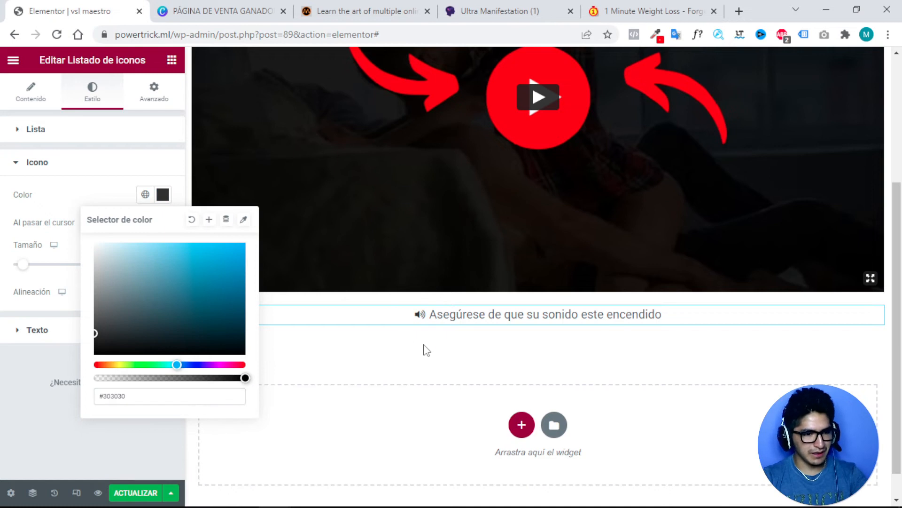
click(477, 314)
click(22, 337)
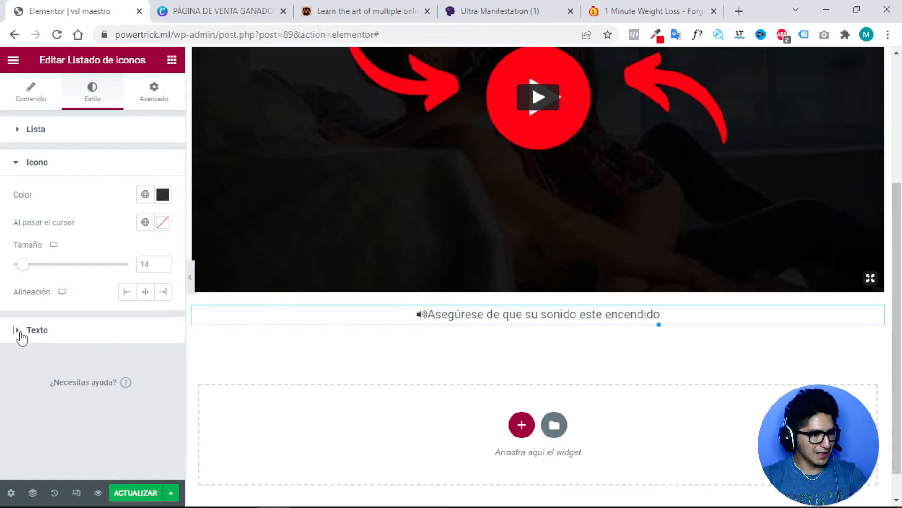
Set the notice's text colour to black #000000.
click(21, 334)
click(163, 228)
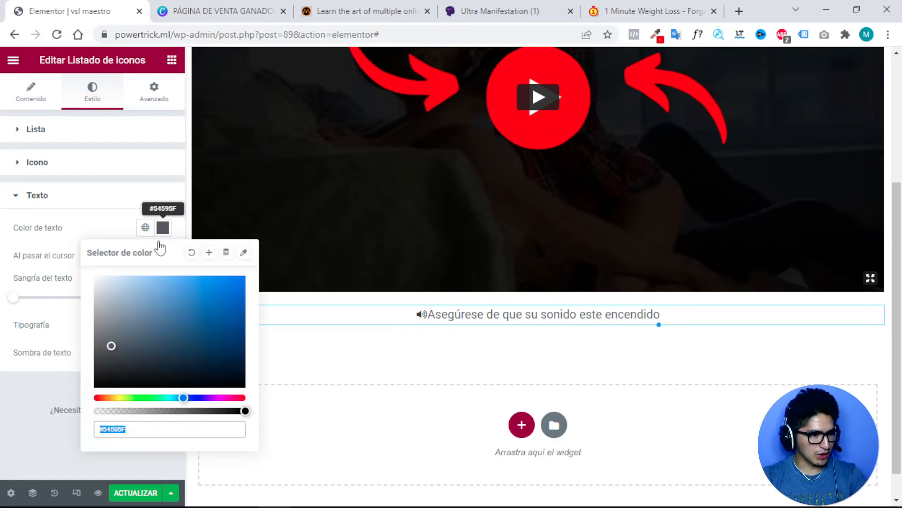
drag(112, 355, 84, 401)
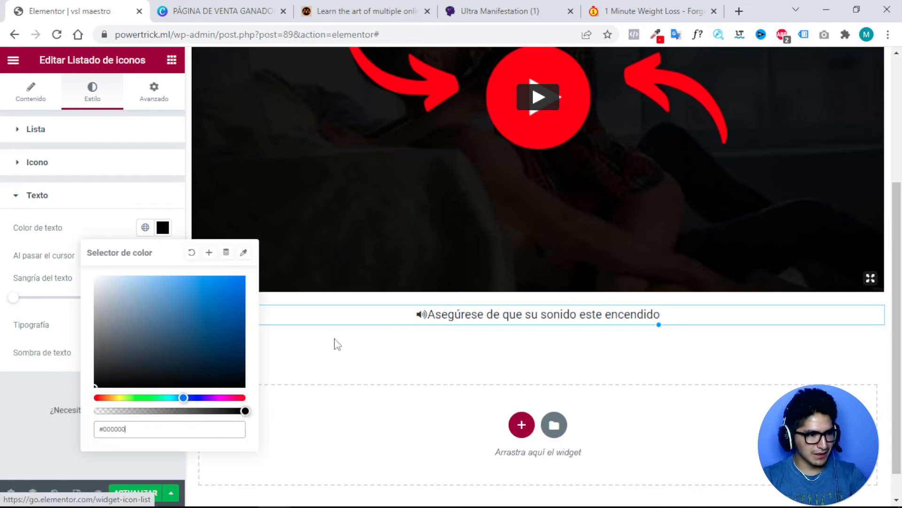
click(445, 315)
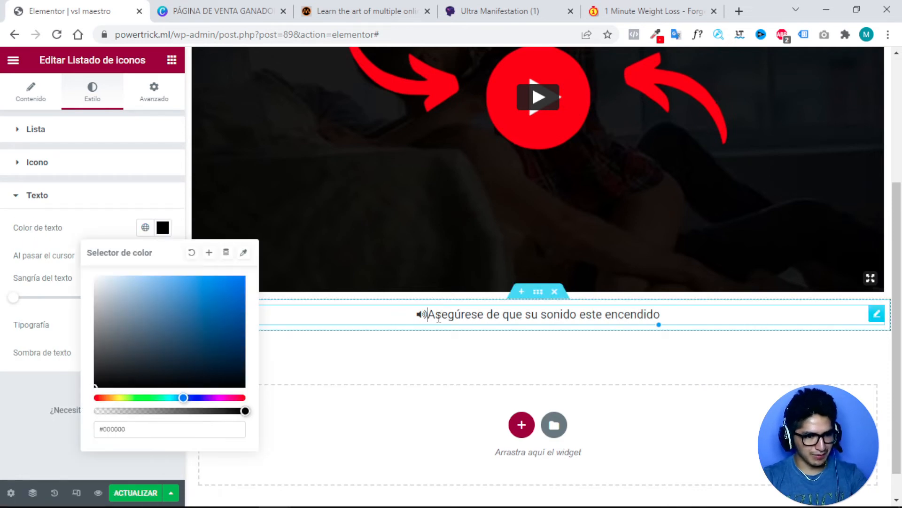
Insert a single-column section above the video and place an Encabezado heading widget in it.
scroll(439, 367, up, 4)
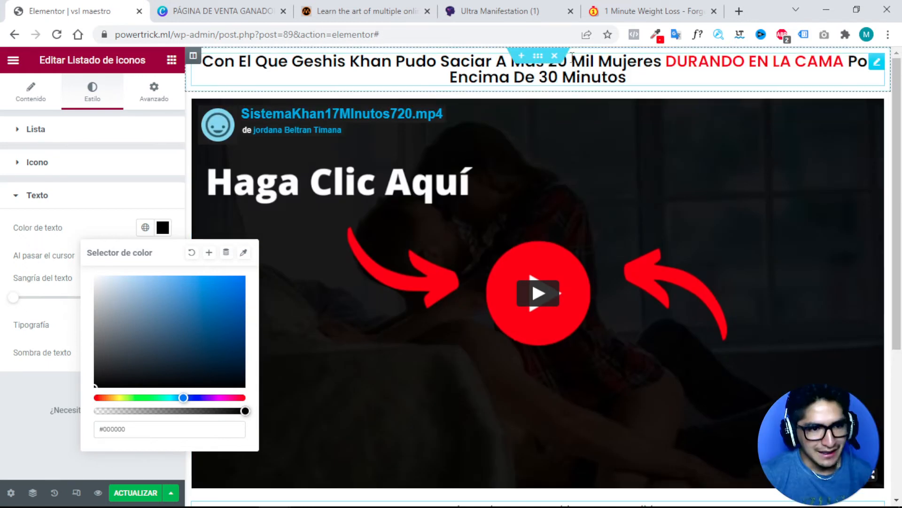
scroll(530, 147, down, 4)
scroll(539, 135, up, 4)
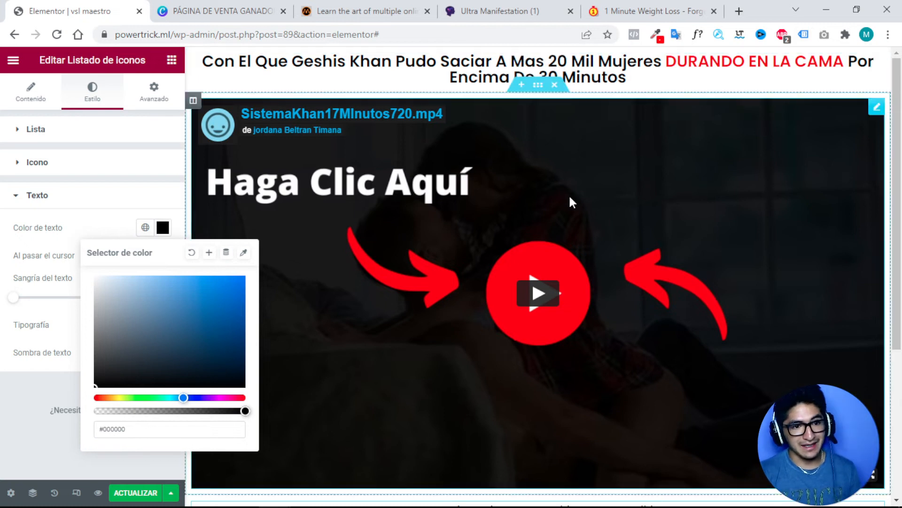
scroll(569, 193, down, 3)
scroll(569, 193, up, 3)
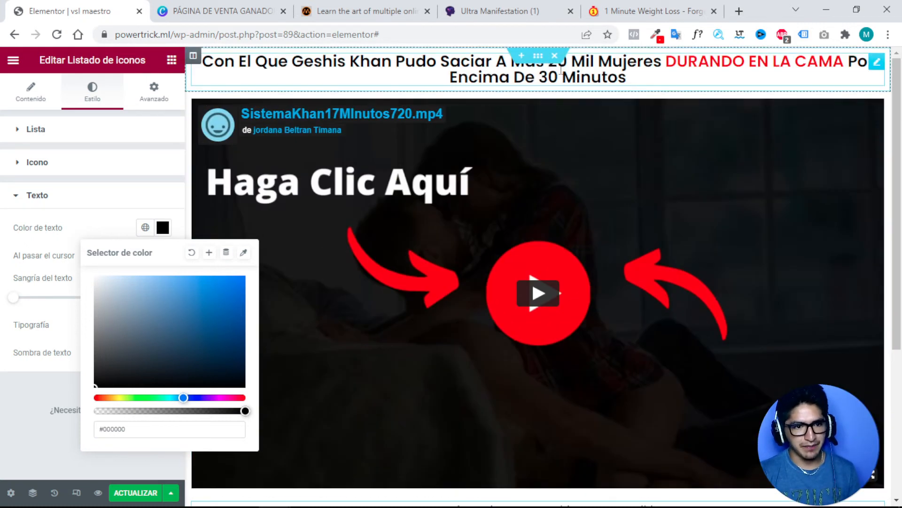
scroll(521, 59, up, 1)
click(520, 64)
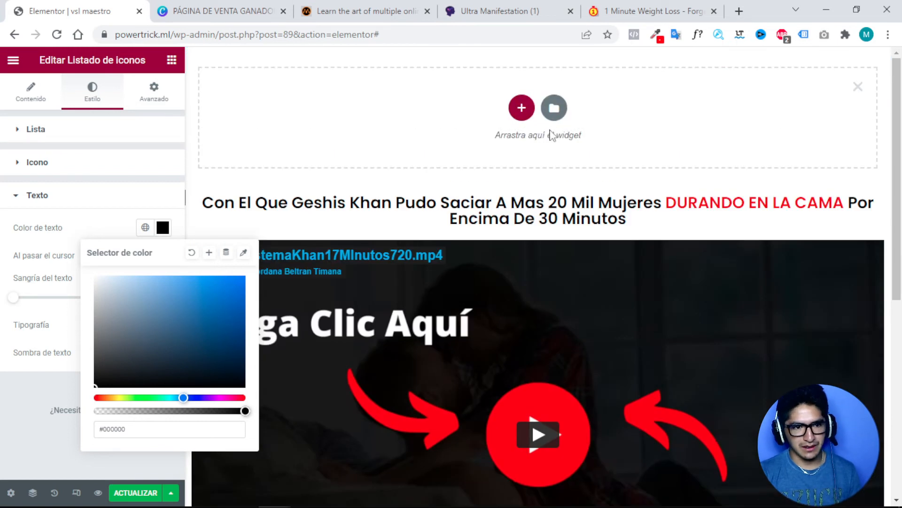
click(522, 107)
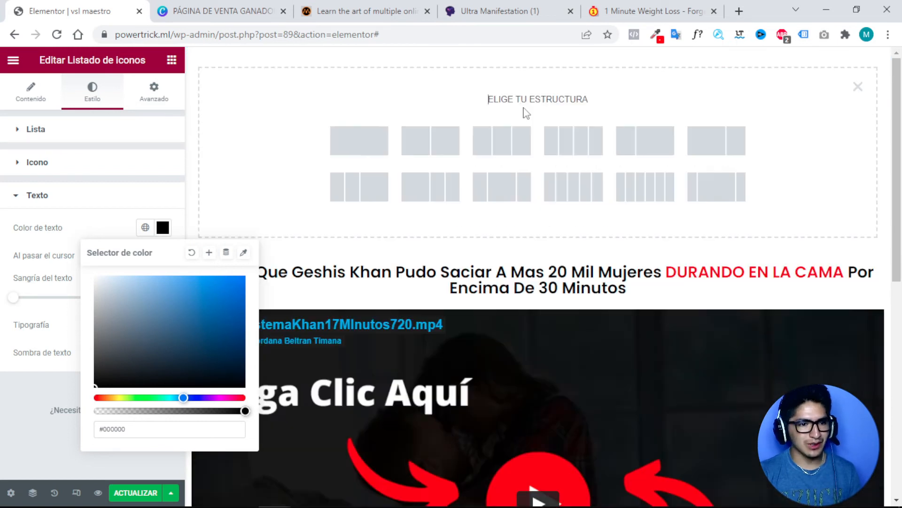
click(364, 152)
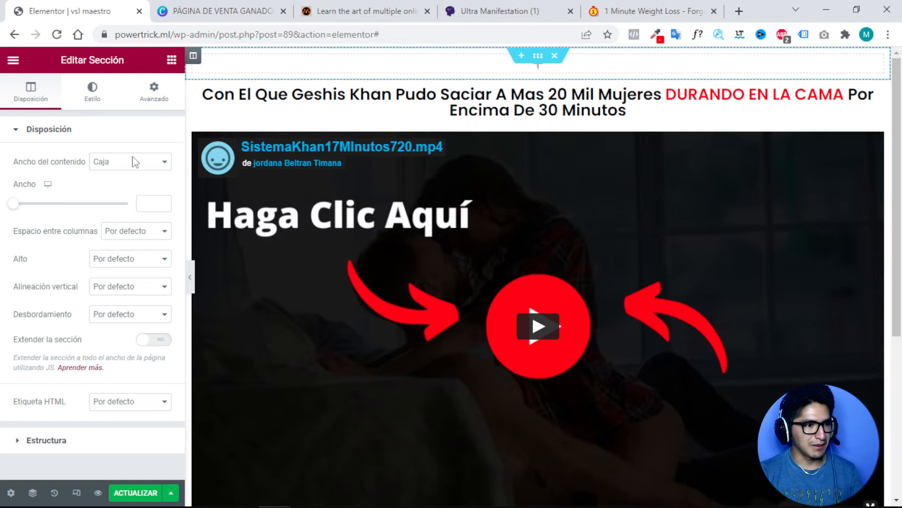
click(172, 60)
drag(137, 217, 538, 95)
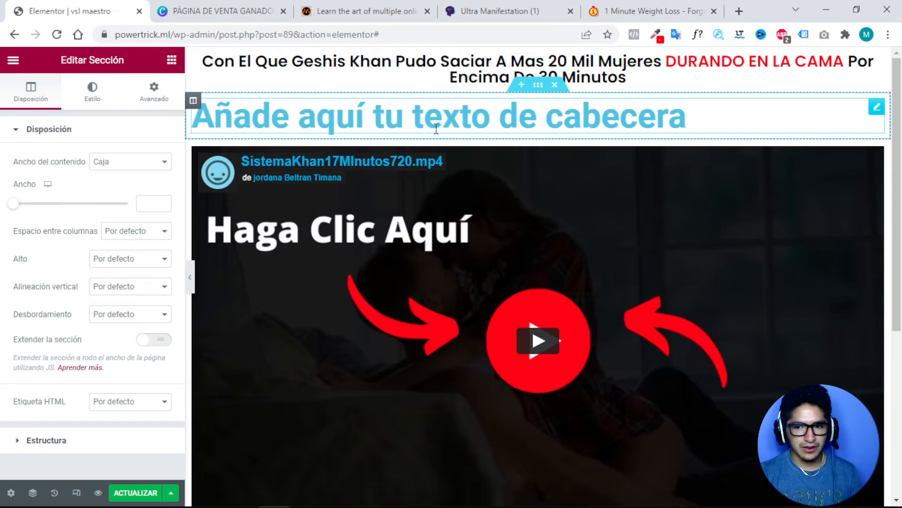
click(464, 120)
Retype the placeholder heading as 'Metodo revoluciona para convertirse un macho alfa' and centre it.
double_click(464, 120)
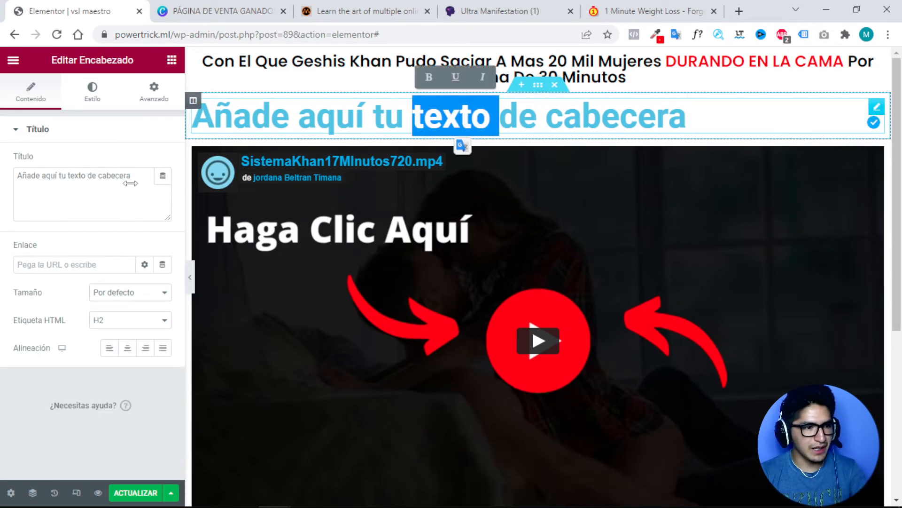
triple_click(106, 182)
key(BackSpace)
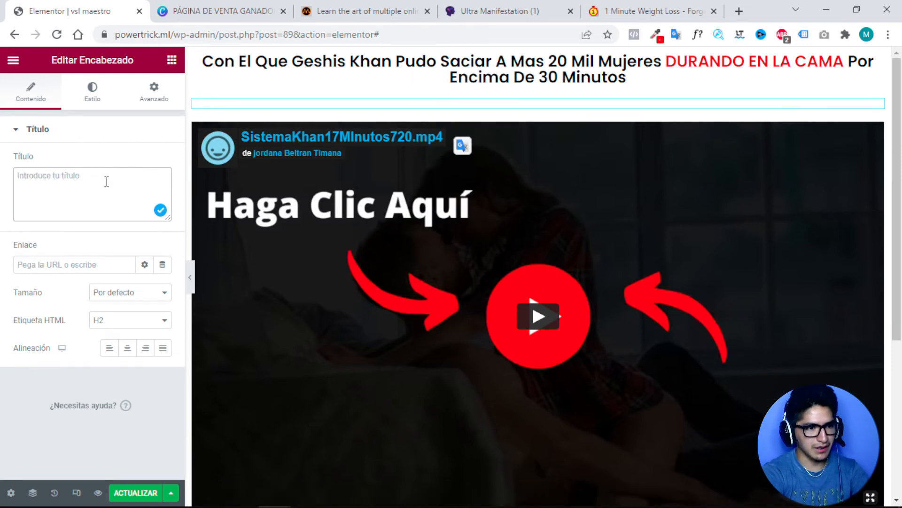
text(Met)
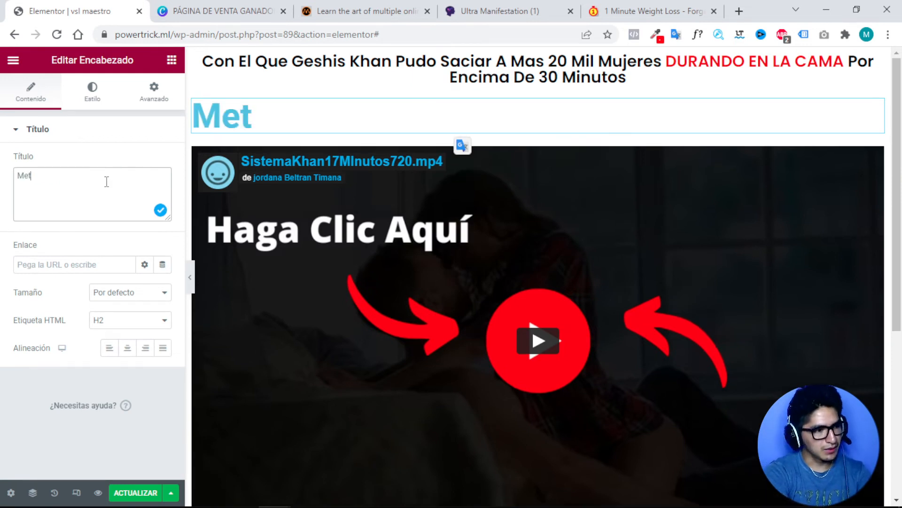
text(odo revoluci)
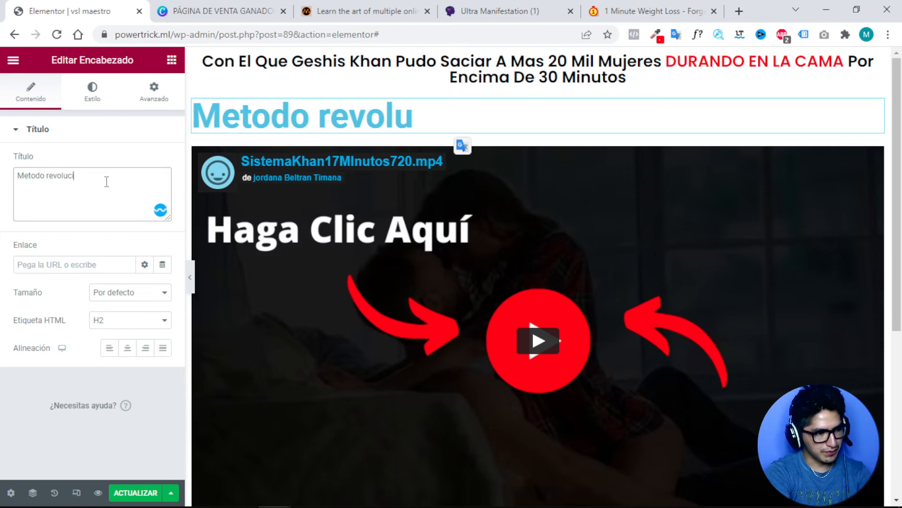
text(ona)
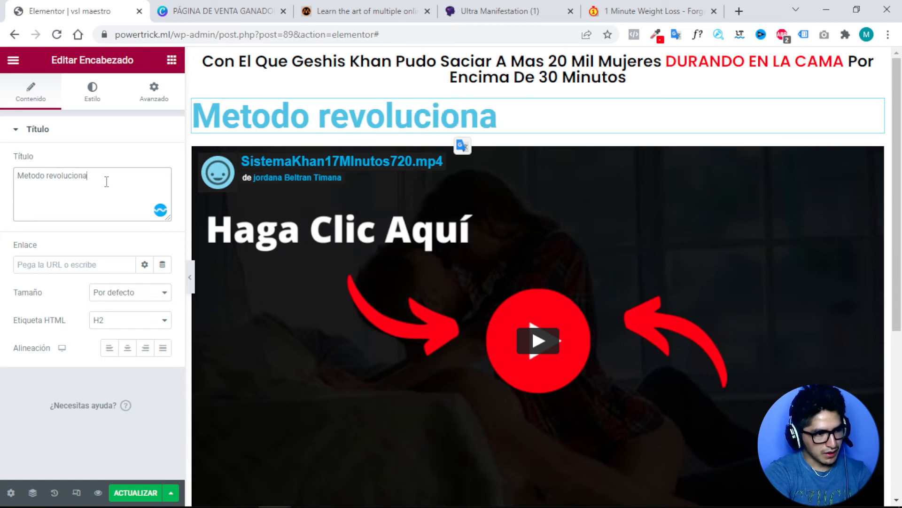
text( para un ma)
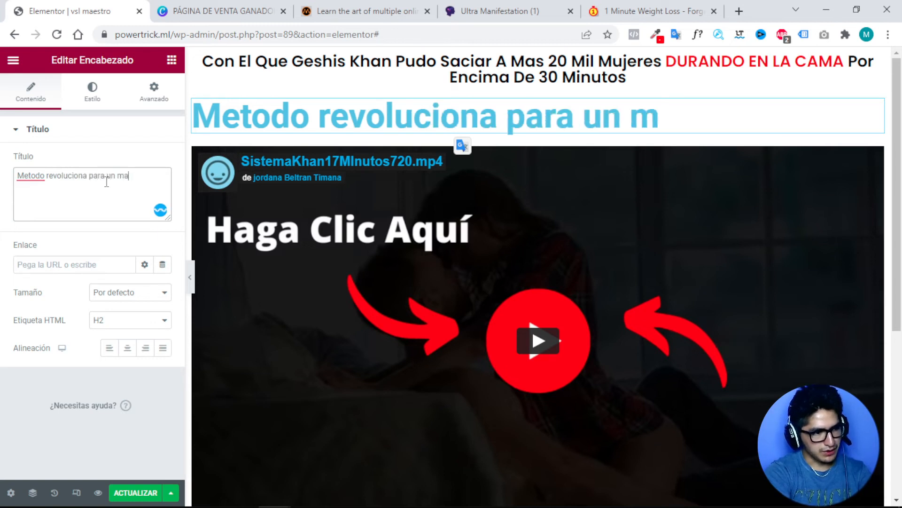
text(cho)
key(BackSpace)
key(BackSpace)
key(BackSpace)
key(BackSpace)
key(BackSpace)
key(BackSpace)
key(BackSpace)
key(BackSpace)
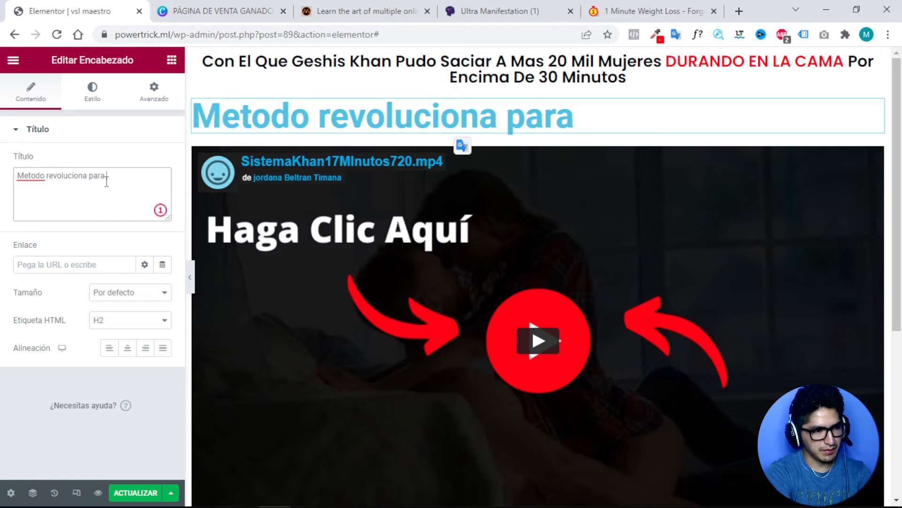
text(convertirs)
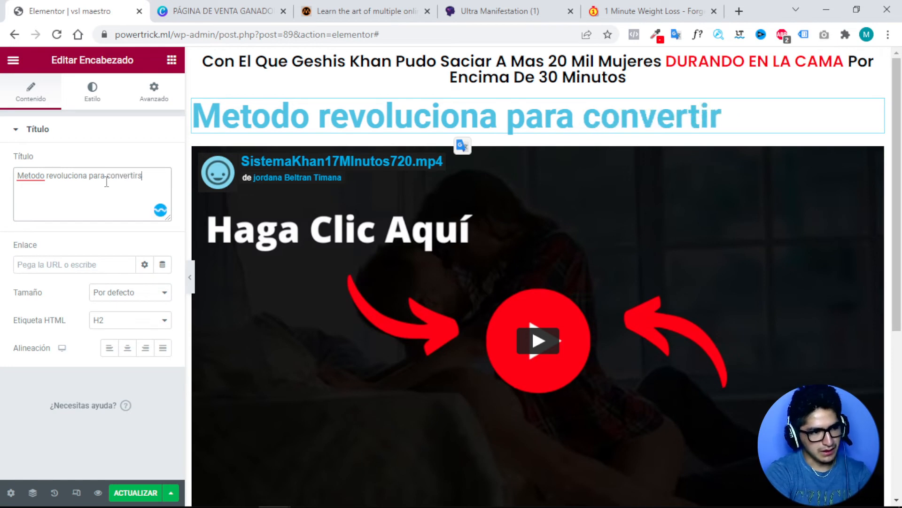
text(e un macho al)
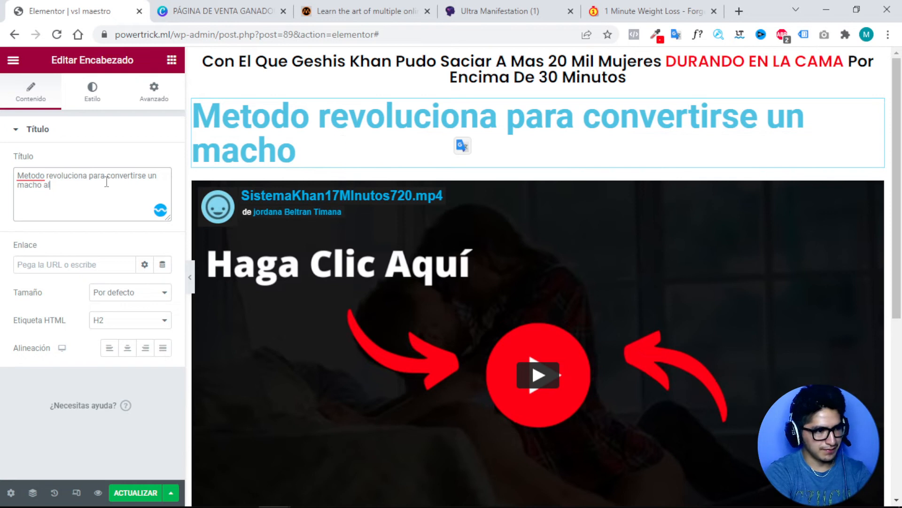
text(fa)
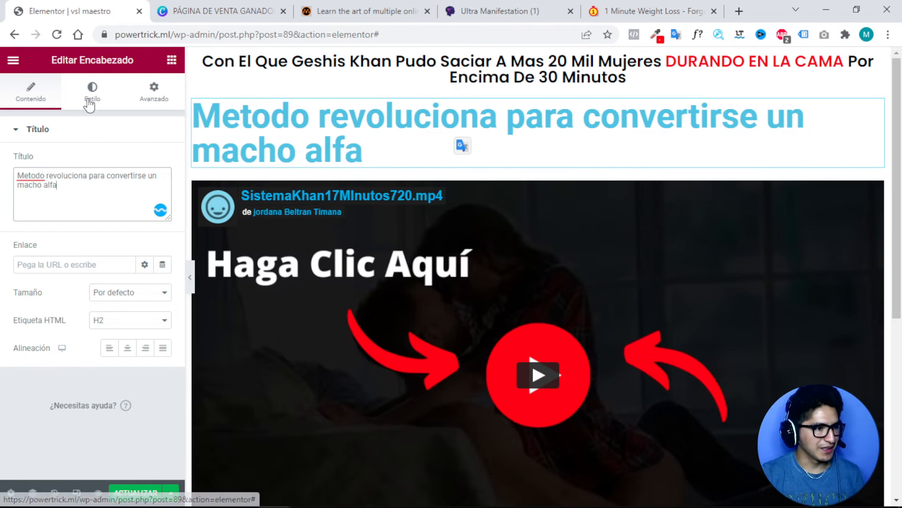
click(126, 347)
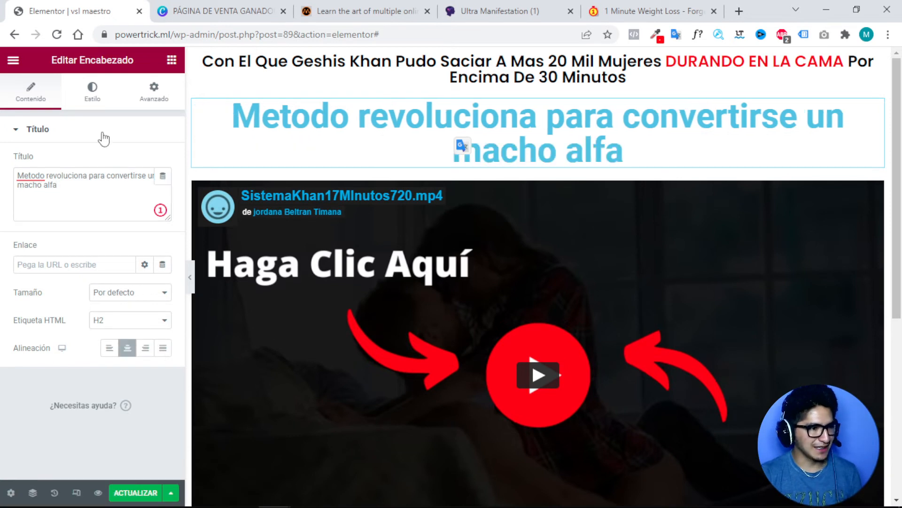
Make the subheading text grey, #6F6F6F.
click(91, 94)
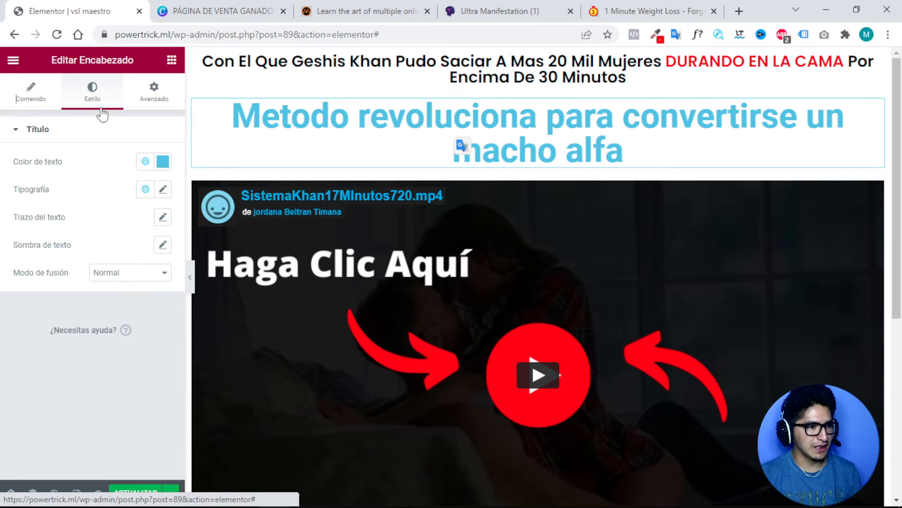
click(164, 163)
click(168, 235)
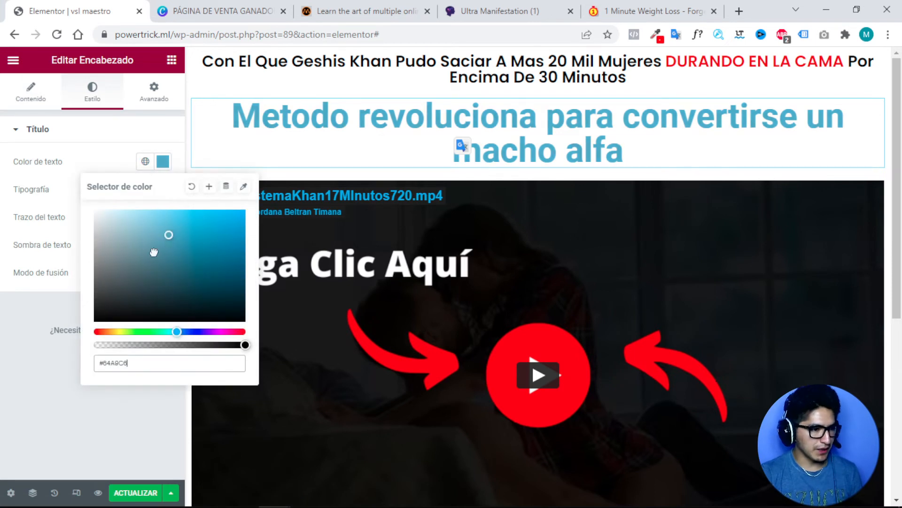
mouse_move(154, 252)
mouse_down()
mouse_move(105, 295)
mouse_move(74, 273)
mouse_up()
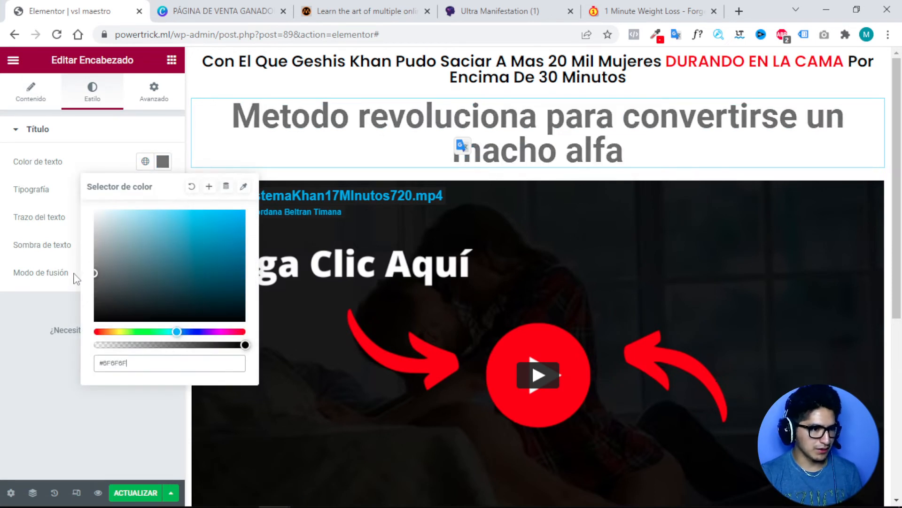
click(113, 156)
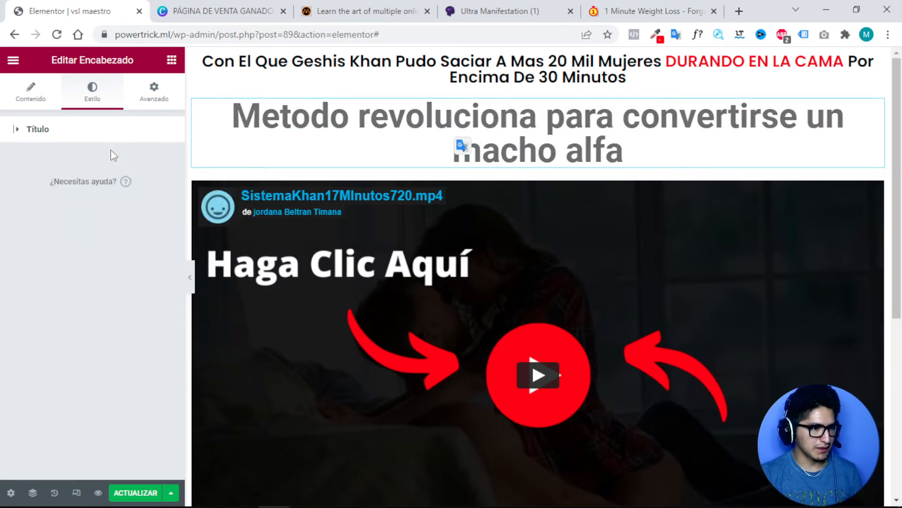
Set the subheading typography to size 14 and weight 400.
click(77, 135)
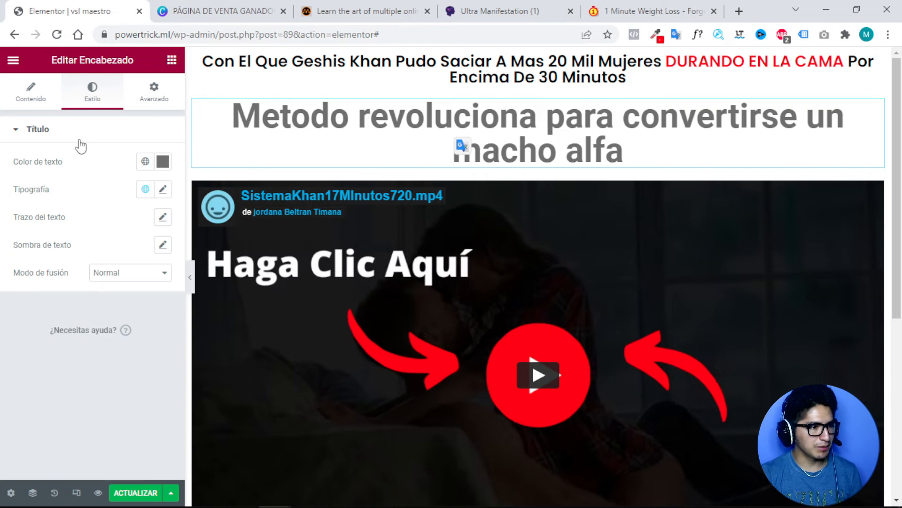
click(162, 190)
click(140, 292)
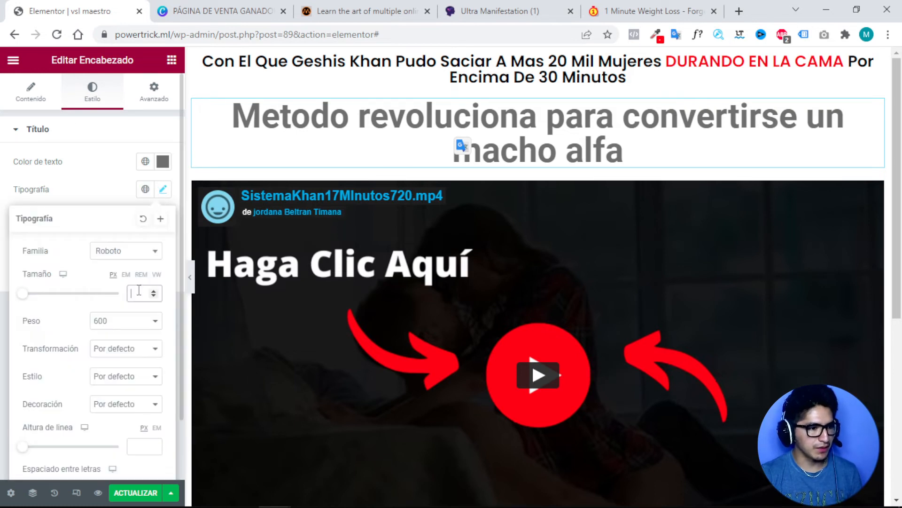
text(14)
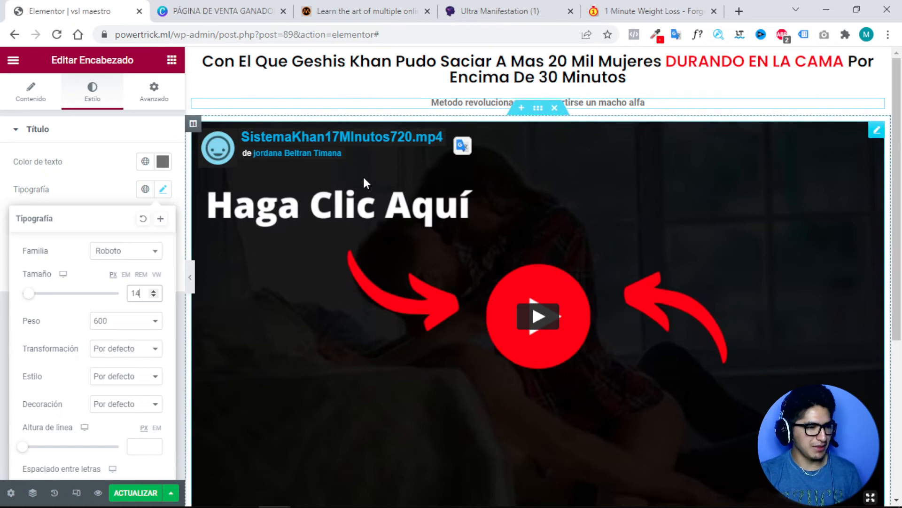
click(124, 321)
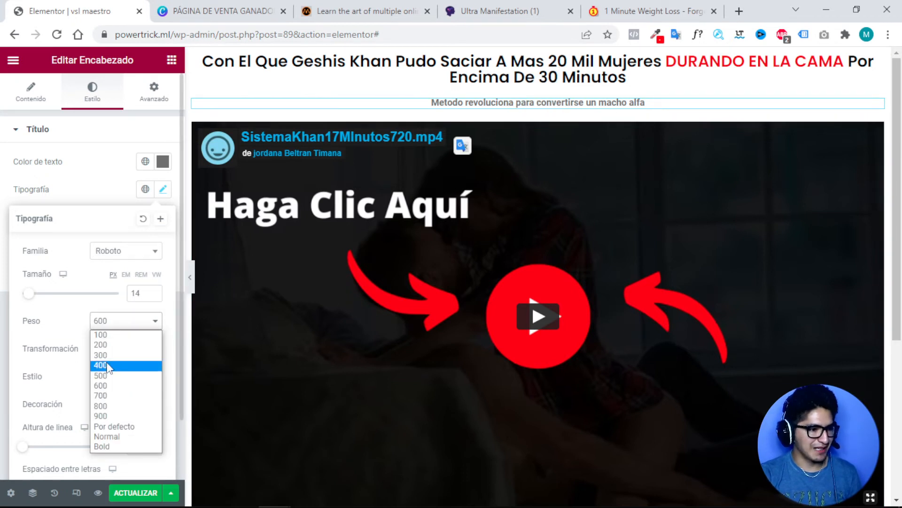
click(108, 367)
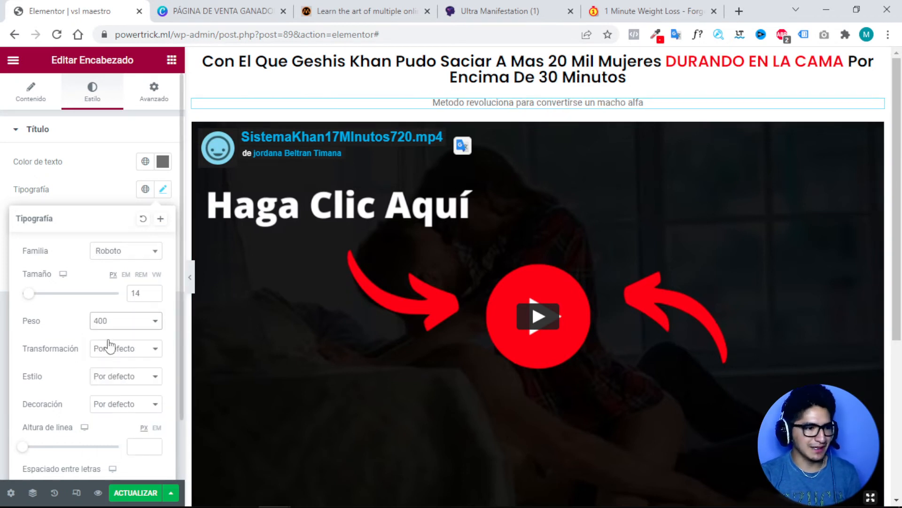
click(132, 322)
click(109, 356)
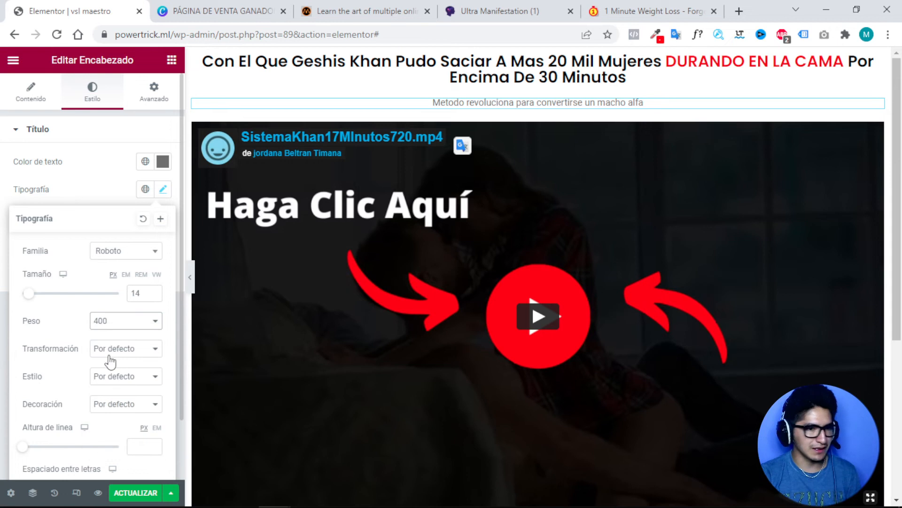
click(128, 323)
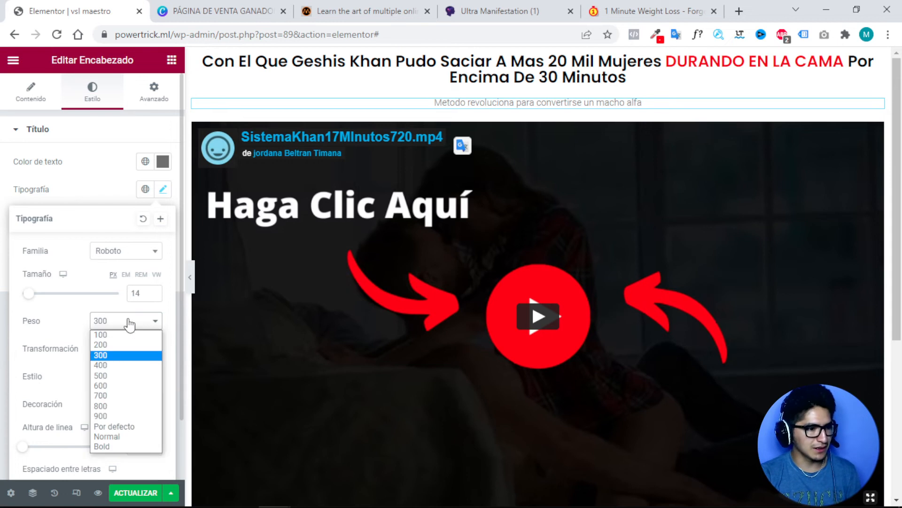
click(103, 365)
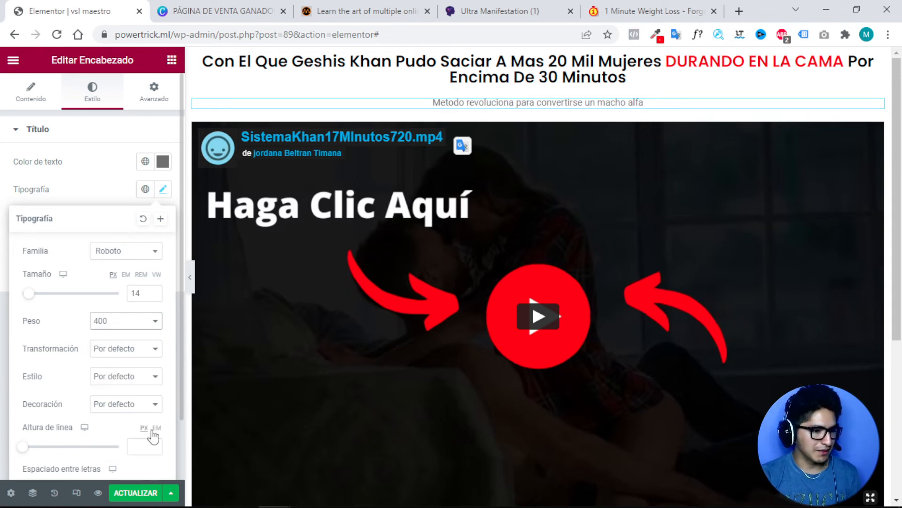
click(377, 85)
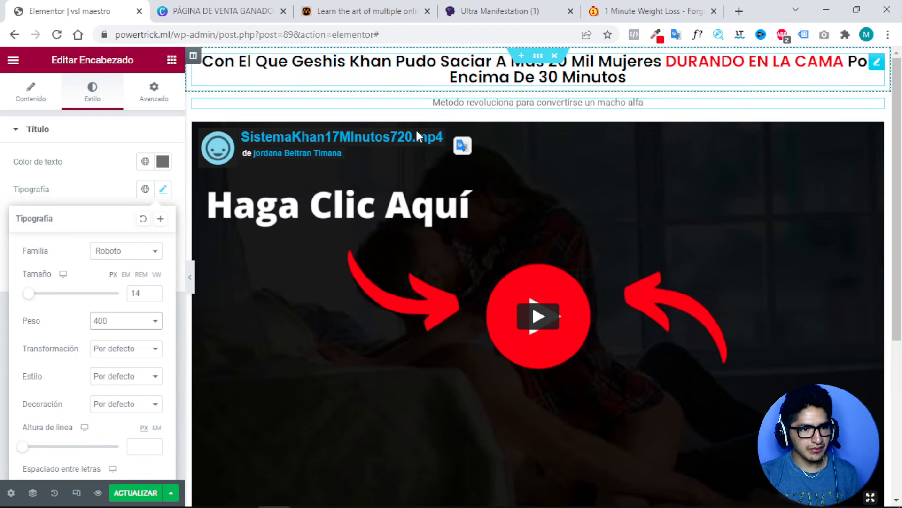
Add a single-column section below the sound notice, then delete it as the wrong layout.
scroll(416, 131, down, 5)
scroll(498, 196, up, 5)
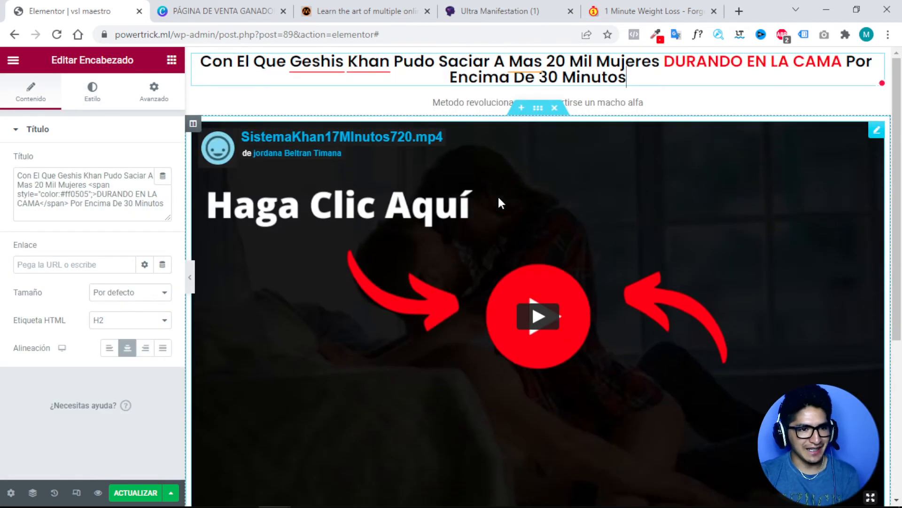
scroll(498, 195, down, 3)
scroll(499, 197, up, 3)
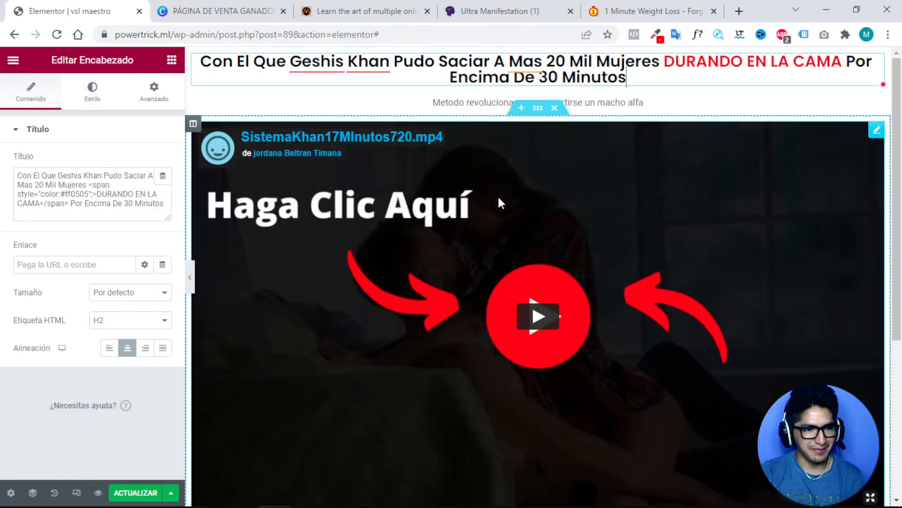
scroll(498, 196, down, 5)
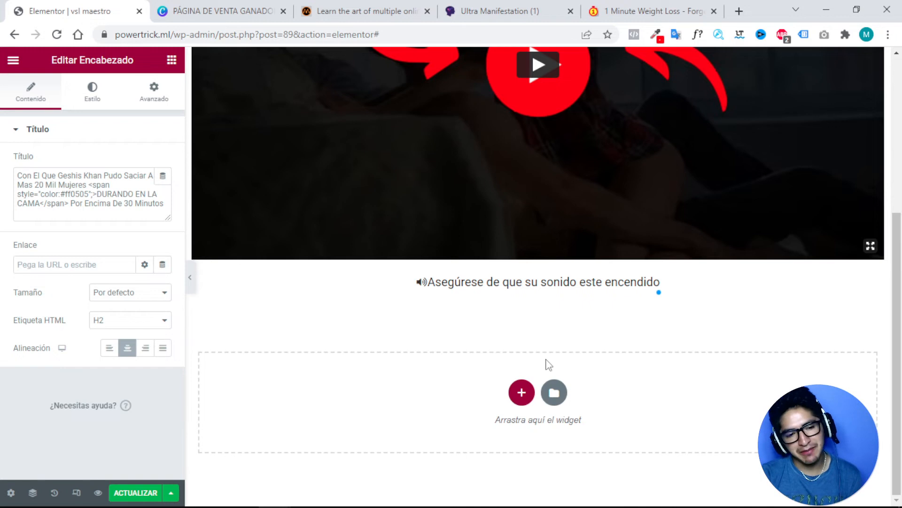
click(515, 389)
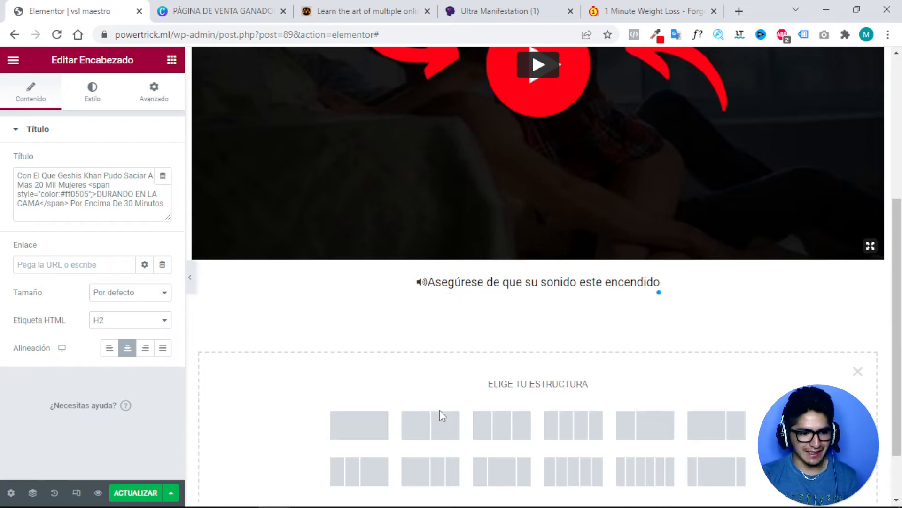
click(364, 424)
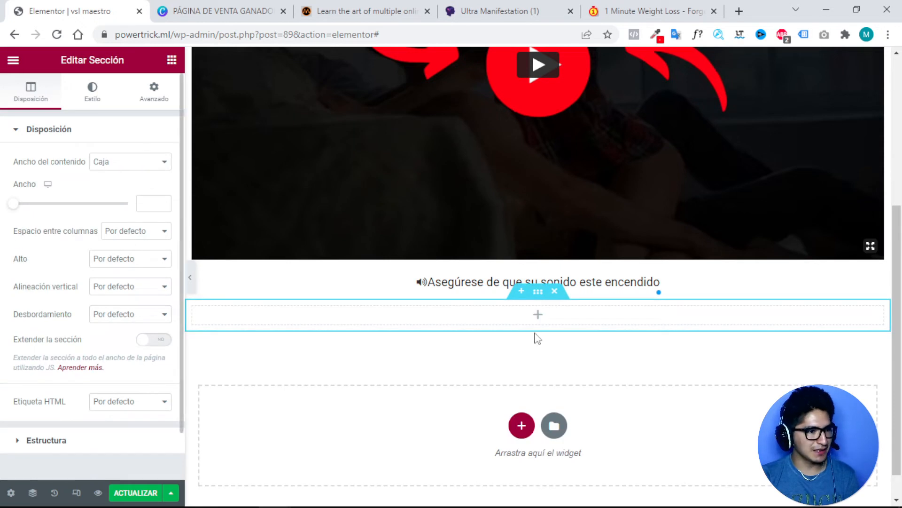
click(555, 293)
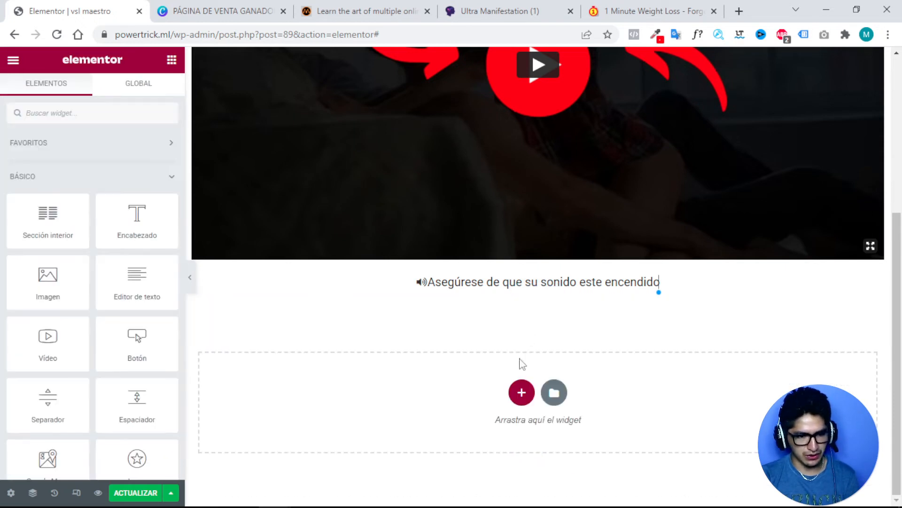
Add a two-column section below the sound notice with an Encabezado widget in the left column.
click(521, 391)
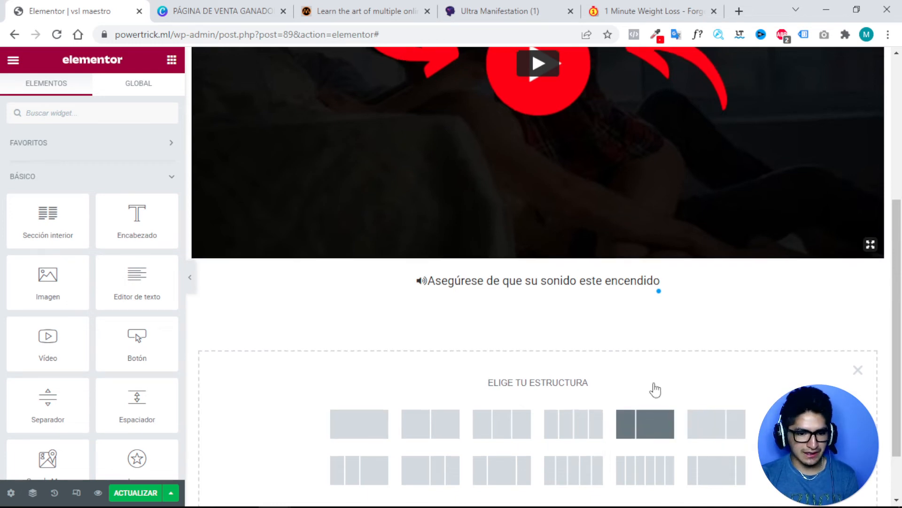
scroll(677, 376, down, 1)
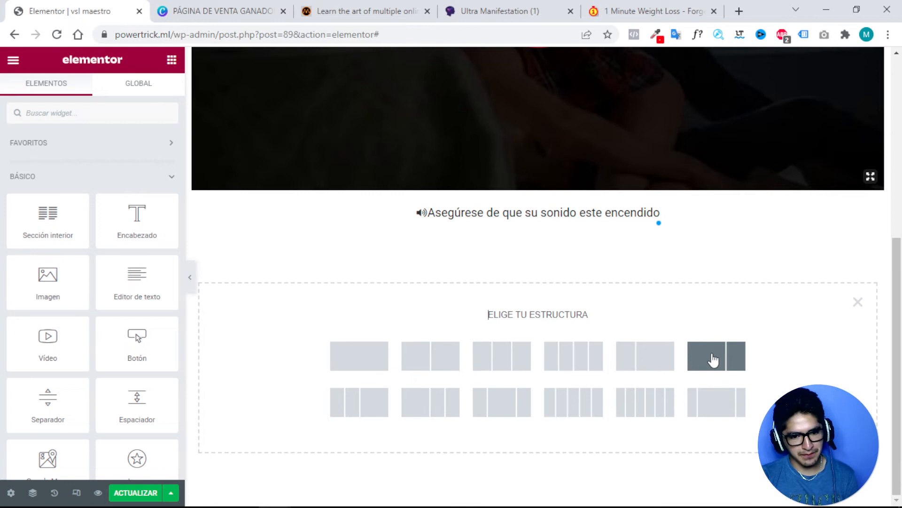
click(713, 360)
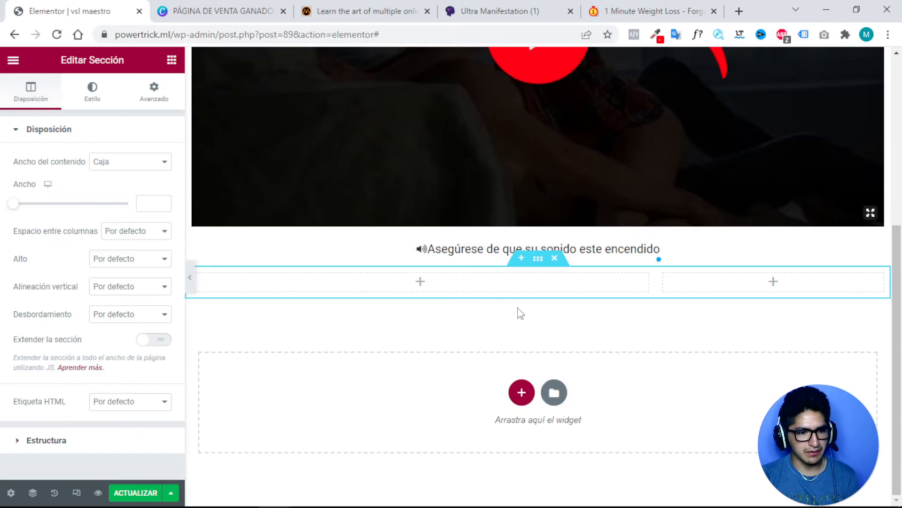
click(420, 283)
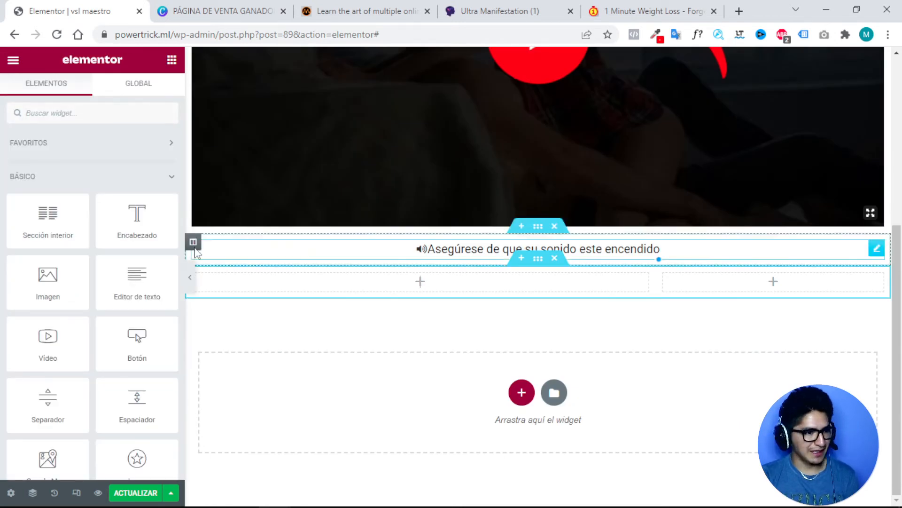
drag(146, 223, 426, 289)
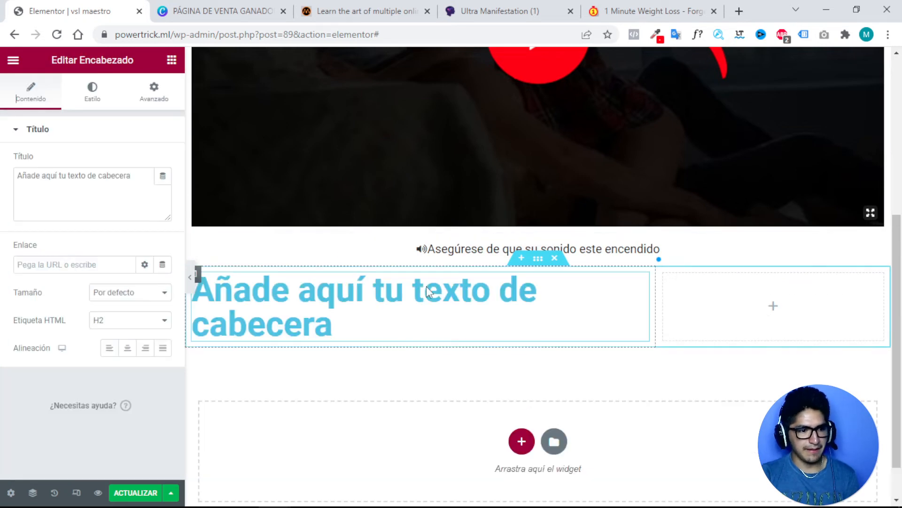
Set the new heading's text colour to black.
click(93, 90)
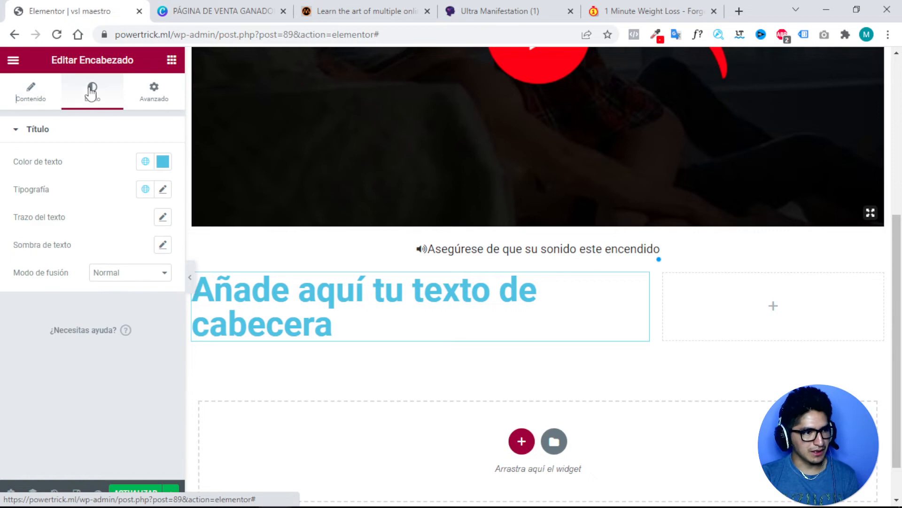
click(162, 162)
drag(138, 254, 45, 332)
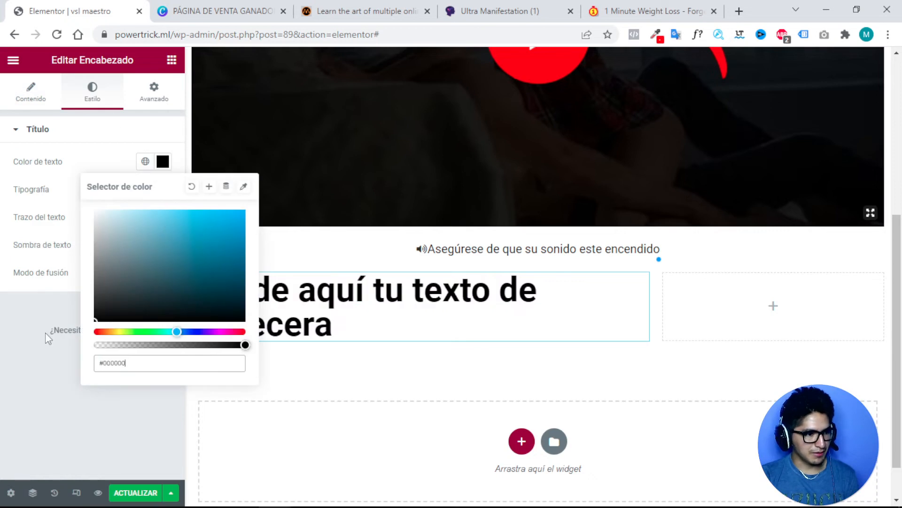
click(102, 135)
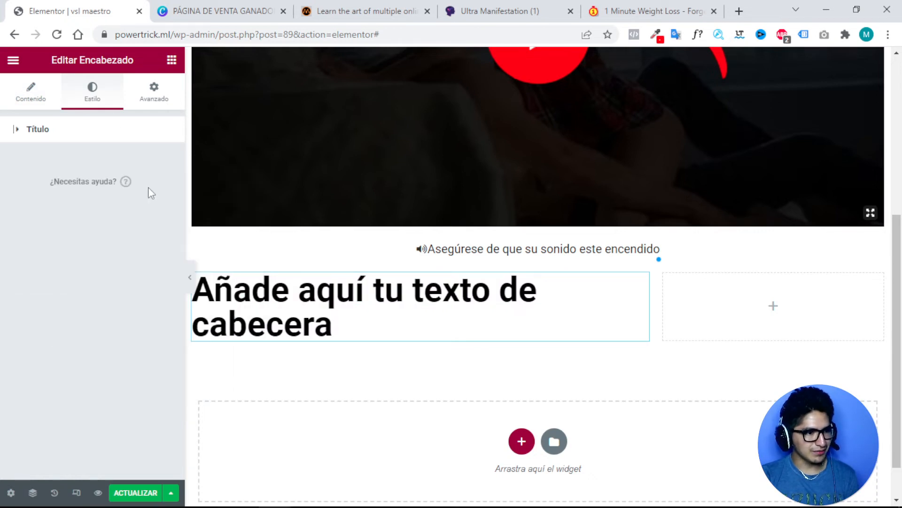
Set the heading typography to size 14 px and weight 300.
click(87, 132)
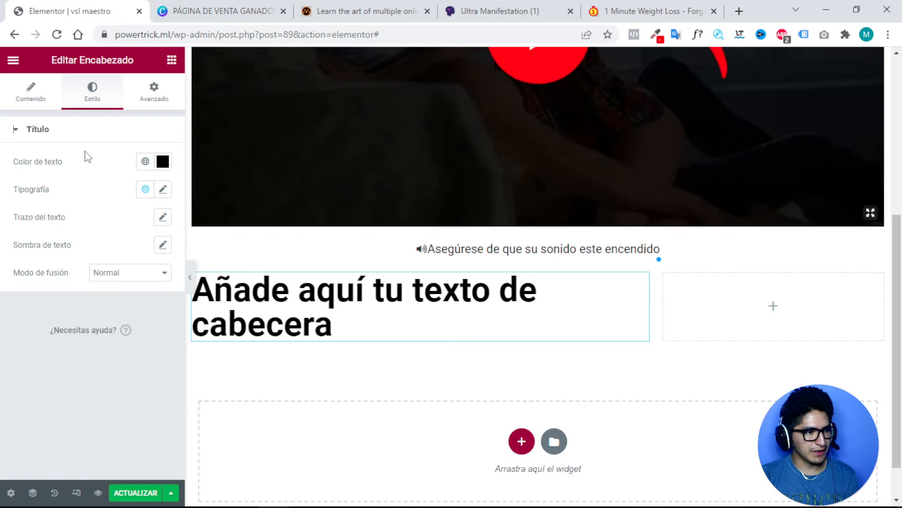
click(162, 190)
click(137, 290)
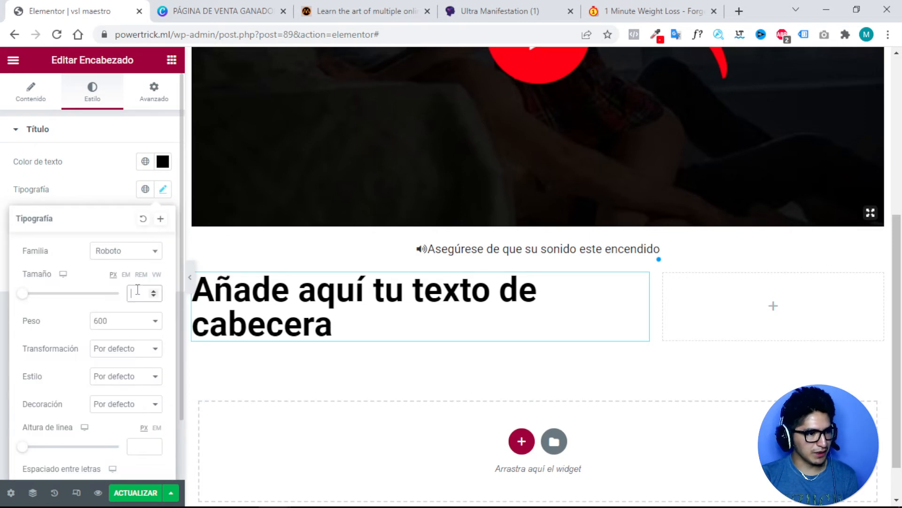
text(14)
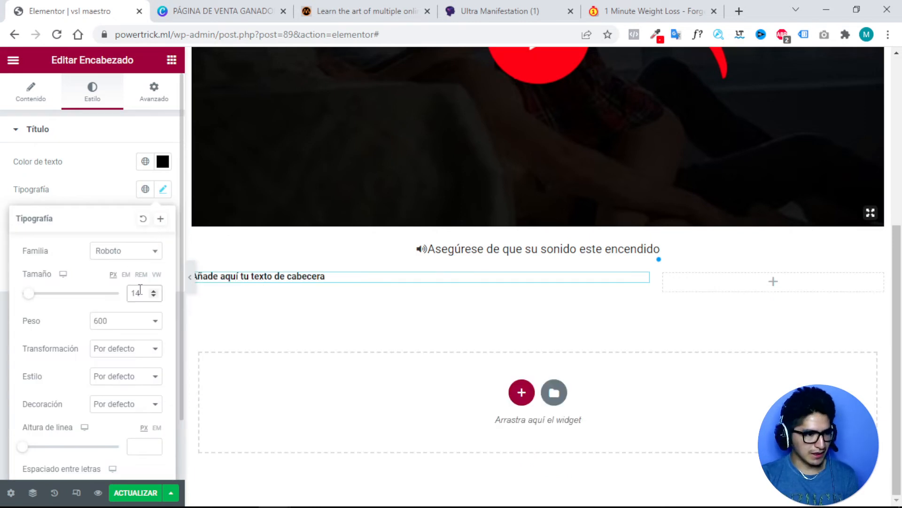
click(128, 321)
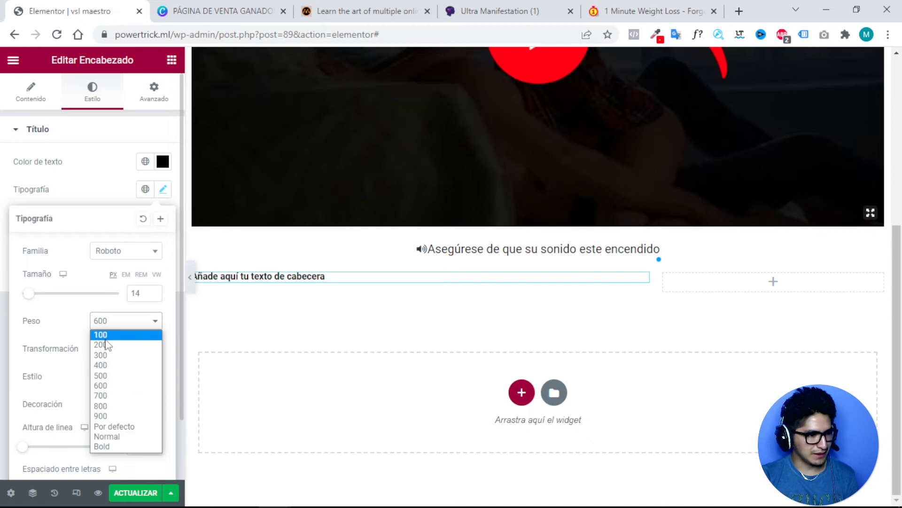
click(107, 335)
click(121, 321)
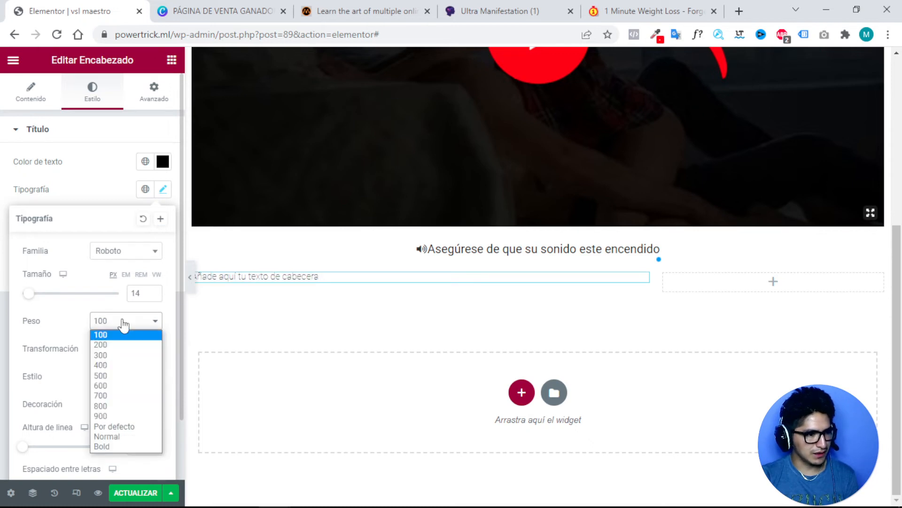
click(104, 355)
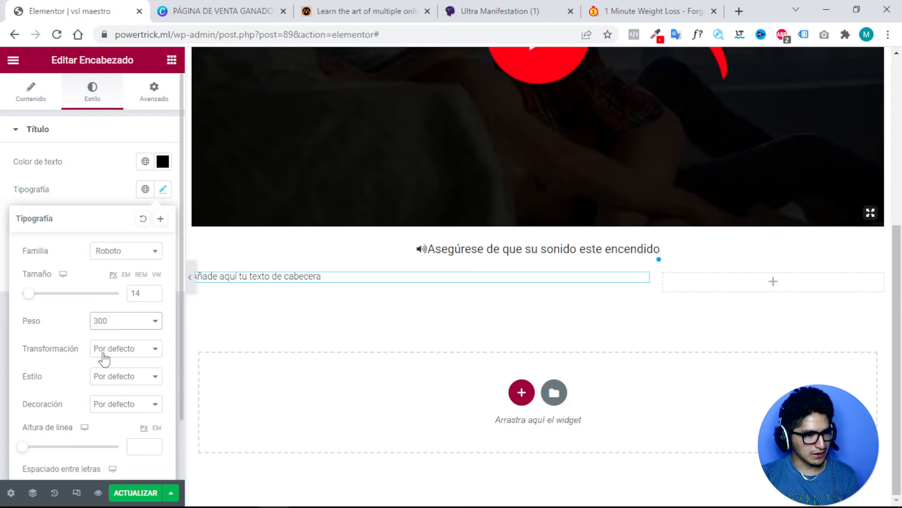
click(408, 302)
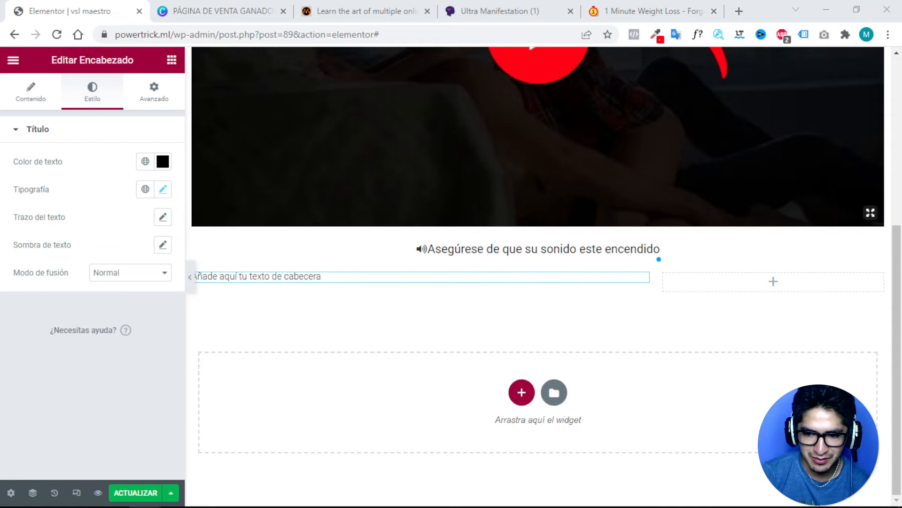
Duplicate the Politica de privacidad heading and paste the Sistema Khan disclaimer into the copy.
triple_click(296, 276)
key(BackSpace)
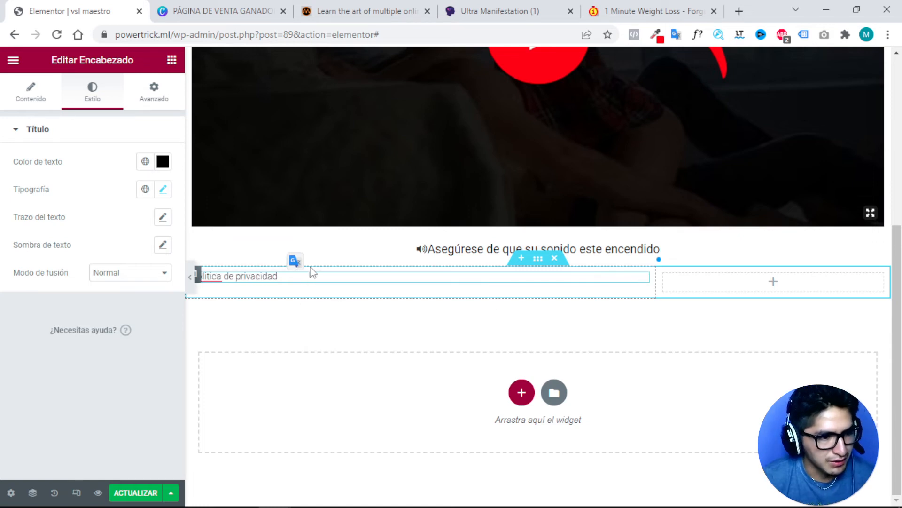
right_click(642, 285)
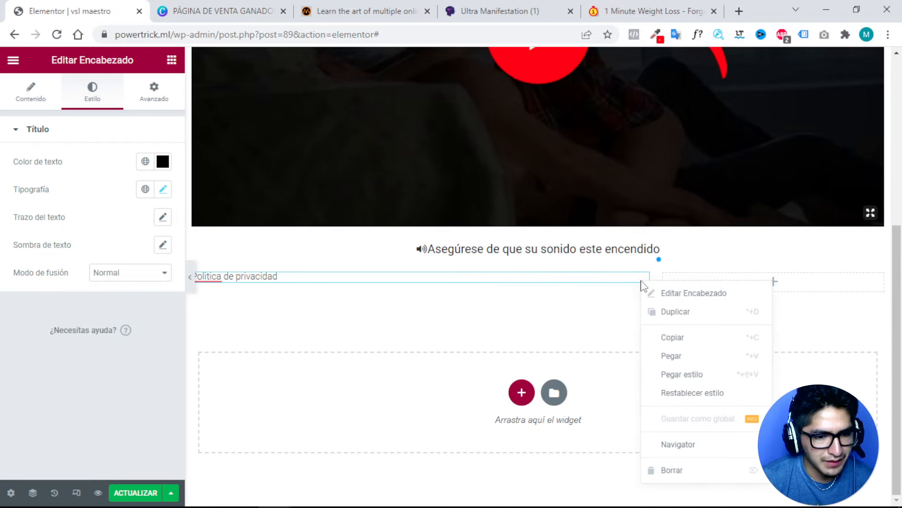
click(666, 315)
click(262, 299)
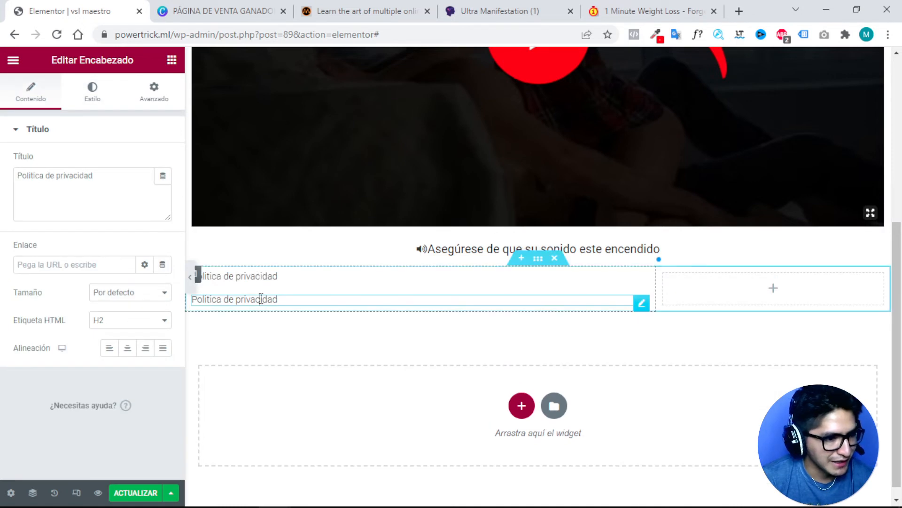
triple_click(261, 299)
key(BackSpace)
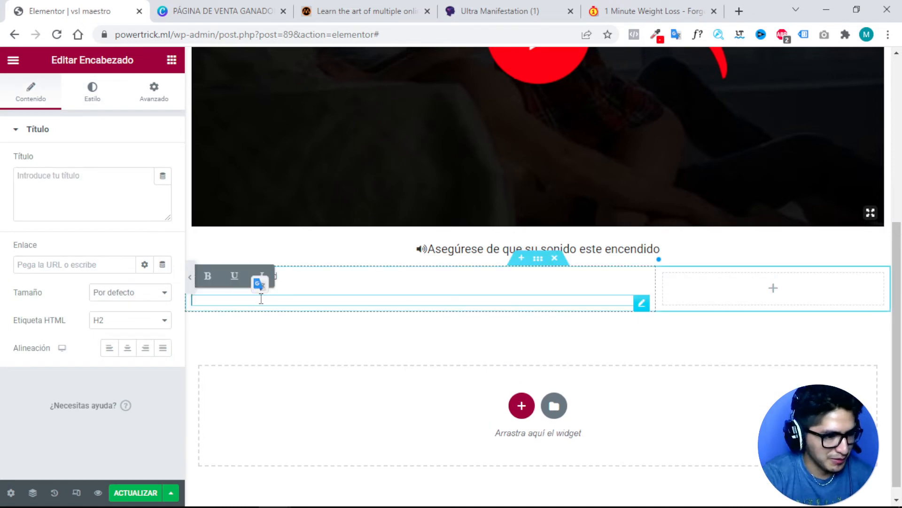
text(La venta de Sistema Khan sólo puede ser realizada a través de este sitio, registrado al nombre de Maestros LTM. Cualquier otro sitio donde encuentre este programa es una FALSIFICACIÓN y utiliza contenidos ilegales o pirateados. NO adquiera programas parecidos que no son basados en años de estudios de sexología y potencia masculina. No nos responsabilizamos por compras realizadas en otros sitios.)
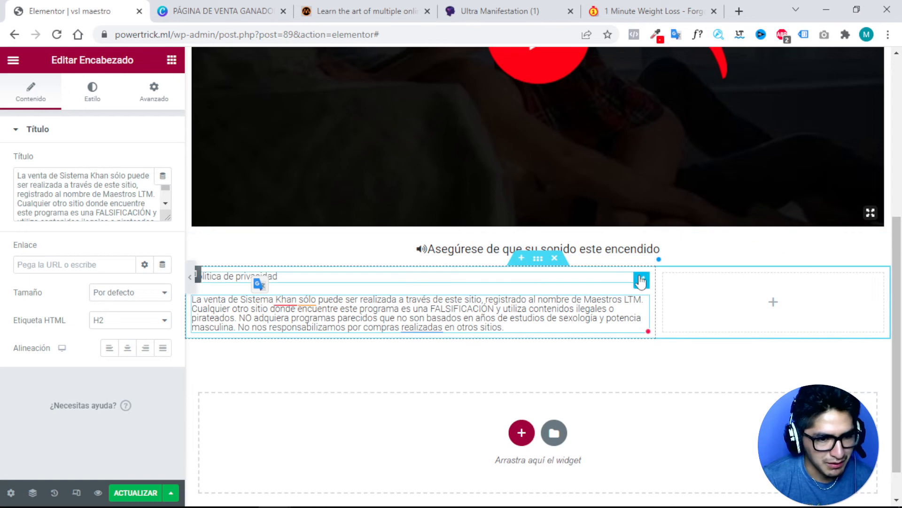
Delete the original privacy heading and the empty right column, then duplicate the disclaimer section.
right_click(640, 282)
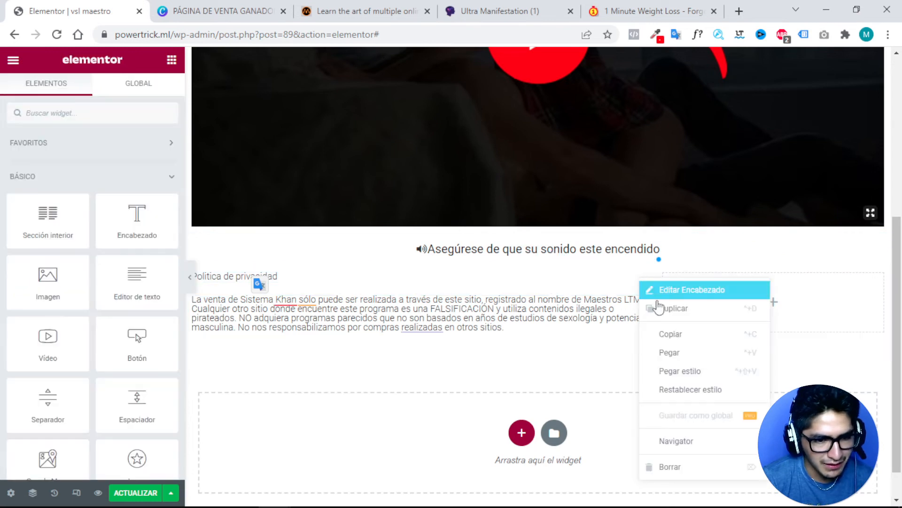
click(666, 466)
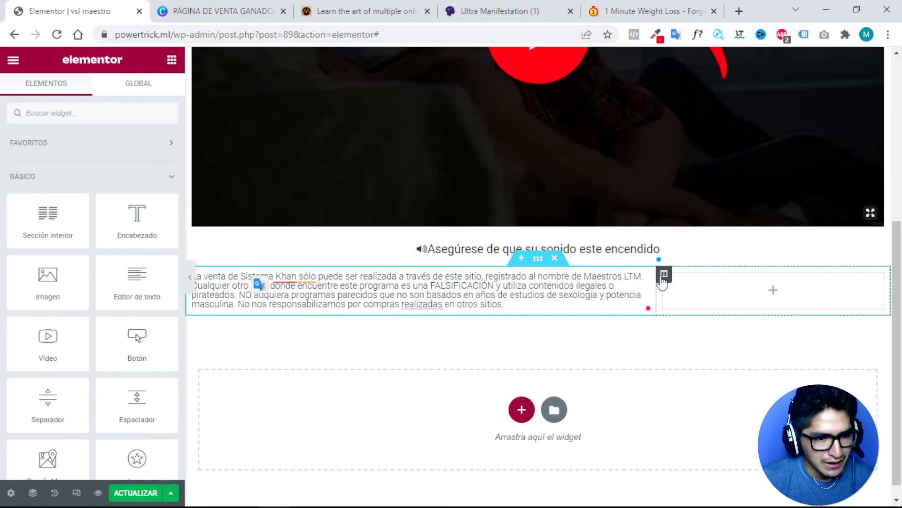
right_click(663, 280)
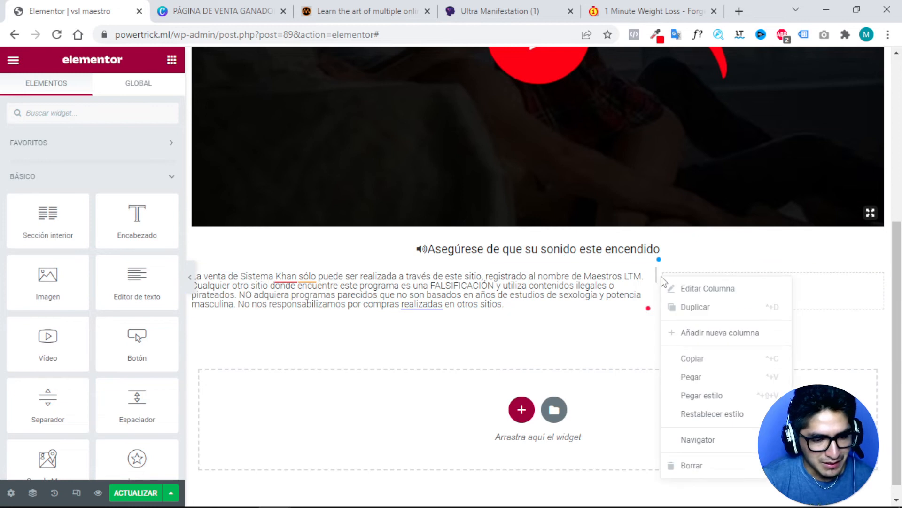
click(693, 465)
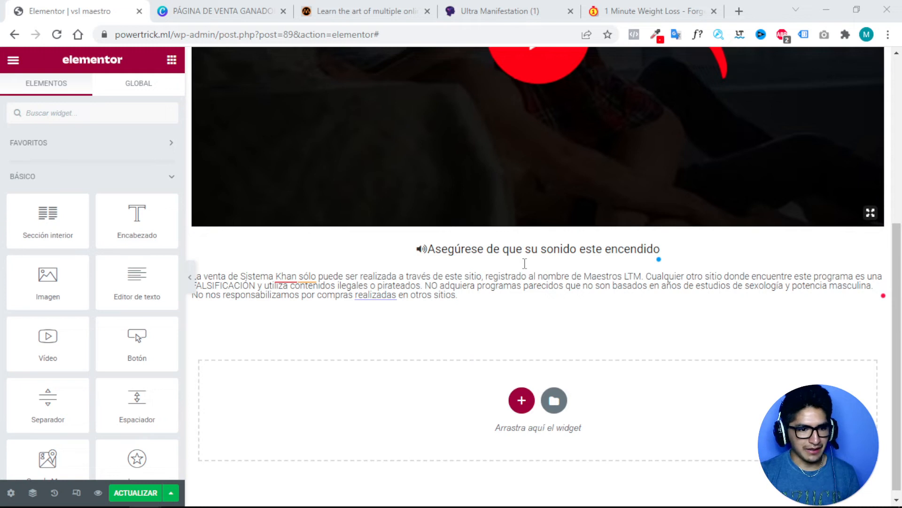
right_click(540, 259)
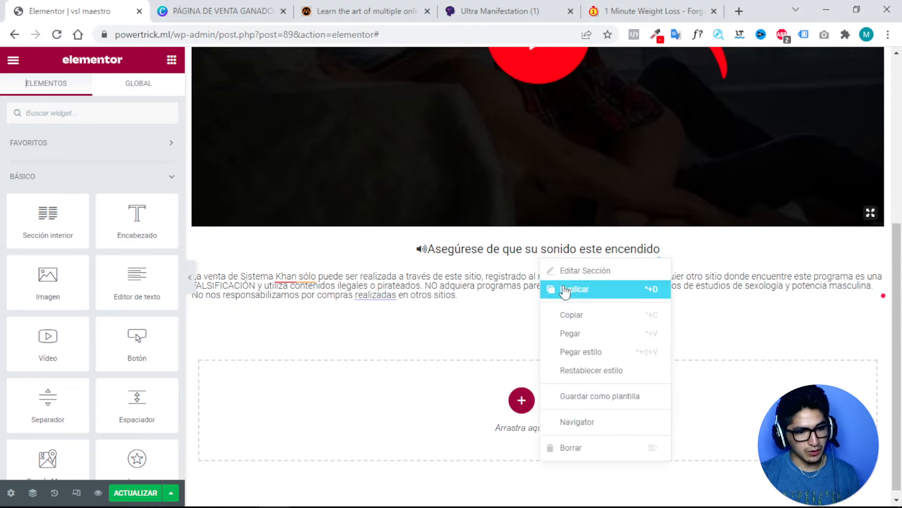
click(564, 290)
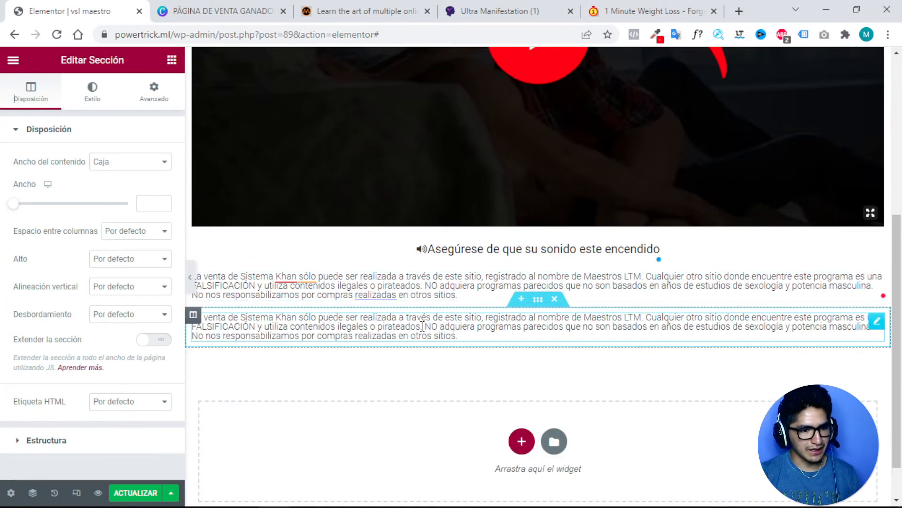
Replace the copy's text with the Facebook non-affiliation notice, changing the second 'Facebook' to 'Meta'.
click(422, 326)
drag(167, 218, 167, 277)
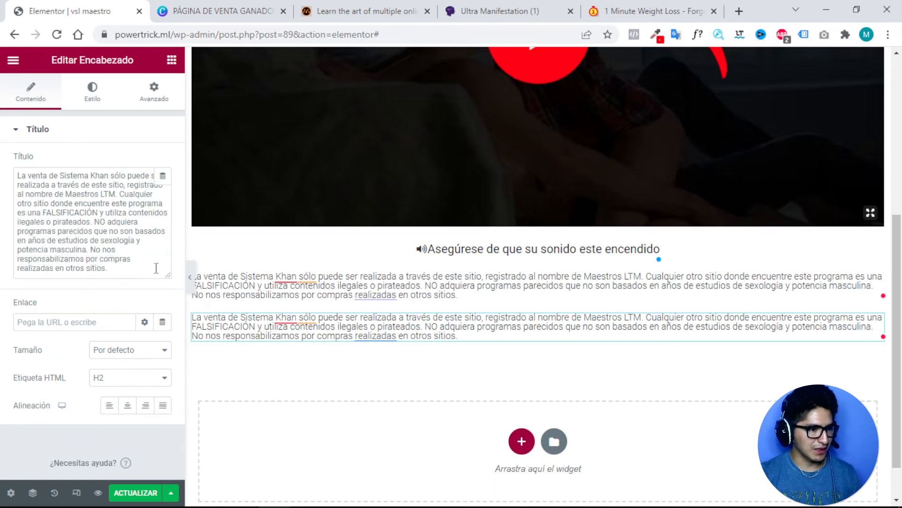
key(ctrl+a)
key(BackSpace)
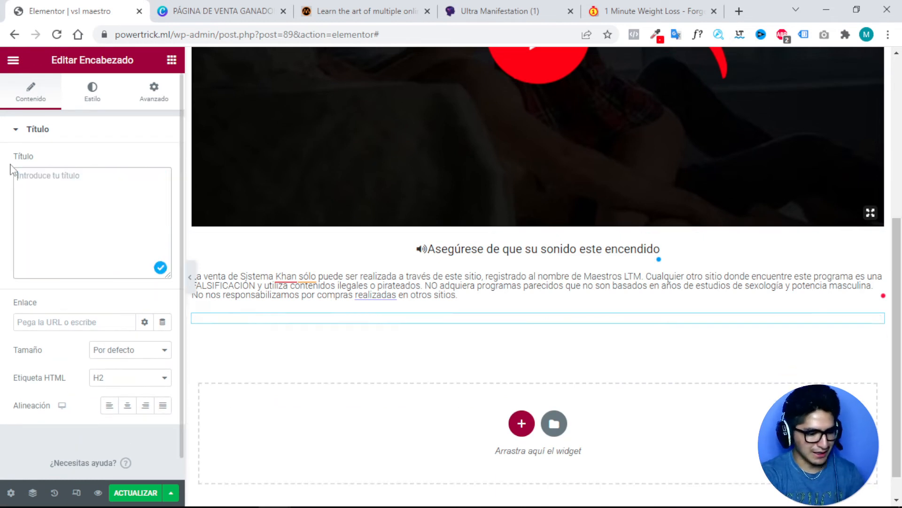
text(Este sitio web no está afiliado a Facebook ni a ninguna entidad de Facebook. Una vez que dejas Facebook, no es su responsabilidad, es responsabilidad de nuestro sitio web. Hacemos todo lo posible para indicar y mostrar claramente todas las pruebas del producto y utilizar resultados reales.)
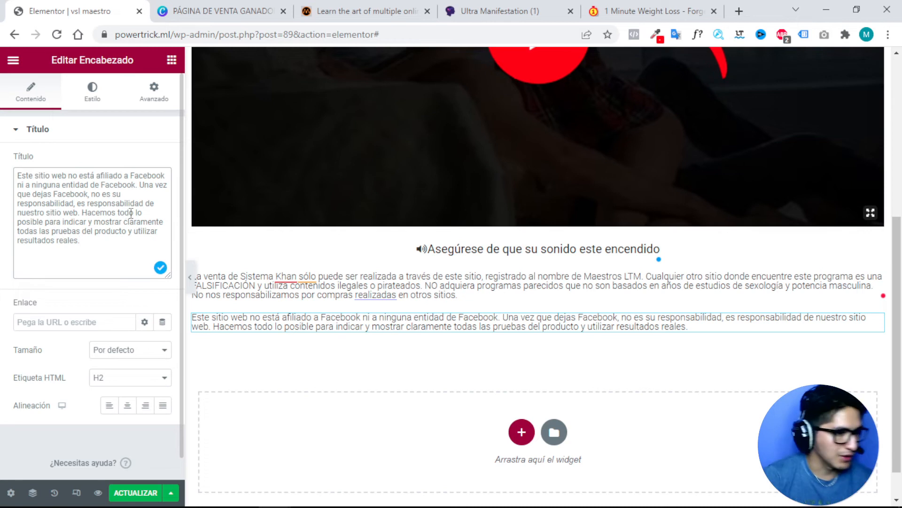
double_click(115, 184)
text(Meta)
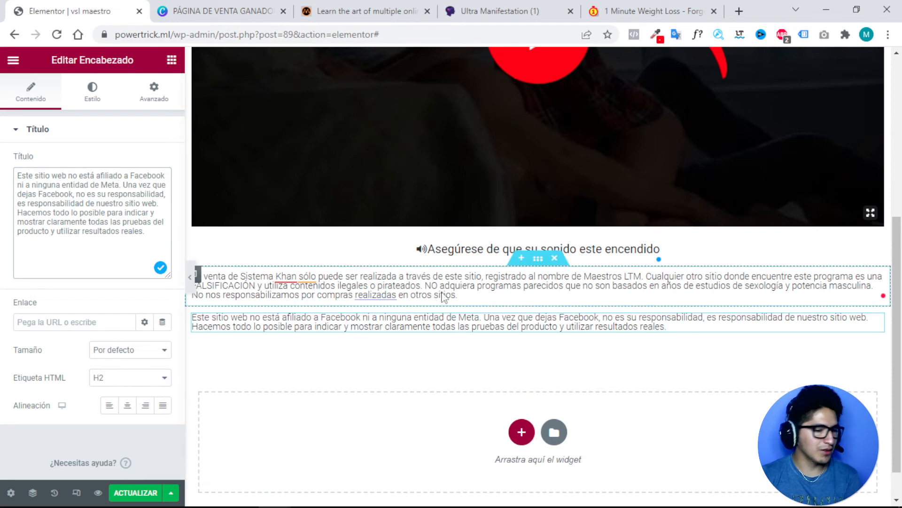
click(538, 260)
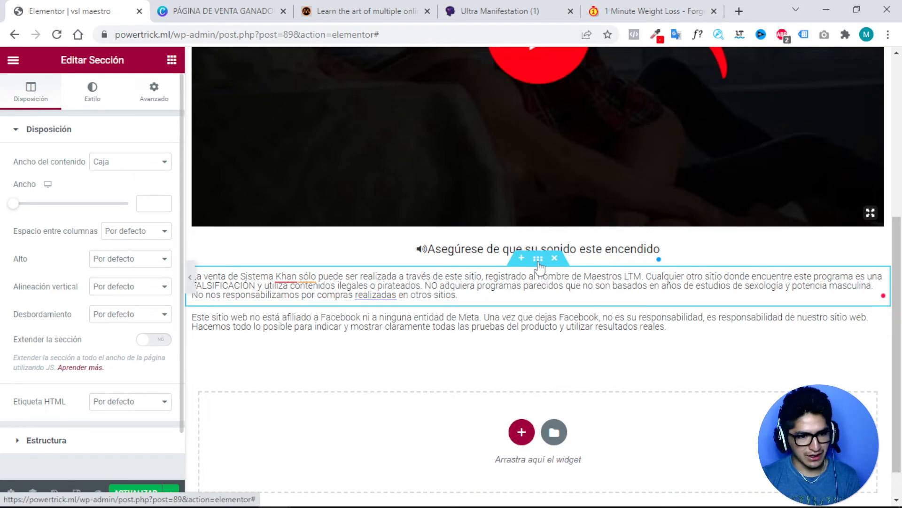
Give the disclaimer section a solid black background colour.
click(100, 95)
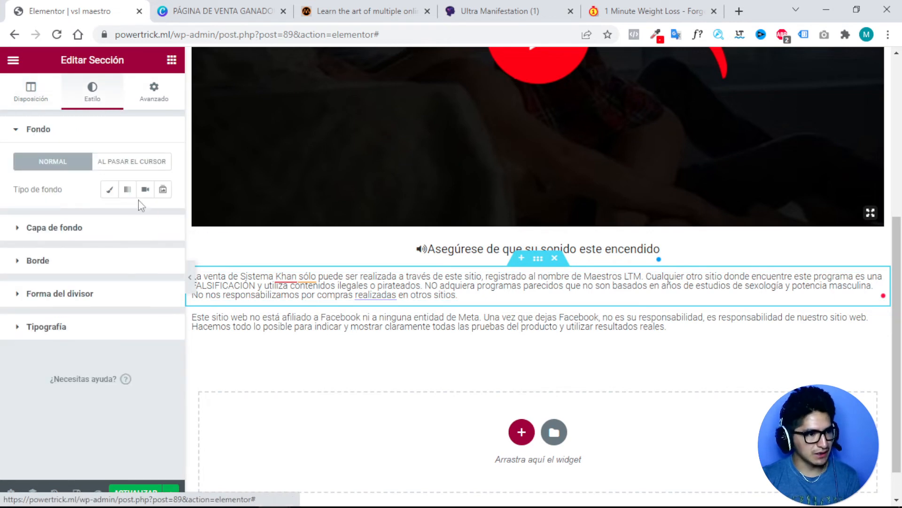
click(127, 190)
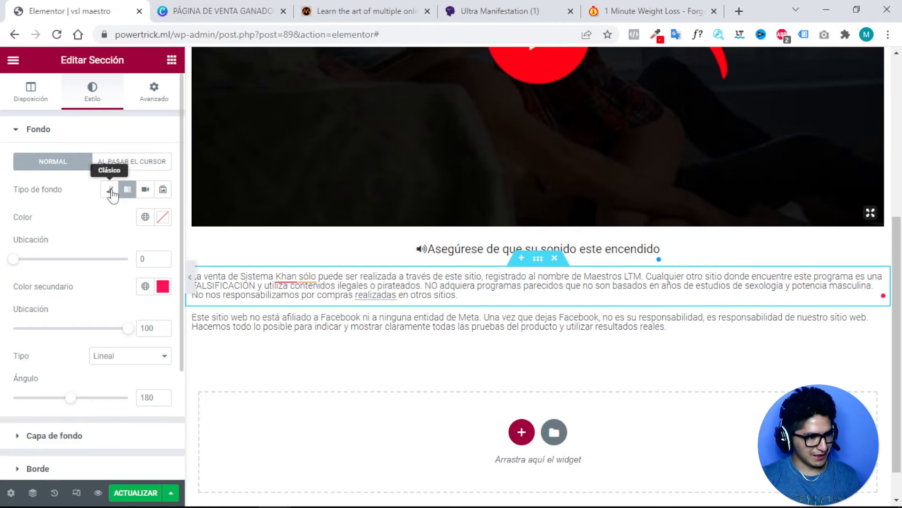
click(110, 190)
click(163, 216)
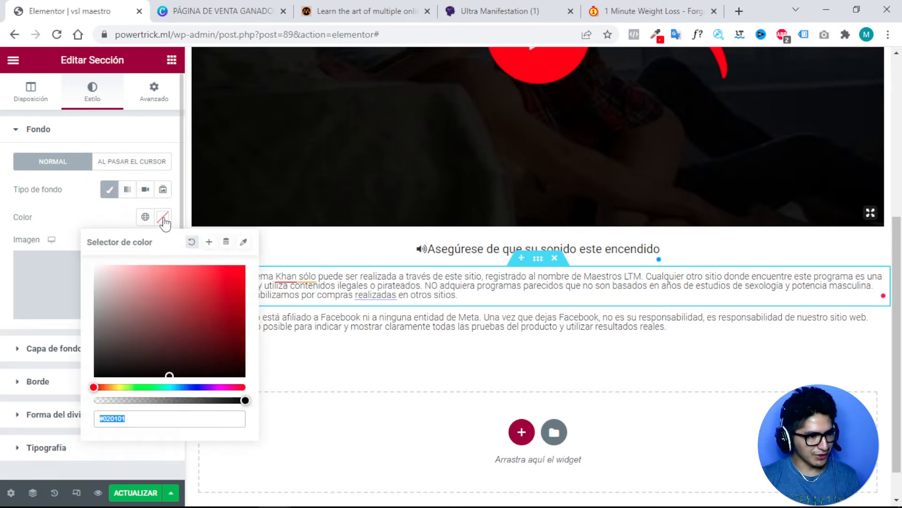
click(236, 269)
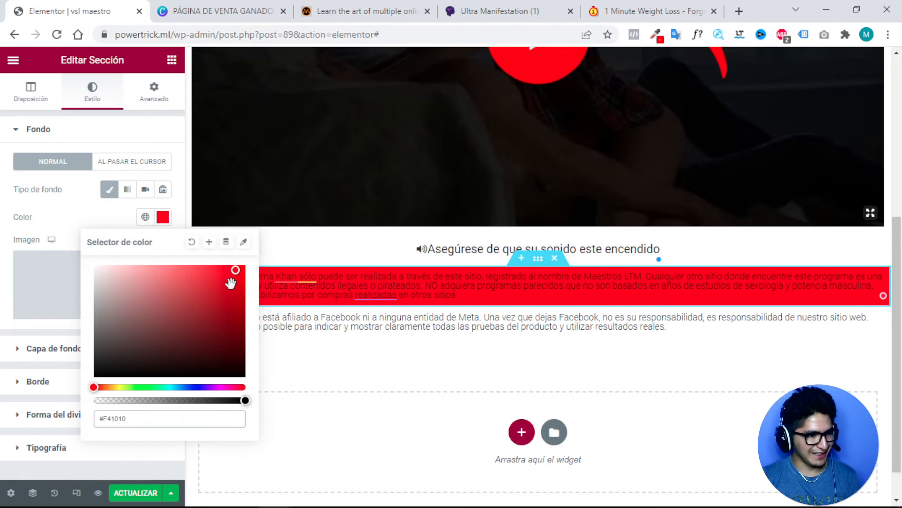
drag(232, 278, 95, 371)
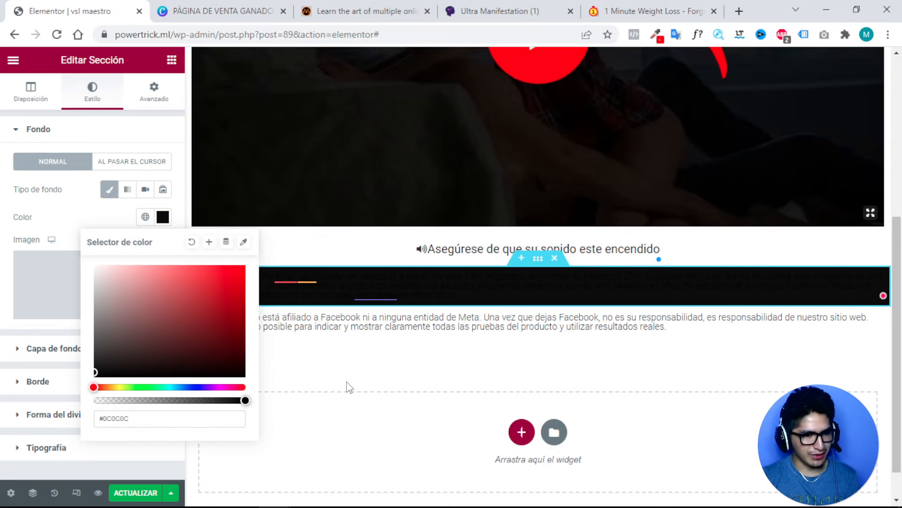
Change the disclaimer heading's text colour to near-white #E9E9E9.
click(476, 286)
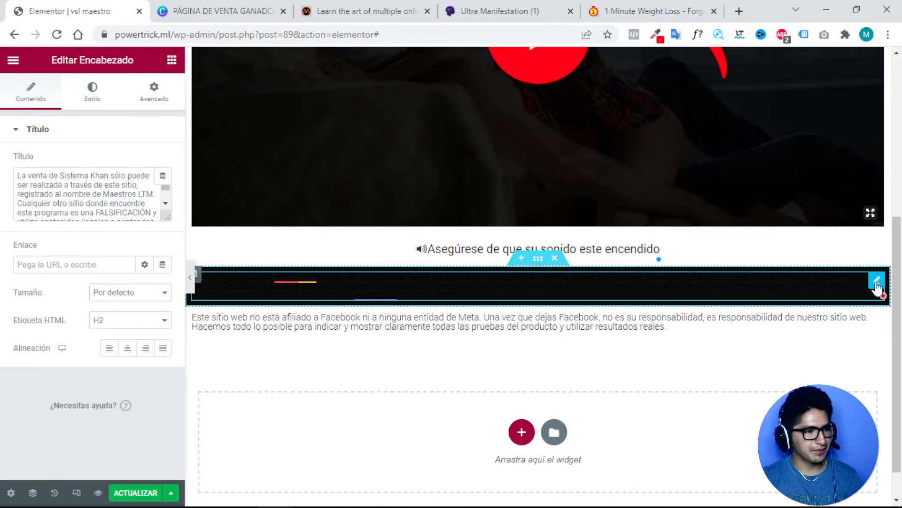
click(91, 99)
click(162, 161)
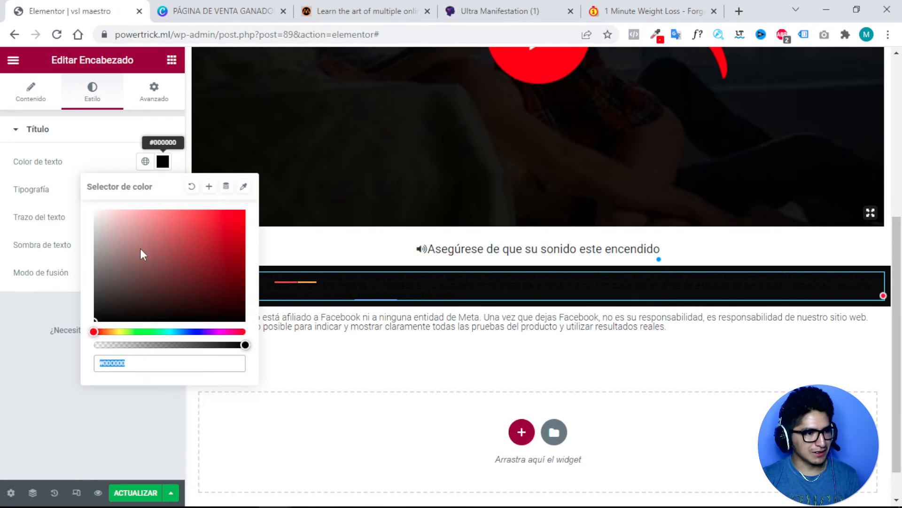
drag(100, 269, 72, 225)
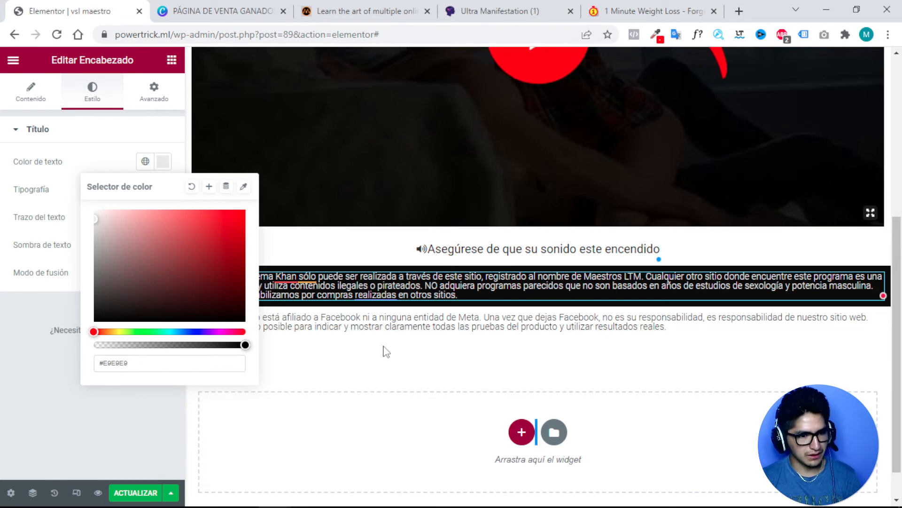
click(145, 132)
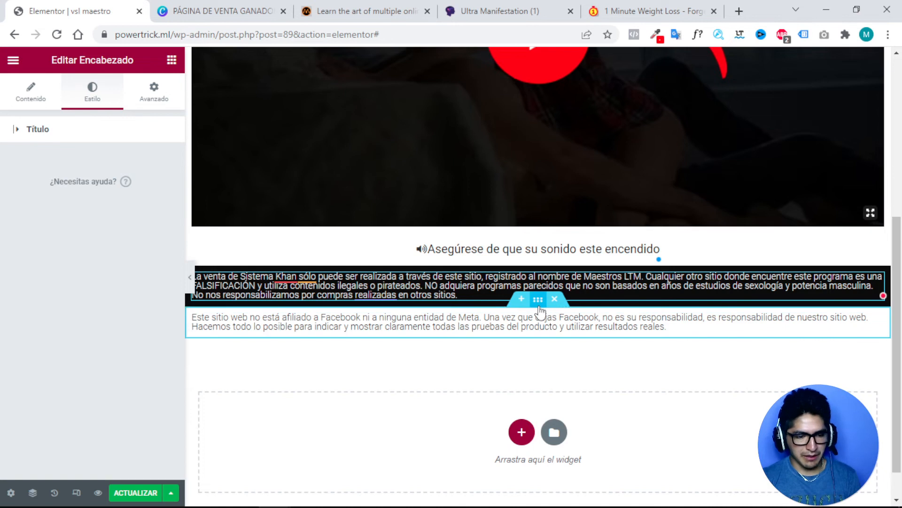
Give the Facebook/Meta notice section a solid gray background colour.
click(539, 301)
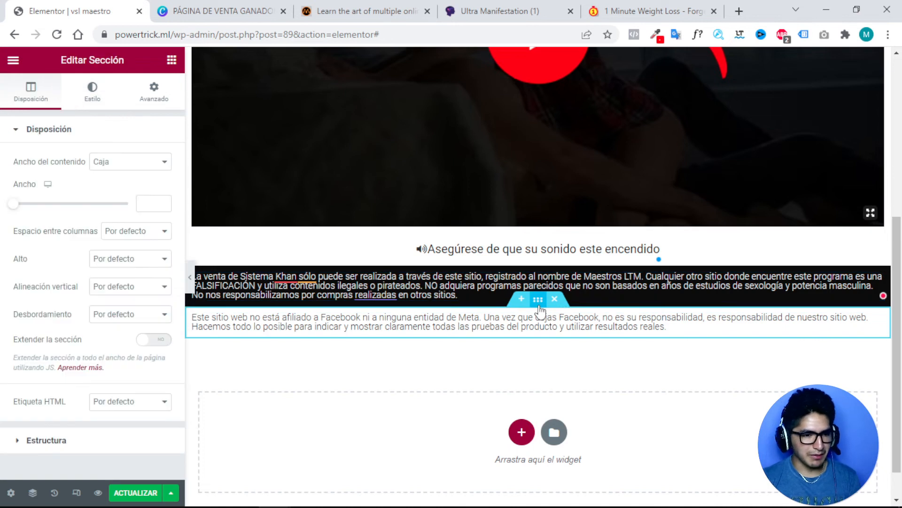
click(94, 97)
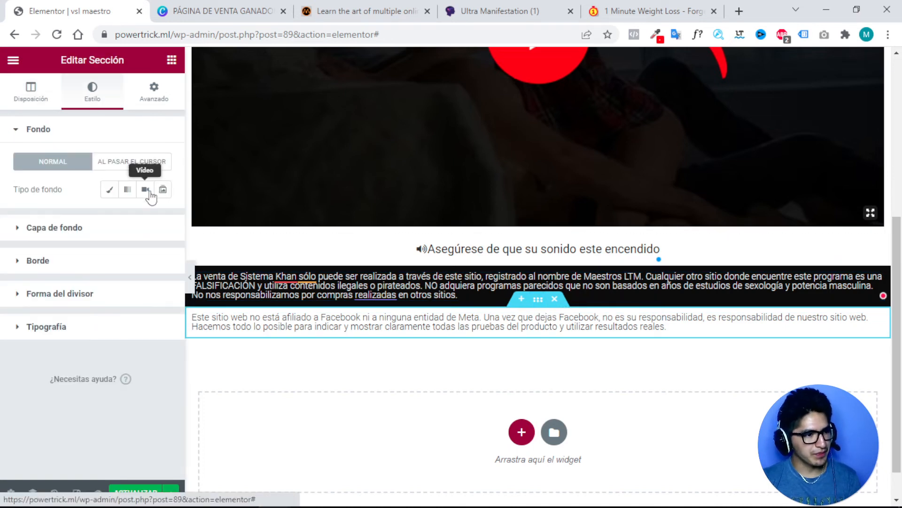
click(112, 192)
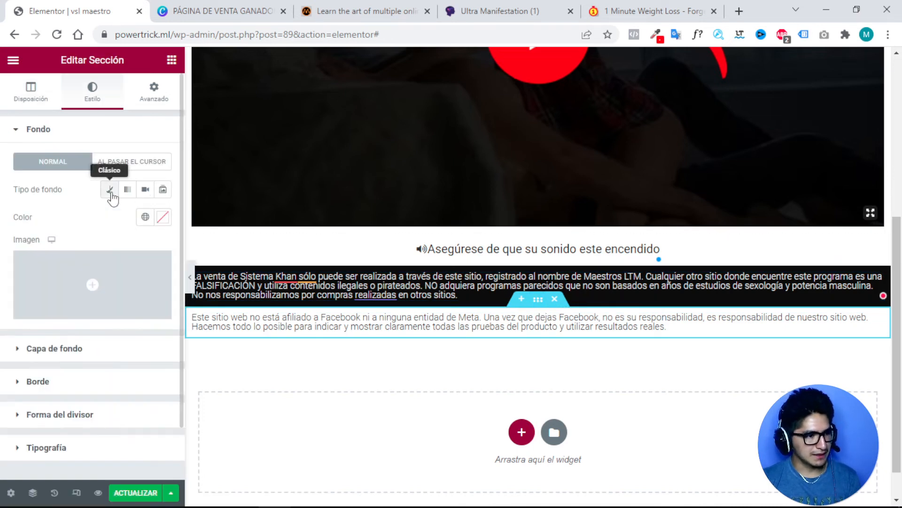
click(163, 216)
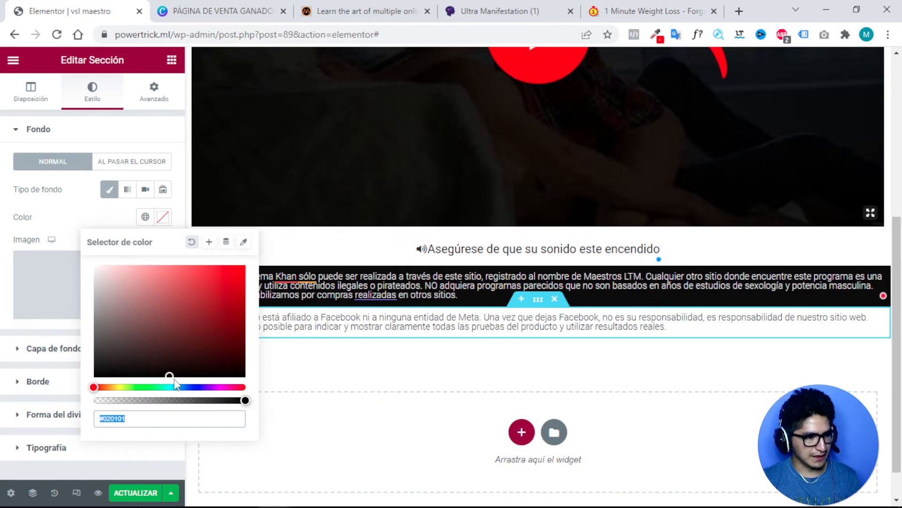
mouse_move(118, 310)
mouse_down()
mouse_move(86, 284)
mouse_move(82, 337)
mouse_up()
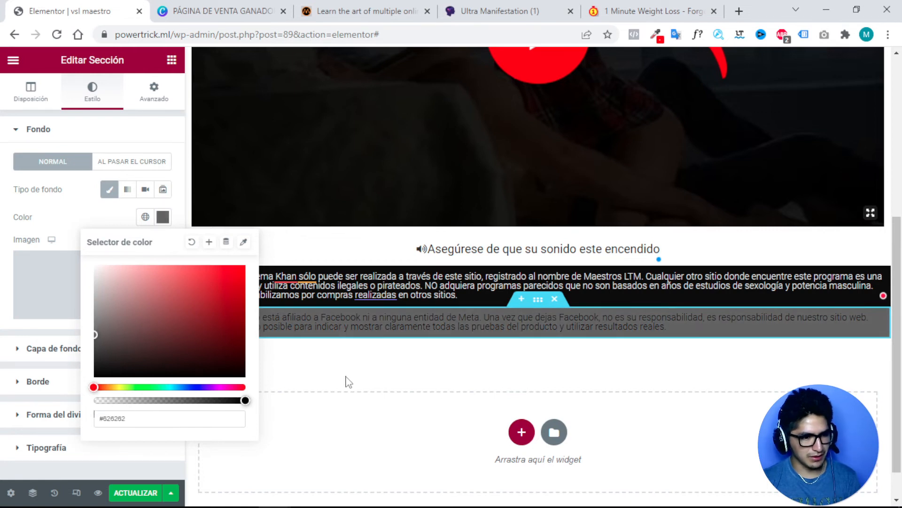
Set the notice heading's text colour to light gray #C8C8C8 and save with ACTUALIZAR.
click(877, 322)
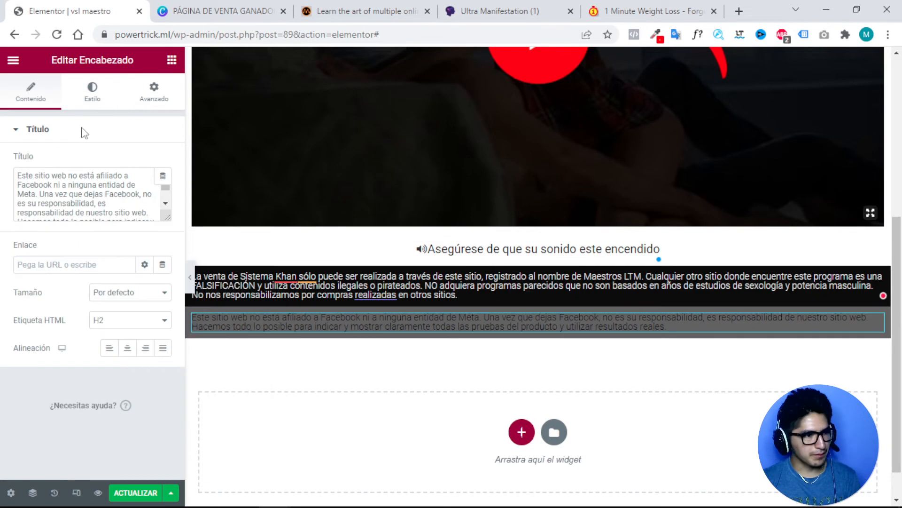
click(90, 96)
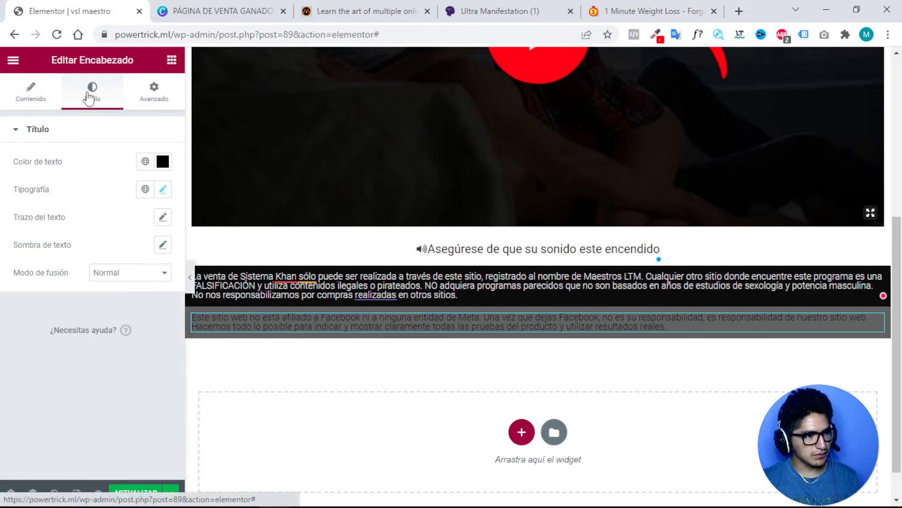
click(162, 162)
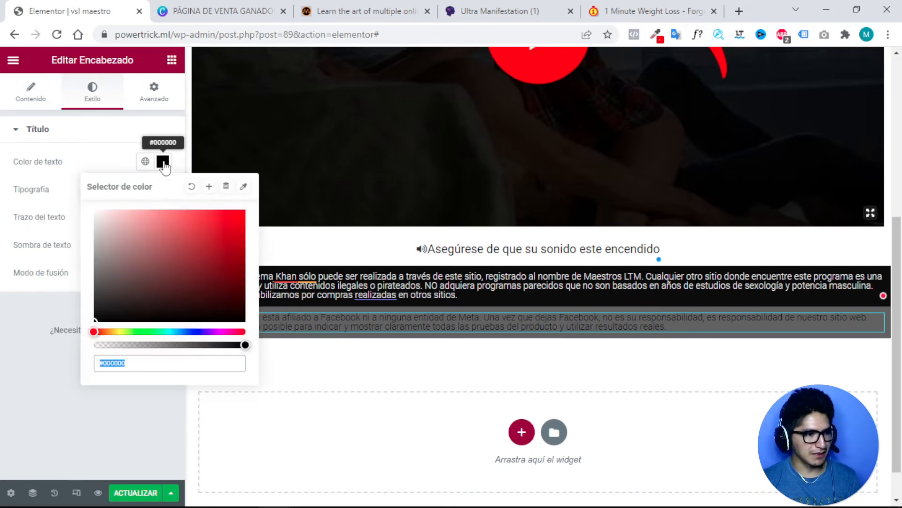
drag(101, 273, 93, 236)
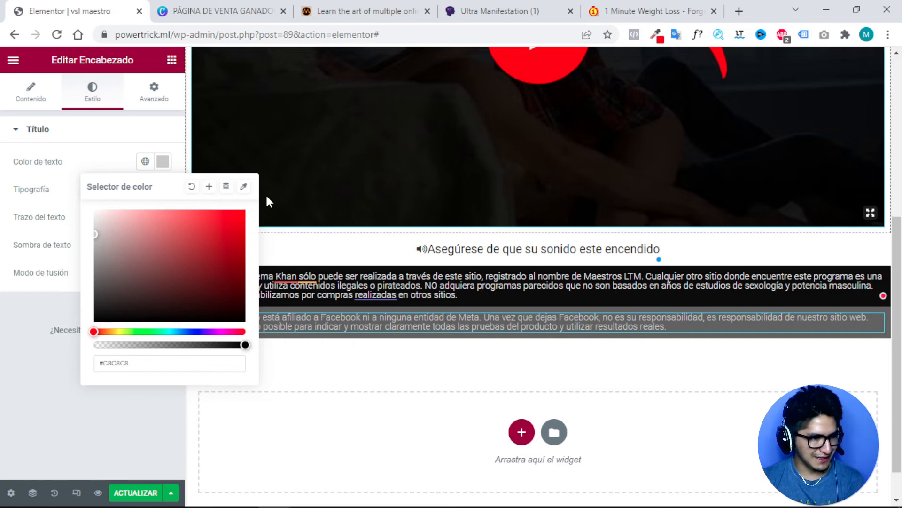
click(134, 493)
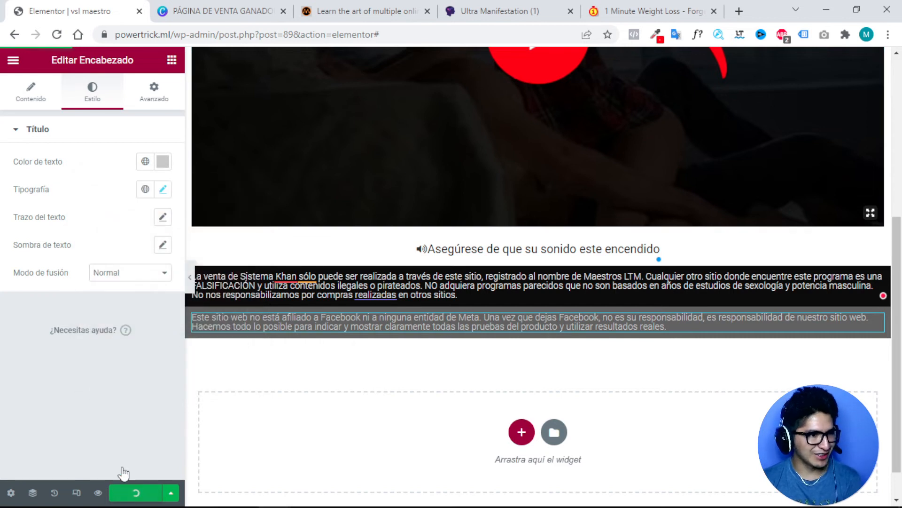
Open the vsl maestro page preview in a new tab and scroll through it.
click(98, 491)
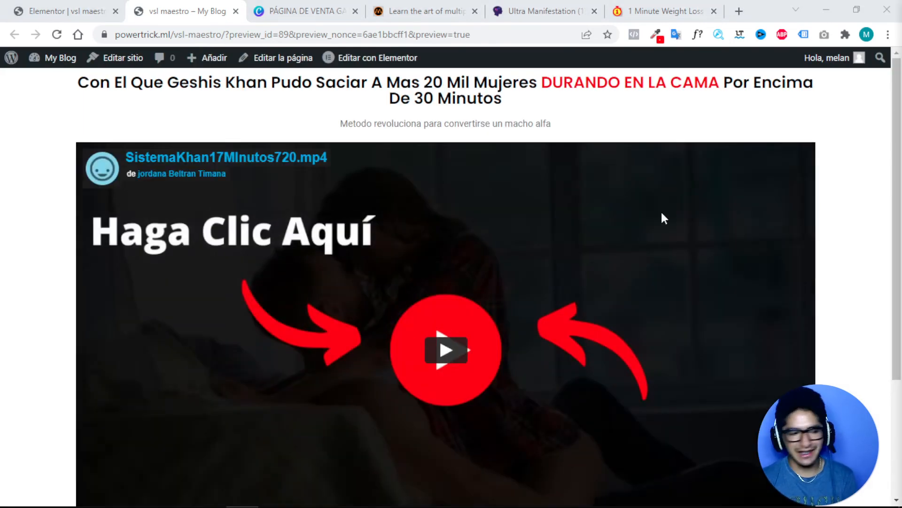
scroll(431, 191, down, 4)
scroll(433, 193, up, 4)
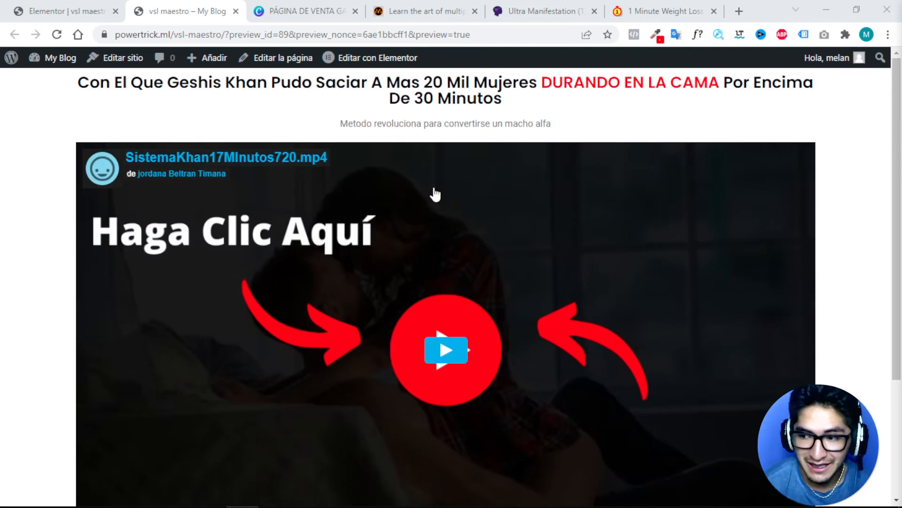
Review the 1 Minute Weight Loss page after dismissing its WAIT! popup, then return to Elementor.
click(667, 11)
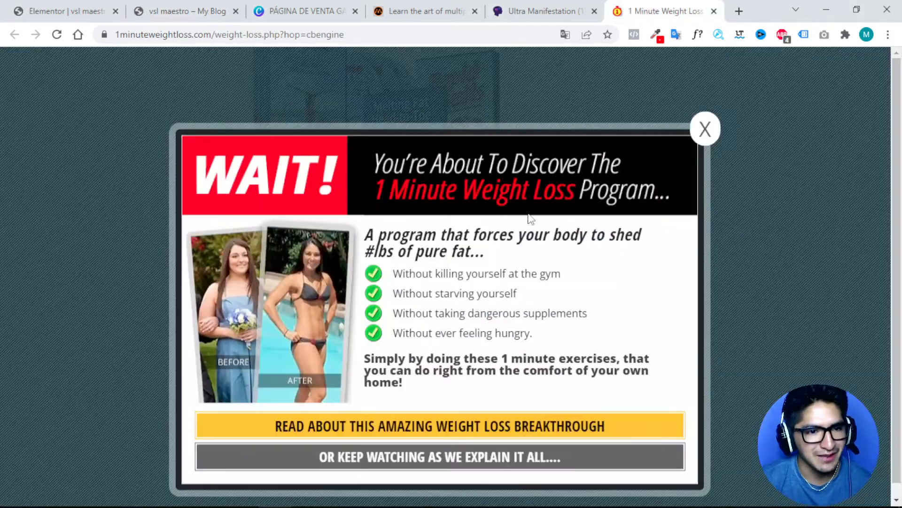
click(688, 123)
scroll(583, 197, up, 15)
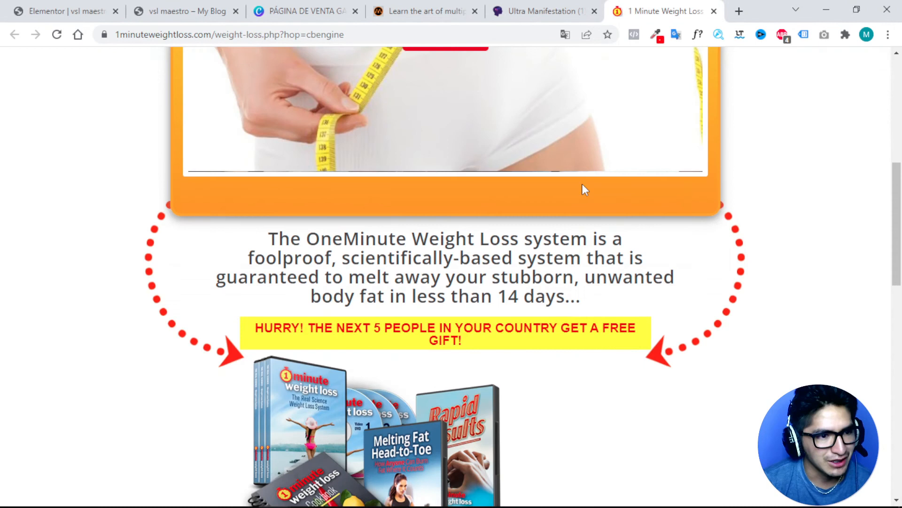
scroll(582, 188, up, 1)
scroll(455, 178, down, 10)
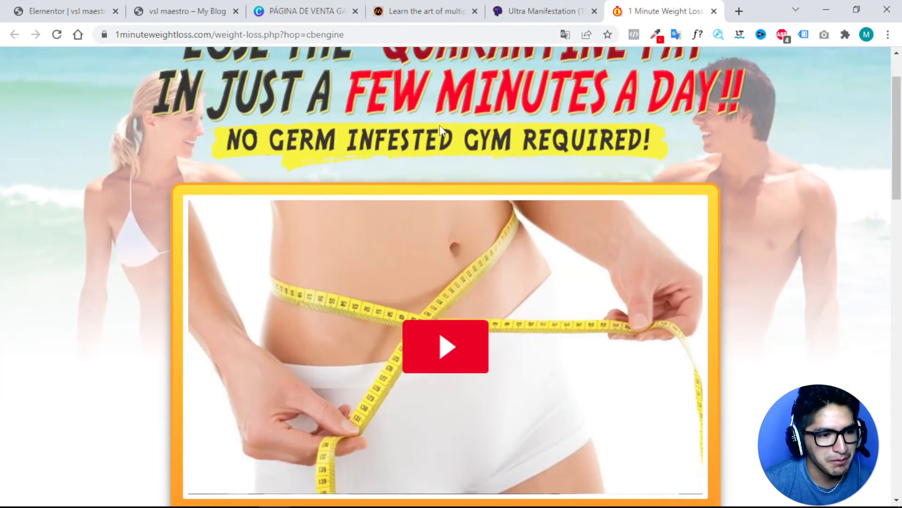
scroll(472, 242, down, 15)
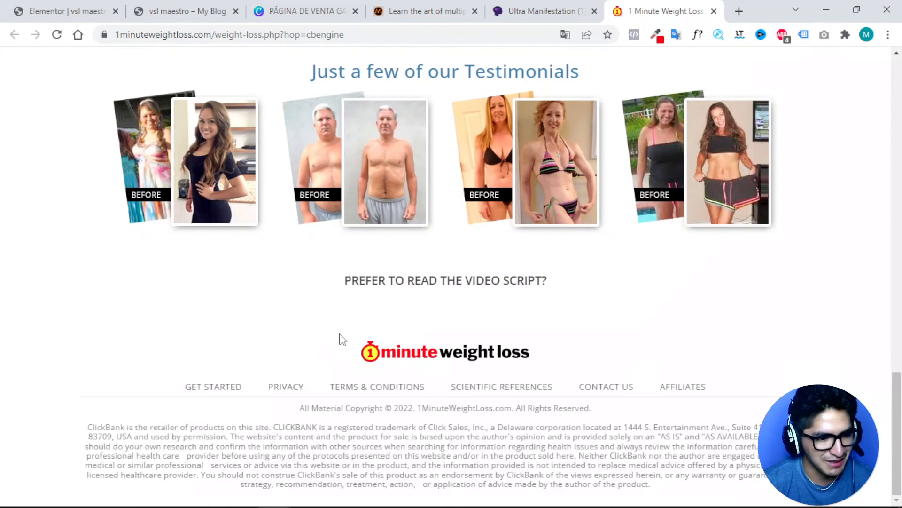
scroll(518, 457, up, 3)
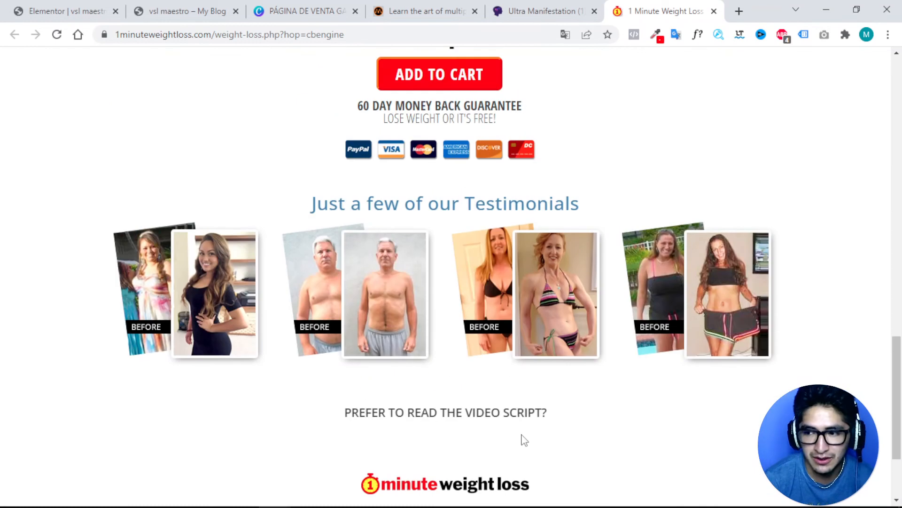
scroll(522, 437, up, 3)
scroll(522, 438, up, 6)
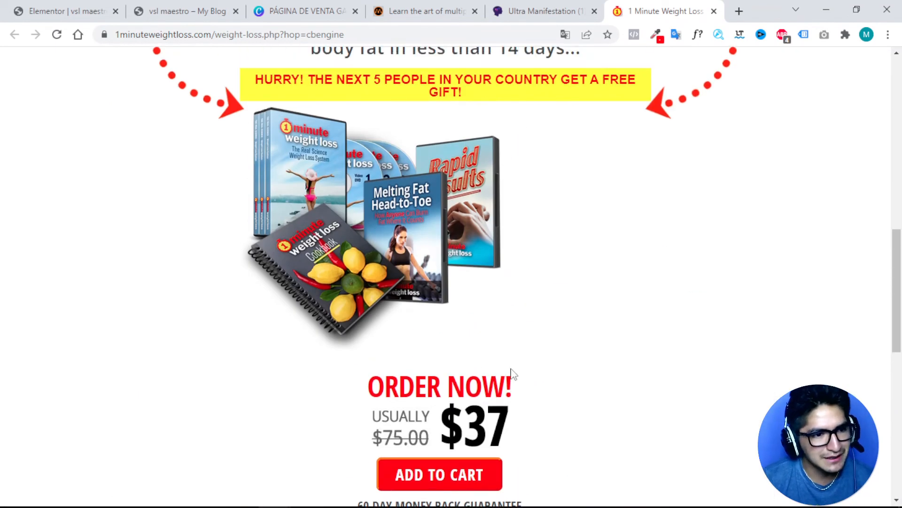
scroll(452, 320, up, 3)
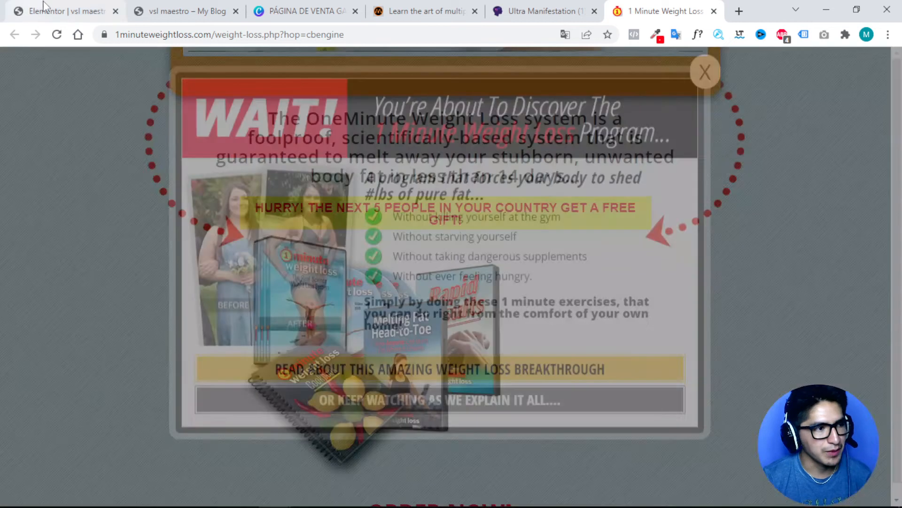
click(62, 10)
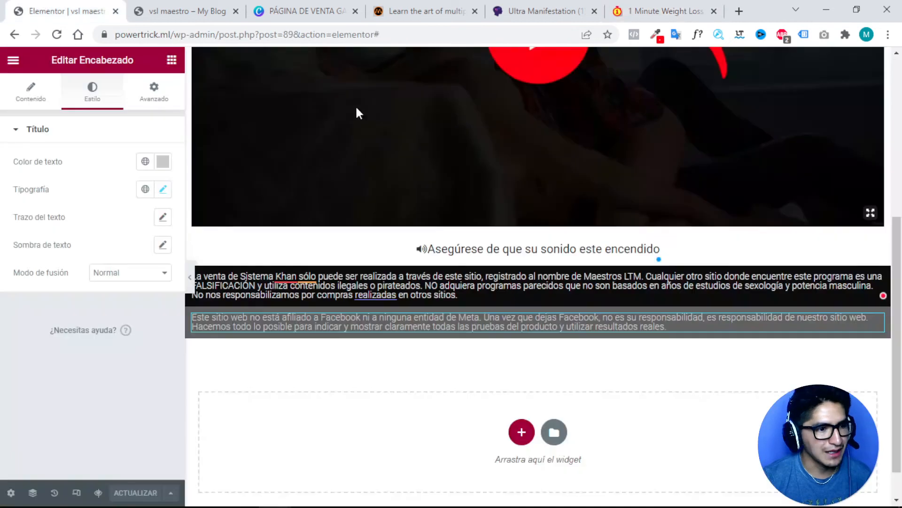
Select the video widget, then play and pause the video in the vsl maestro preview.
scroll(470, 139, up, 5)
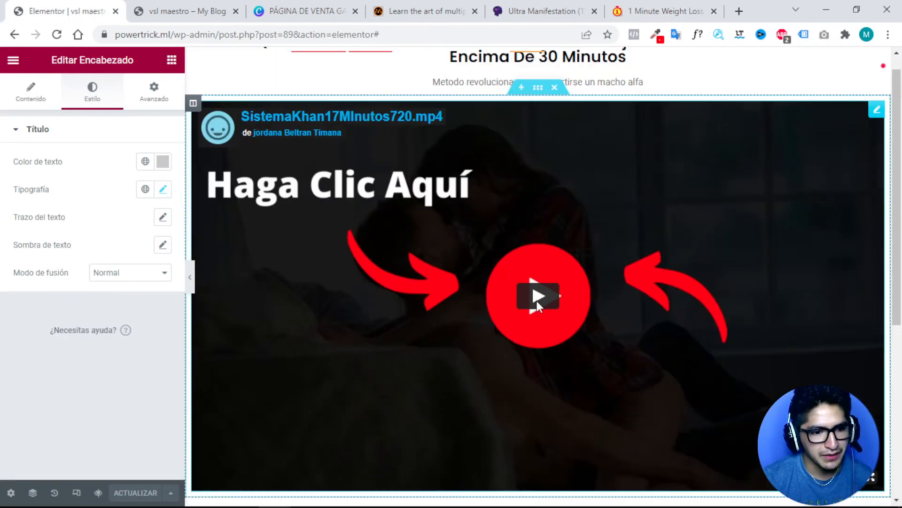
click(535, 299)
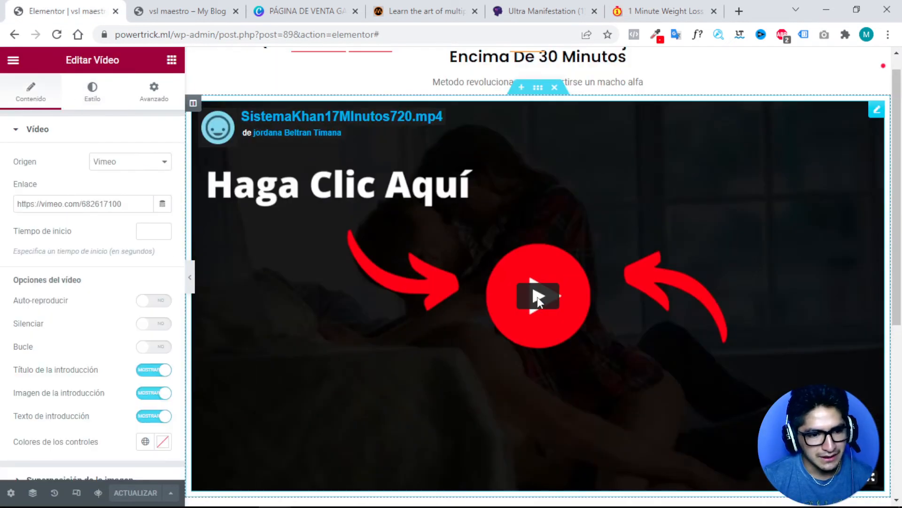
click(197, 7)
scroll(404, 221, down, 5)
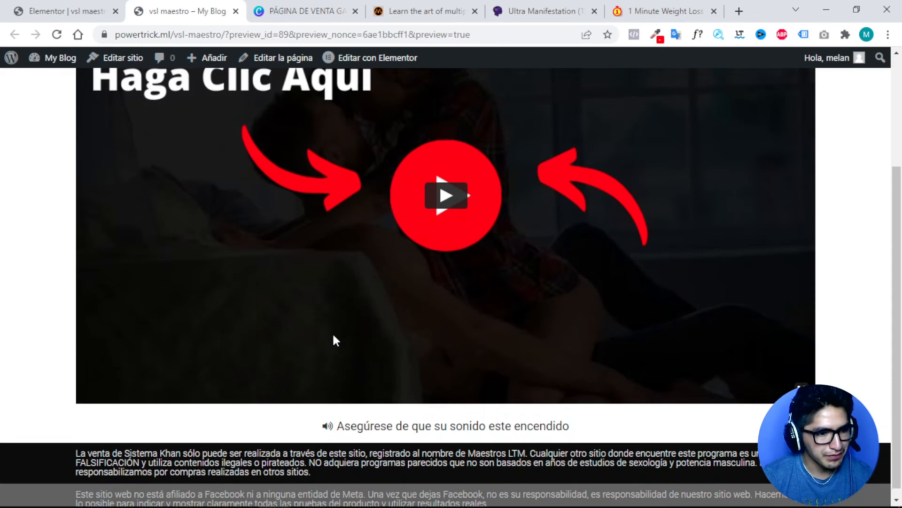
scroll(332, 332, up, 5)
scroll(453, 271, down, 3)
click(447, 221)
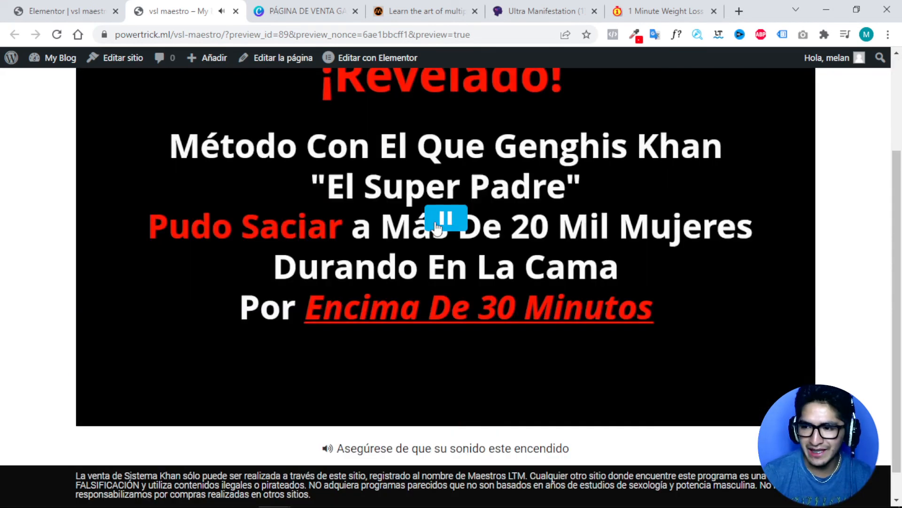
click(447, 220)
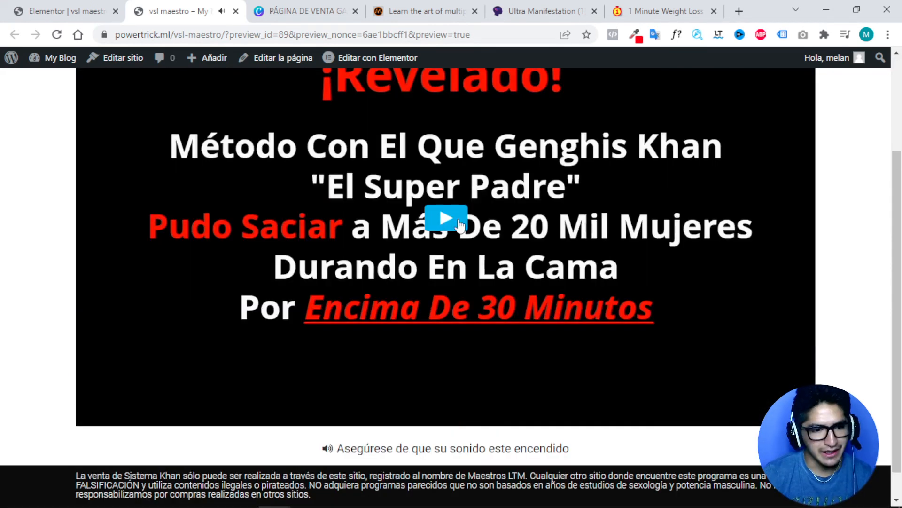
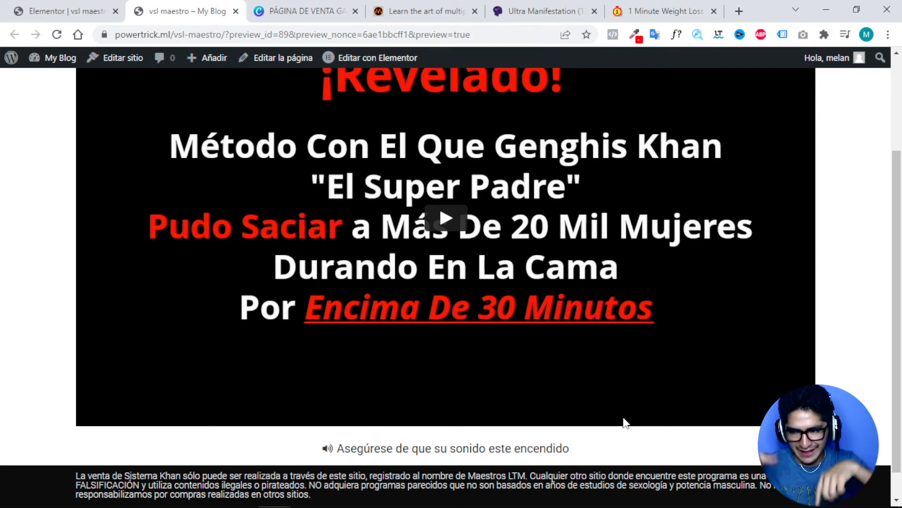
Leave the preview and return to the Elementor editor showing the VSL page's video widget.
scroll(578, 394, down, 1)
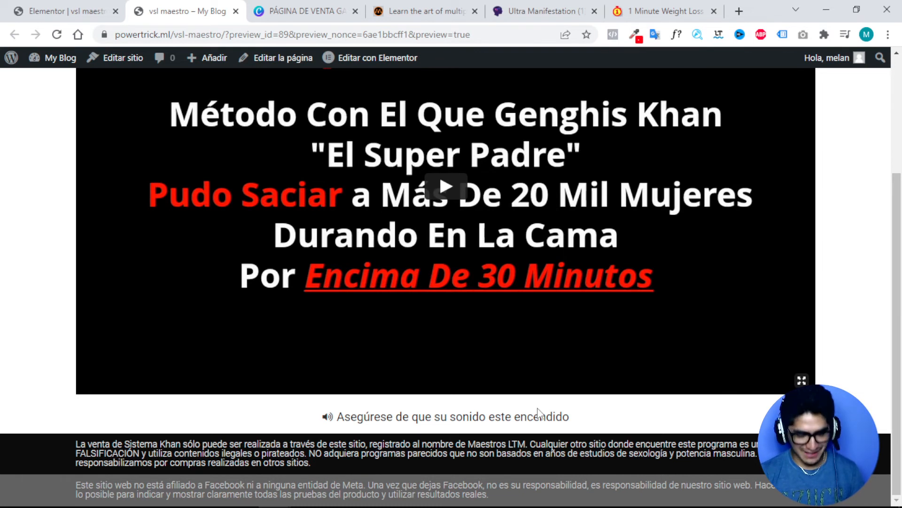
key(ctrl+shift+Tab)
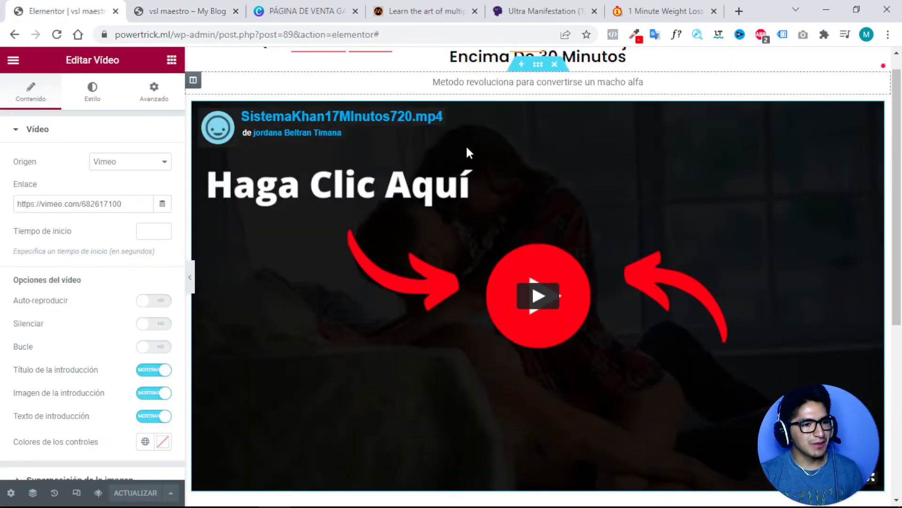
Add a new single-column section beneath the video.
scroll(577, 200, down, 4)
scroll(578, 201, down, 3)
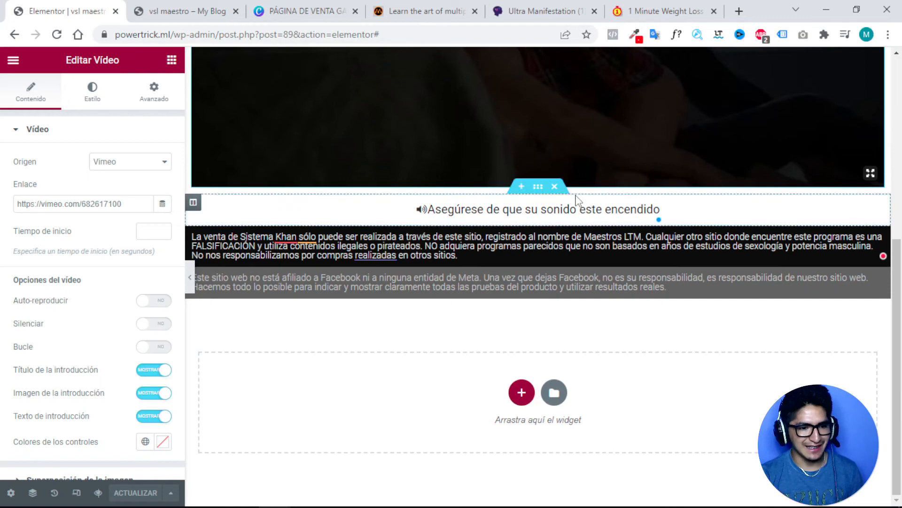
click(521, 188)
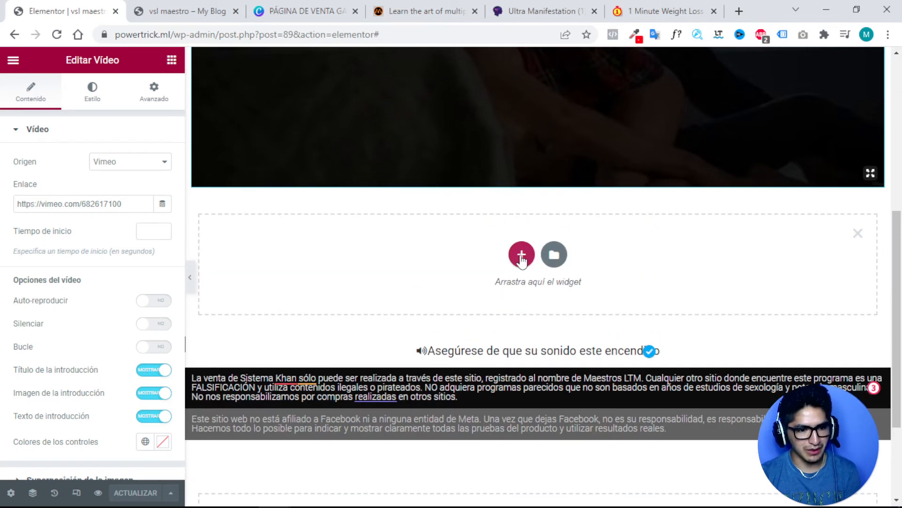
click(522, 256)
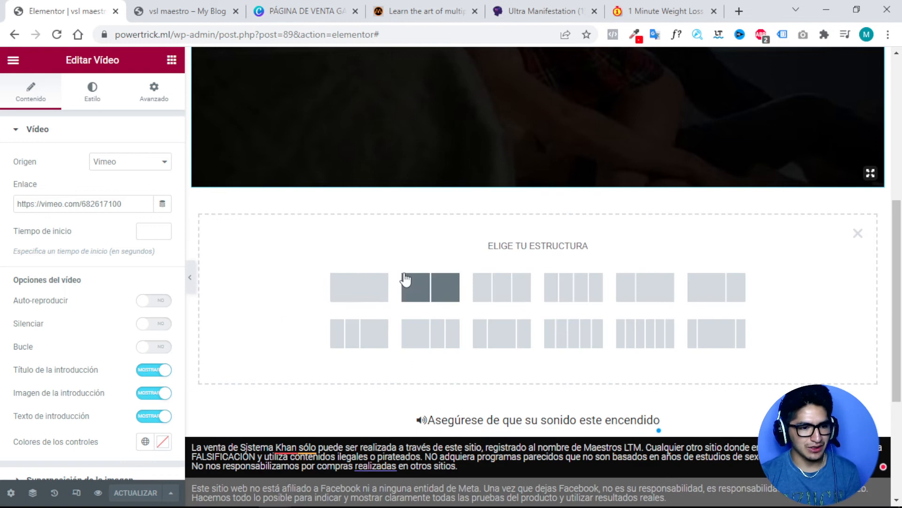
click(375, 291)
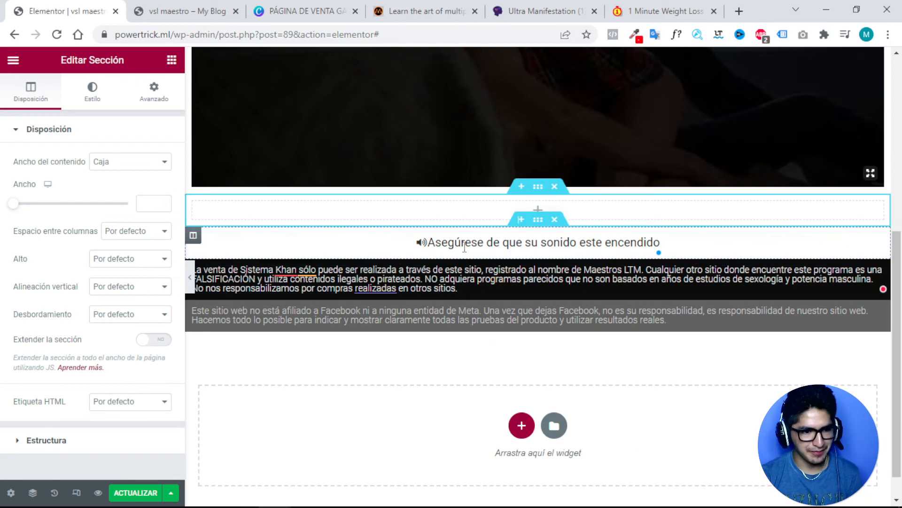
Copy the 'Metodo revoluciona para convertirse un macho alfa' heading and paste it into the new column.
scroll(437, 202, up, 7)
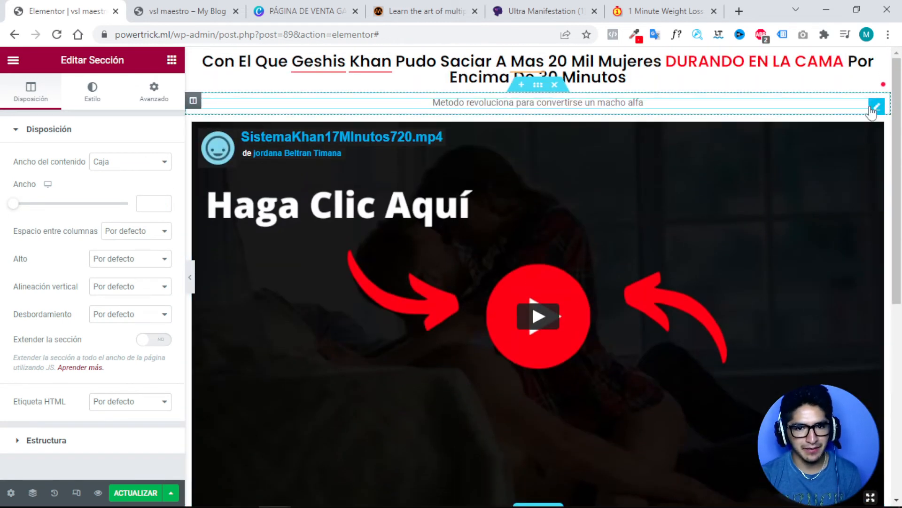
right_click(873, 111)
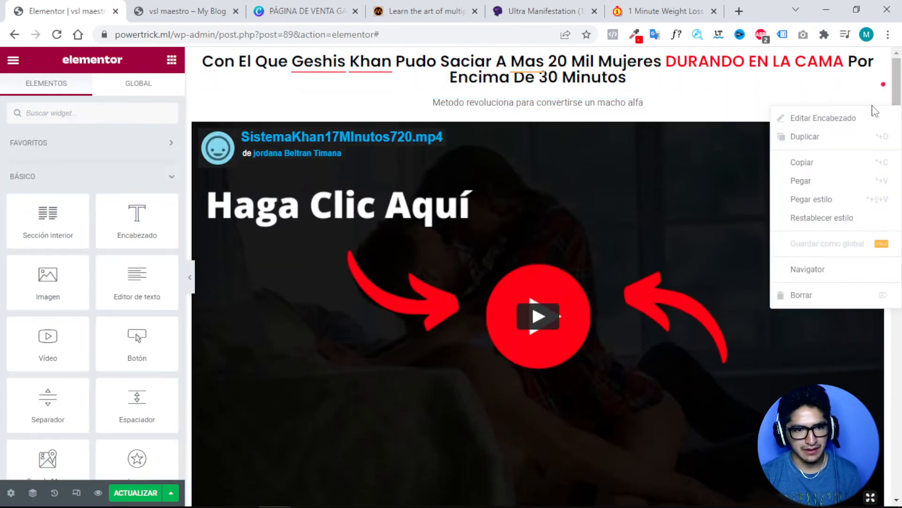
click(802, 162)
scroll(802, 171, down, 7)
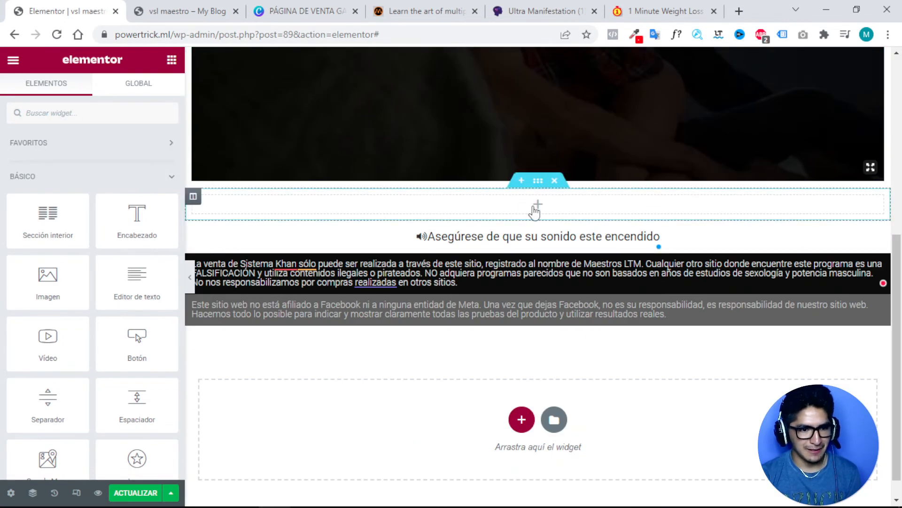
right_click(535, 211)
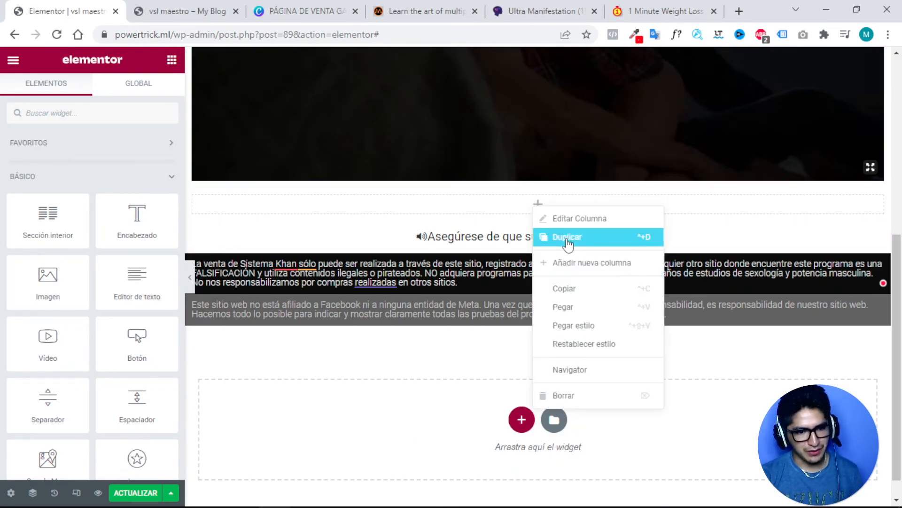
click(566, 308)
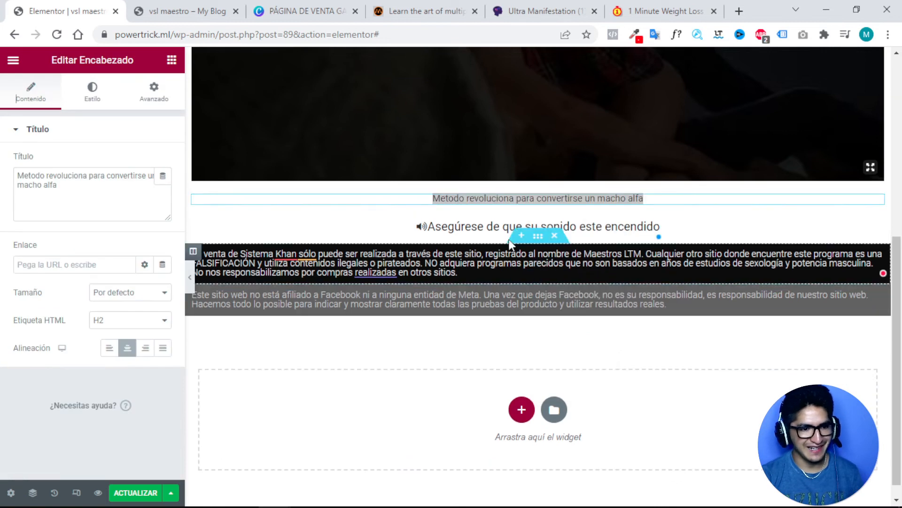
Give the copied heading font weight 500 and black #000000 text, then add a section above it.
click(90, 95)
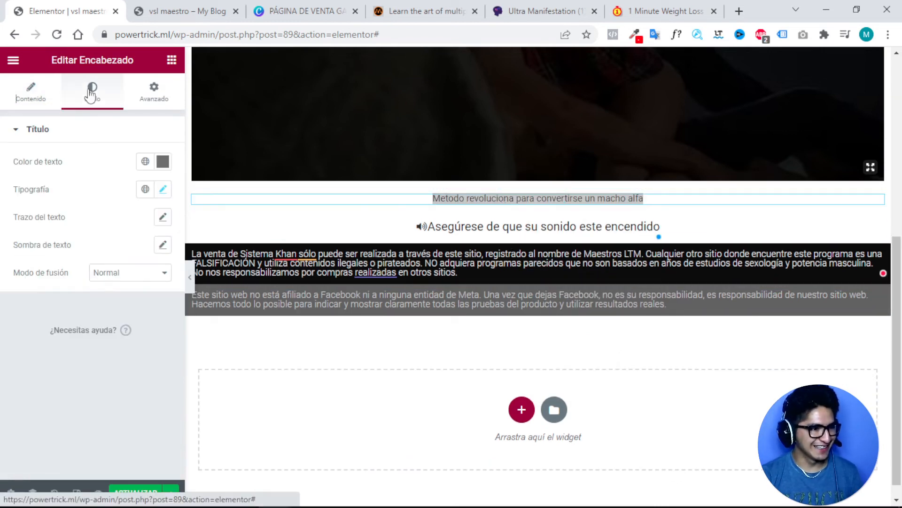
click(164, 190)
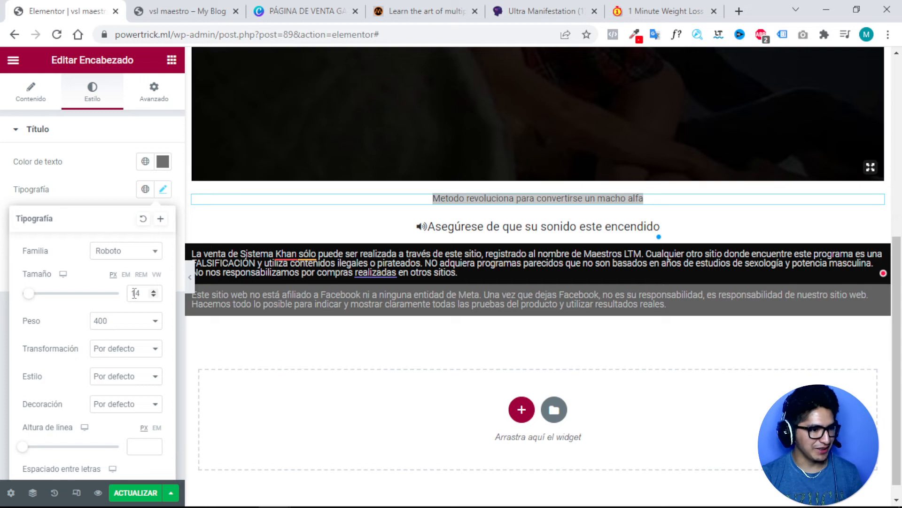
click(128, 320)
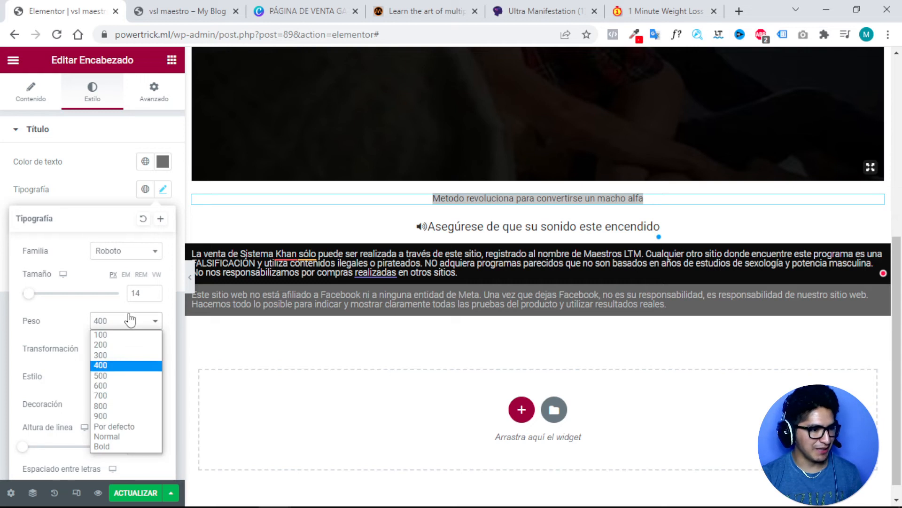
click(100, 375)
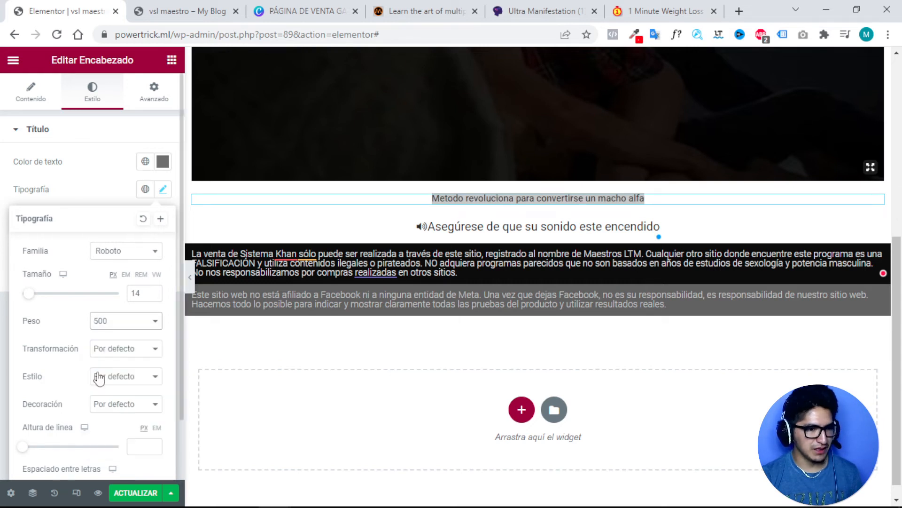
click(162, 161)
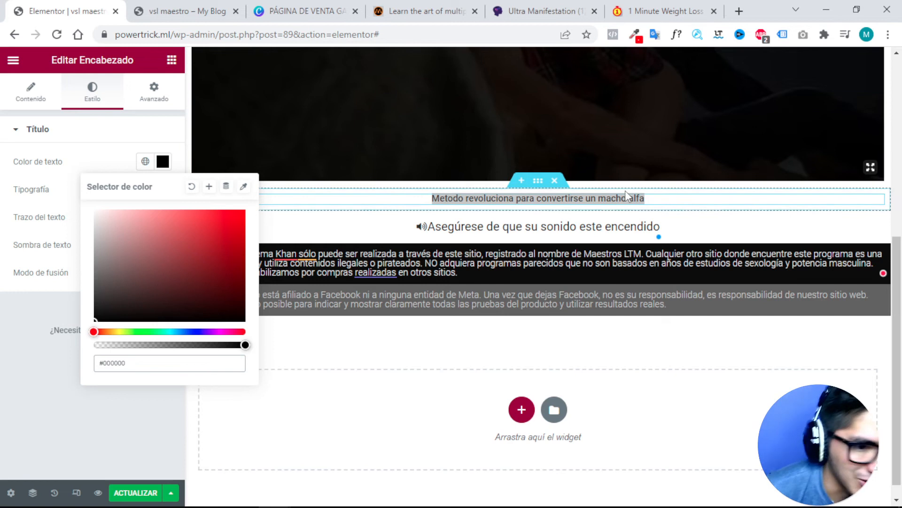
click(656, 200)
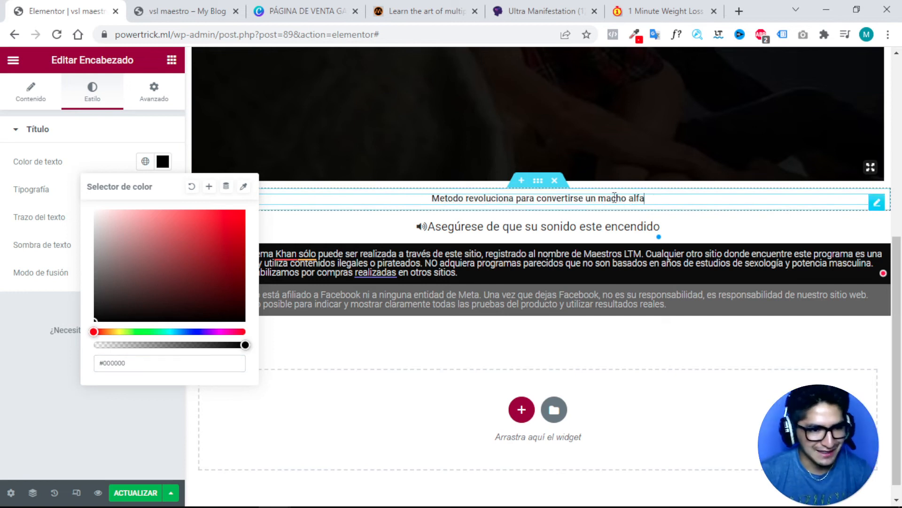
click(520, 183)
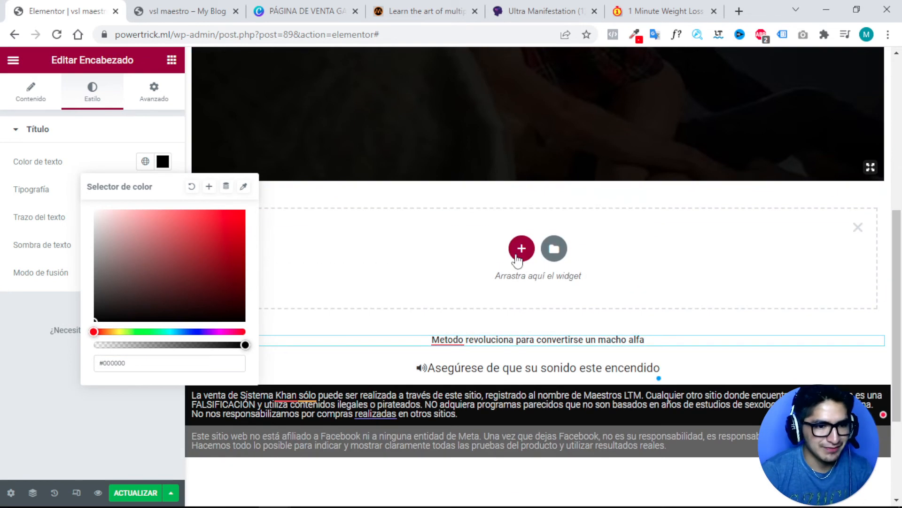
Place the Tipos-de-pagos.png payment-cards image in a new single-column section above the heading.
click(521, 249)
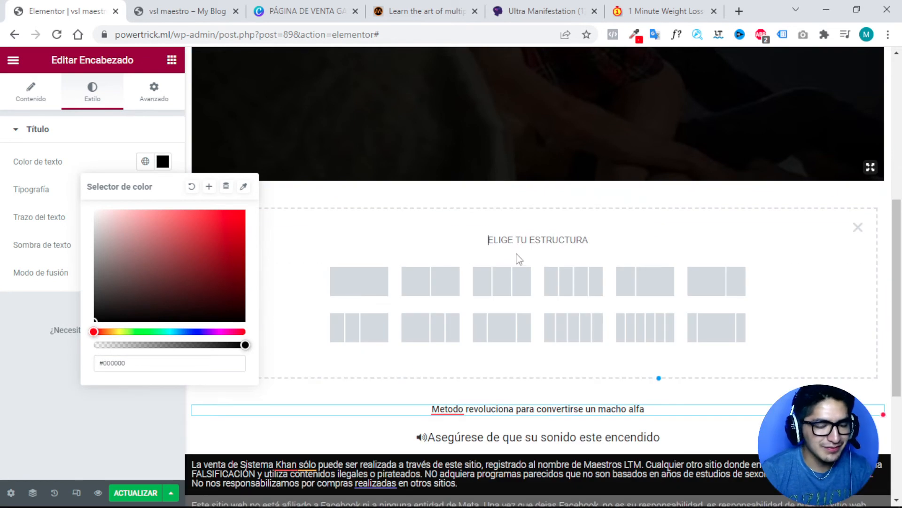
click(376, 280)
click(536, 209)
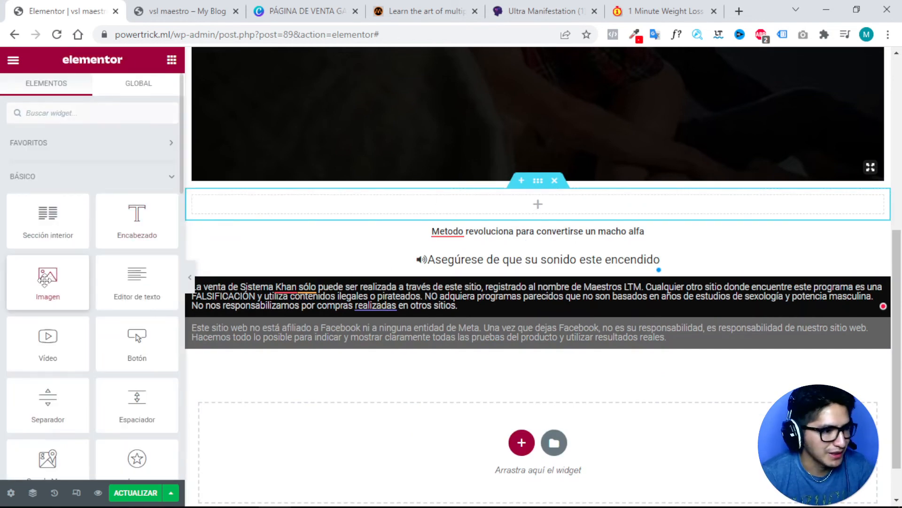
drag(45, 280, 517, 205)
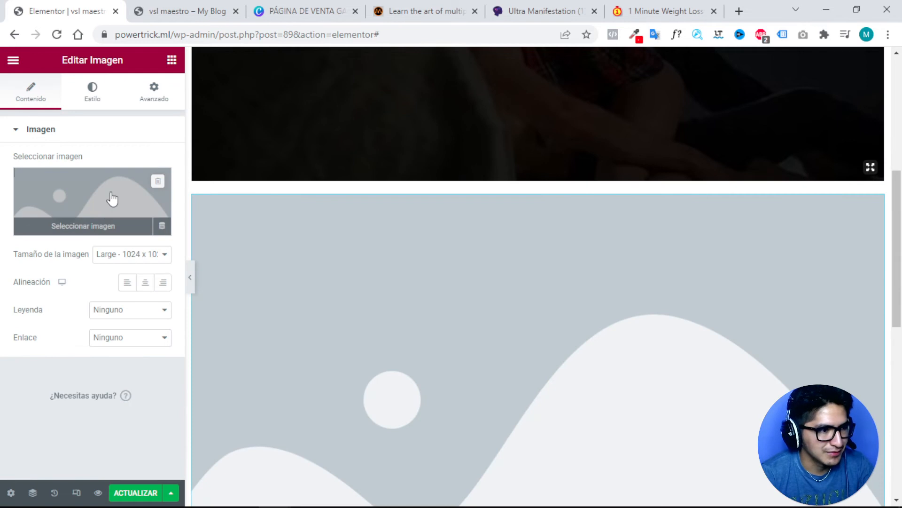
click(579, 303)
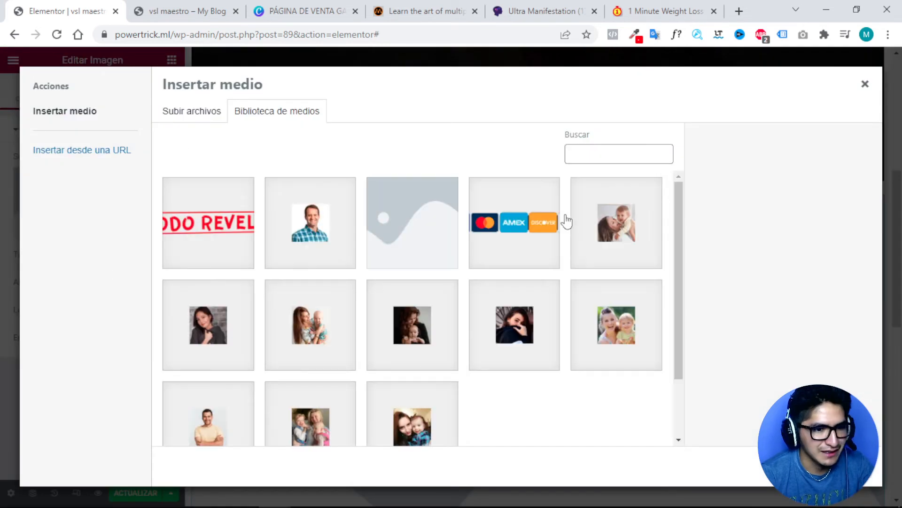
click(505, 224)
click(839, 466)
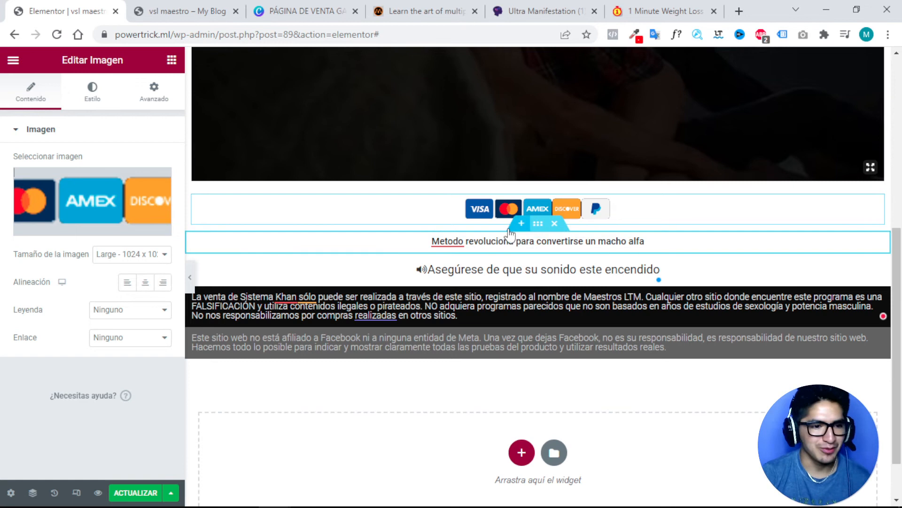
click(589, 241)
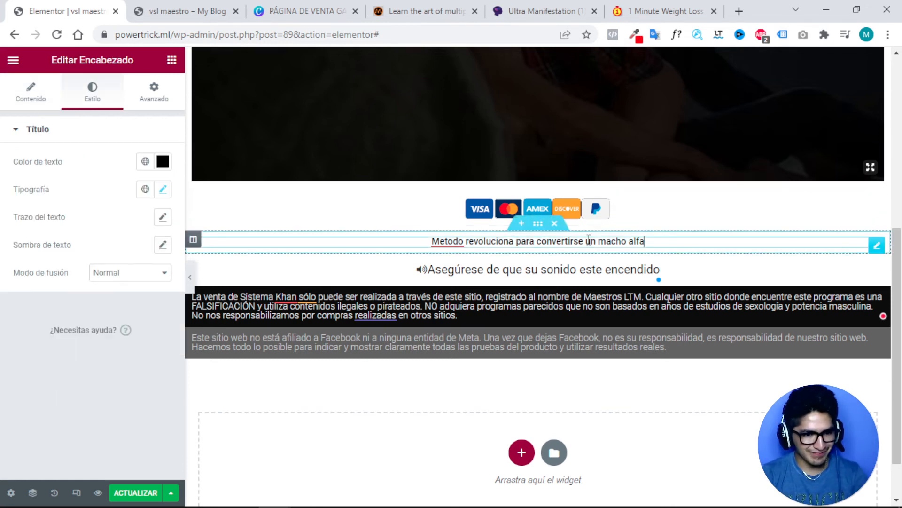
Retitle the heading 'Disponible inmediato' and insert an empty section above the payment cards.
triple_click(485, 241)
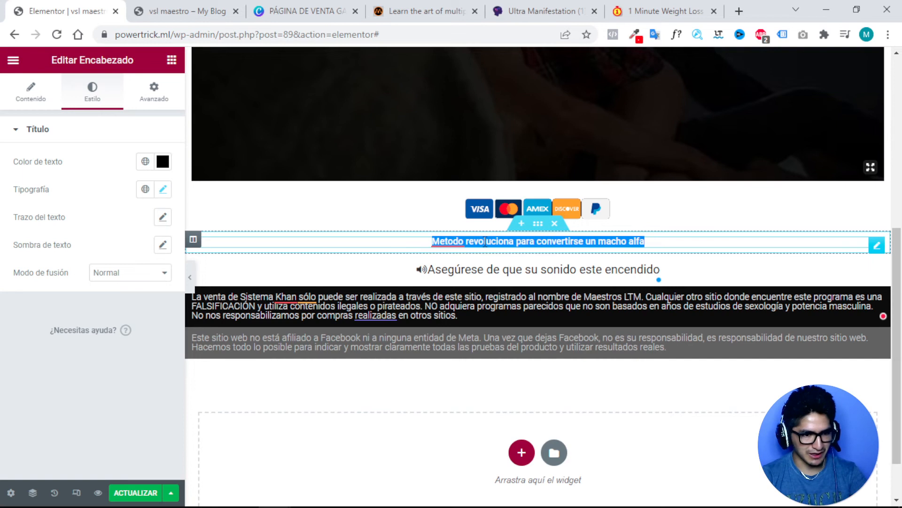
key(BackSpace)
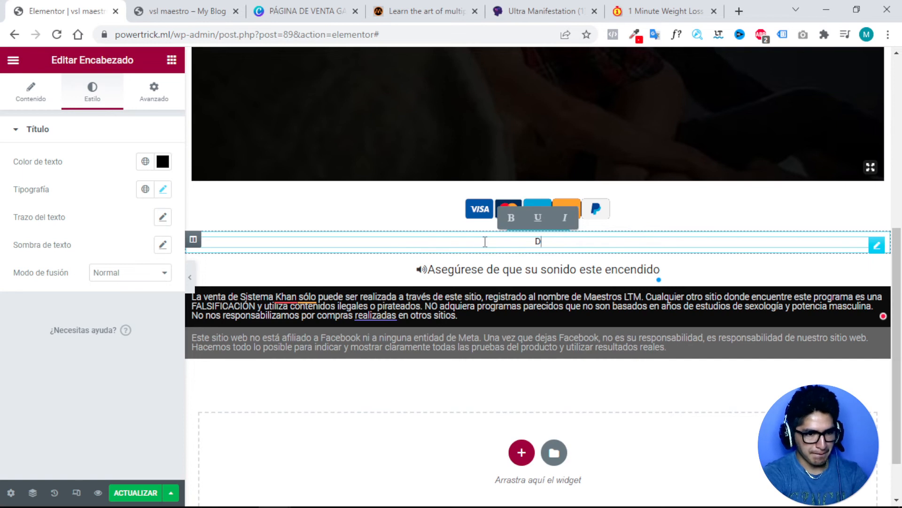
text(Disponi)
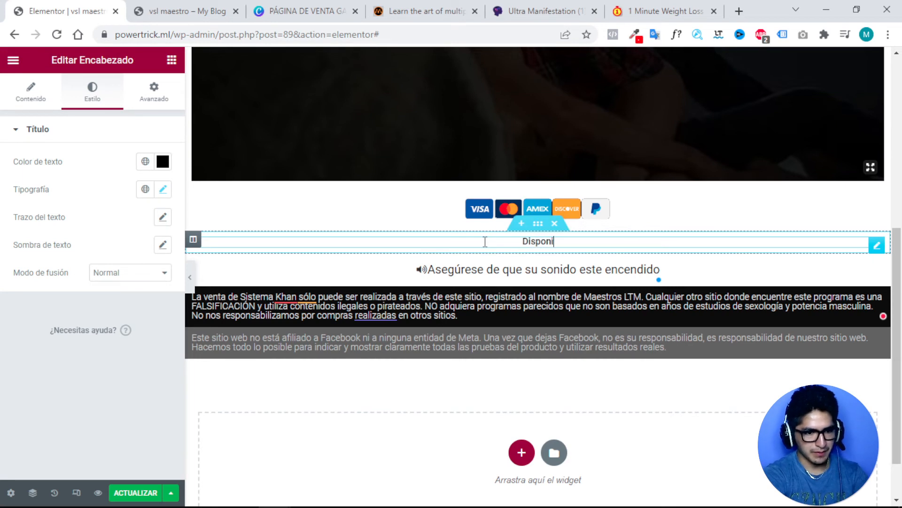
text(ble inmediato)
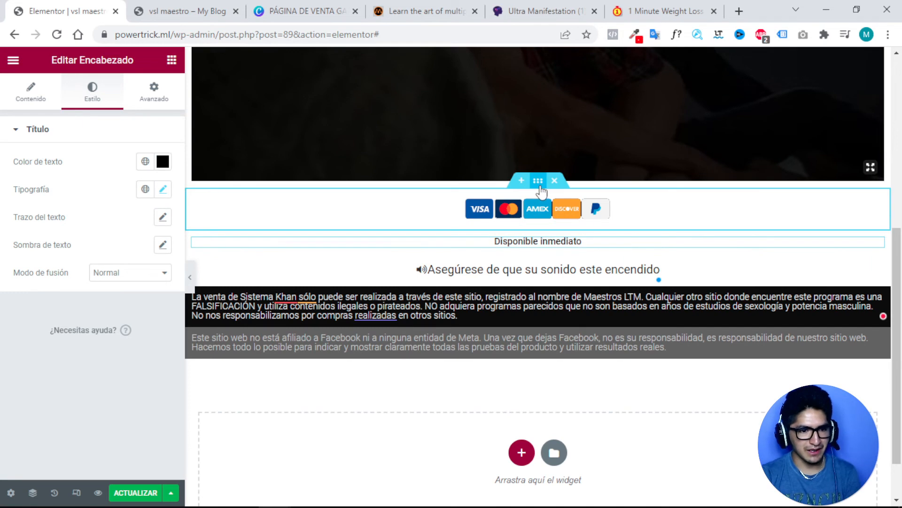
click(521, 188)
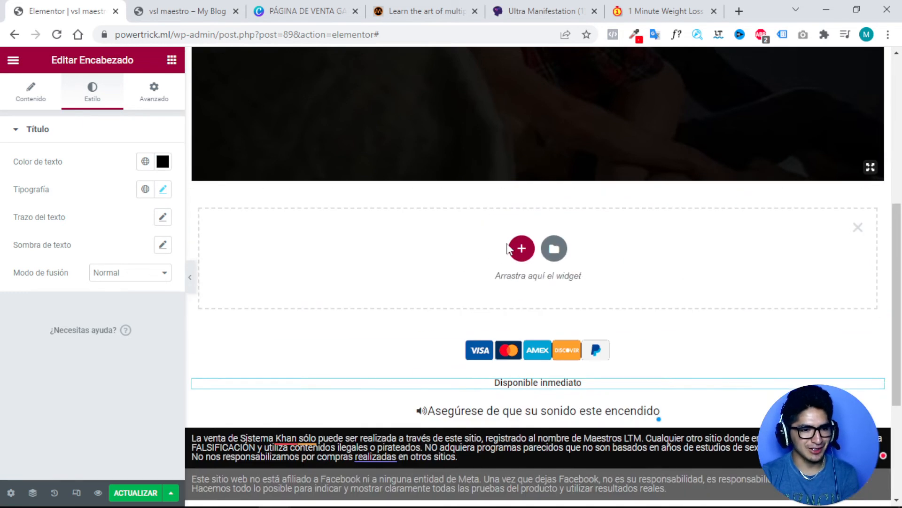
Add a button widget in a new single-column section below the video.
click(521, 246)
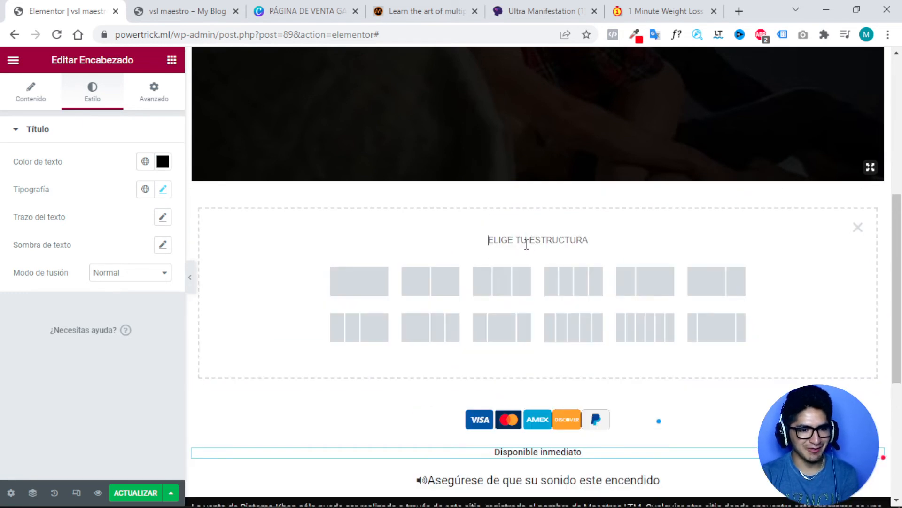
click(359, 289)
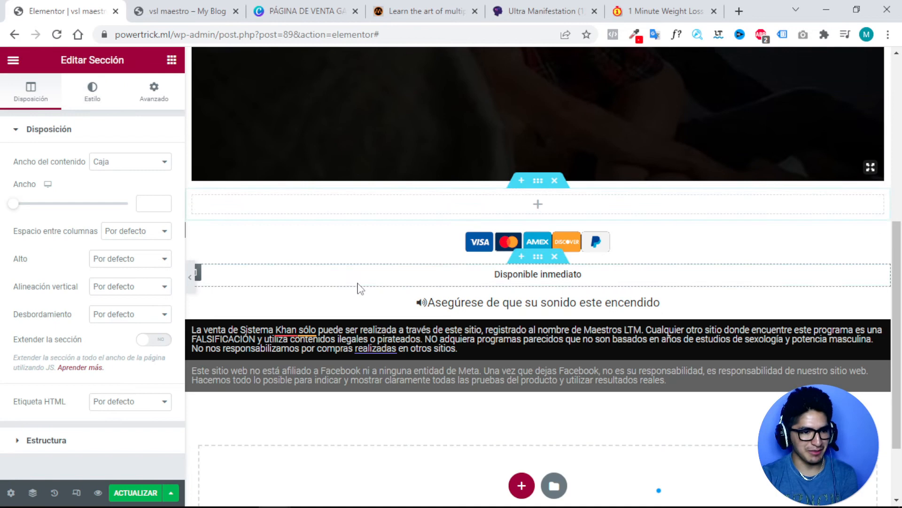
click(543, 206)
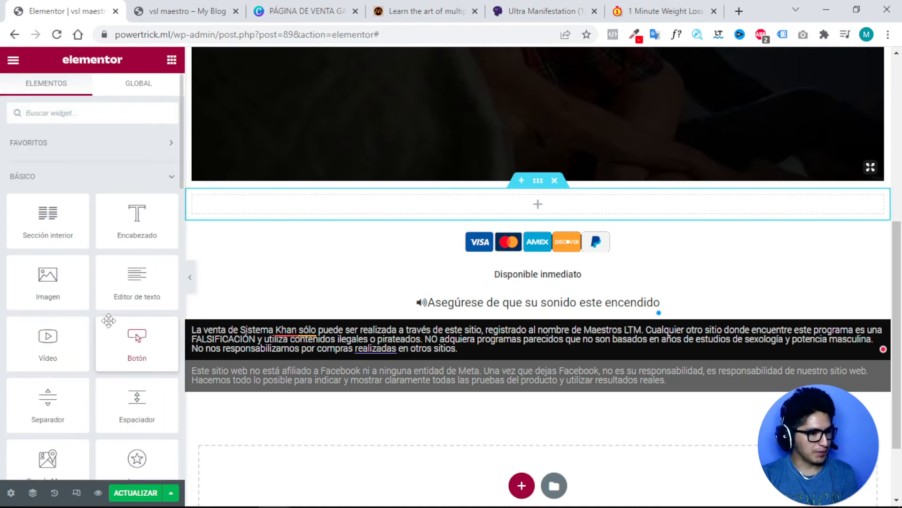
drag(108, 320, 538, 204)
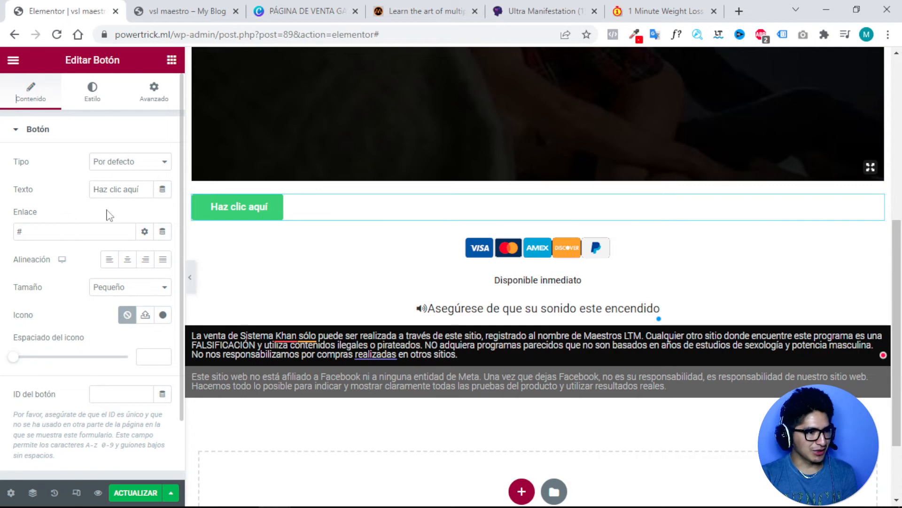
Label the button 'QUIERO ADQUIERIR AHORA' and centre it.
click(36, 228)
triple_click(109, 190)
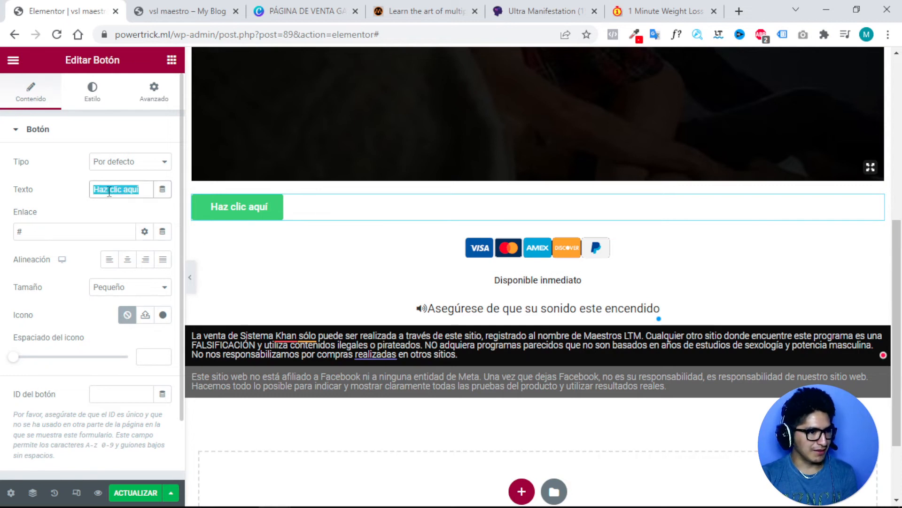
text(QUI)
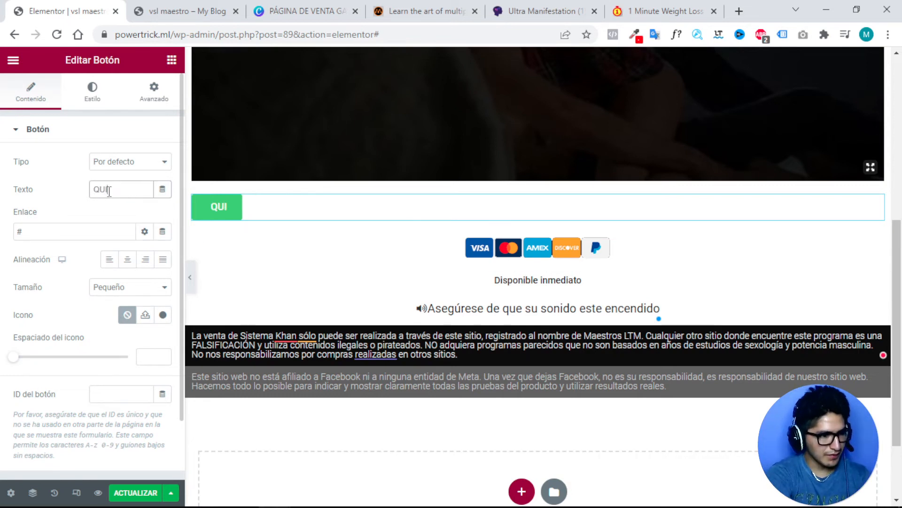
text(ERO ACC)
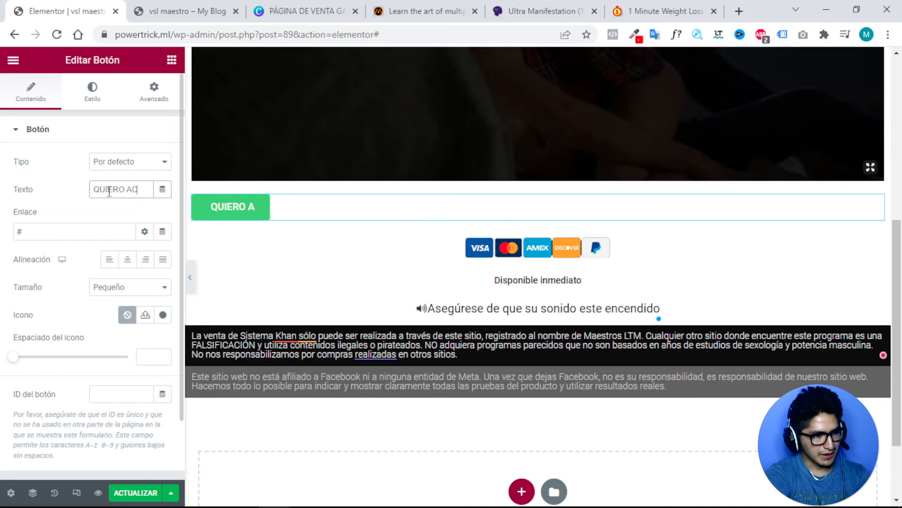
key(BackSpace)
key(BackSpace)
text(A)
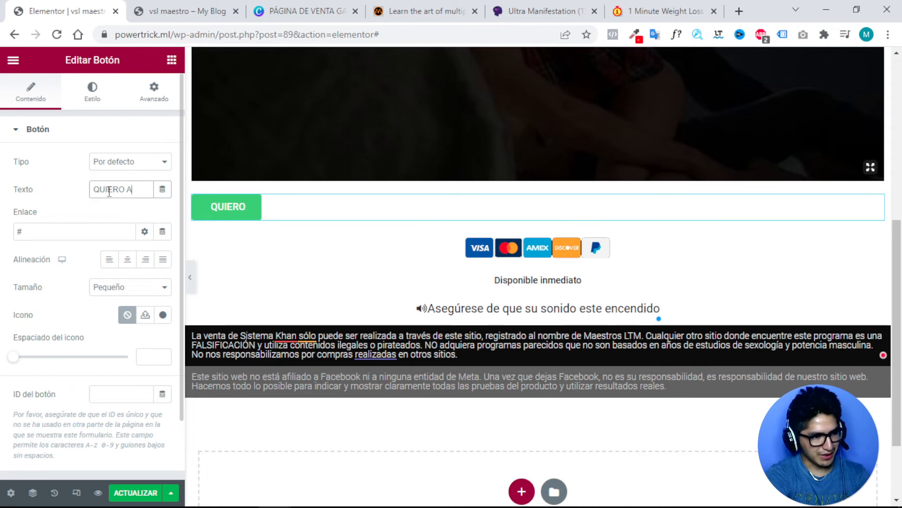
text(DQUIERIR)
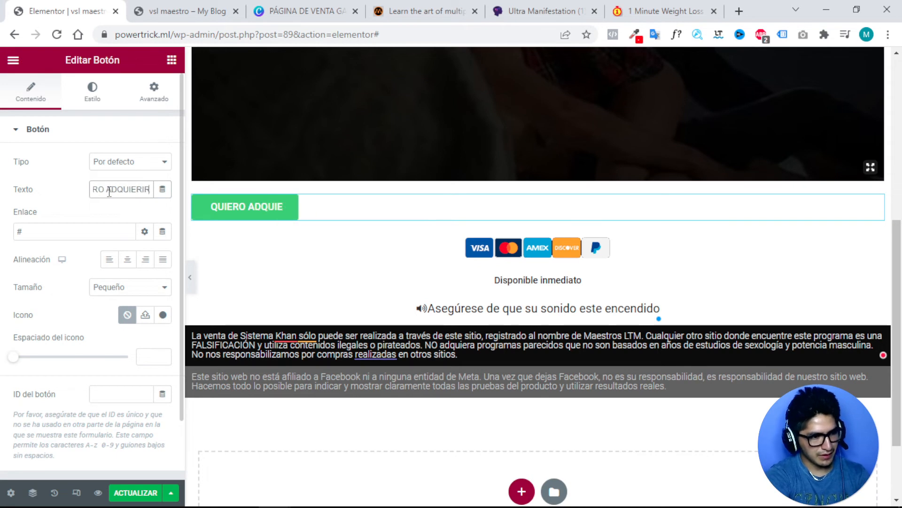
text( AHORA)
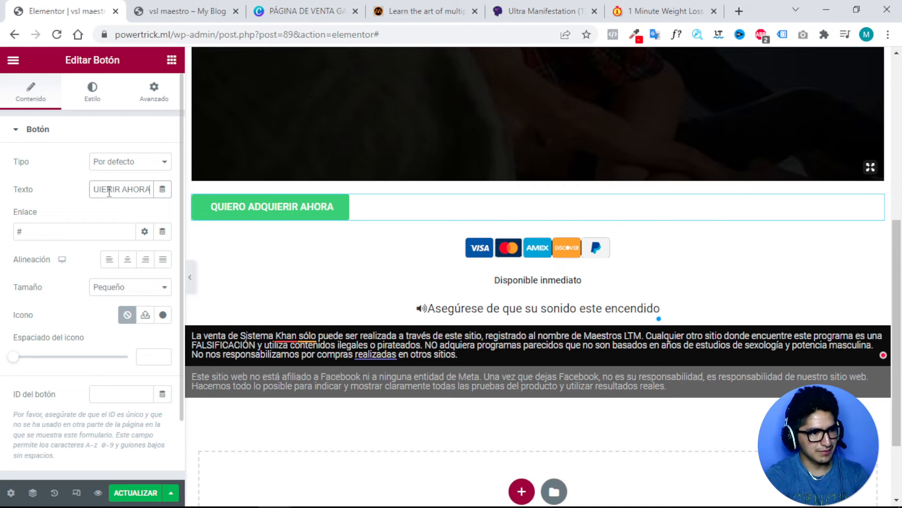
click(127, 259)
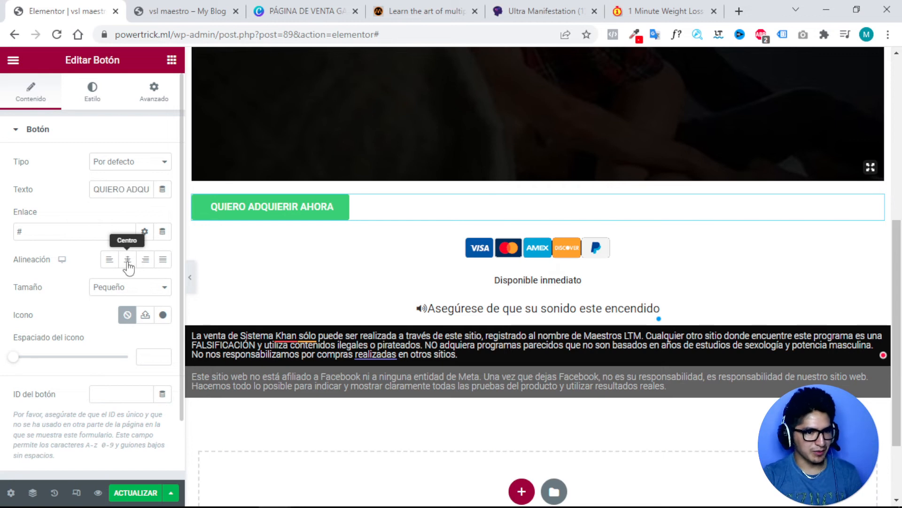
Change the button's background colour to magenta pink #D31E83.
click(106, 101)
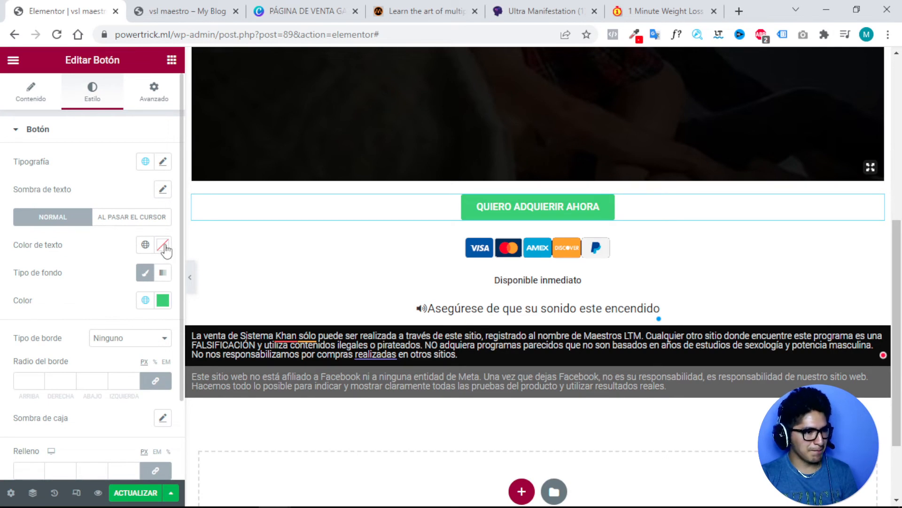
click(163, 300)
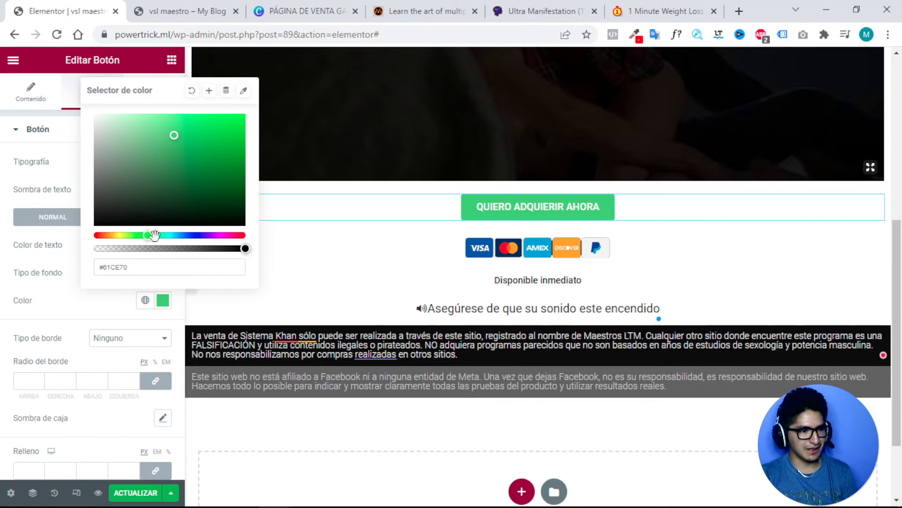
drag(155, 235, 230, 235)
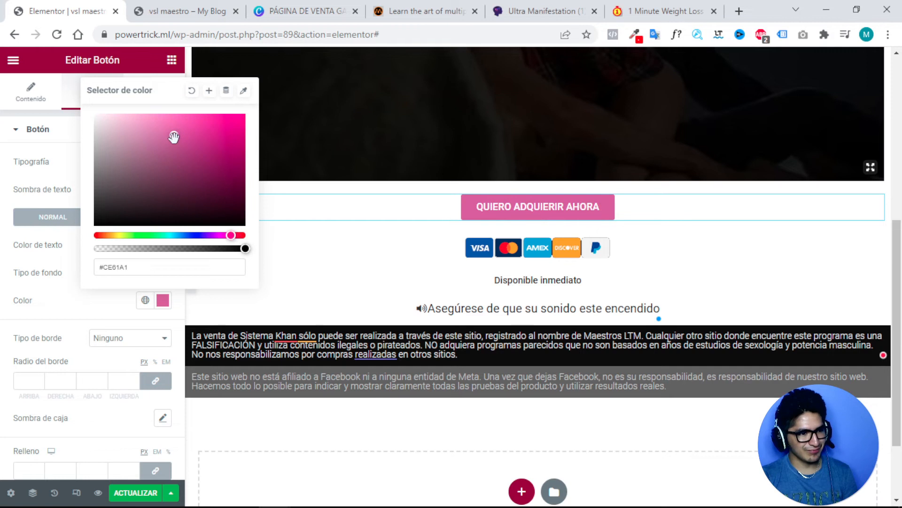
drag(174, 137, 224, 133)
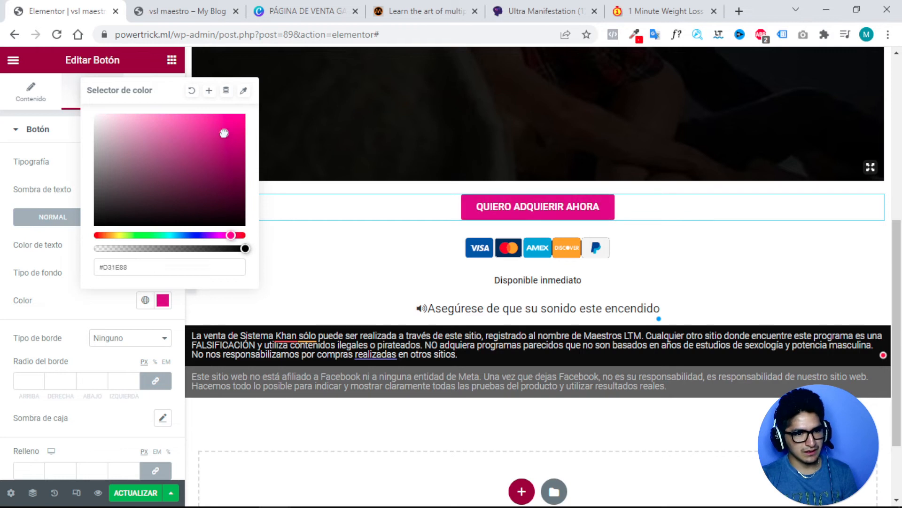
mouse_move(231, 235)
mouse_down()
mouse_move(246, 236)
mouse_move(93, 231)
mouse_move(224, 235)
mouse_up()
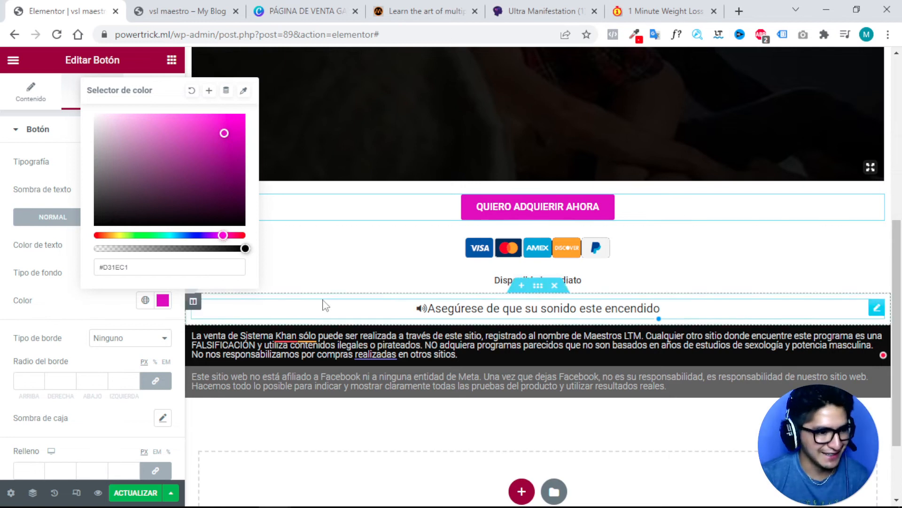
drag(223, 235, 231, 236)
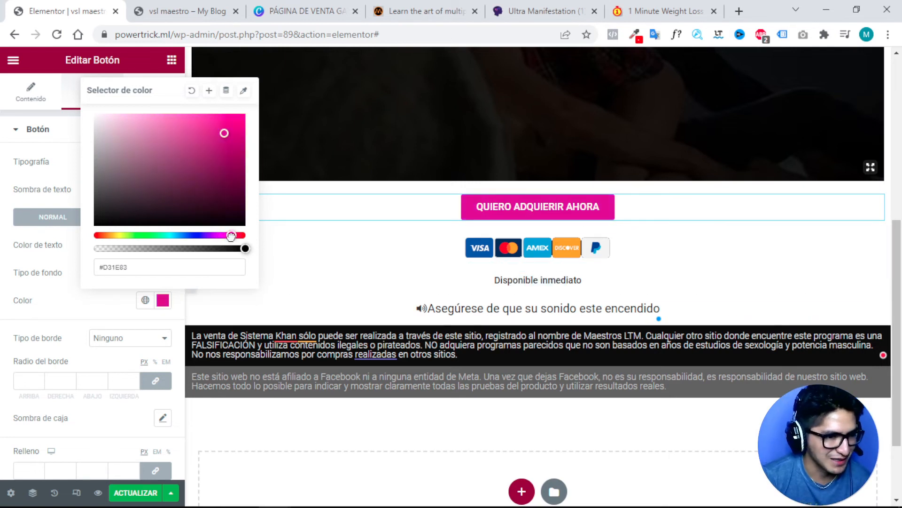
click(341, 261)
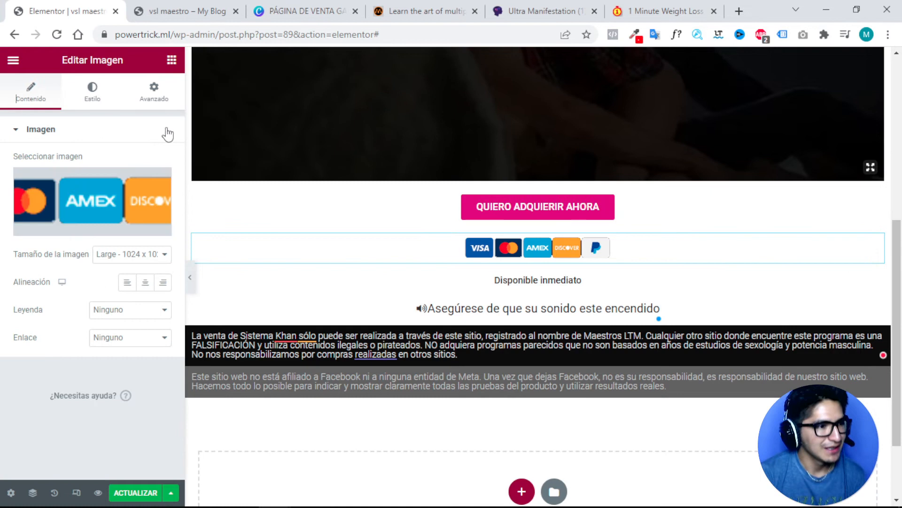
Round the payment-cards image's corners with a 40 px border radius.
click(98, 102)
scroll(79, 207, down, 2)
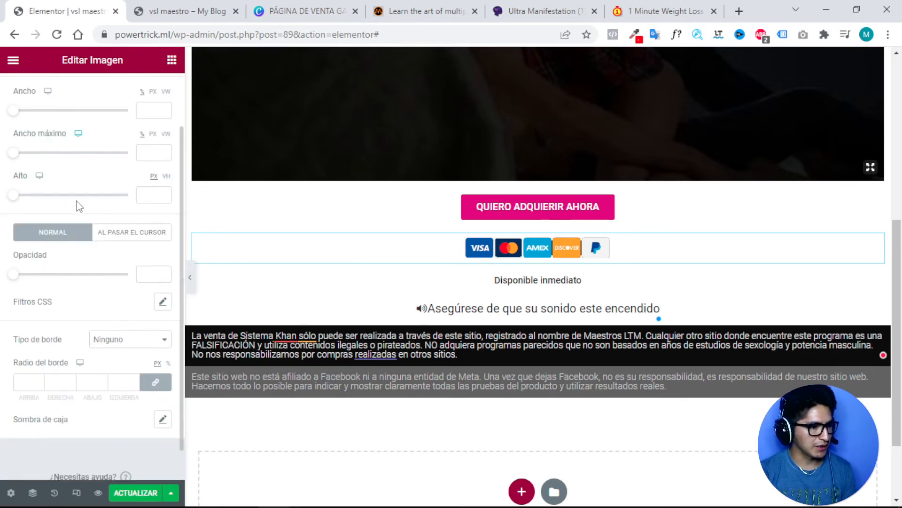
click(31, 382)
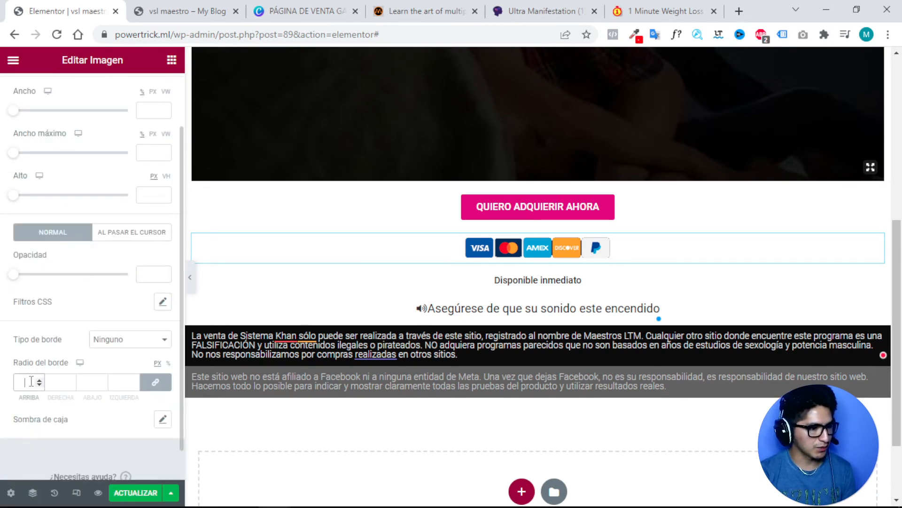
text(10)
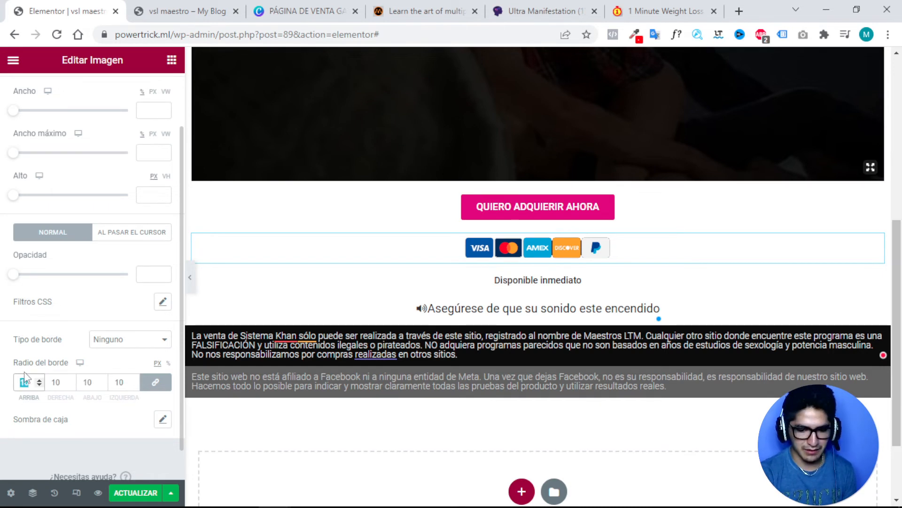
text(40)
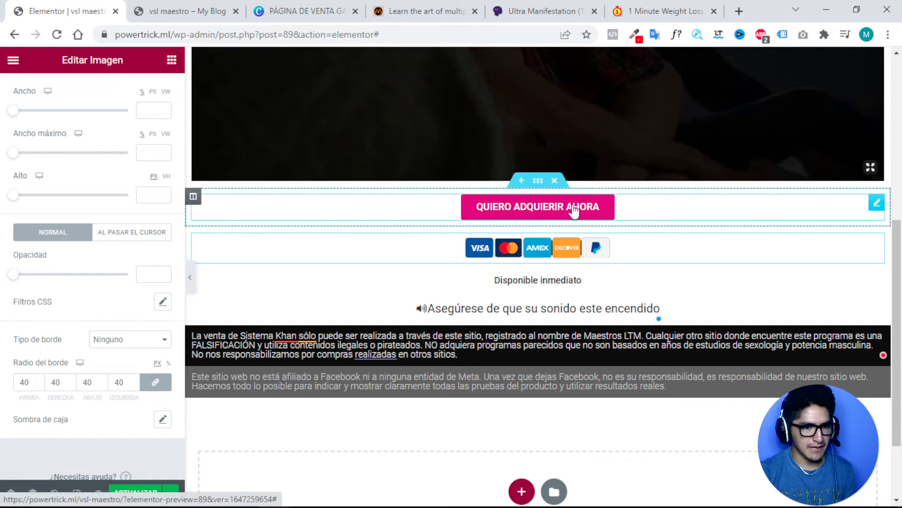
Give the buy button a 40 px border radius and 10 px padding.
click(26, 384)
scroll(60, 374, down, 2)
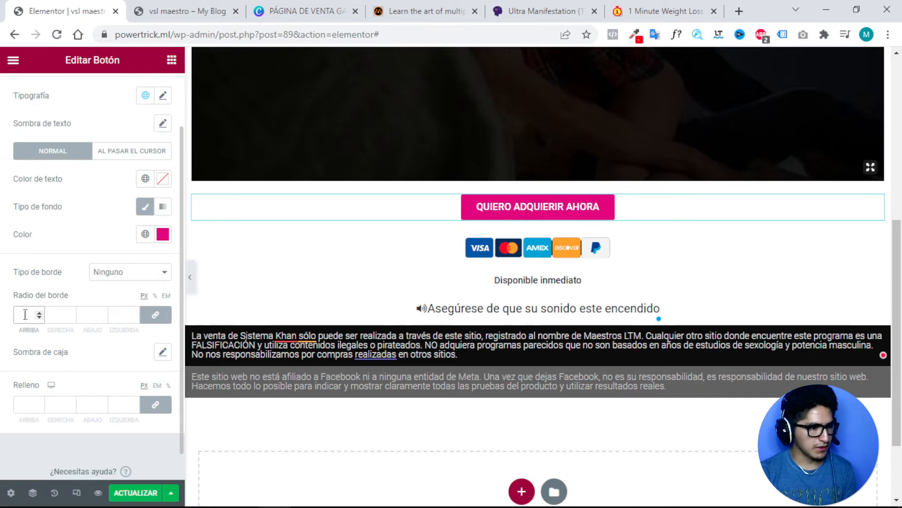
text(40)
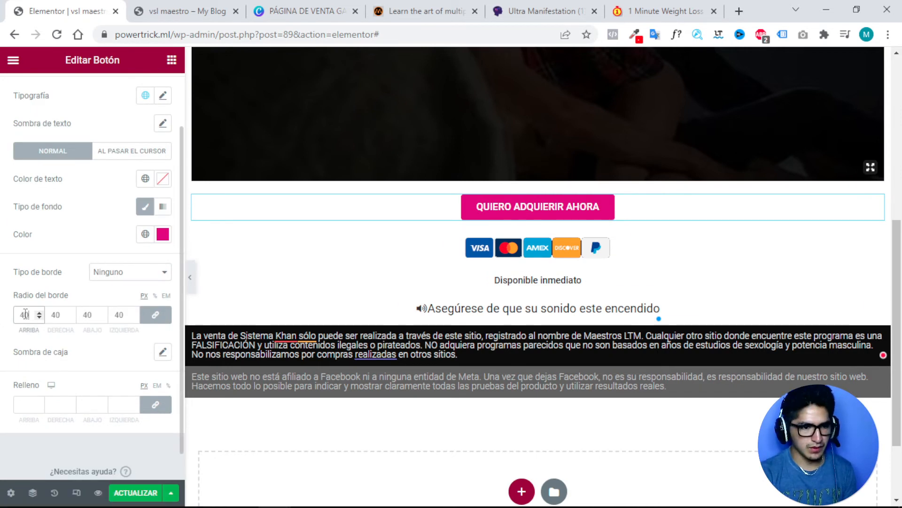
click(24, 405)
text(1)
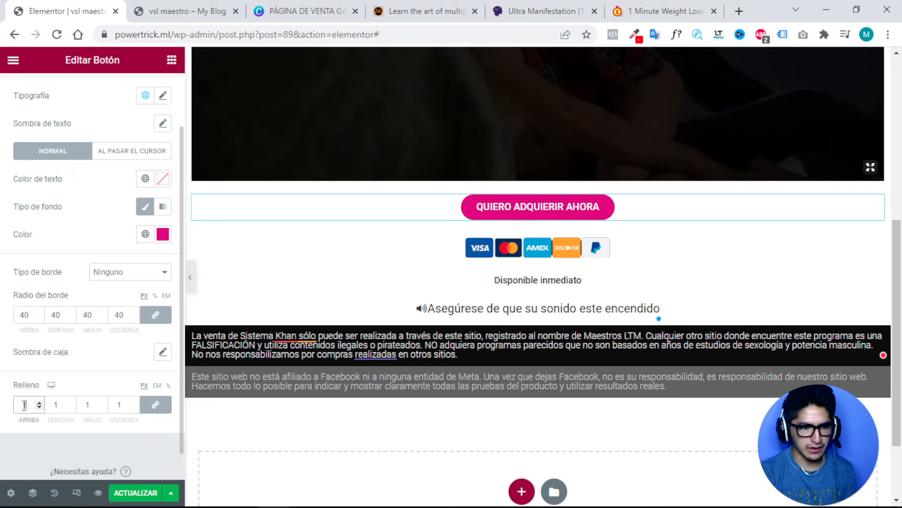
text(0)
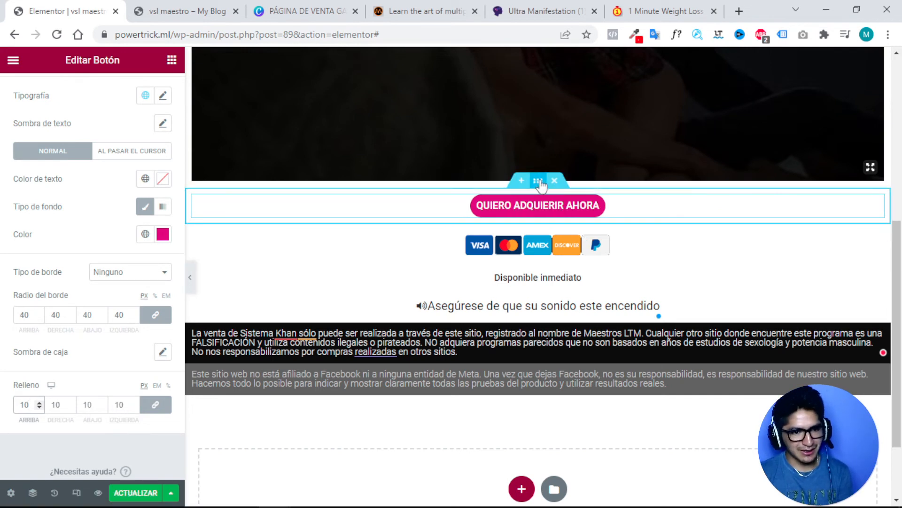
click(538, 181)
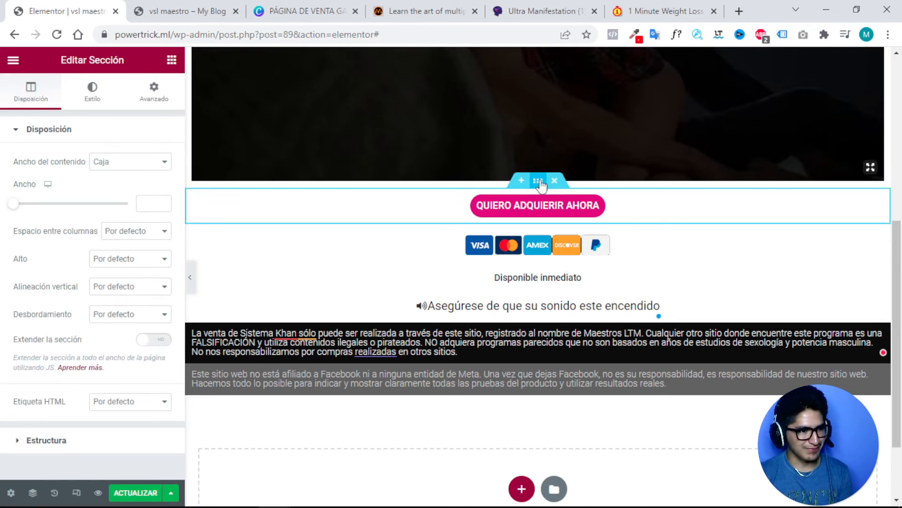
Give the buy-button section a classic light pink #DDC2C2 background and move the payment-cards image into it.
click(93, 100)
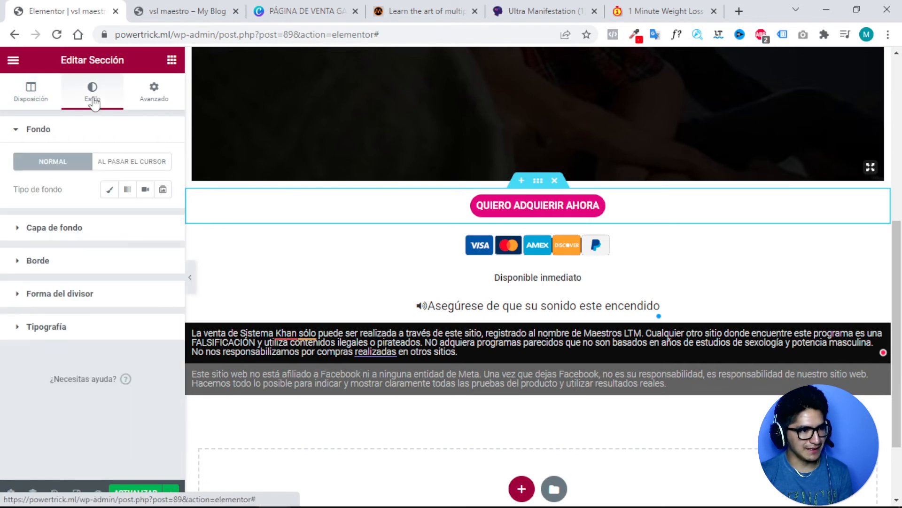
click(110, 189)
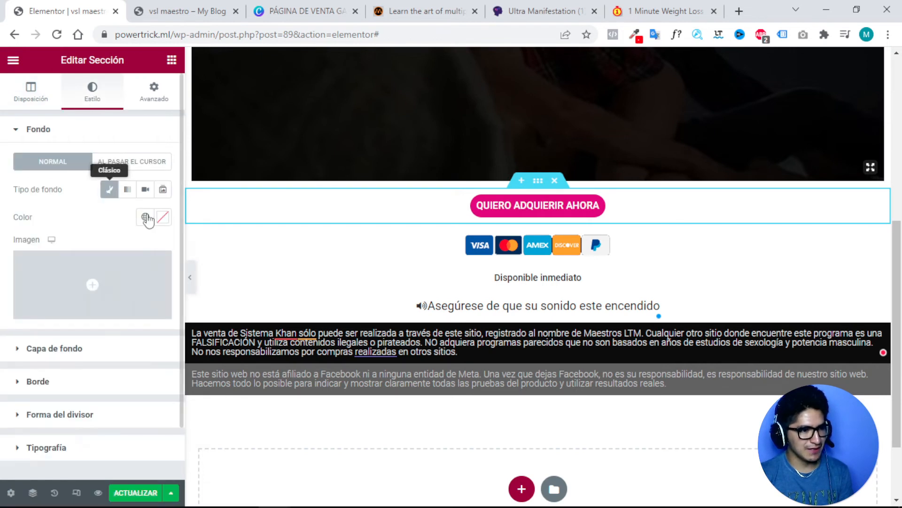
click(162, 216)
mouse_move(165, 281)
mouse_down()
mouse_move(137, 292)
mouse_move(111, 281)
mouse_up()
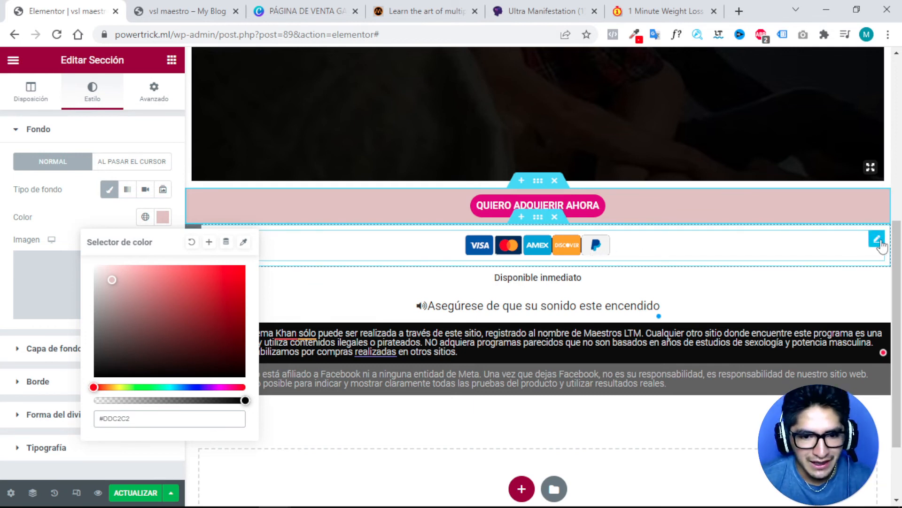
drag(877, 239, 826, 216)
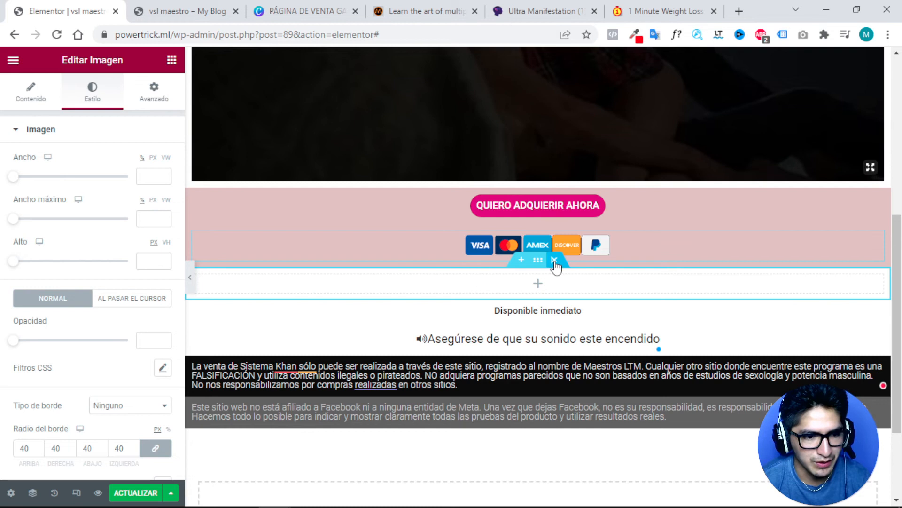
Delete the leftover empty section and move 'Disponible inmediato' into the pink section, then view the weight-loss sales page.
click(555, 261)
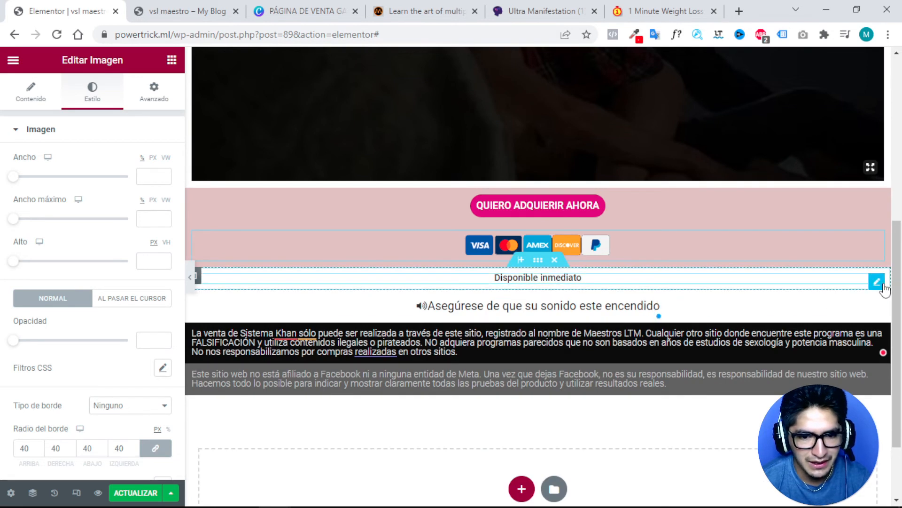
drag(882, 286, 703, 188)
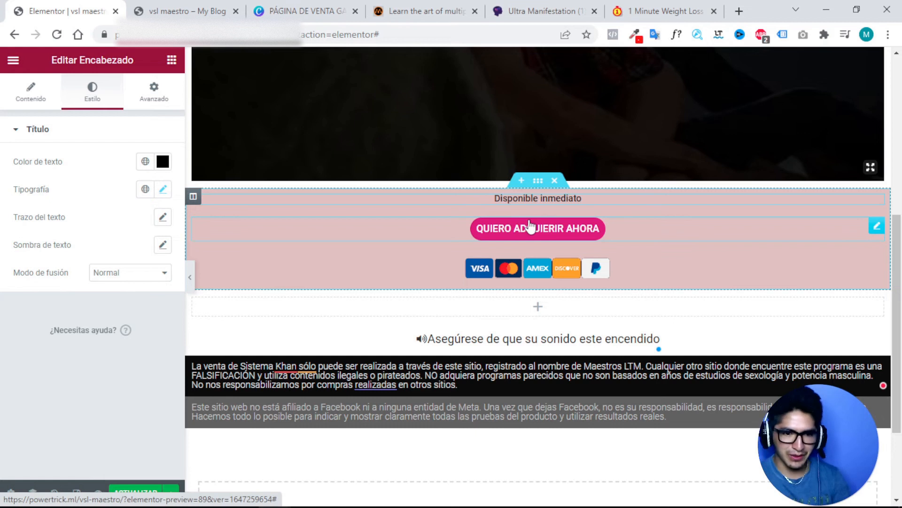
click(646, 4)
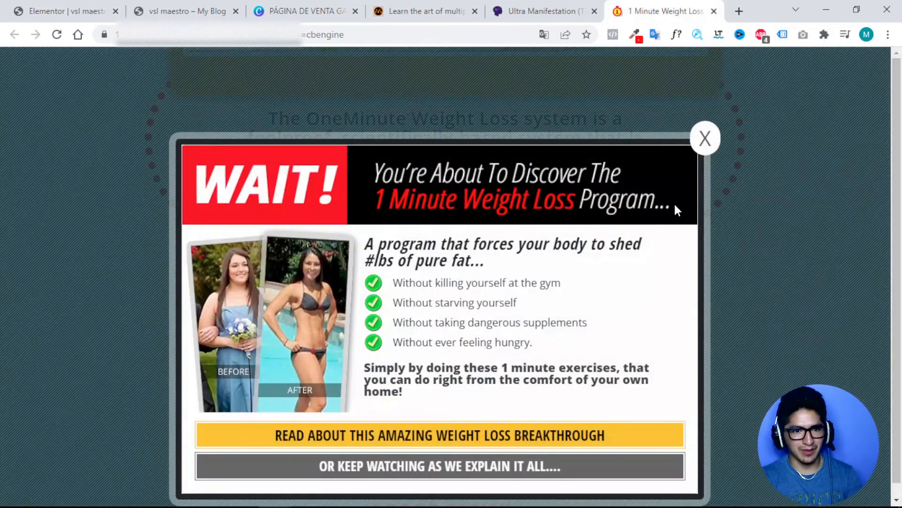
Close the WAIT! popup on the sales page and scroll down to the guarantee text.
click(705, 137)
scroll(503, 198, up, 2)
scroll(503, 193, up, 1)
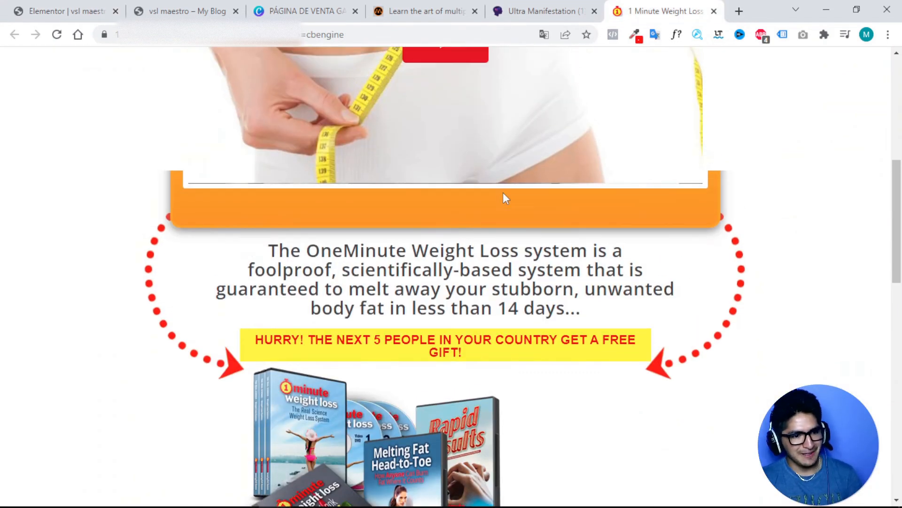
scroll(388, 275, down, 3)
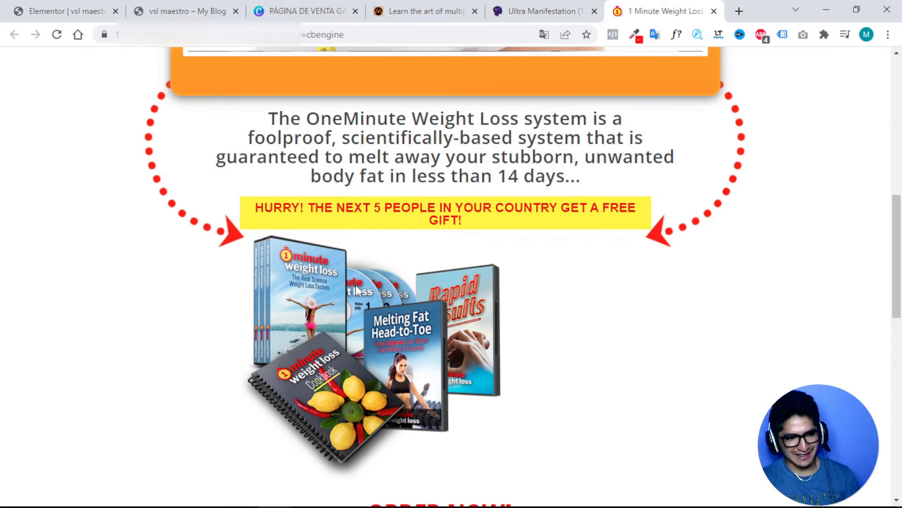
scroll(355, 284, down, 4)
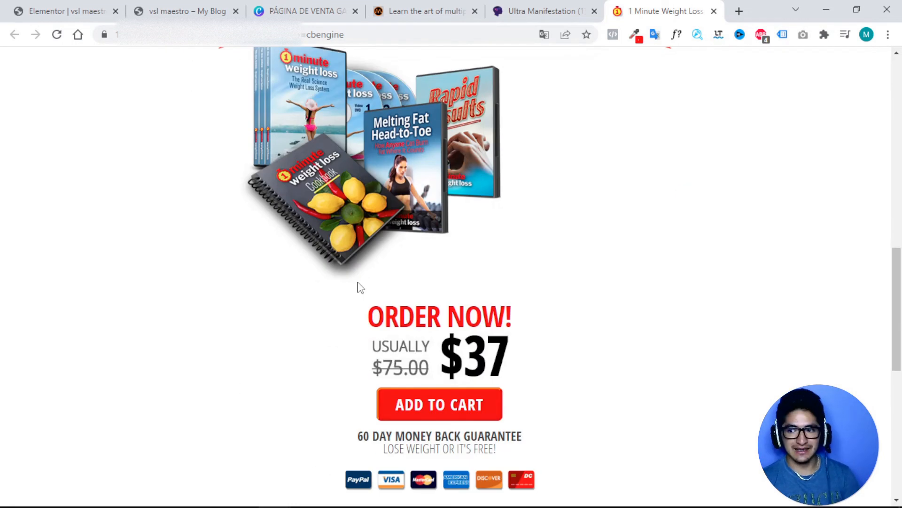
scroll(360, 285, up, 3)
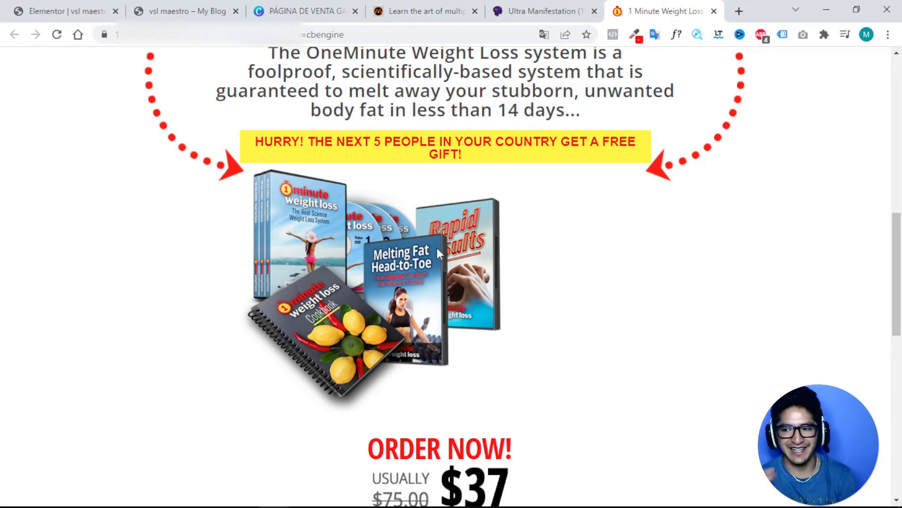
mouse_move(202, 41)
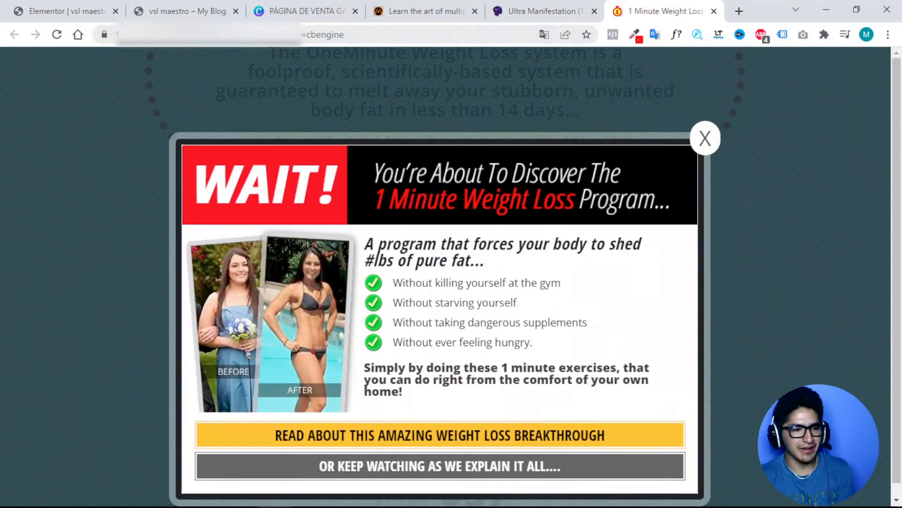
click(706, 139)
scroll(553, 243, down, 4)
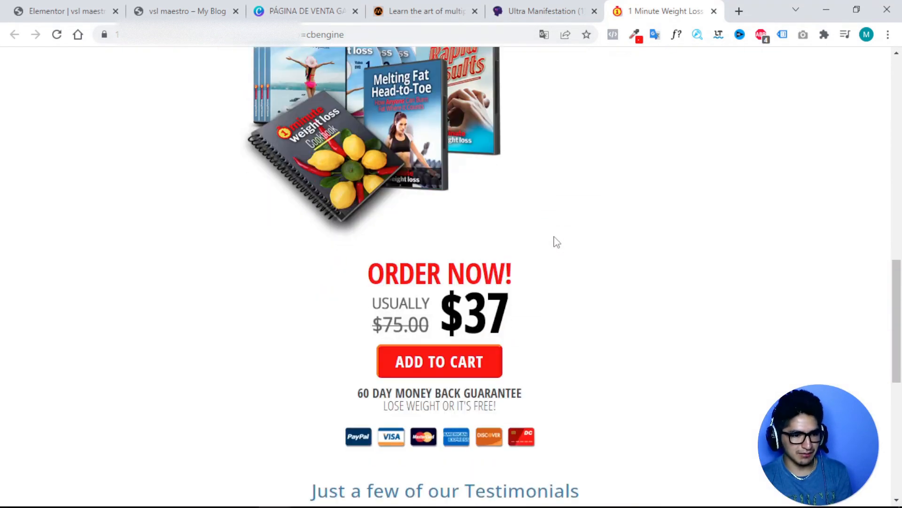
Translate the weight-loss sales page into Spanish with Traducir a español.
drag(509, 387, 358, 369)
right_click(394, 375)
right_click(624, 225)
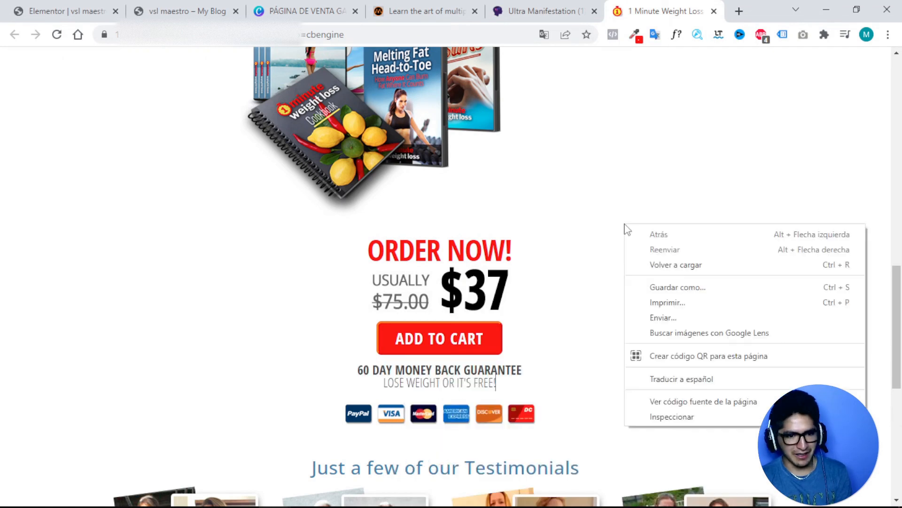
click(667, 378)
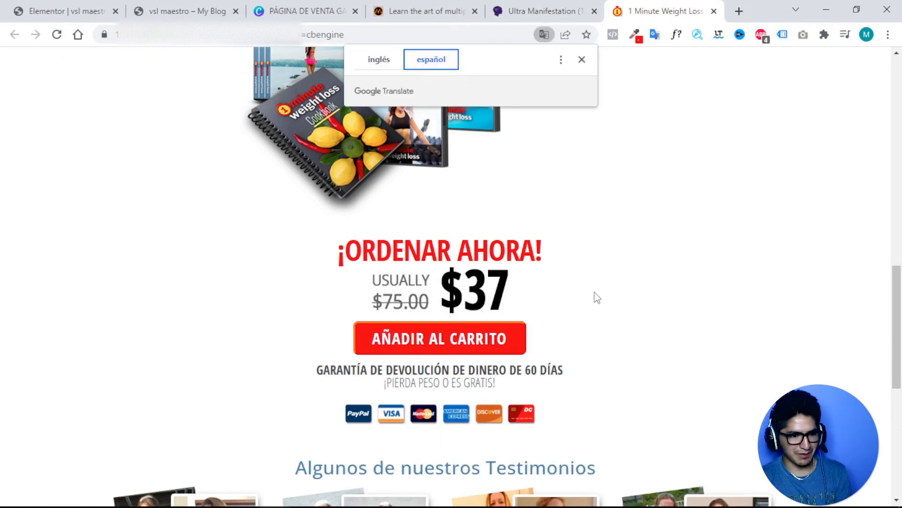
Copy the Spanish money-back guarantee text and go back to the Elementor editor.
scroll(503, 321, down, 1)
drag(509, 321, 320, 303)
right_click(344, 303)
click(385, 314)
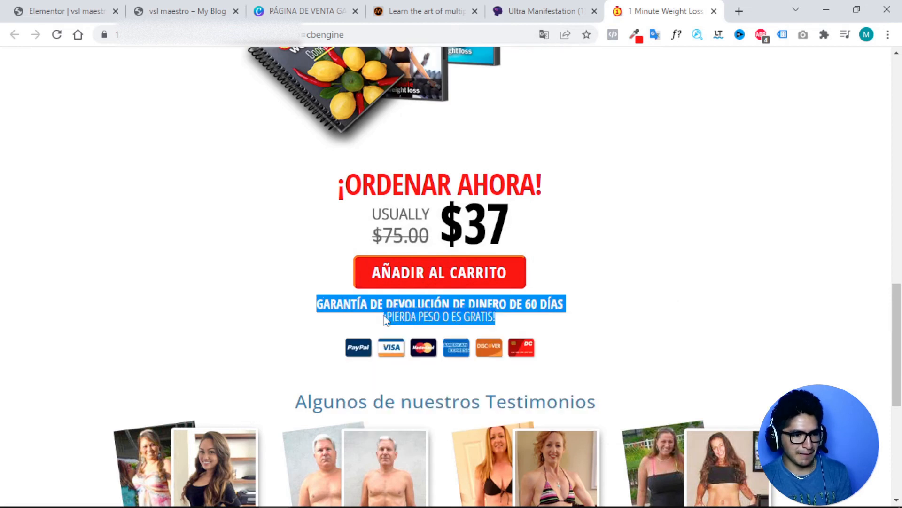
click(73, 6)
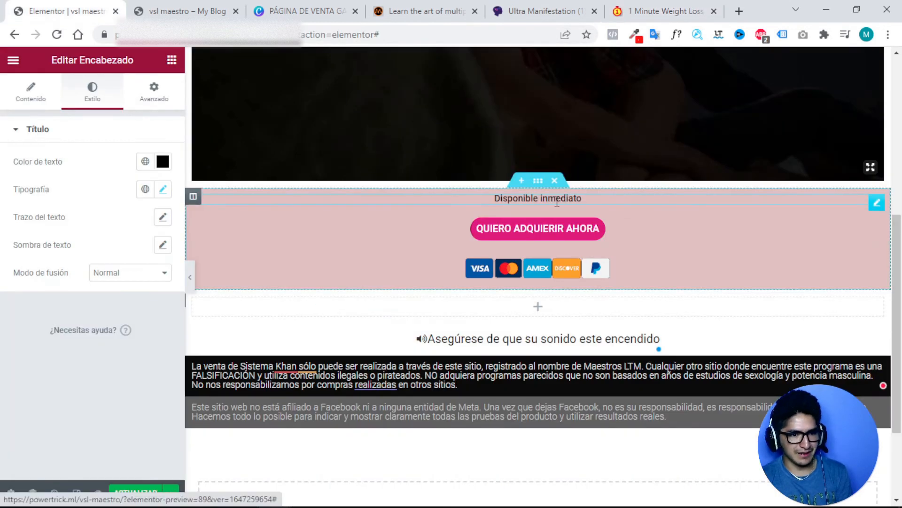
Duplicate the Disponible inmediato heading and paste the Spanish guarantee text as its title.
right_click(878, 207)
click(825, 233)
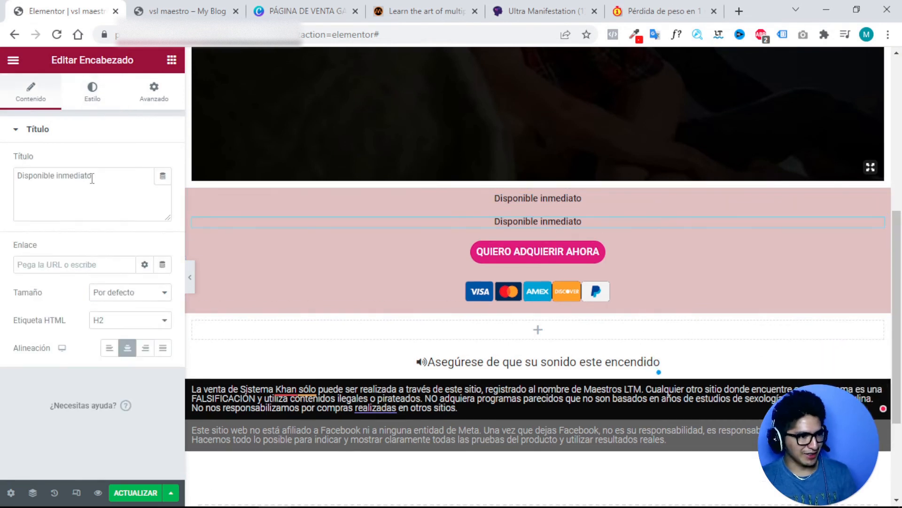
drag(92, 178, 4, 172)
key(ctrl+v)
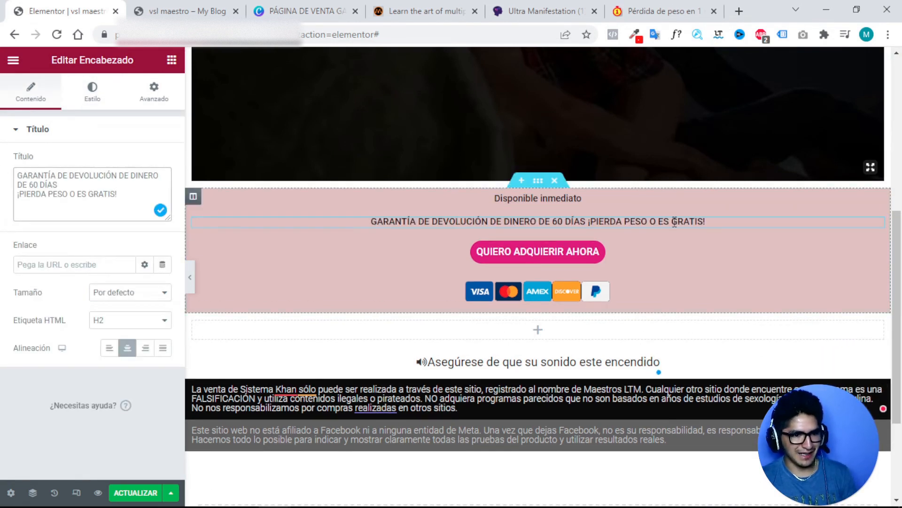
Put the guarantee heading above the buy button and Disponible inmediato below the card icons.
drag(878, 224, 843, 243)
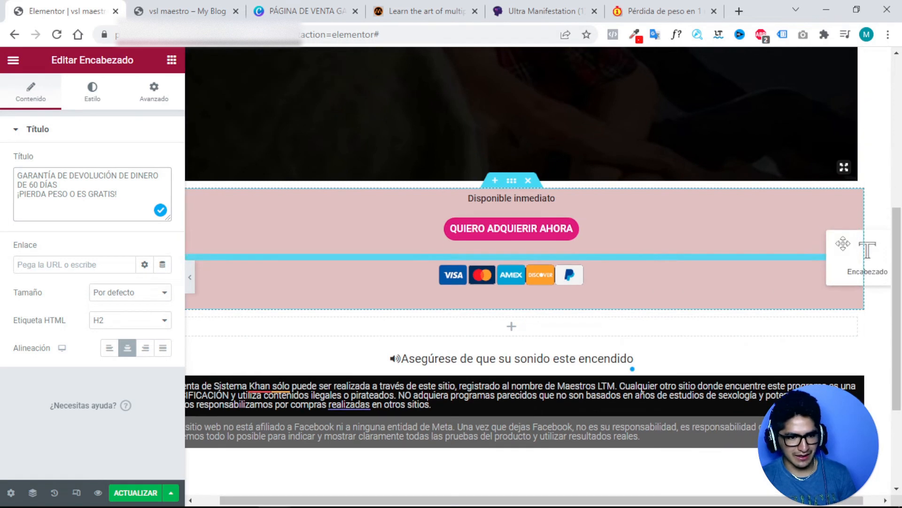
drag(843, 243, 843, 243)
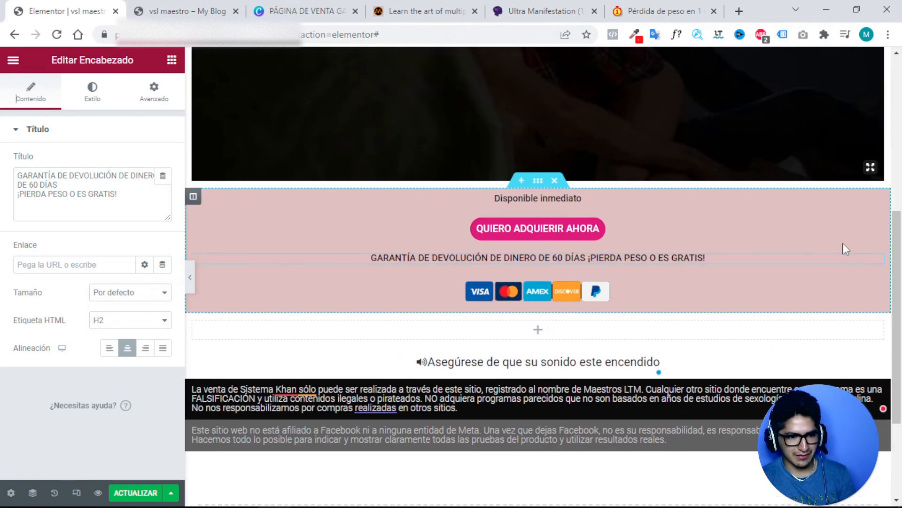
mouse_move(880, 261)
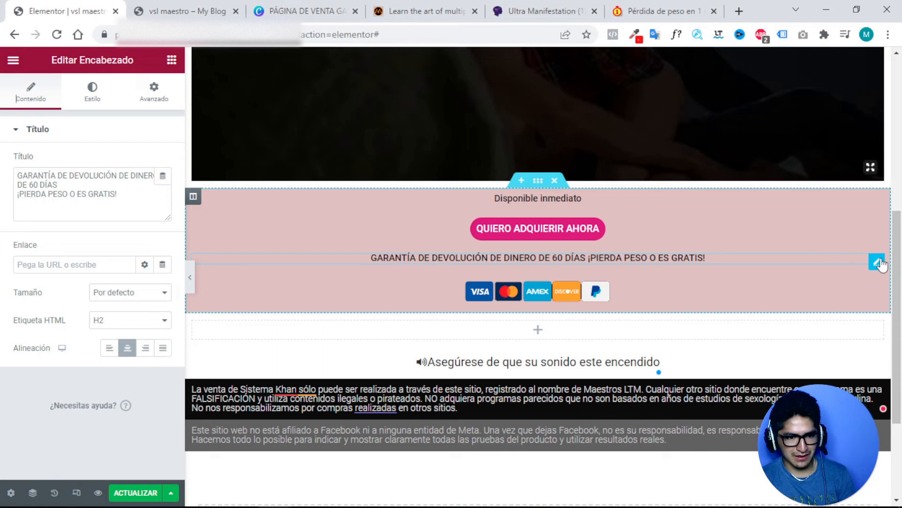
drag(877, 261, 825, 205)
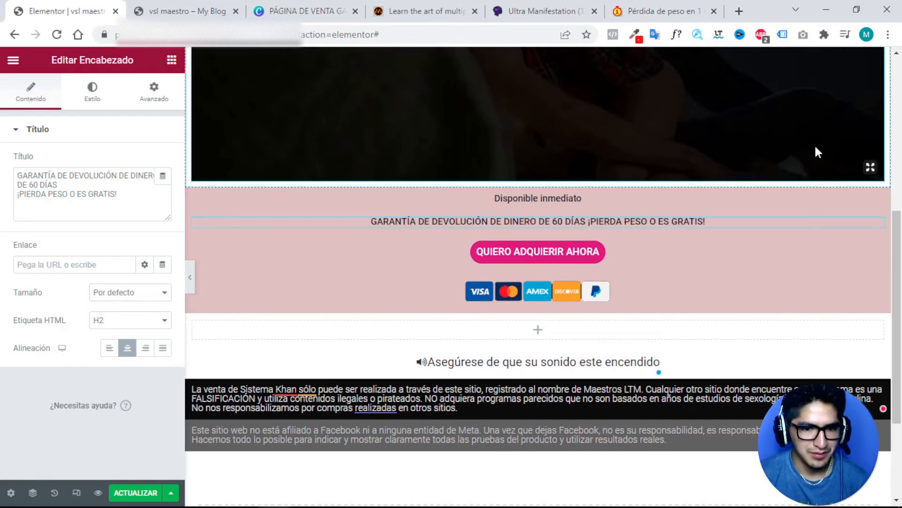
drag(877, 206, 819, 279)
Close the WAIT! popup on the translated sales page and scroll to the yellow banner.
click(650, 11)
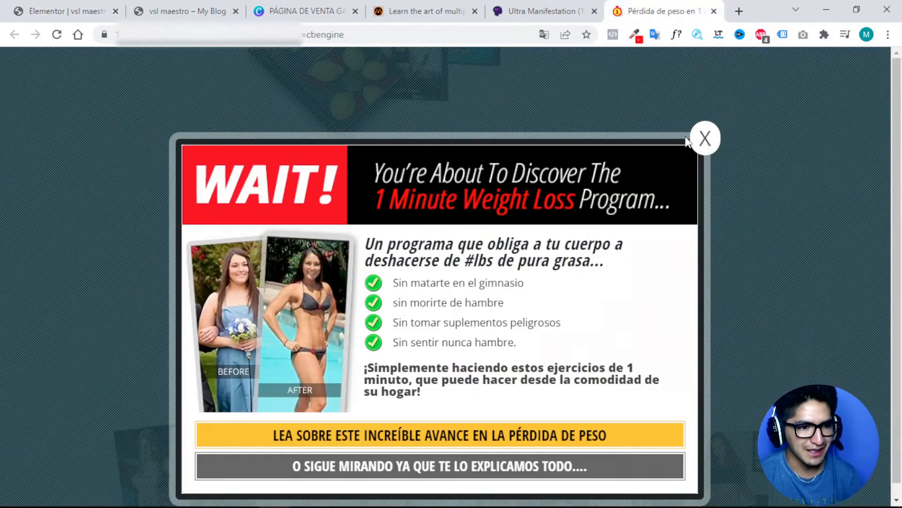
click(709, 137)
scroll(627, 207, down, 5)
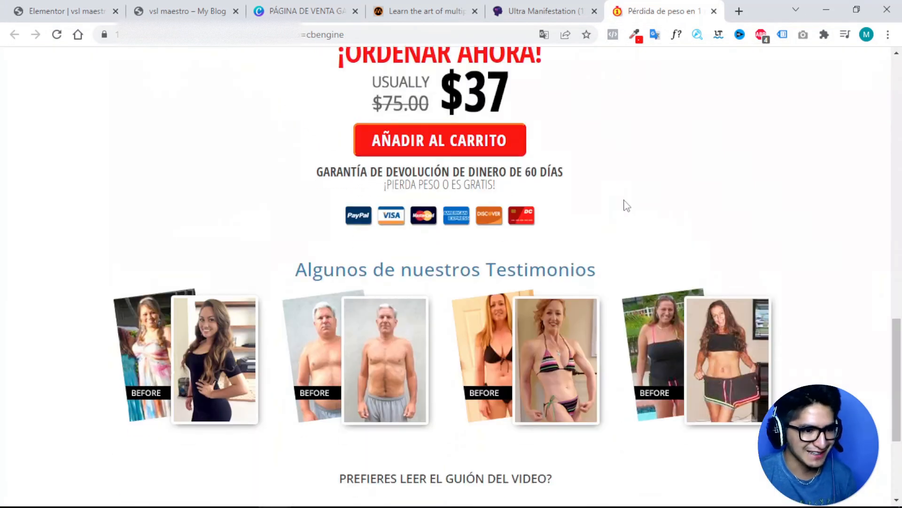
scroll(592, 202, down, 1)
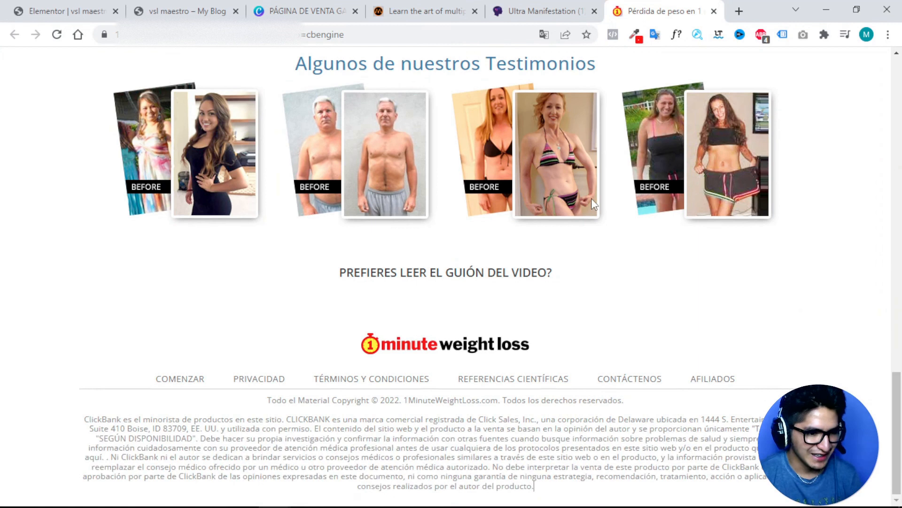
scroll(593, 203, up, 18)
scroll(593, 203, down, 4)
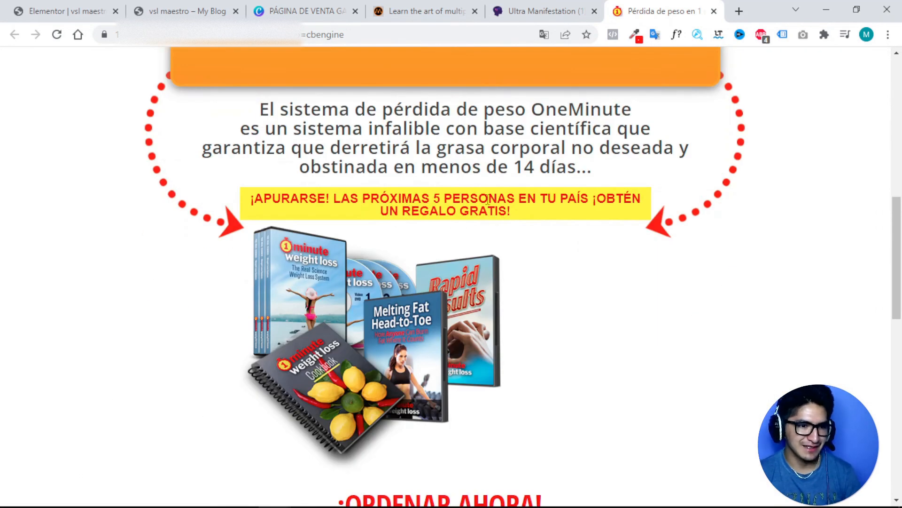
Copy the ¡APURARSE! banner text and go back to the Elementor editor.
drag(523, 207, 250, 202)
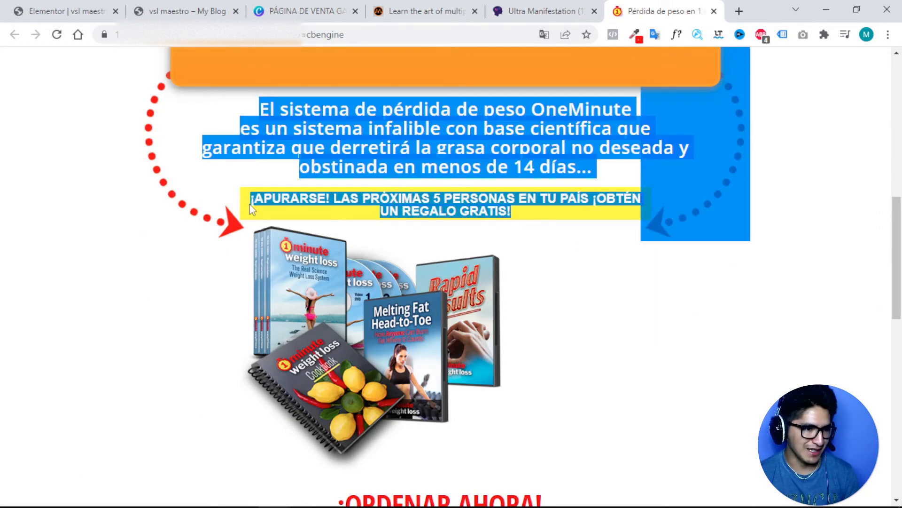
double_click(301, 199)
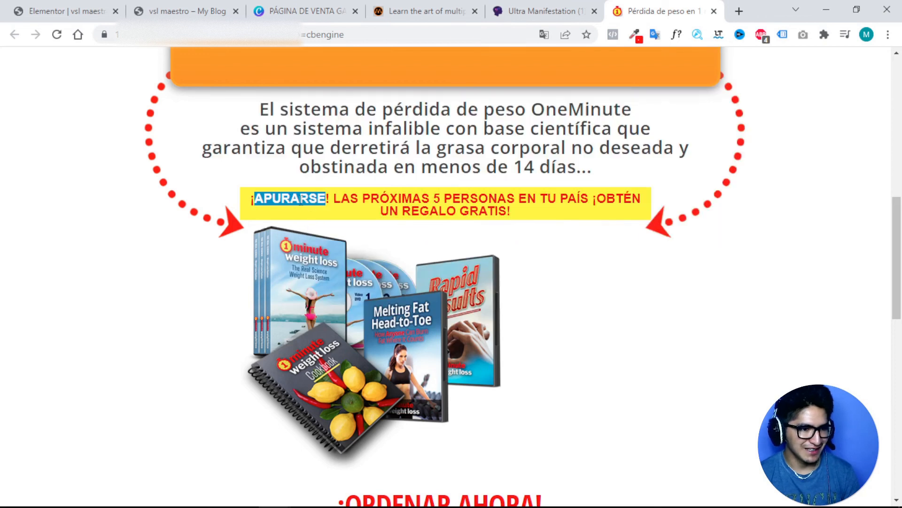
drag(253, 200, 512, 215)
right_click(490, 200)
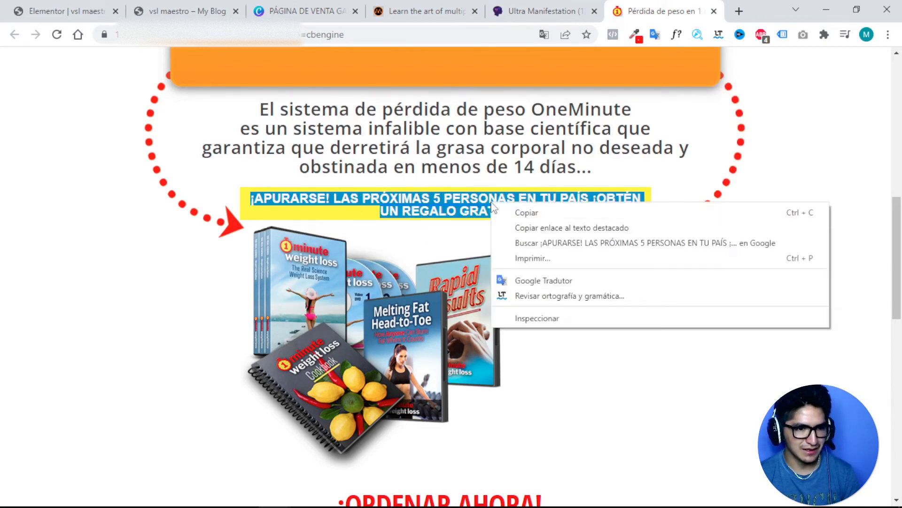
click(508, 212)
click(75, 11)
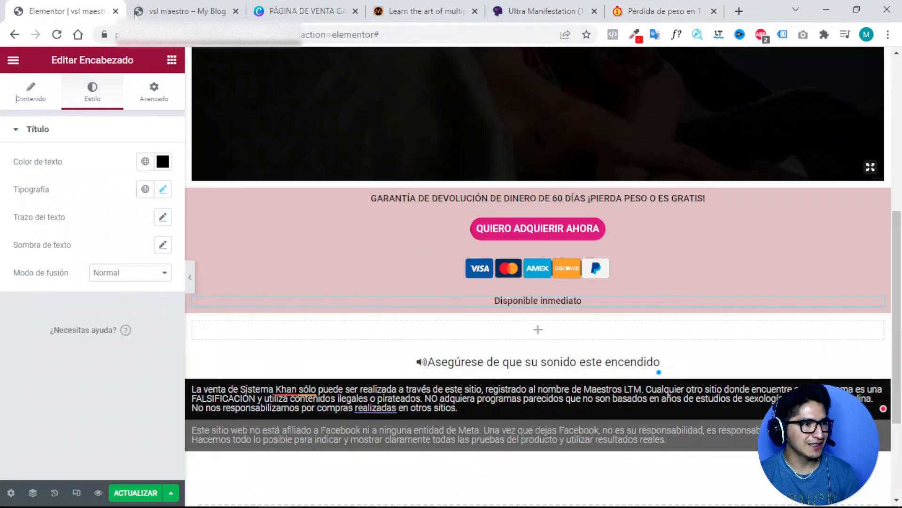
Replace the Disponible inmediato title with the pasted ¡APURARSE! free-gift banner text.
double_click(526, 299)
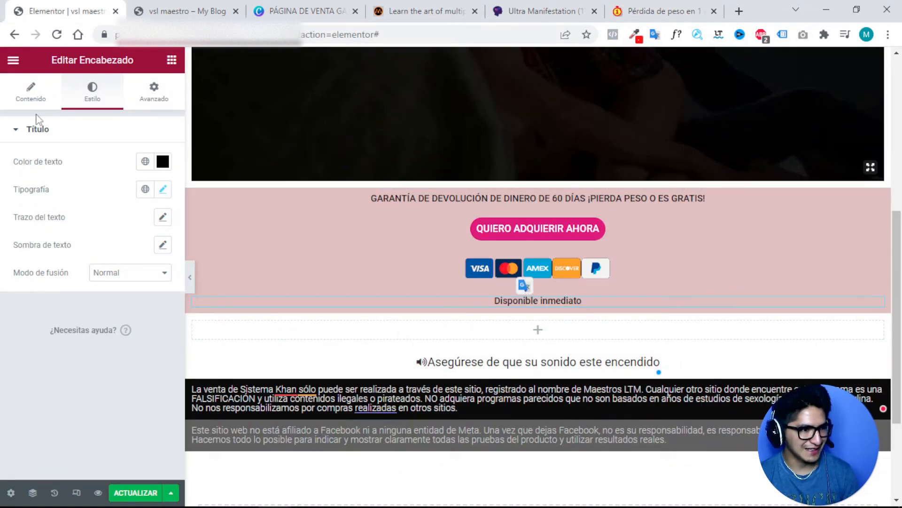
click(31, 96)
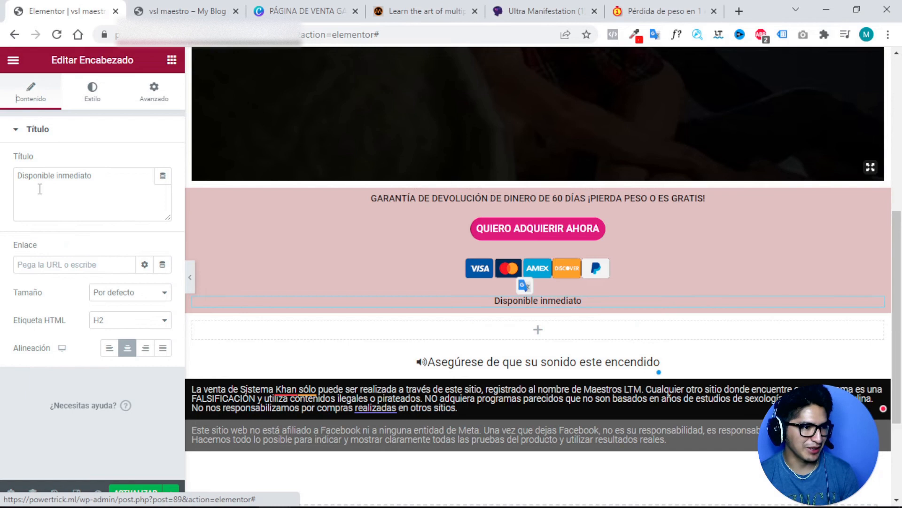
triple_click(73, 174)
key(ctrl+v)
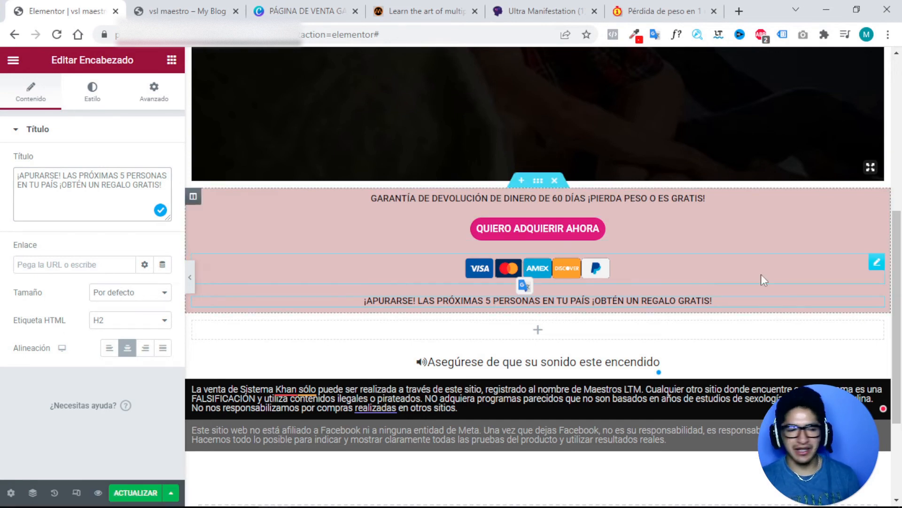
scroll(545, 291, down, 3)
scroll(544, 291, up, 3)
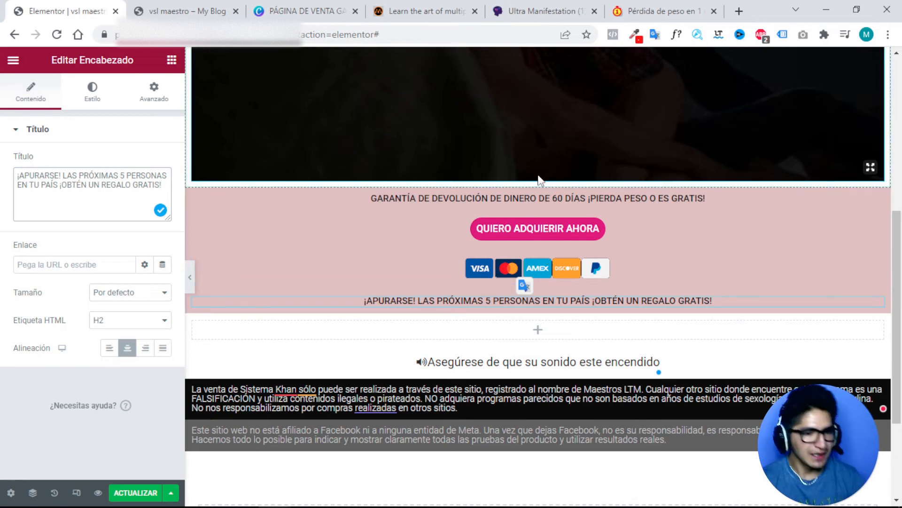
Close all the extra sales-page tabs so only the Elementor editor tab remains.
click(212, 13)
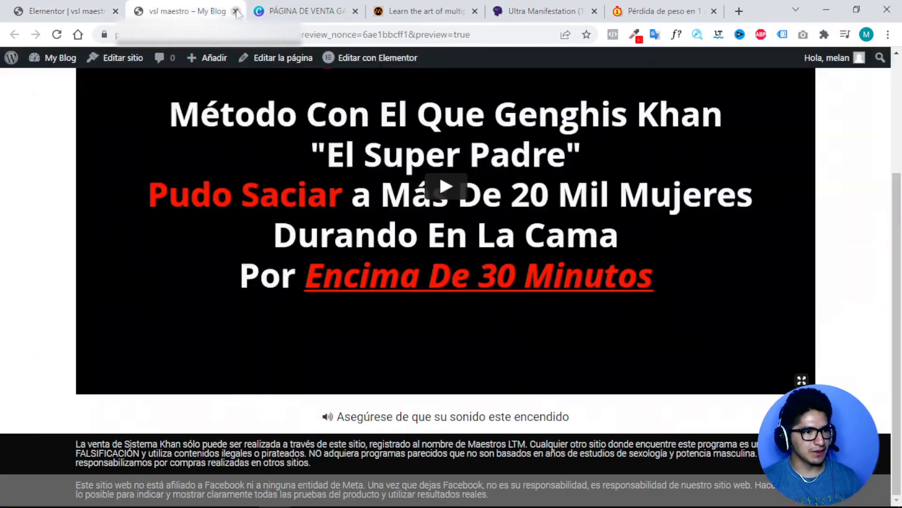
click(235, 11)
click(236, 12)
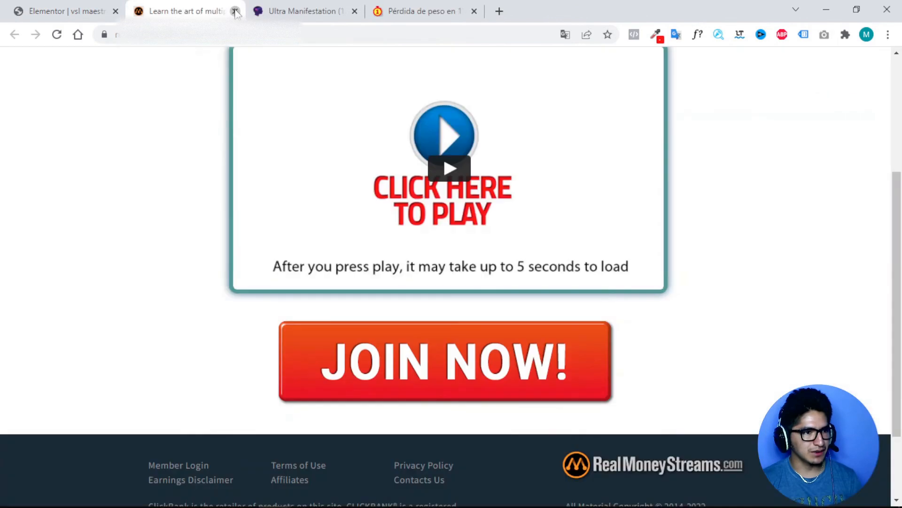
click(236, 12)
click(236, 12)
click(236, 11)
click(236, 11)
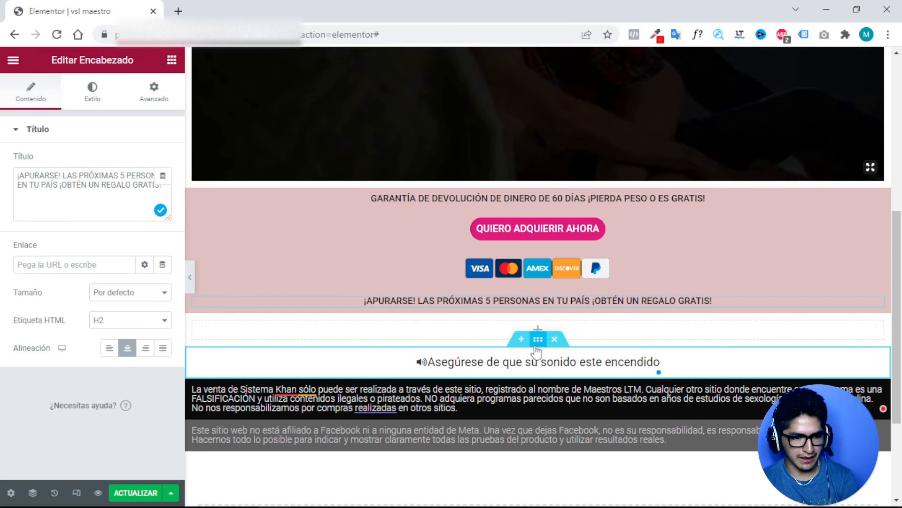
Move the sound notice above the pink section and give that section a Lento Fade In animation.
drag(538, 339, 546, 191)
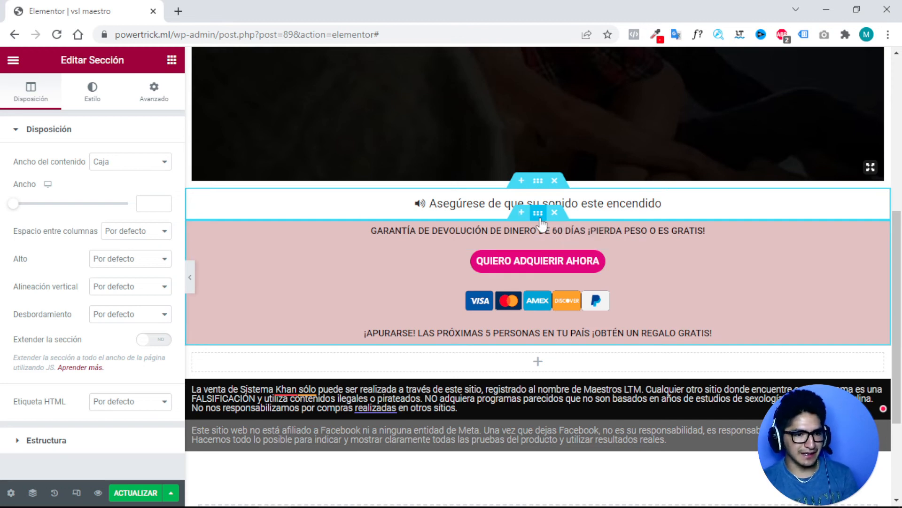
click(539, 217)
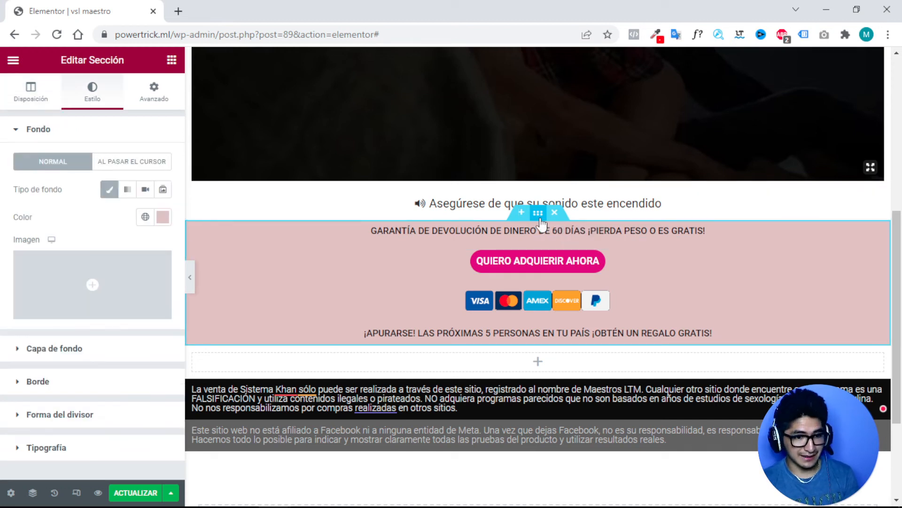
click(157, 101)
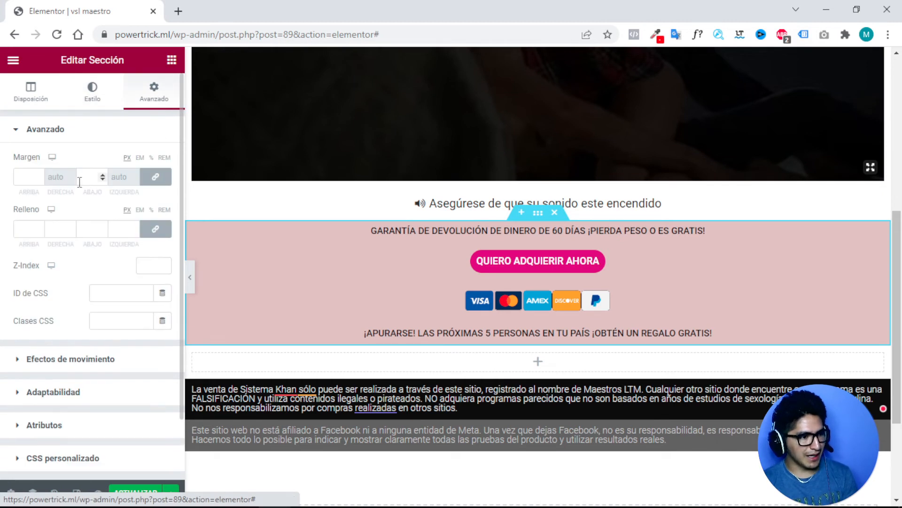
click(18, 137)
click(19, 164)
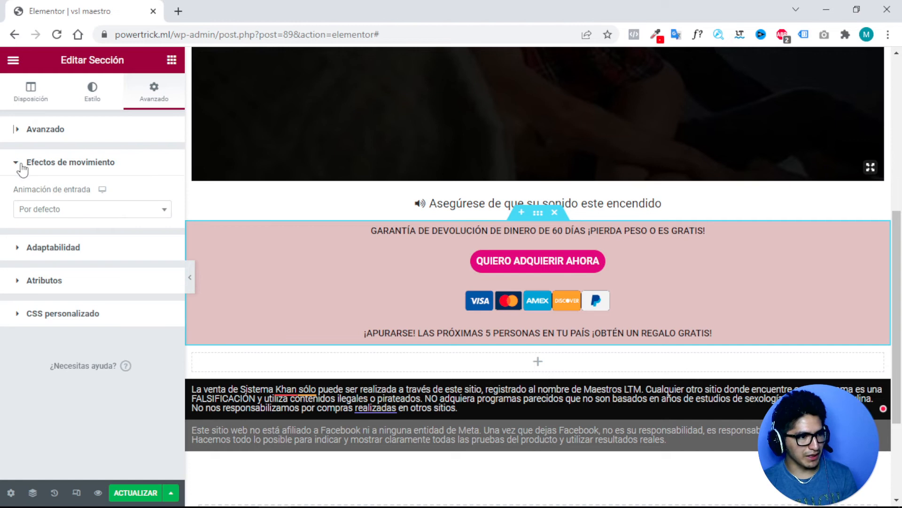
click(106, 210)
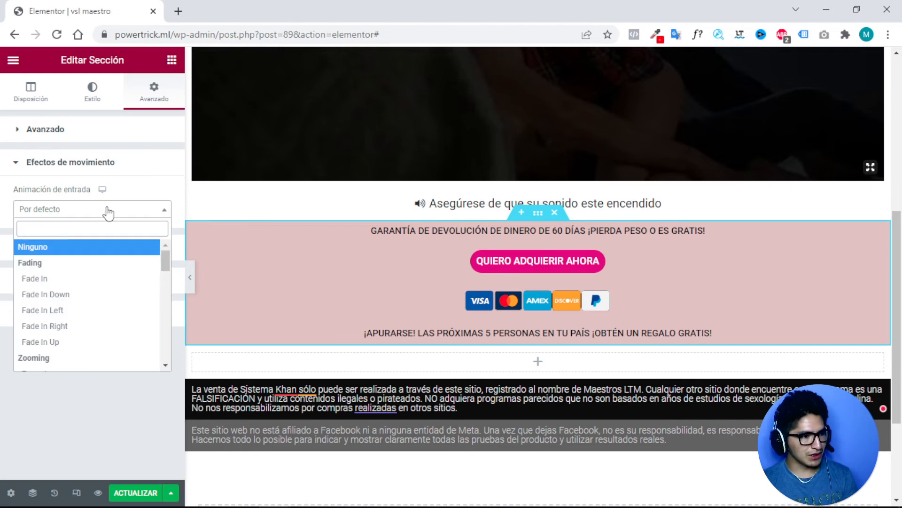
click(51, 281)
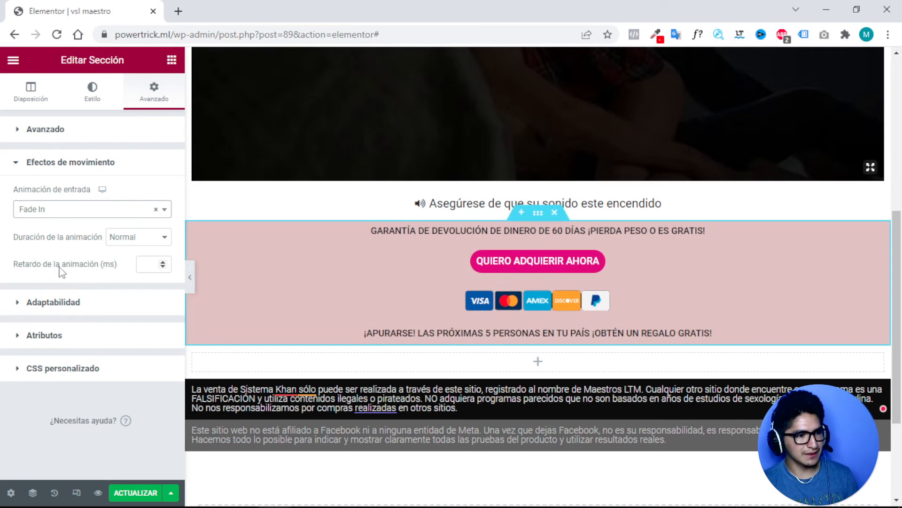
click(128, 241)
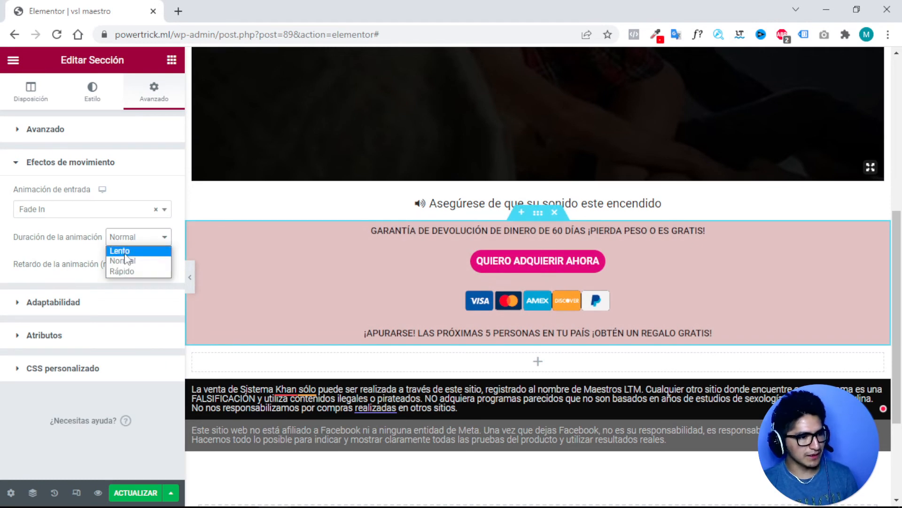
click(126, 251)
click(145, 264)
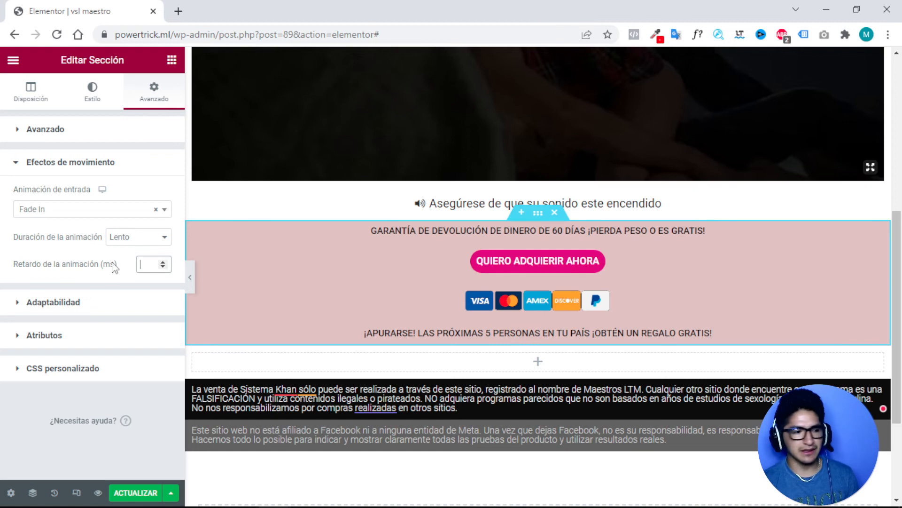
Search Google for 'minutos a milisegundos' in a new tab.
click(178, 11)
click(202, 31)
text(MINUtos a milisegundos)
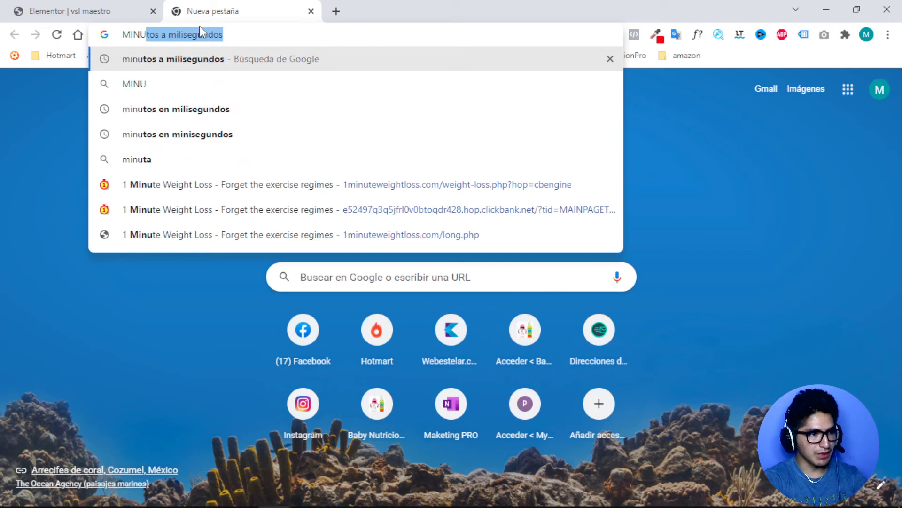
key(Return)
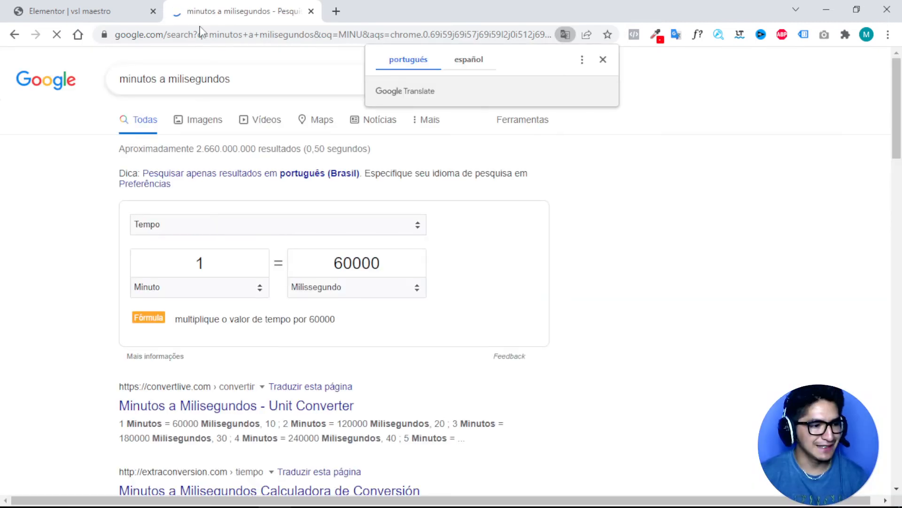
Change the converter's milliseconds value from 60000 to 10000 and copy it.
drag(352, 263, 328, 256)
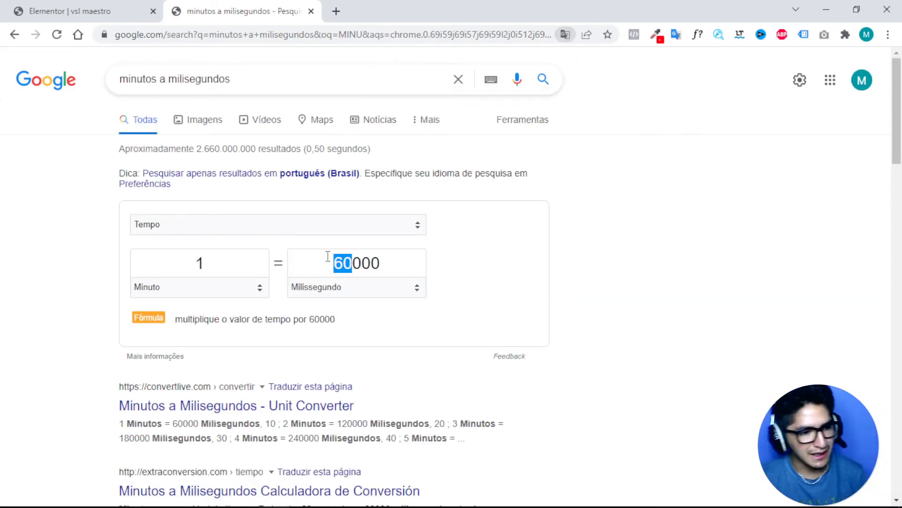
double_click(328, 256)
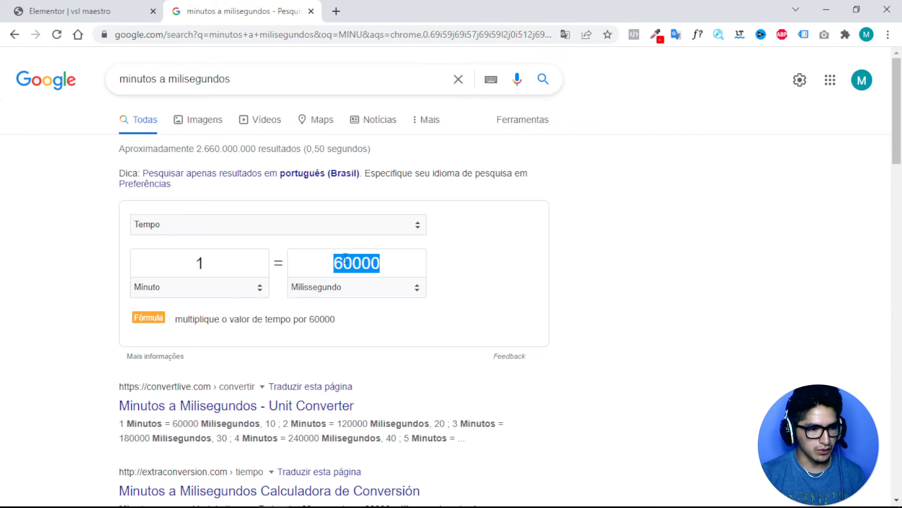
click(346, 261)
double_click(347, 263)
click(348, 265)
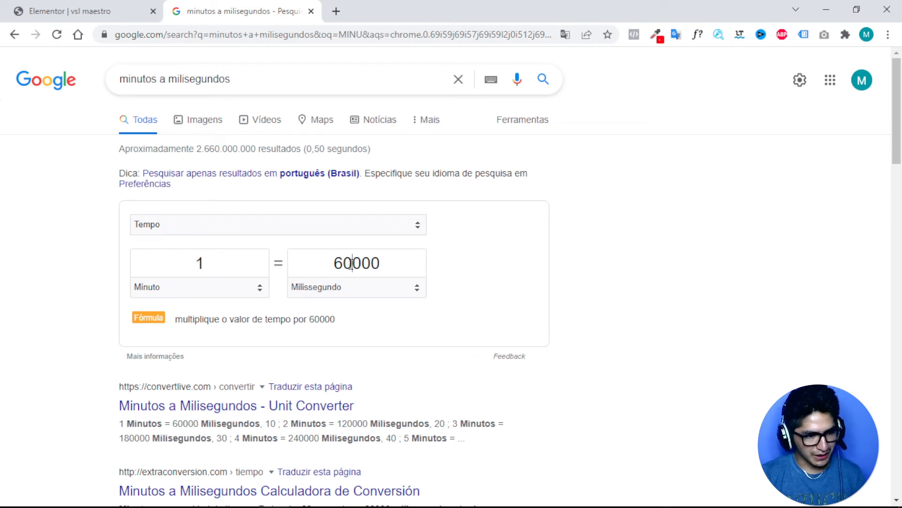
drag(352, 263, 332, 261)
double_click(332, 261)
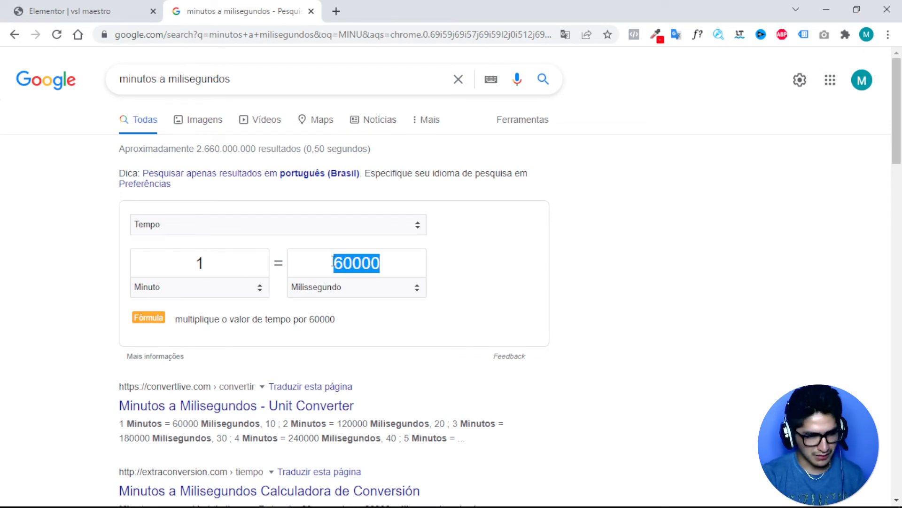
click(352, 261)
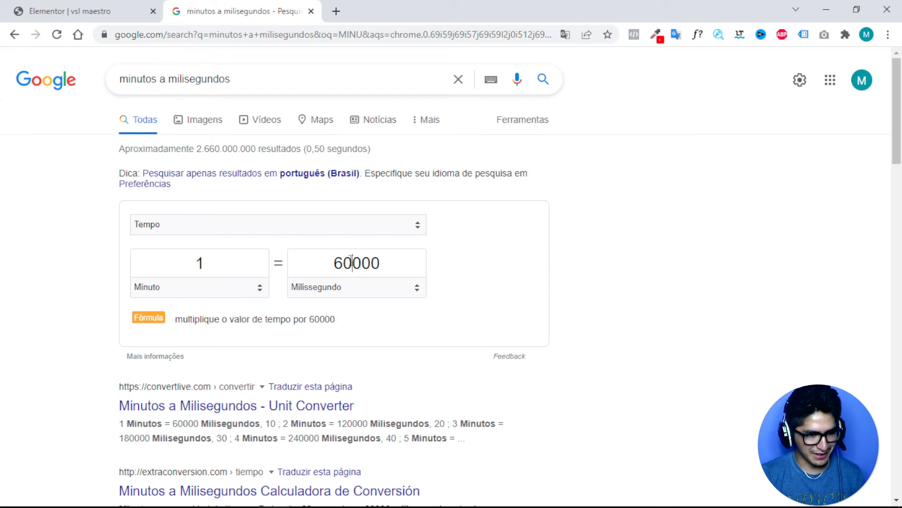
double_click(343, 262)
key(End)
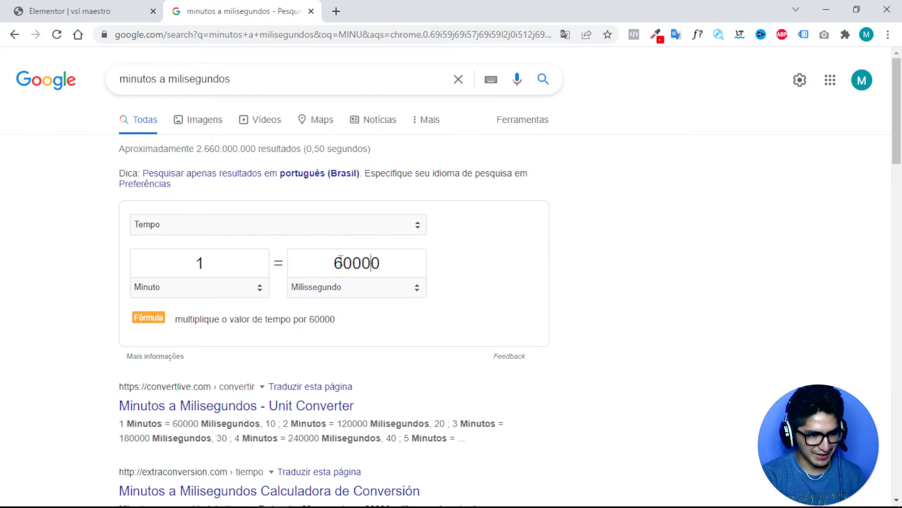
key(BackSpace)
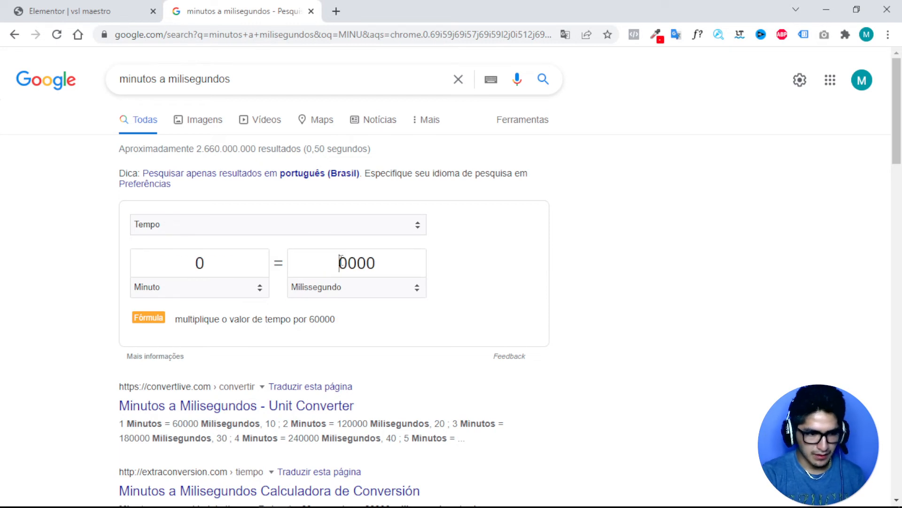
text(1)
double_click(340, 261)
key(ctrl+c)
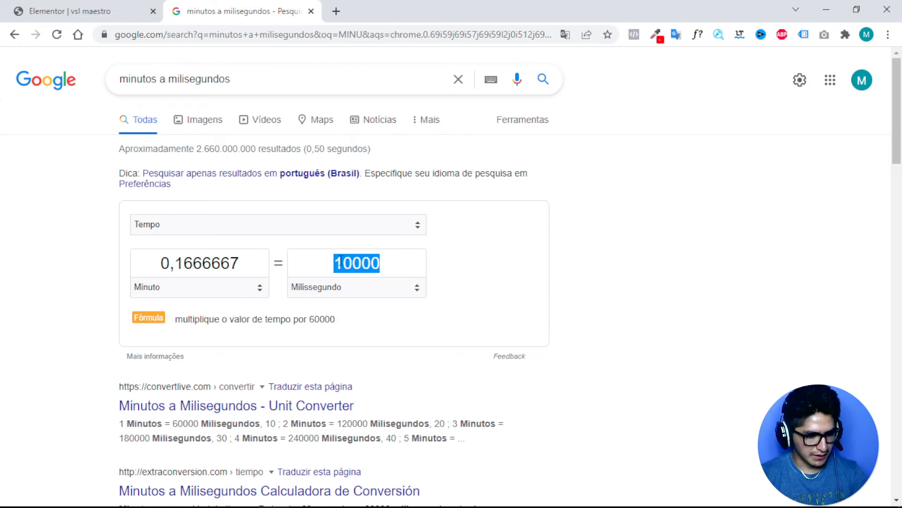
click(114, 13)
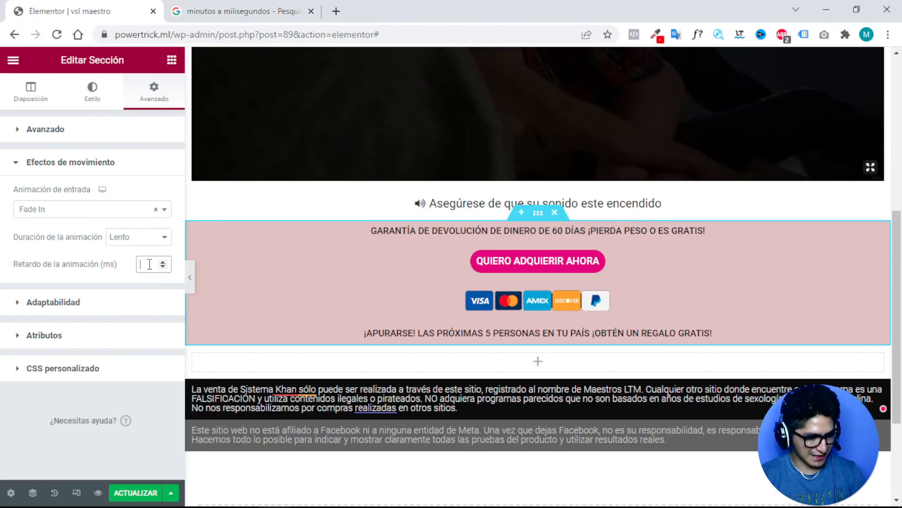
Set the section's animation delay to 10000 ms, save with ACTUALIZAR, and preview the delayed reveal.
key(ctrl+v)
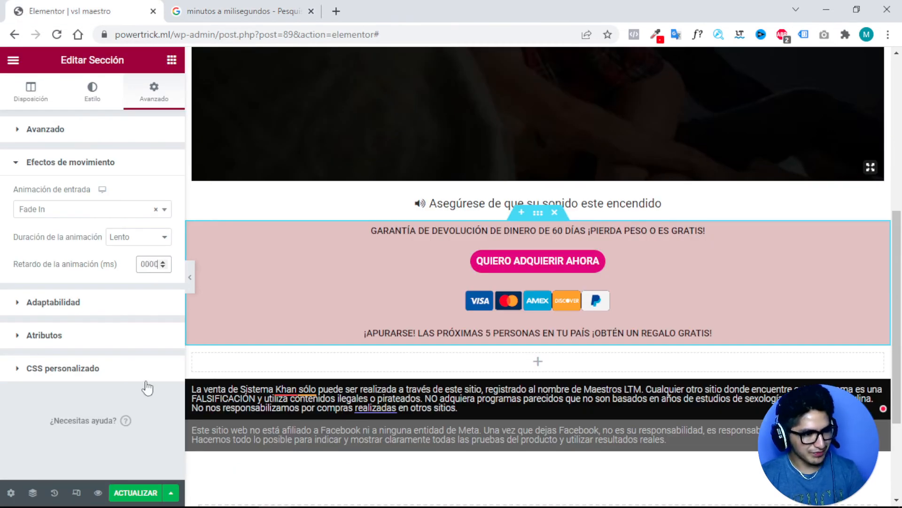
click(134, 493)
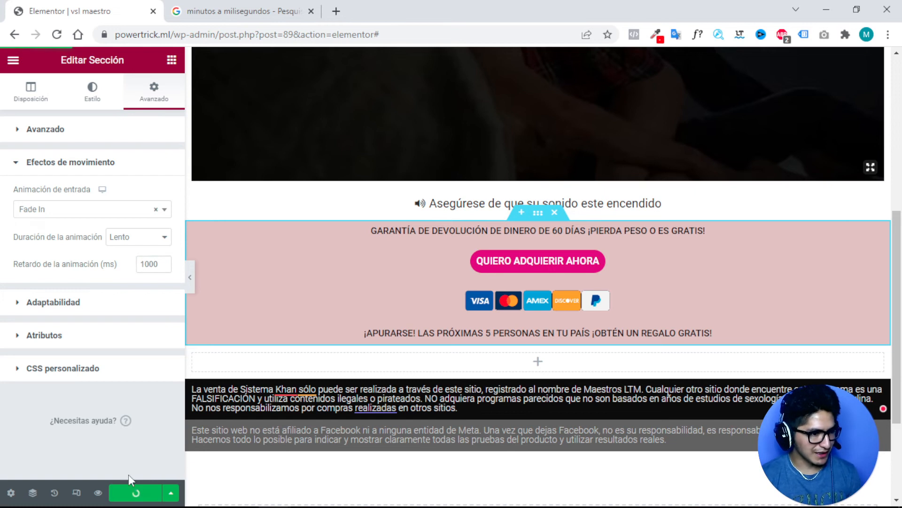
click(98, 492)
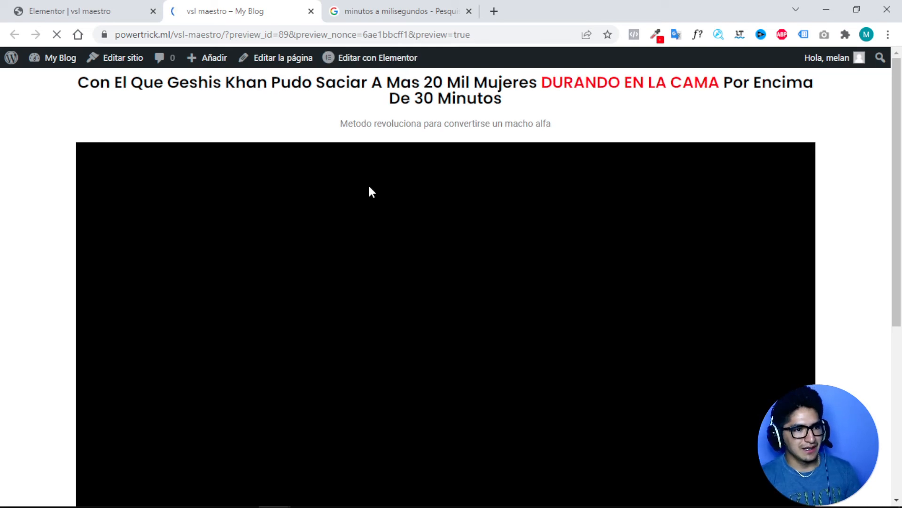
scroll(369, 188, down, 1)
scroll(371, 192, down, 4)
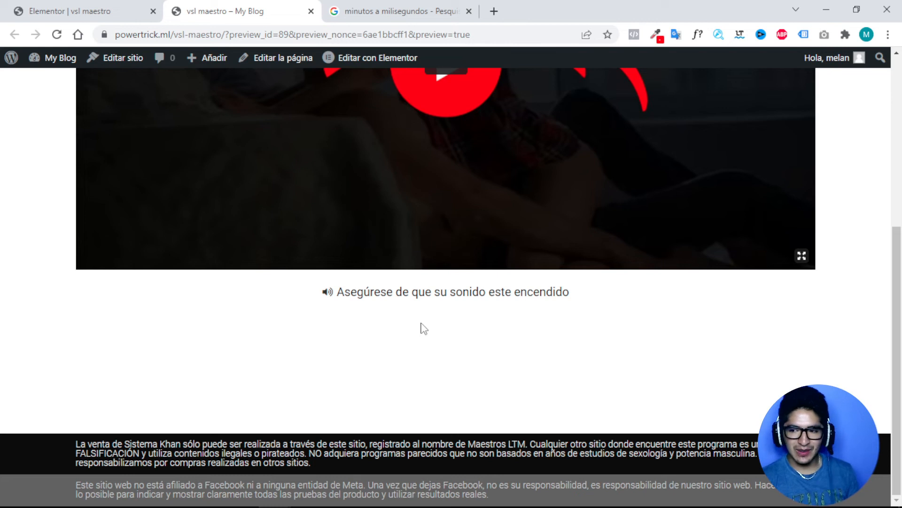
scroll(424, 327, up, 1)
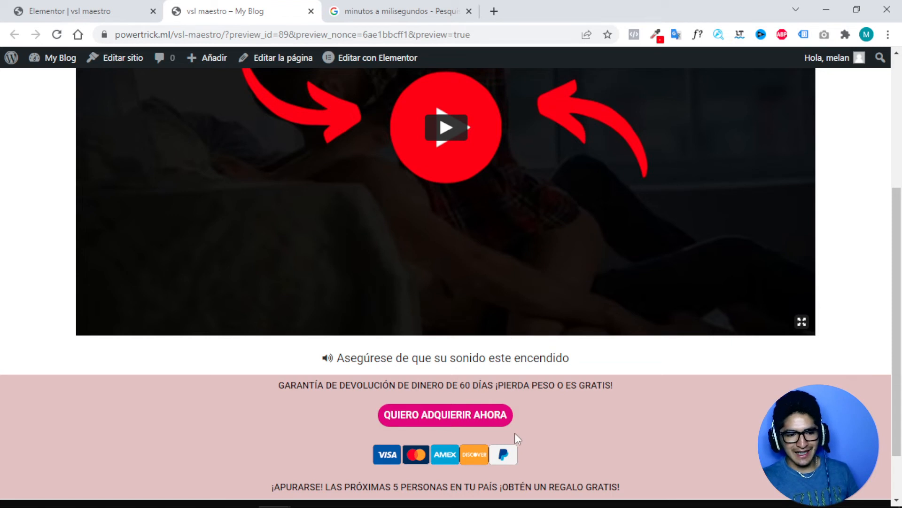
scroll(492, 395, down, 1)
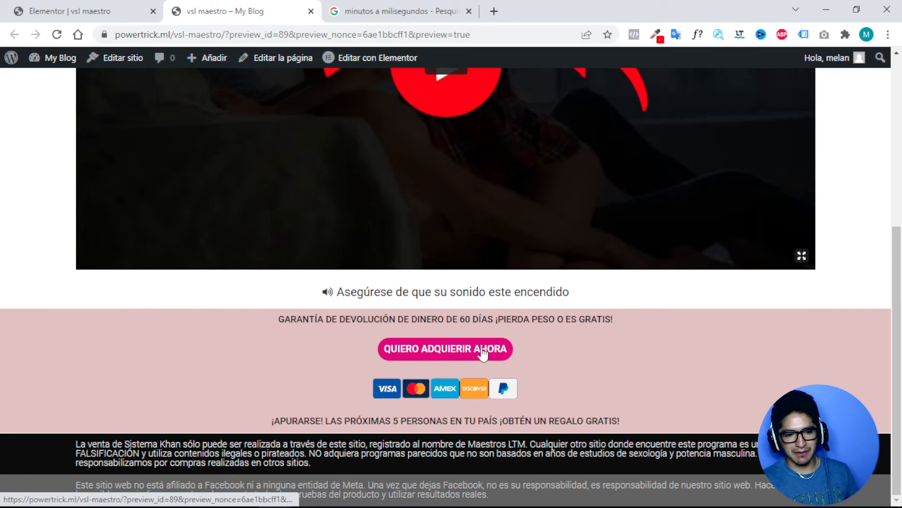
click(381, 9)
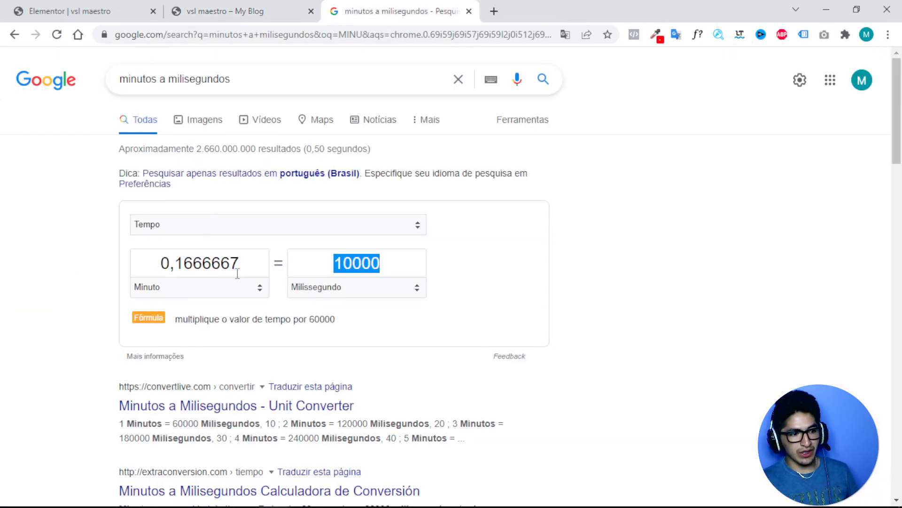
Convert 11 minutes to 660000 milliseconds in the converter and copy the result.
double_click(200, 263)
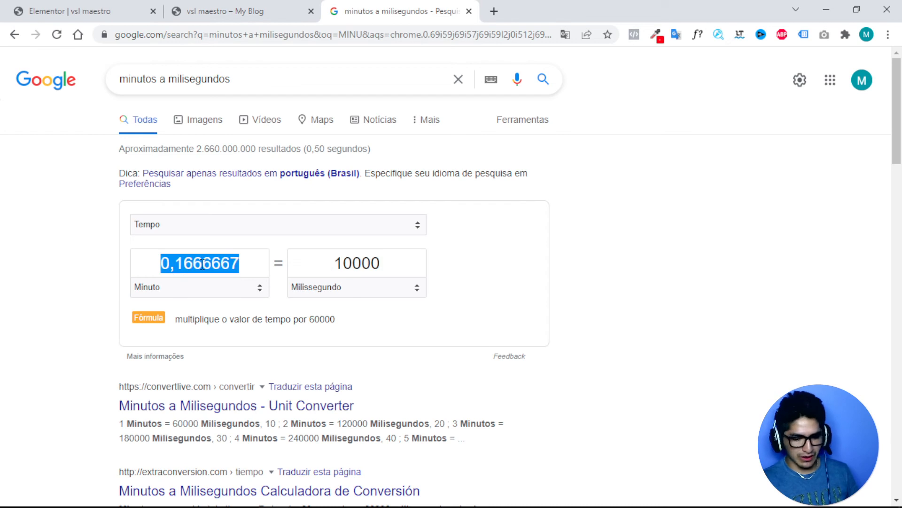
text(11)
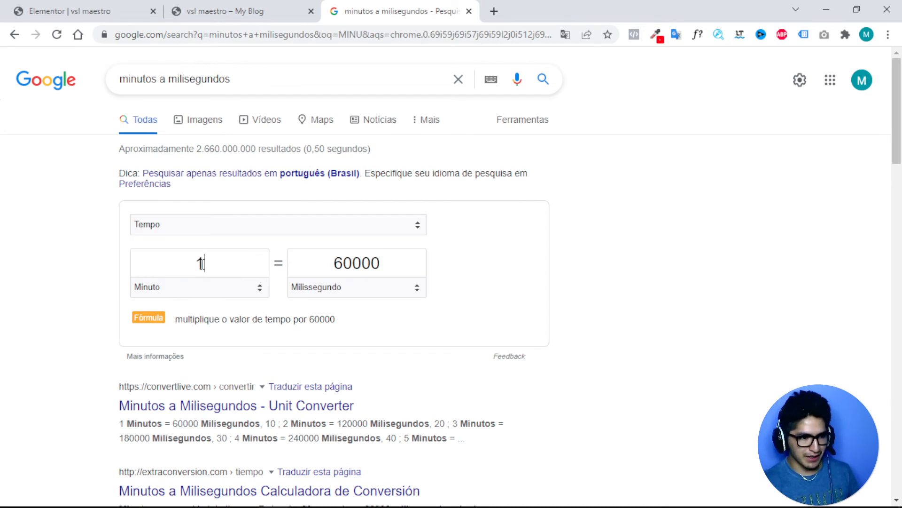
double_click(351, 262)
click(352, 262)
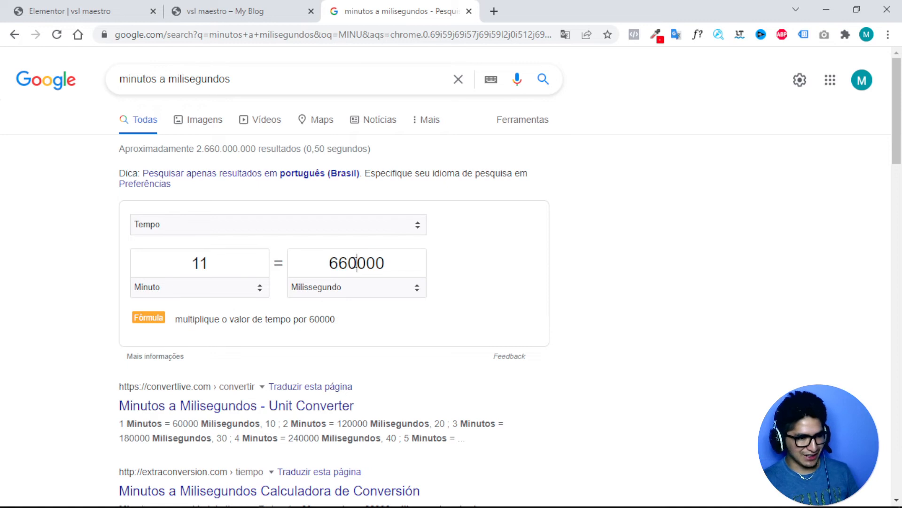
drag(357, 263, 329, 258)
double_click(328, 257)
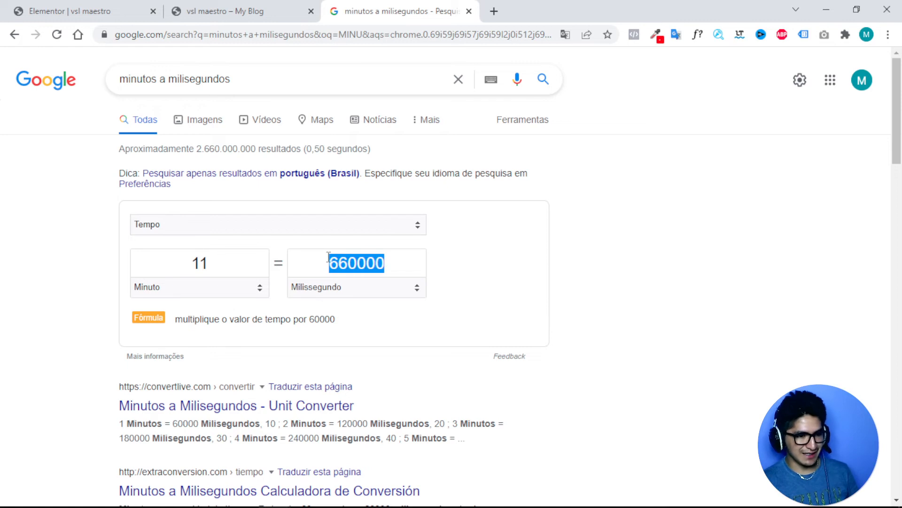
right_click(360, 262)
click(221, 11)
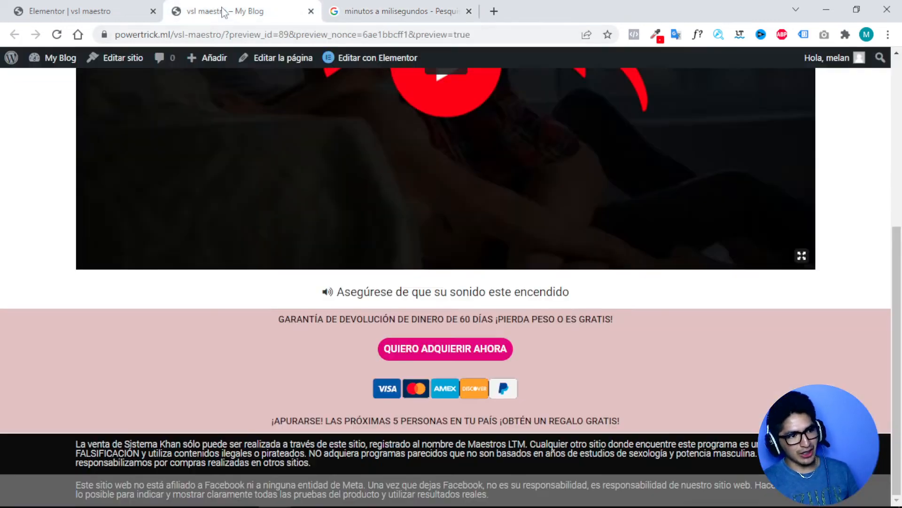
click(97, 12)
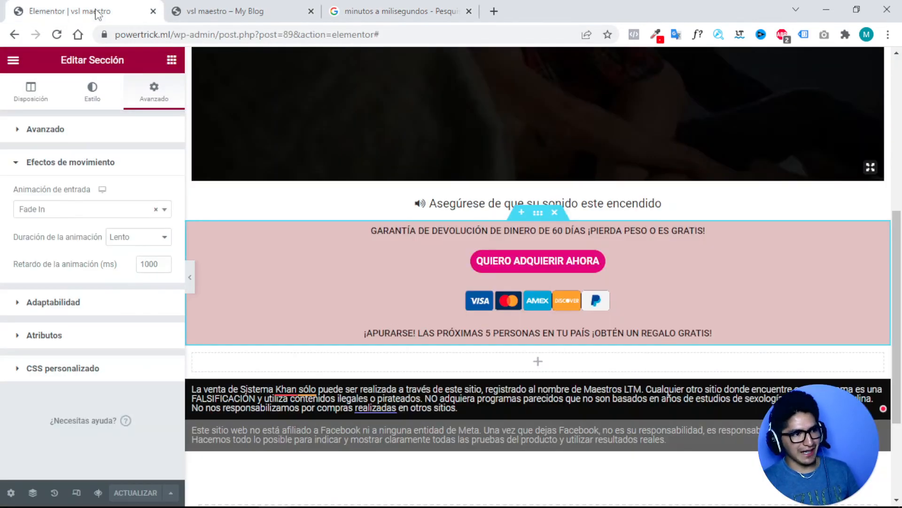
Replace the 10000 ms animation delay with the longer value and save with ACTUALIZAR.
double_click(151, 264)
text(0000)
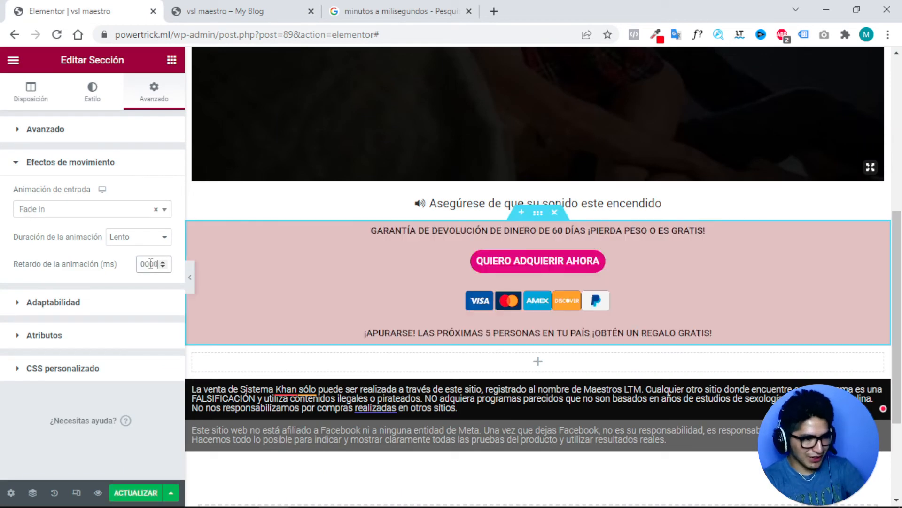
click(142, 494)
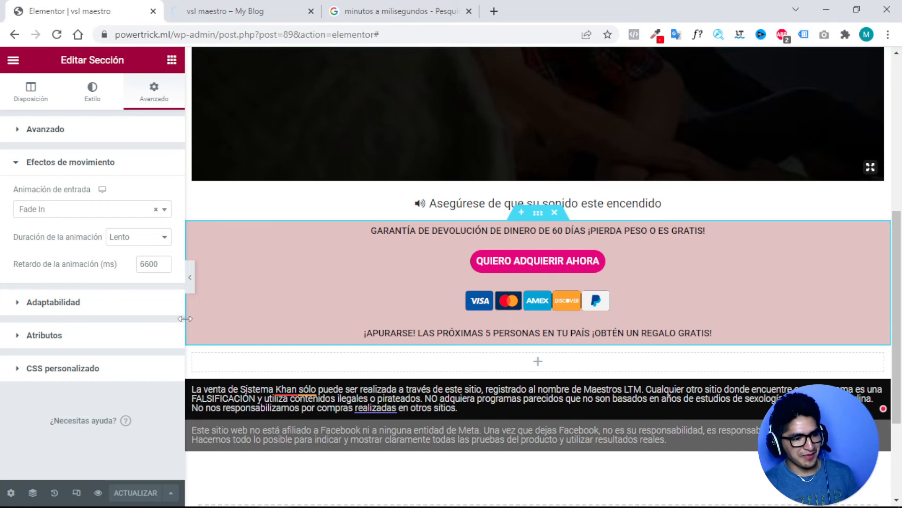
Check in the preview tab that the buy section stays hidden, then select the wp-admin address.
click(220, 7)
scroll(512, 197, down, 6)
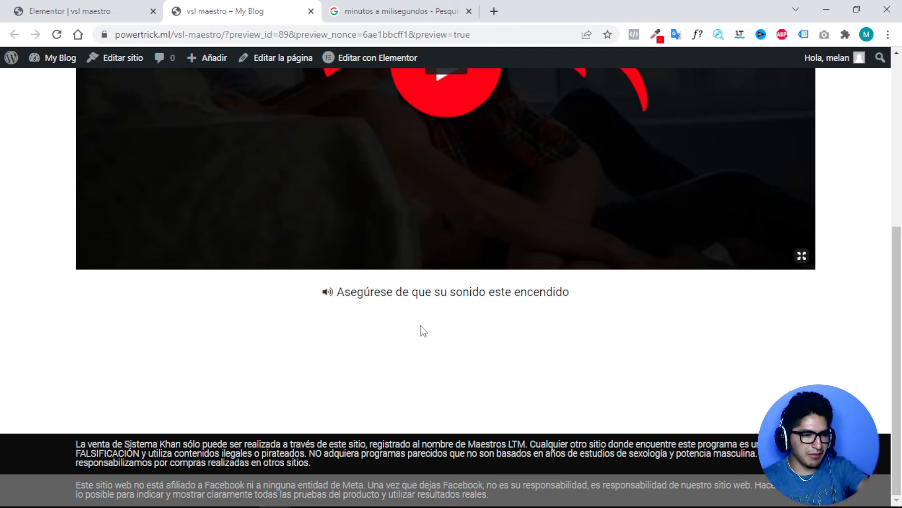
scroll(321, 356, up, 1)
scroll(293, 355, down, 1)
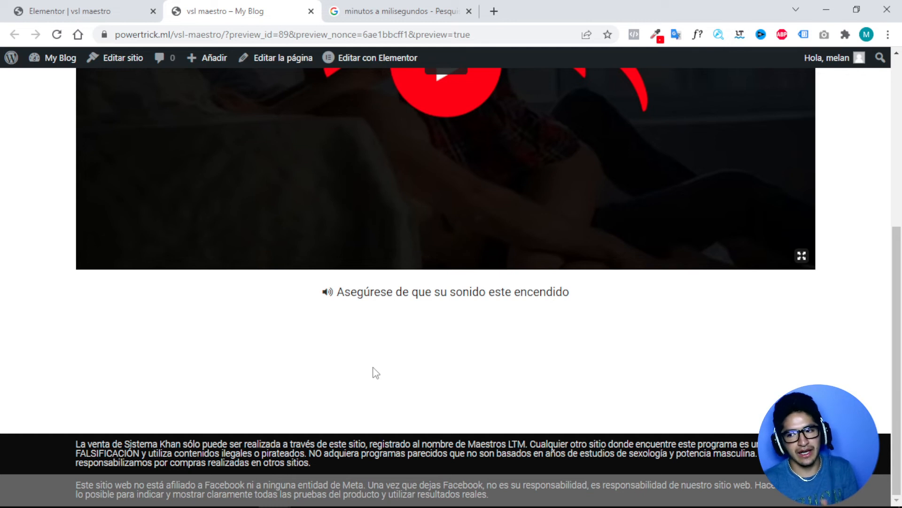
click(106, 14)
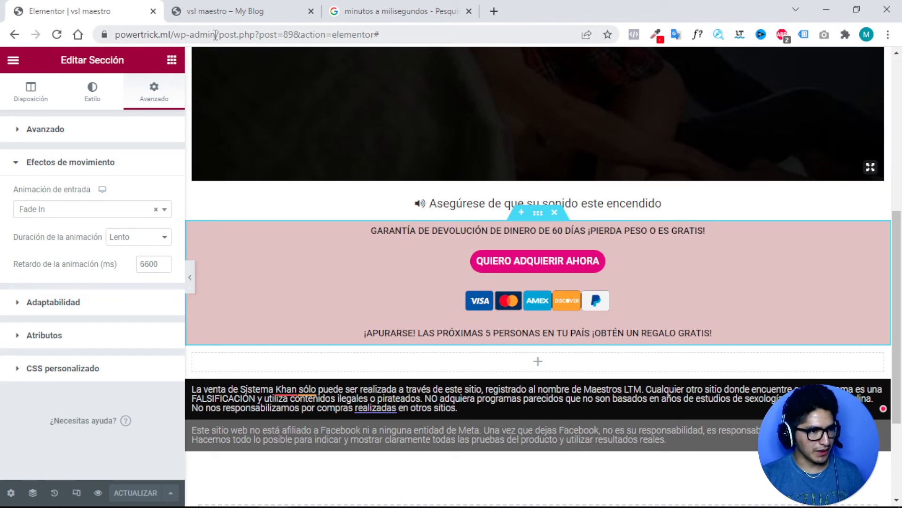
drag(219, 33, 115, 33)
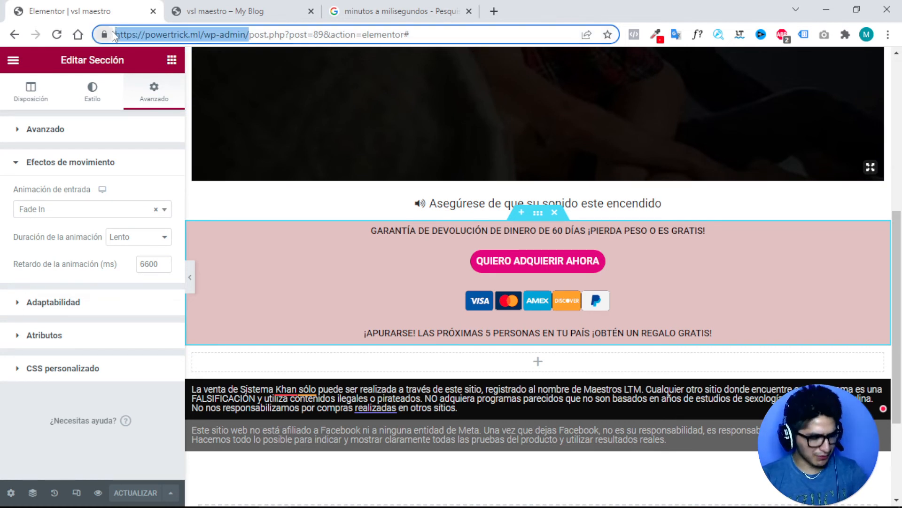
Go from the page preview to the WordPress dashboard and open Plugins > Añadir nuevo.
click(240, 13)
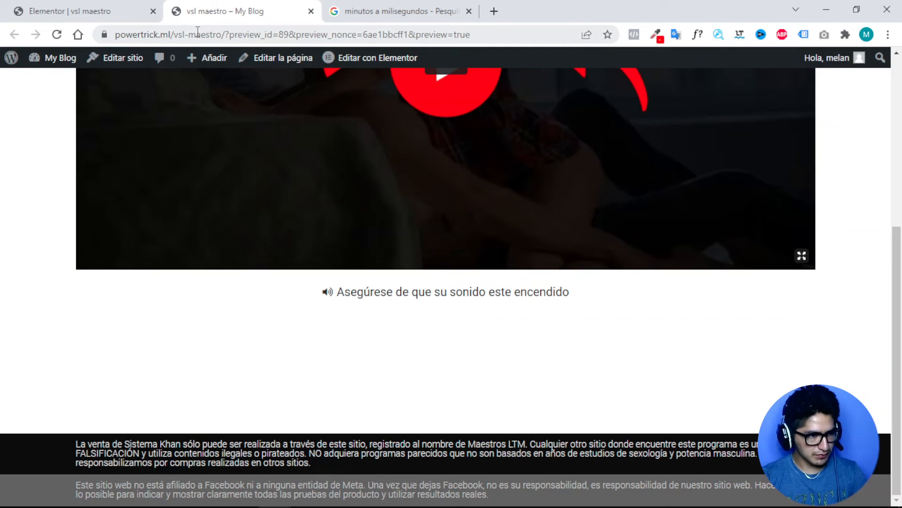
double_click(197, 30)
click(63, 57)
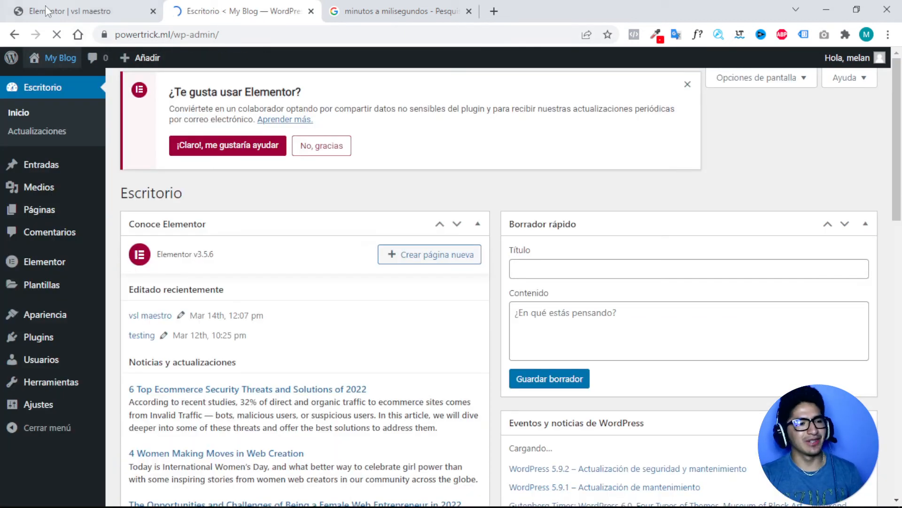
mouse_move(44, 284)
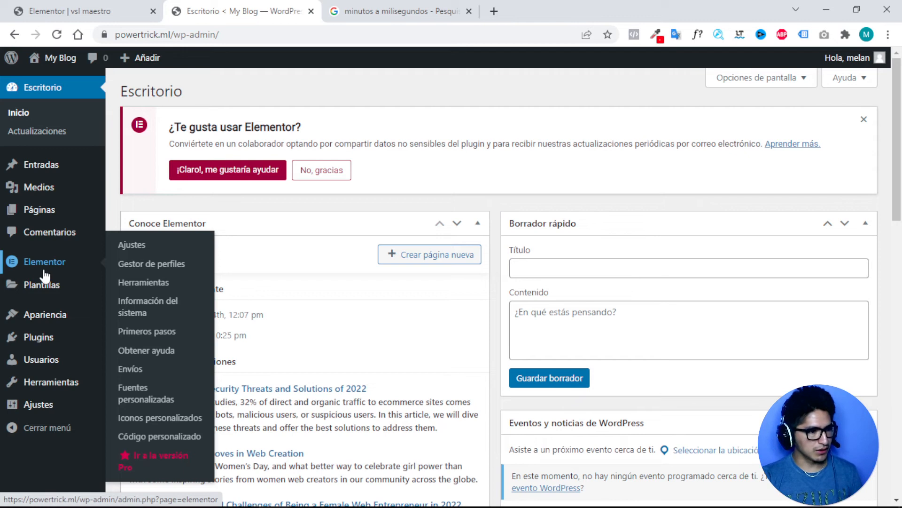
click(40, 340)
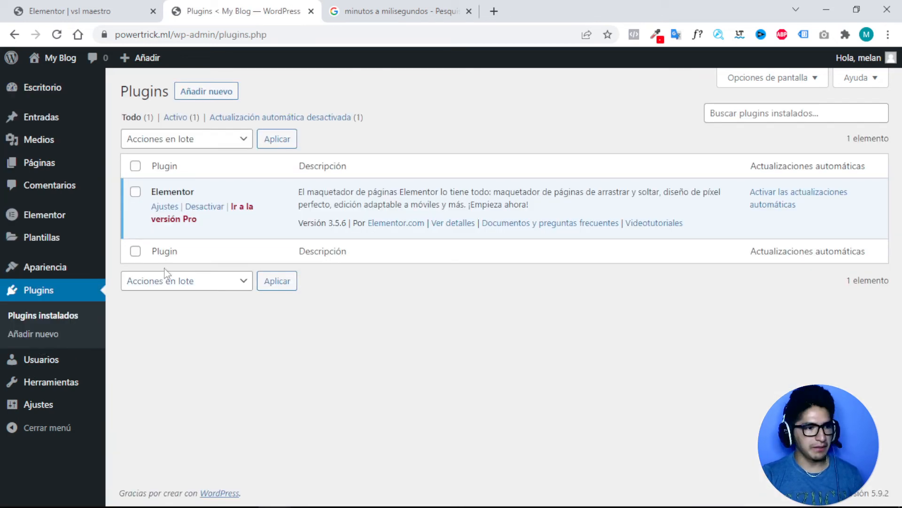
click(218, 92)
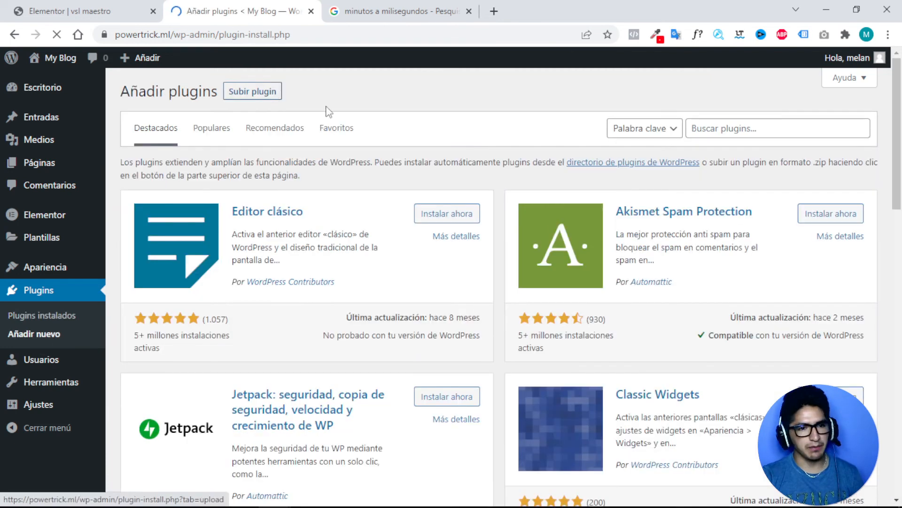
Search plugins for 'elementor' and install Essential Addons for Elementor.
click(704, 133)
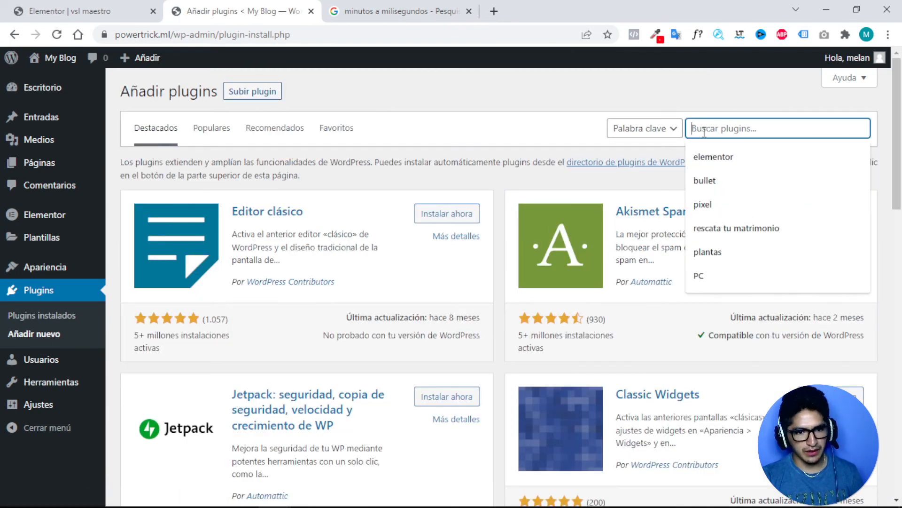
text(E)
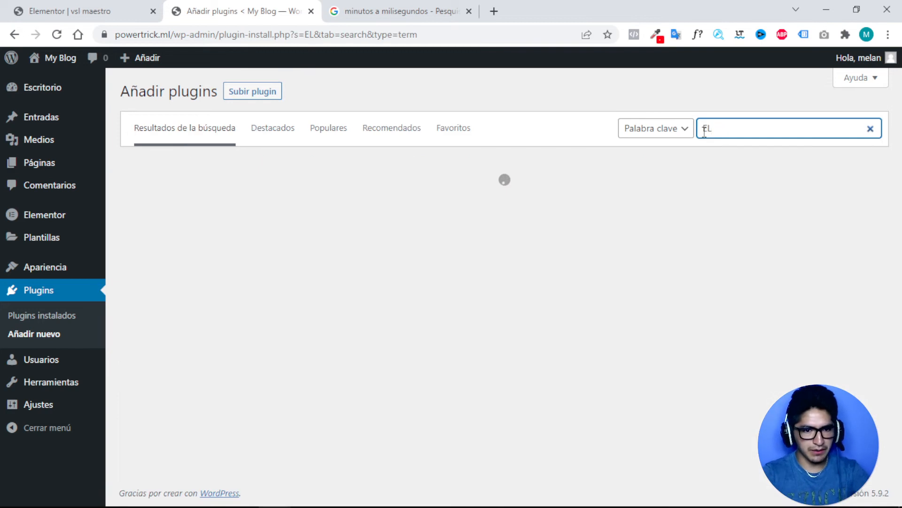
text(L)
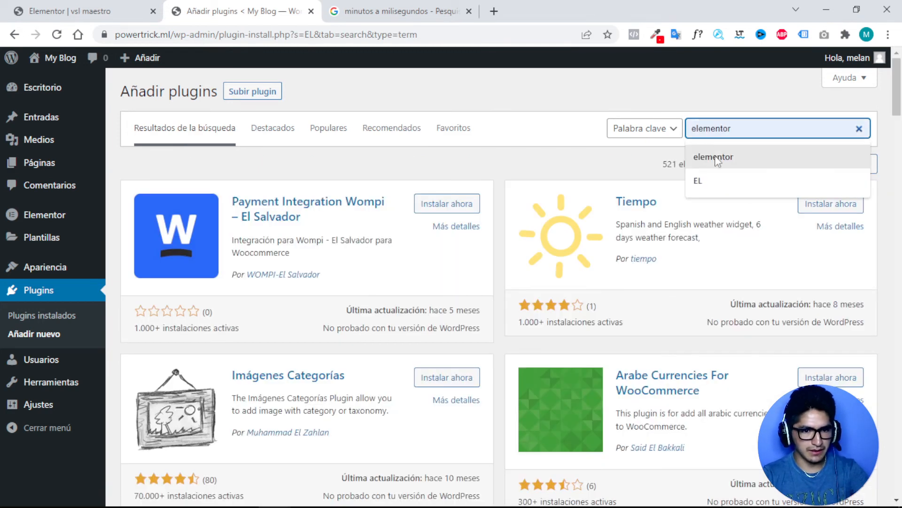
click(725, 155)
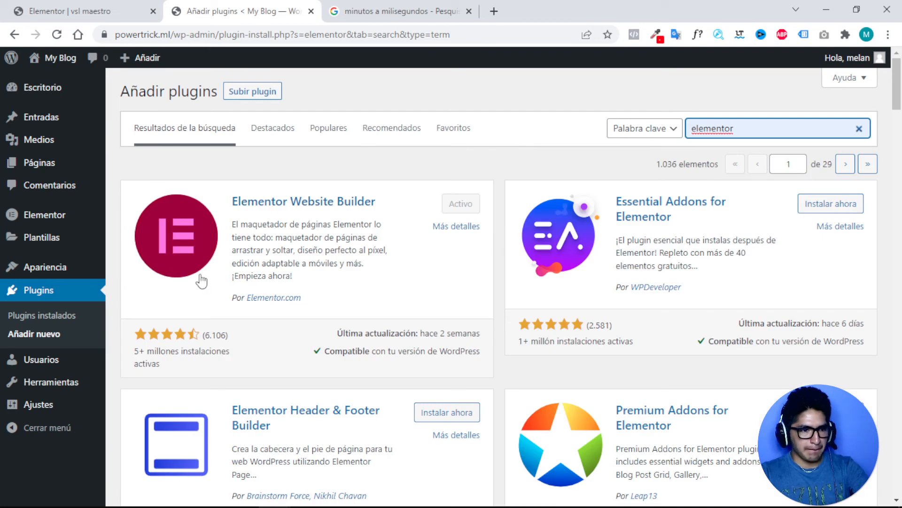
click(830, 203)
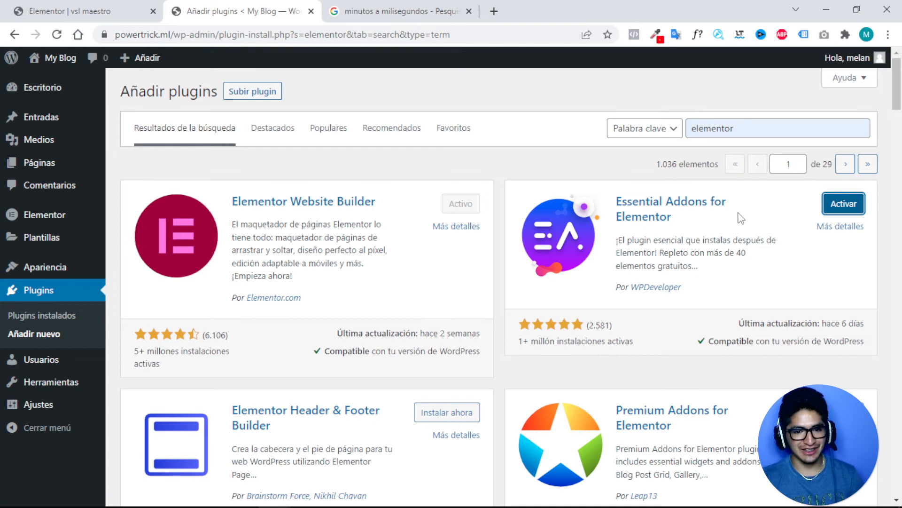
Activate Essential Addons for Elementor and open its settings page.
click(840, 209)
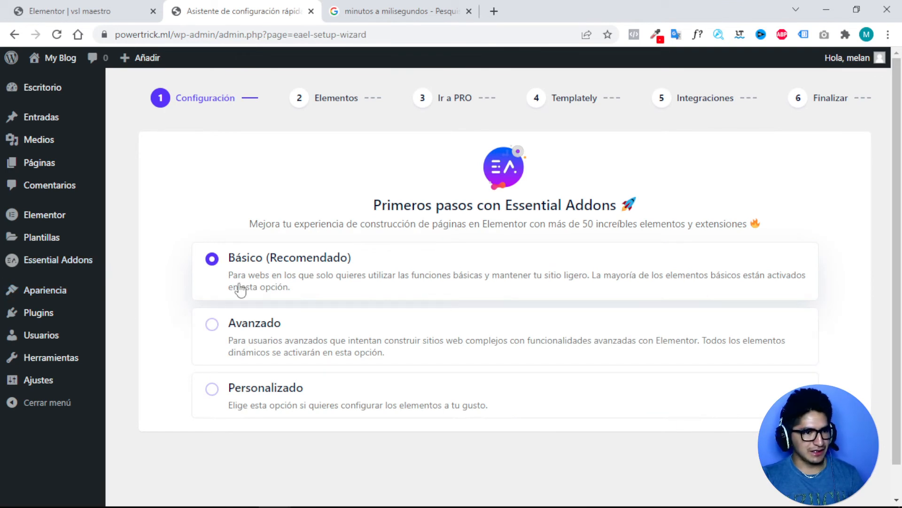
click(63, 265)
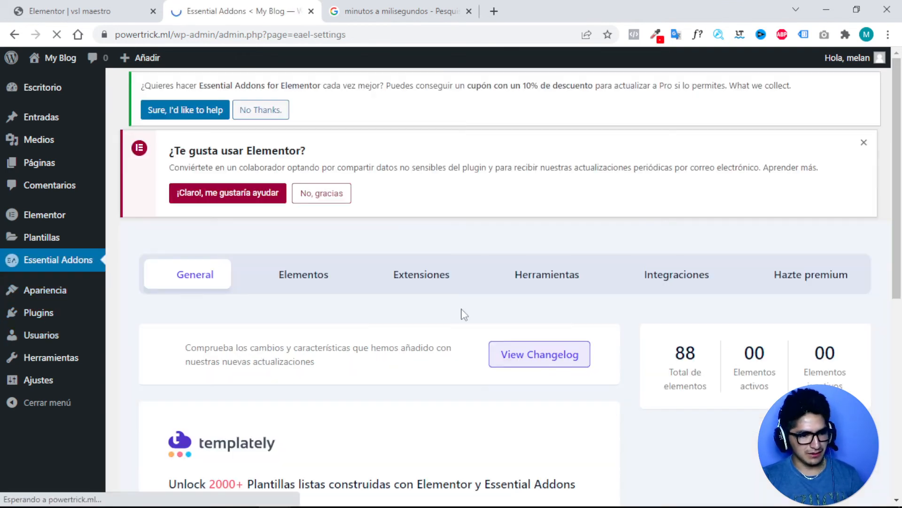
scroll(480, 273, down, 3)
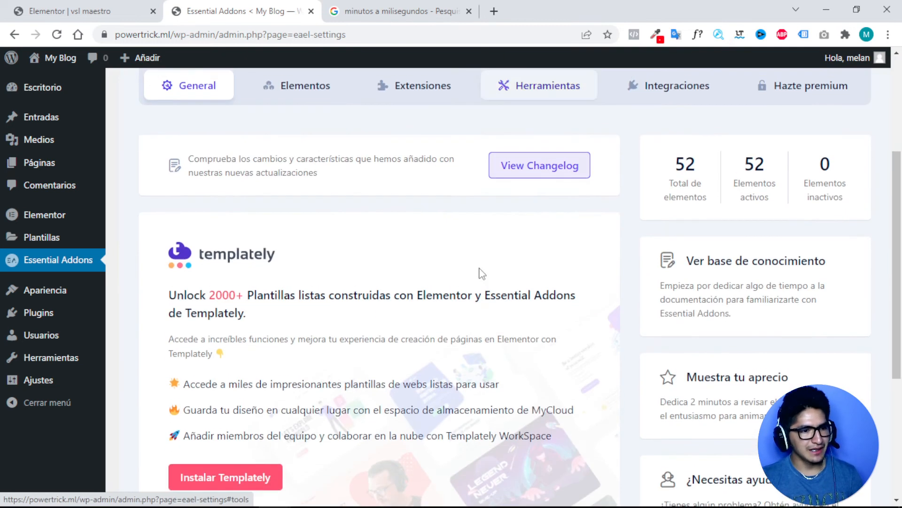
scroll(479, 268, up, 3)
scroll(482, 272, up, 1)
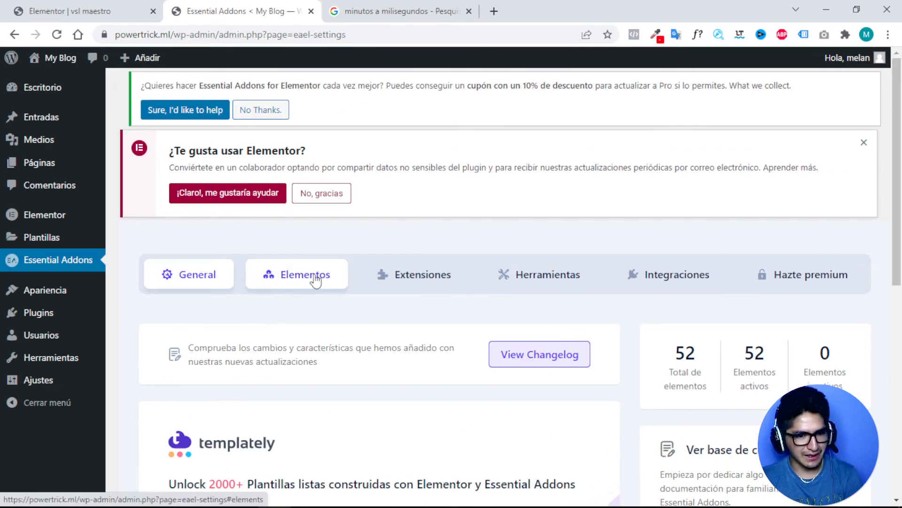
Browse the Elements, Extensions, Tools and Integrations tabs of the Essential Addons settings.
click(293, 278)
click(413, 281)
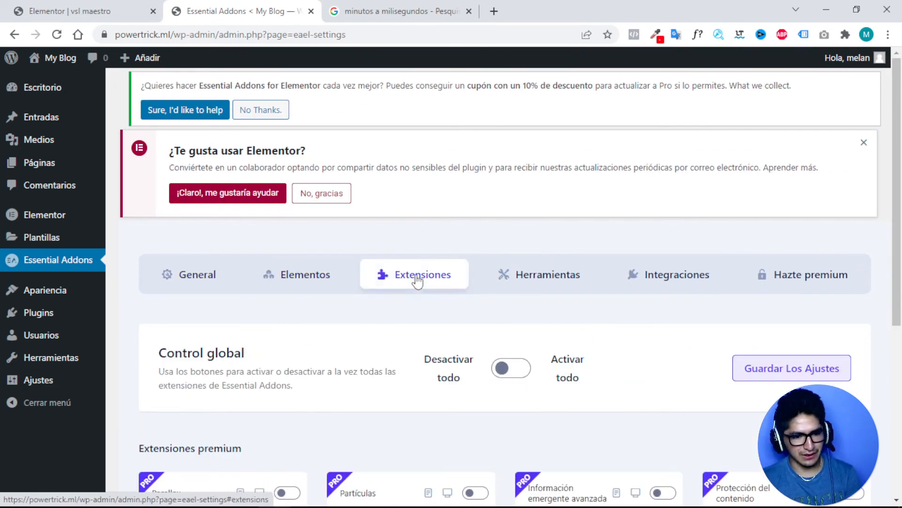
scroll(420, 284, down, 4)
scroll(493, 249, up, 3)
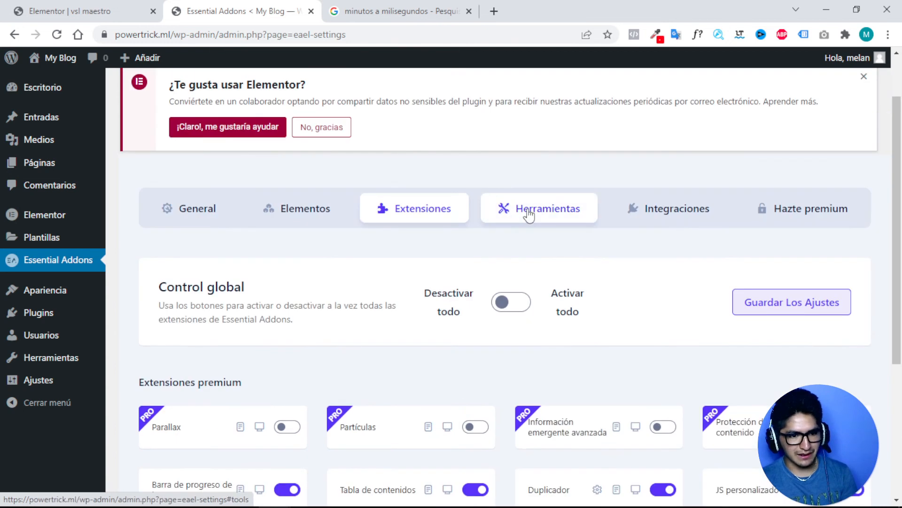
click(529, 214)
click(667, 216)
scroll(584, 224, down, 6)
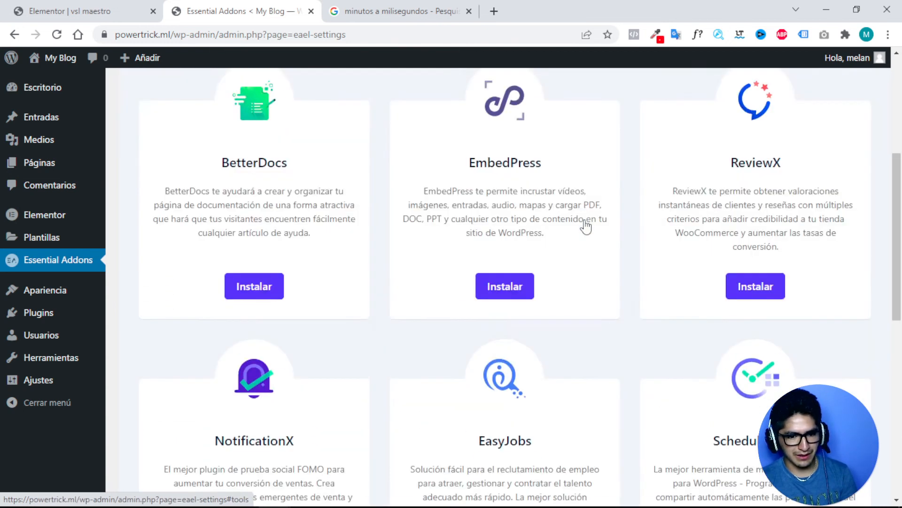
scroll(584, 219, up, 6)
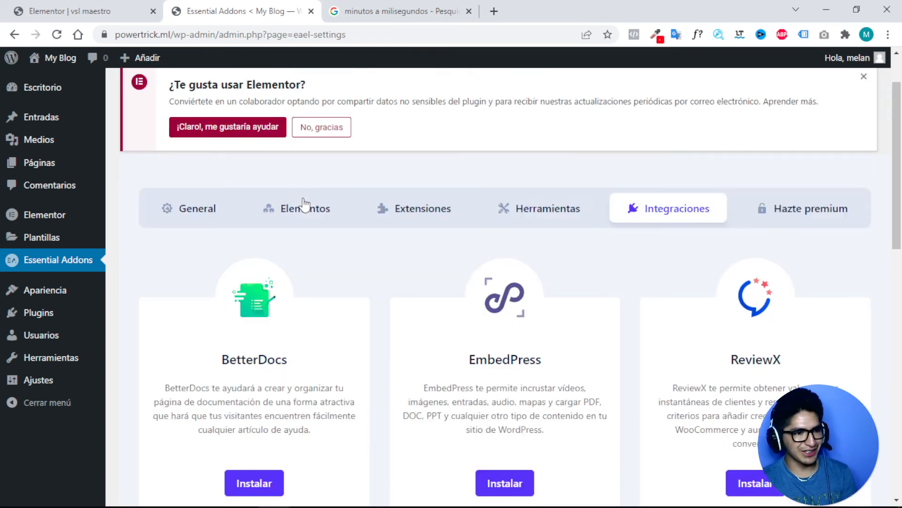
Scroll through the full list of element toggles on the Elements tab.
click(303, 211)
scroll(372, 205, down, 4)
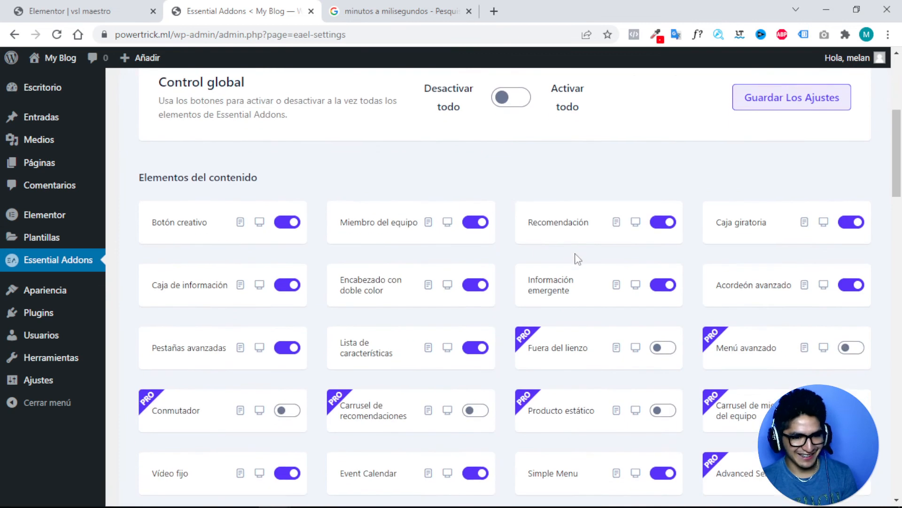
scroll(564, 256, up, 3)
scroll(400, 174, down, 5)
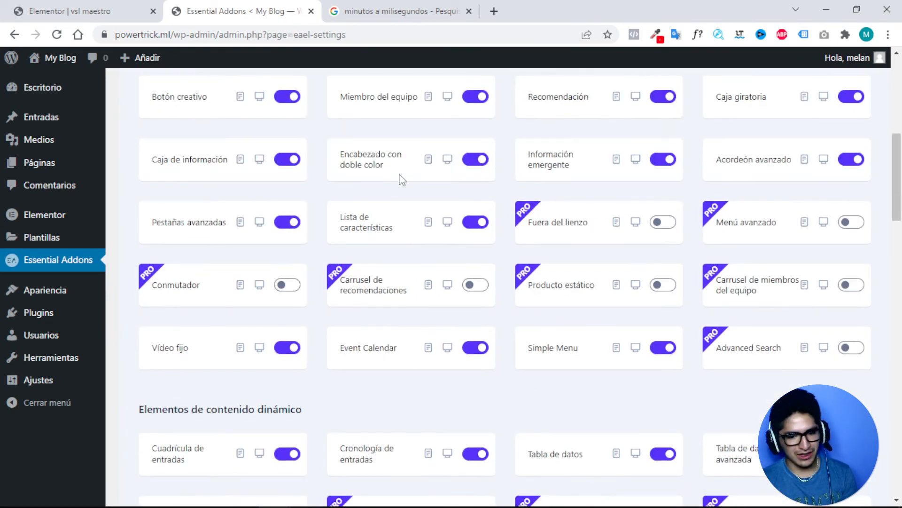
scroll(502, 235, down, 3)
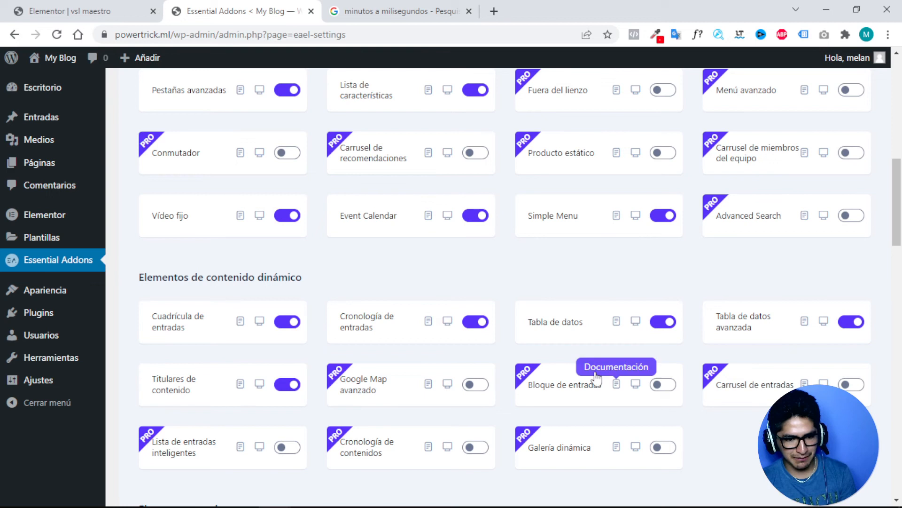
scroll(545, 348, down, 2)
scroll(545, 348, down, 7)
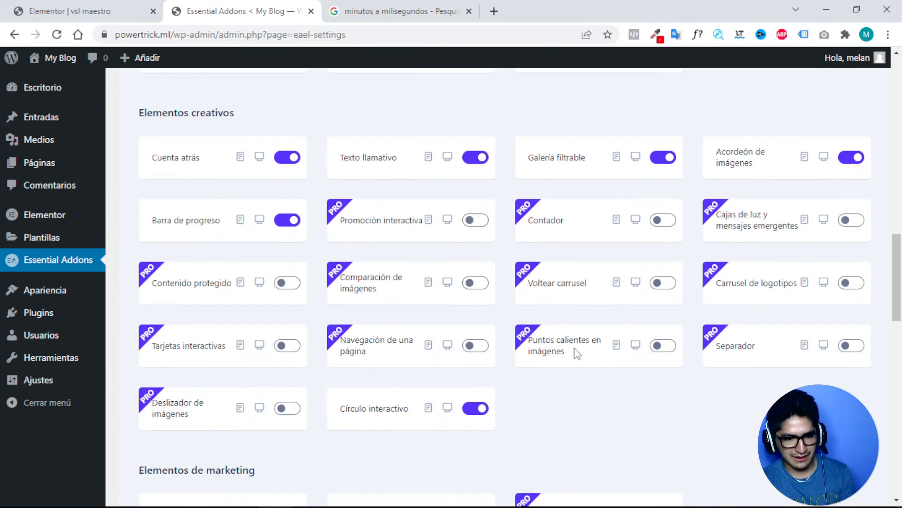
scroll(577, 354, down, 2)
scroll(577, 353, down, 4)
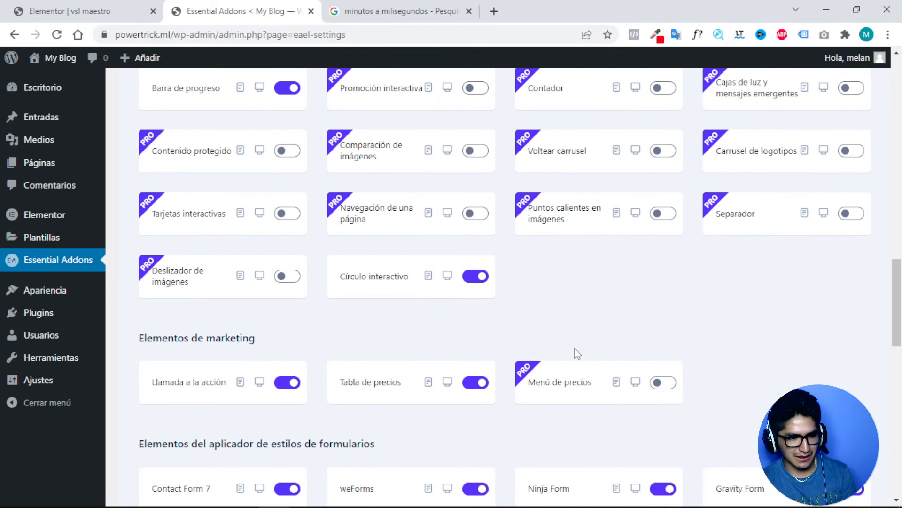
scroll(577, 354, down, 3)
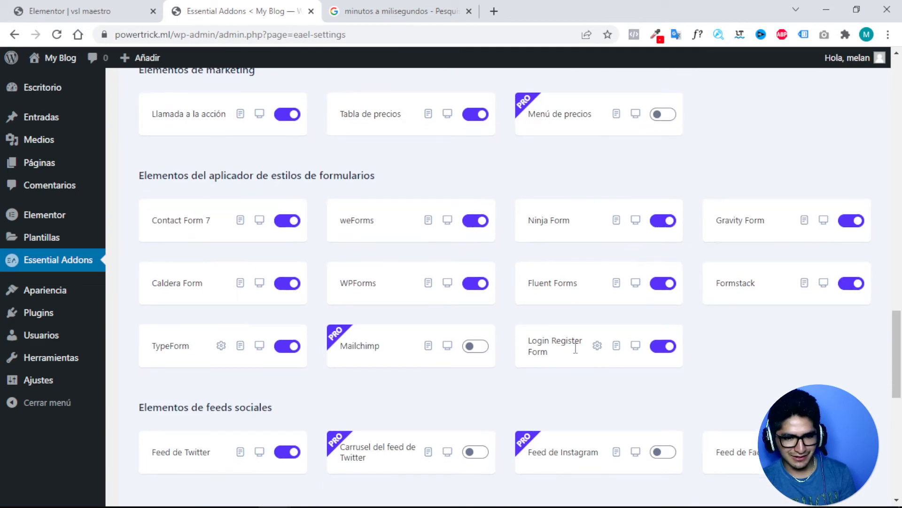
scroll(577, 351, down, 4)
scroll(577, 354, down, 5)
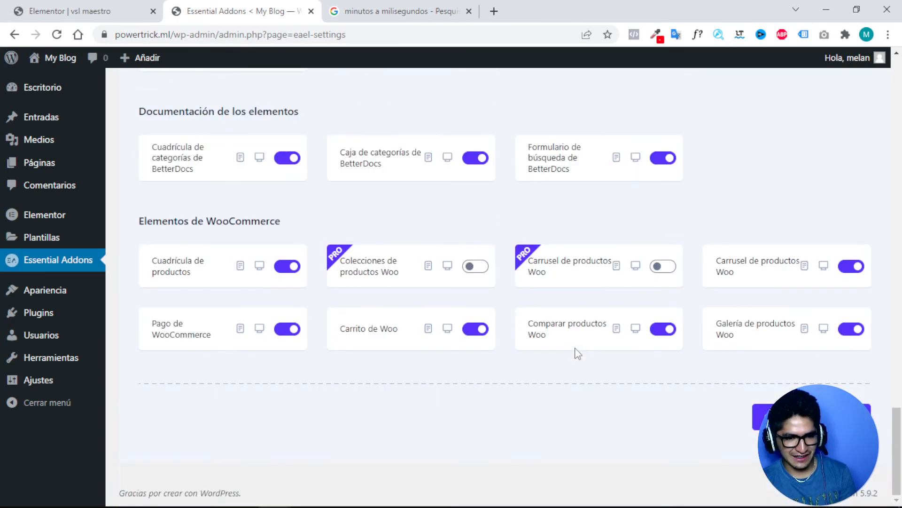
scroll(578, 353, up, 20)
scroll(577, 353, up, 13)
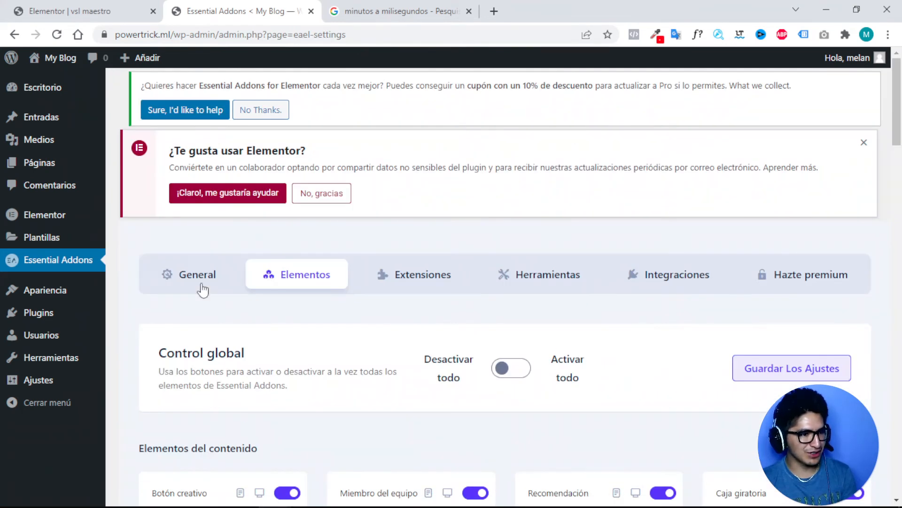
View the General tab, then the Extensions tab, and return to the Elementor editor.
click(203, 288)
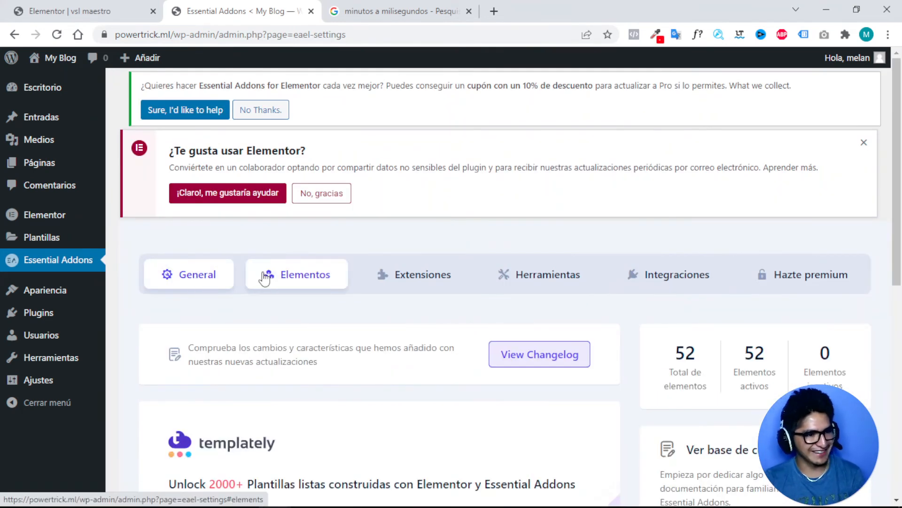
click(430, 286)
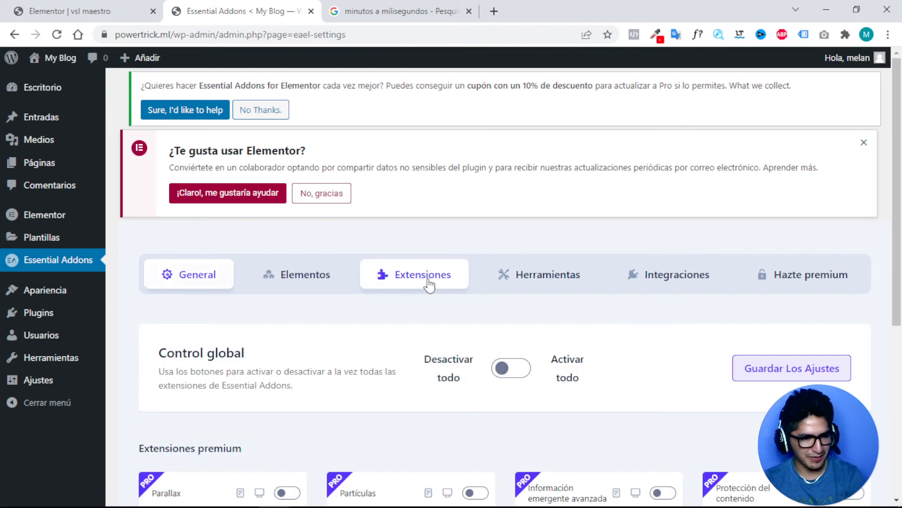
scroll(430, 285, down, 2)
scroll(429, 285, down, 4)
scroll(427, 285, up, 4)
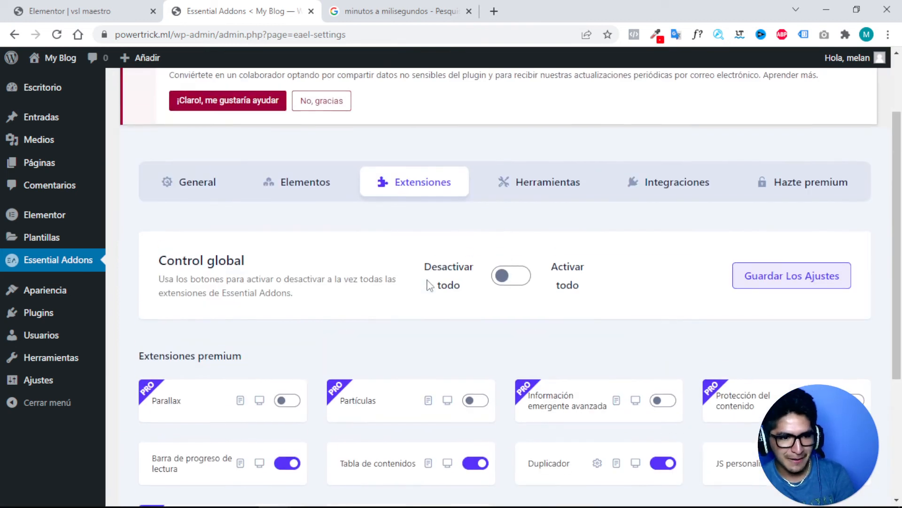
click(73, 10)
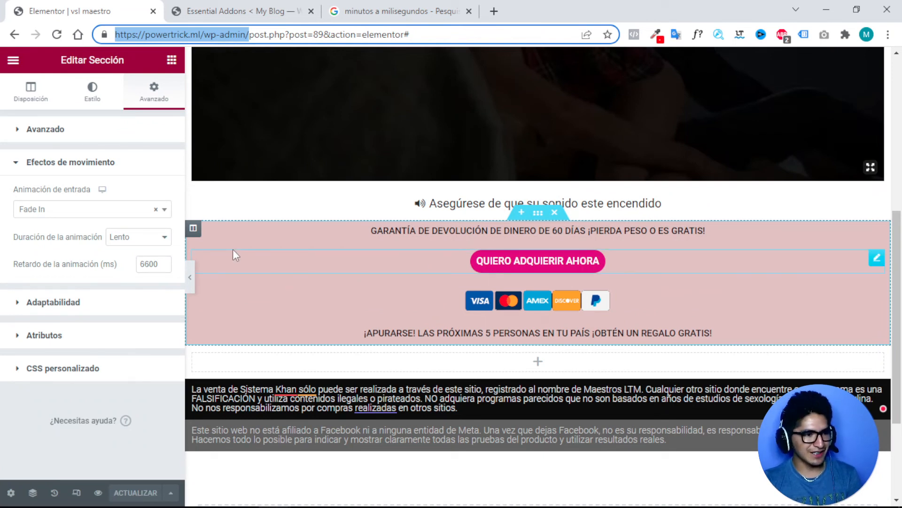
Set the section's entrance animation to none, duration Normal, and clear the 6000 ms delay.
double_click(151, 265)
click(116, 238)
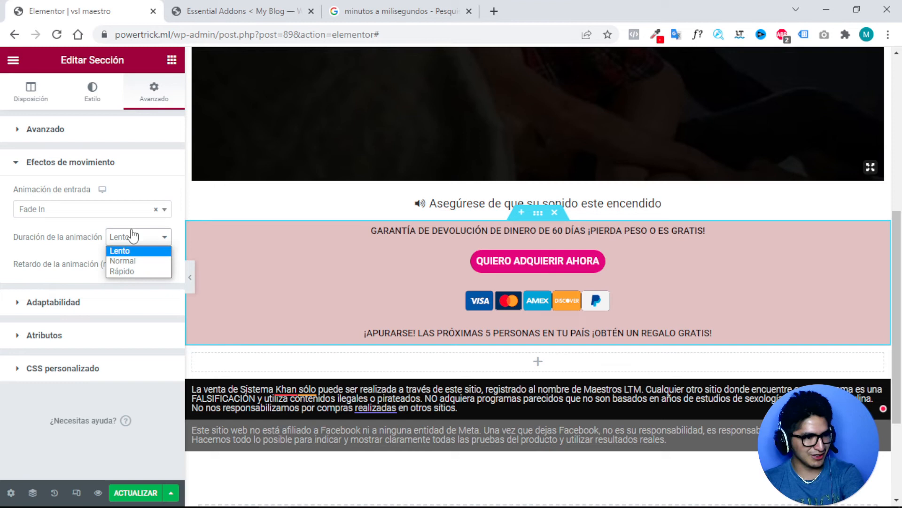
click(126, 262)
click(141, 211)
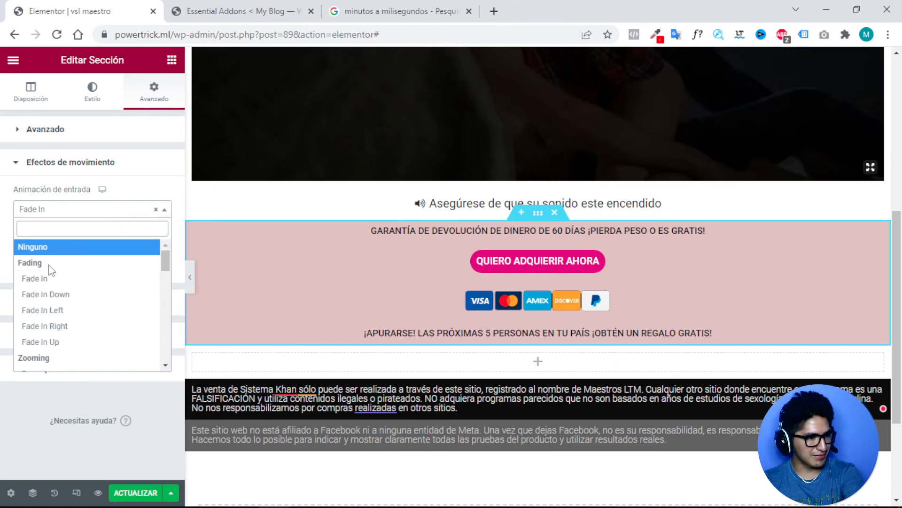
click(57, 252)
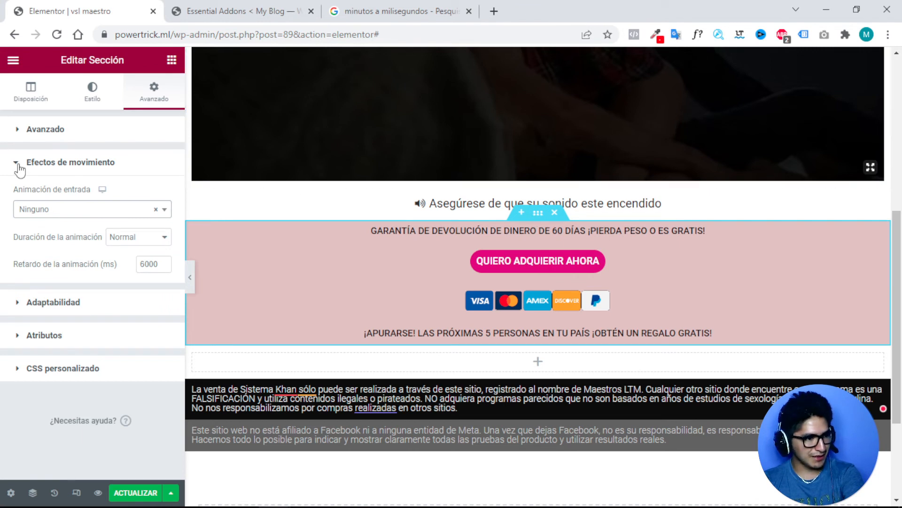
click(148, 261)
double_click(149, 261)
key(BackSpace)
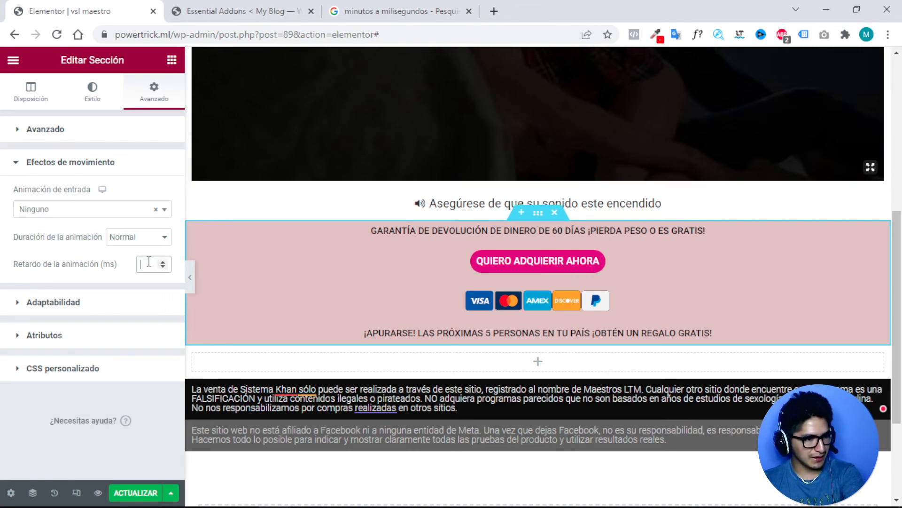
Open the section's Advanced settings and save the page with ACTUALIZAR.
click(155, 163)
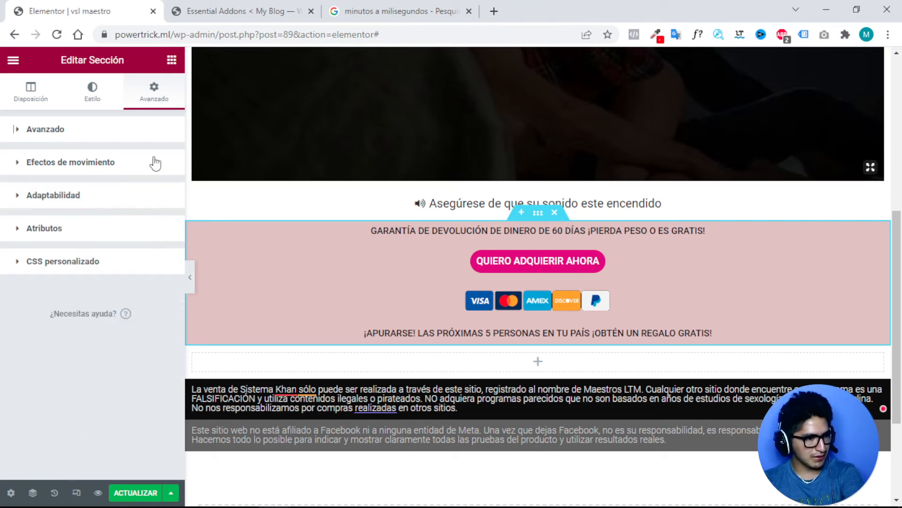
click(140, 166)
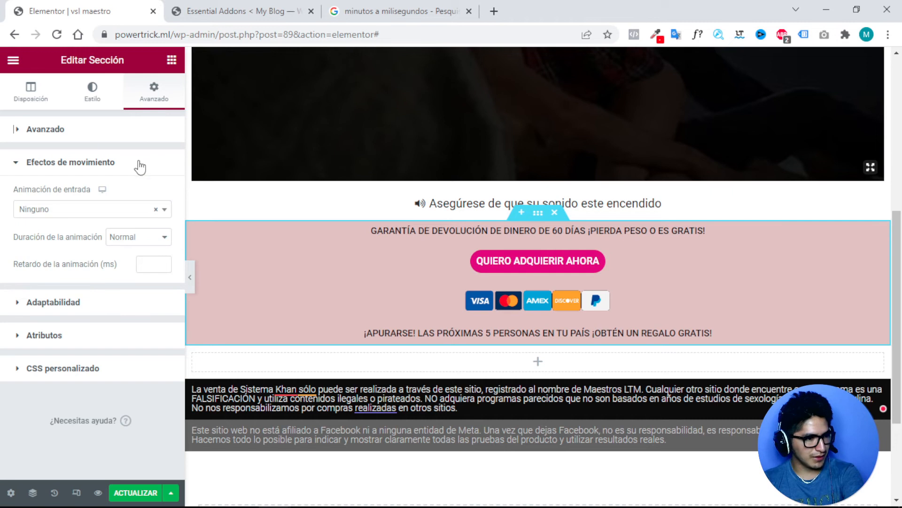
click(19, 164)
click(21, 133)
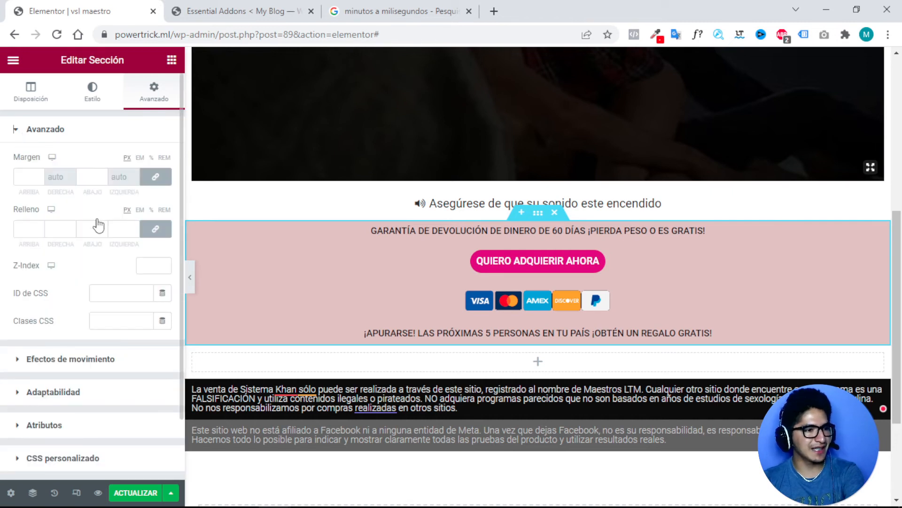
click(163, 323)
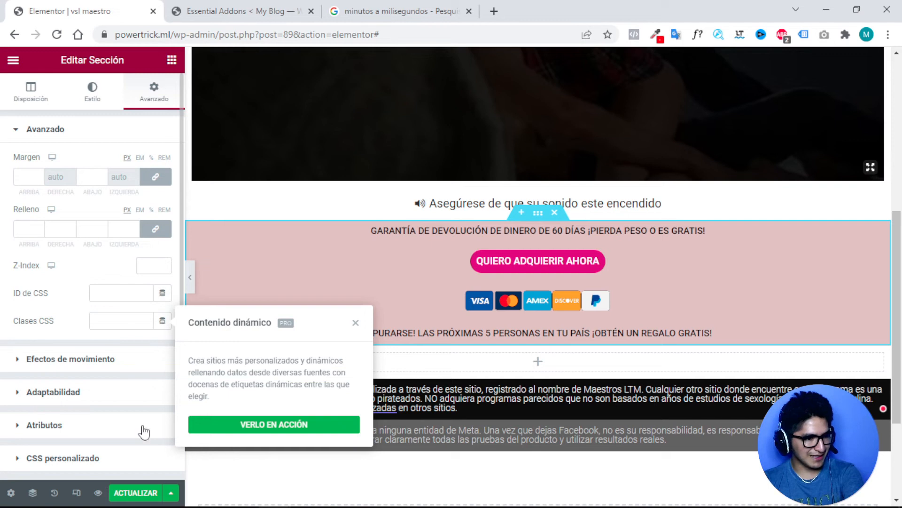
click(134, 492)
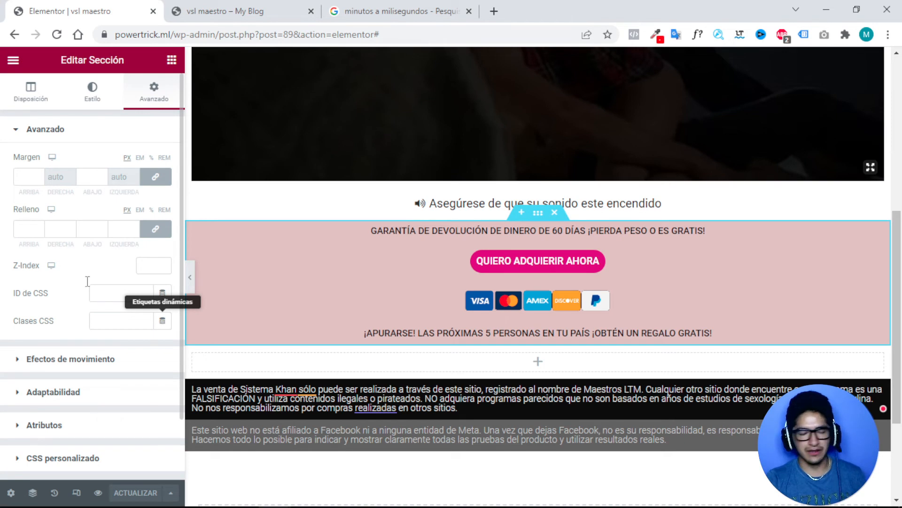
Reload the editor and check the guarantee section's Advanced tab and its CSS Classes dynamic tags.
click(57, 34)
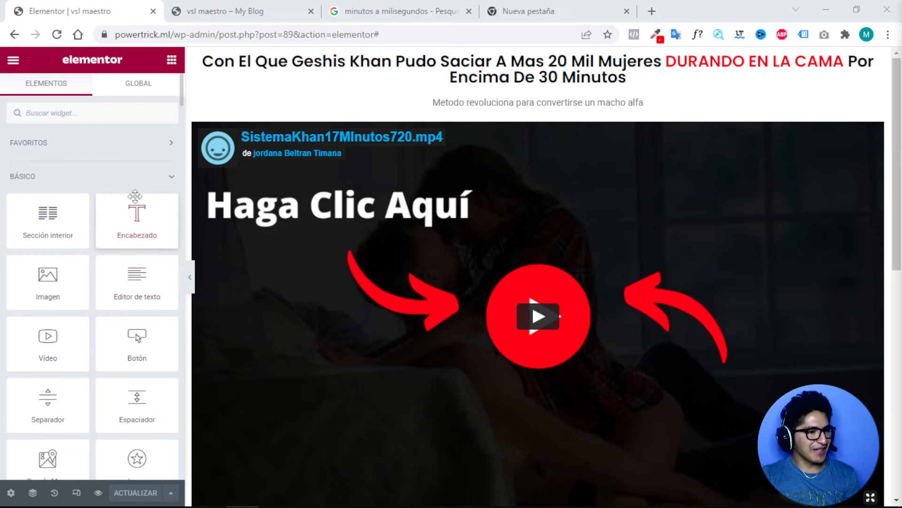
scroll(137, 197, down, 5)
scroll(94, 282, up, 5)
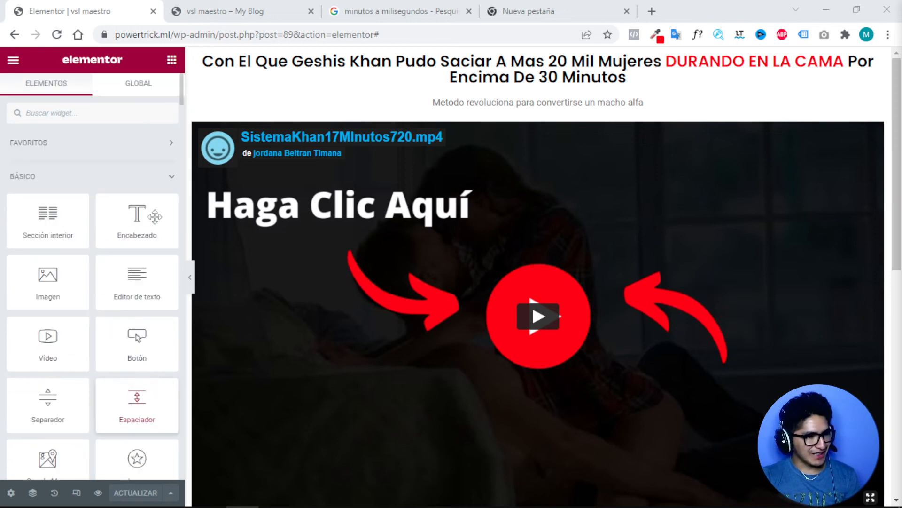
scroll(356, 237, down, 10)
scroll(543, 173, up, 2)
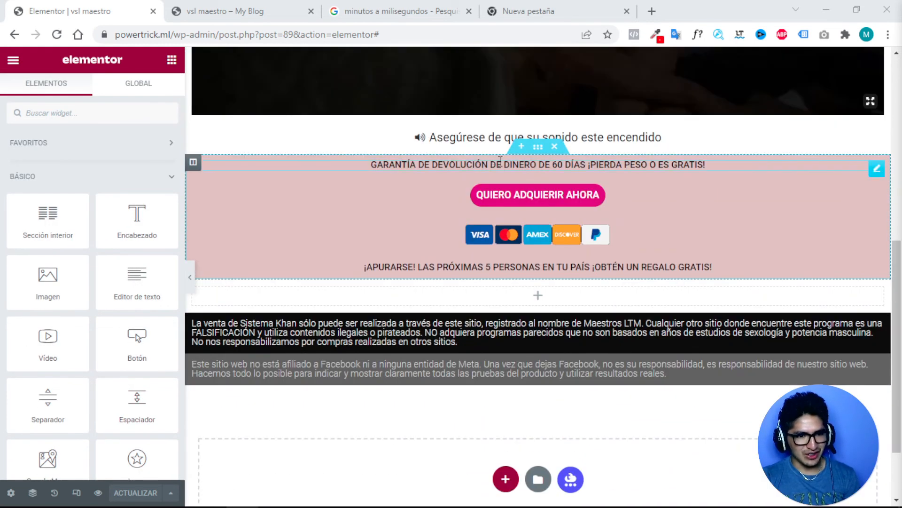
click(537, 155)
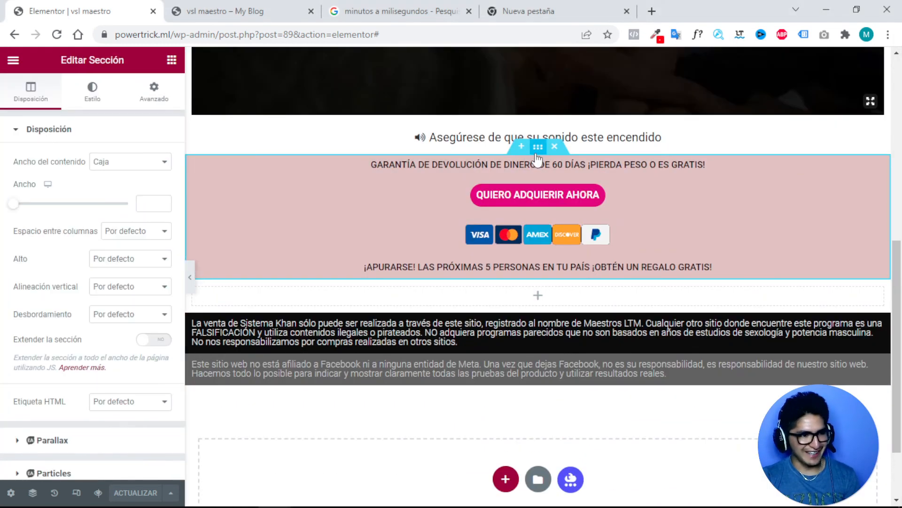
click(159, 98)
click(162, 323)
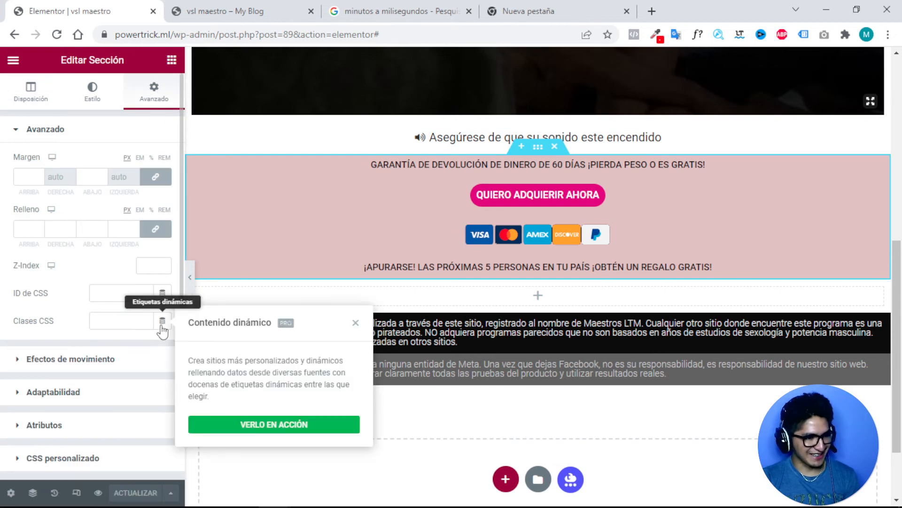
Go to the WordPress dashboard and reach the installed plugins list.
click(235, 14)
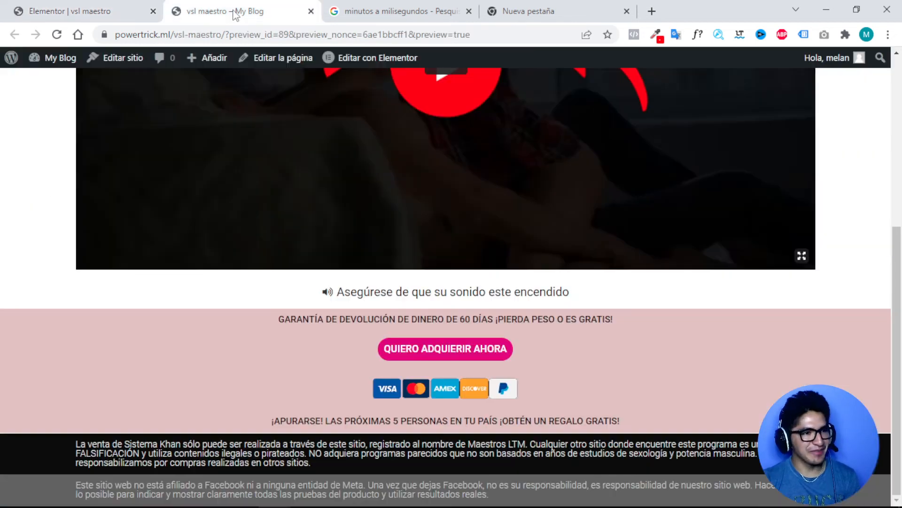
click(47, 59)
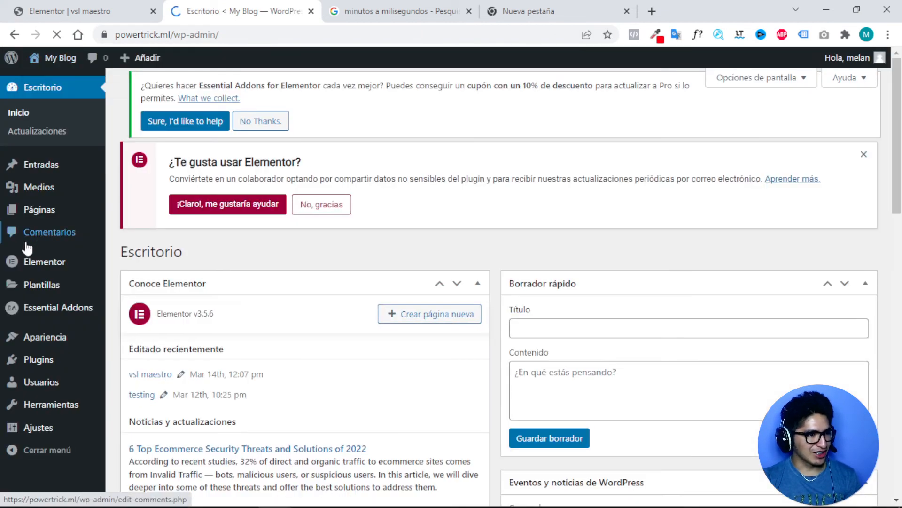
mouse_move(61, 337)
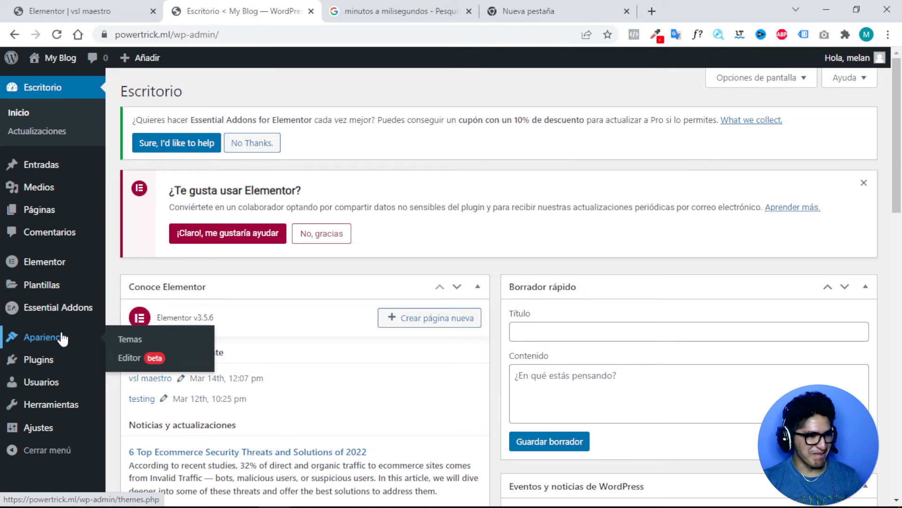
click(55, 271)
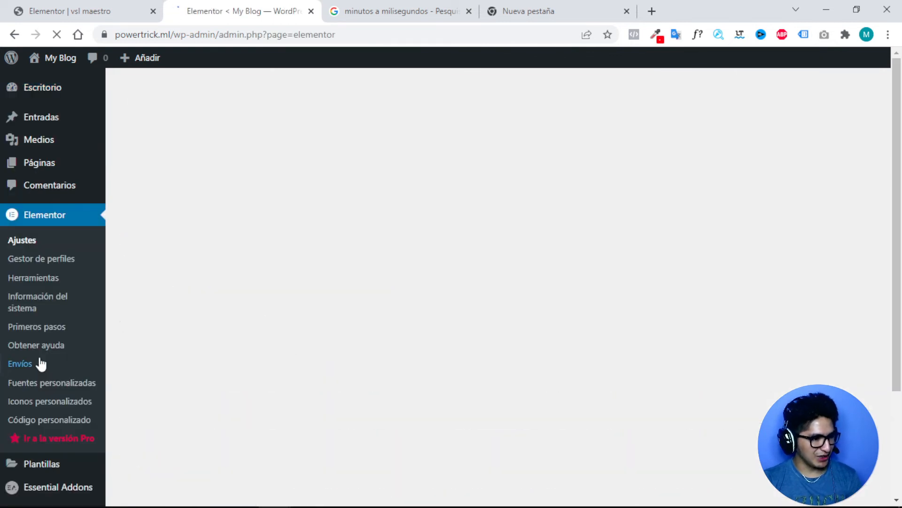
click(41, 363)
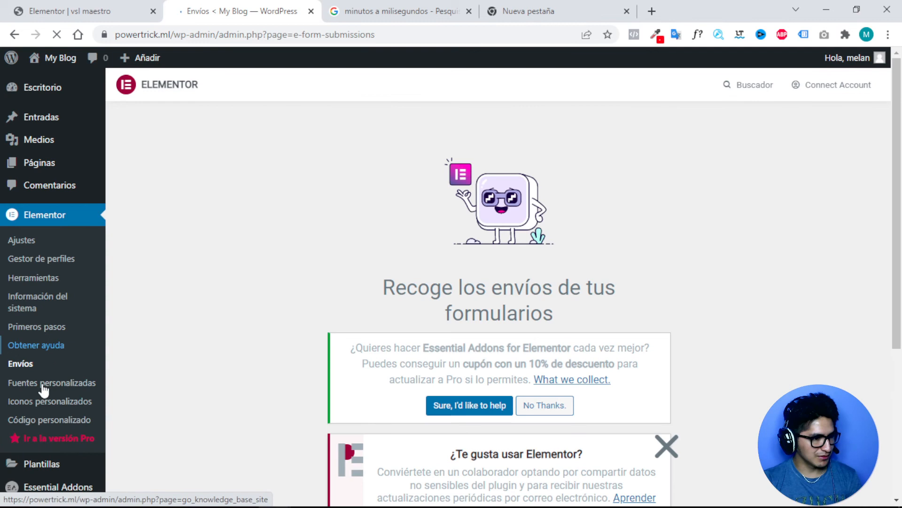
scroll(40, 383, down, 5)
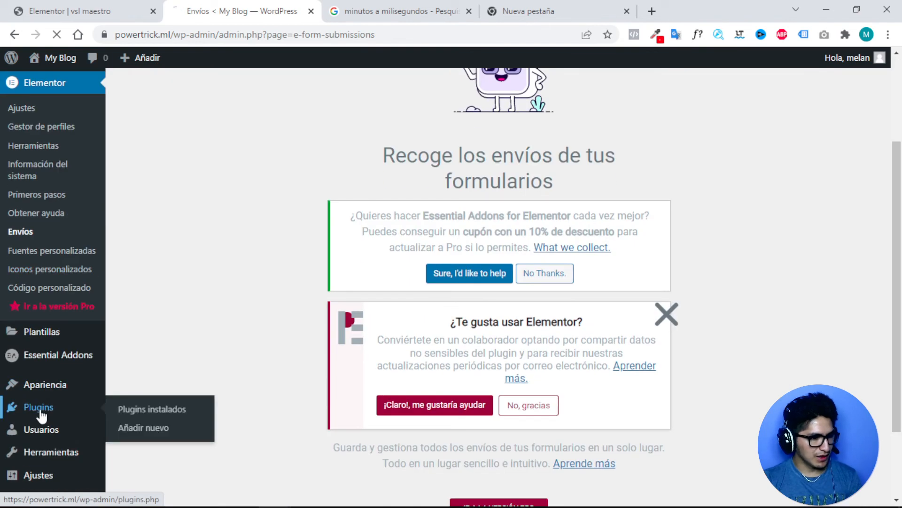
click(41, 414)
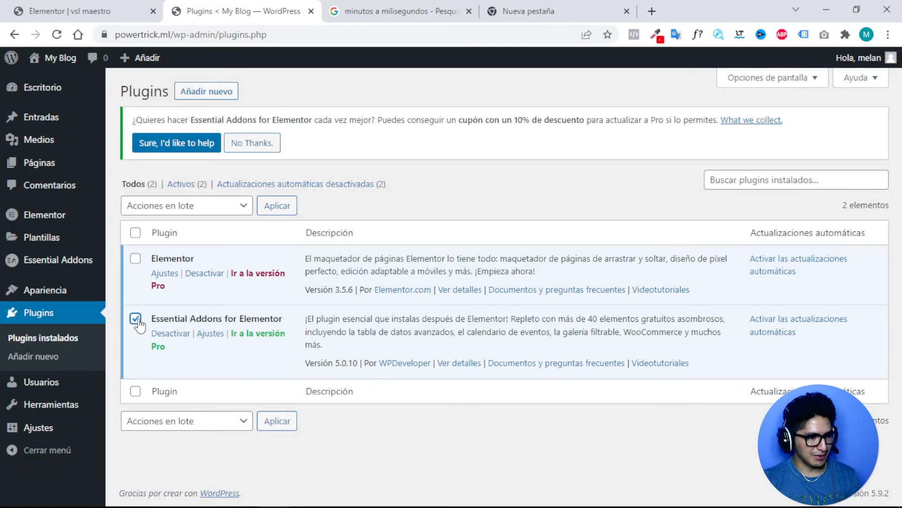
Deactivate and delete Essential Addons for Elementor, then go to Añadir nuevo.
click(176, 337)
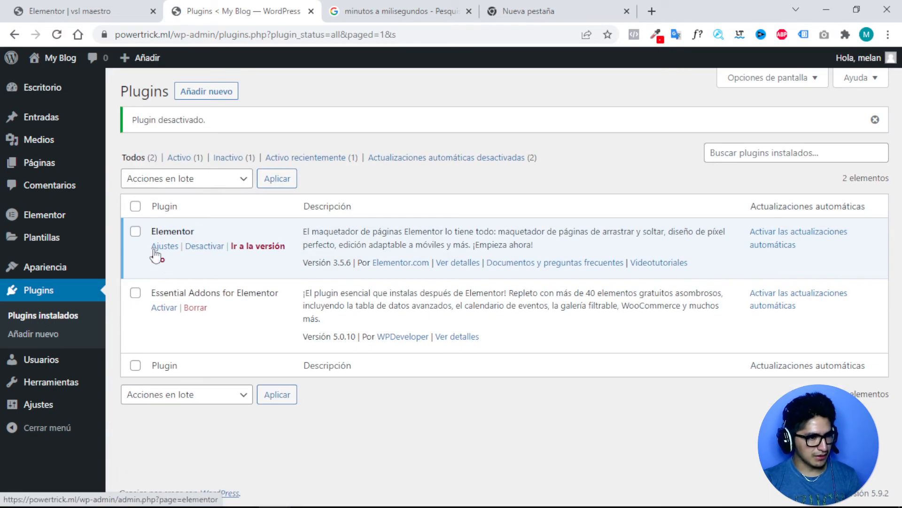
click(136, 292)
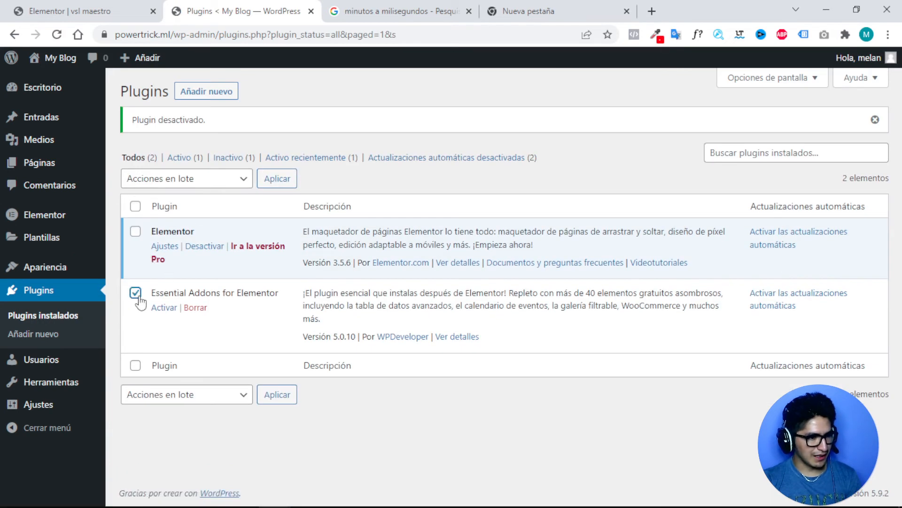
click(195, 306)
click(512, 111)
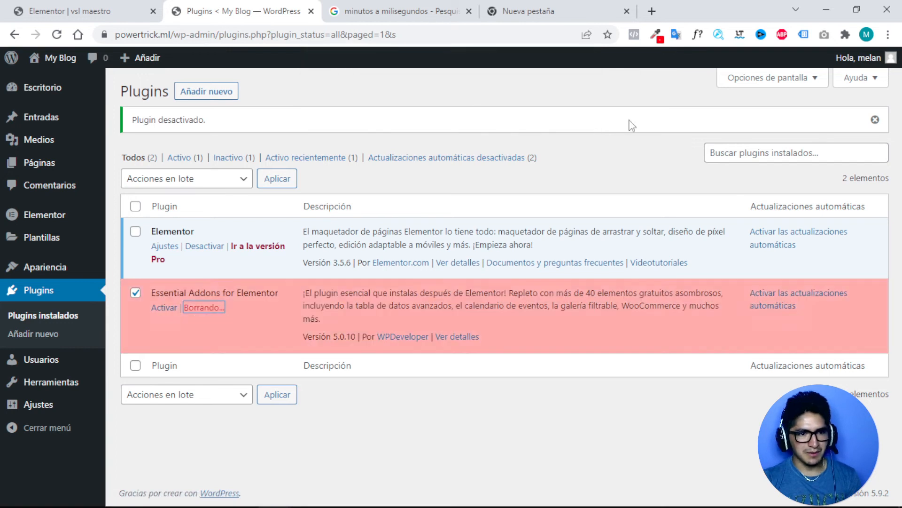
click(145, 506)
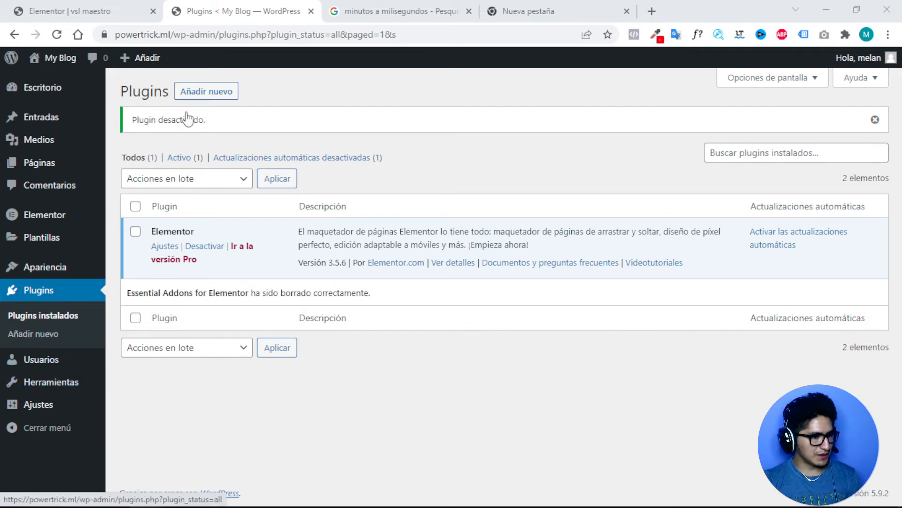
click(208, 92)
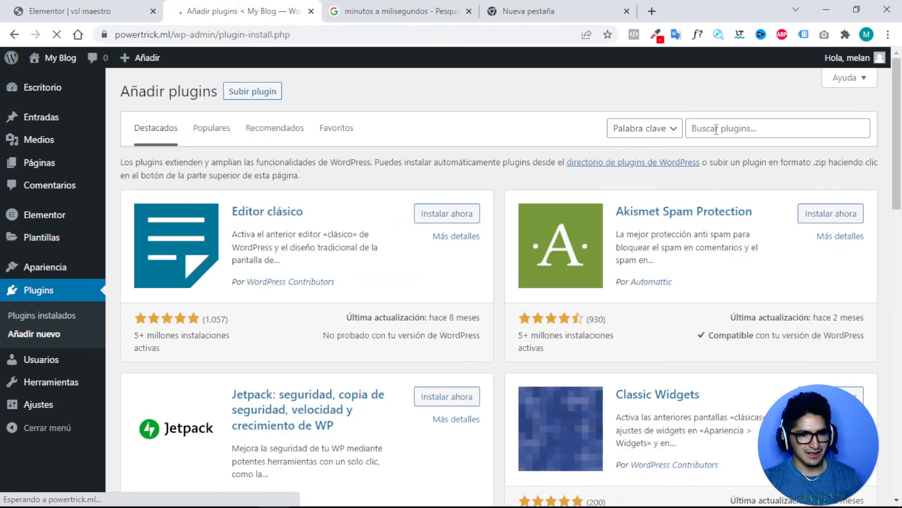
Search for 'Master addons', install Master Addons for Elementor and activate it.
click(717, 129)
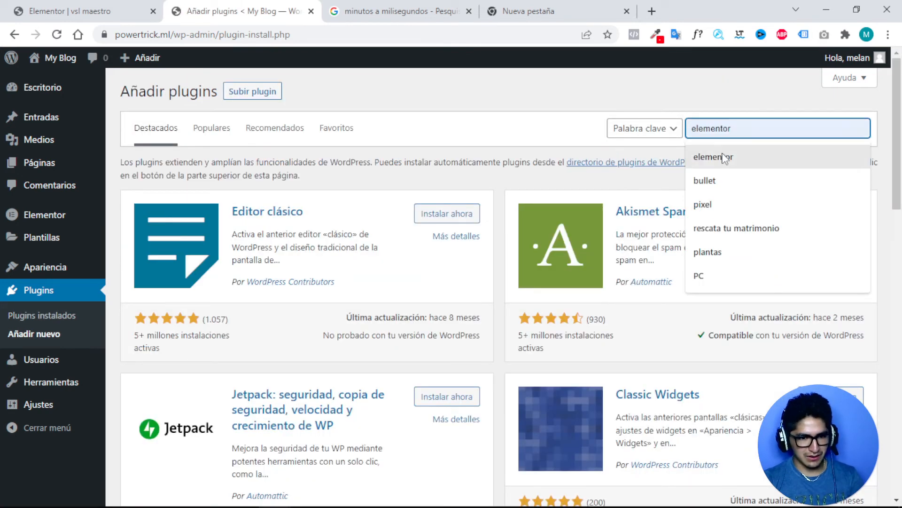
text(Master addons)
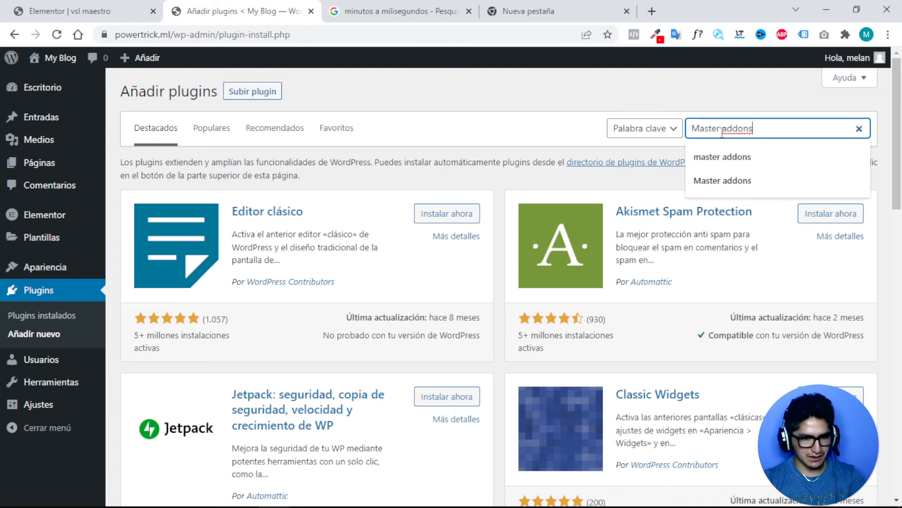
key(Return)
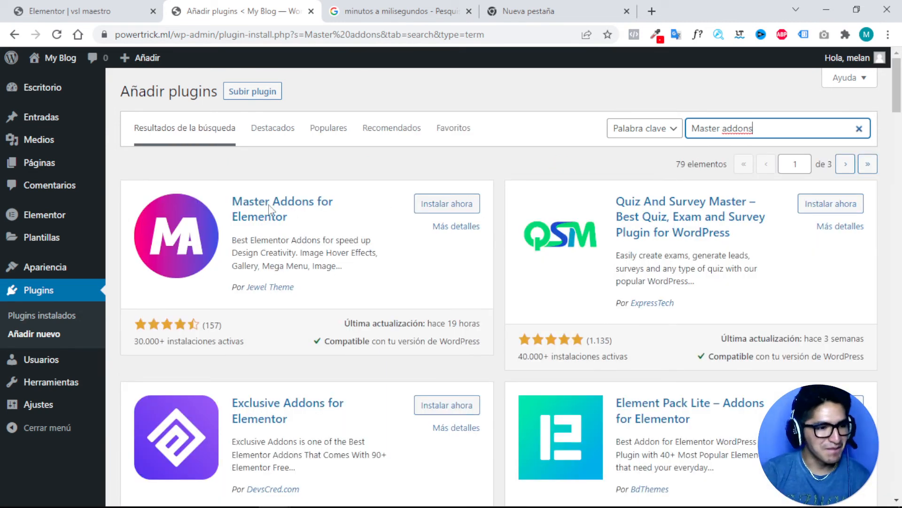
click(444, 206)
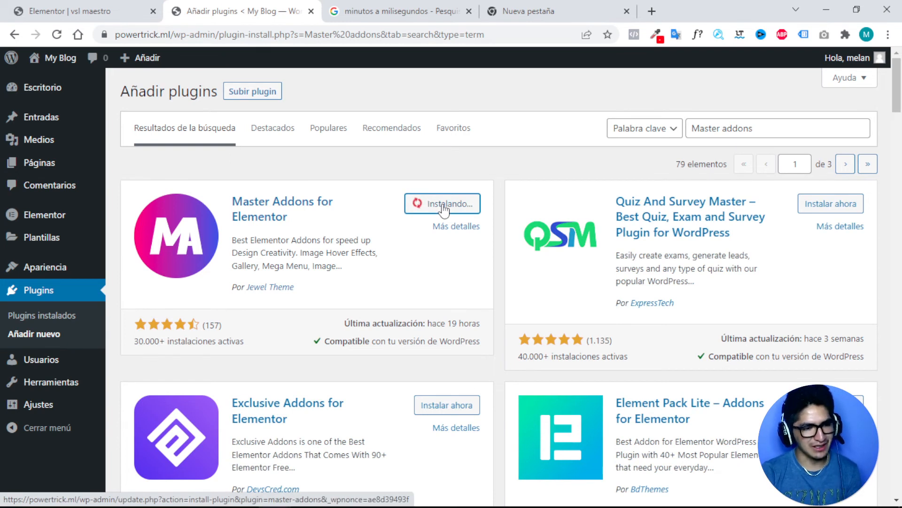
click(96, 13)
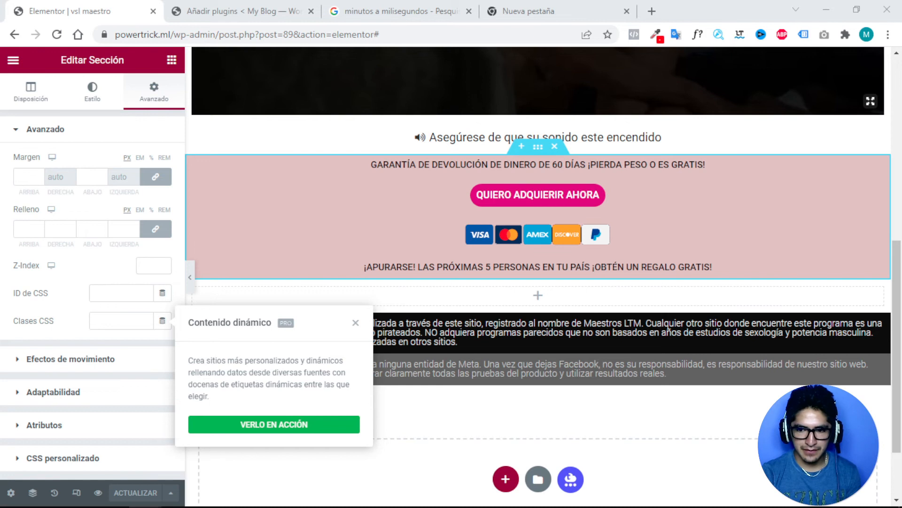
click(217, 19)
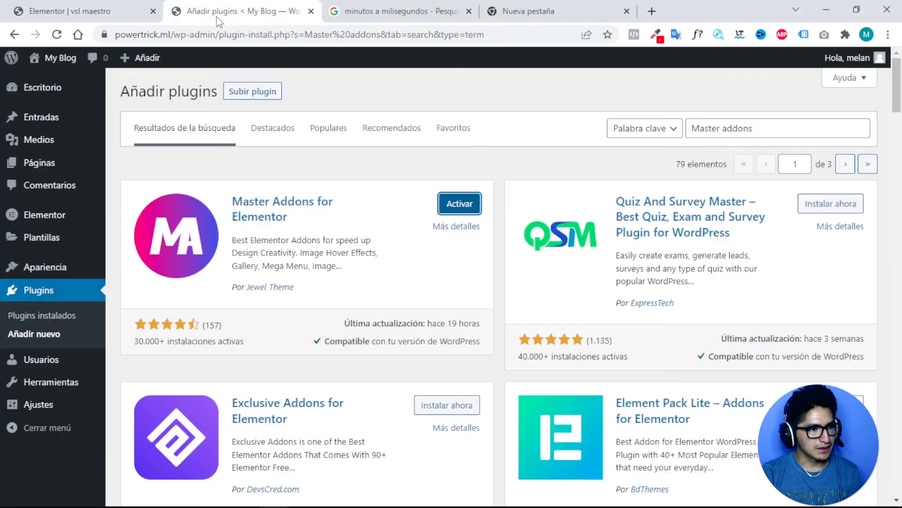
click(454, 209)
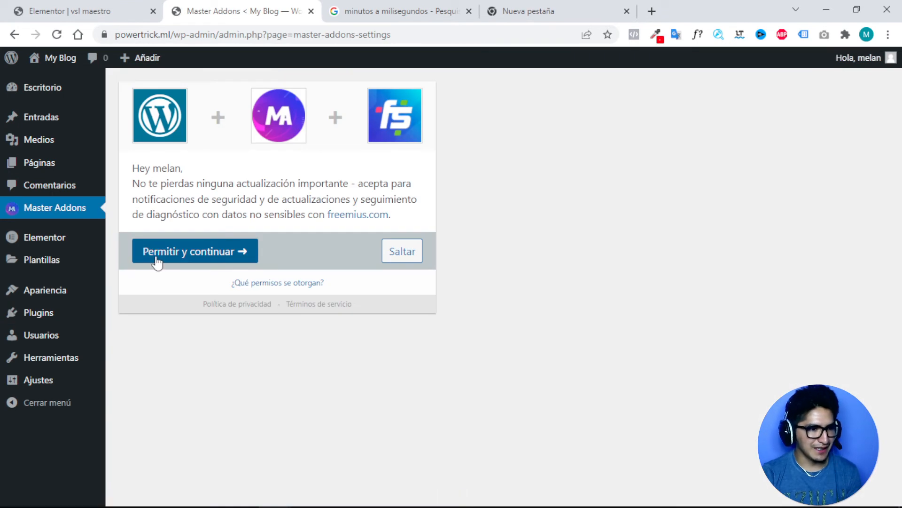
Skip the Master Addons opt-in prompt and open its Extensions list.
mouse_move(42, 386)
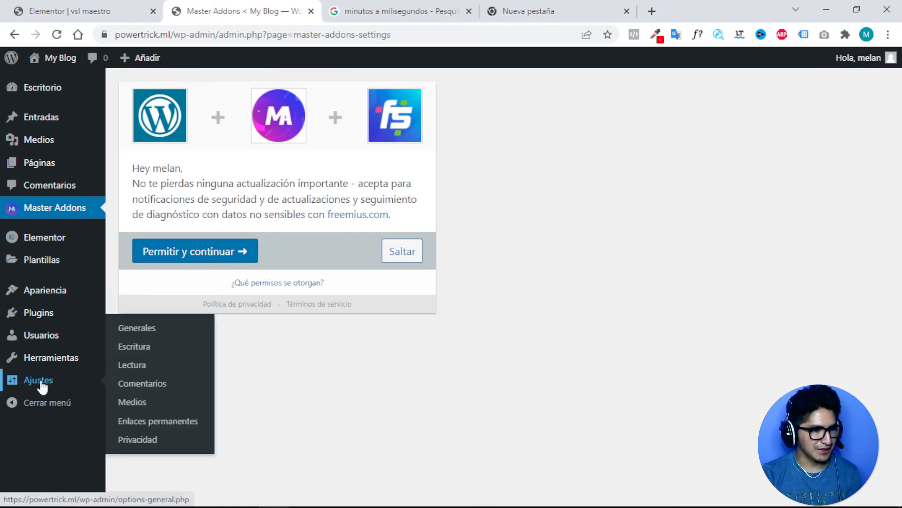
click(405, 255)
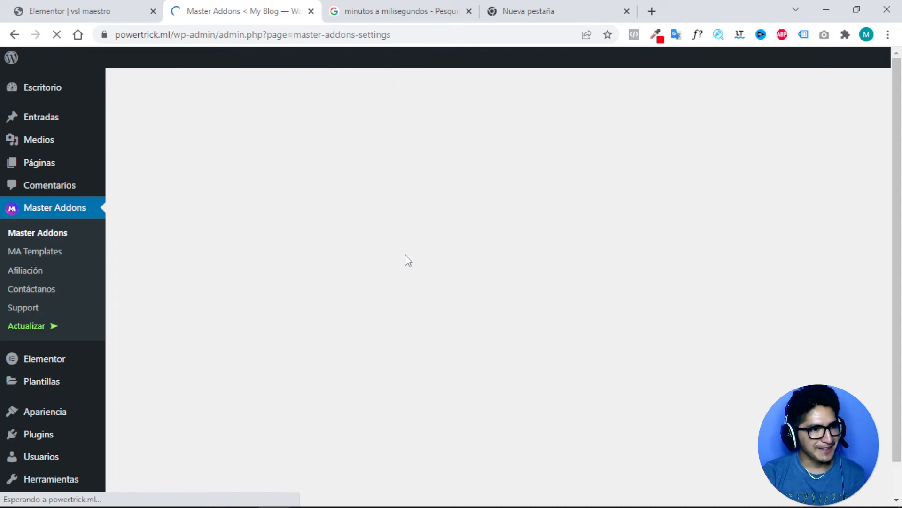
scroll(382, 261, down, 4)
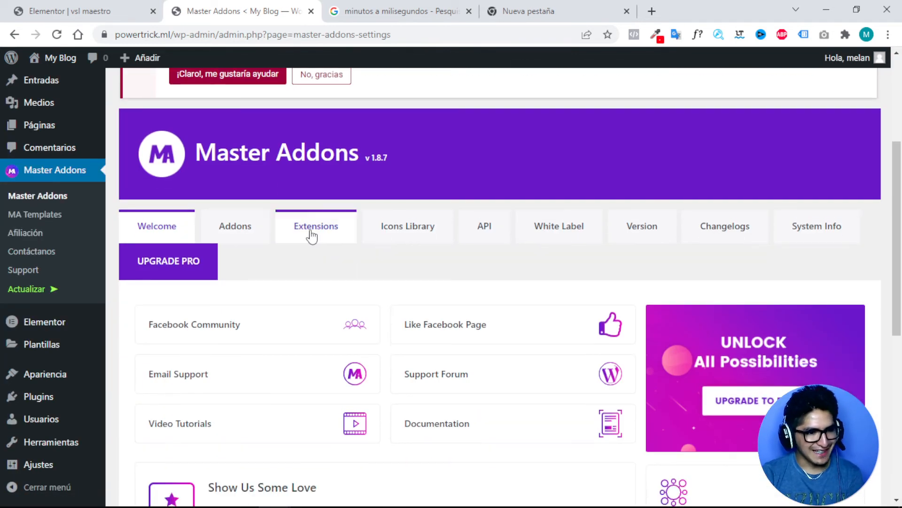
click(311, 235)
scroll(401, 226, down, 5)
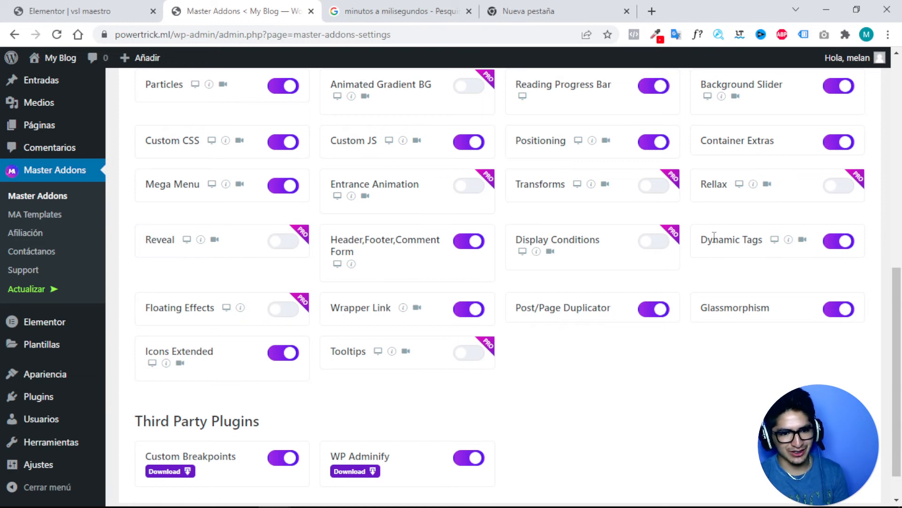
scroll(440, 211, up, 3)
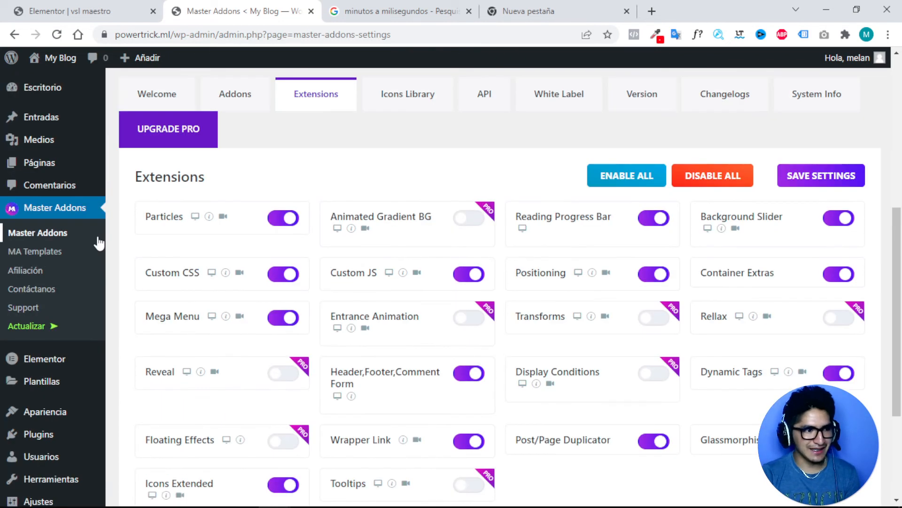
scroll(539, 246, down, 1)
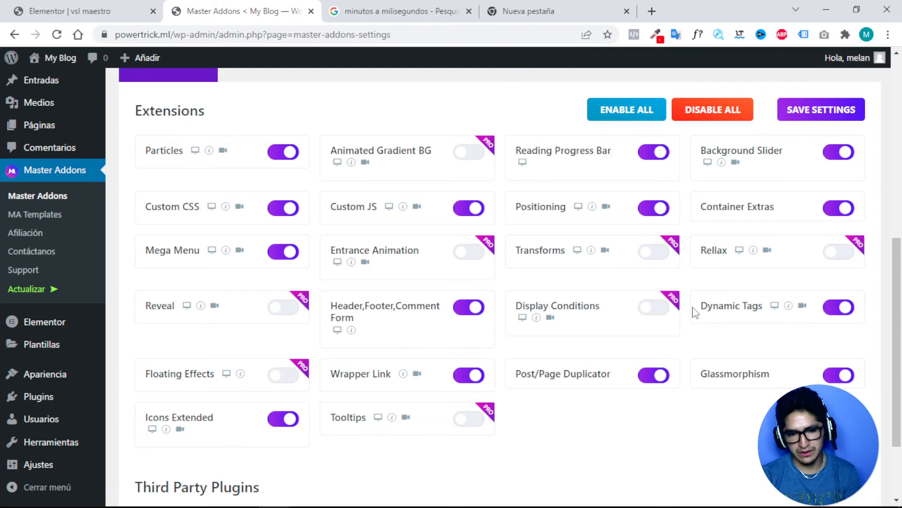
drag(720, 306, 758, 306)
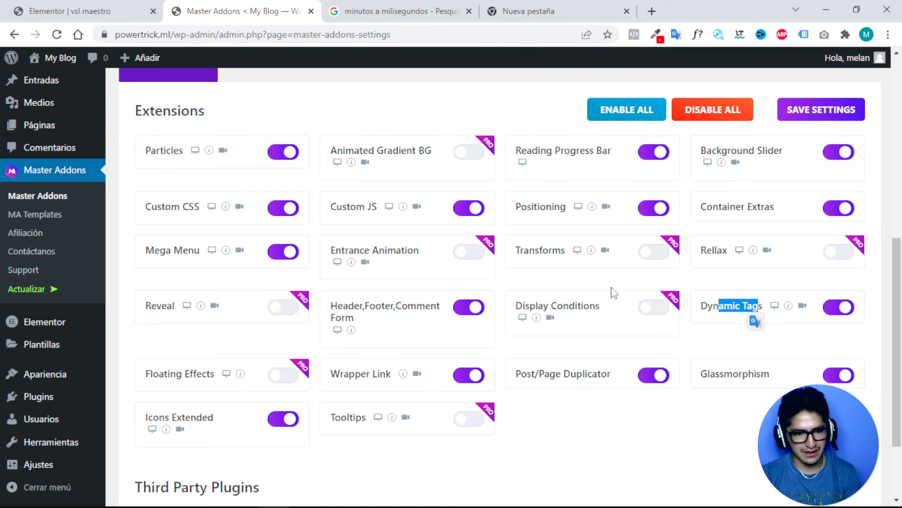
Turn off Particles, Custom CSS, Mega Menu, Custom JS, Reading Progress Bar and Background Slider.
click(276, 156)
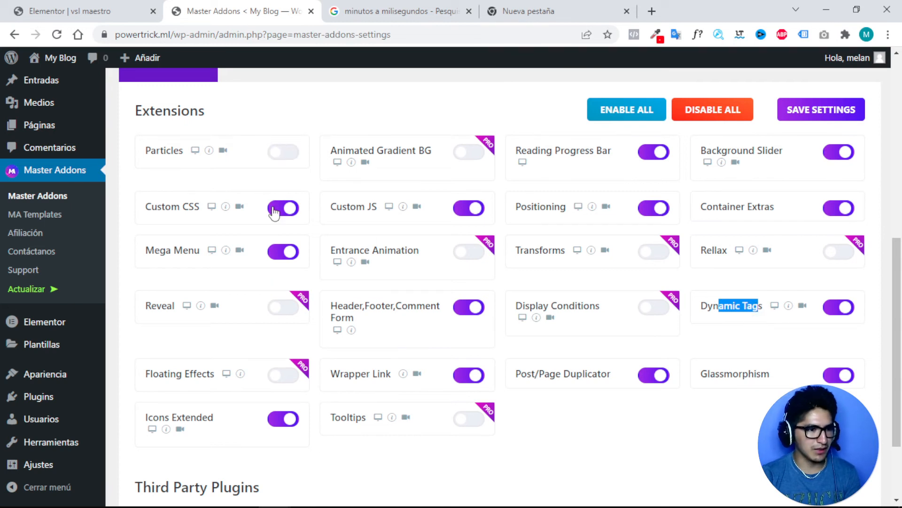
click(277, 209)
click(279, 256)
click(462, 215)
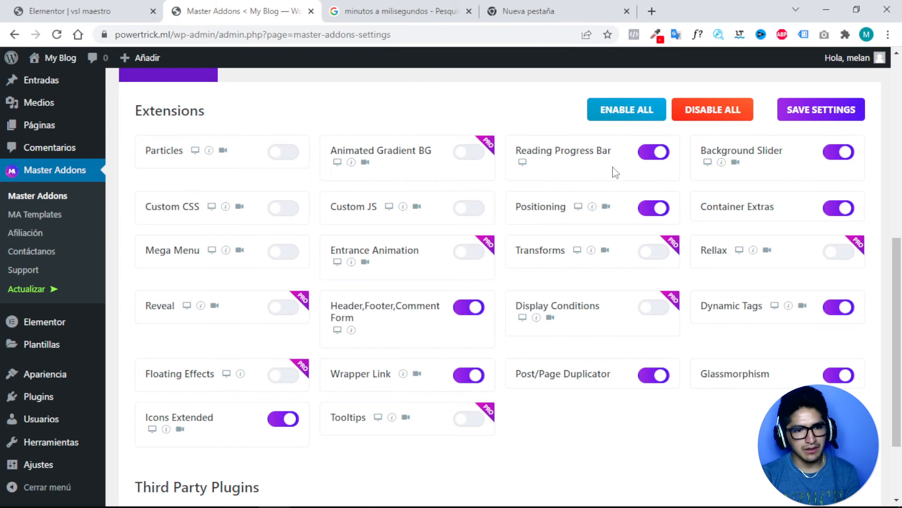
click(639, 155)
click(837, 154)
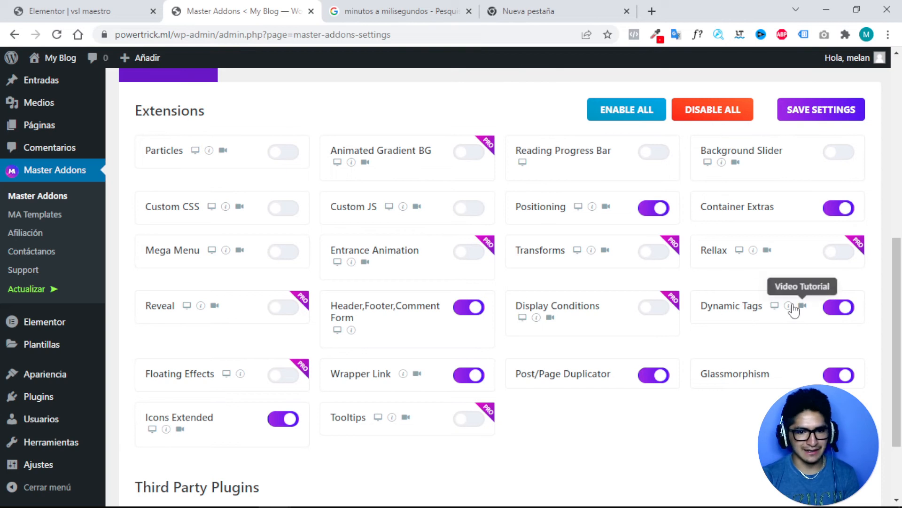
click(75, 8)
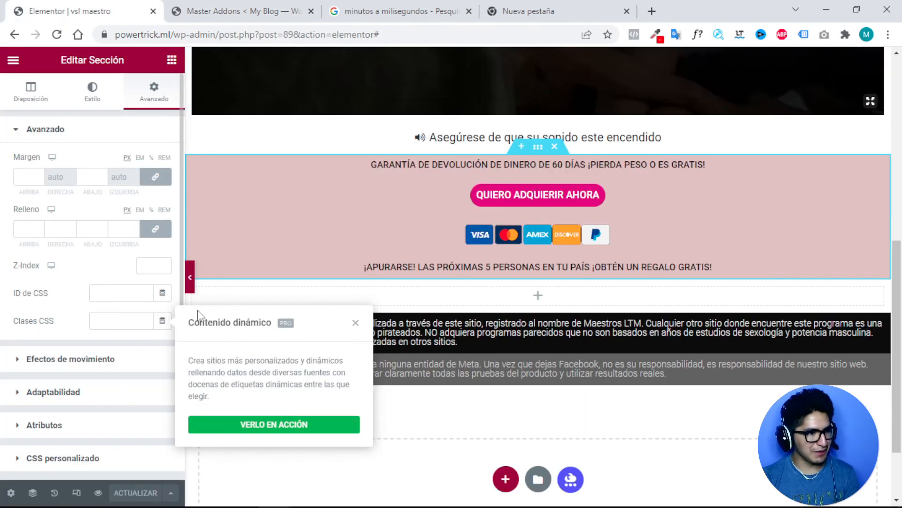
Reload the editor and open the guarantee section's Advanced settings.
click(56, 35)
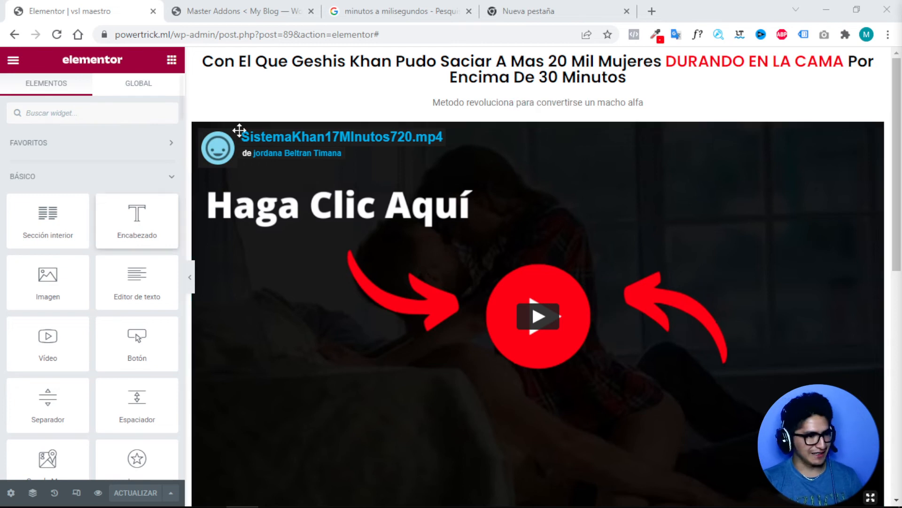
scroll(362, 172, down, 7)
mouse_move(540, 224)
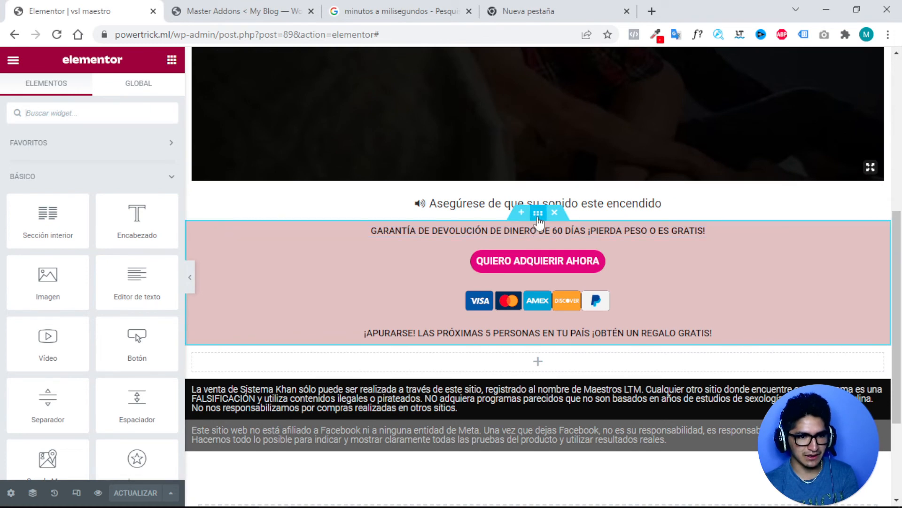
click(538, 219)
click(161, 104)
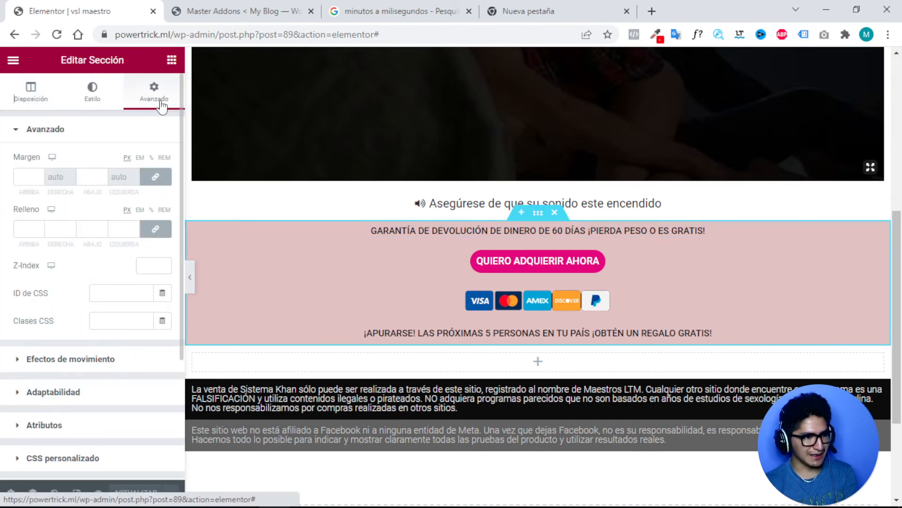
Enter the CSS class 'delay' in the section's Clases CSS field.
click(162, 321)
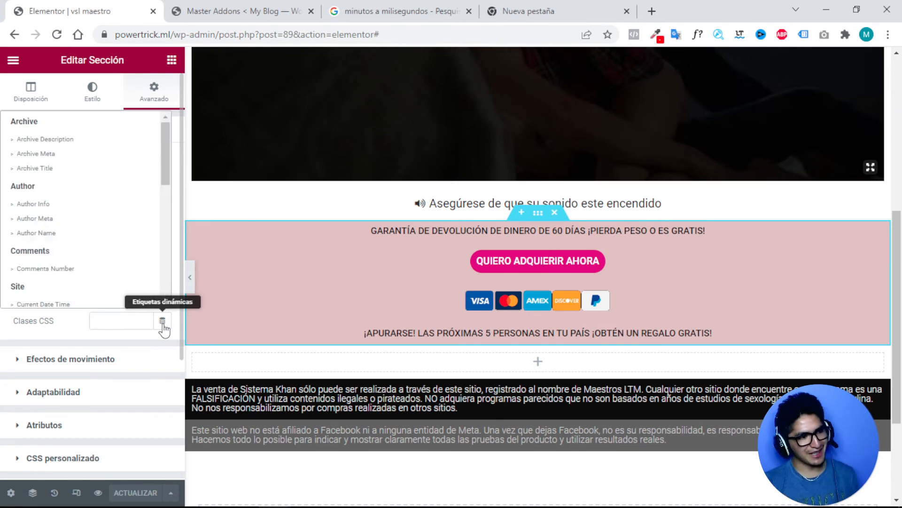
click(163, 323)
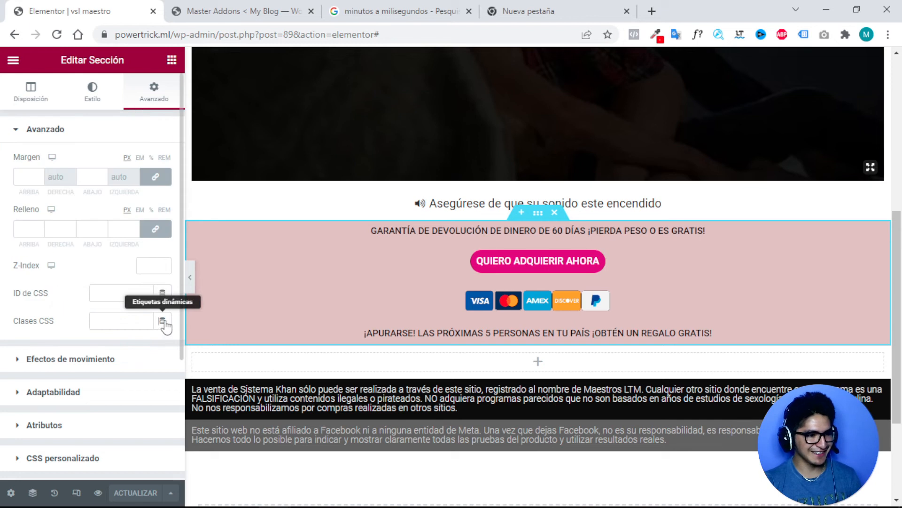
click(117, 322)
text(D)
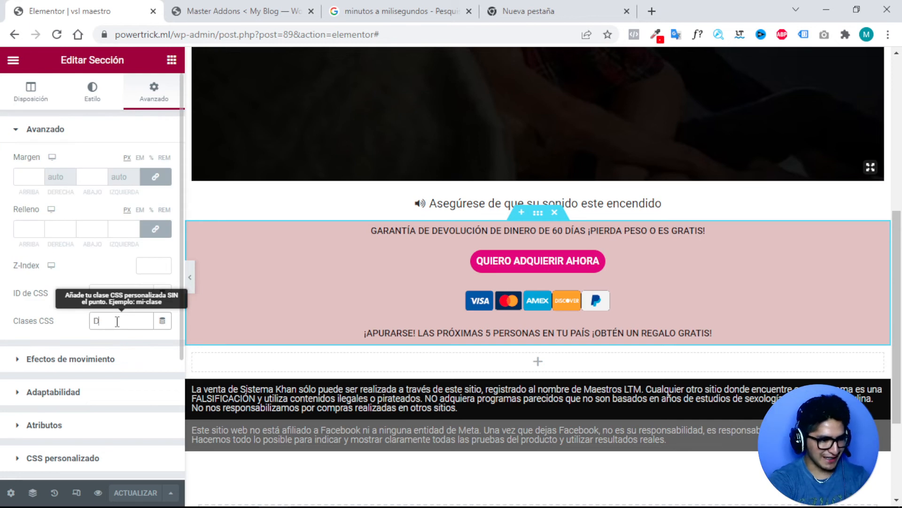
text(EK)
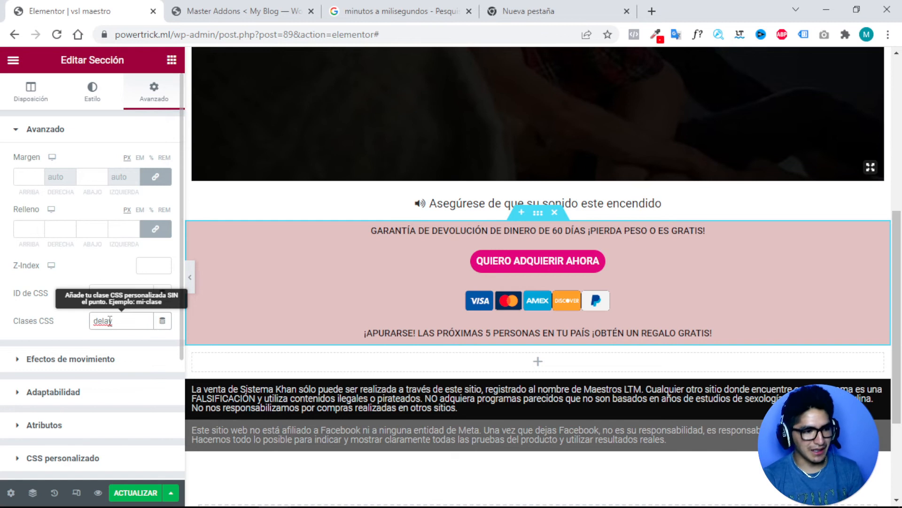
double_click(112, 321)
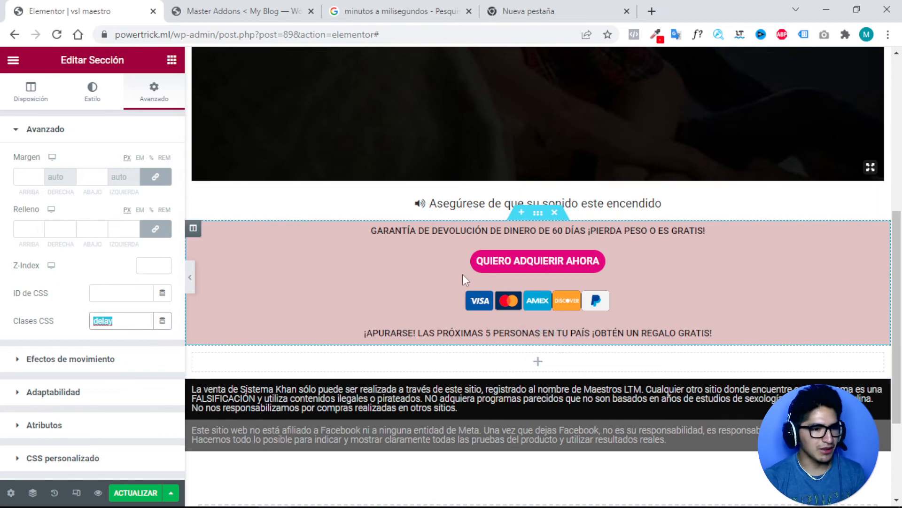
scroll(463, 278, down, 3)
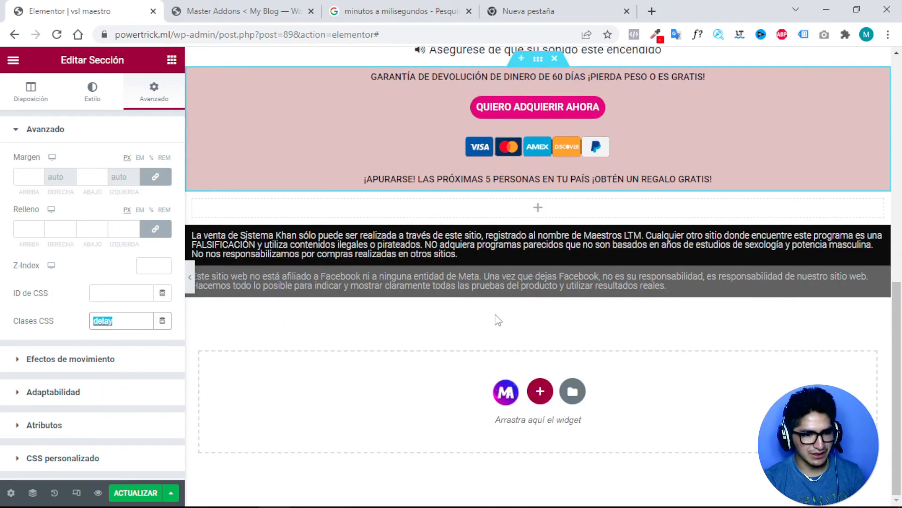
Add a new single-column section below the disclaimer text.
click(504, 323)
click(540, 391)
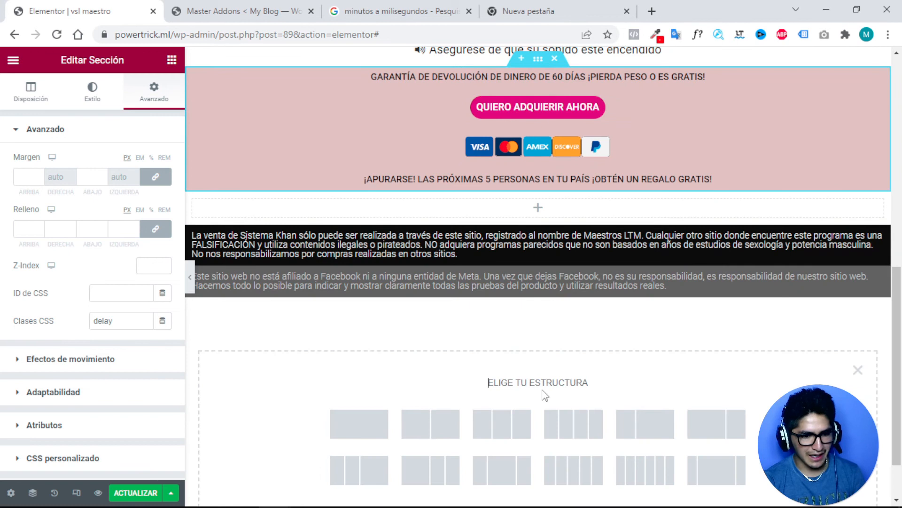
click(374, 421)
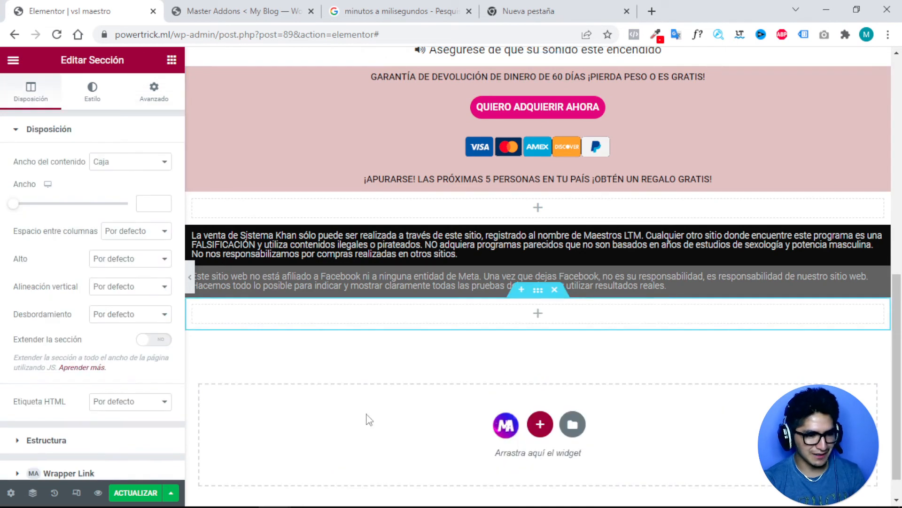
Place an HTML widget there with the jQuery script hiding '.delay' and showing it after 660000 ms.
click(539, 313)
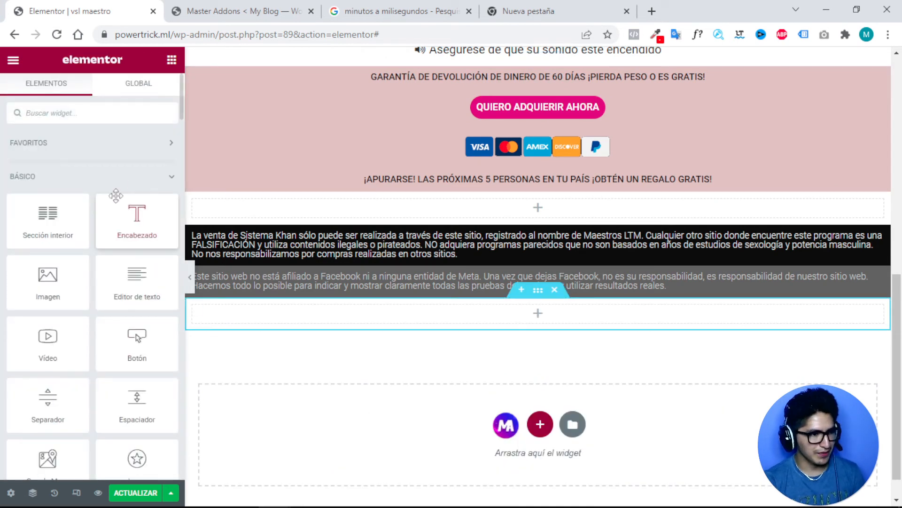
click(81, 114)
text(html)
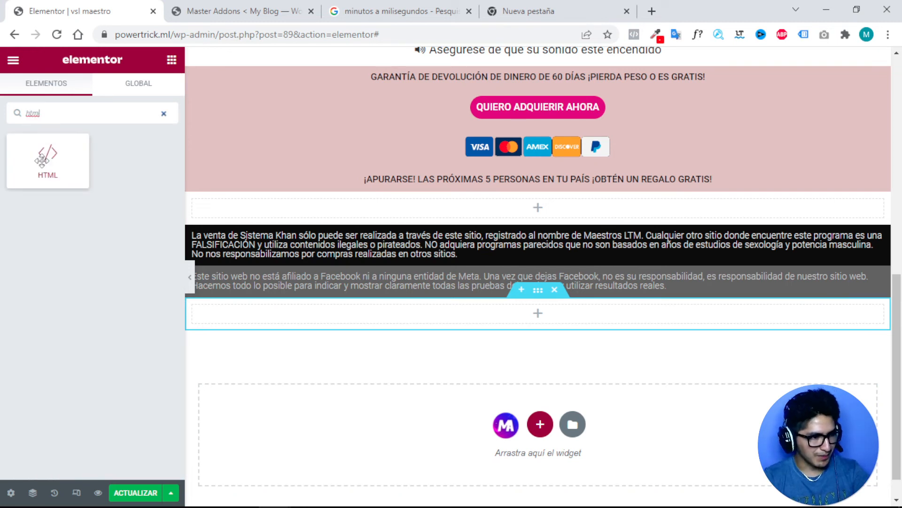
drag(47, 159, 528, 313)
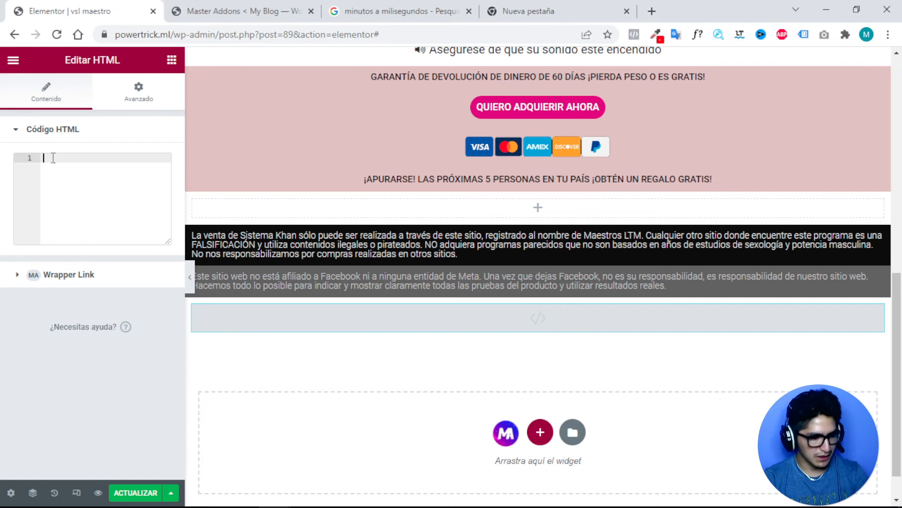
text(<head> <script src="https://ajax.googleapis.com/ajax/libs/jquery/3.4.1/jquery.min.js"></script> </head> <script> $('.delay').hide(); setTimeout(function() { $('.delay').show(); }, 660000); </script>)
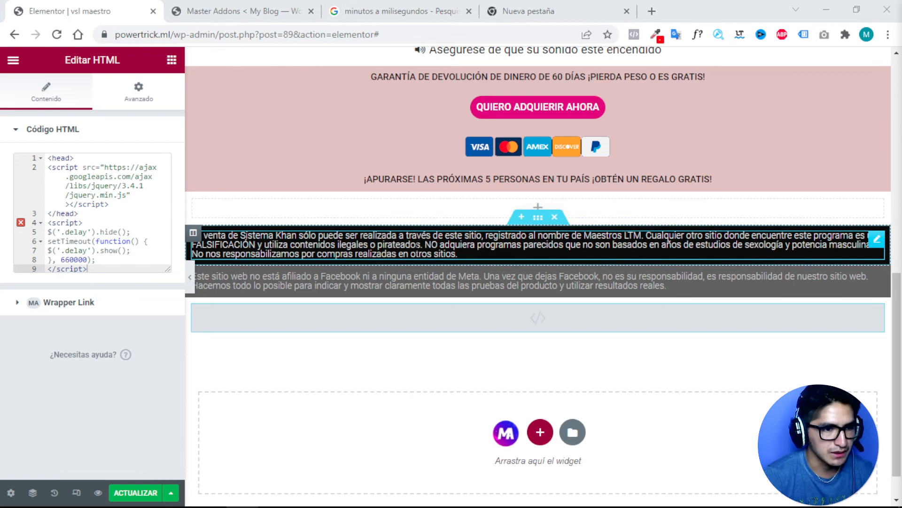
scroll(418, 244, up, 1)
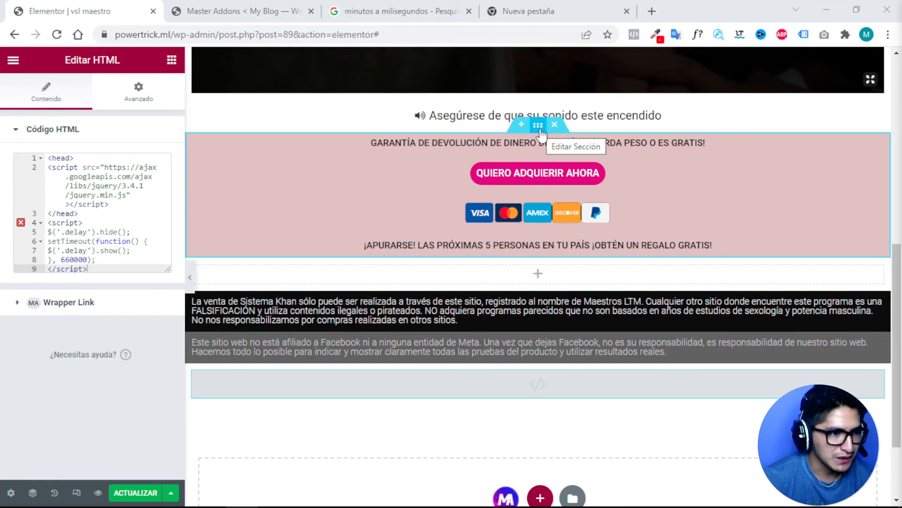
Revert the edit history to 'Sección Añadidas', removing the HTML widget.
click(539, 131)
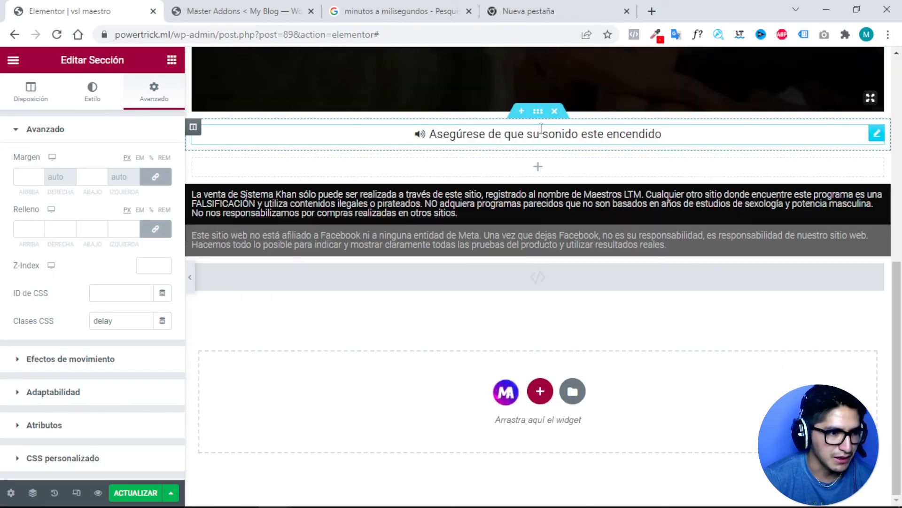
scroll(525, 199, up, 3)
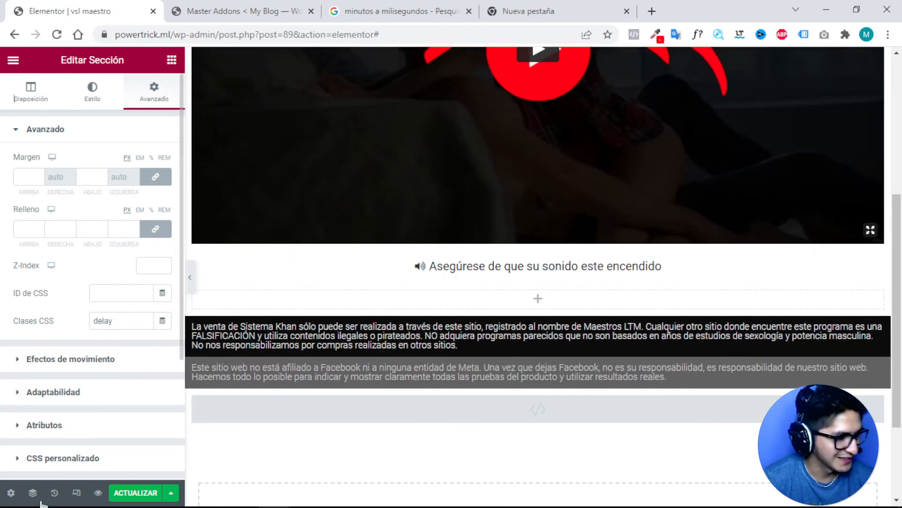
click(55, 492)
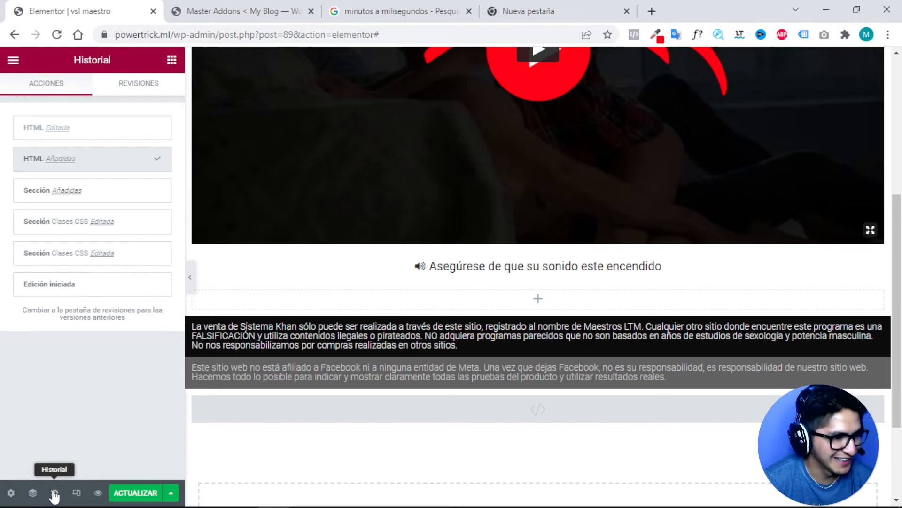
click(34, 193)
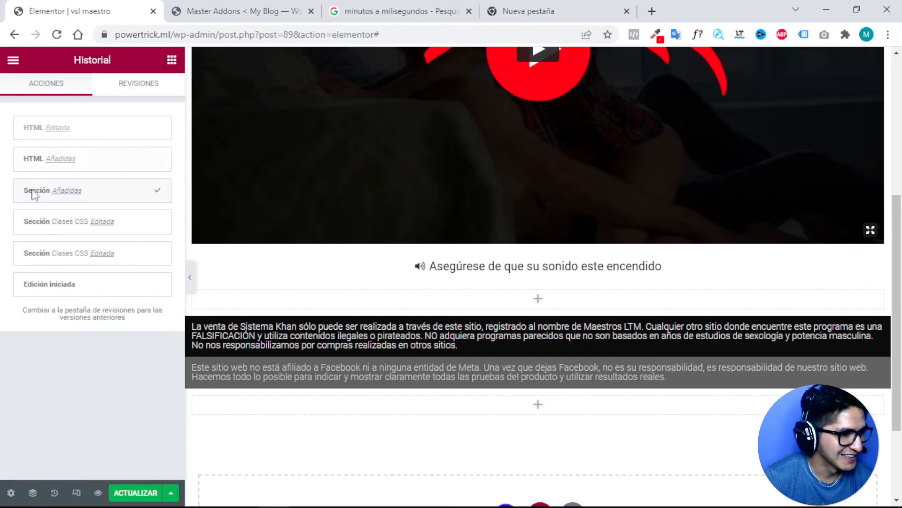
scroll(506, 212, up, 5)
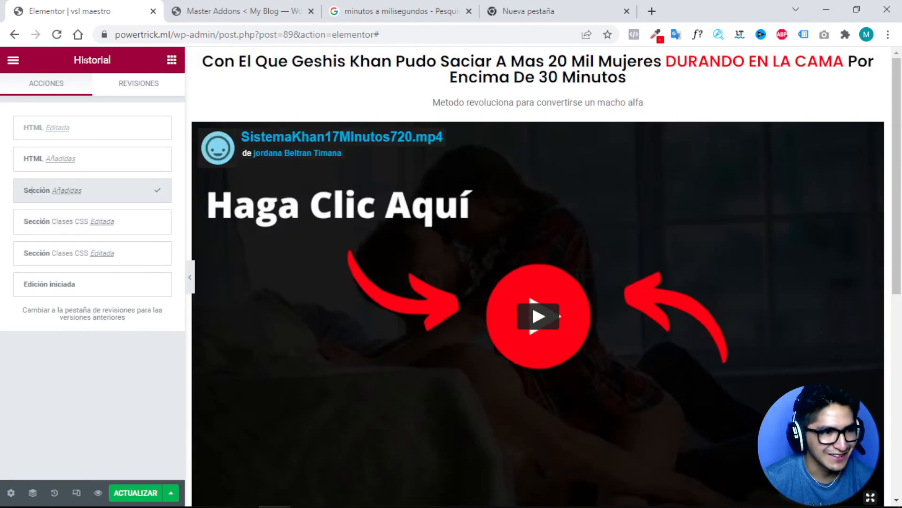
Reload the editor and open the pink buy section's Advanced settings.
click(57, 34)
click(487, 112)
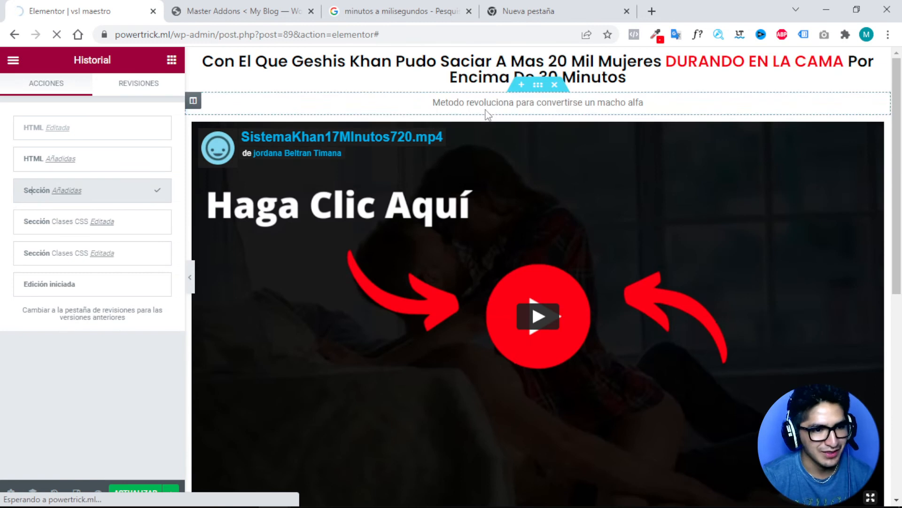
scroll(470, 296, down, 8)
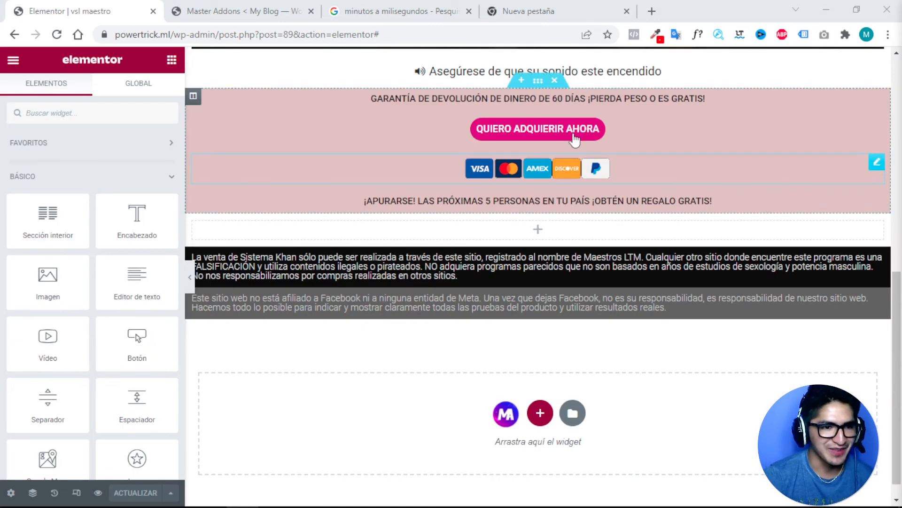
click(539, 87)
click(539, 87)
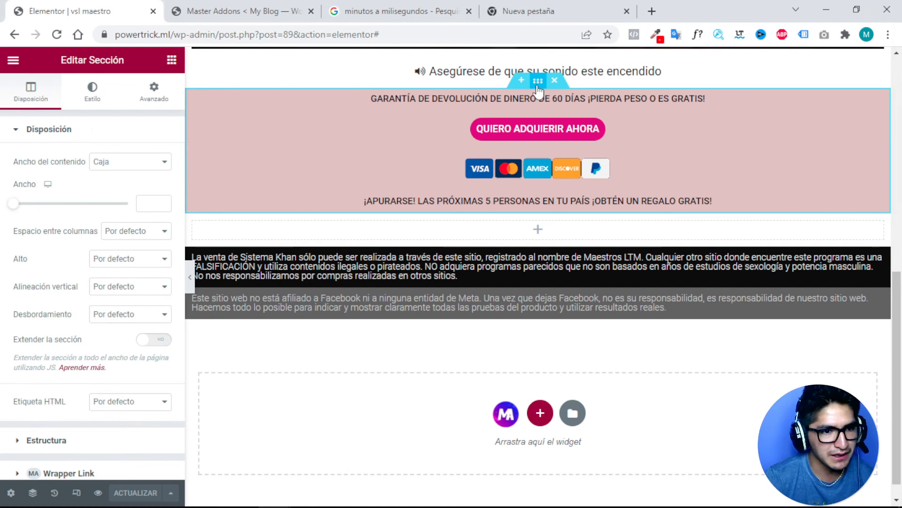
click(154, 96)
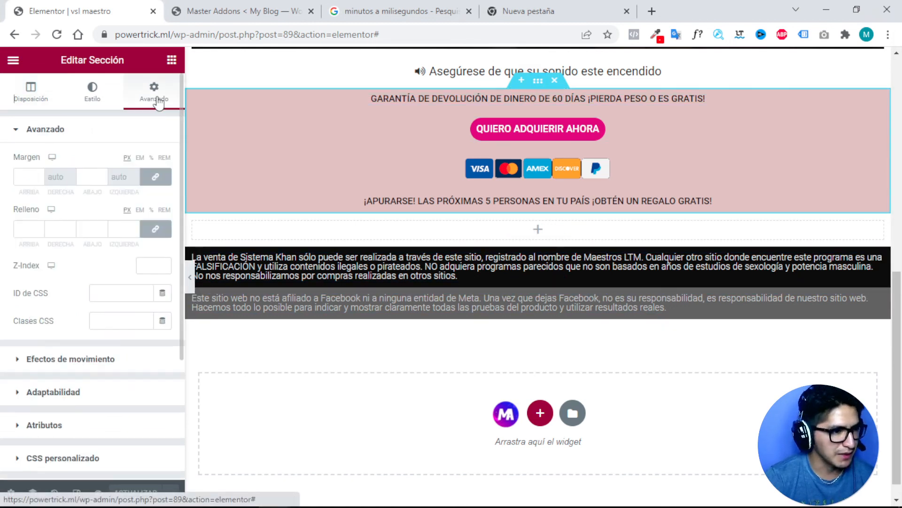
Enter 'retardar' as the CSS class of the pink guarantee section in its Advanced settings.
click(112, 322)
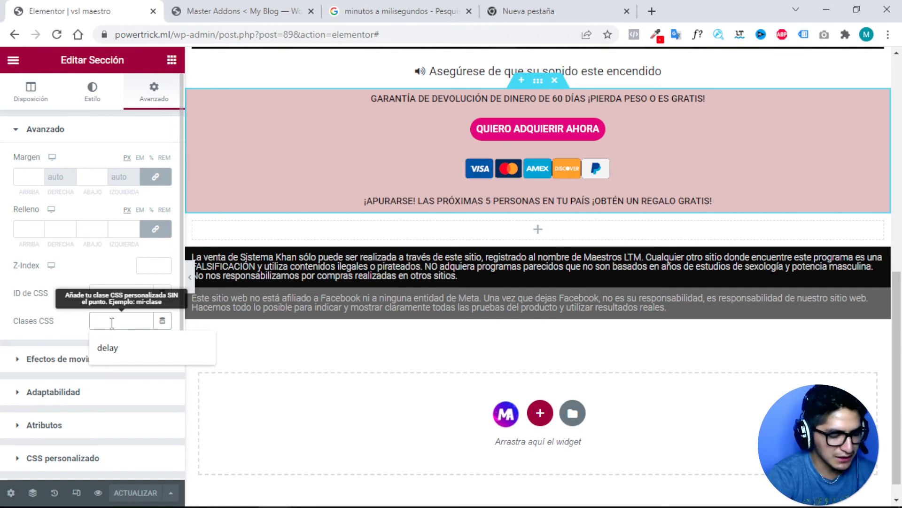
text(retardar)
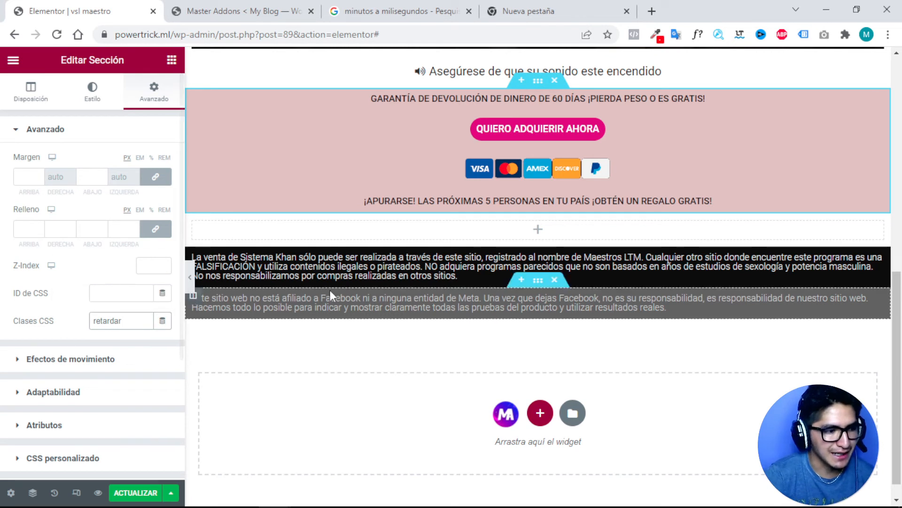
Add a one-column bottom section with an HTML widget holding the pasted jQuery '.delay' script.
click(540, 414)
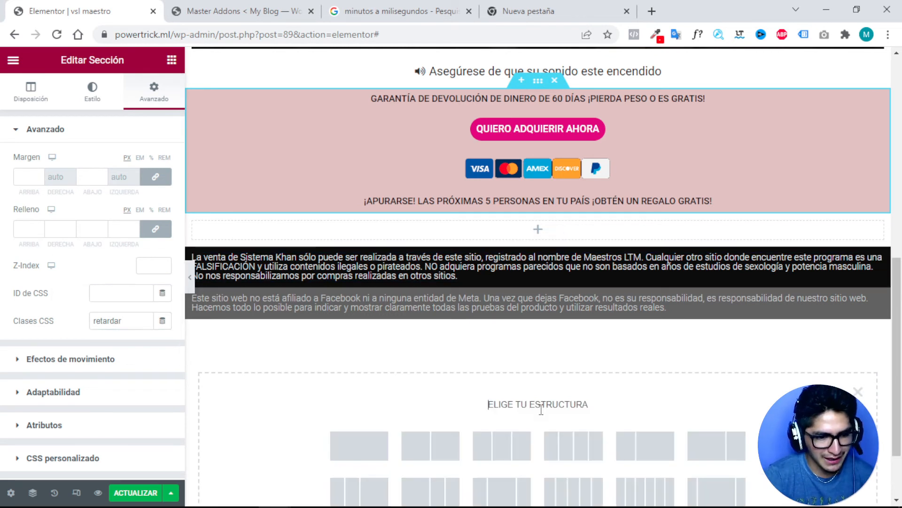
click(365, 447)
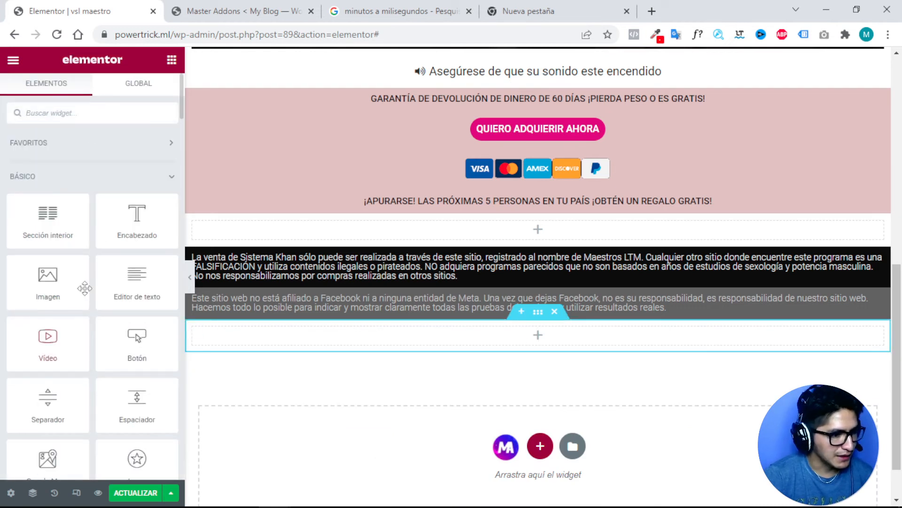
click(76, 112)
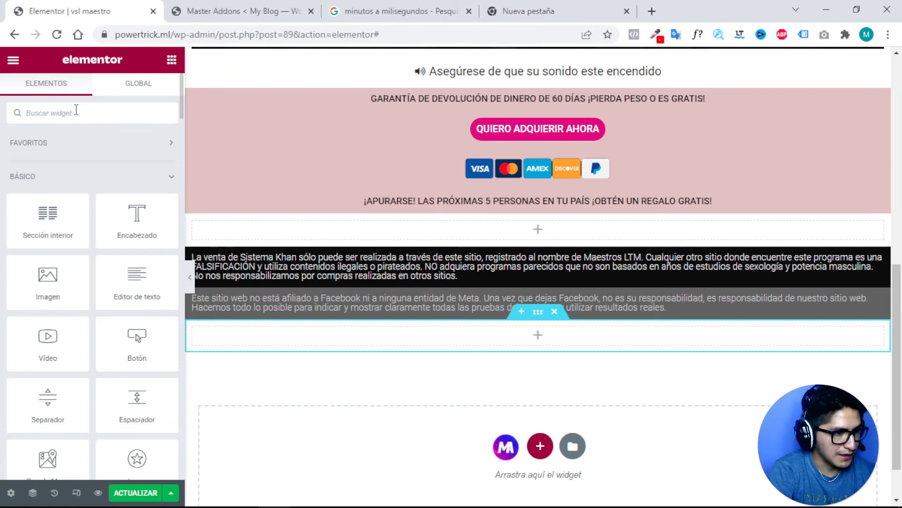
text(html)
drag(47, 157, 537, 340)
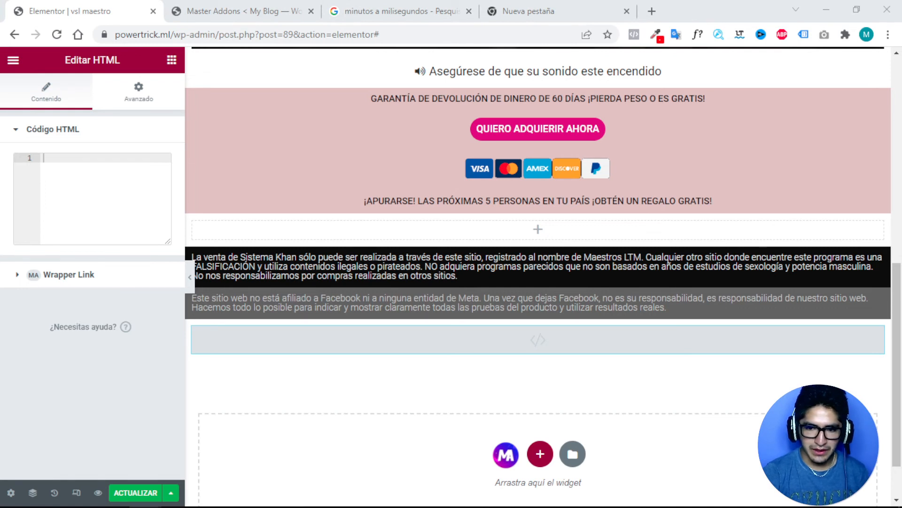
click(77, 159)
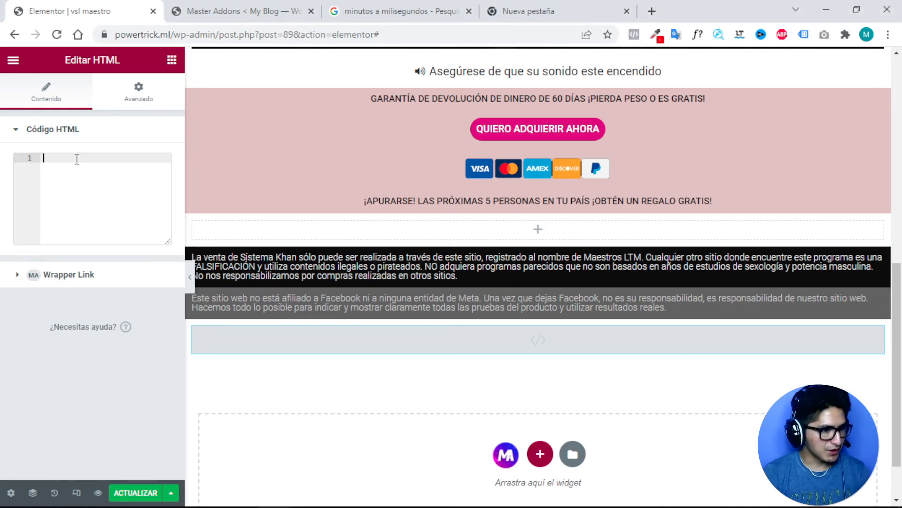
text(<head> <script src="https://ajax.googleapis.com/ajax/libs/jquery/3.4.1/jquery.min.js"></script> </head> <script> $('.delay').hide(); setTimeout(function() { $('.delay').show(); }, 660000); </script>)
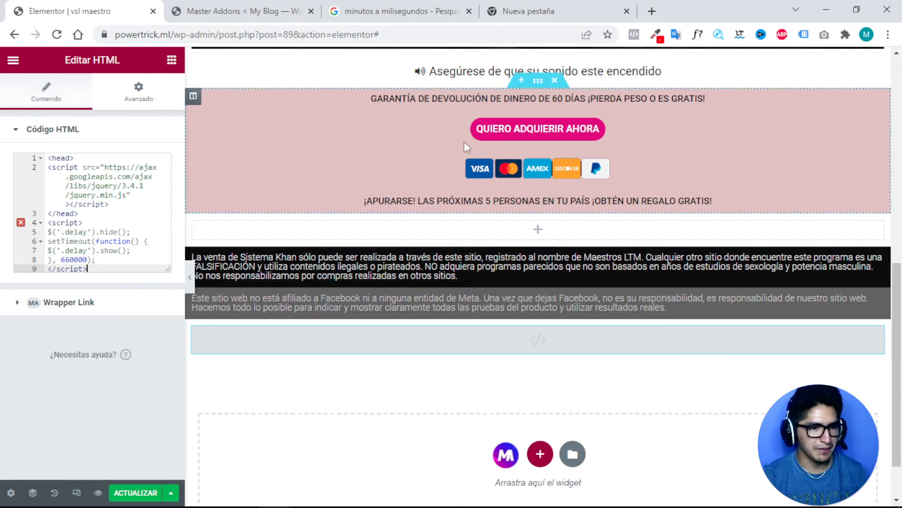
Copy the class name 'retardar' from the pink section's CSS Classes field.
click(537, 89)
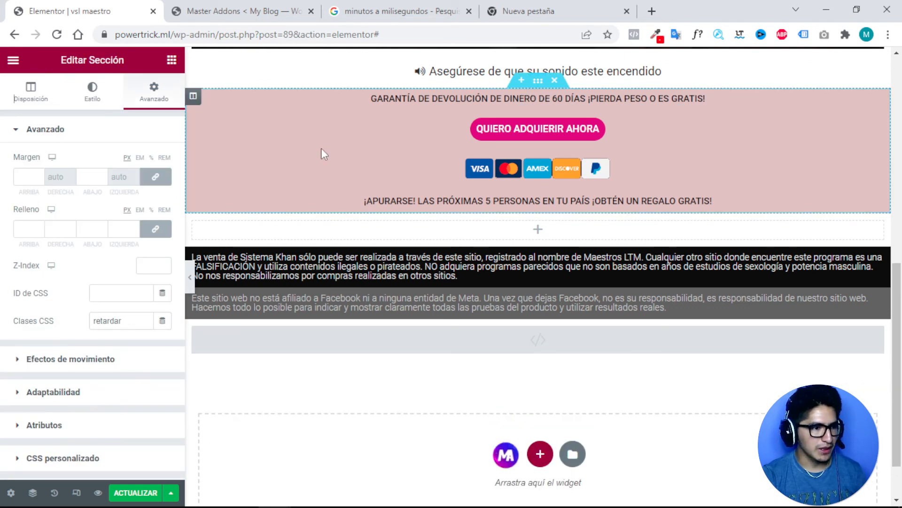
double_click(112, 321)
right_click(112, 323)
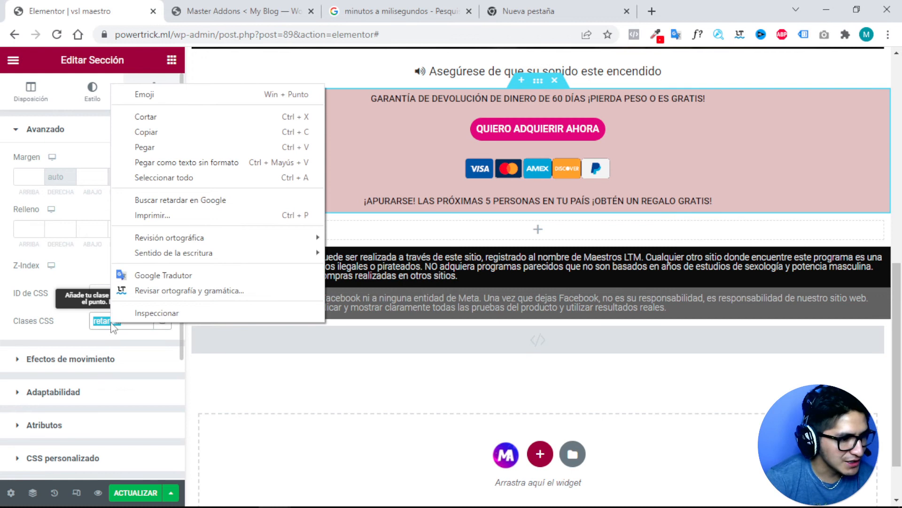
click(151, 136)
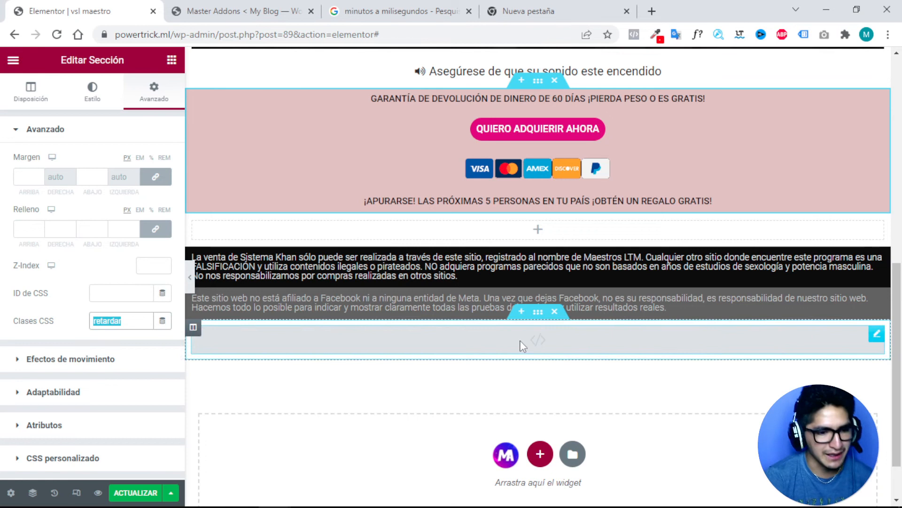
Replace the '.delay' selectors on script lines 5 and 7 with '.retardar'.
click(521, 340)
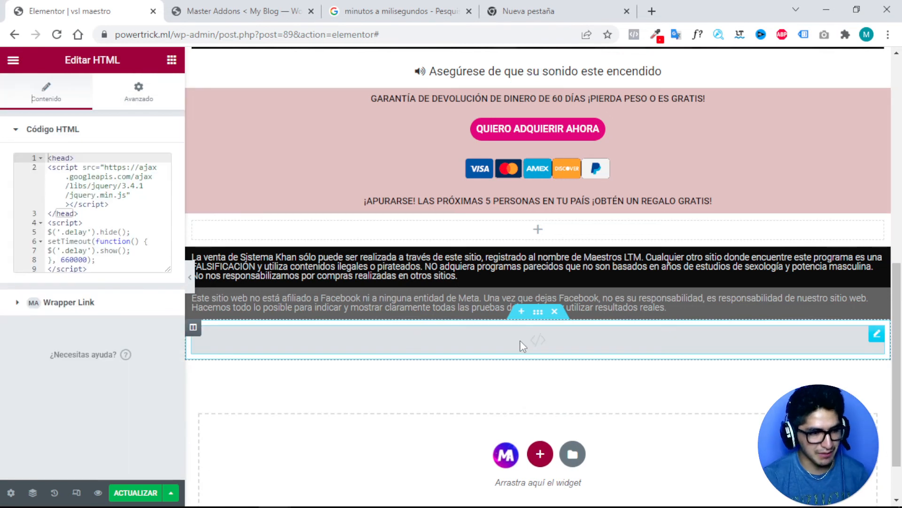
double_click(75, 231)
text(retardar)
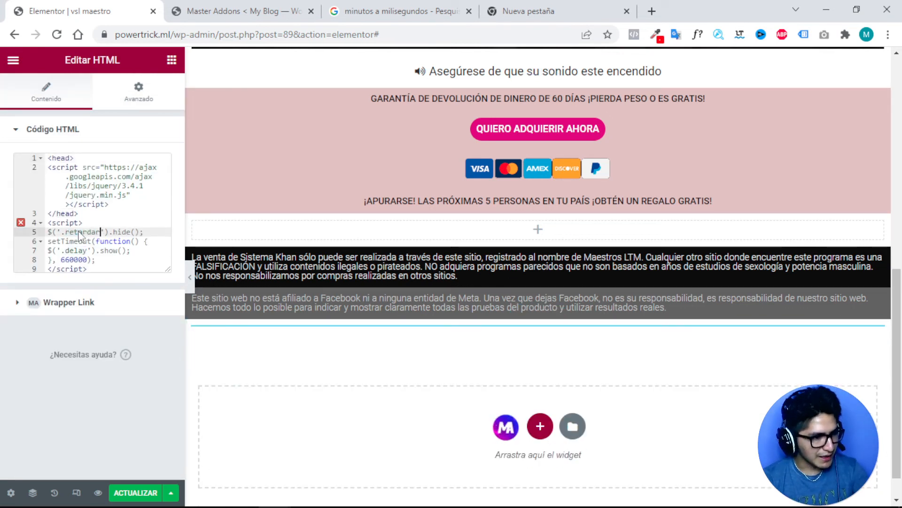
double_click(74, 250)
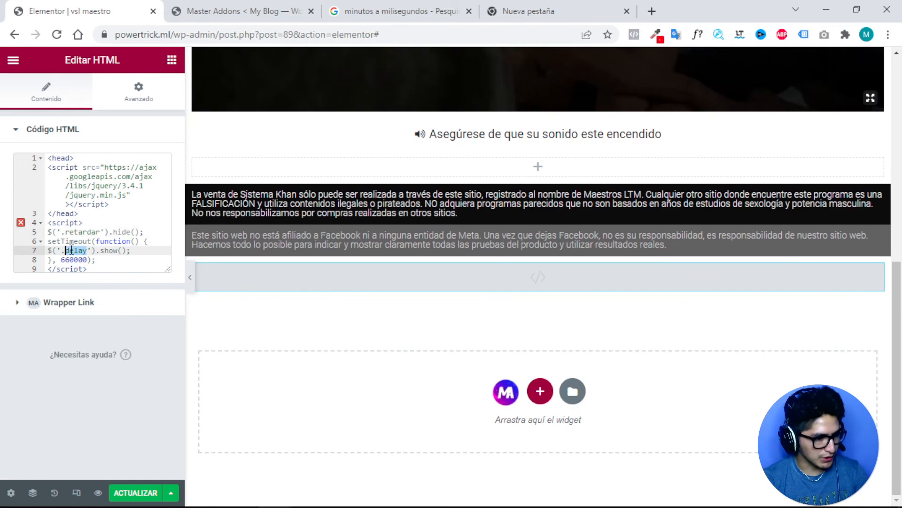
text(retardar)
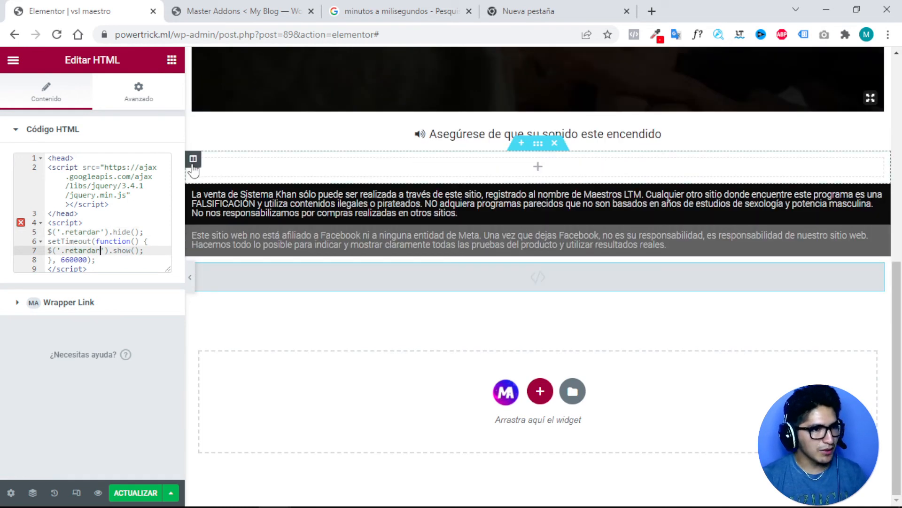
double_click(71, 260)
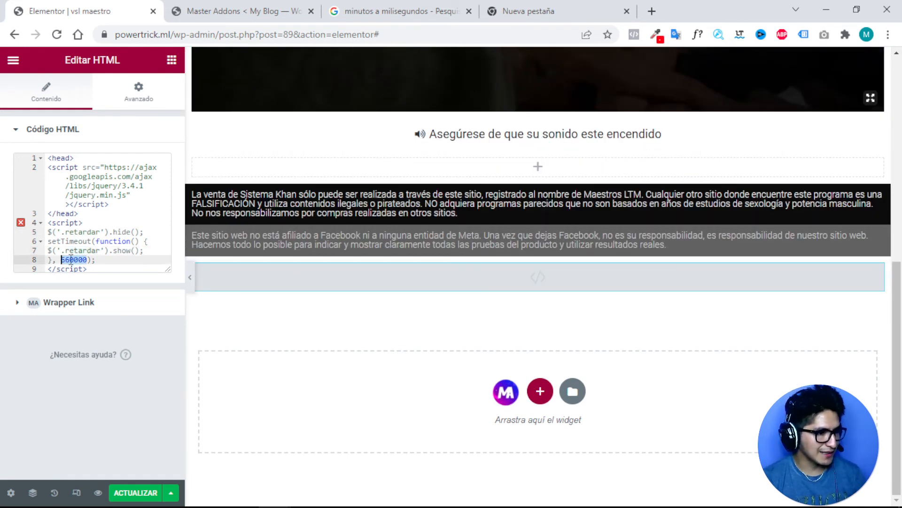
click(414, 10)
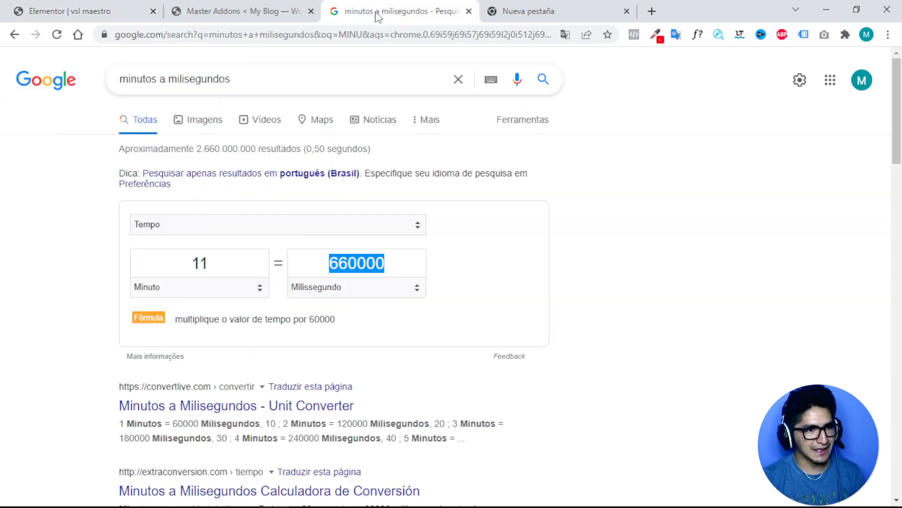
Try 10, 5 and 11 minutes in Google's converter to compare the millisecond results.
double_click(219, 264)
text(10)
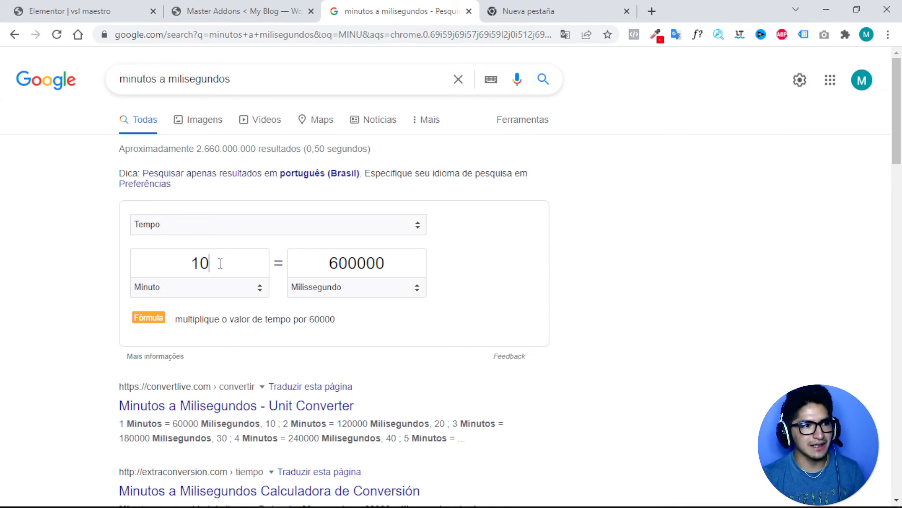
double_click(346, 265)
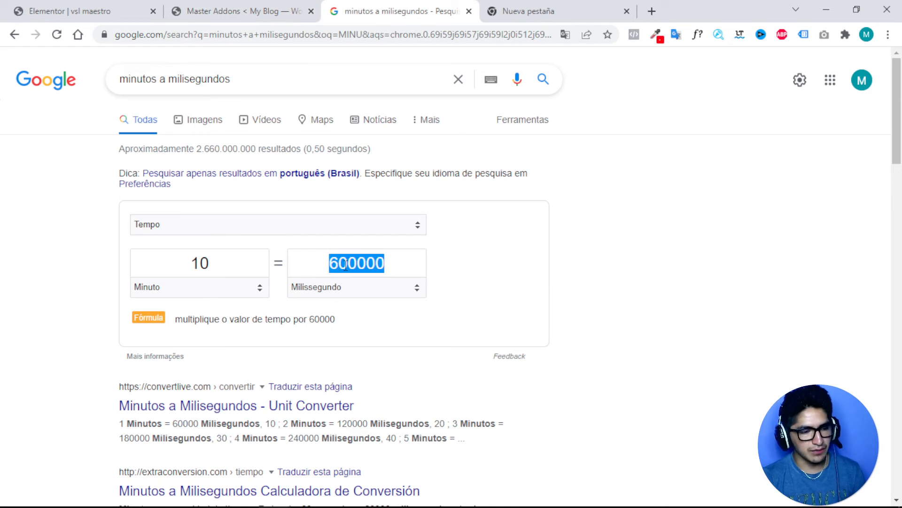
double_click(211, 266)
double_click(353, 262)
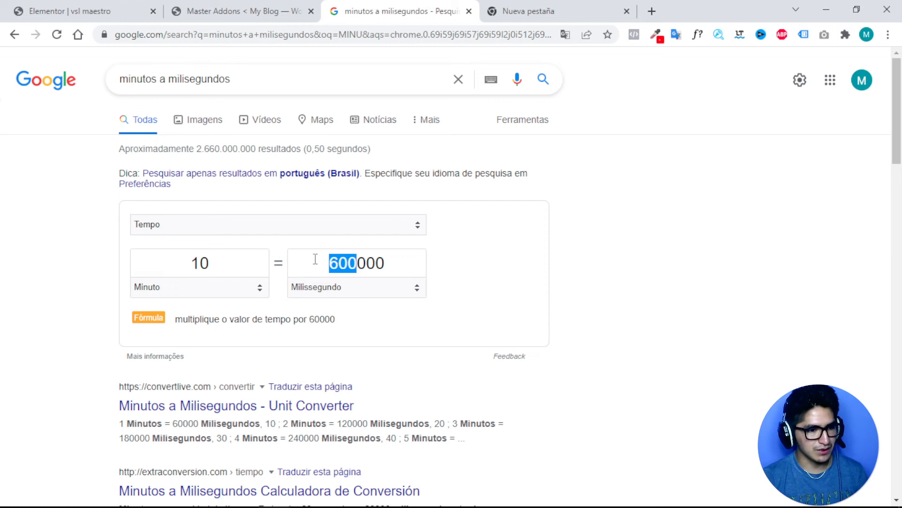
double_click(195, 260)
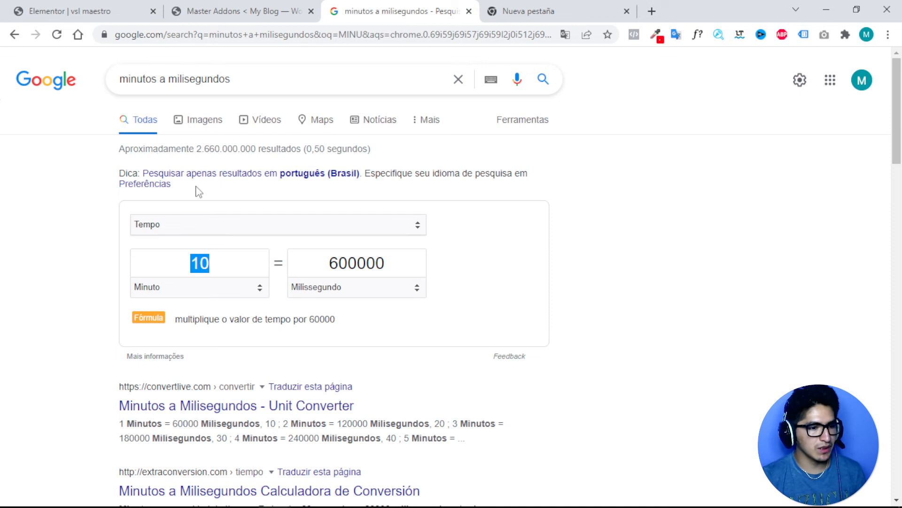
text(5)
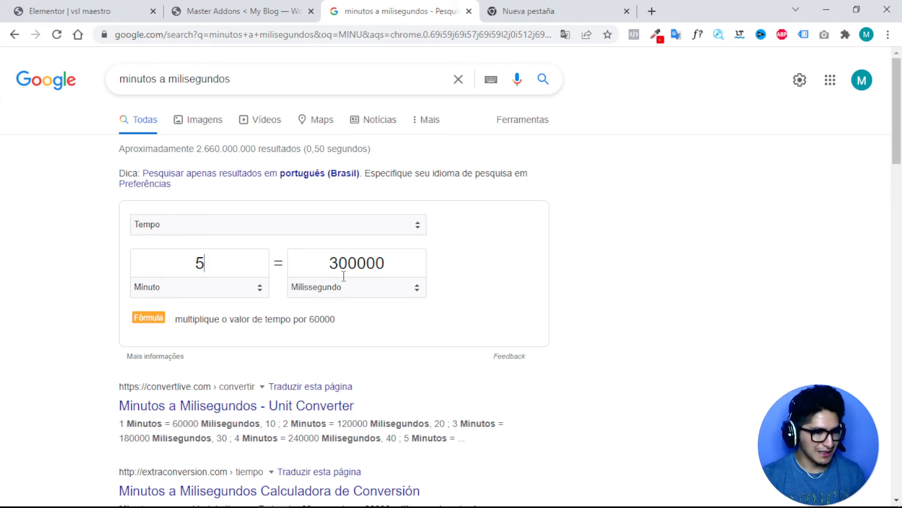
double_click(194, 265)
text(15)
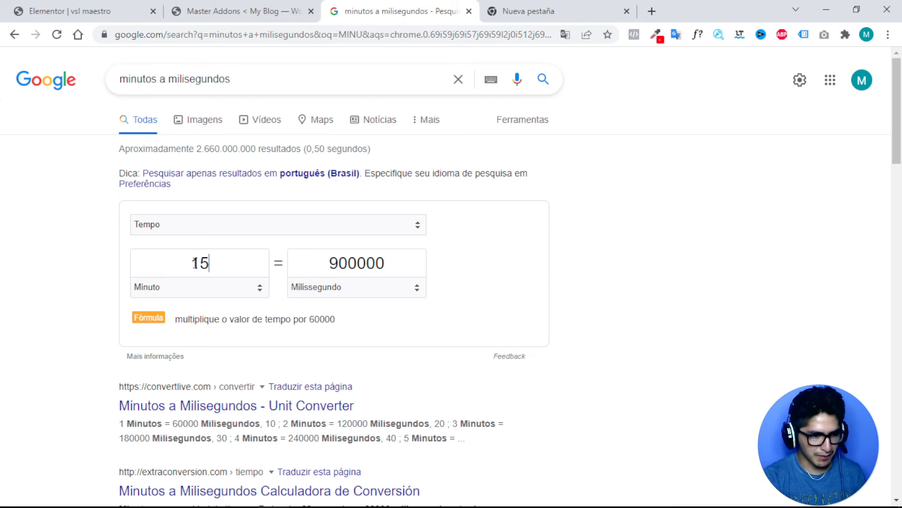
key(BackSpace)
text(1)
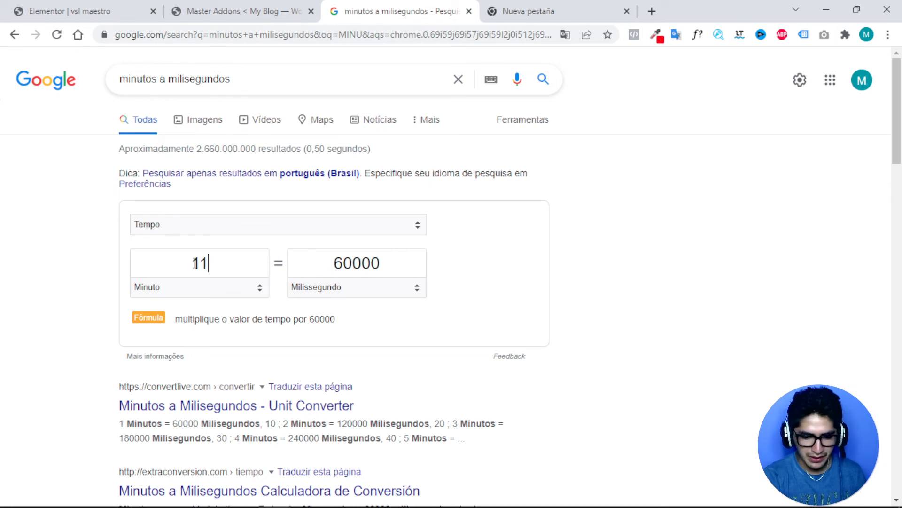
double_click(354, 264)
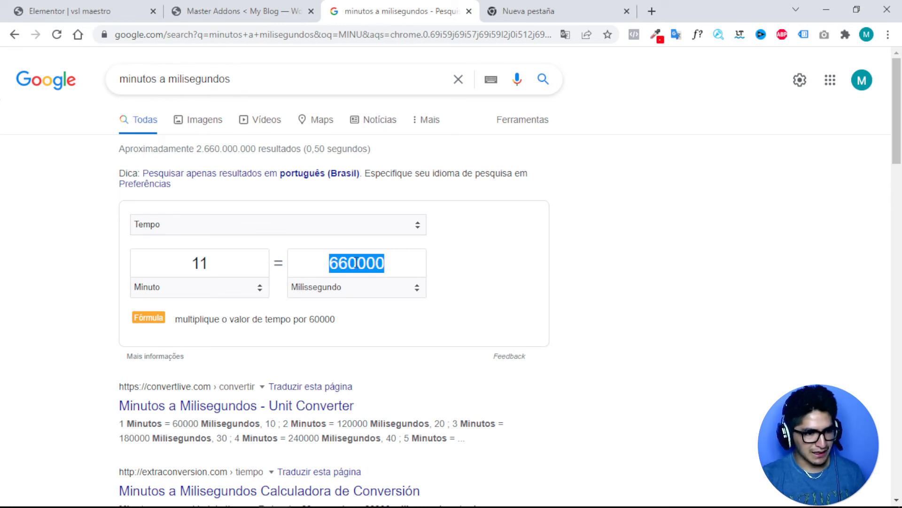
right_click(355, 264)
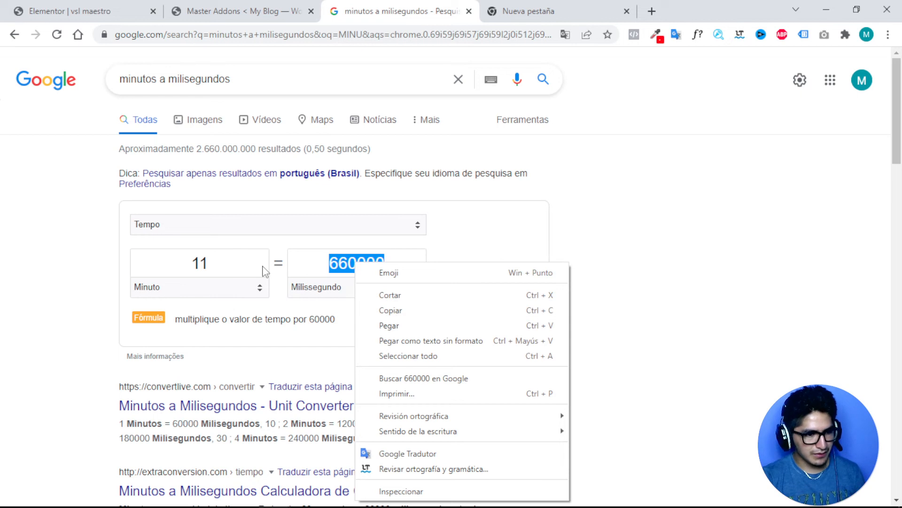
Set the converter to 10000 milliseconds (0,1666667 minutes) and copy the value 10000.
double_click(218, 262)
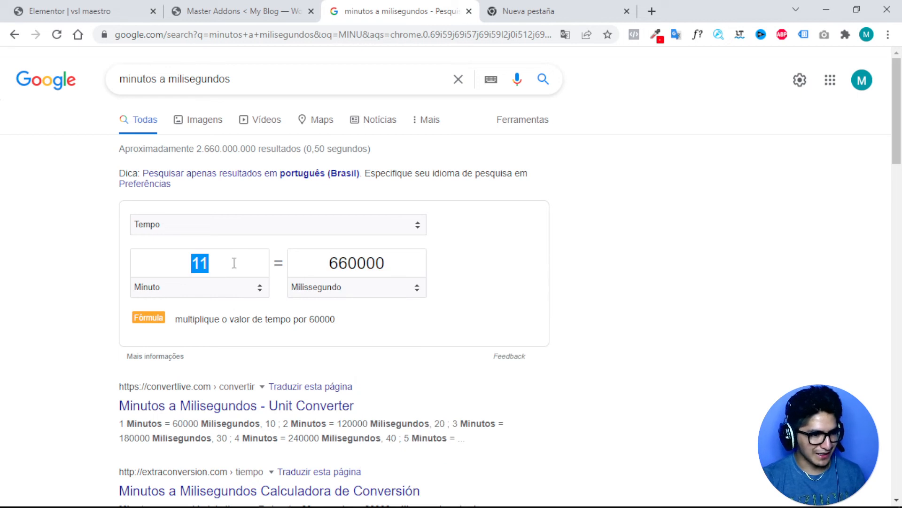
key(BackSpace)
text(1)
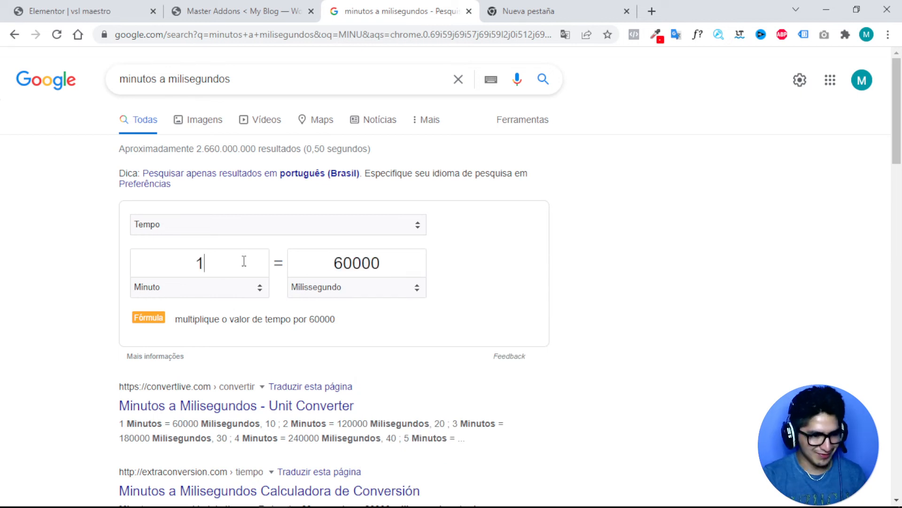
double_click(344, 263)
click(344, 263)
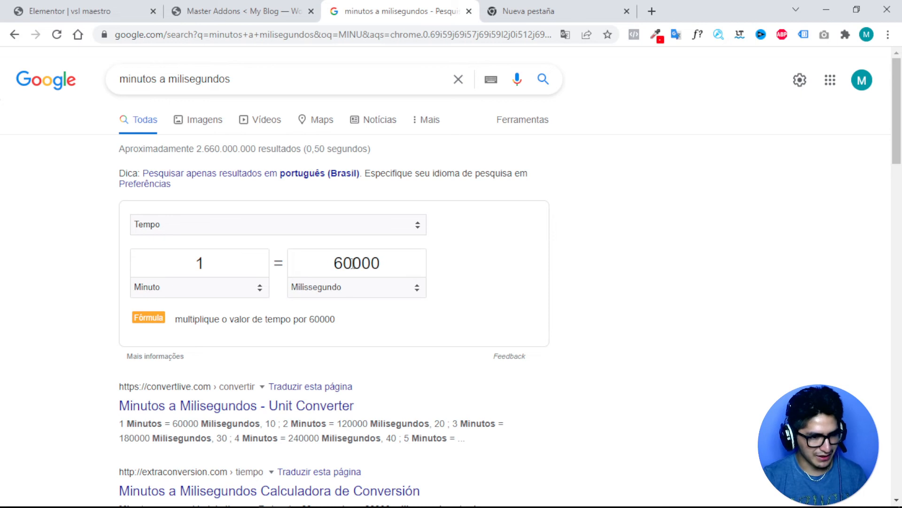
key(BackSpace)
text(1)
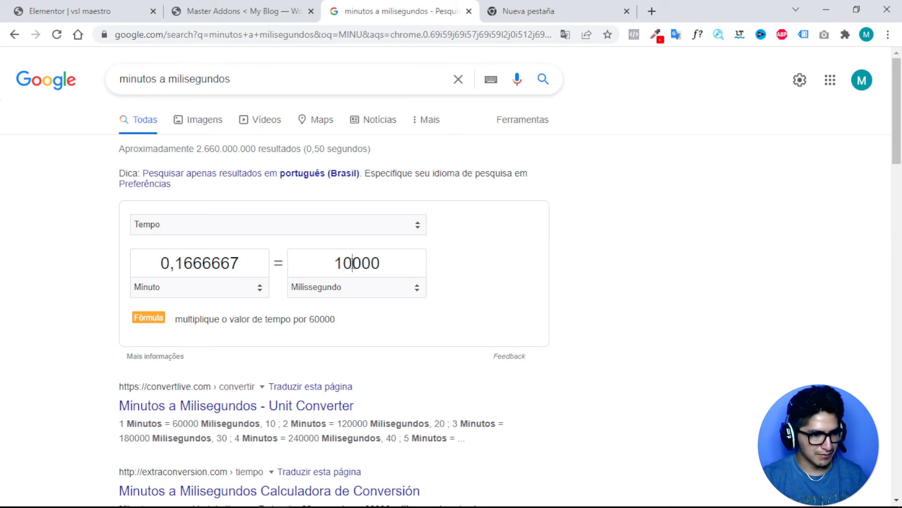
double_click(352, 263)
right_click(352, 263)
click(388, 311)
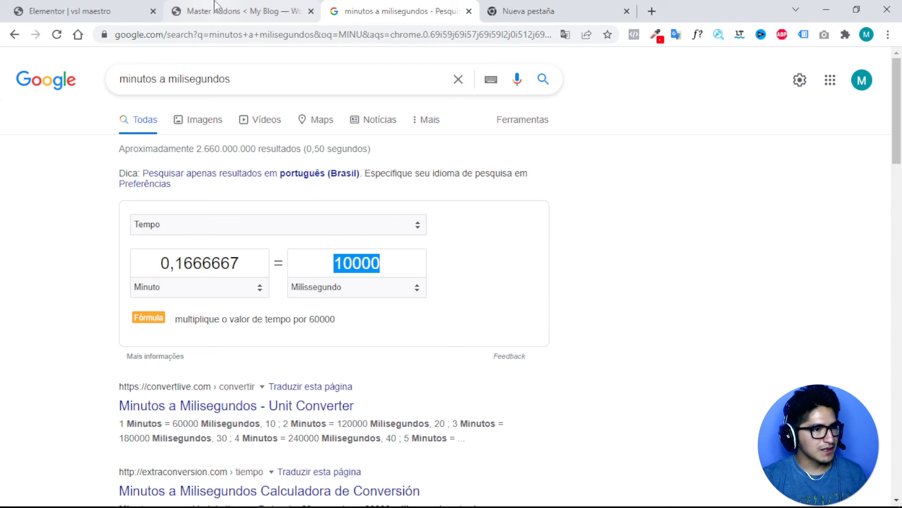
click(198, 12)
Change the script's delay on line 8 from 660000 to 10000 milliseconds.
click(85, 11)
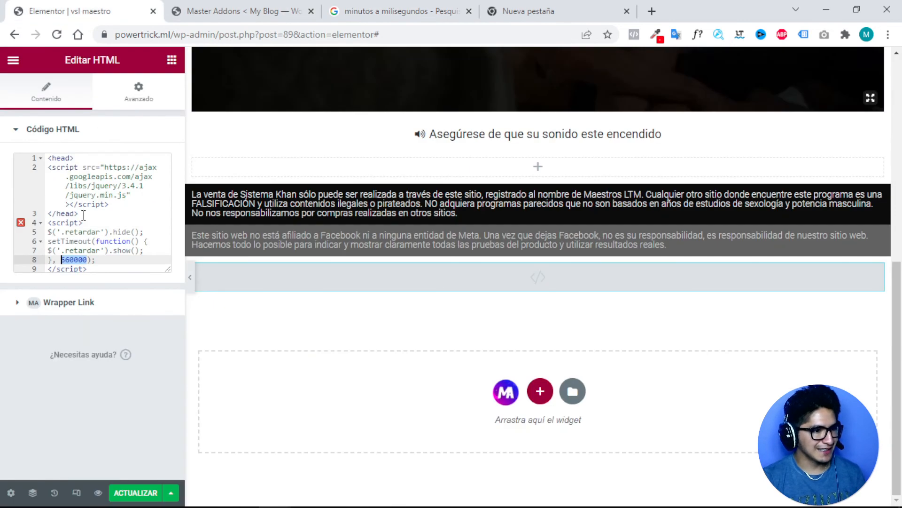
double_click(73, 259)
text(10000)
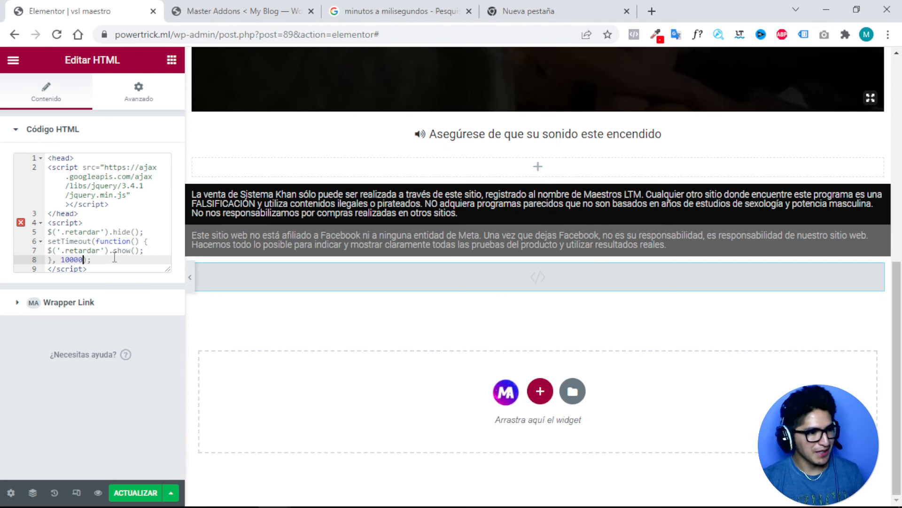
scroll(419, 253, up, 5)
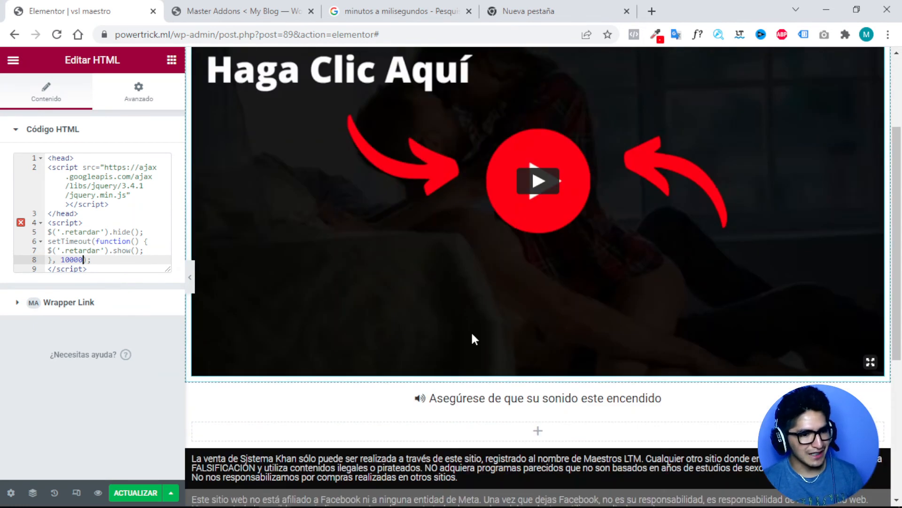
scroll(480, 338, down, 3)
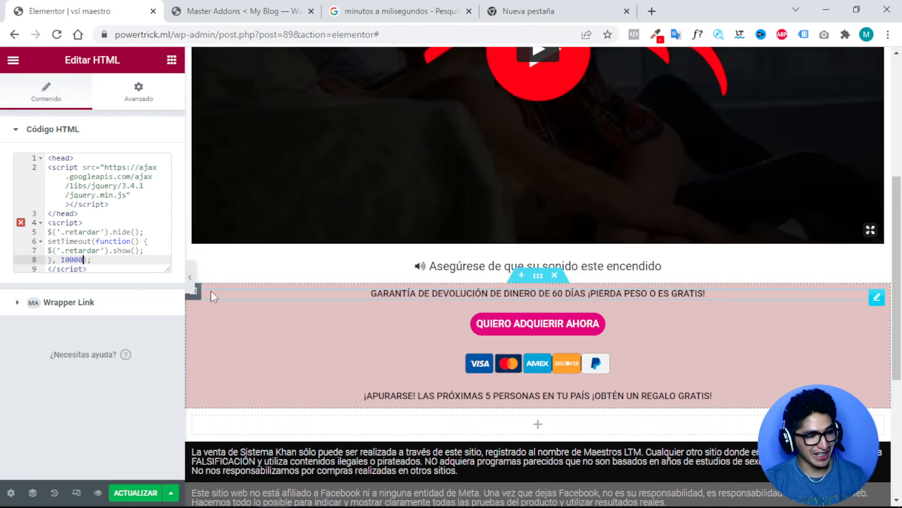
Save the page with ACTUALIZAR and open its preview.
double_click(69, 259)
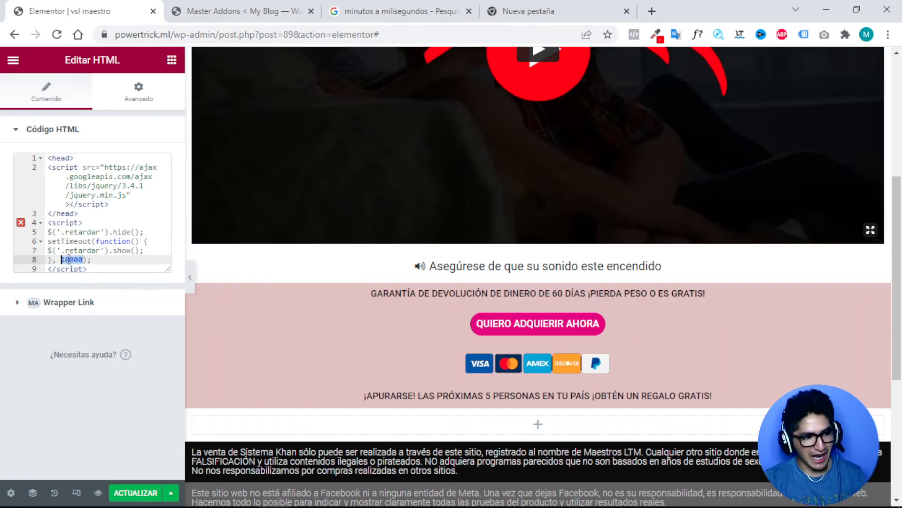
click(147, 489)
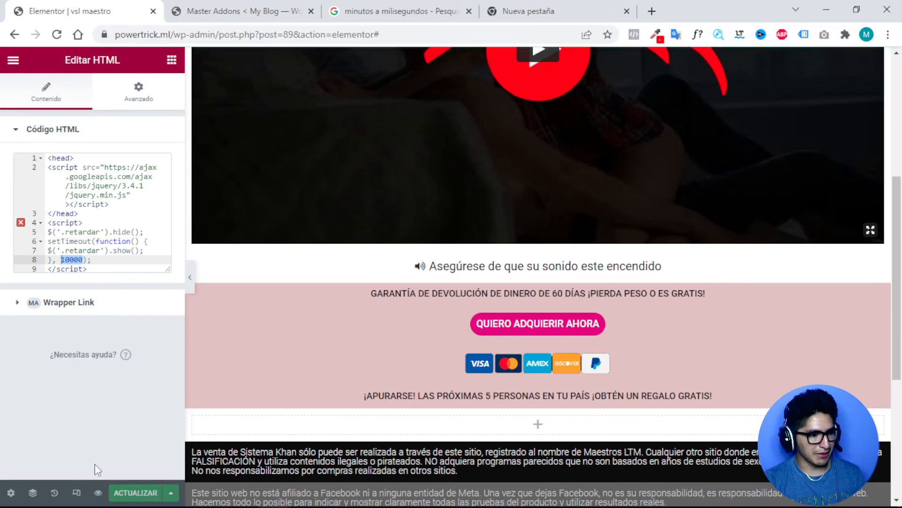
click(96, 492)
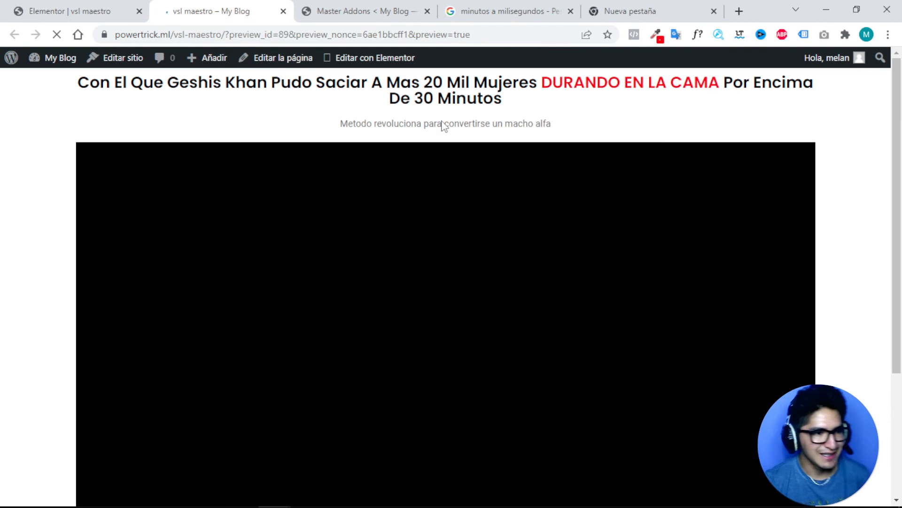
Scroll down the preview and watch the pink buy-button section appear after 10 seconds.
scroll(466, 240, down, 4)
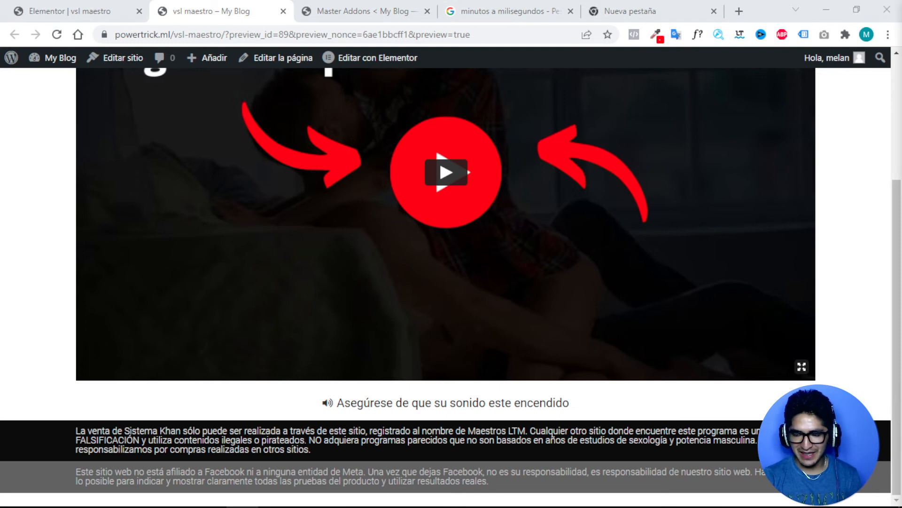
scroll(497, 286, down, 3)
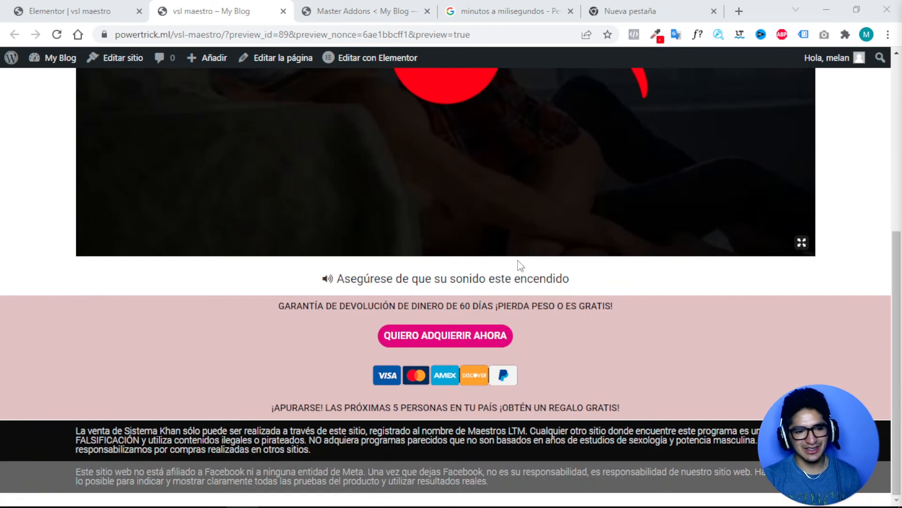
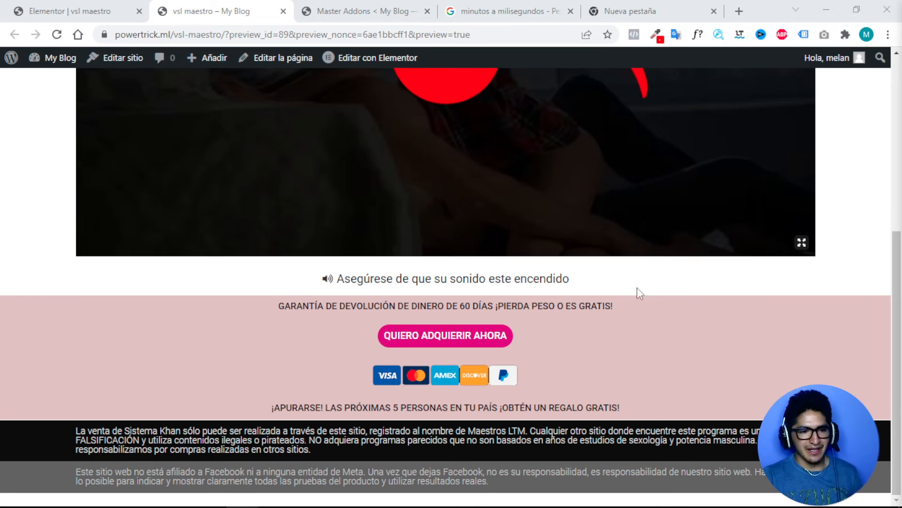
Convert 11 minutes to milliseconds in Google and copy the 660000 result.
scroll(435, 277, up, 7)
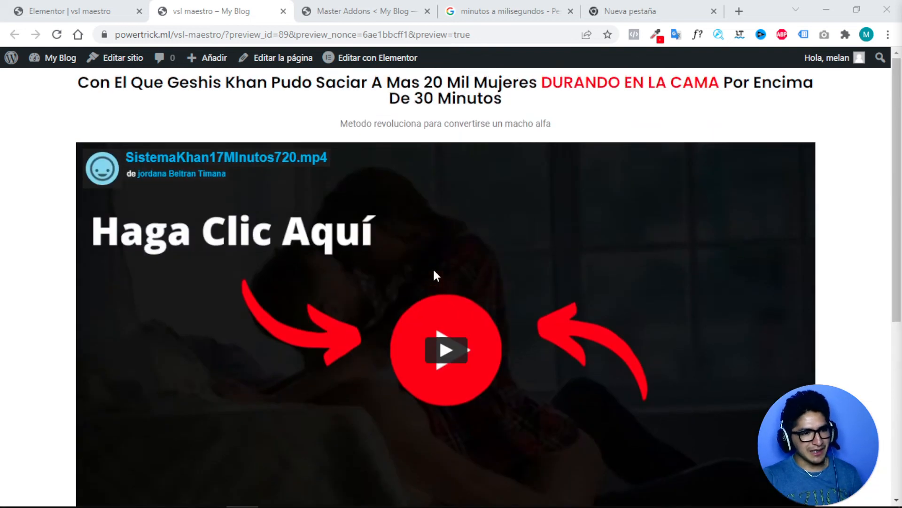
scroll(433, 272, down, 7)
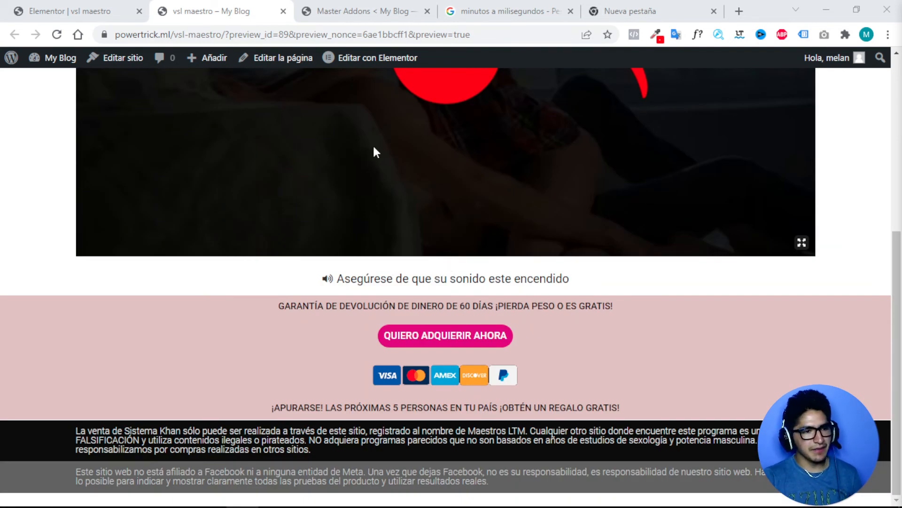
click(489, 11)
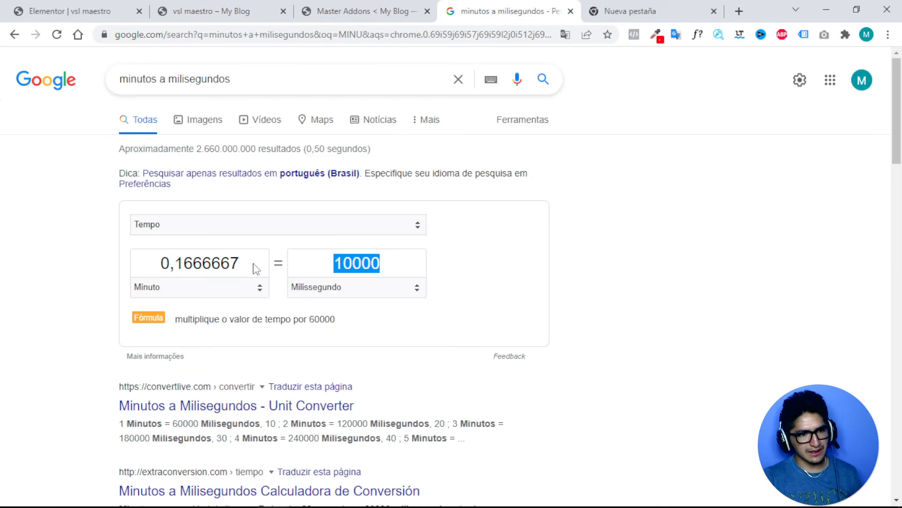
click(228, 267)
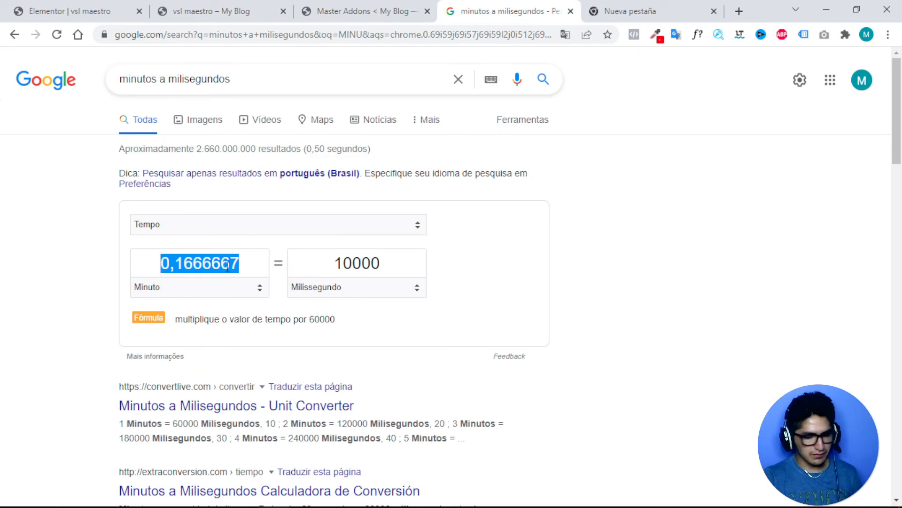
text(11)
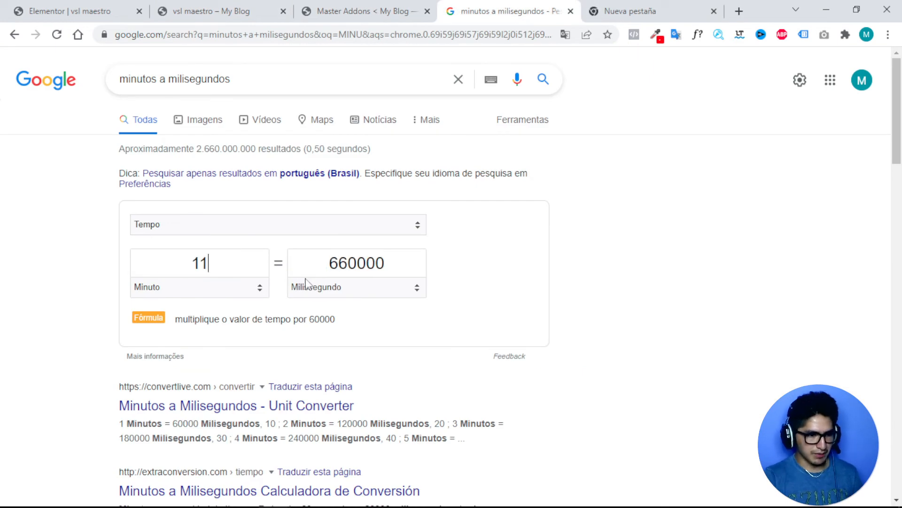
double_click(343, 263)
right_click(343, 264)
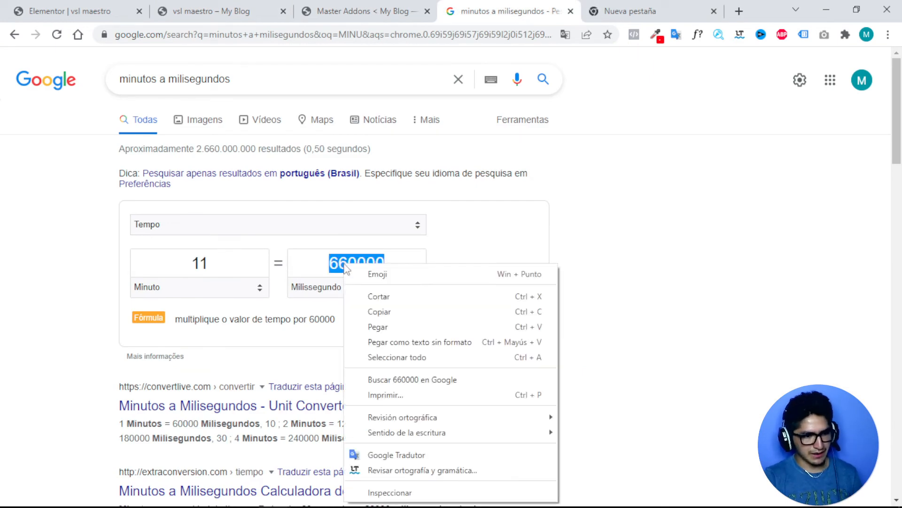
click(382, 311)
Replace the script's 10000 delay with 660000, save the page and reload the preview.
click(96, 9)
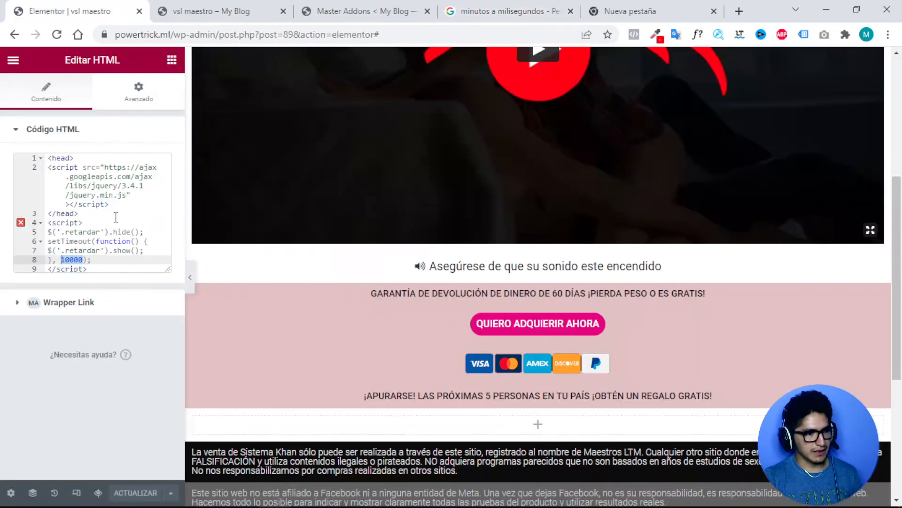
double_click(74, 259)
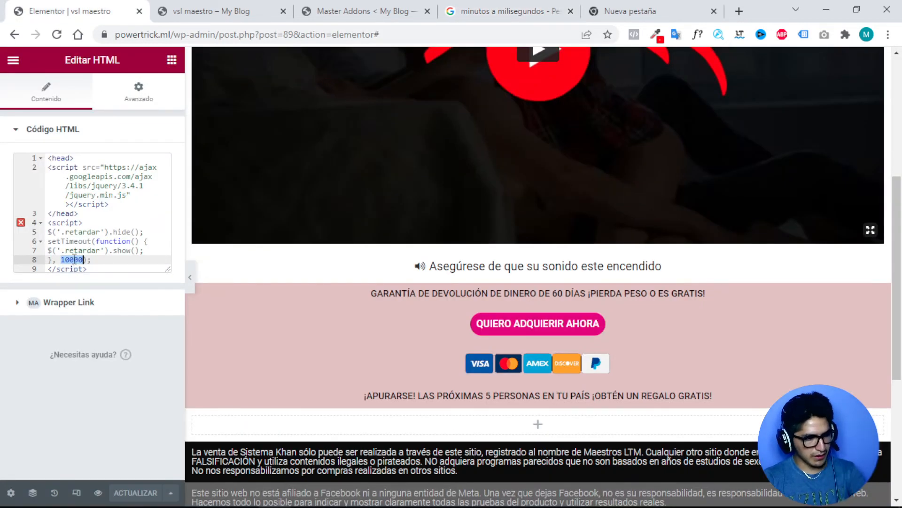
key(ctrl+v)
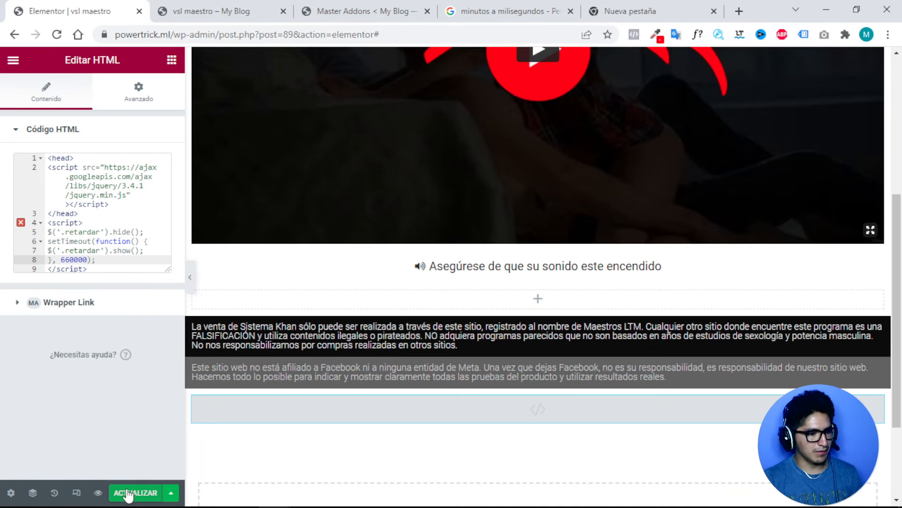
click(128, 493)
click(211, 11)
click(55, 34)
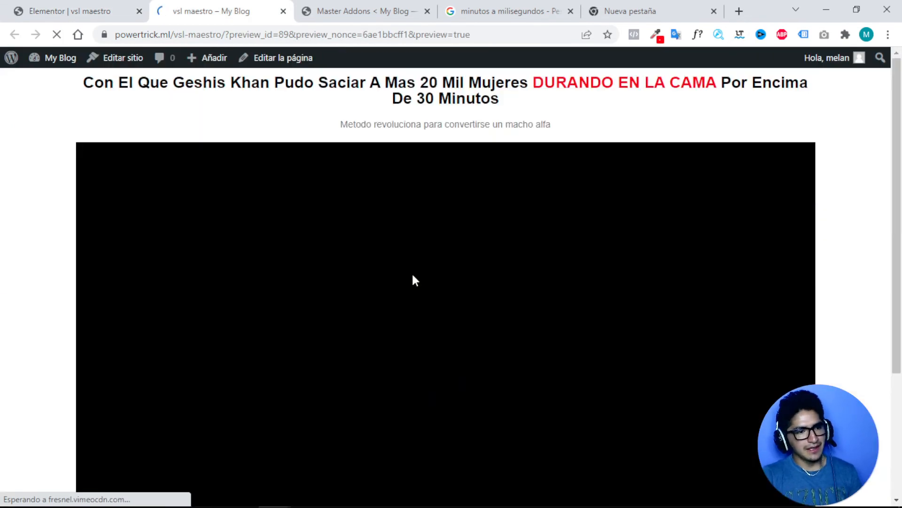
Scroll through the reloaded preview to confirm the guarantee and purchase block is hidden.
scroll(412, 278, up, 4)
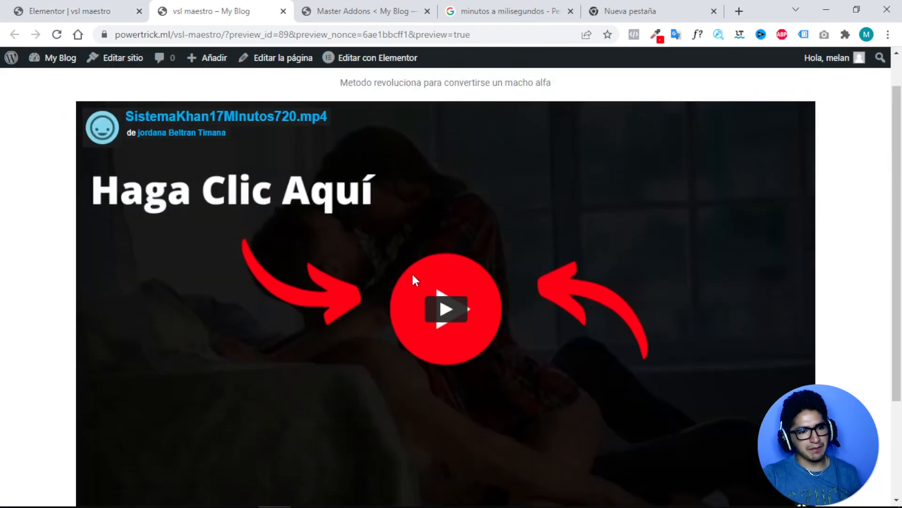
drag(101, 84, 479, 125)
click(501, 126)
drag(364, 127, 548, 135)
scroll(550, 137, down, 4)
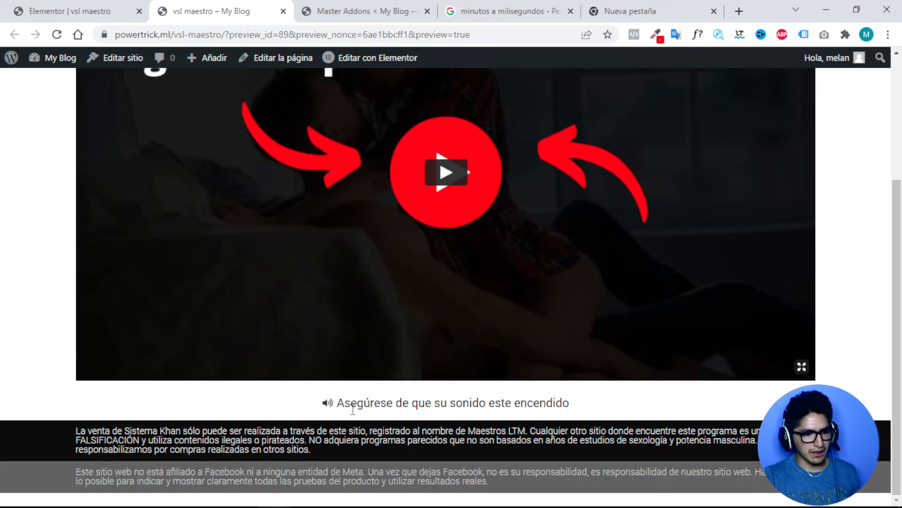
drag(374, 403, 570, 403)
scroll(512, 357, up, 4)
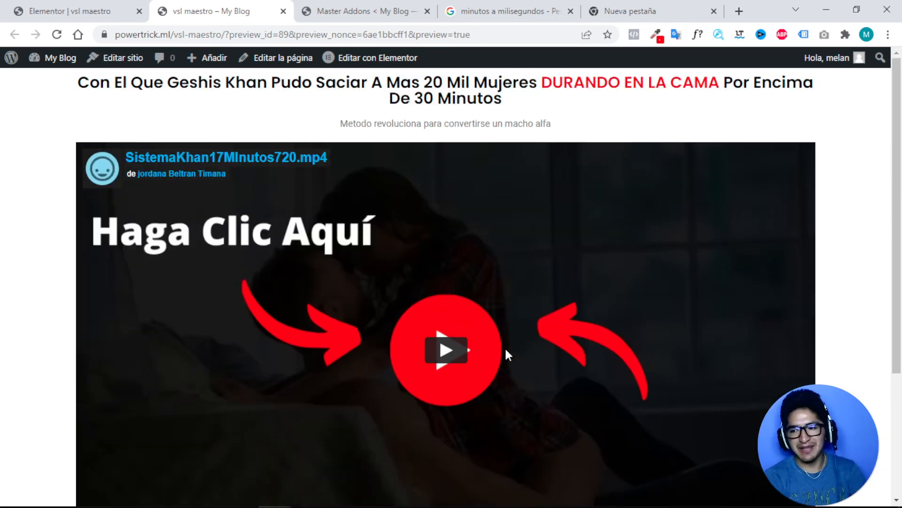
scroll(459, 212, down, 2)
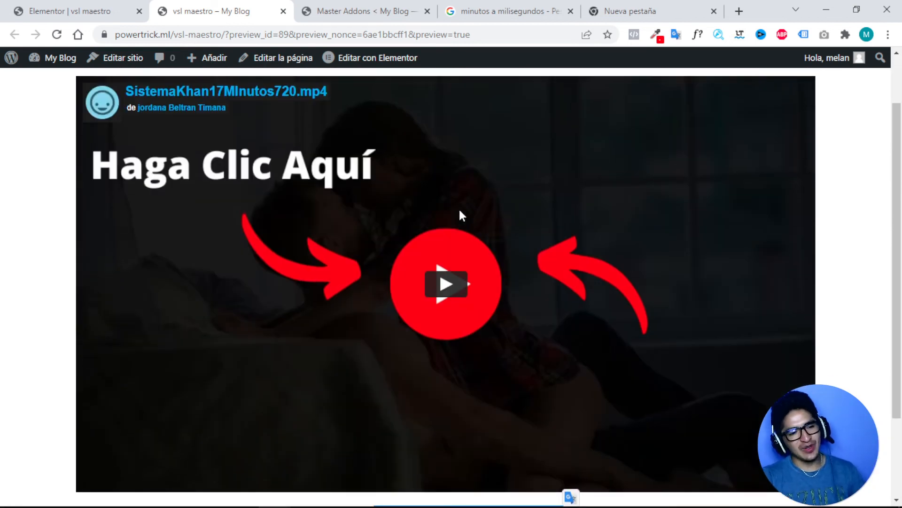
scroll(459, 211, up, 2)
scroll(452, 226, down, 3)
scroll(446, 249, down, 1)
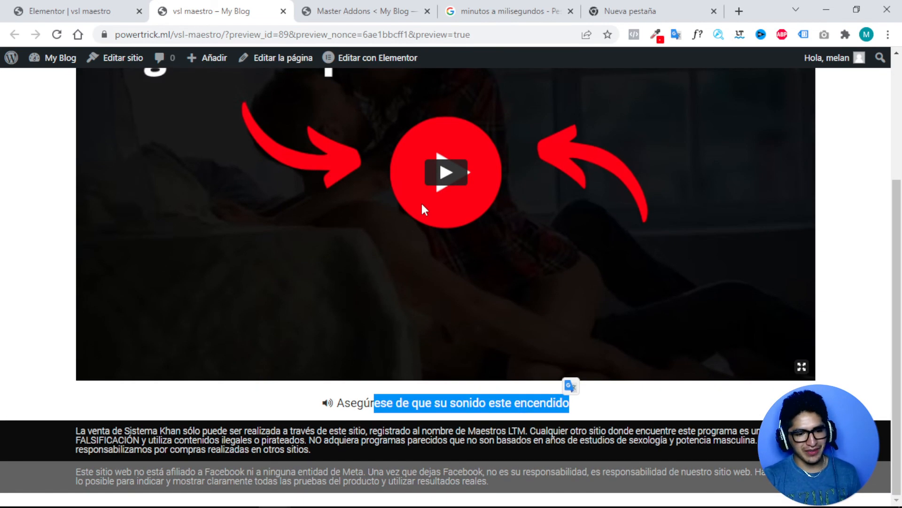
Play the sales video and check the offer block stays hidden while it plays.
click(446, 175)
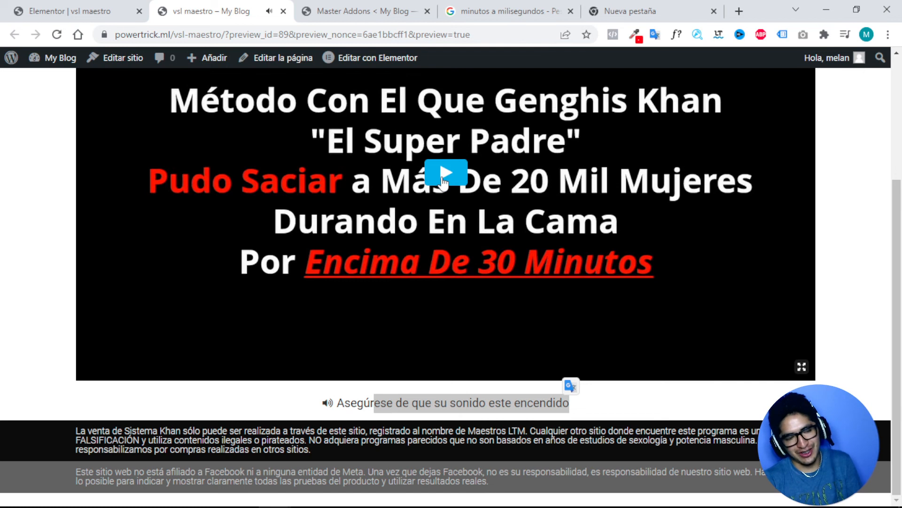
scroll(440, 180, up, 3)
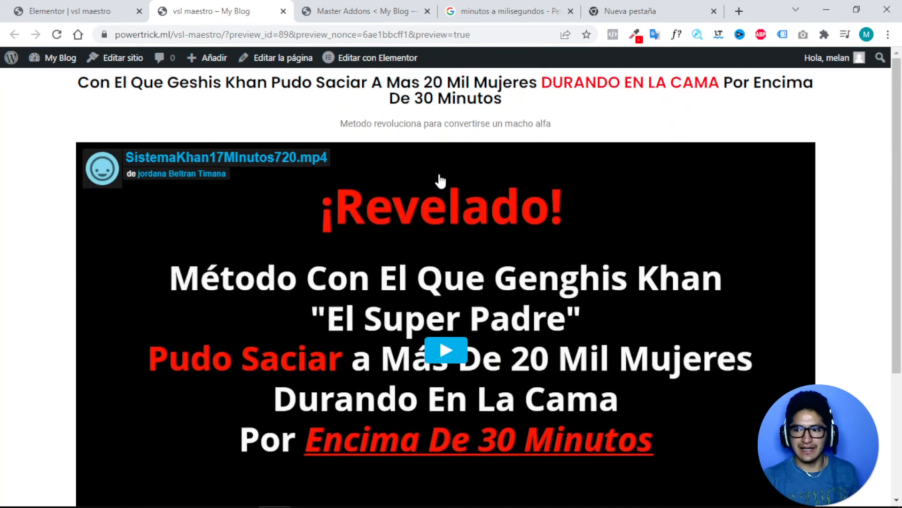
scroll(440, 180, down, 3)
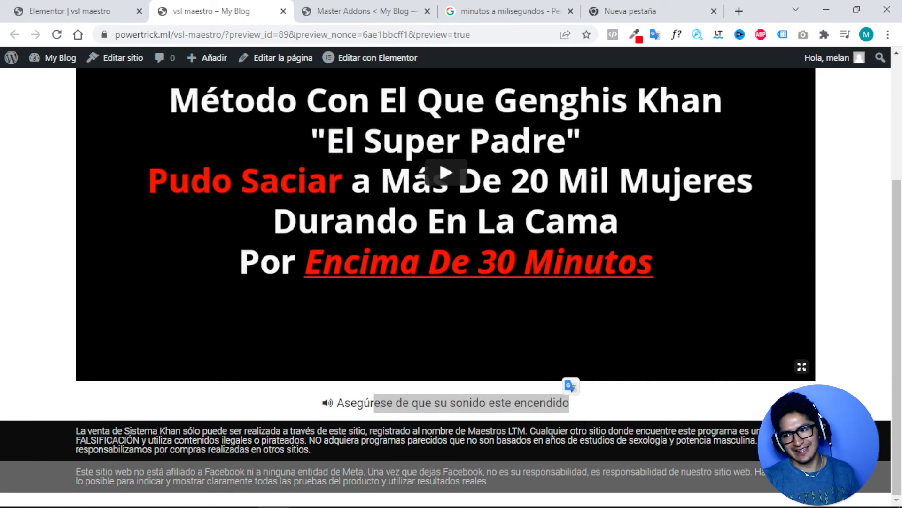
scroll(584, 428, up, 3)
scroll(583, 432, down, 3)
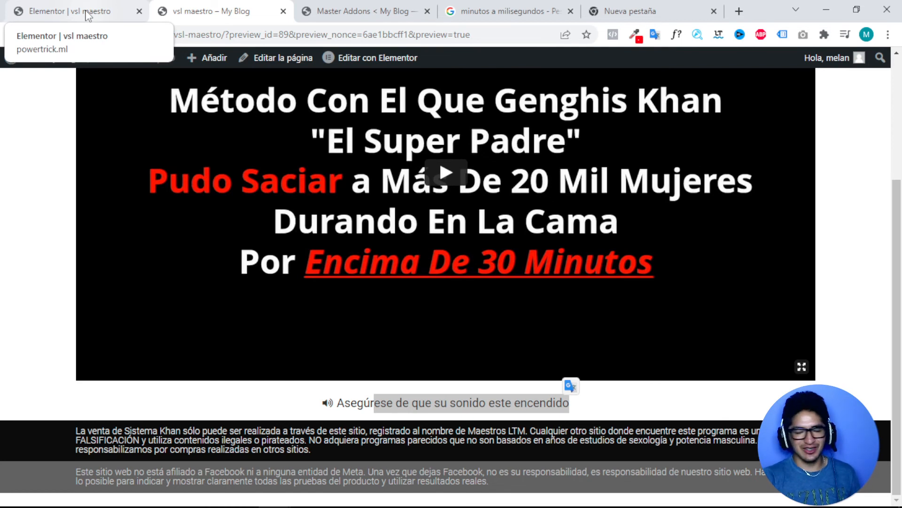
click(88, 16)
Add a single-column section at the bottom of the page.
scroll(520, 177, up, 5)
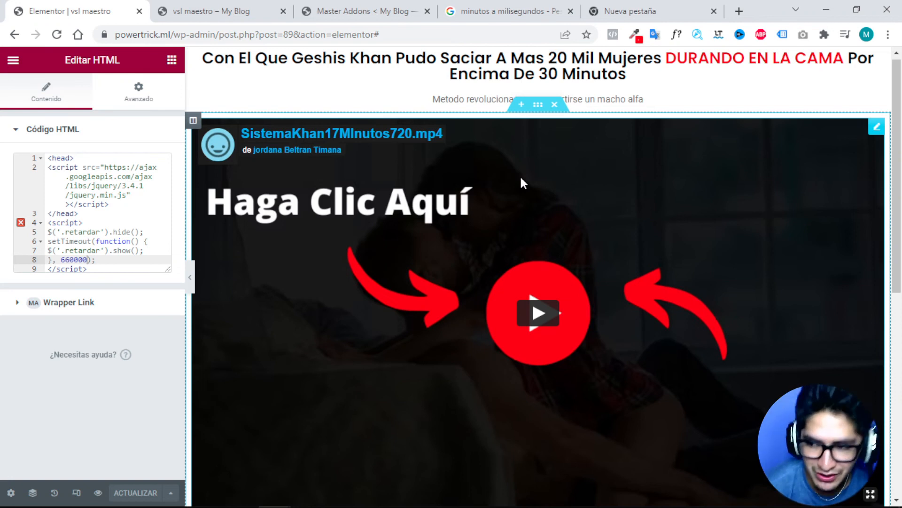
scroll(506, 240, down, 7)
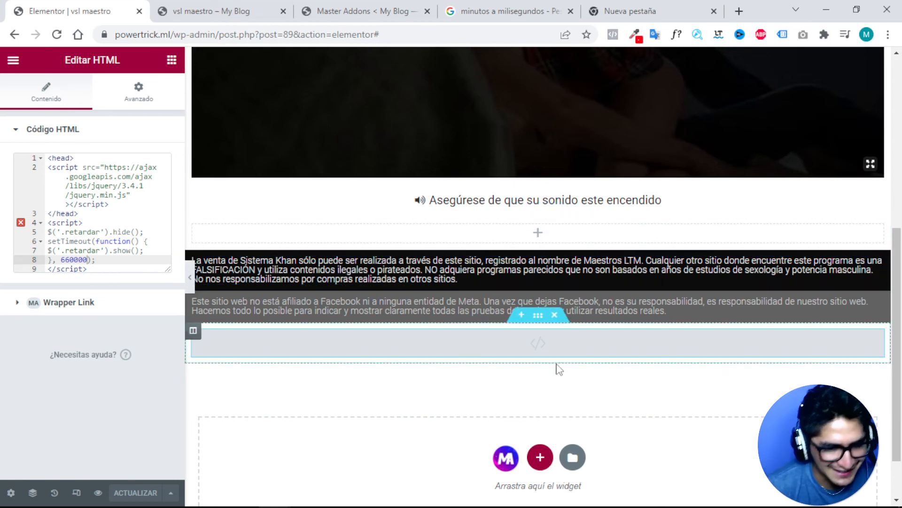
click(550, 464)
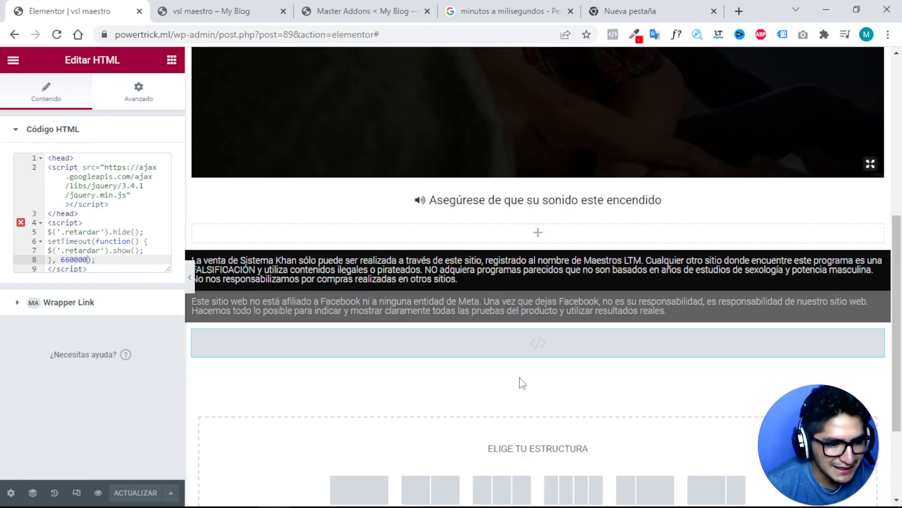
scroll(521, 383, down, 3)
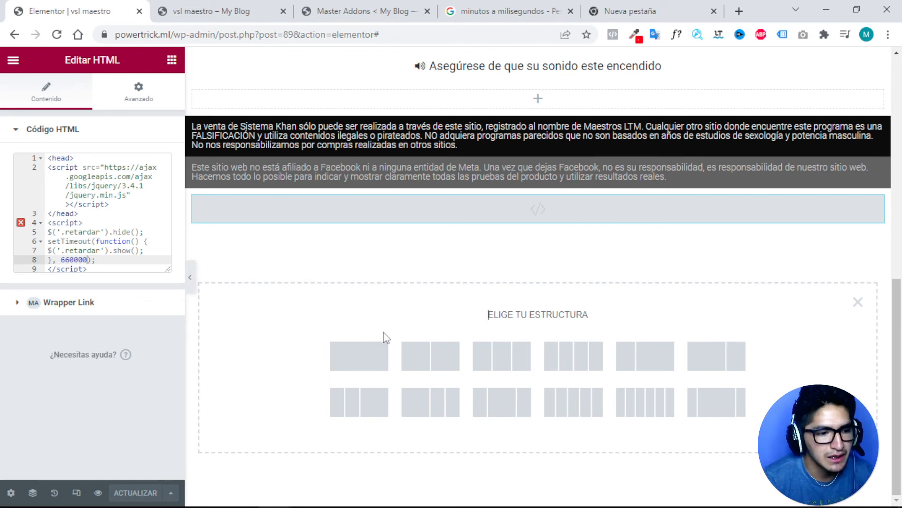
click(353, 362)
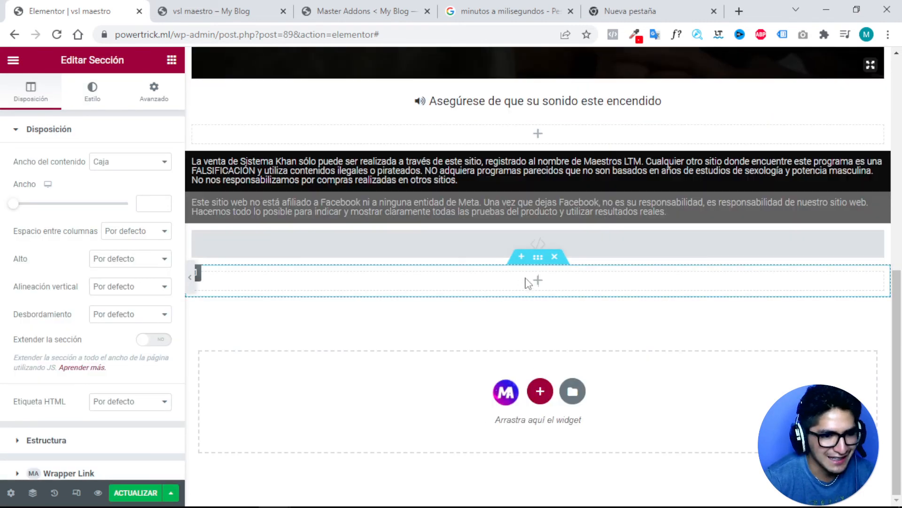
Drop a trial heading into the new section, delete it, and start another section below the footer.
click(528, 282)
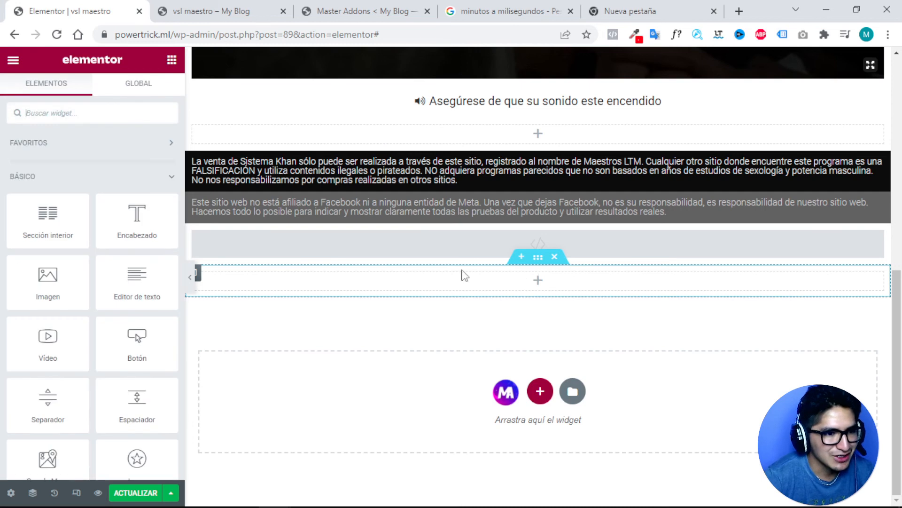
scroll(423, 226, up, 6)
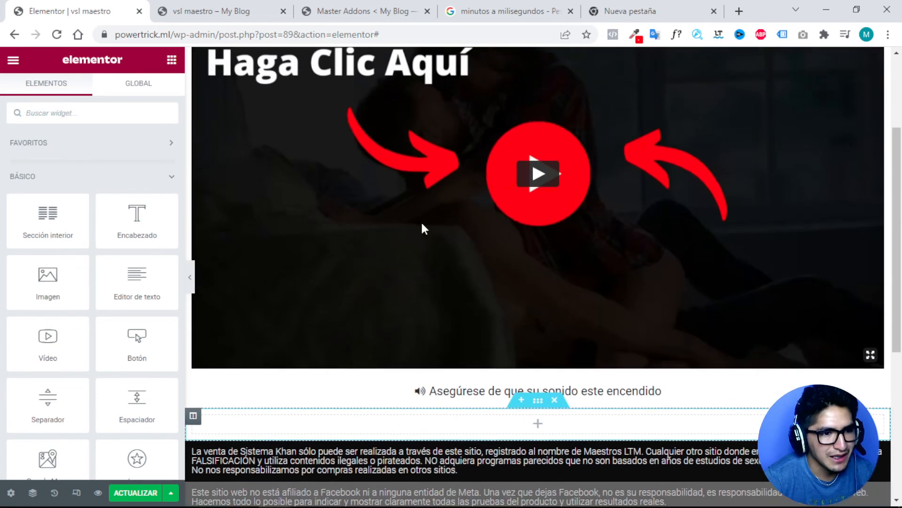
scroll(423, 228, up, 3)
scroll(423, 225, down, 9)
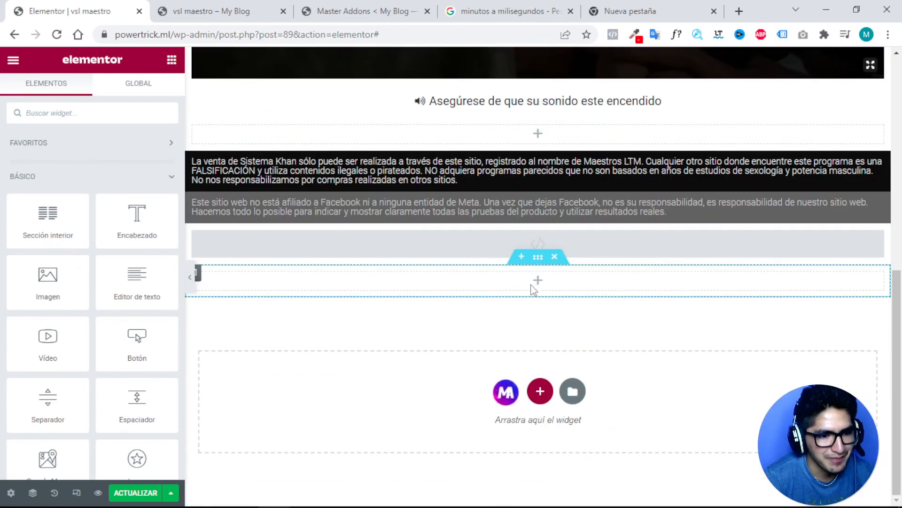
drag(136, 221, 538, 288)
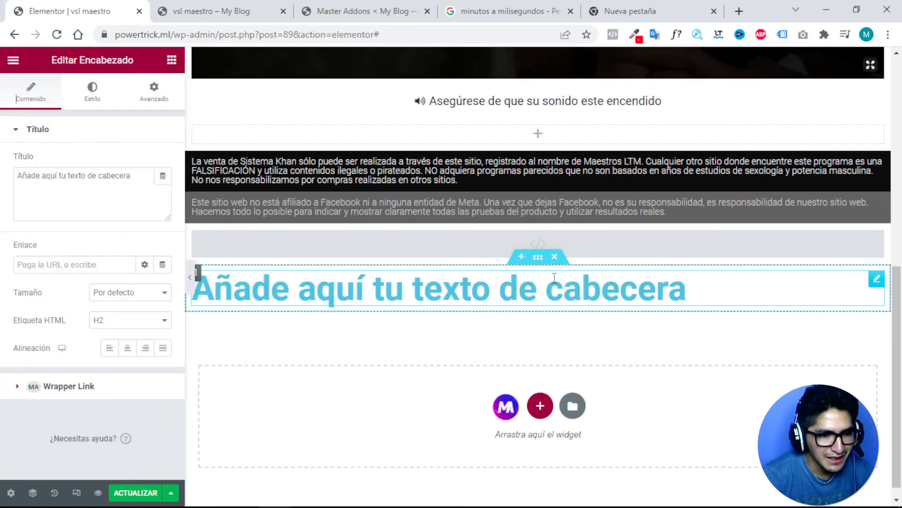
click(555, 257)
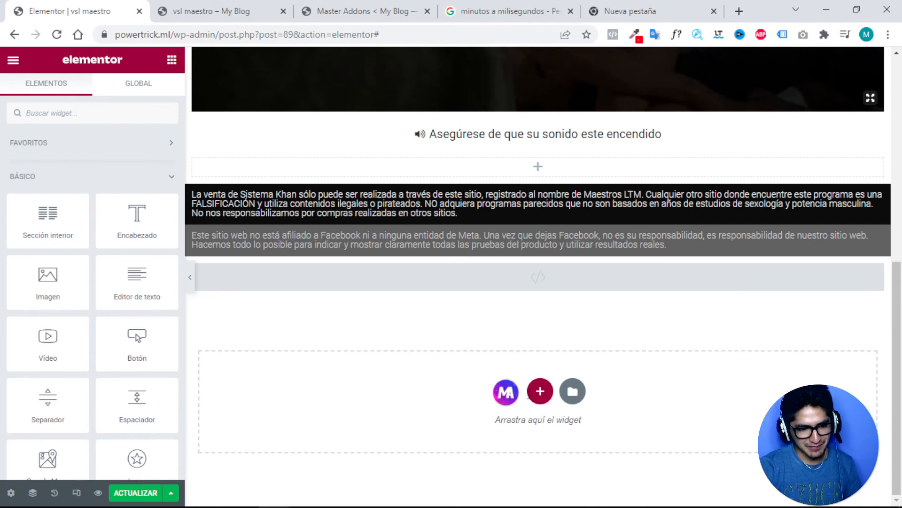
click(540, 391)
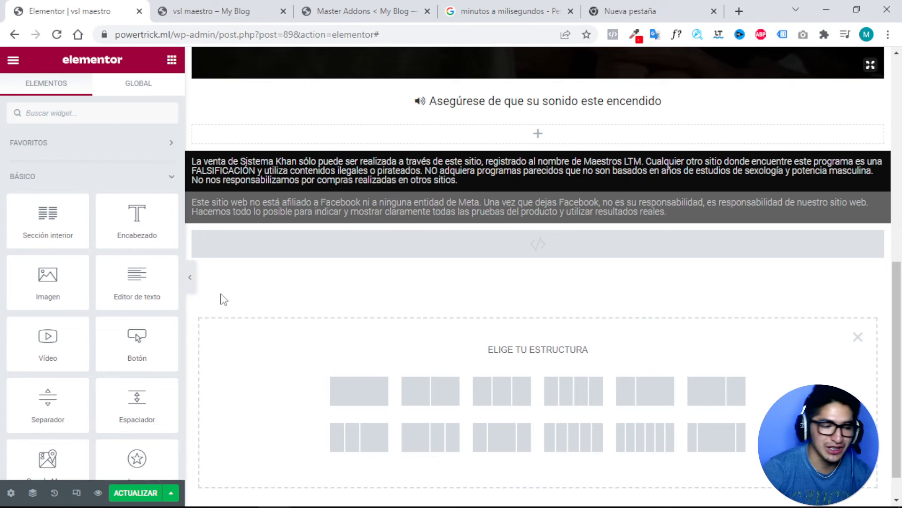
Search Google for 'comentarios de facebook' and show the image results.
click(579, 7)
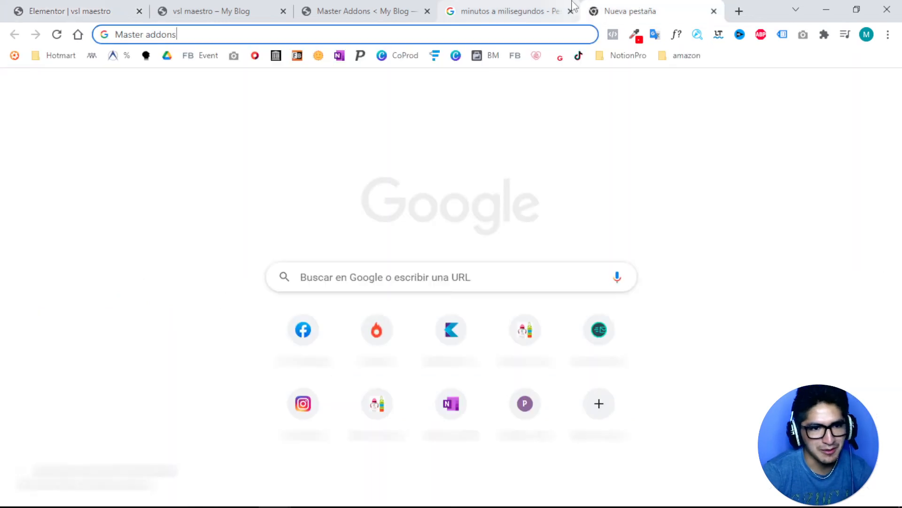
drag(308, 36, 114, 28)
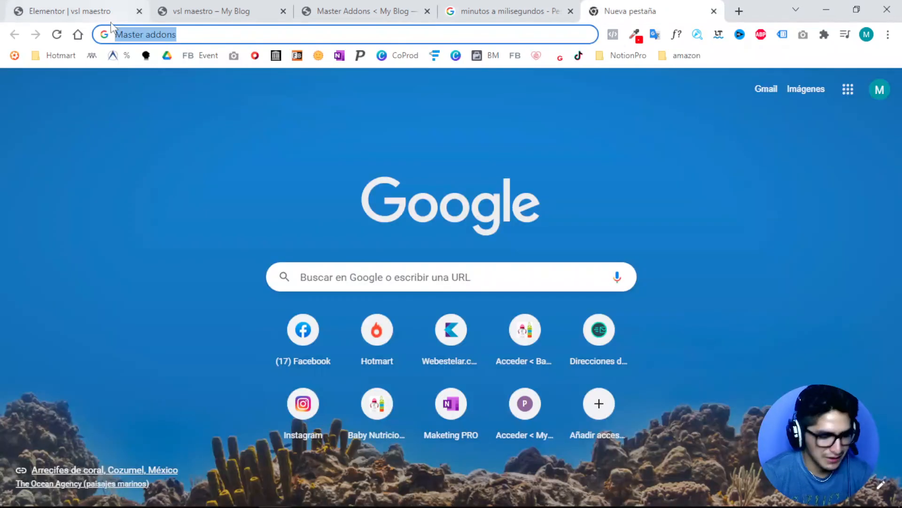
text(plugin)
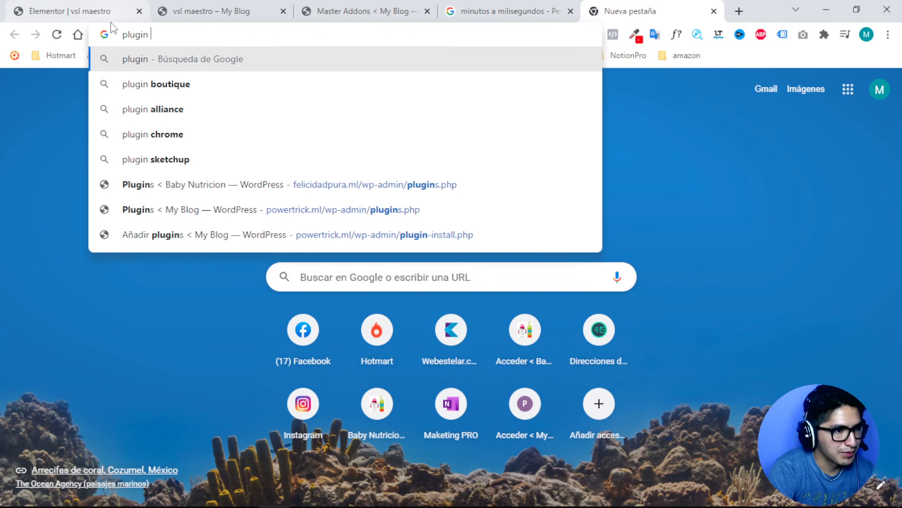
key(BackSpace)
key(BackSpace)
key(BackSpace)
key(BackSpace)
text(comenta)
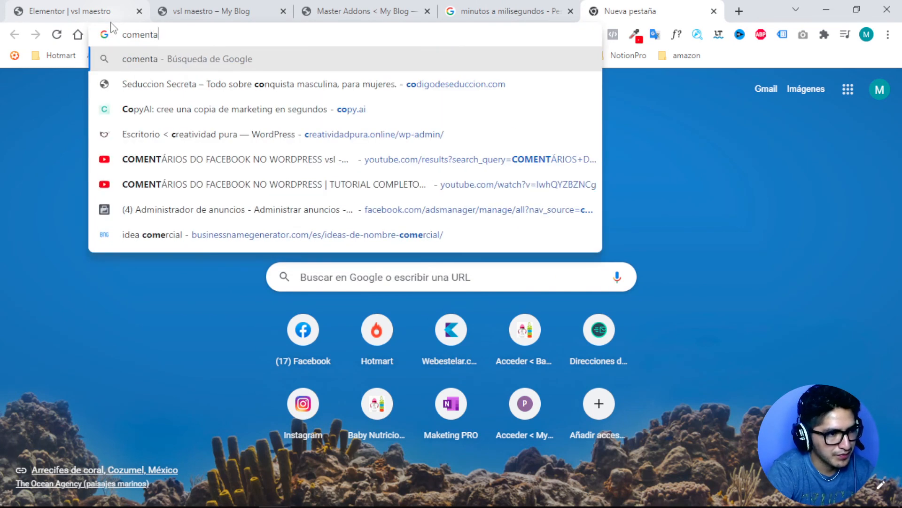
text(rios de facebook)
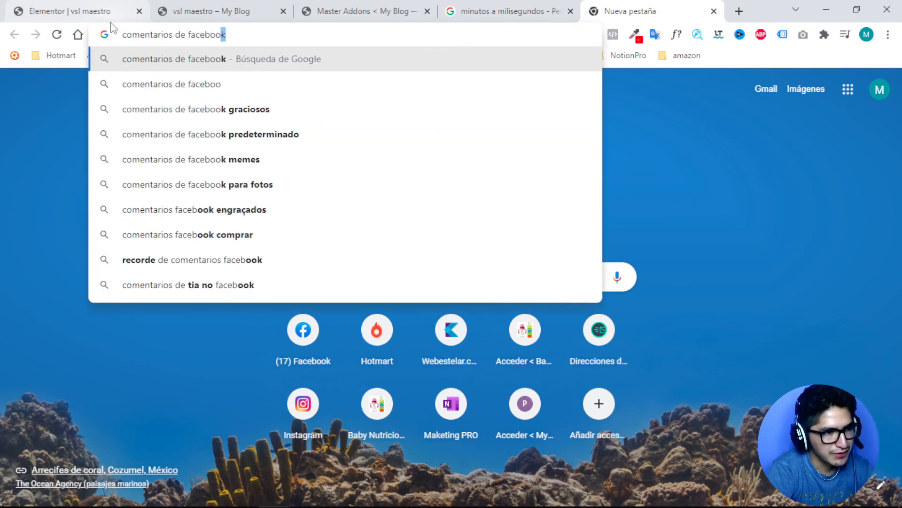
key(Return)
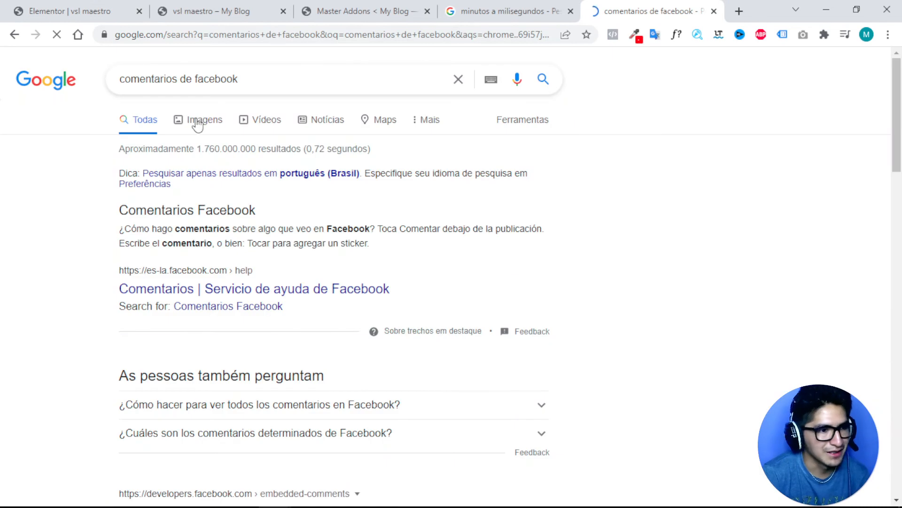
click(199, 124)
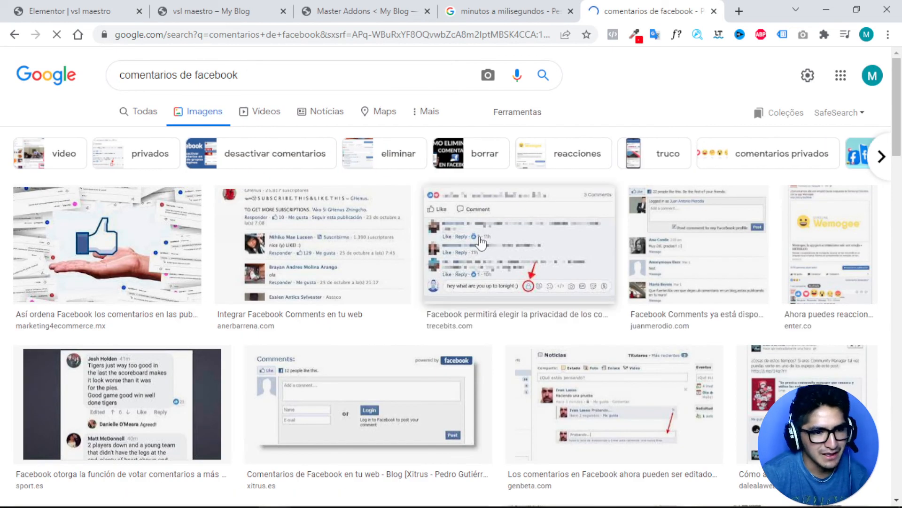
Preview the Genbeta Facebook comments image and open its article in a new tab.
scroll(726, 230, down, 1)
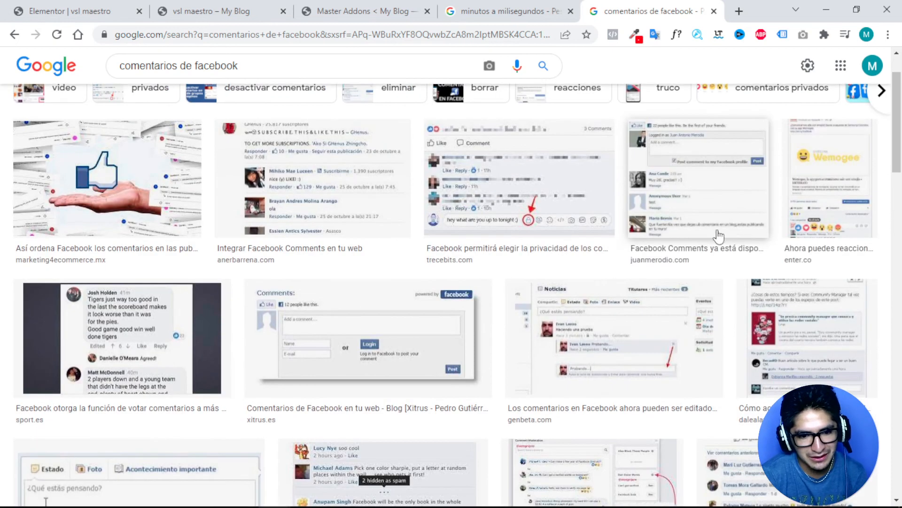
click(582, 338)
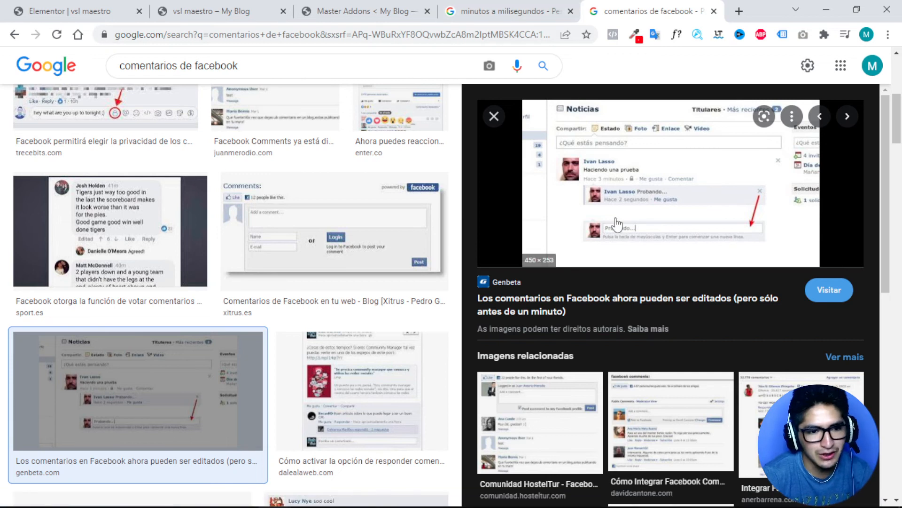
click(489, 12)
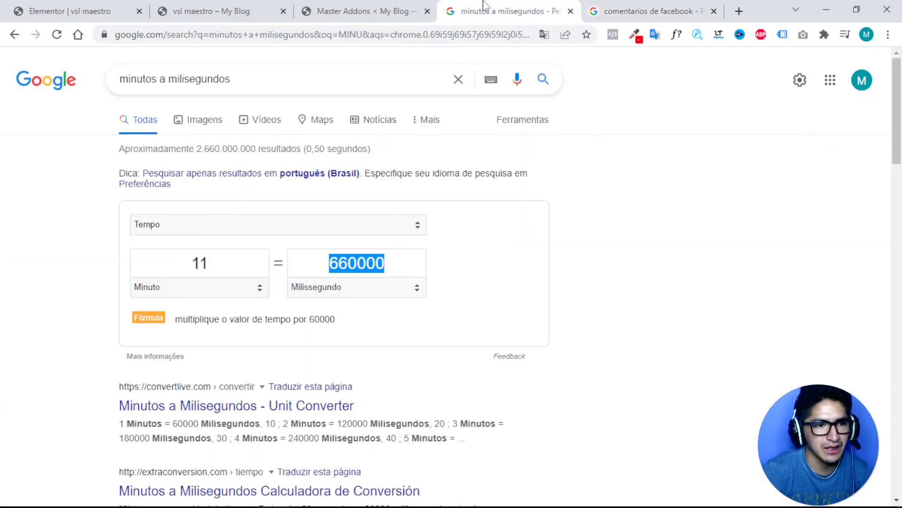
click(620, 13)
click(637, 170)
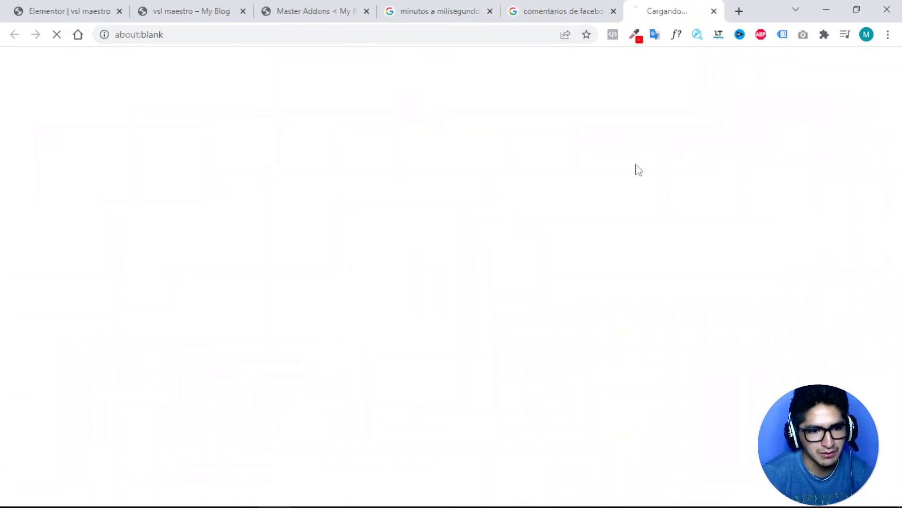
click(536, 5)
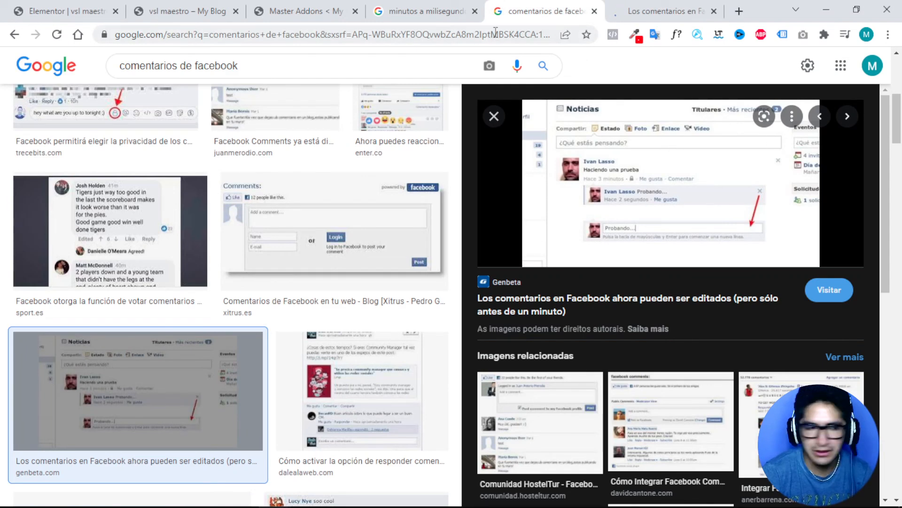
Close the Master Addons settings tab and go back to the page editor.
click(418, 11)
click(291, 11)
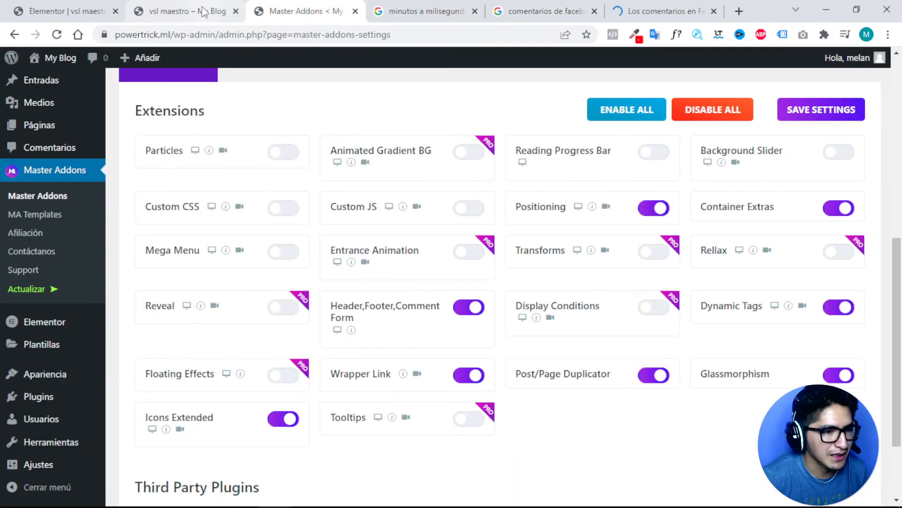
key(ctrl+w)
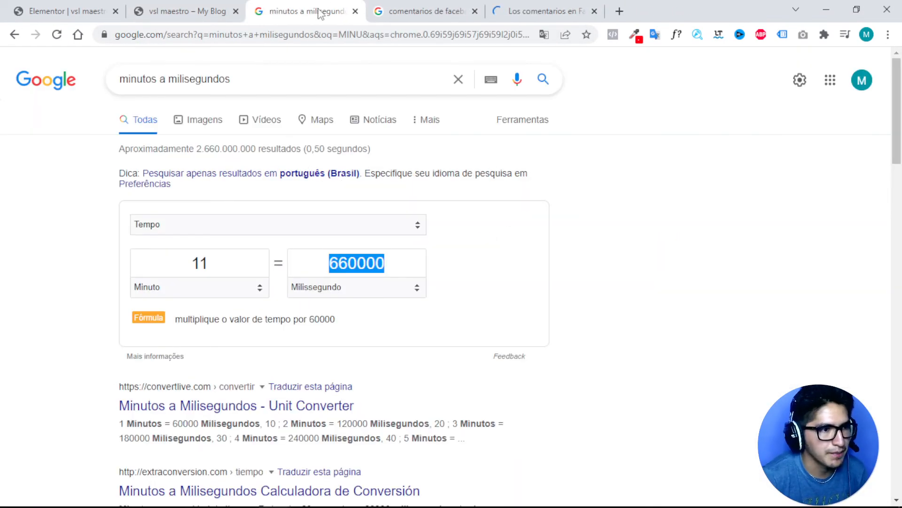
click(204, 9)
click(72, 14)
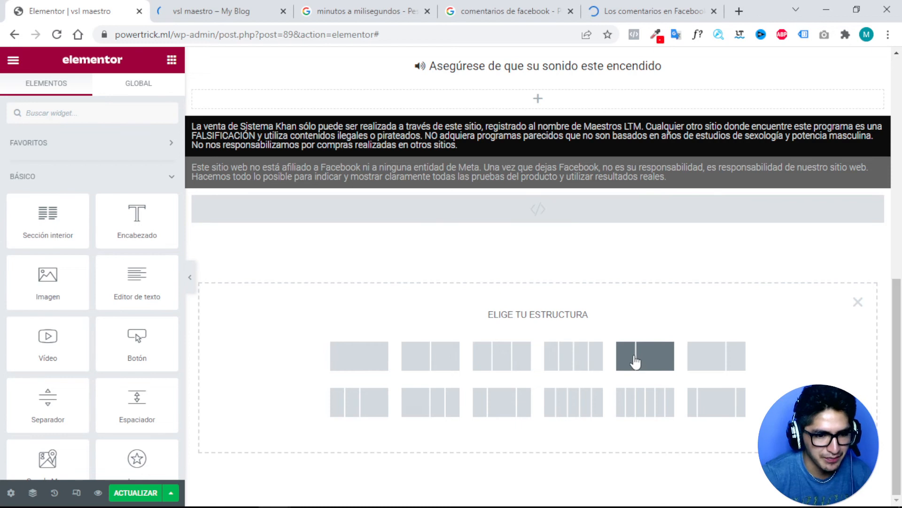
Create a 1/3+2/3 section, narrow the left column to about a sixth, and add an image widget.
click(633, 363)
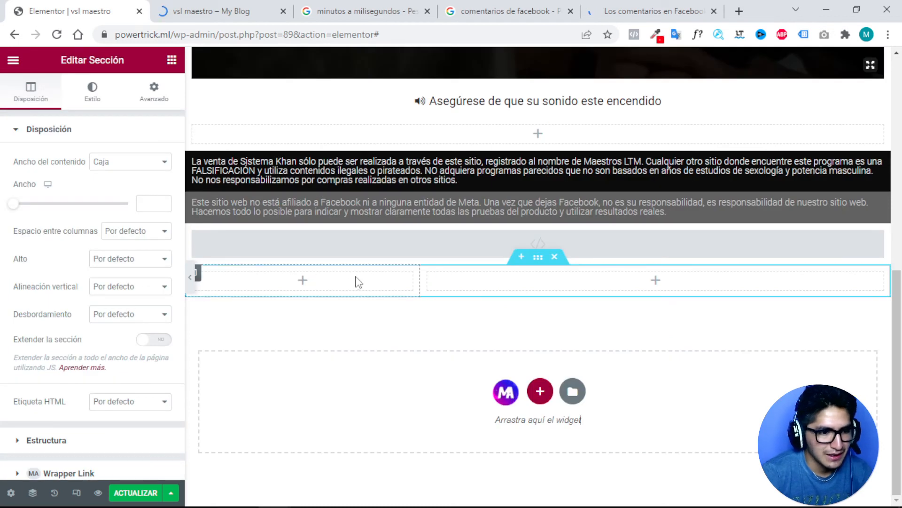
drag(421, 278, 290, 285)
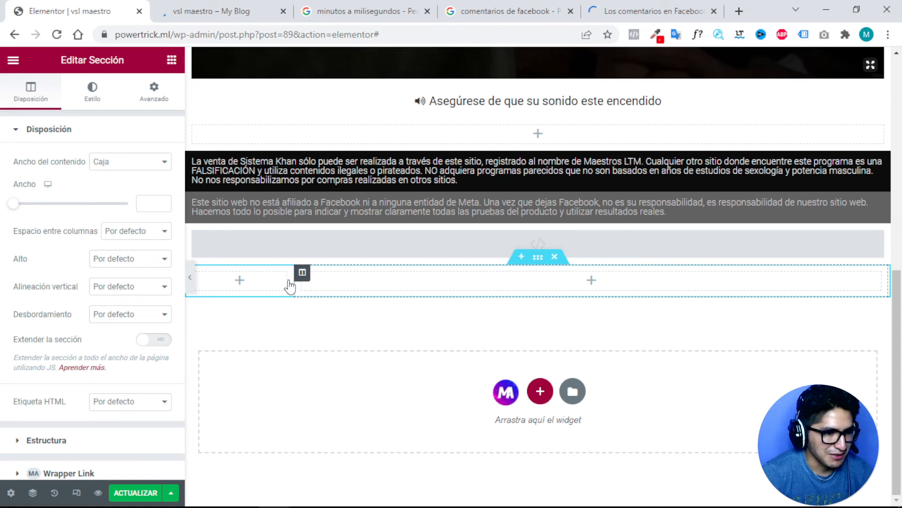
click(240, 281)
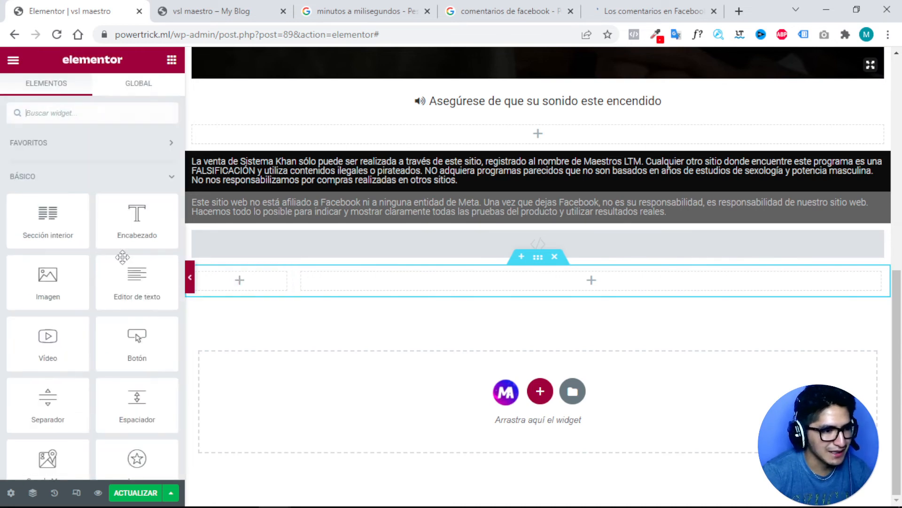
drag(52, 299, 239, 272)
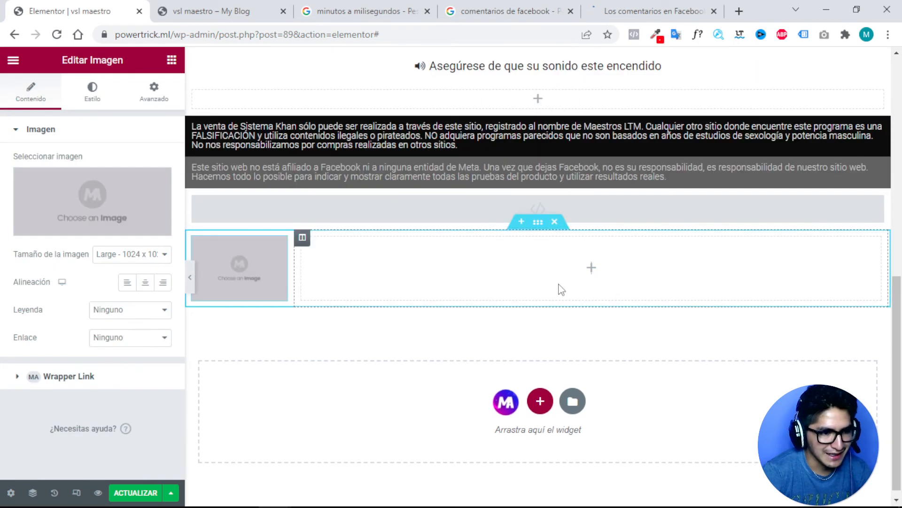
click(562, 289)
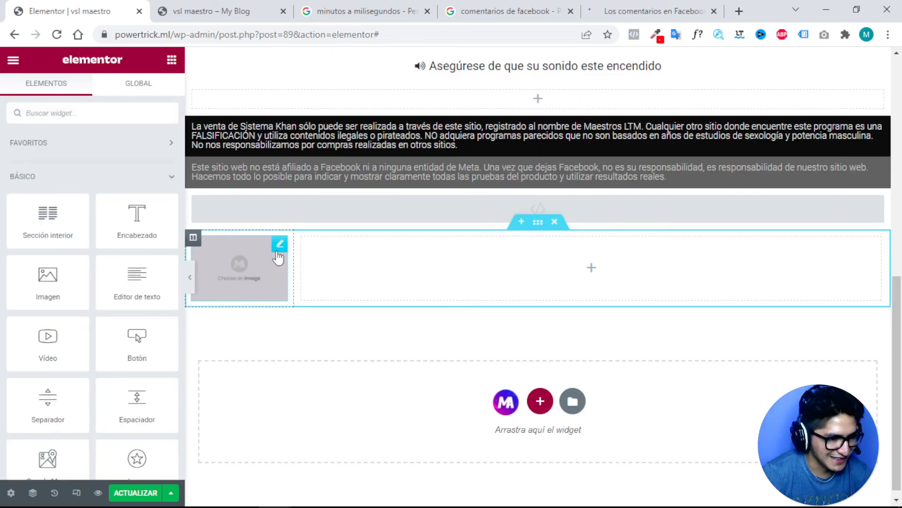
Re-add the image widget in the left column and put a heading widget in the right column.
click(238, 258)
key(Delete)
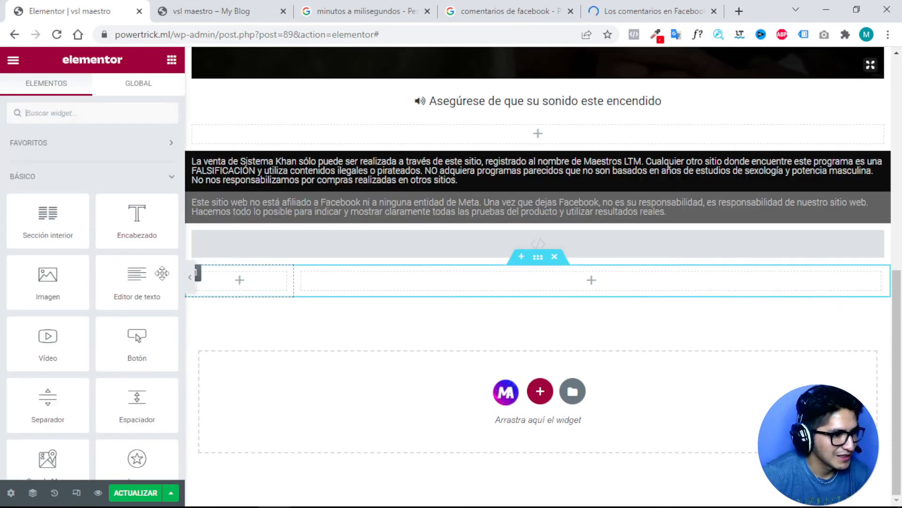
drag(47, 282, 248, 280)
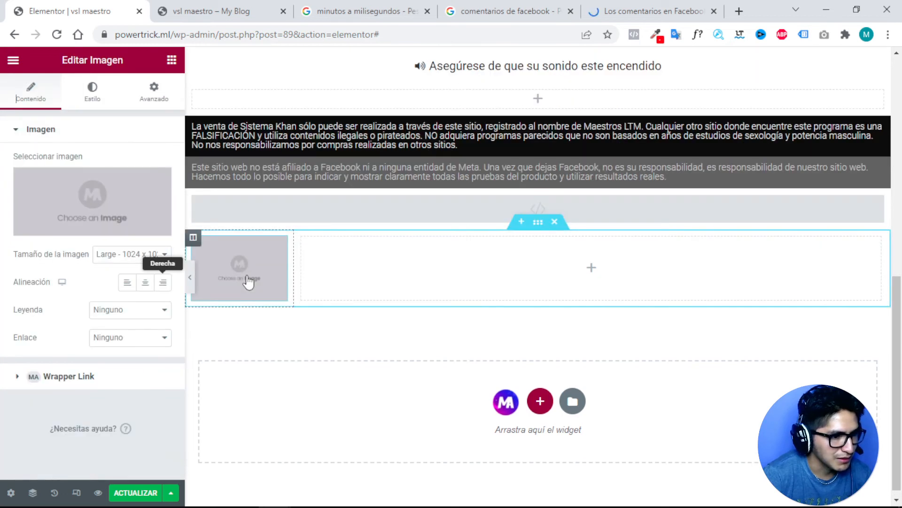
click(593, 268)
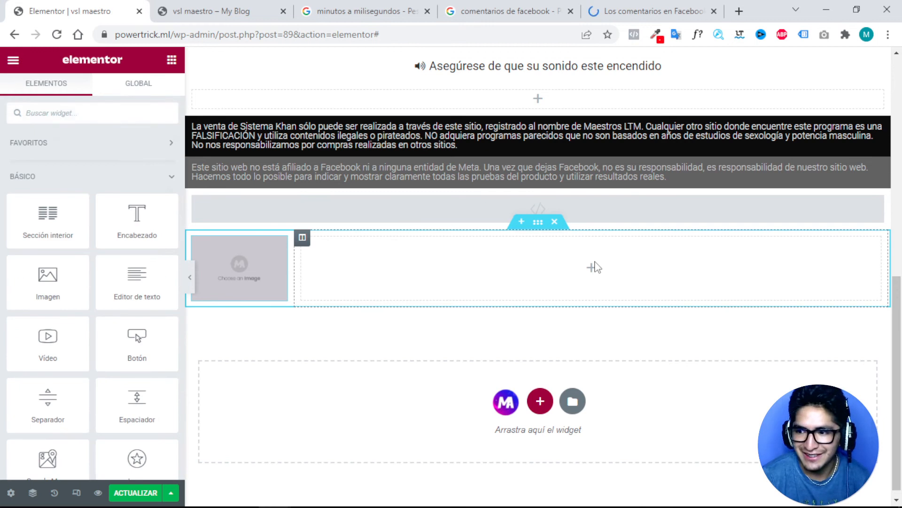
drag(155, 229, 568, 258)
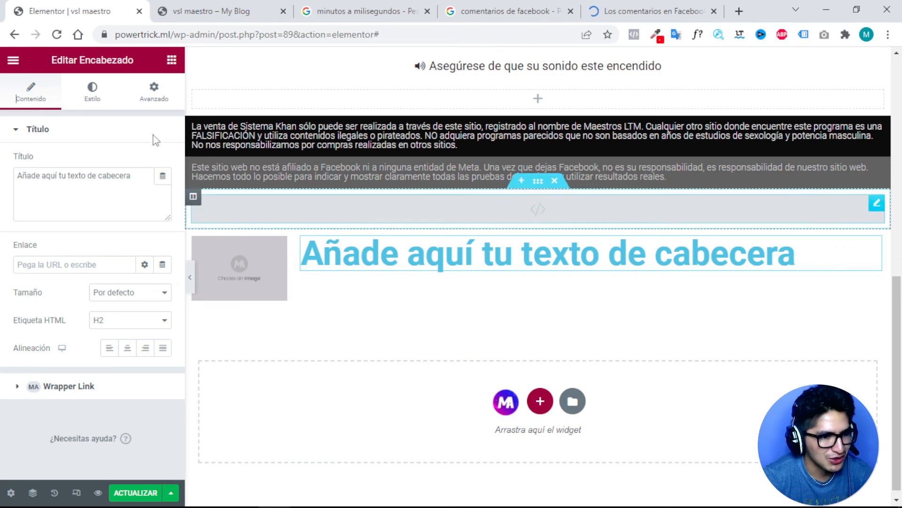
Set the heading text colour to near-black #121212.
click(94, 103)
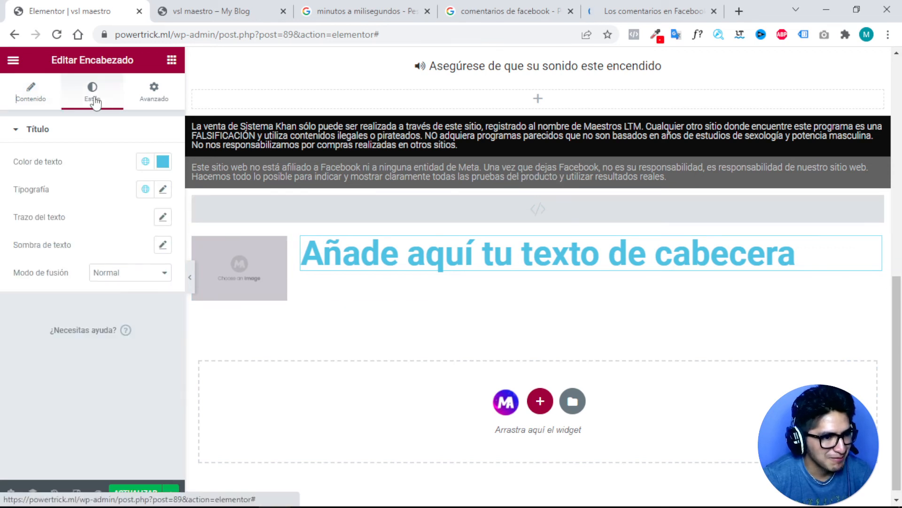
click(164, 163)
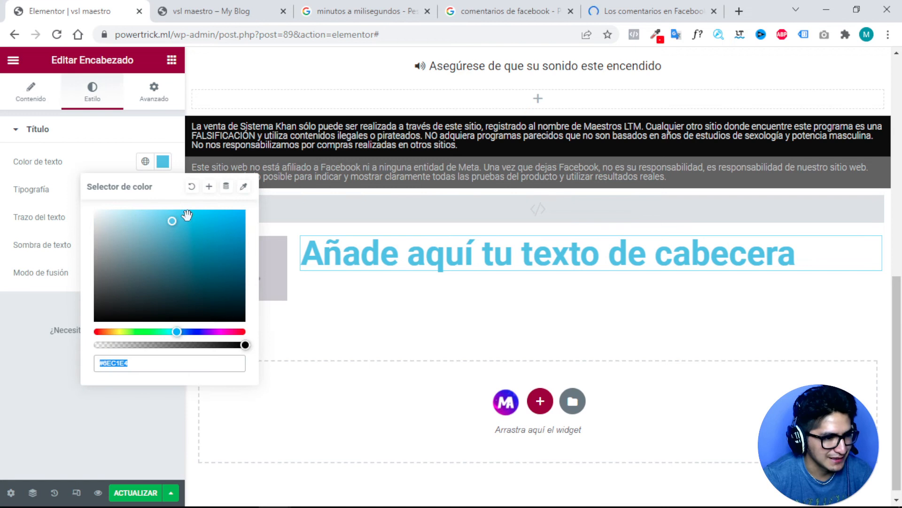
click(112, 216)
mouse_move(165, 221)
mouse_down()
mouse_move(202, 221)
mouse_move(94, 315)
mouse_up()
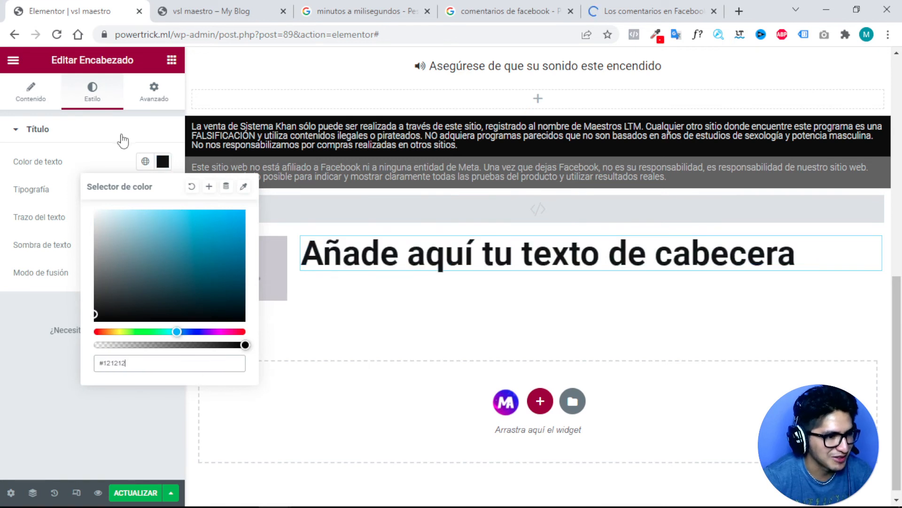
click(90, 164)
Set the heading typography to 14 px size in the Arial font family.
click(163, 193)
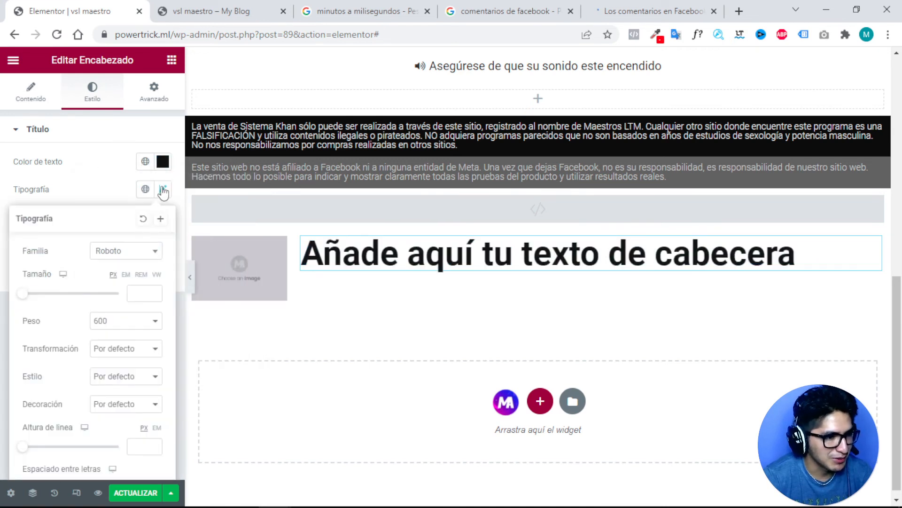
click(147, 292)
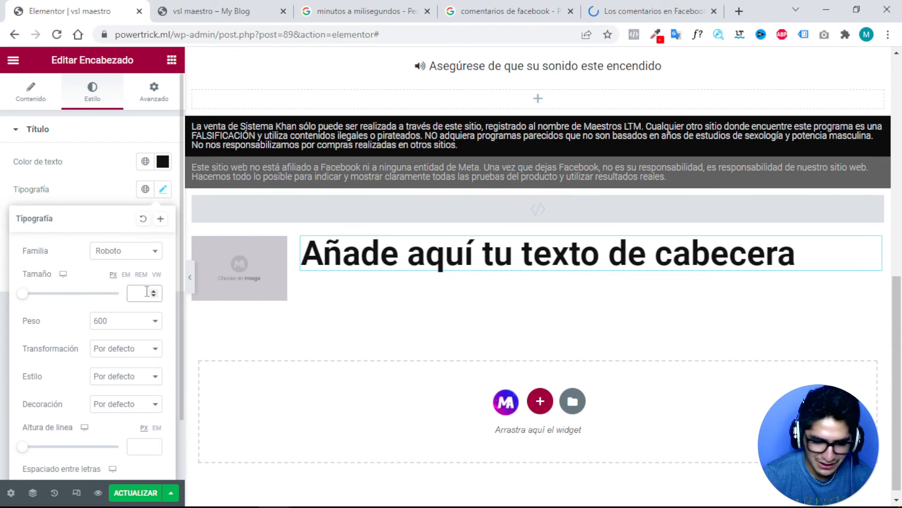
text(14)
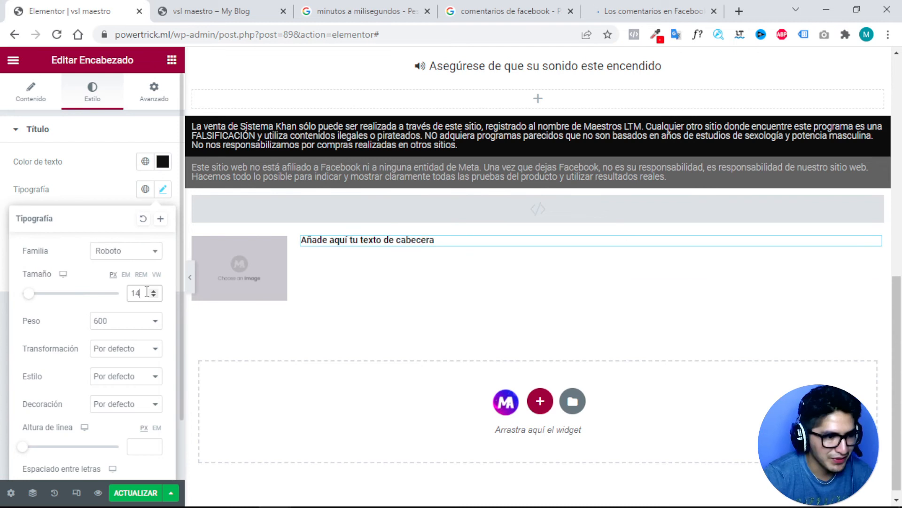
click(133, 255)
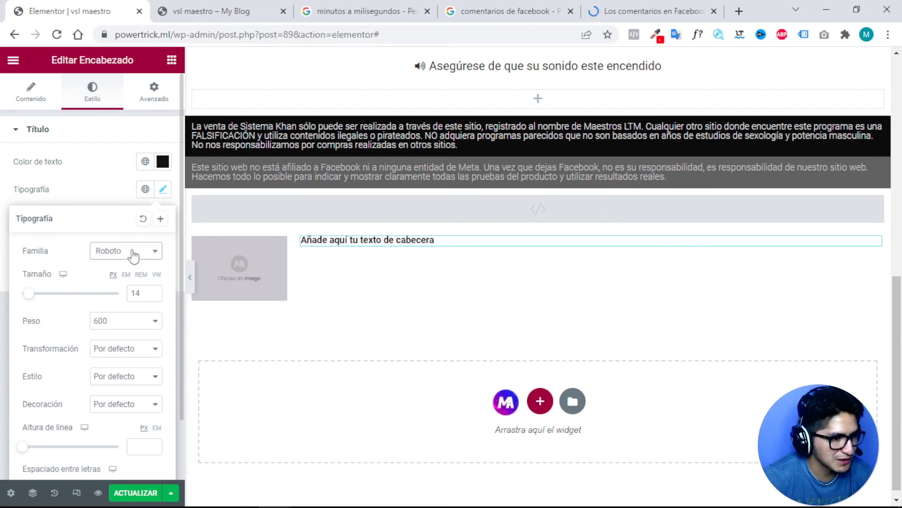
click(133, 255)
click(134, 259)
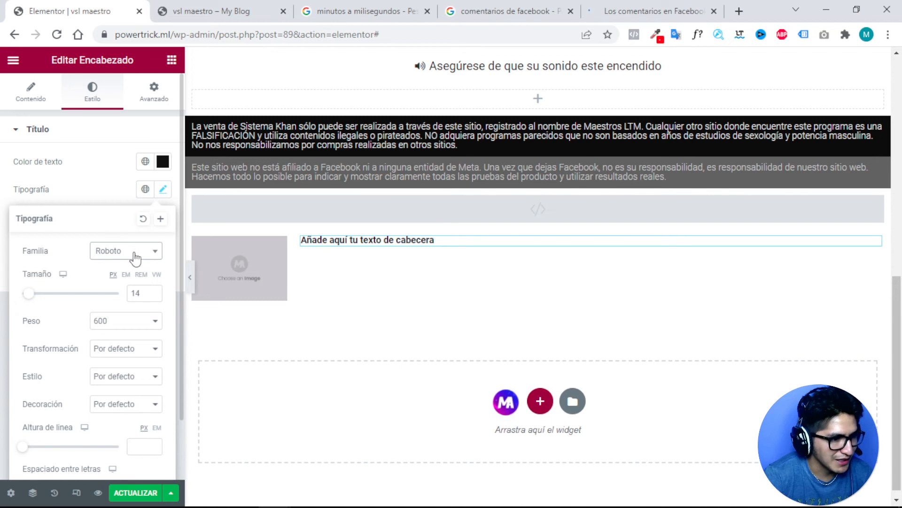
click(134, 256)
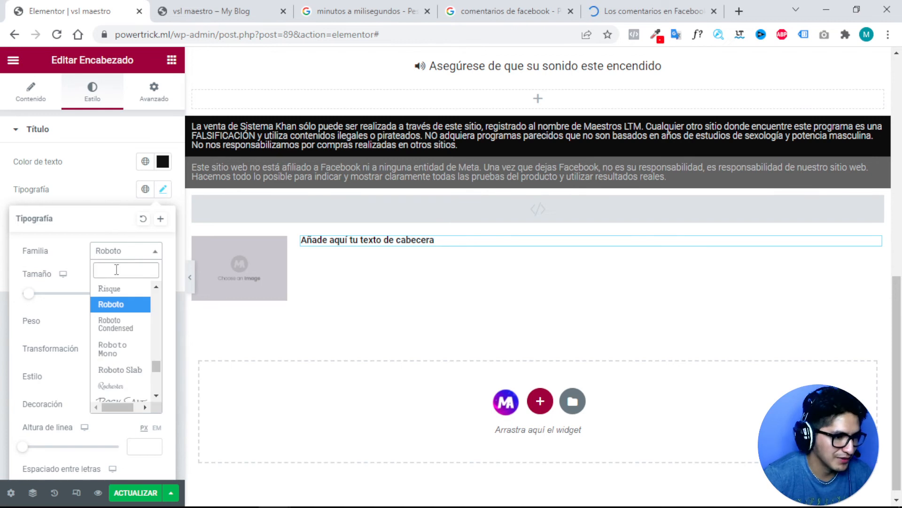
text(aria)
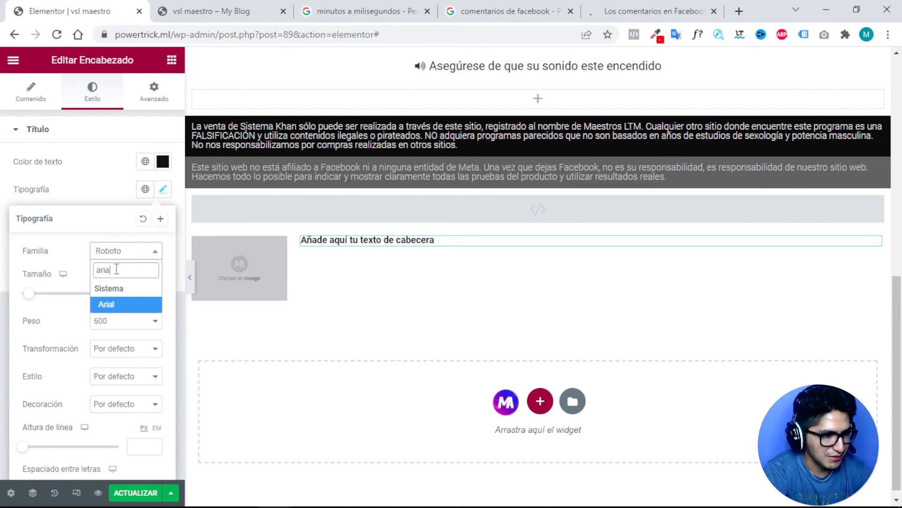
click(110, 306)
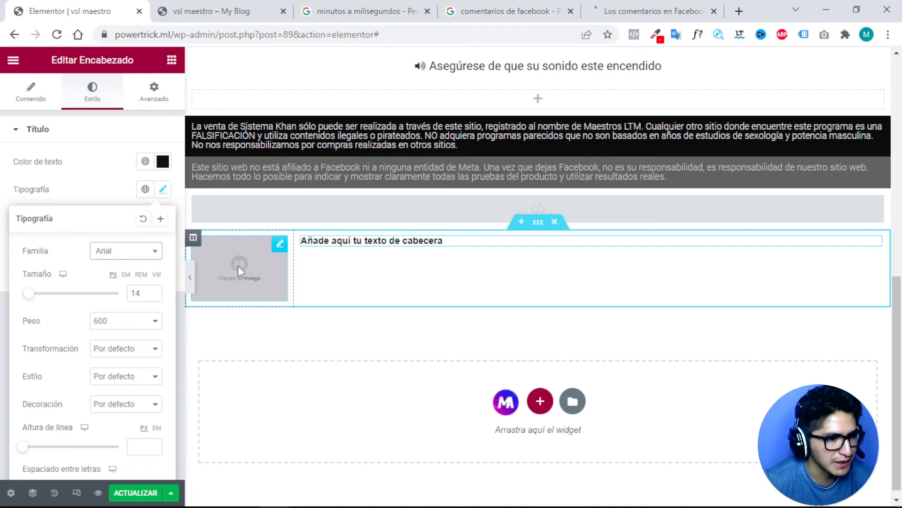
Insert the man's portrait 13.png from the media library into the image widget.
click(275, 246)
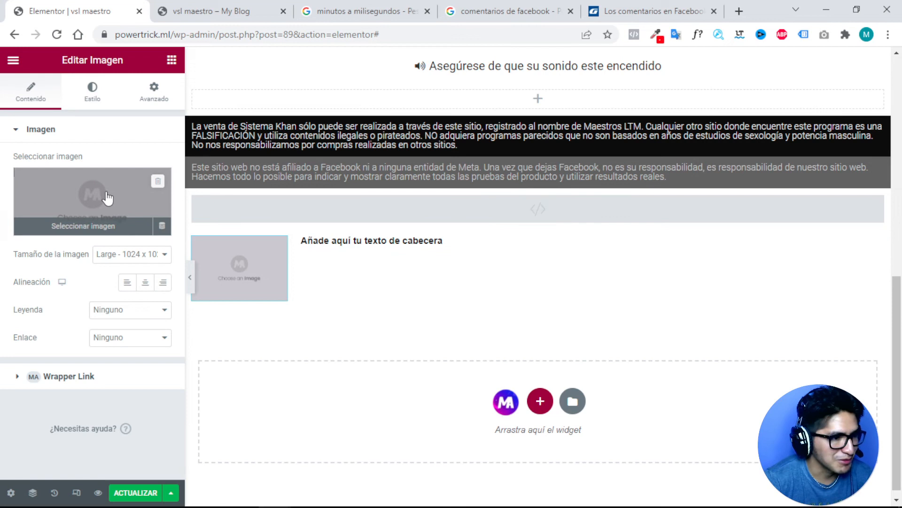
click(108, 198)
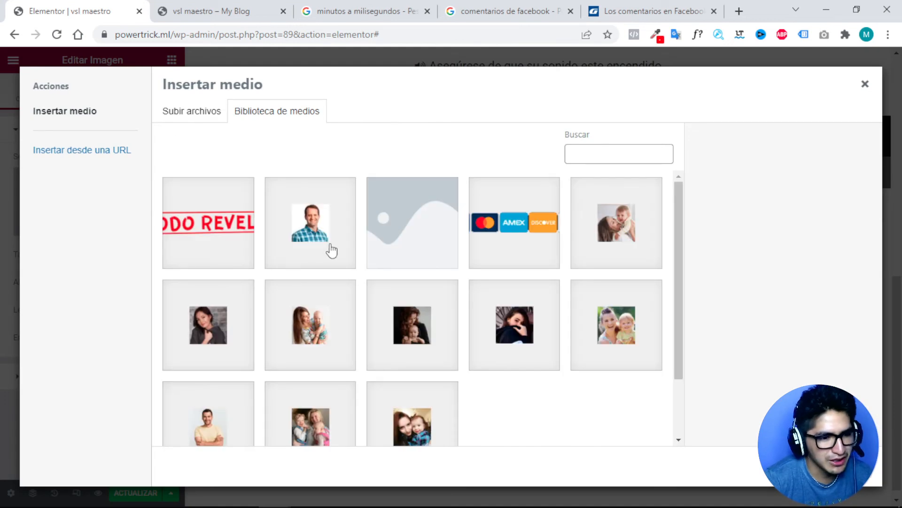
click(307, 233)
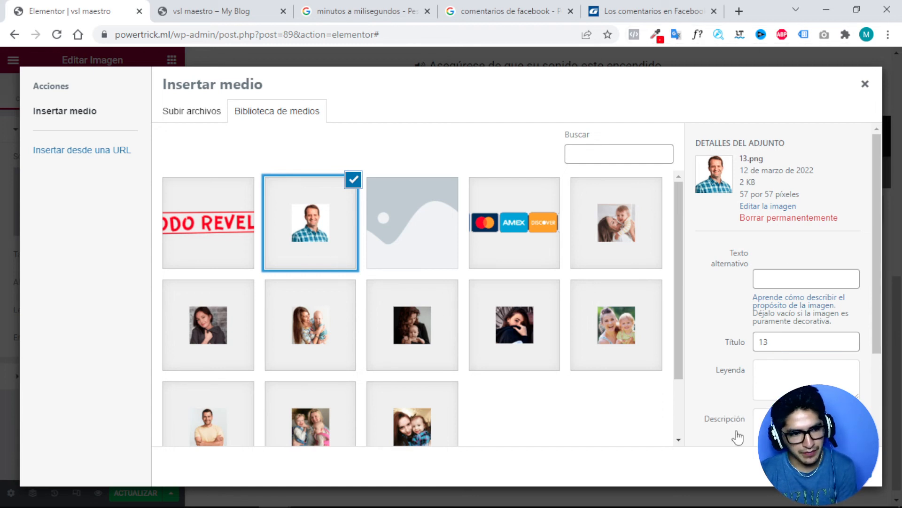
click(842, 466)
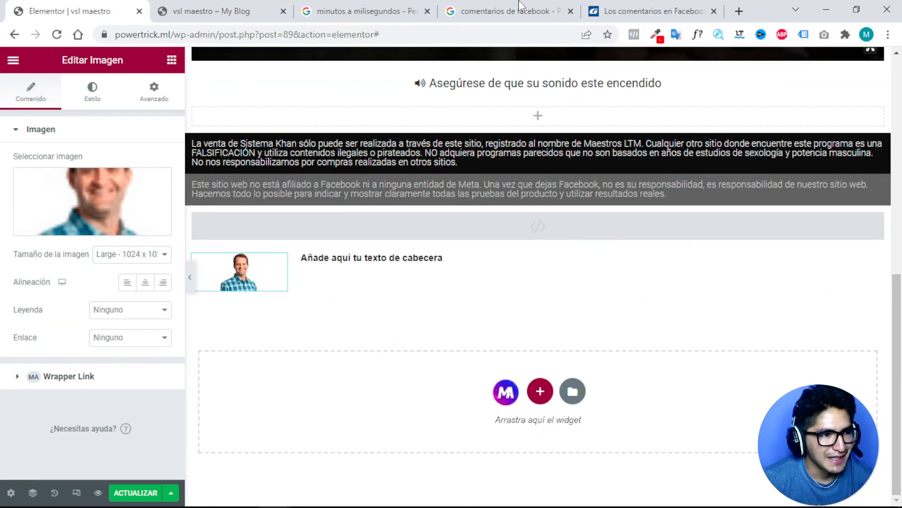
Search Google for 'lorem', open es.lipsum.com and select some filler text.
click(523, 14)
click(269, 36)
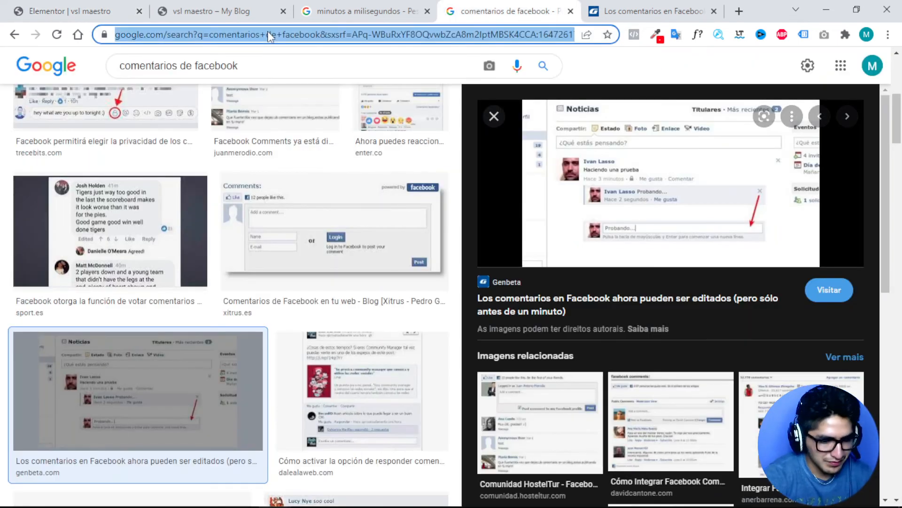
text(lorem)
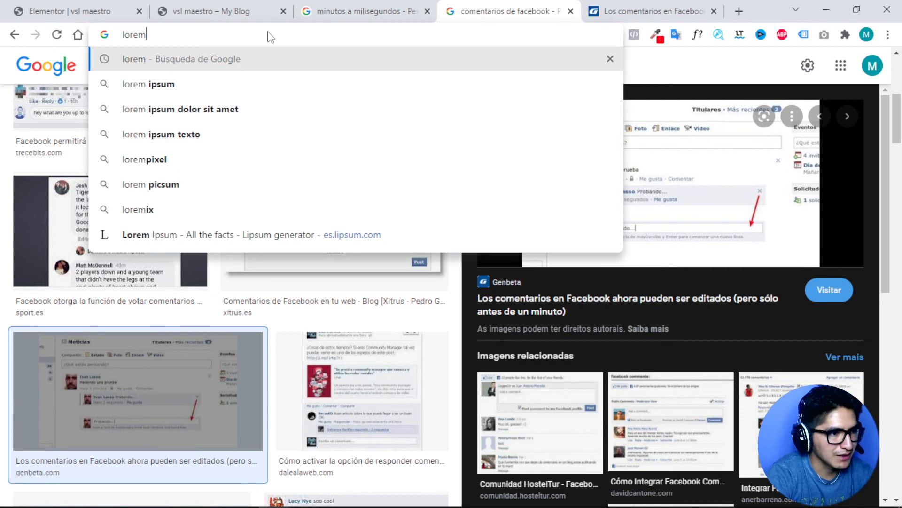
key(Return)
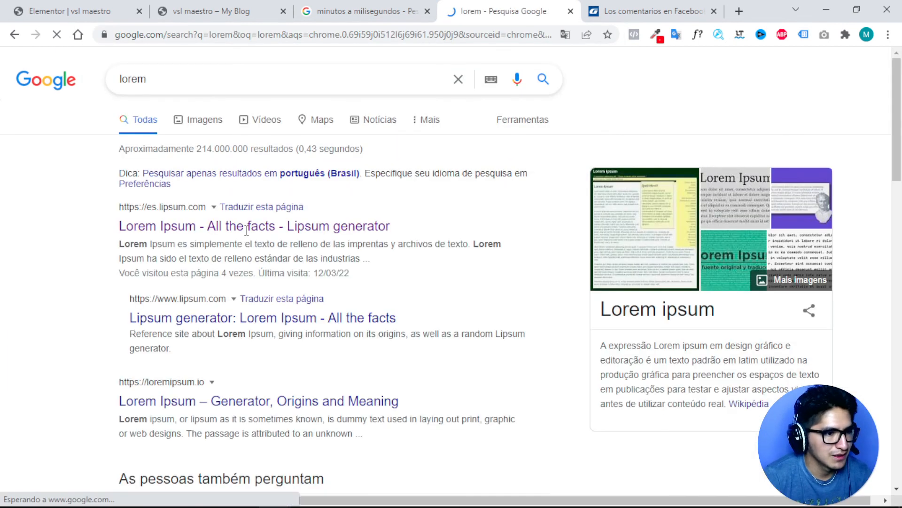
click(259, 227)
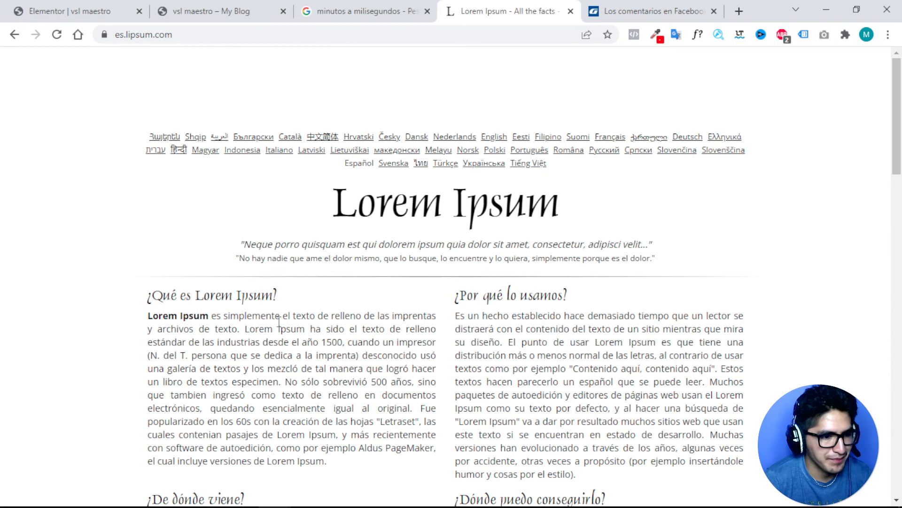
drag(244, 316, 341, 345)
key(ctrl+c)
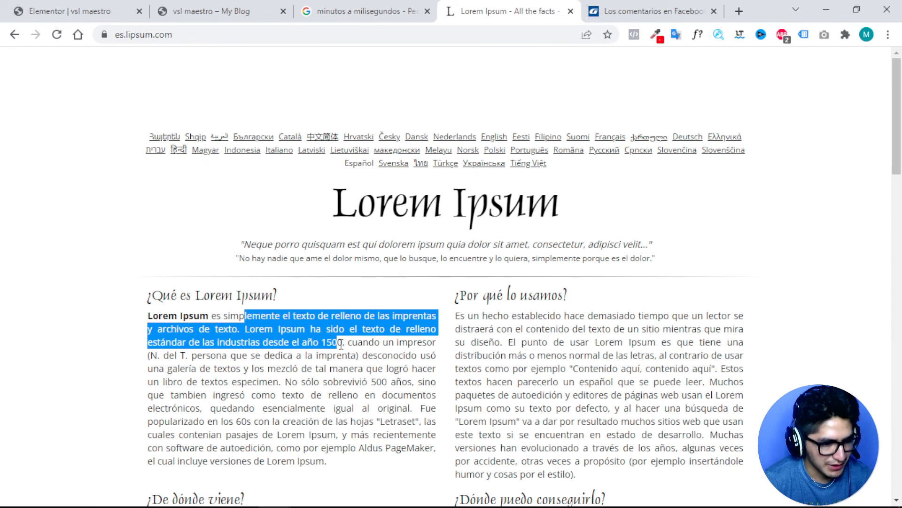
click(96, 11)
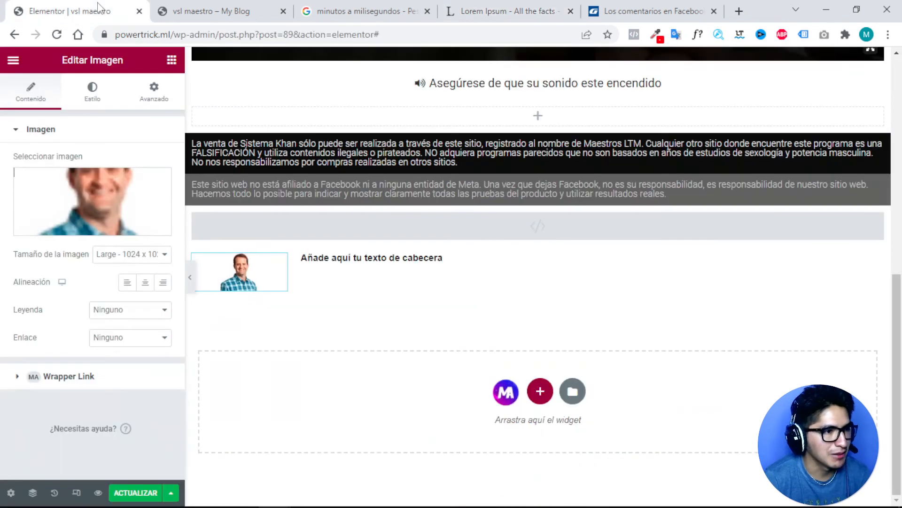
Clear the placeholder text from the heading beside the portrait.
click(362, 257)
triple_click(363, 257)
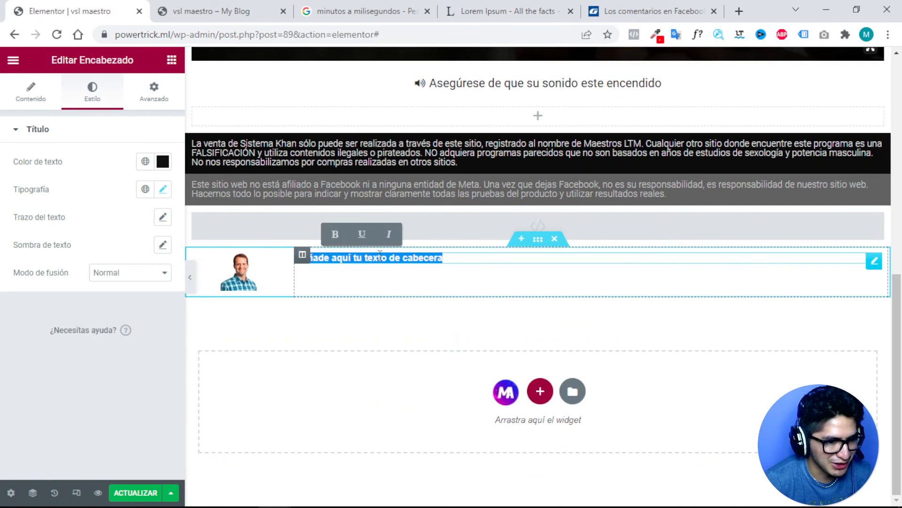
click(363, 258)
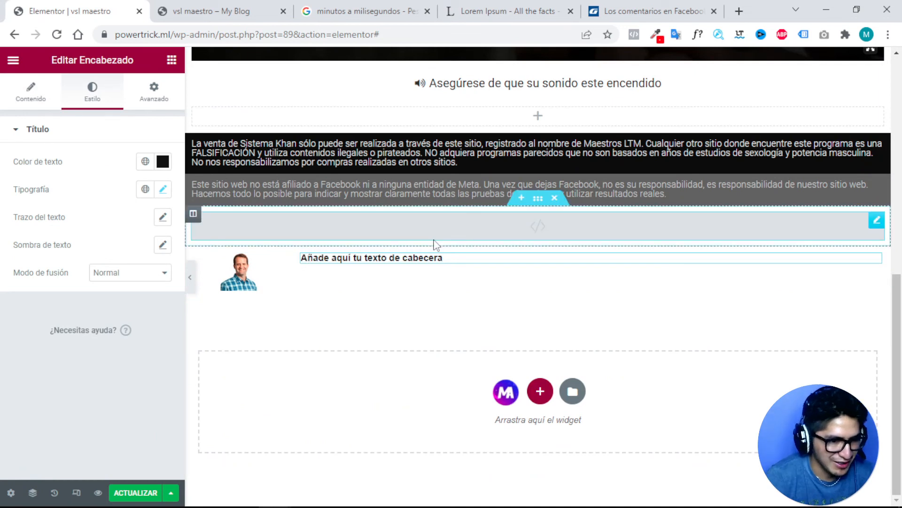
triple_click(405, 256)
key(BackSpace)
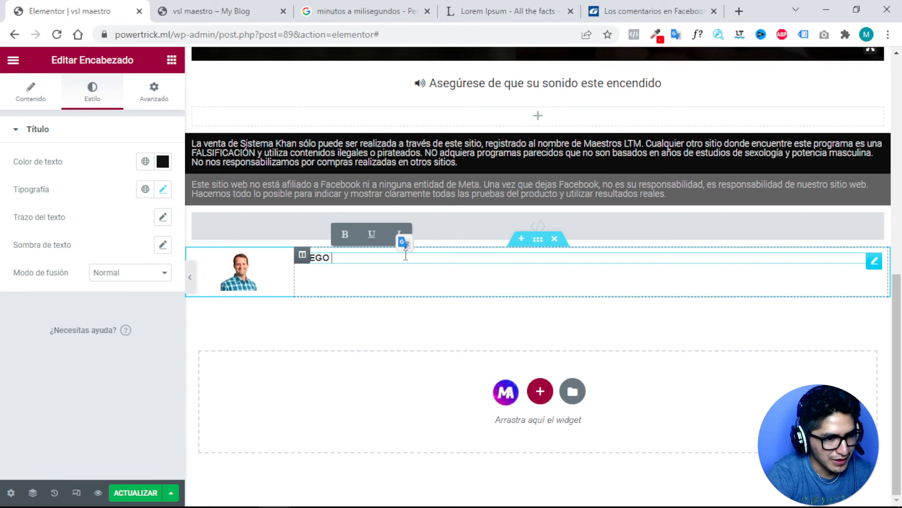
text(EGO)
key(BackSpace)
key(BackSpace)
key(BackSpace)
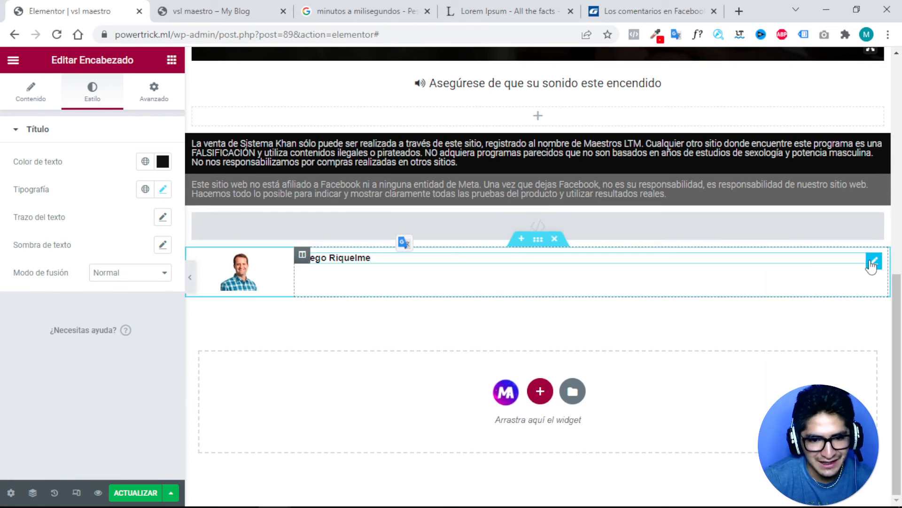
Enter the commenter's full name in the heading, duplicating it and deleting the extra copy.
right_click(872, 266)
click(818, 297)
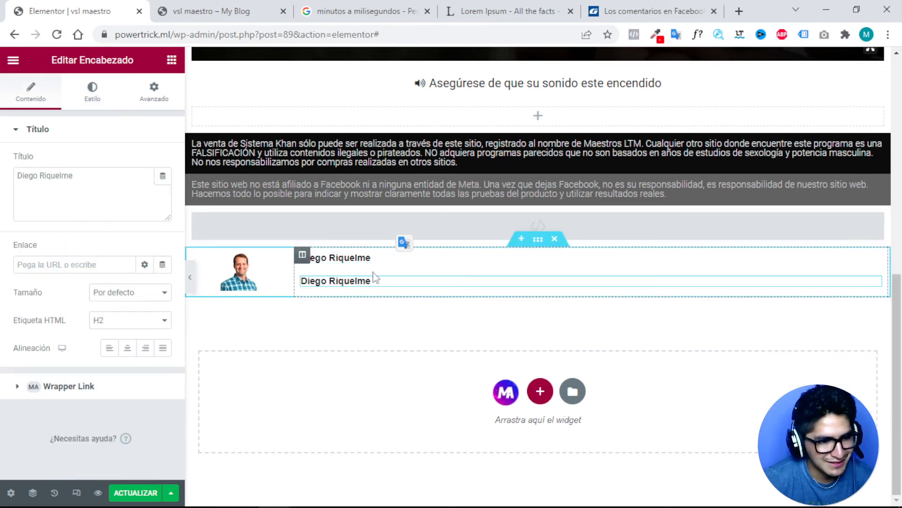
click(38, 182)
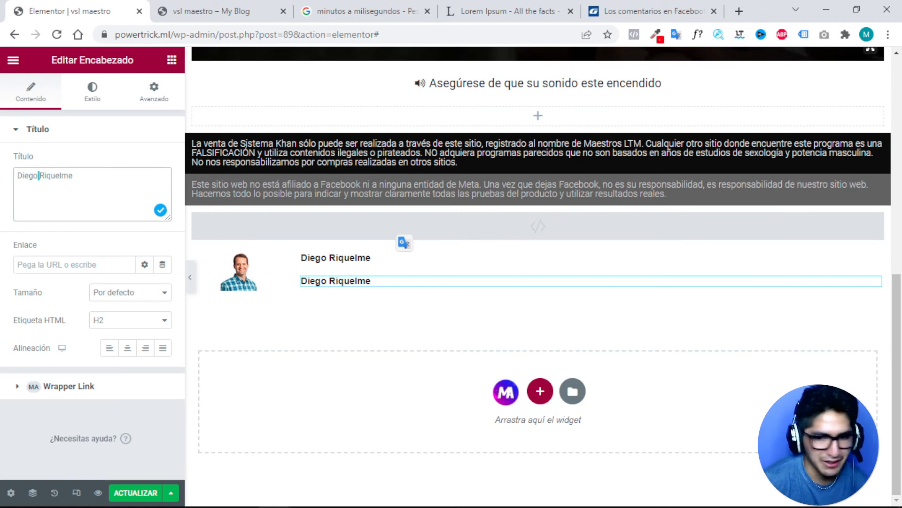
right_click(772, 282)
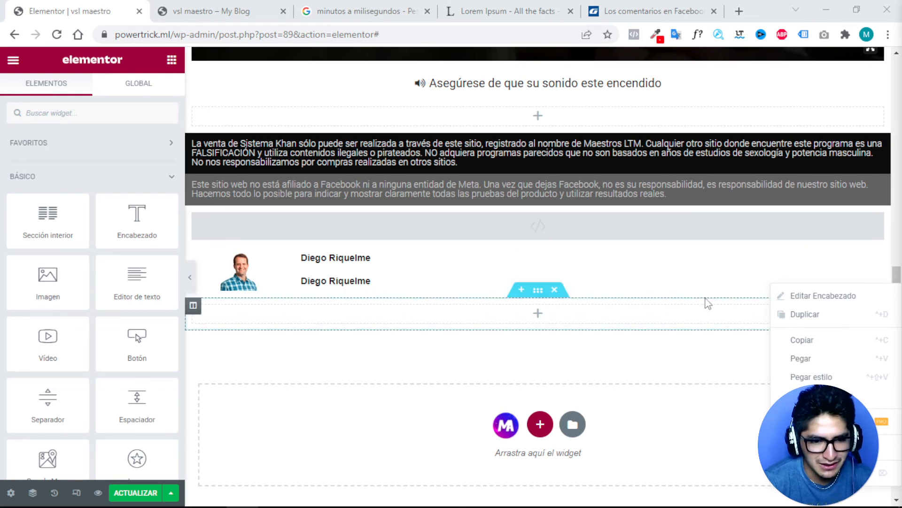
click(826, 279)
right_click(872, 287)
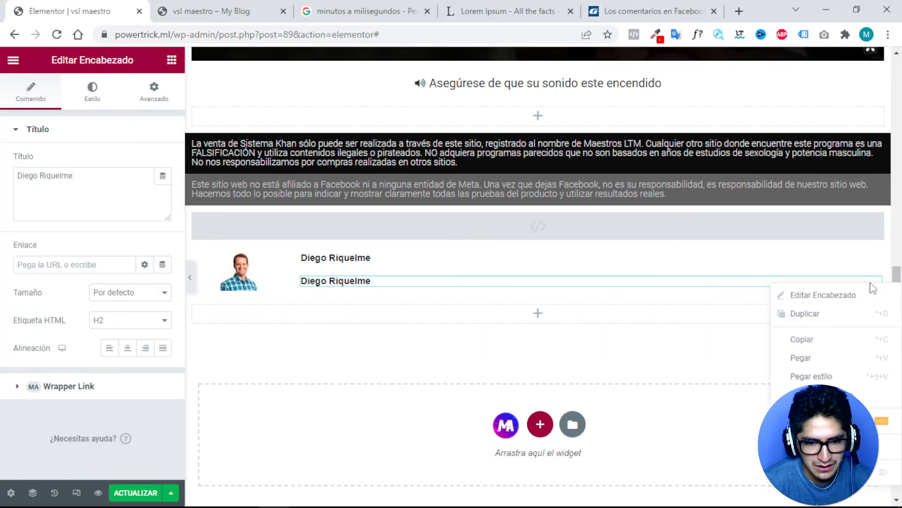
key(Delete)
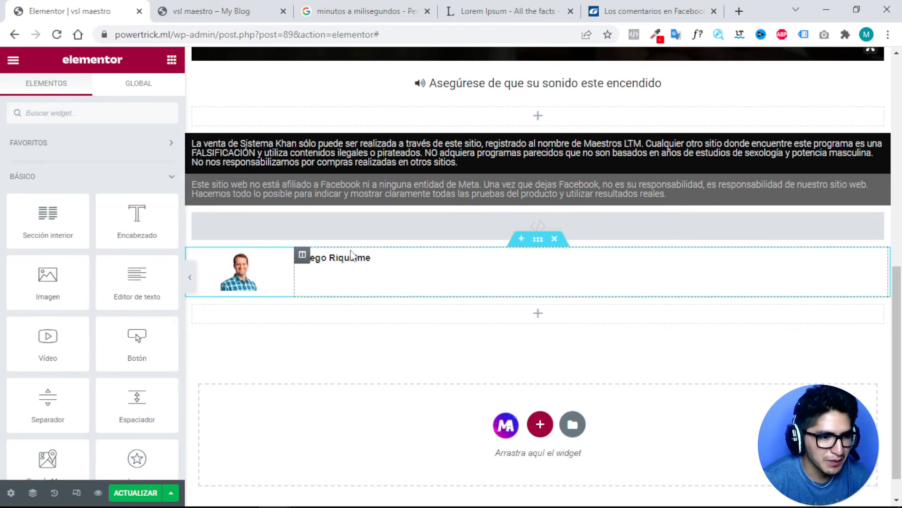
Duplicate the name heading and paste the Lorem Ipsum passage in as its text.
right_click(878, 270)
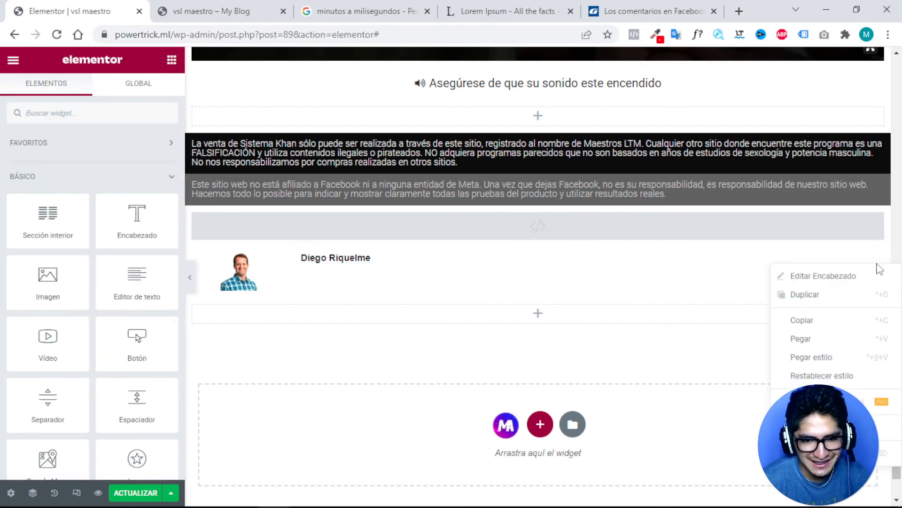
click(821, 294)
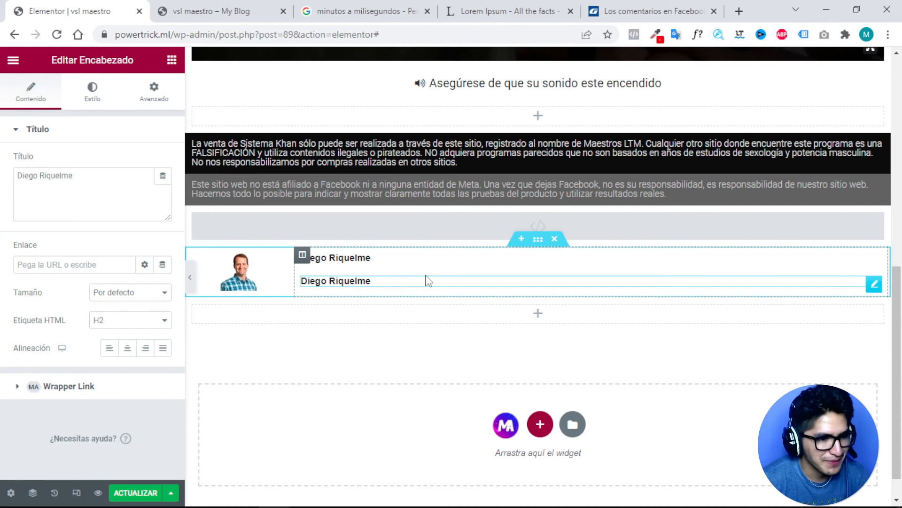
double_click(56, 176)
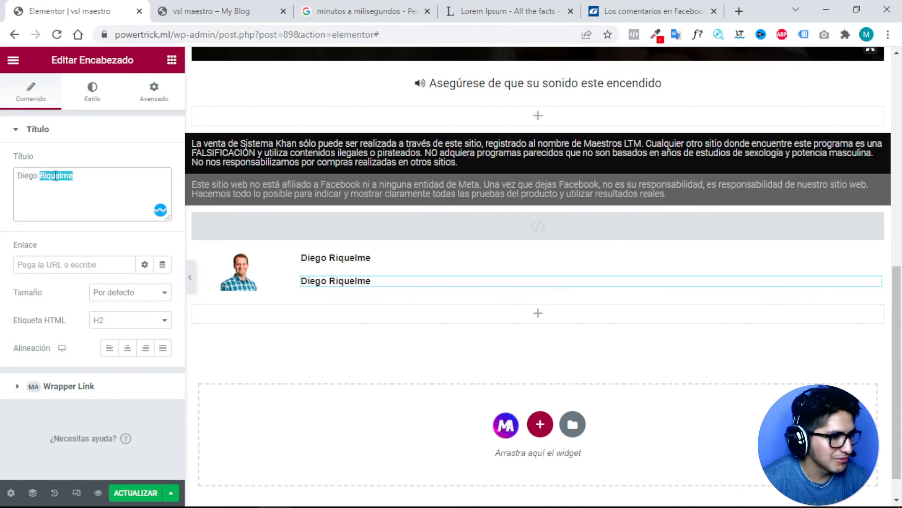
key(ctrl+a)
key(ctrl+v)
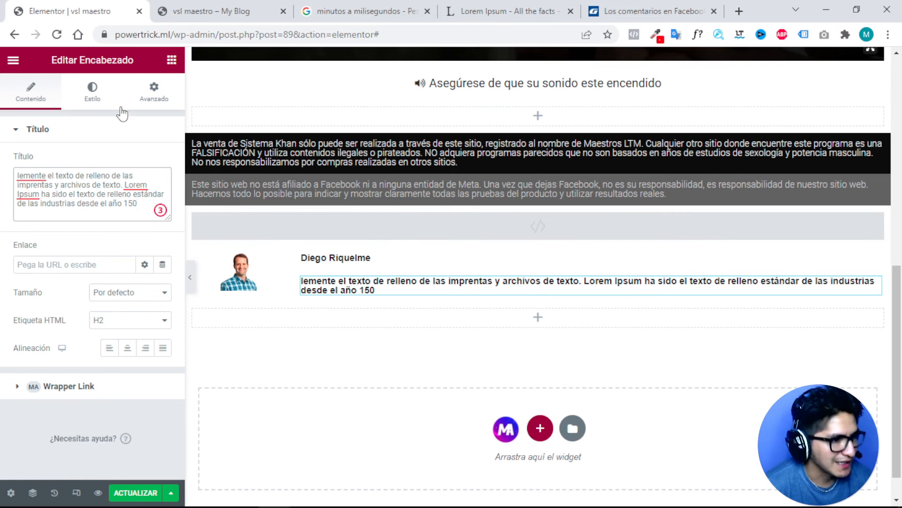
Give the comment text font weight 300 and narrow the photo column beside it.
click(90, 97)
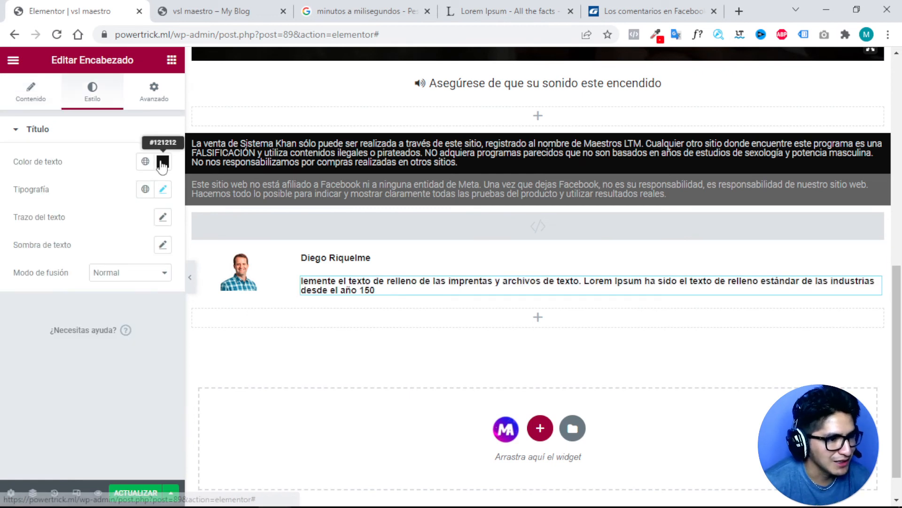
click(163, 162)
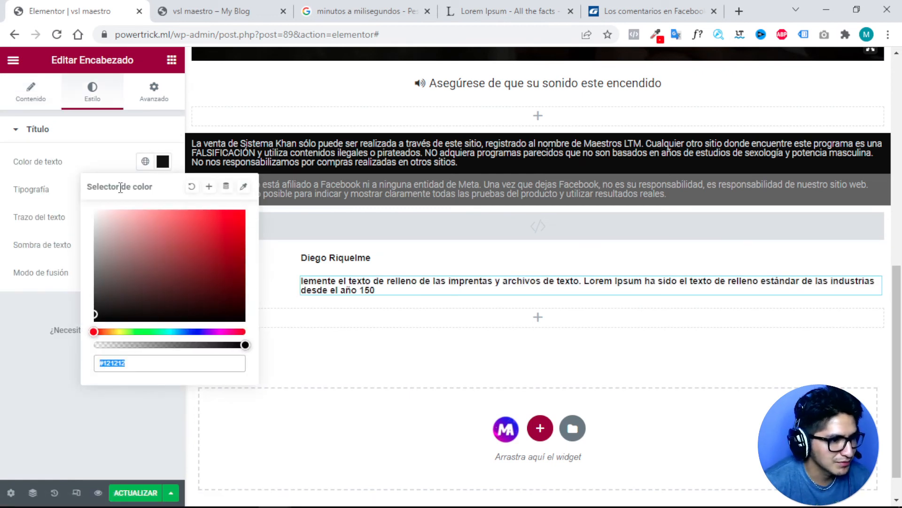
click(91, 138)
click(70, 130)
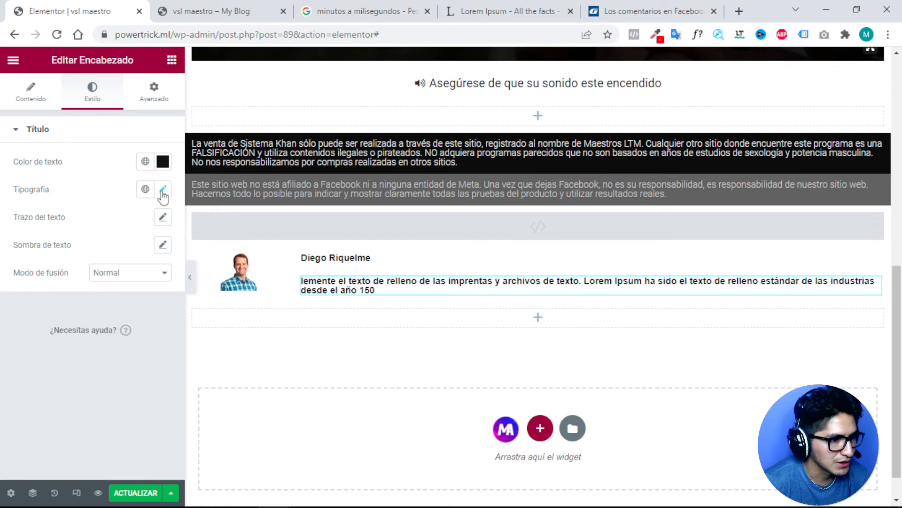
click(162, 191)
click(125, 322)
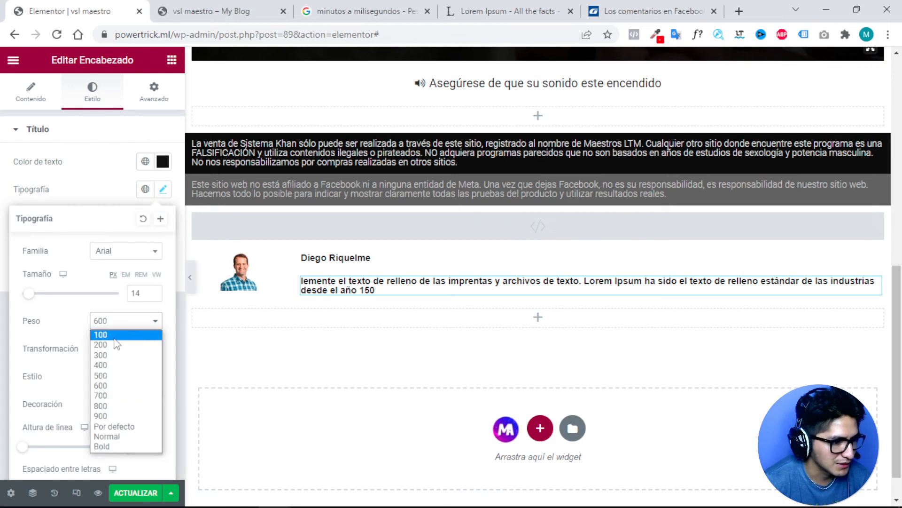
click(113, 355)
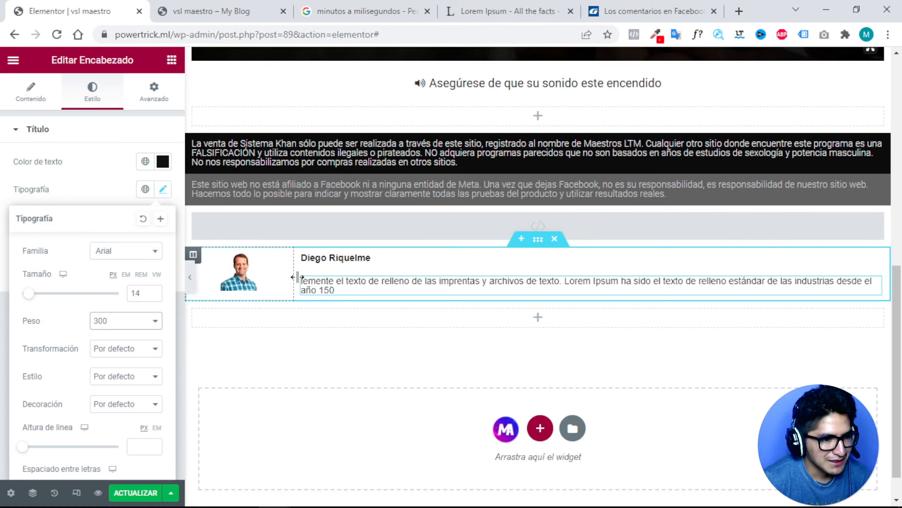
drag(297, 277, 275, 276)
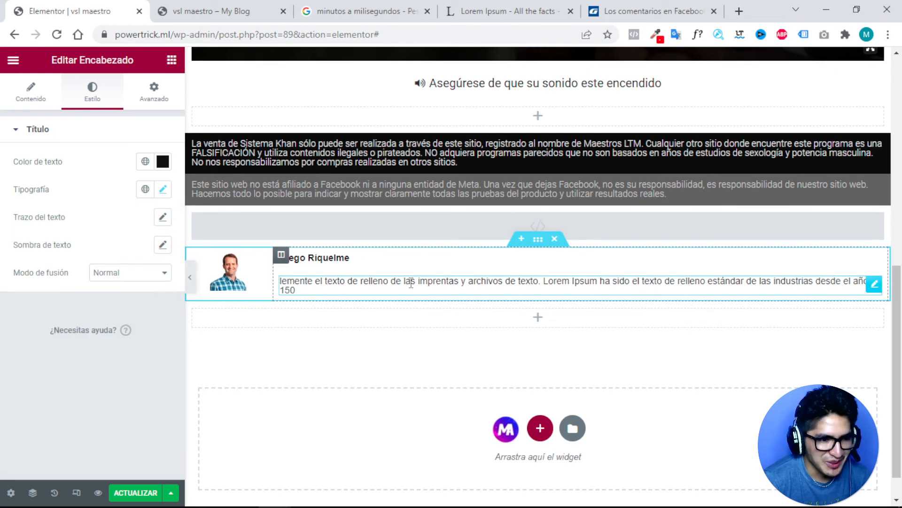
Duplicate the comment text heading and change the copy to 'Responder . Me gusta . Seguir 7 min'.
right_click(878, 290)
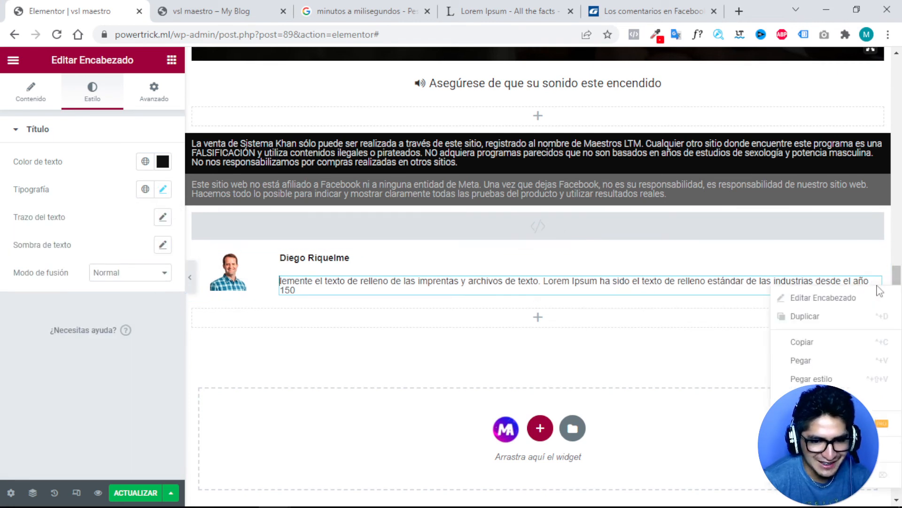
click(812, 317)
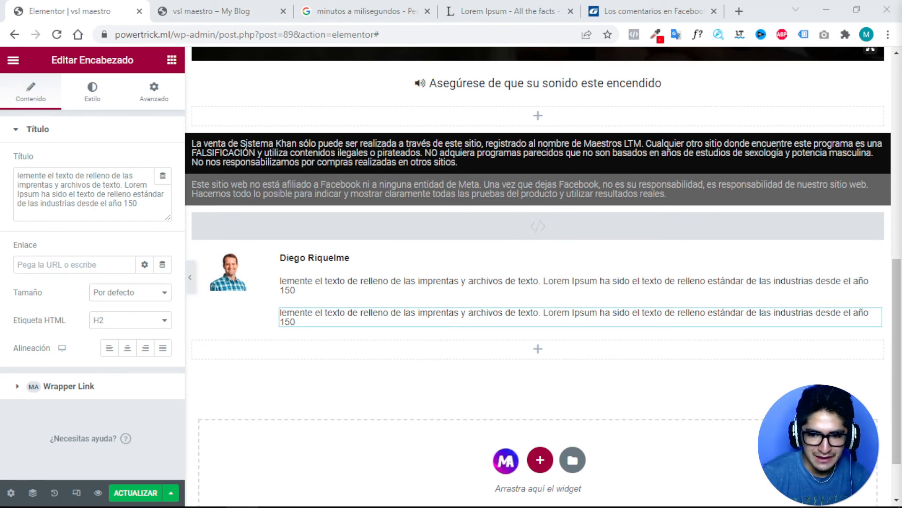
double_click(308, 314)
drag(138, 204, 3, 158)
text(Responder . Me gusta . Seguir 7 min)
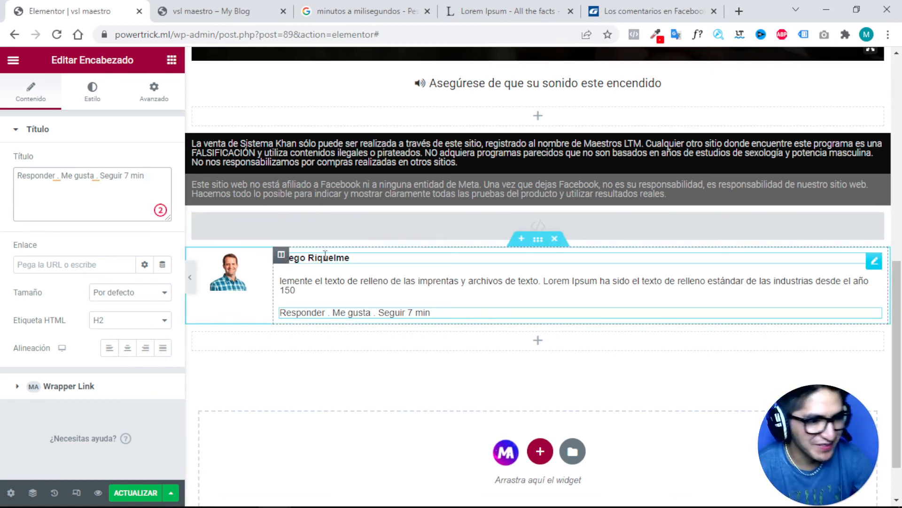
click(479, 259)
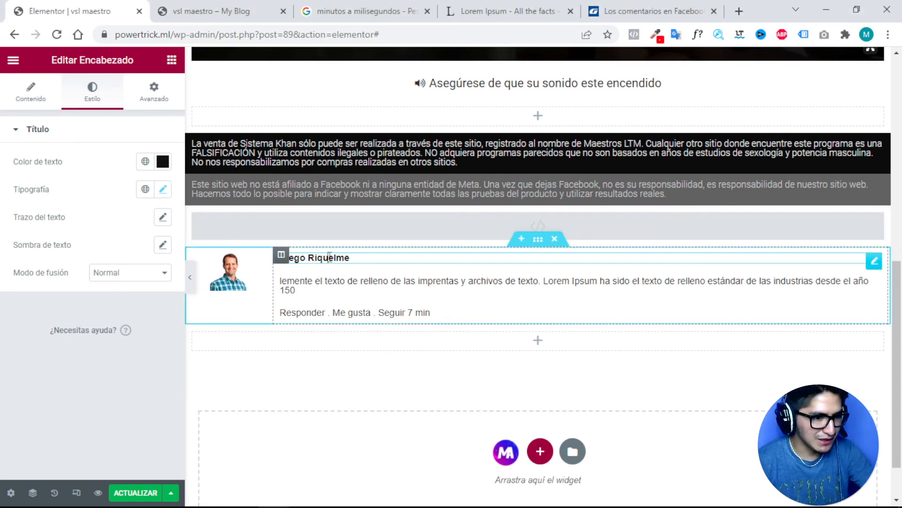
Open the name heading's text colour picker and try out blue shades.
click(163, 163)
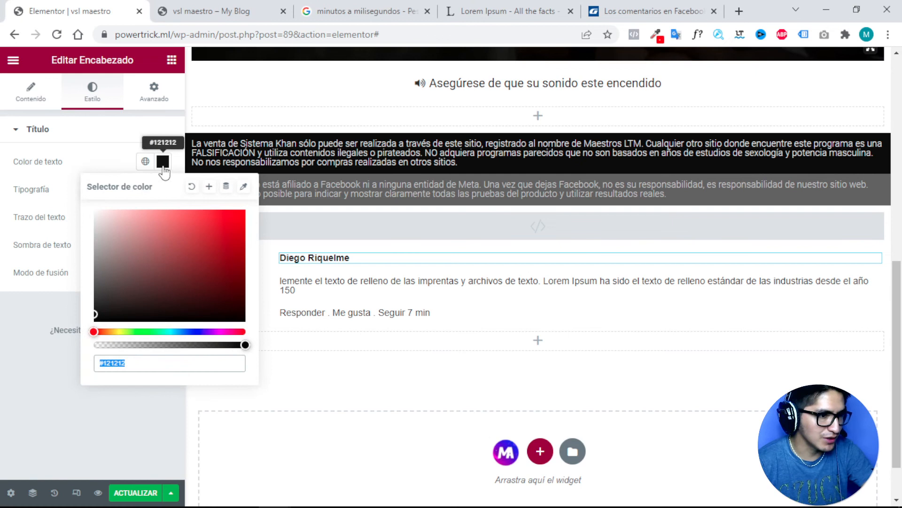
drag(129, 366, 91, 363)
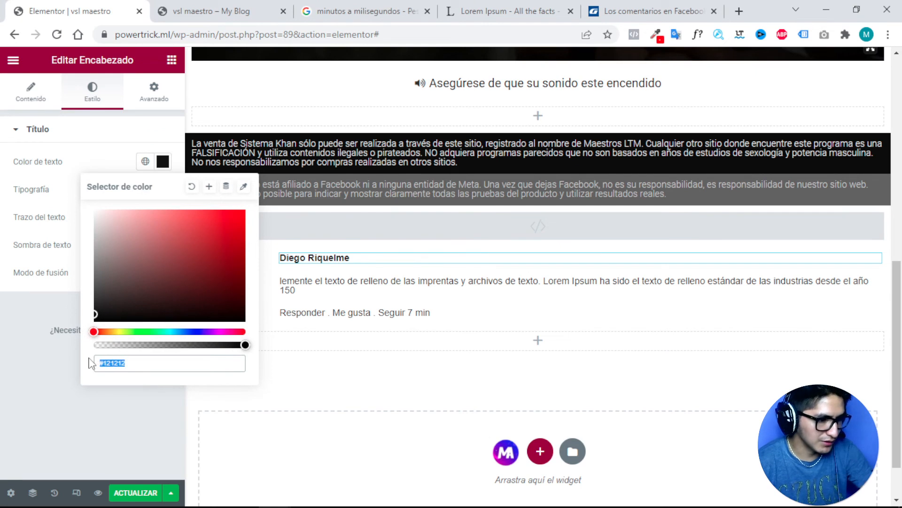
text(#004DD5)
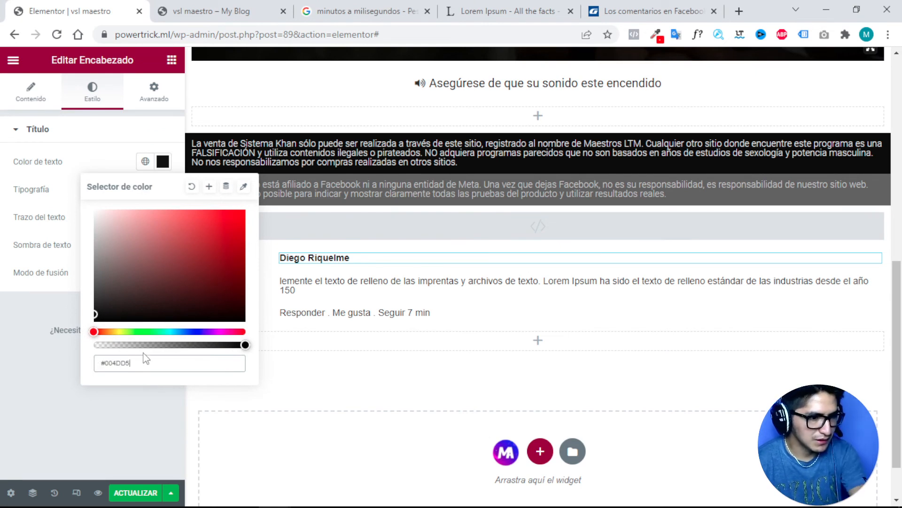
drag(107, 311, 169, 314)
click(188, 331)
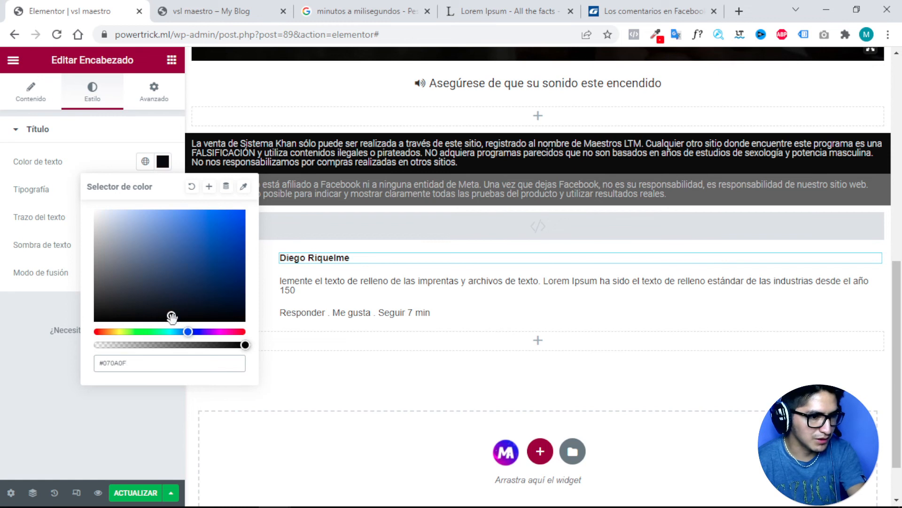
click(205, 245)
drag(206, 244, 222, 241)
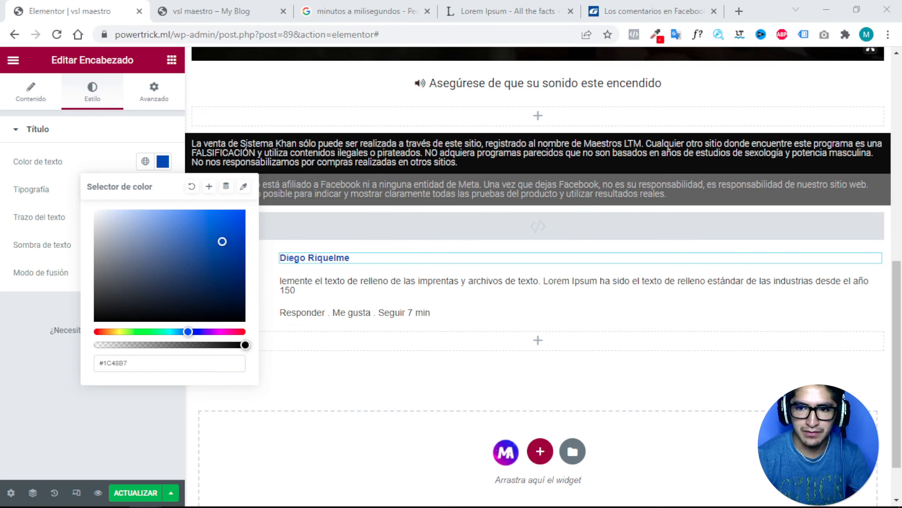
Set the commenter name colour exactly to #004DD5.
click(134, 363)
drag(134, 362, 93, 370)
text(#004DD5)
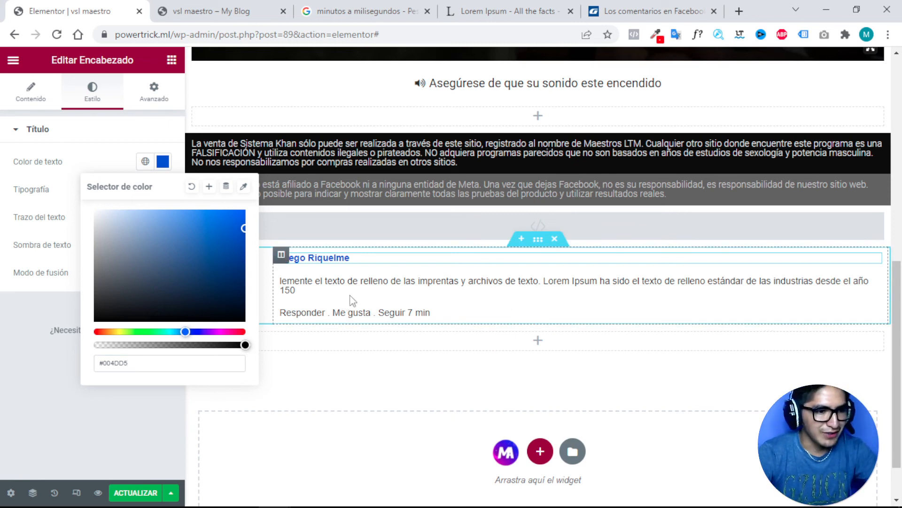
click(375, 287)
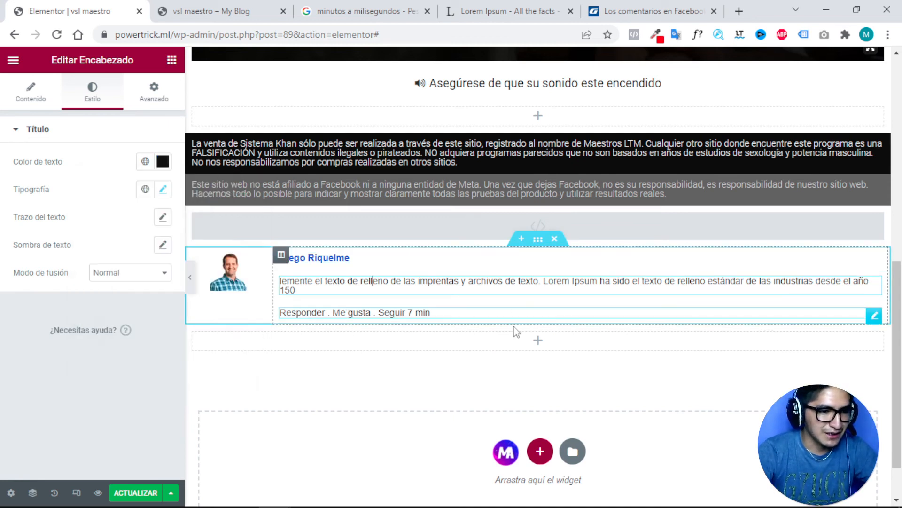
key(Down)
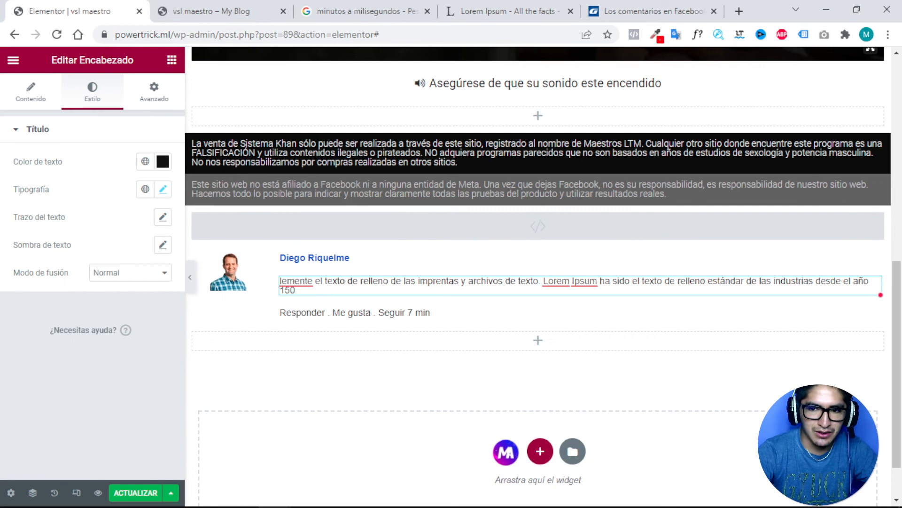
key(alt+Tab)
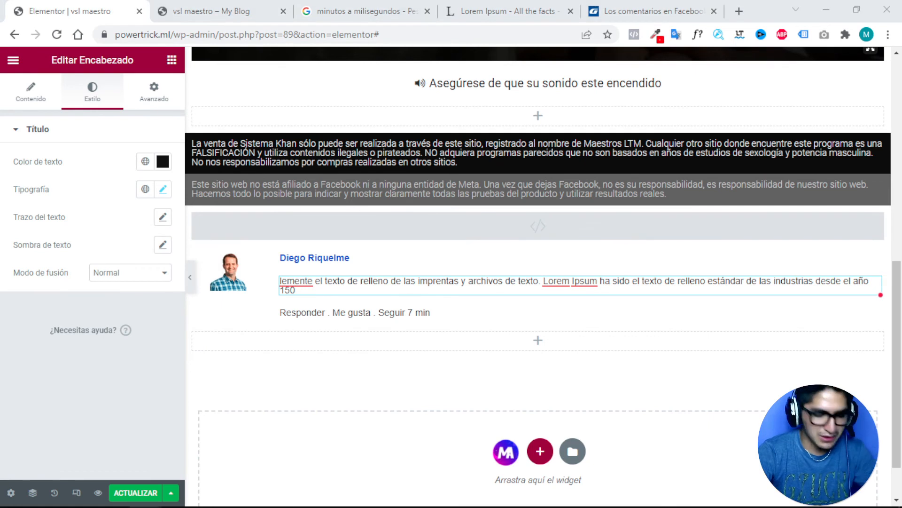
Change the Lorem Ipsum comment text colour from #121212 to #333333.
click(366, 287)
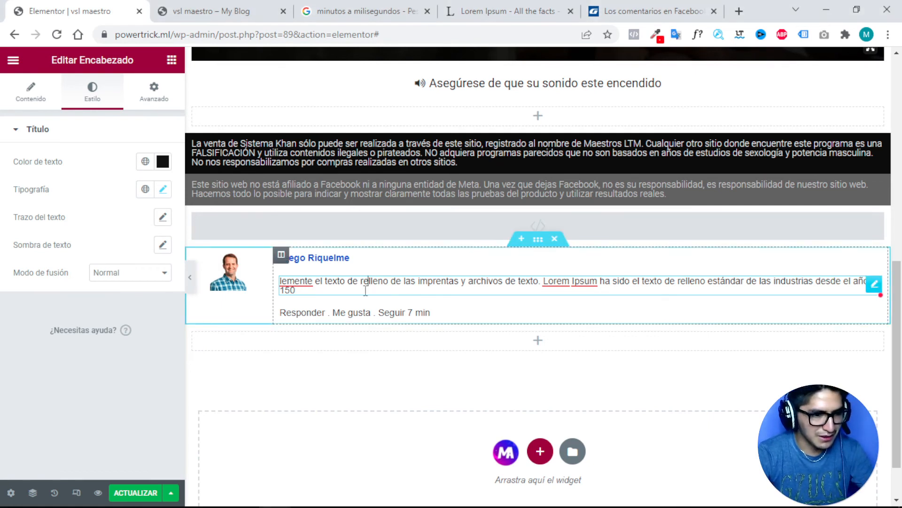
click(162, 161)
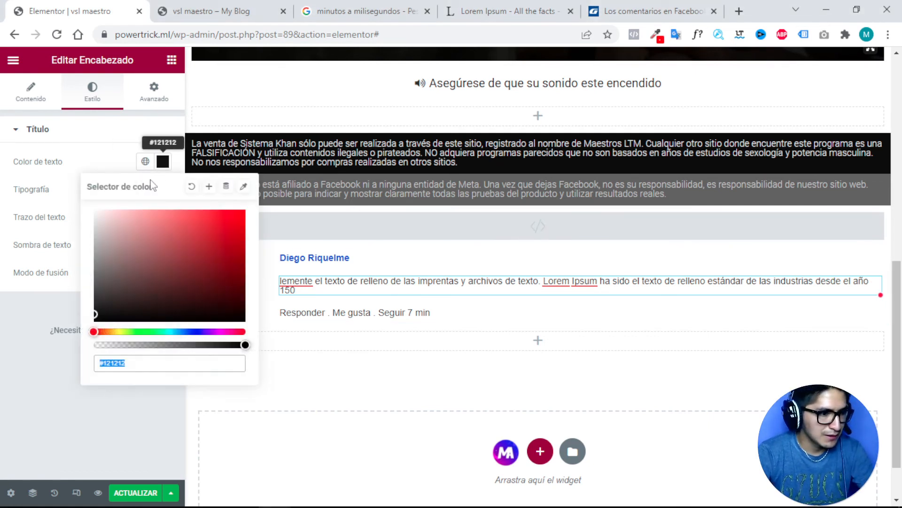
drag(138, 368, 99, 359)
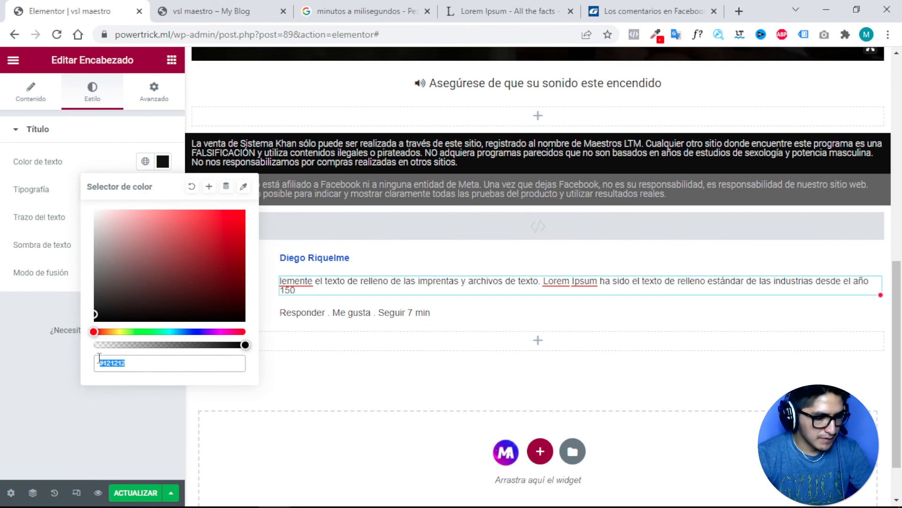
text(#333333)
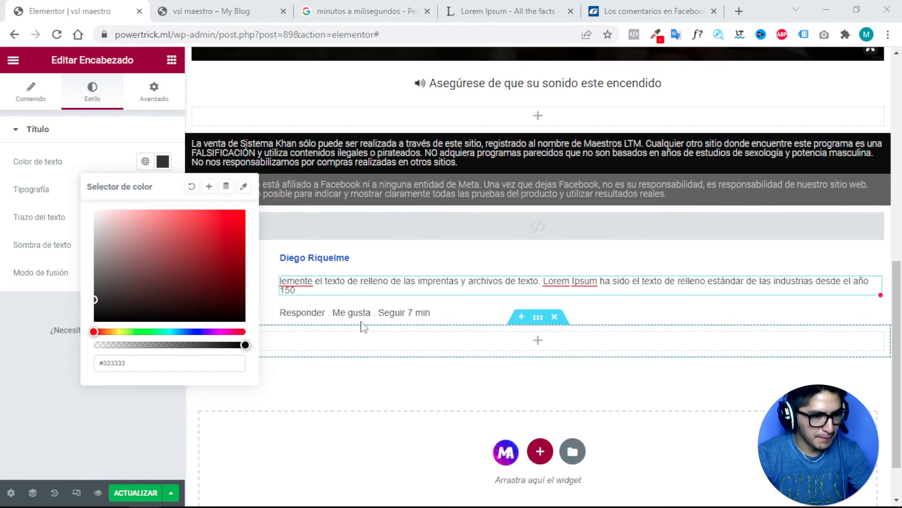
Colour the Responder action line grey #90949C and save the page with Actualizar.
click(376, 314)
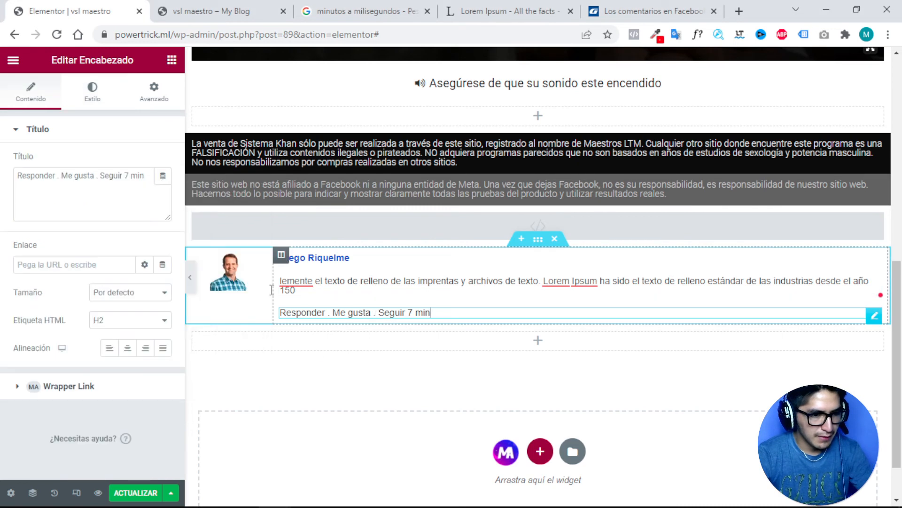
click(95, 96)
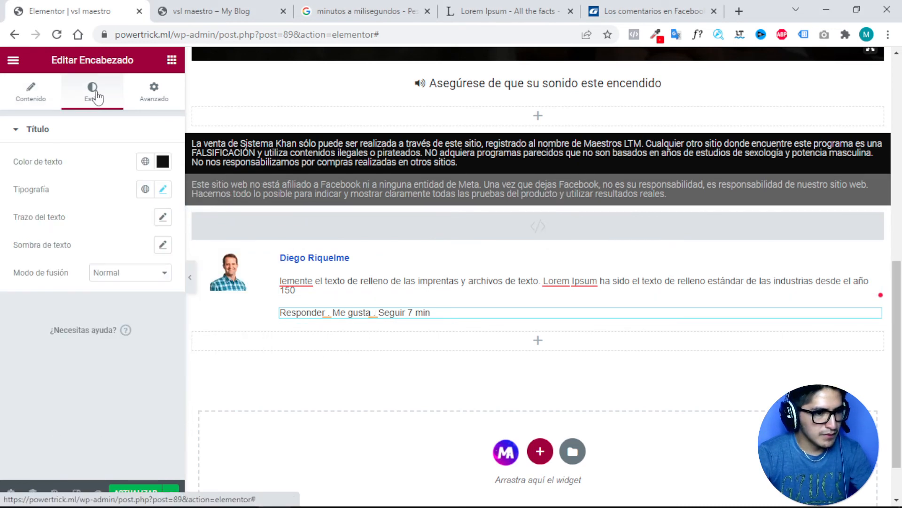
click(162, 161)
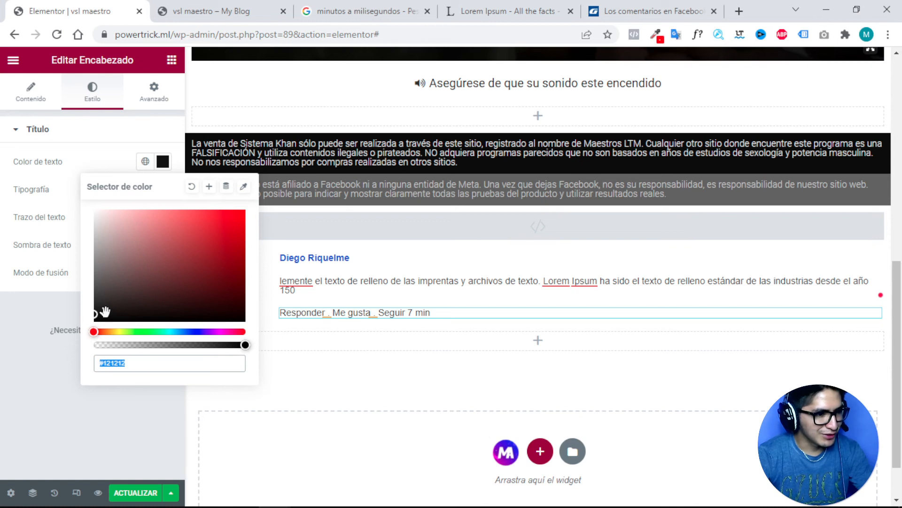
click(143, 369)
drag(140, 365, 88, 363)
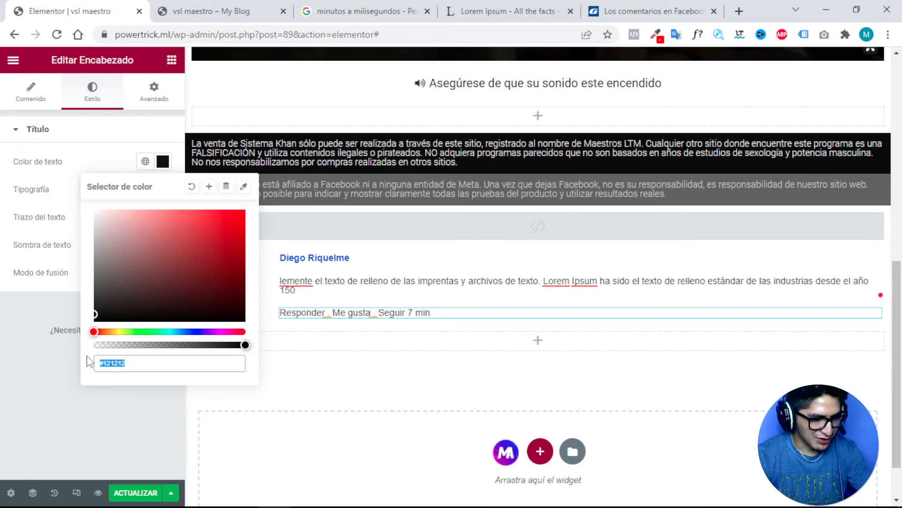
text(90949C)
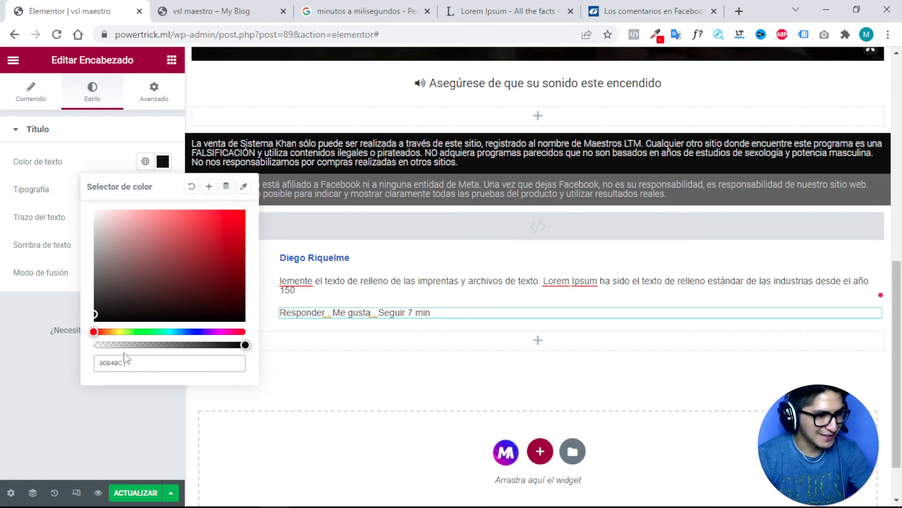
key(BackSpace)
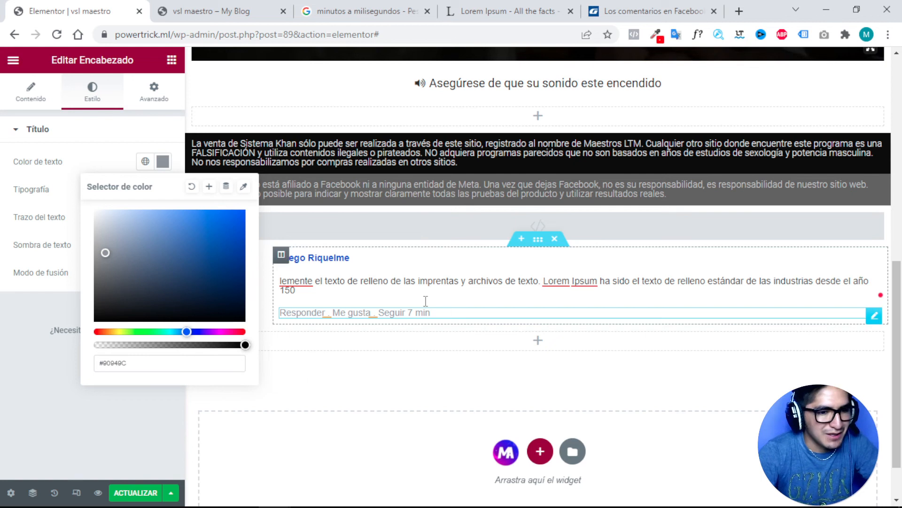
click(157, 140)
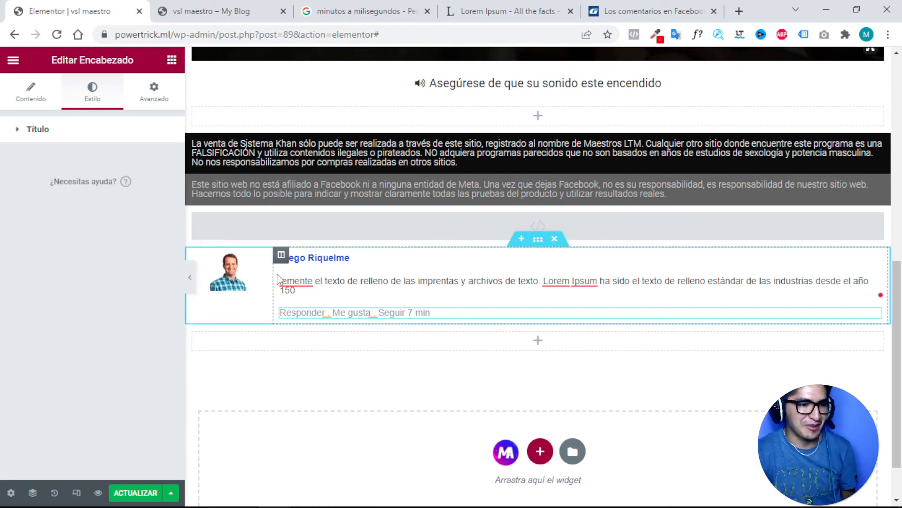
click(136, 492)
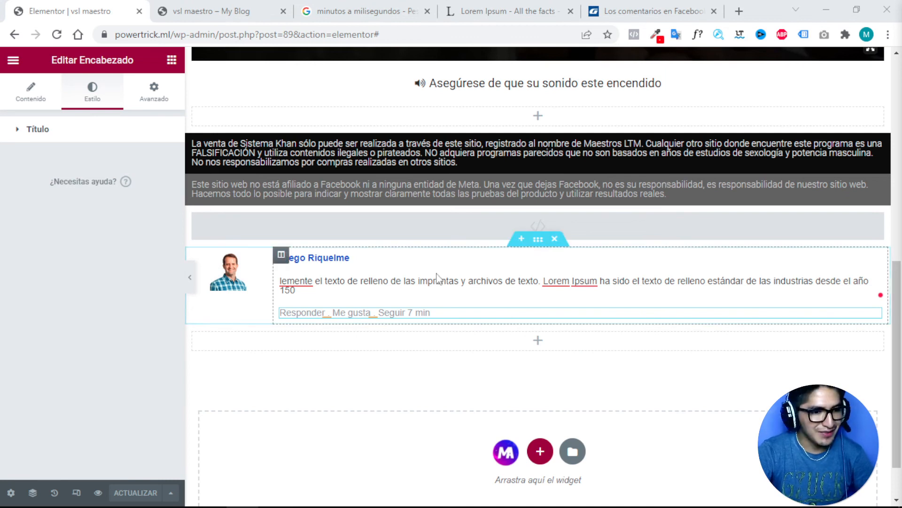
Unlink the comment text's margins and give it a -1 px top margin.
click(373, 267)
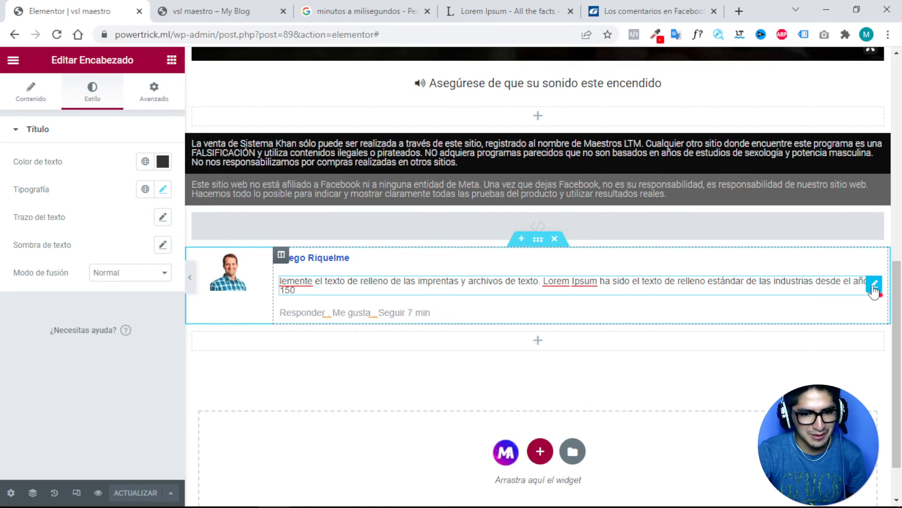
click(159, 91)
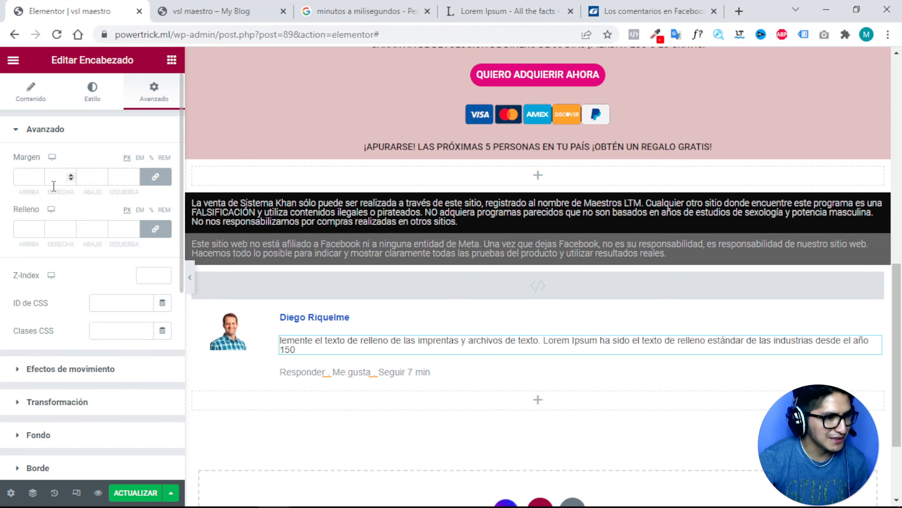
click(40, 180)
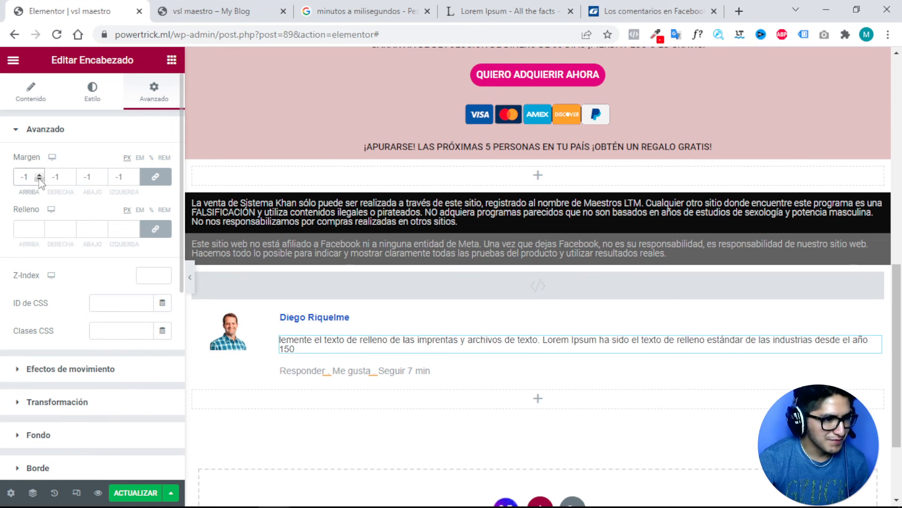
click(40, 180)
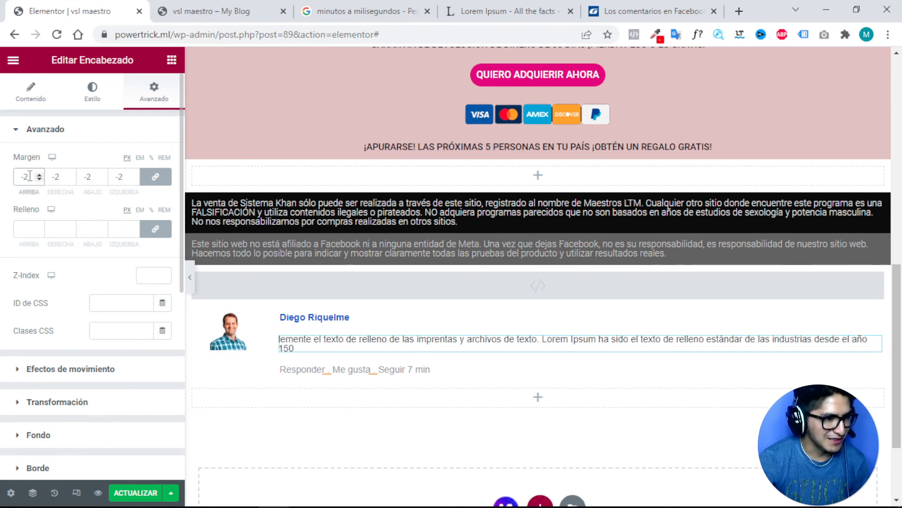
key(BackSpace)
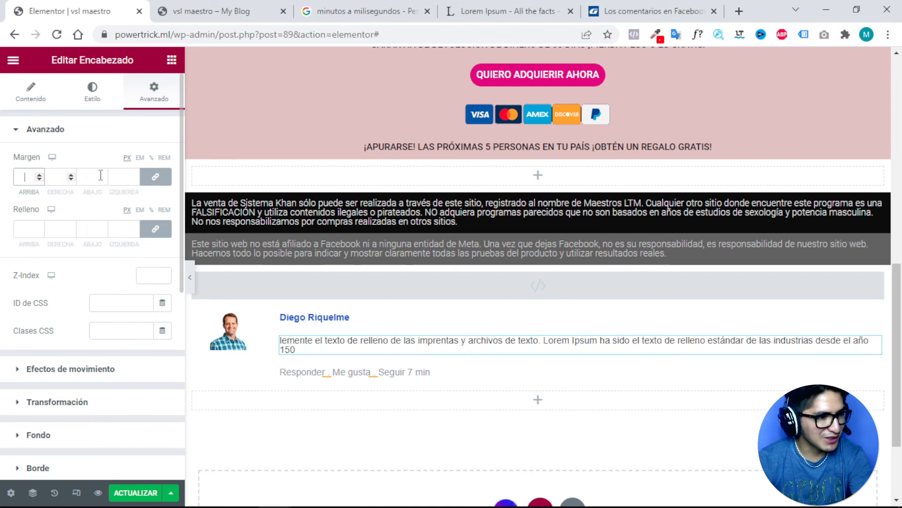
click(155, 177)
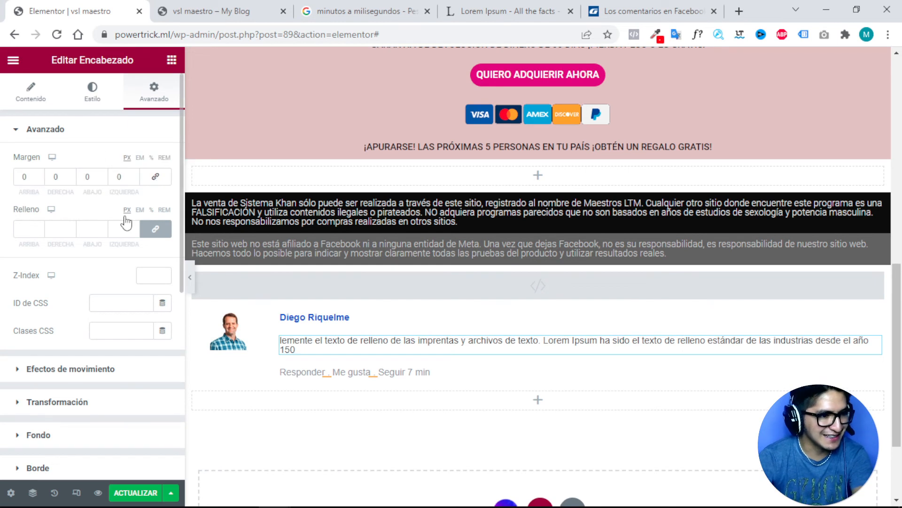
click(40, 180)
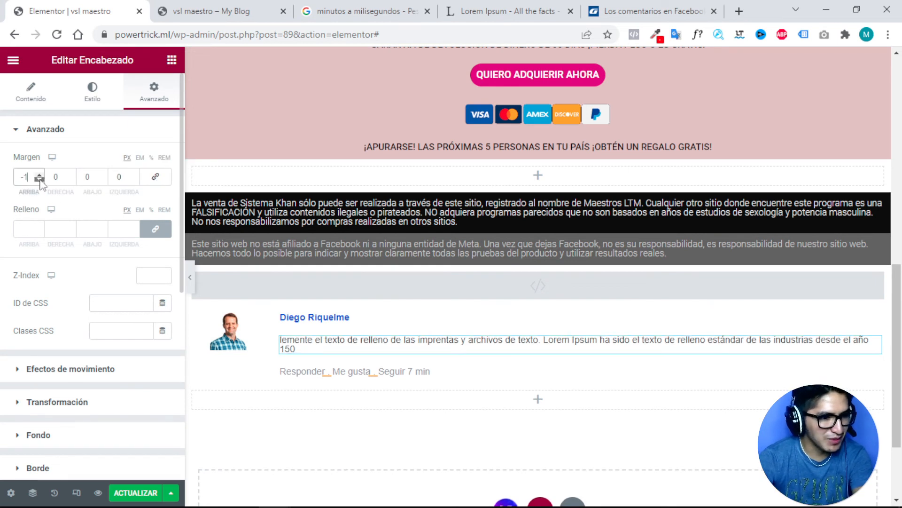
click(40, 180)
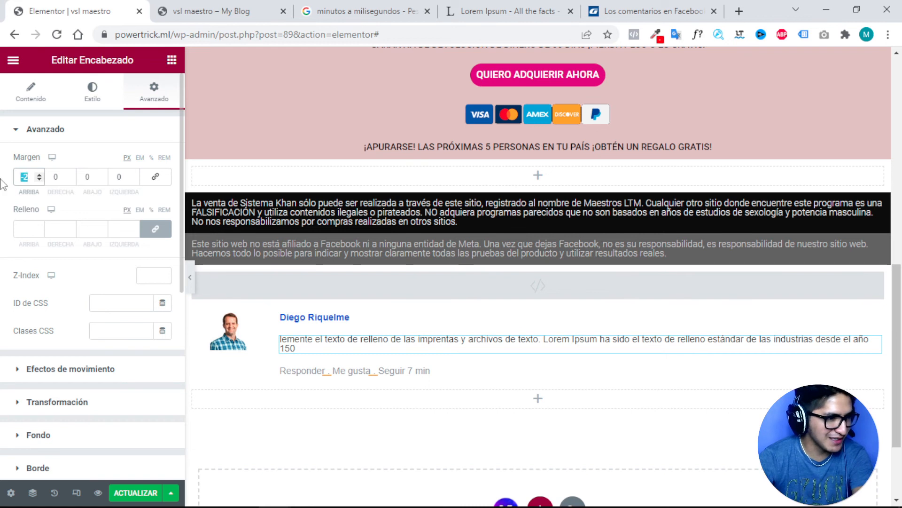
key(BackSpace)
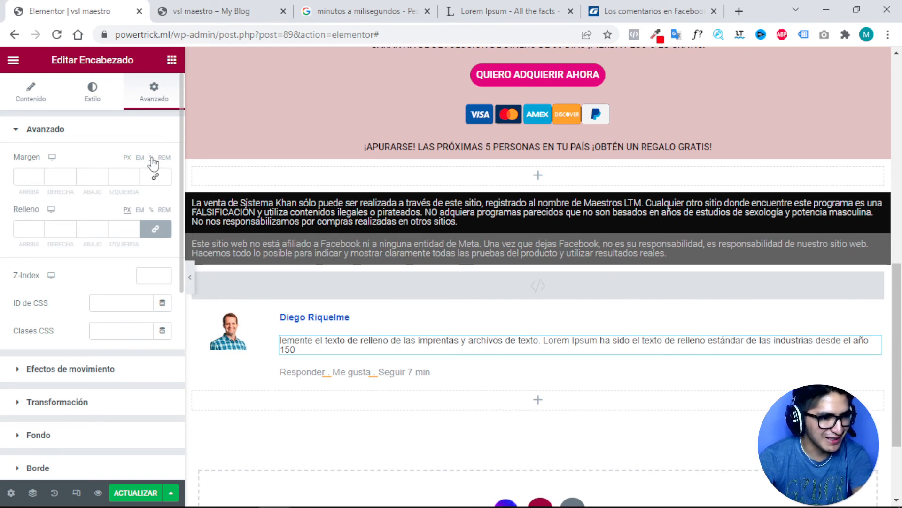
click(39, 180)
click(40, 178)
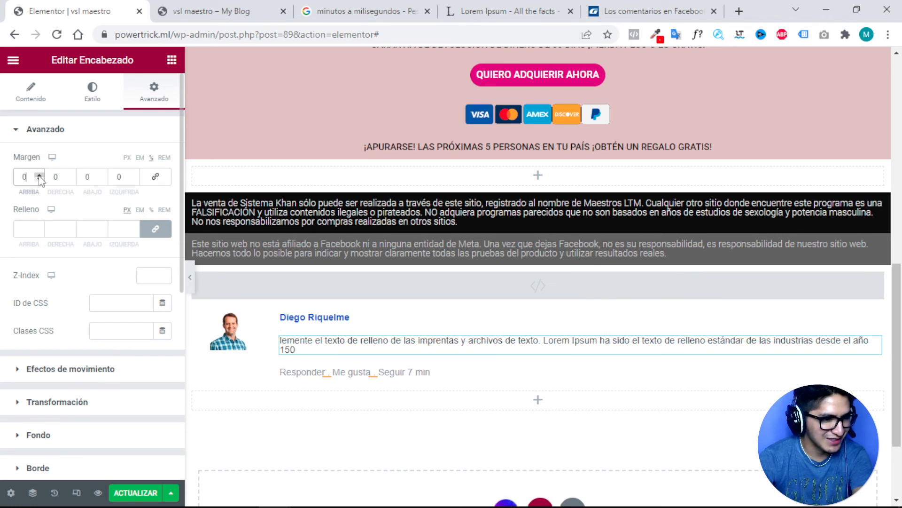
click(40, 180)
click(40, 181)
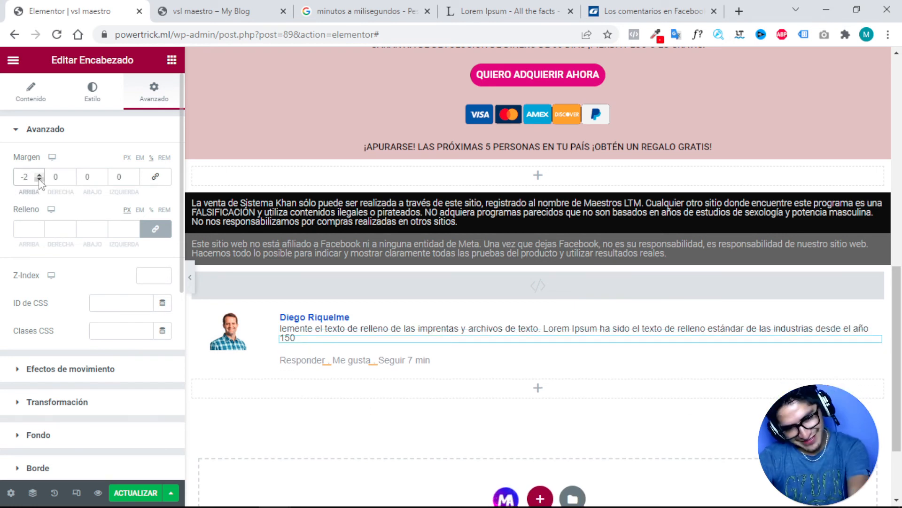
click(40, 178)
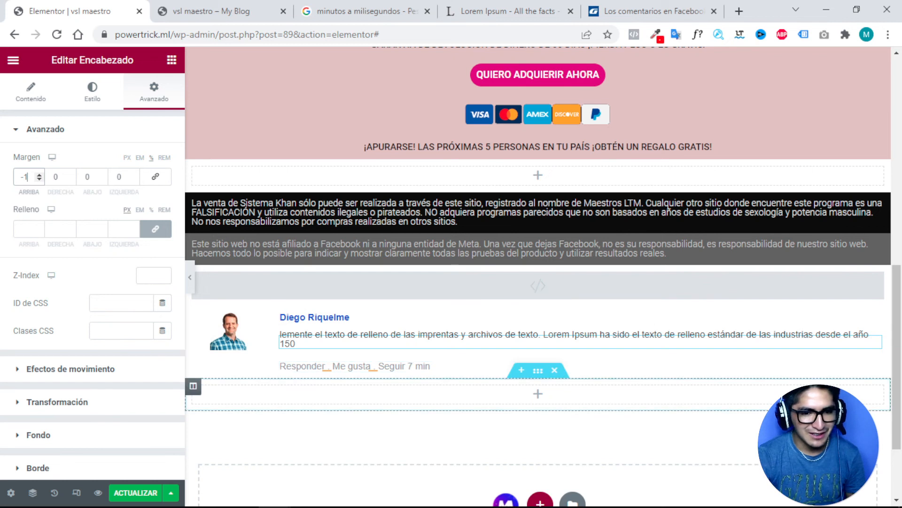
Give the Responder line an unlinked -1 px top margin.
click(874, 370)
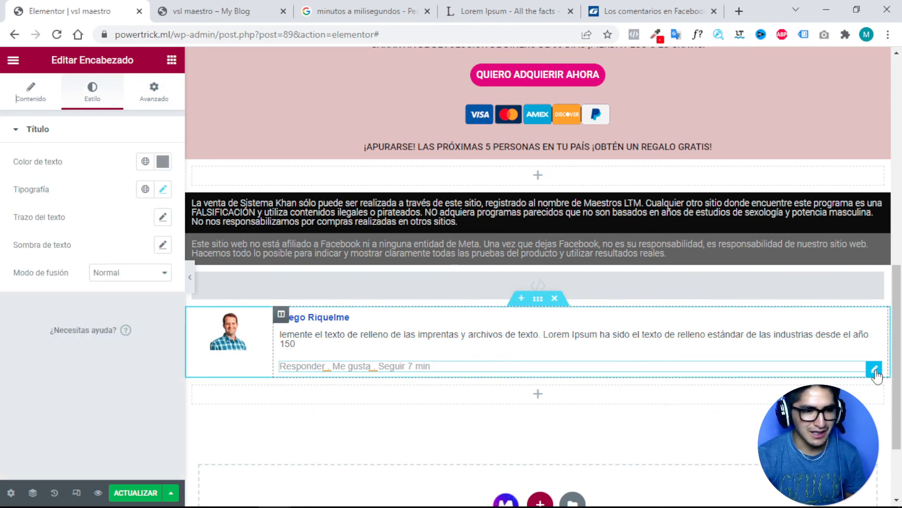
click(152, 103)
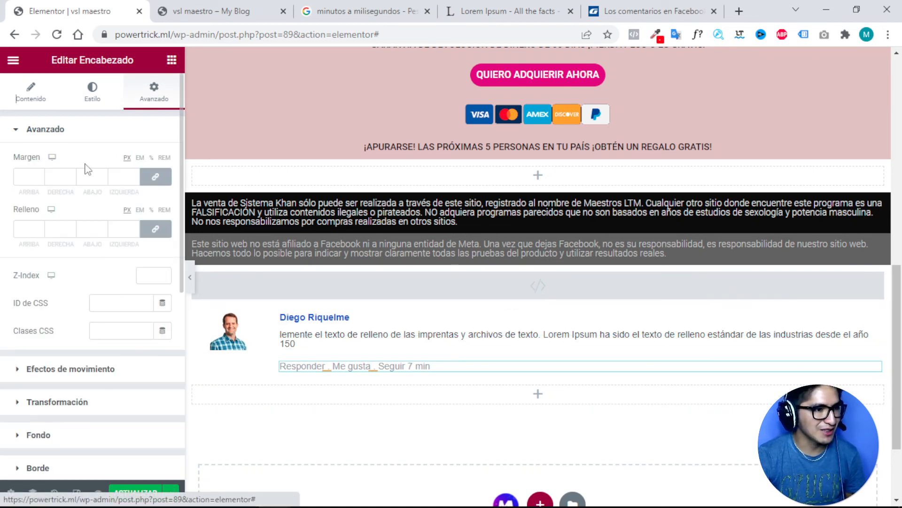
click(154, 178)
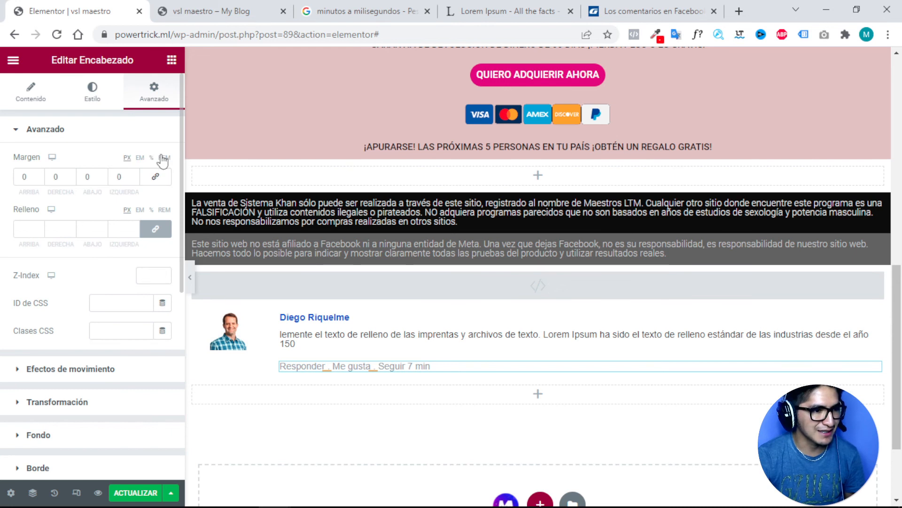
click(39, 179)
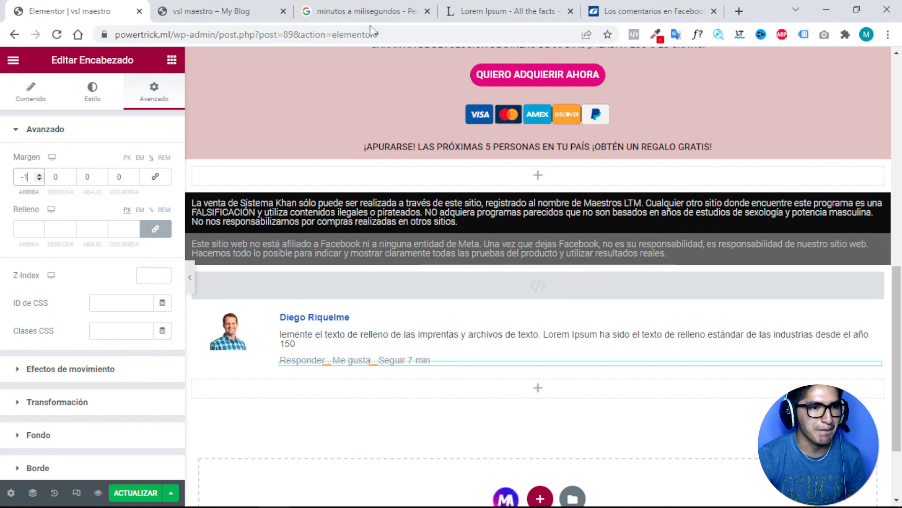
click(477, 11)
Copy the Lorem Ipsum passage and paste it twice into the comment text's title.
right_click(306, 326)
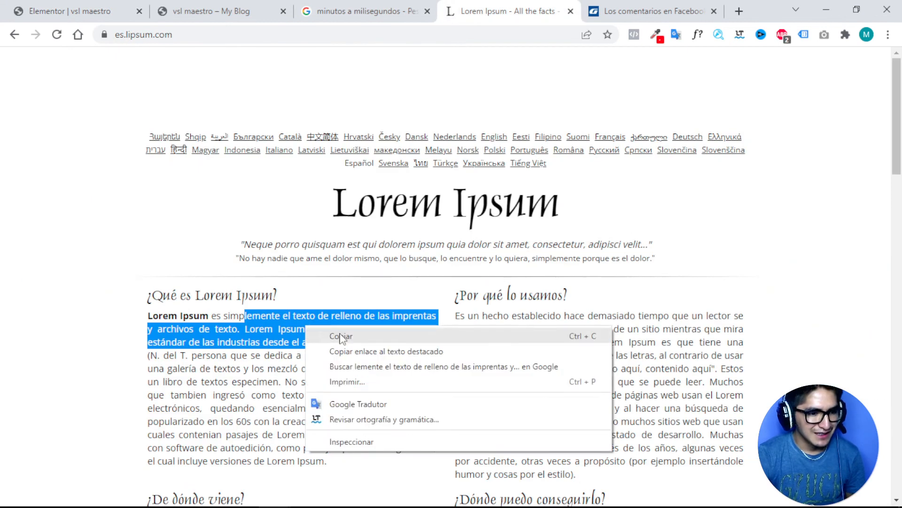
click(343, 337)
click(64, 11)
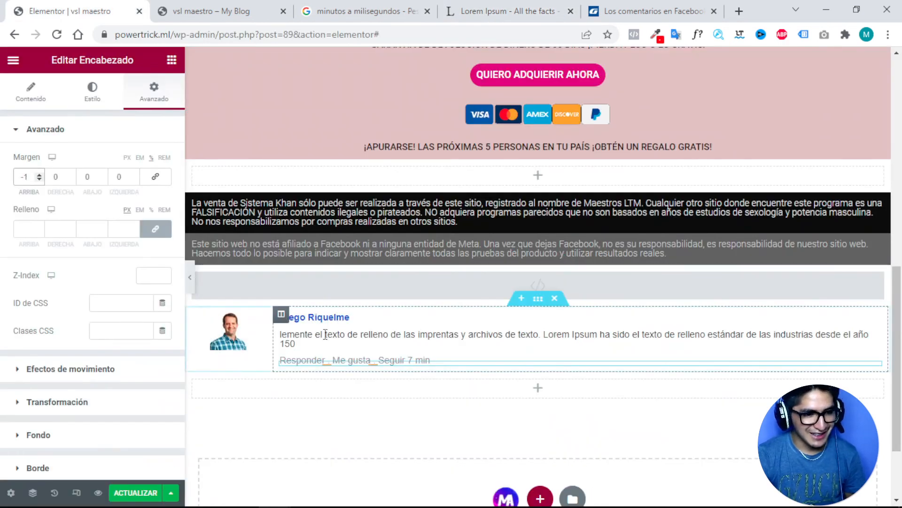
click(29, 91)
drag(140, 203, 2, 174)
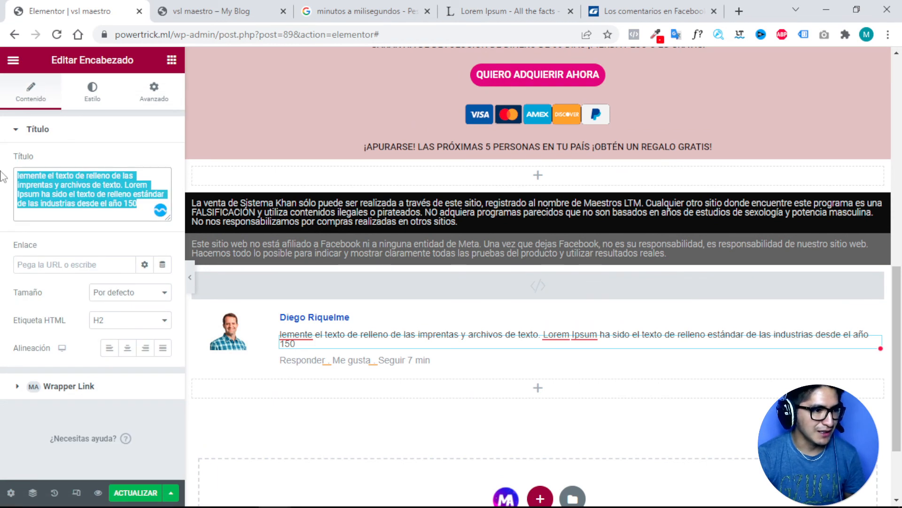
text(lemente el texto de relleno de las imprentas y archivos de texto. Lorem Ipsum ha sido el texto de relleno estándar de las industrias desde el año 150)
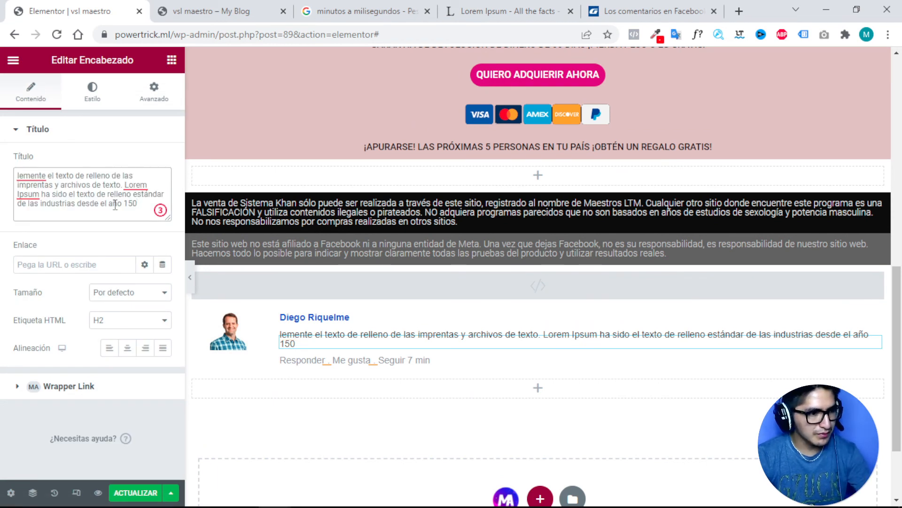
text(lemente el texto de relleno de las imprentas y archivos de texto. Lorem Ipsum ha sido el texto de relleno estándar de las industrias desde el año 150)
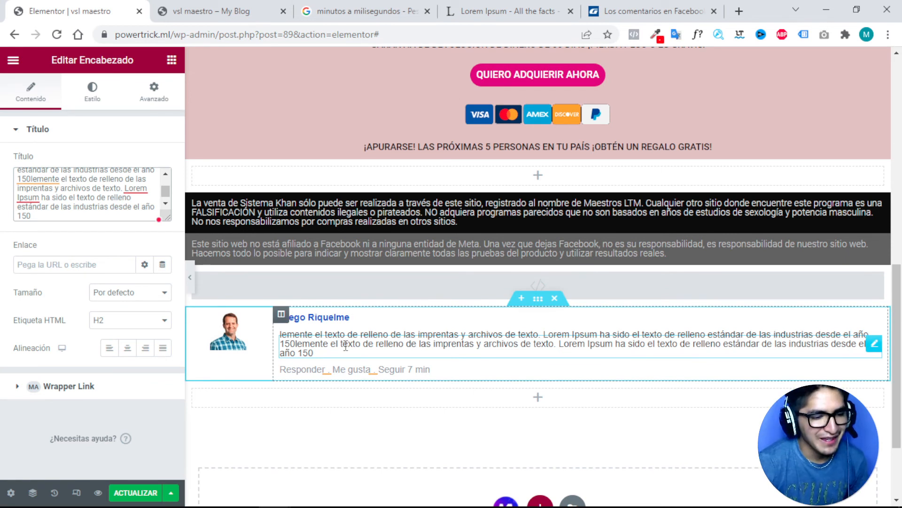
Remove a trial duplicate and narrow the avatar column to widen the comment text column.
right_click(539, 305)
click(583, 339)
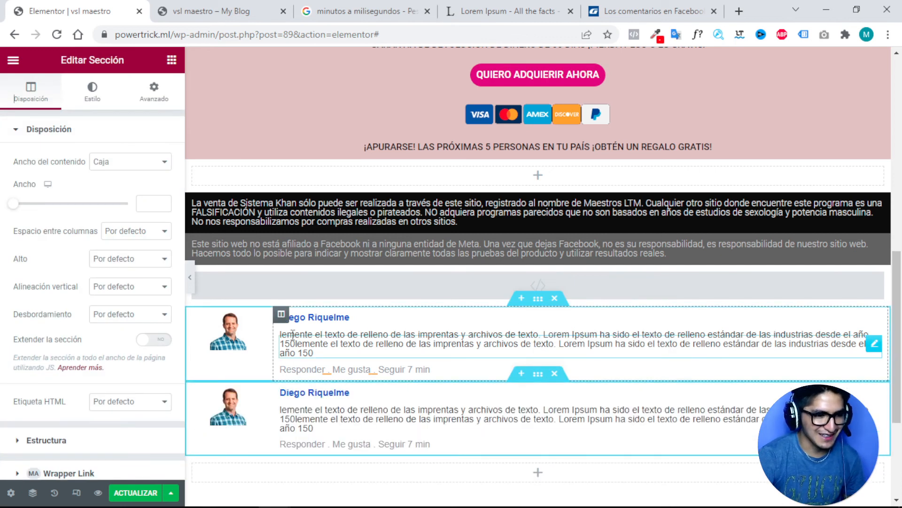
click(555, 375)
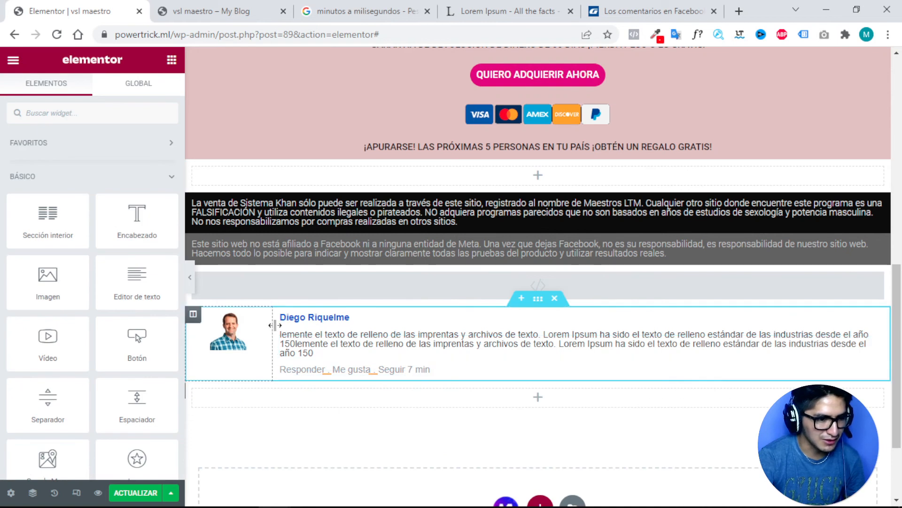
drag(275, 325, 238, 329)
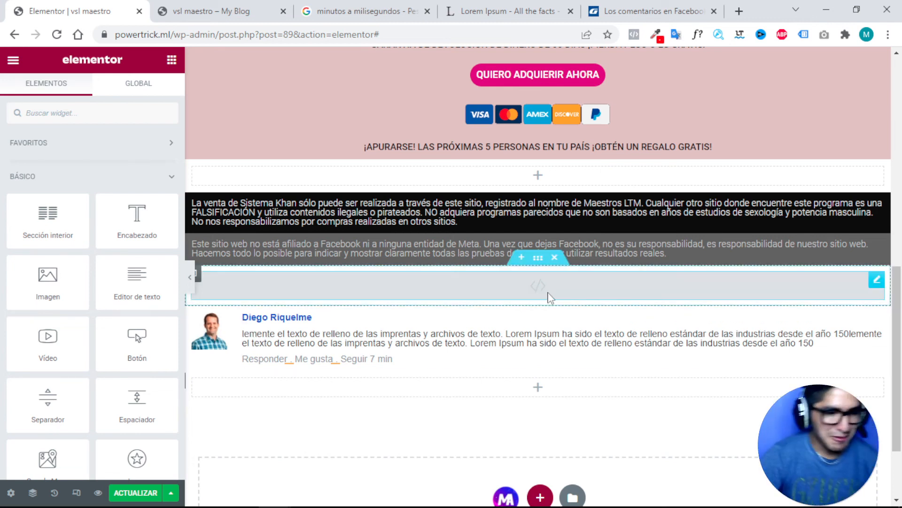
Duplicate the comment section three times so four comments stack below the HTML block.
right_click(538, 308)
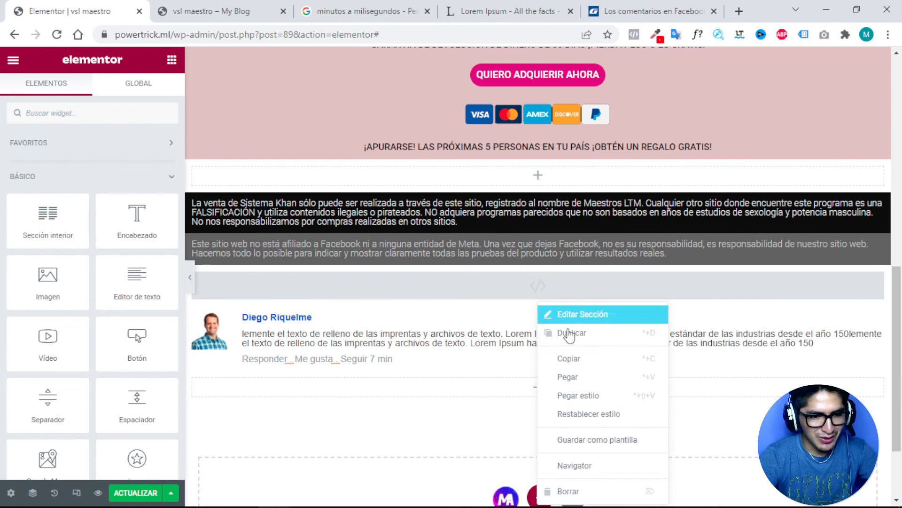
key(ctrl+d)
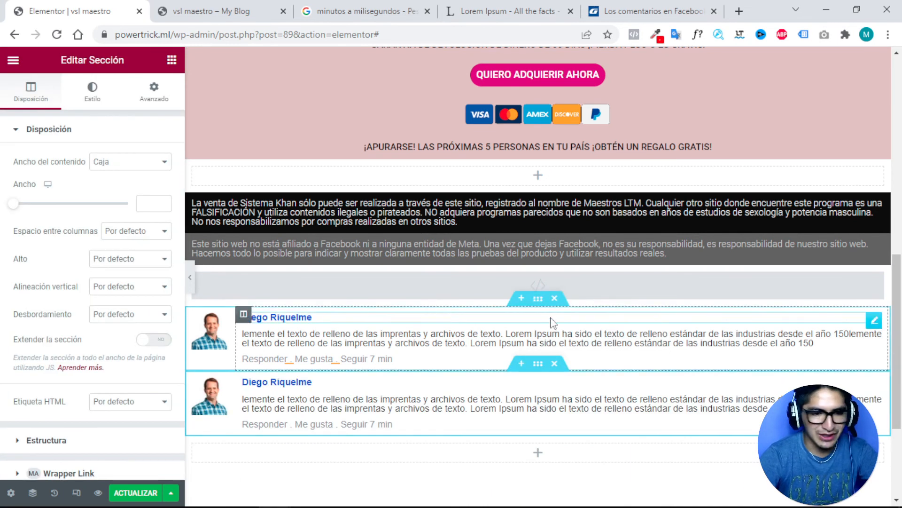
right_click(533, 303)
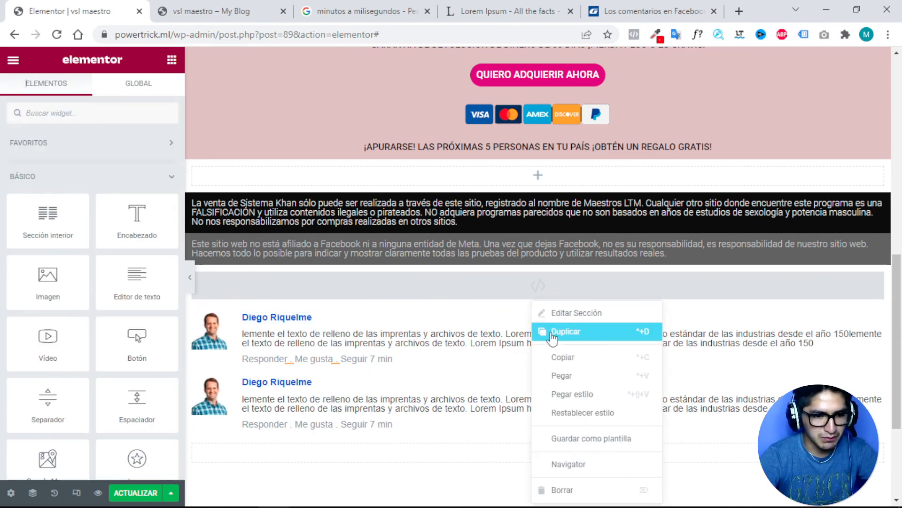
click(553, 334)
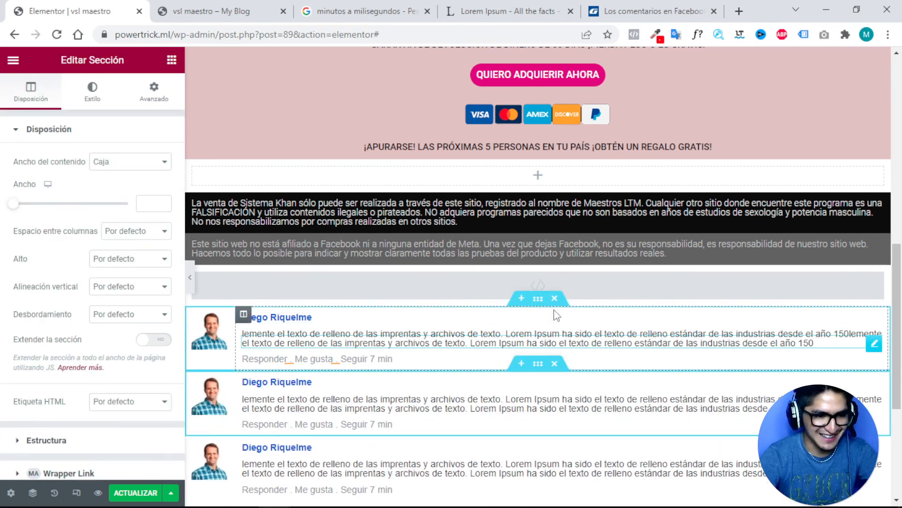
right_click(538, 299)
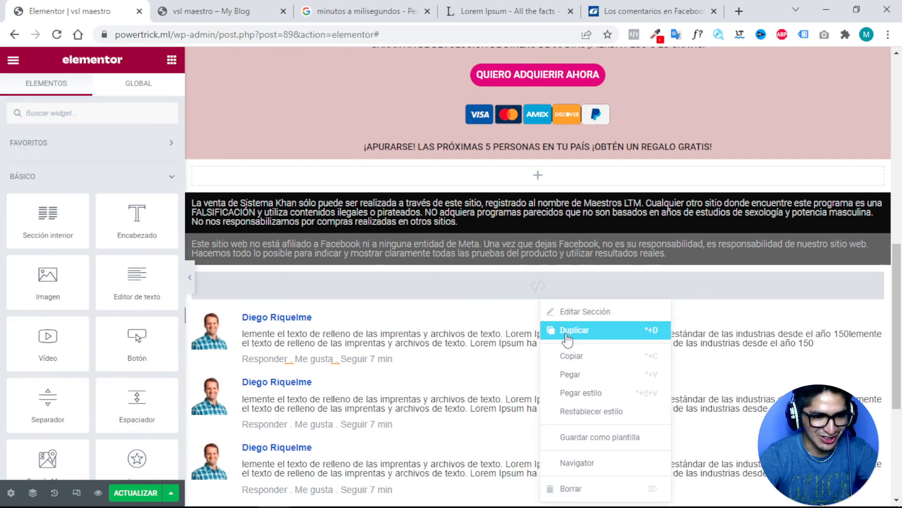
click(566, 335)
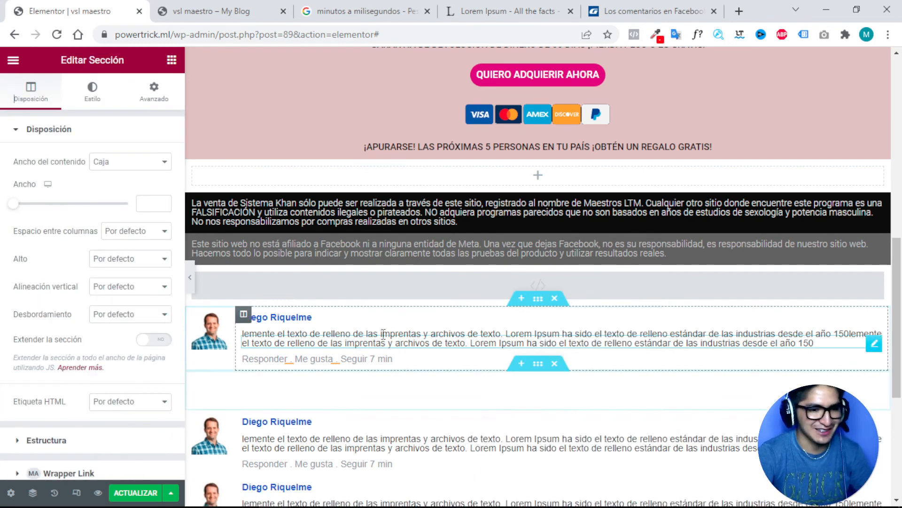
scroll(381, 329, down, 1)
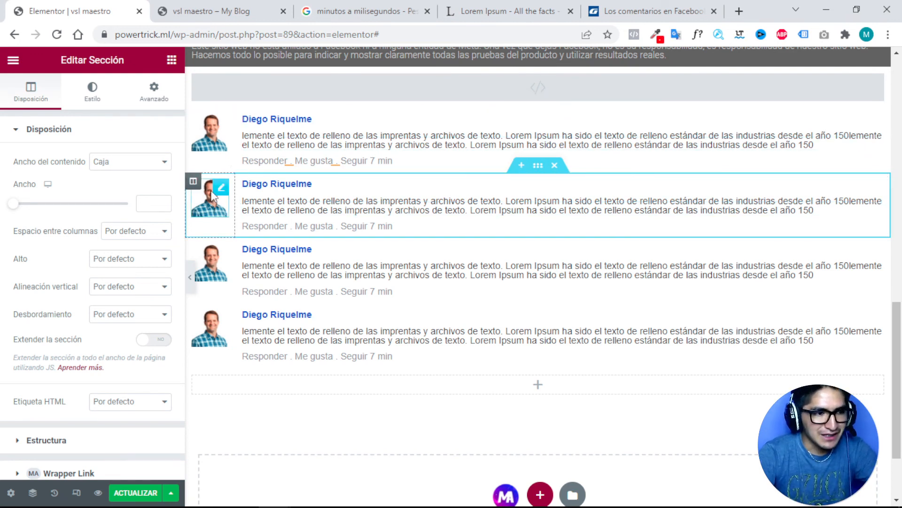
Search Google for 'comentarios de facebook' and show the image results.
click(651, 11)
click(510, 11)
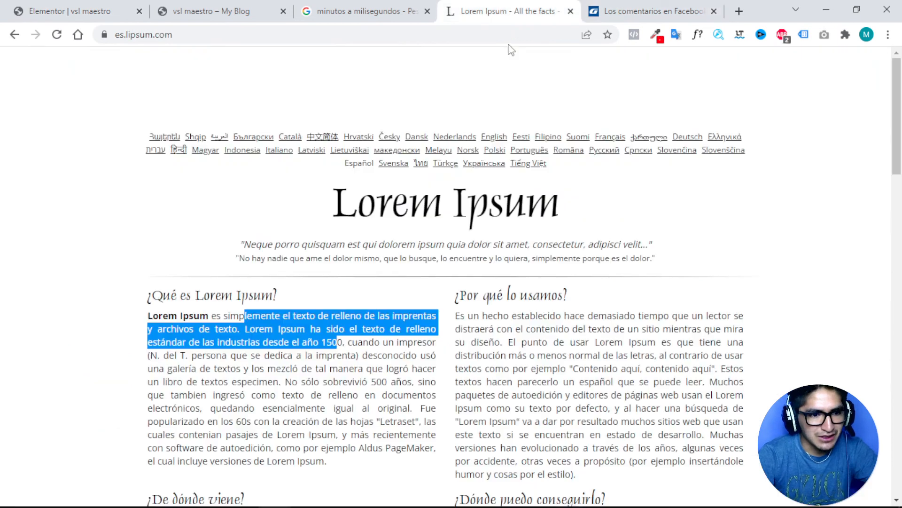
click(359, 6)
click(599, 9)
click(517, 10)
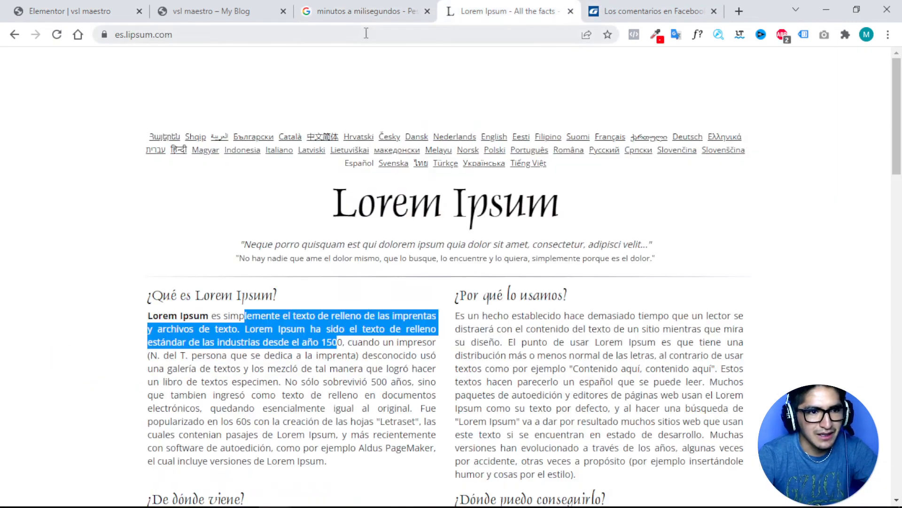
click(363, 28)
text(fa)
key(BackSpace)
key(BackSpace)
key(BackSpace)
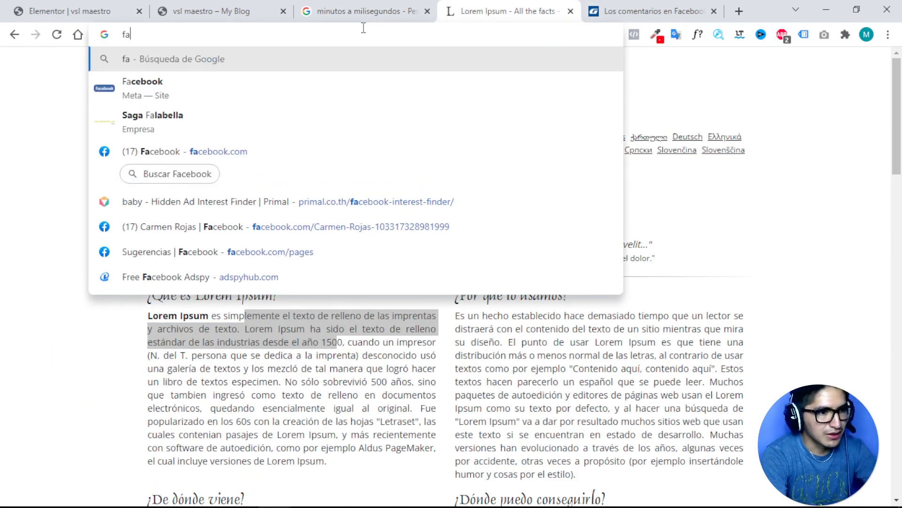
text(comentario)
key(Return)
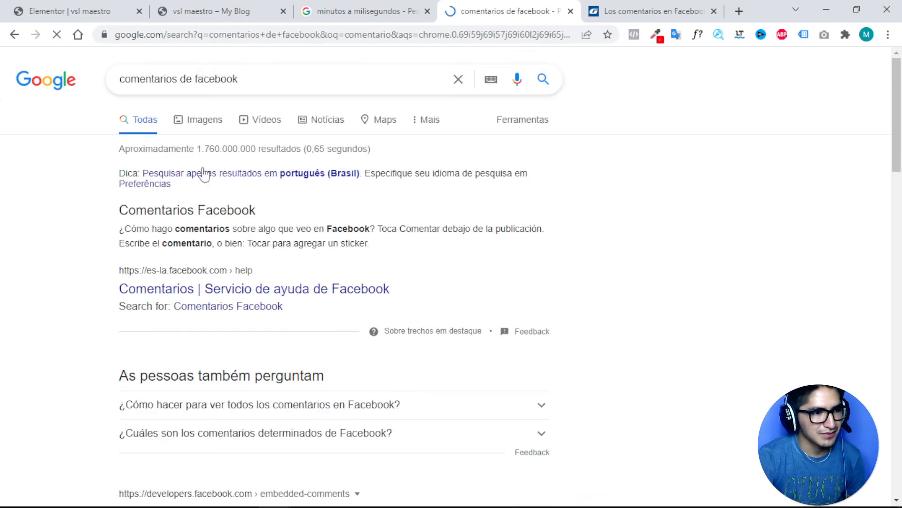
click(205, 130)
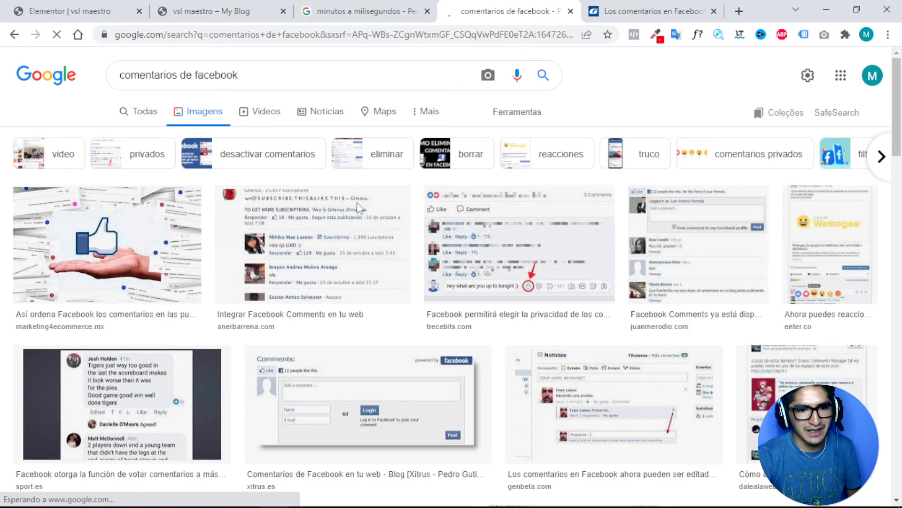
Preview several Facebook comment layout examples, then return to the page preview.
scroll(317, 282, down, 3)
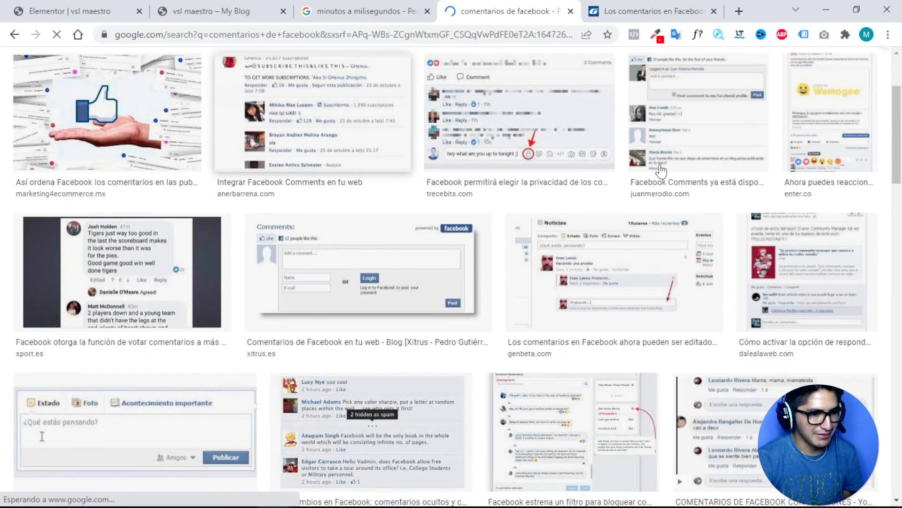
click(588, 273)
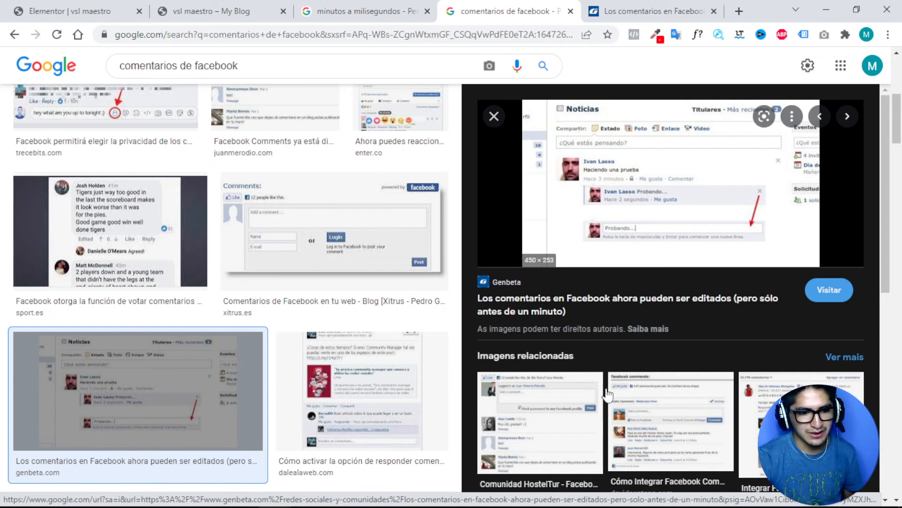
click(638, 403)
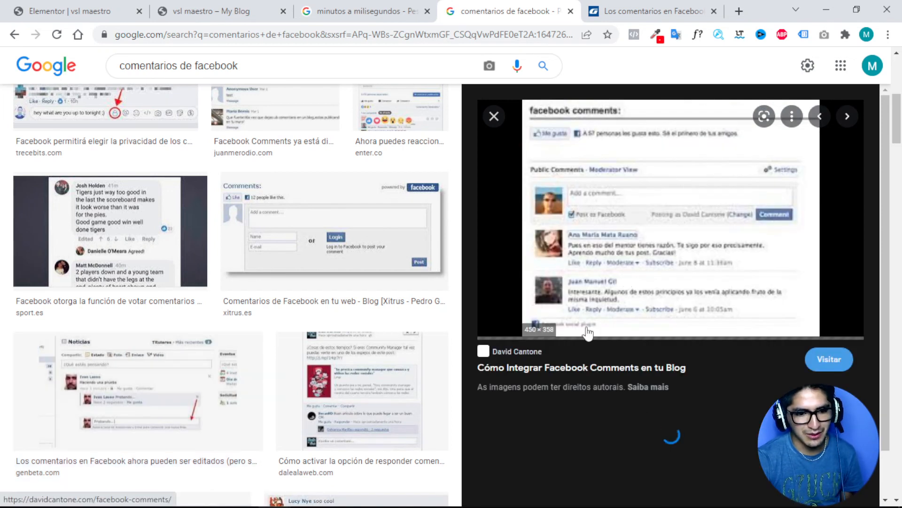
scroll(565, 251, down, 3)
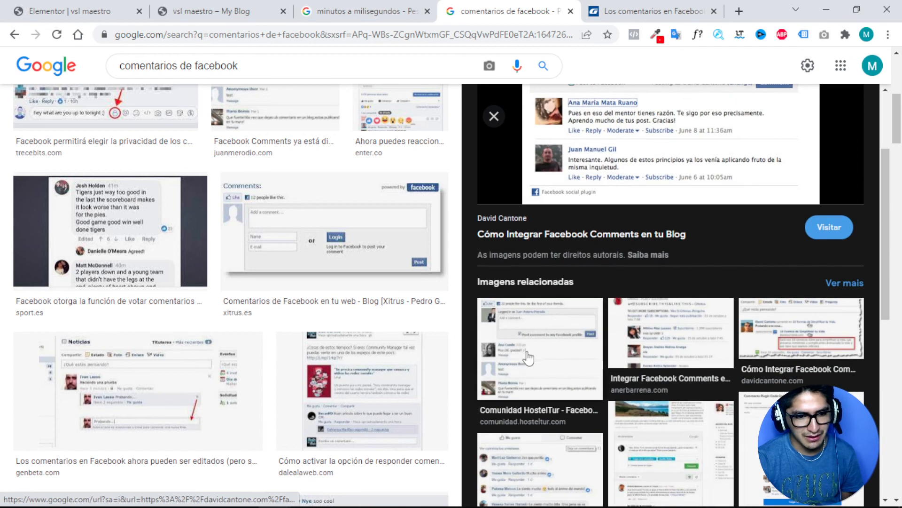
scroll(597, 329, down, 3)
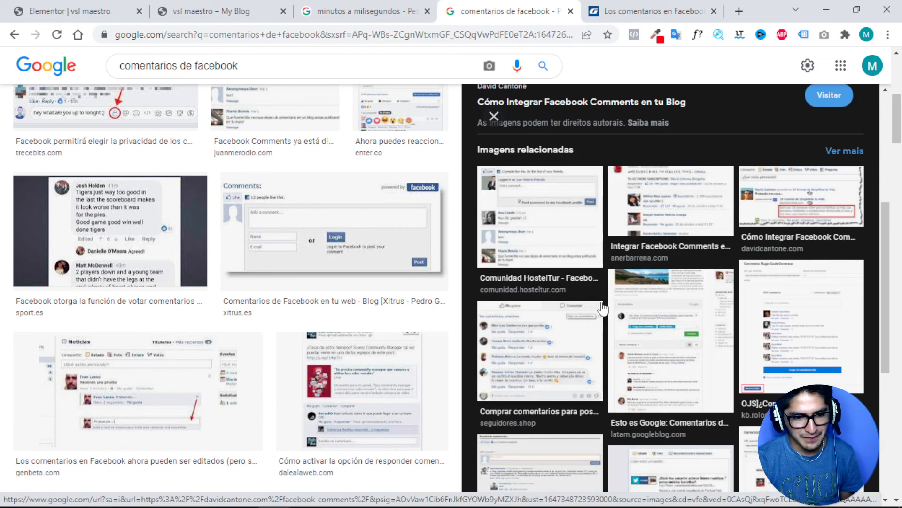
click(641, 349)
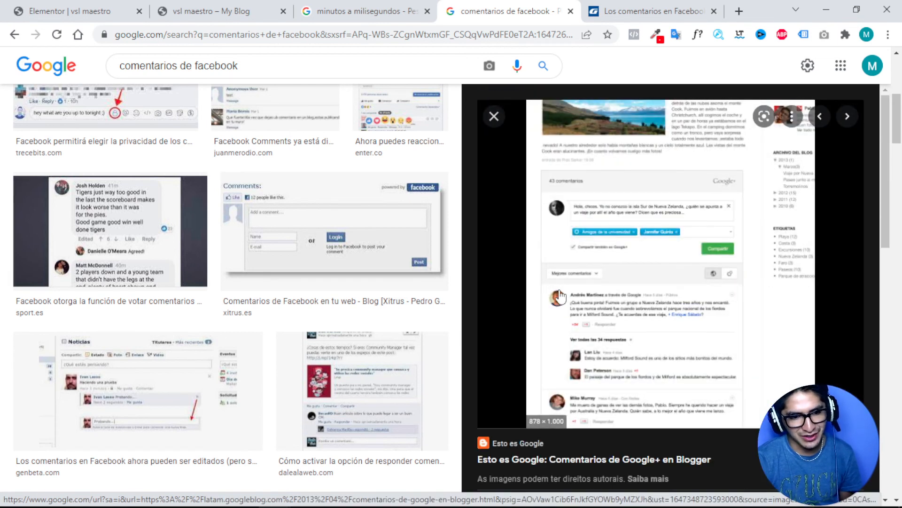
click(227, 11)
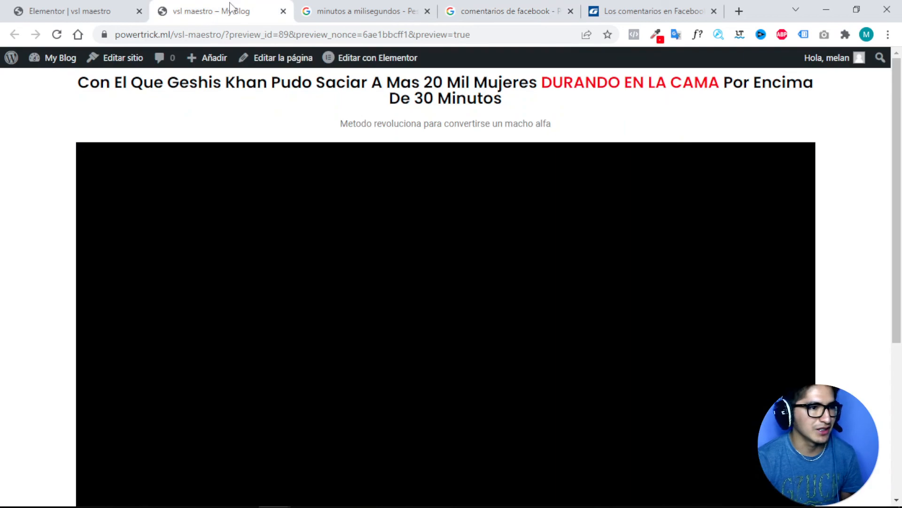
Switch the second comment section's padding unit to percent in its spacing settings.
click(81, 10)
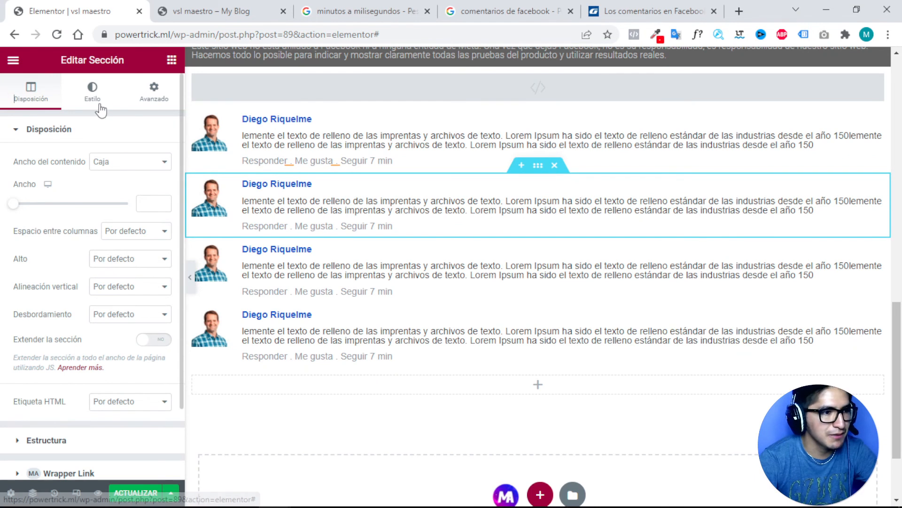
click(154, 94)
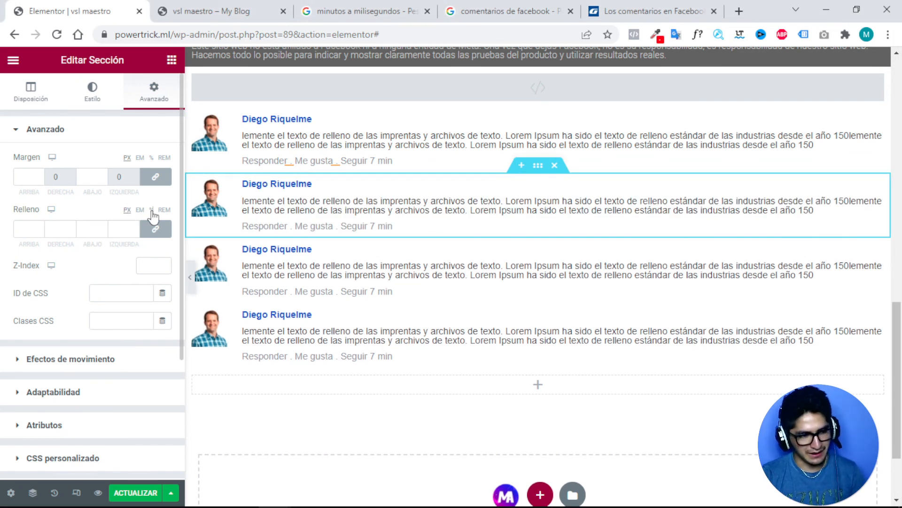
click(151, 210)
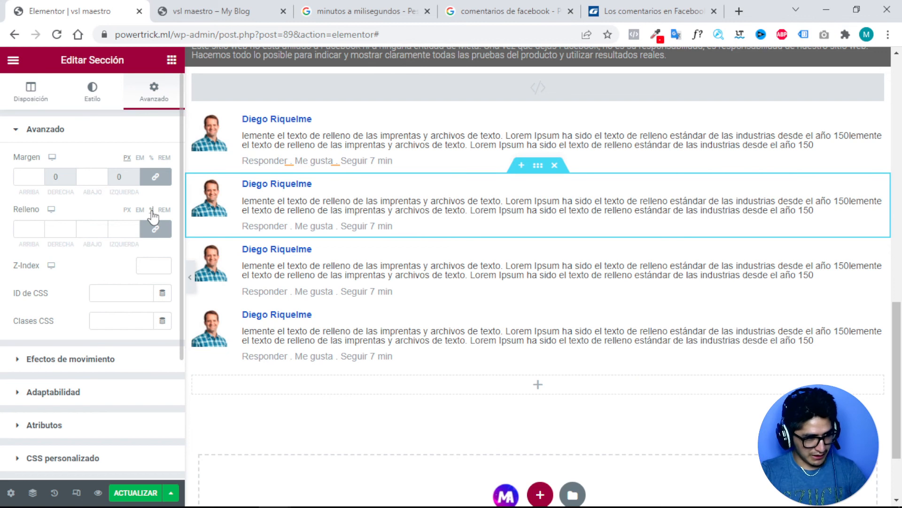
click(125, 229)
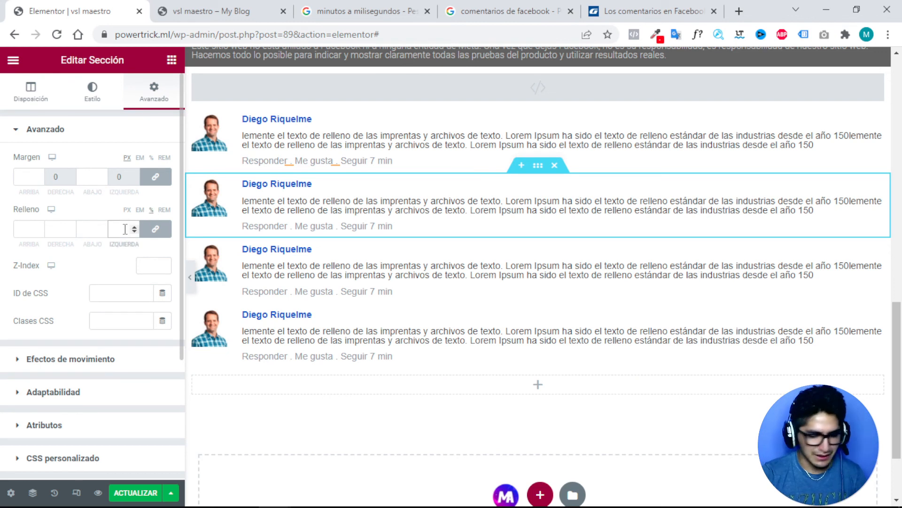
text(10)
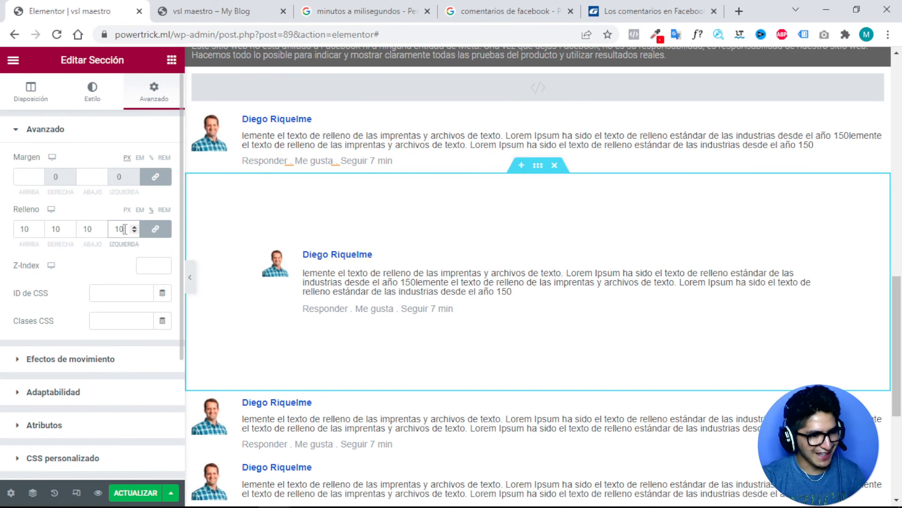
key(BackSpace)
key(BackSpace)
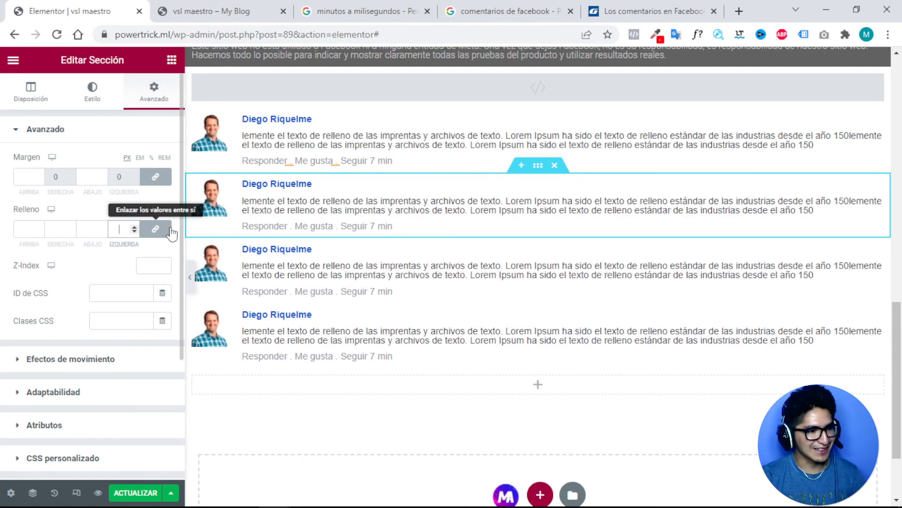
Unlink the padding sides and set only the left padding to 3.
click(156, 230)
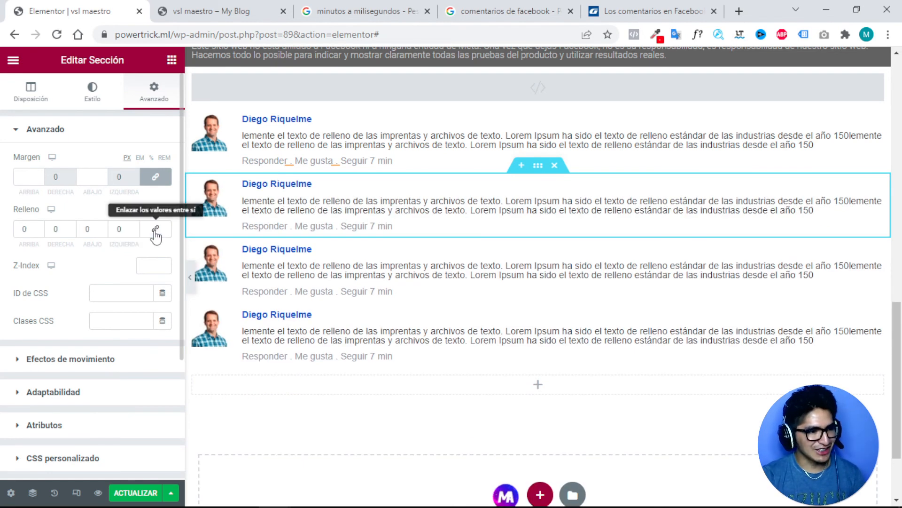
click(121, 229)
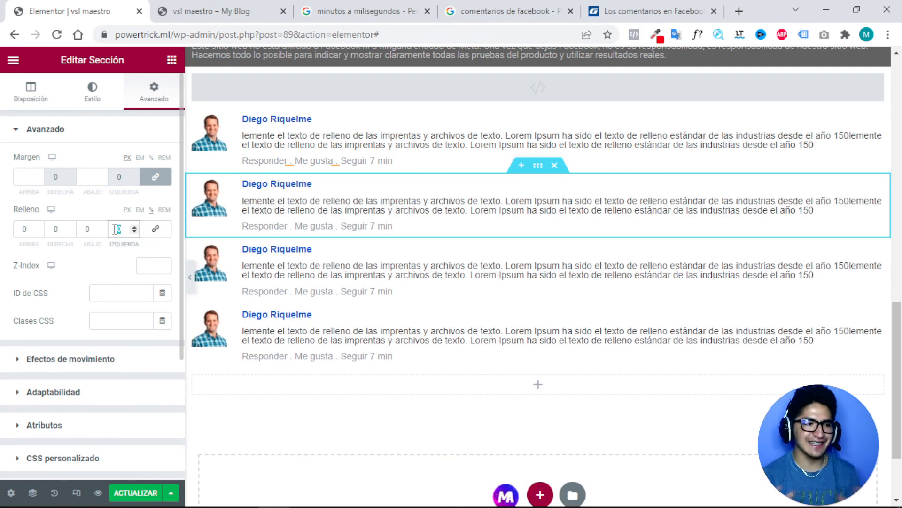
text(1)
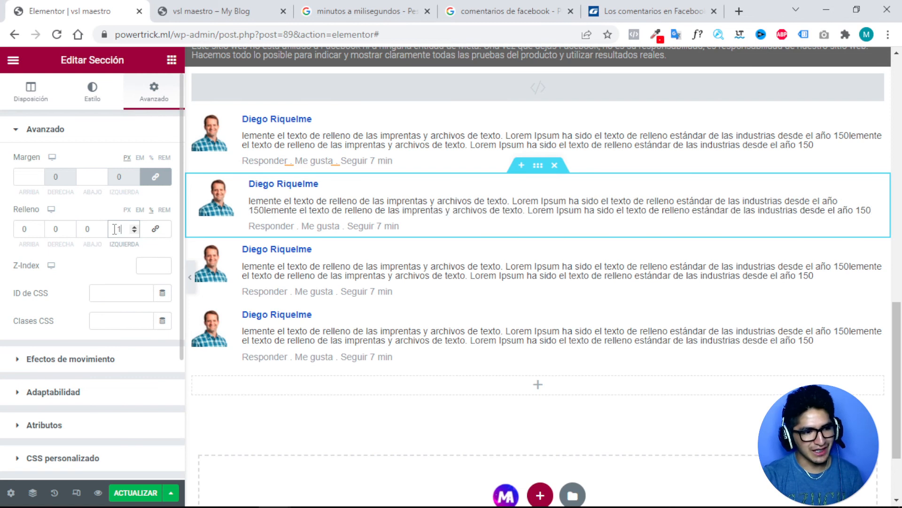
text(0)
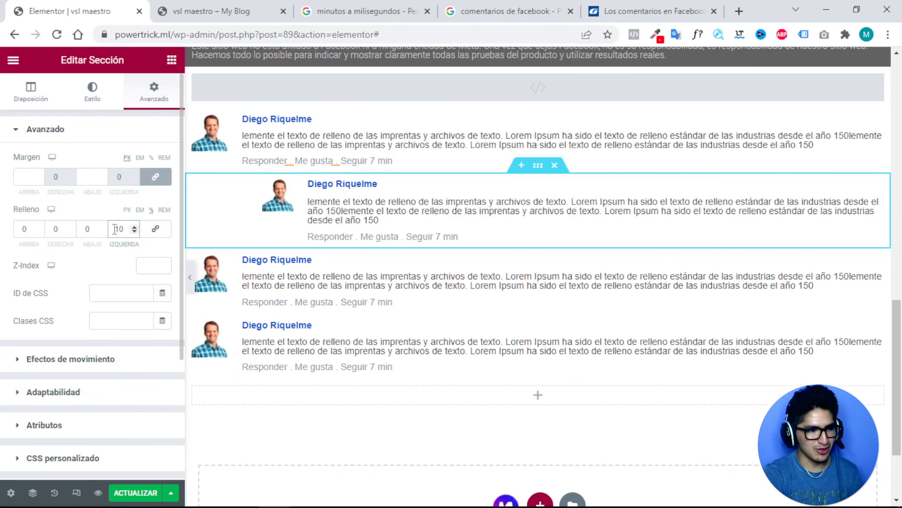
key(BackSpace)
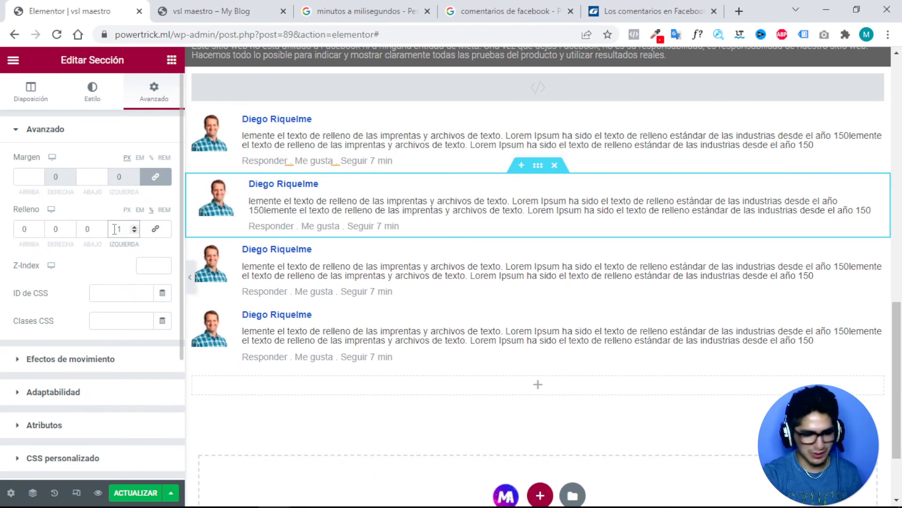
key(BackSpace)
text(0)
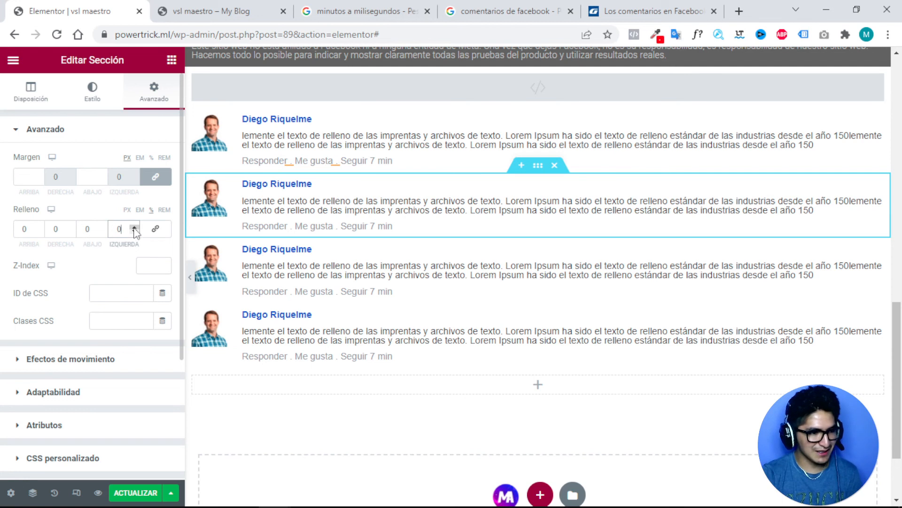
click(134, 228)
click(134, 228)
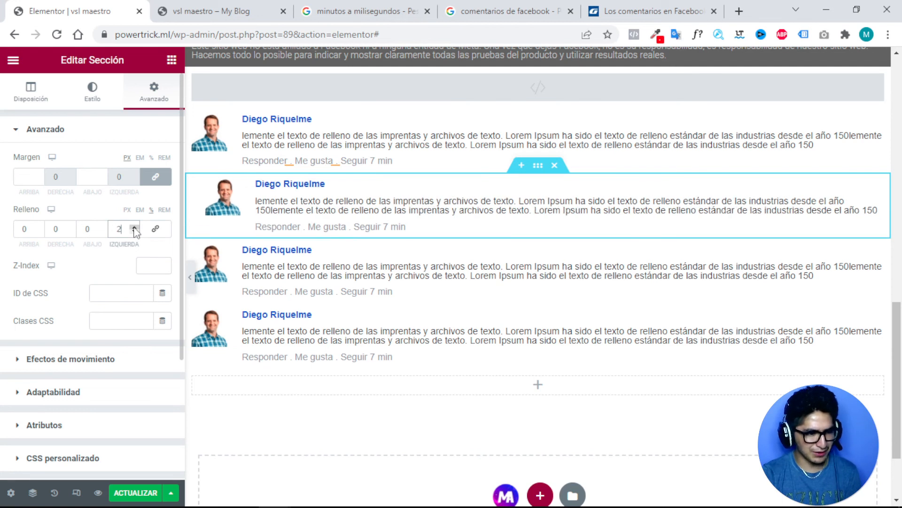
click(134, 228)
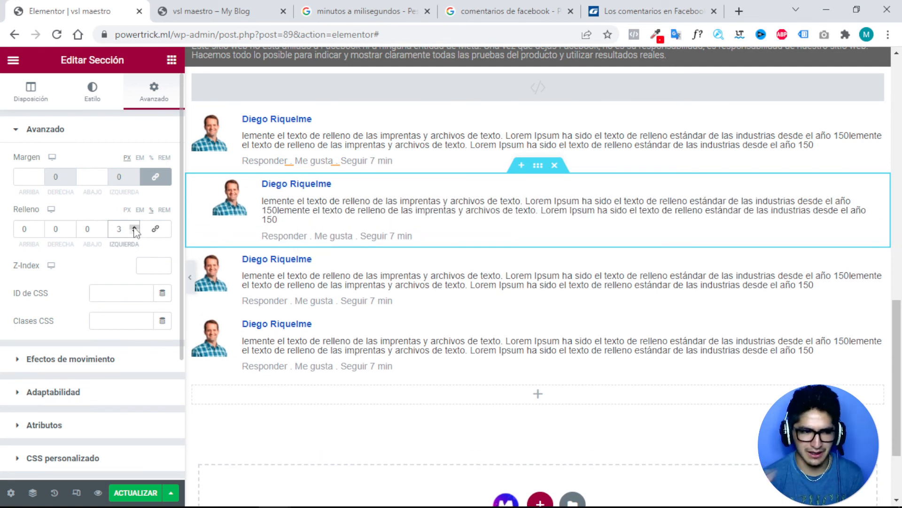
Duplicate the indented comment section, check the copy's widgets, and show the responsive preview bar.
right_click(539, 174)
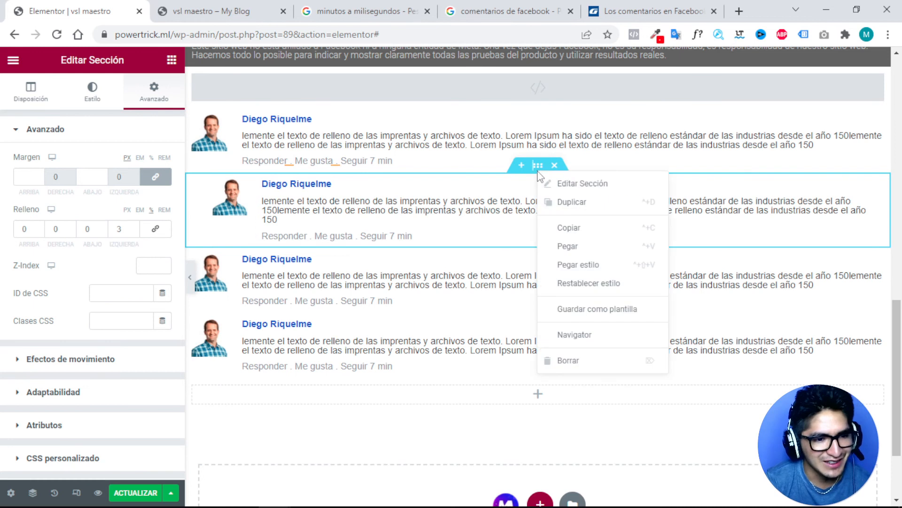
click(568, 212)
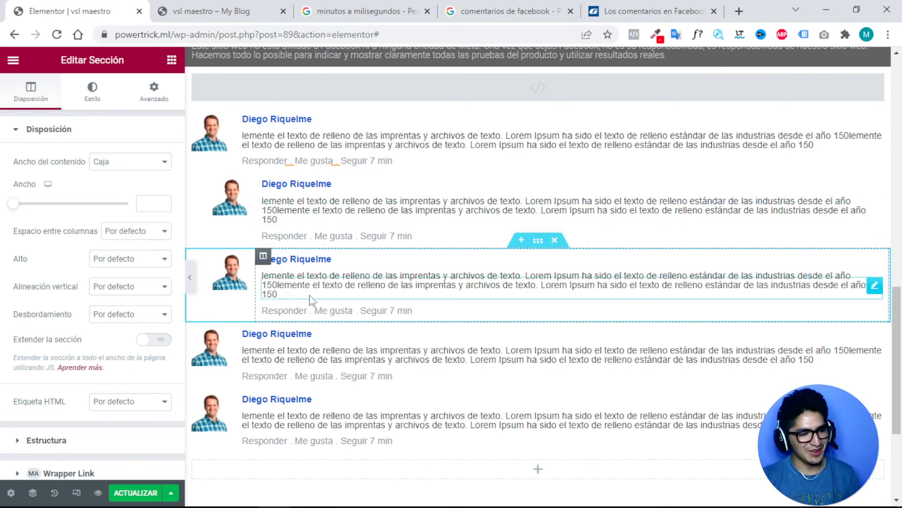
scroll(312, 296, down, 1)
scroll(314, 282, up, 3)
scroll(317, 275, down, 2)
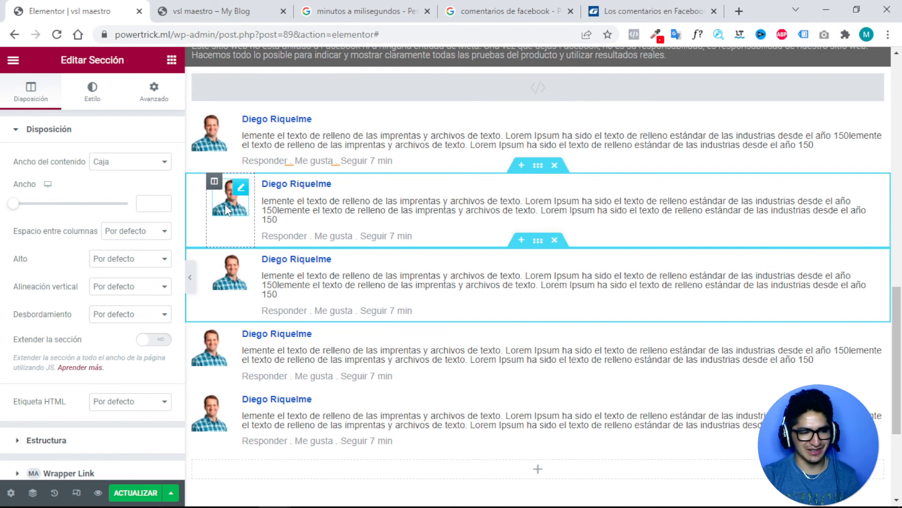
click(324, 184)
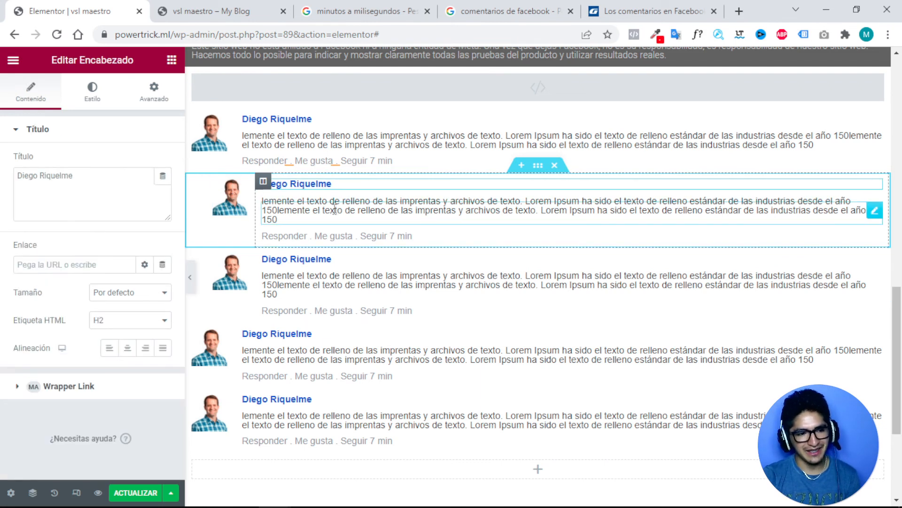
click(335, 210)
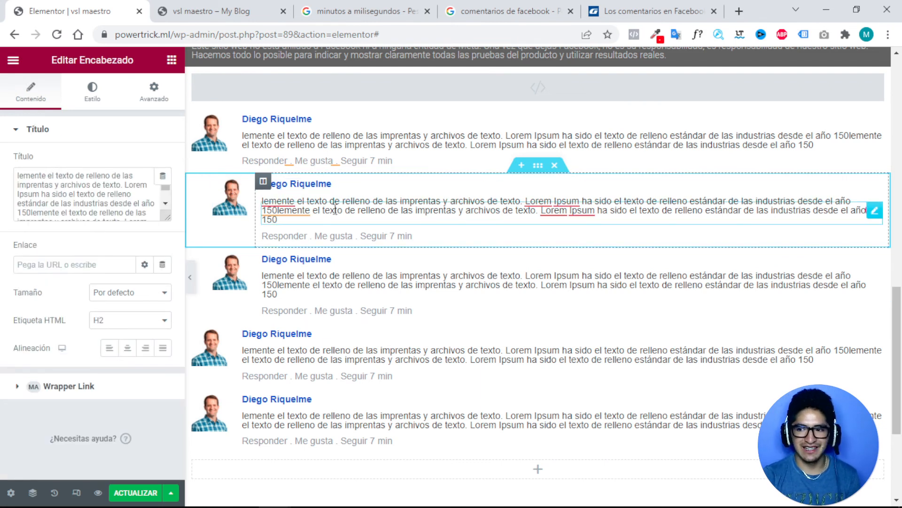
click(404, 238)
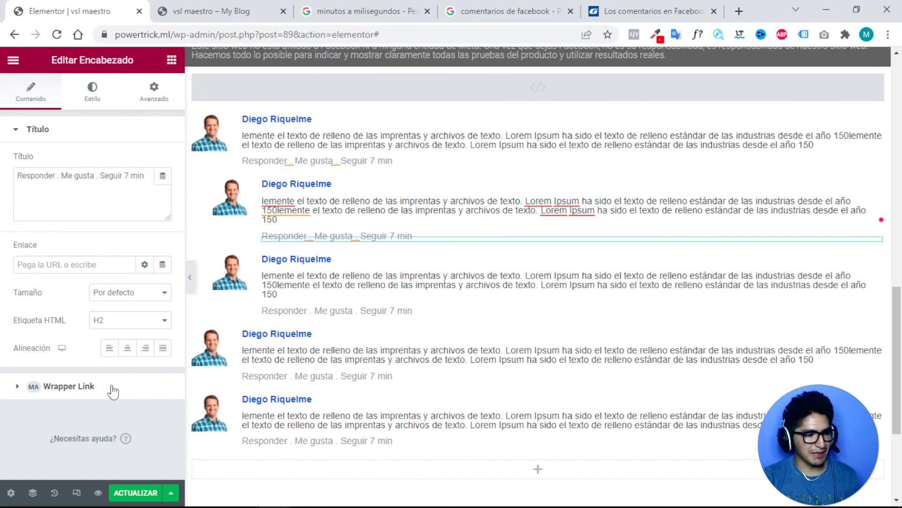
click(76, 492)
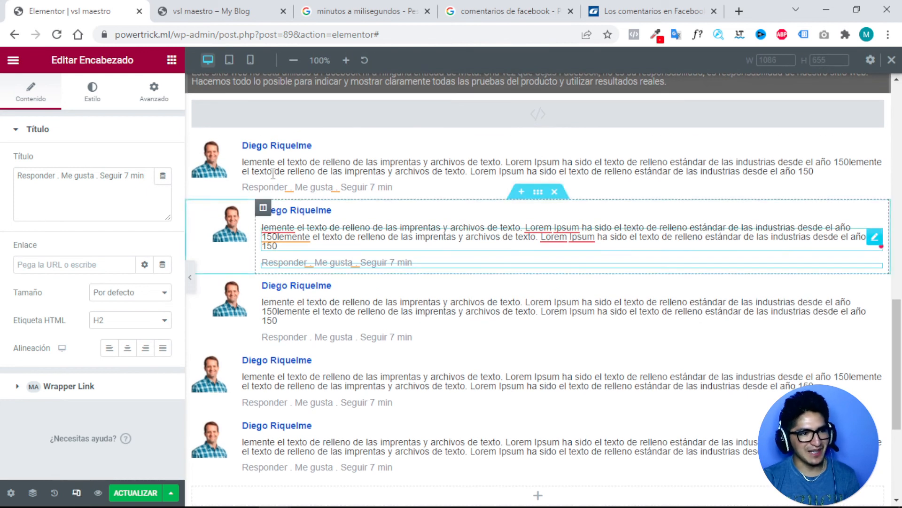
Switch to the 360 px mobile preview and scroll down to the comment thread.
click(250, 63)
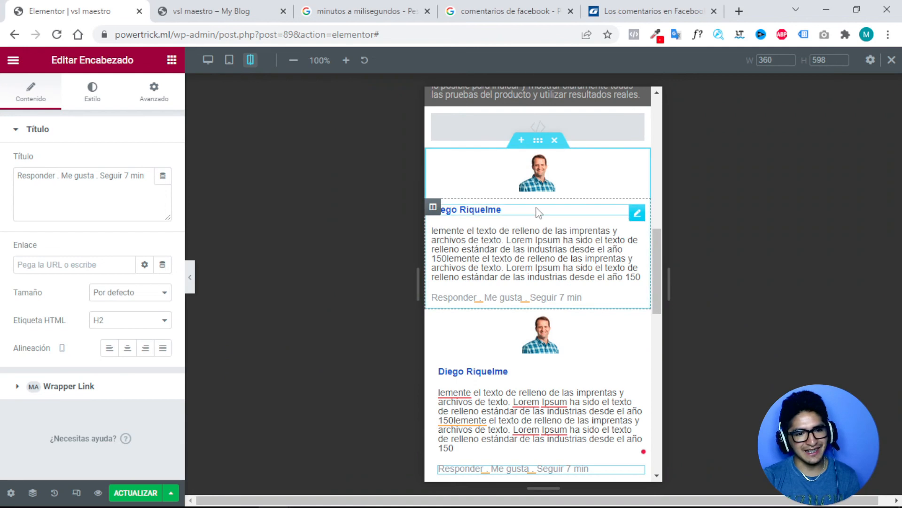
scroll(549, 264, up, 15)
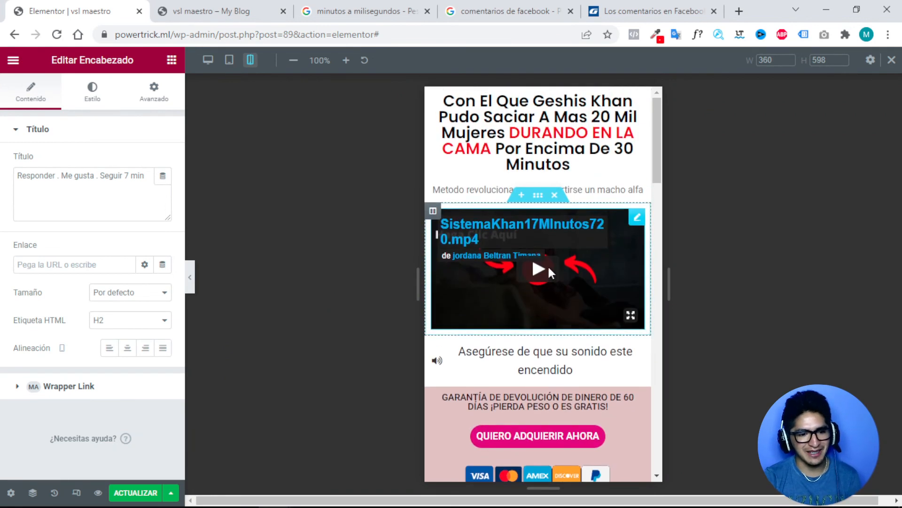
scroll(548, 265, down, 3)
scroll(547, 265, up, 4)
scroll(547, 265, down, 12)
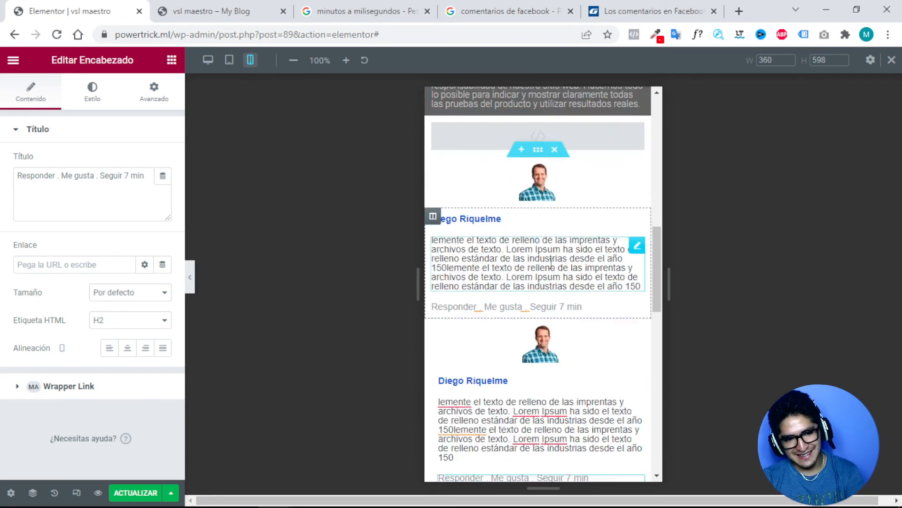
scroll(553, 269, down, 6)
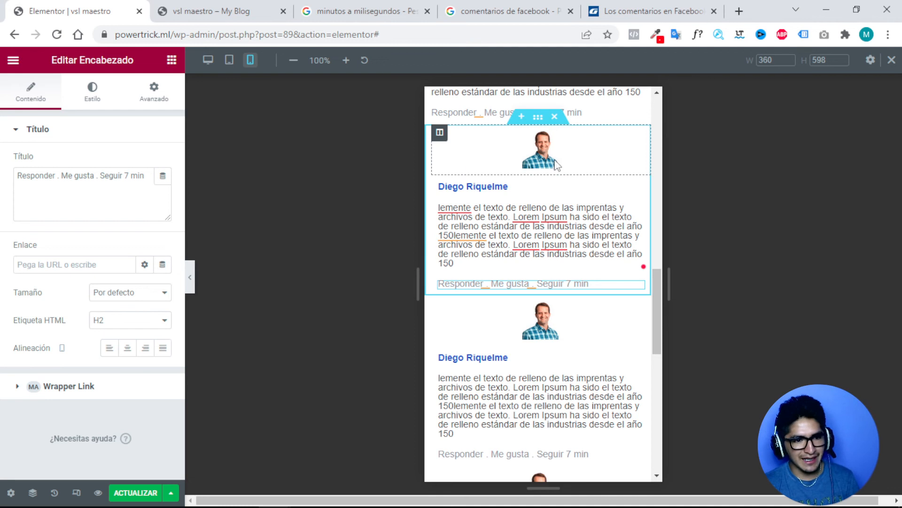
Set the first indented comment's mobile columns to 20% avatar and 80% text.
click(440, 133)
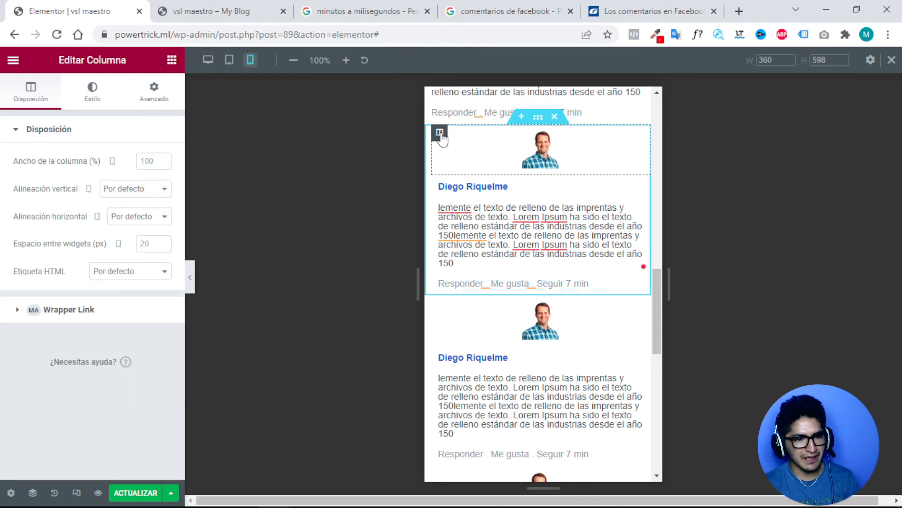
click(142, 160)
text(20)
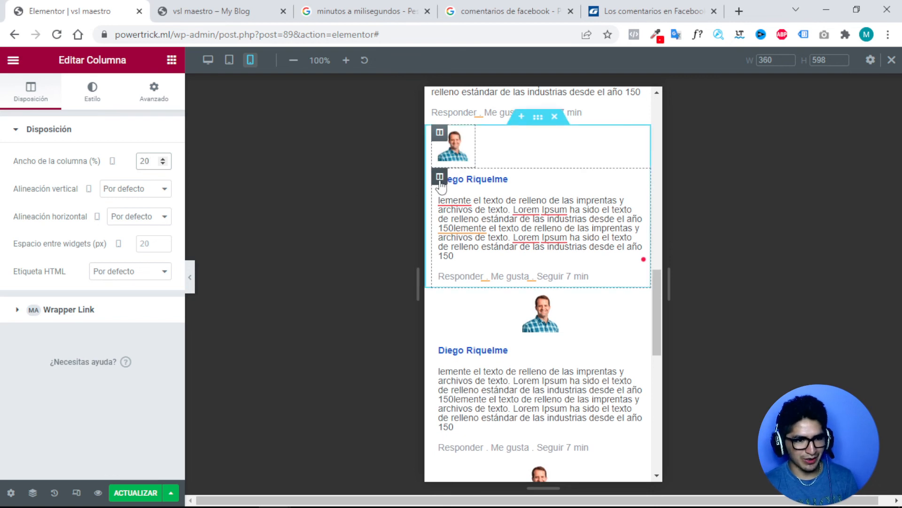
click(440, 179)
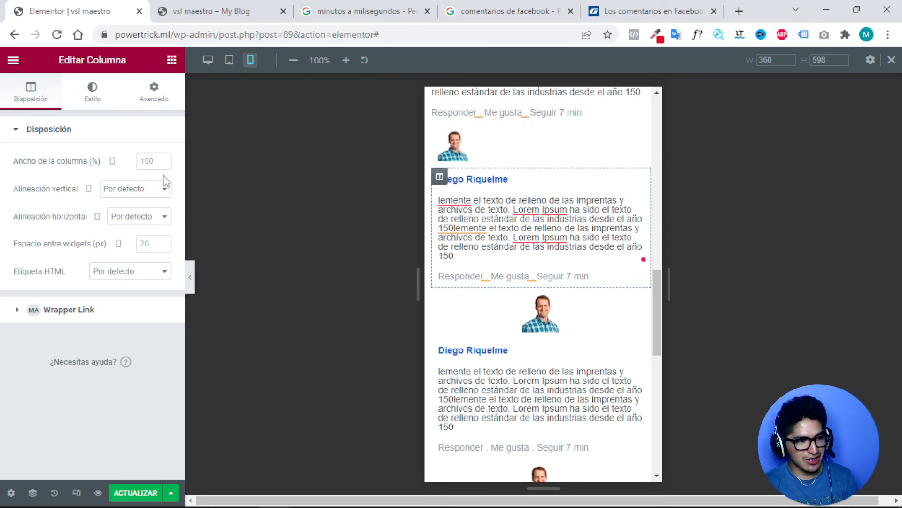
click(148, 161)
text(80)
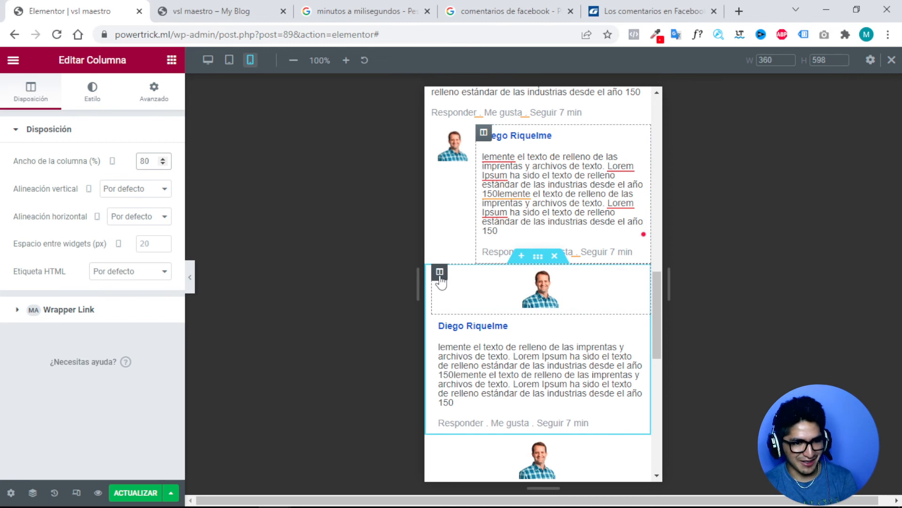
Give the next indented comment a 20/80 column split and delete the centred-avatar comment below.
click(440, 278)
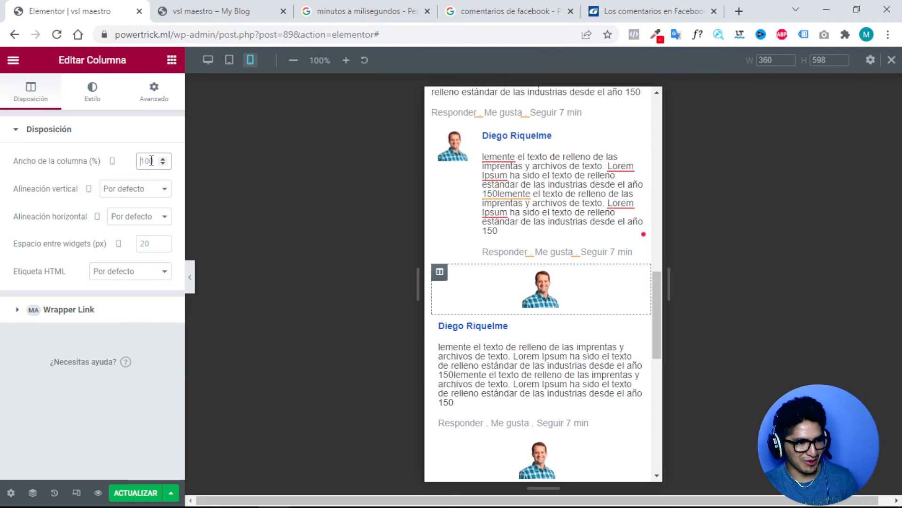
text(20)
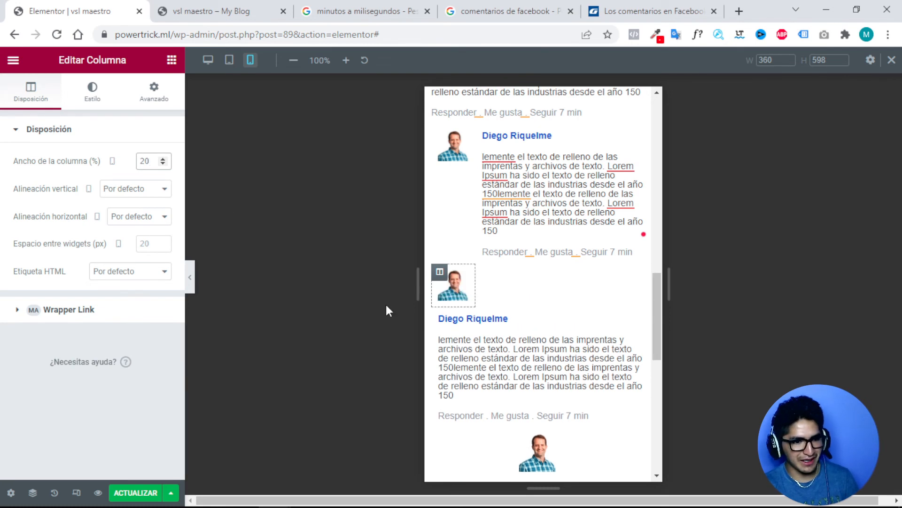
click(440, 316)
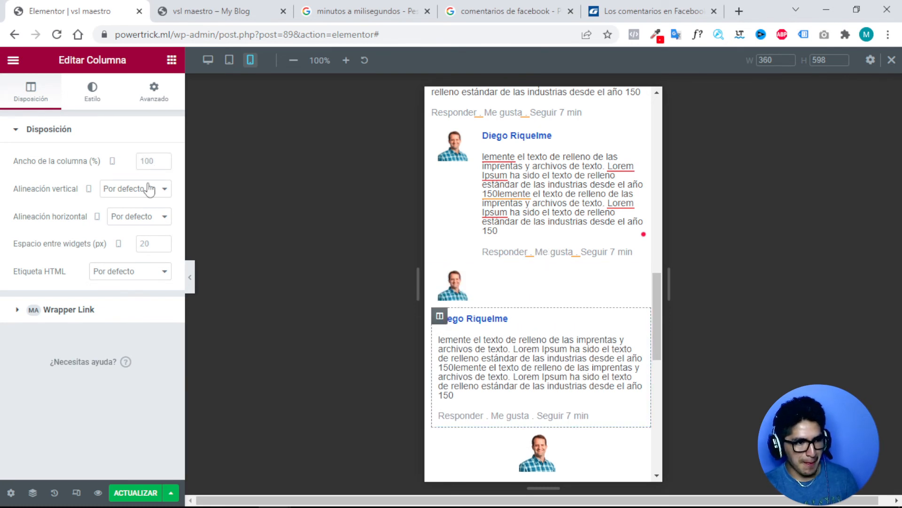
click(154, 161)
text(80)
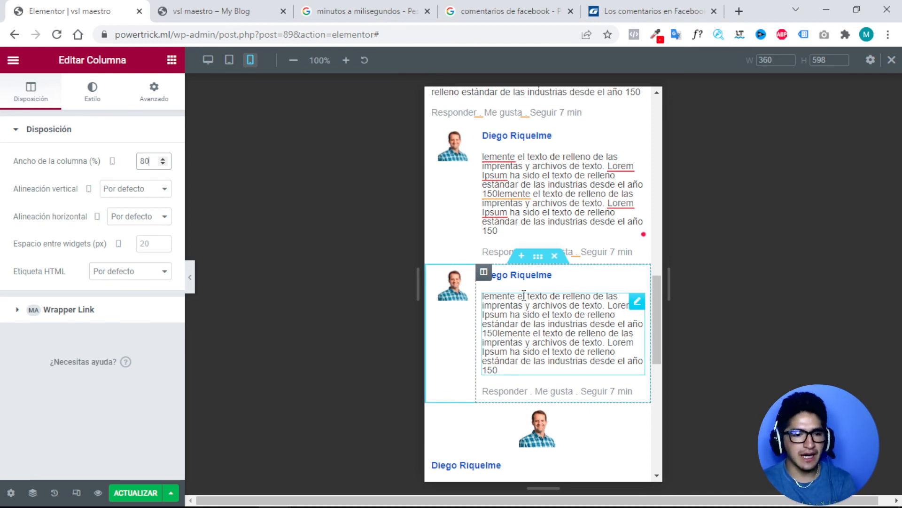
scroll(520, 289, down, 1)
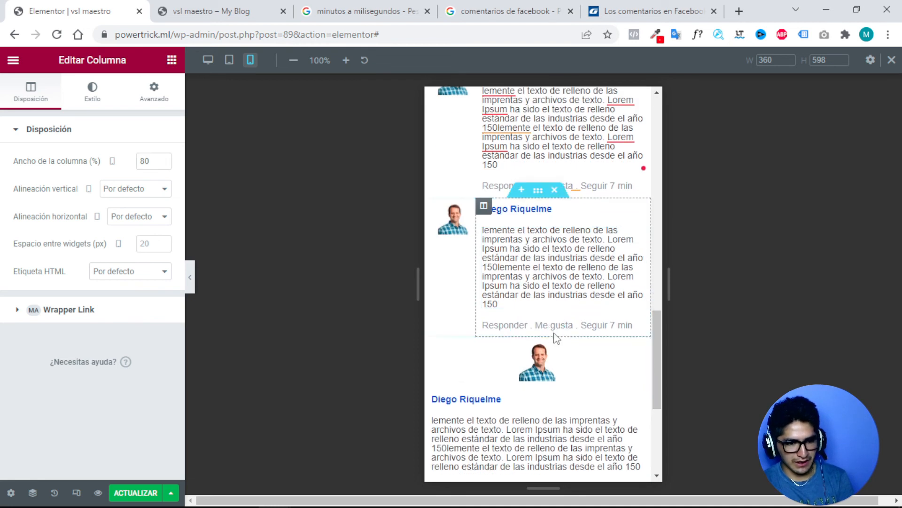
click(554, 329)
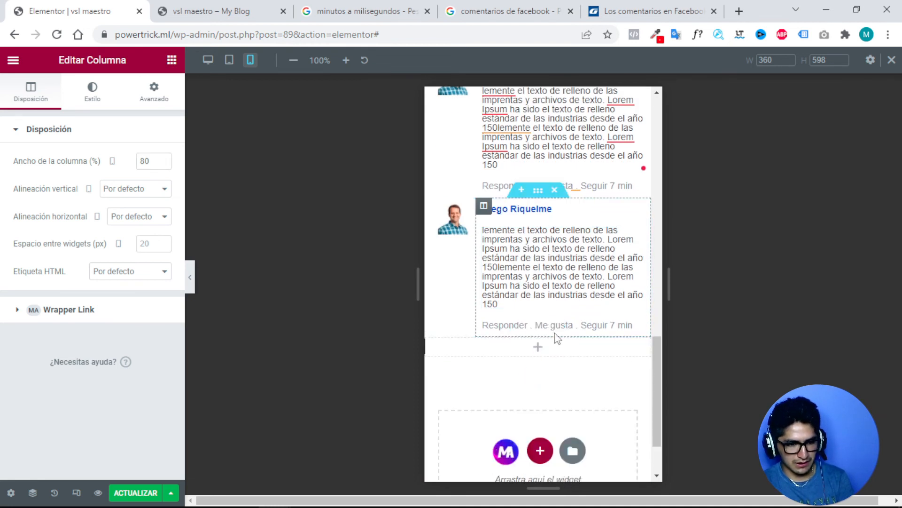
Cut a middle portion of the first reply's Lorem Ipsum so it ends at 'desde el año 15'.
scroll(576, 316, up, 2)
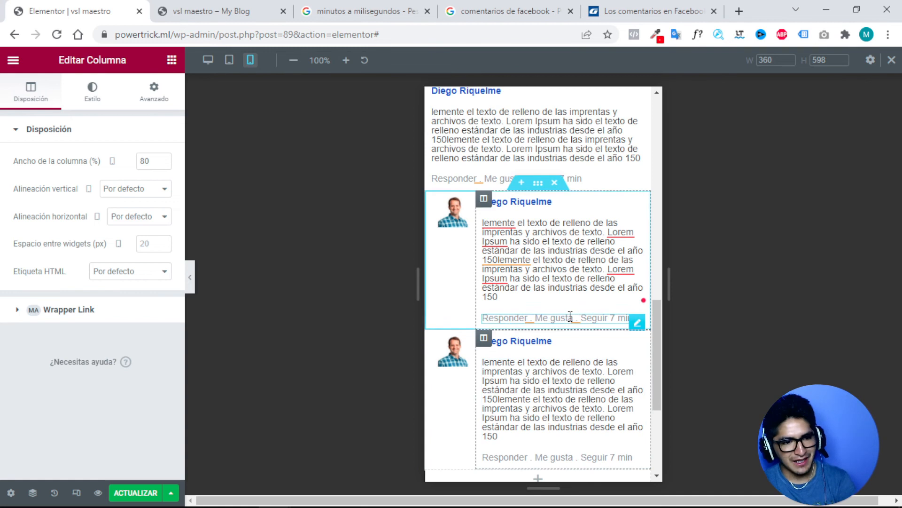
scroll(569, 316, up, 1)
scroll(569, 317, up, 1)
scroll(564, 318, down, 1)
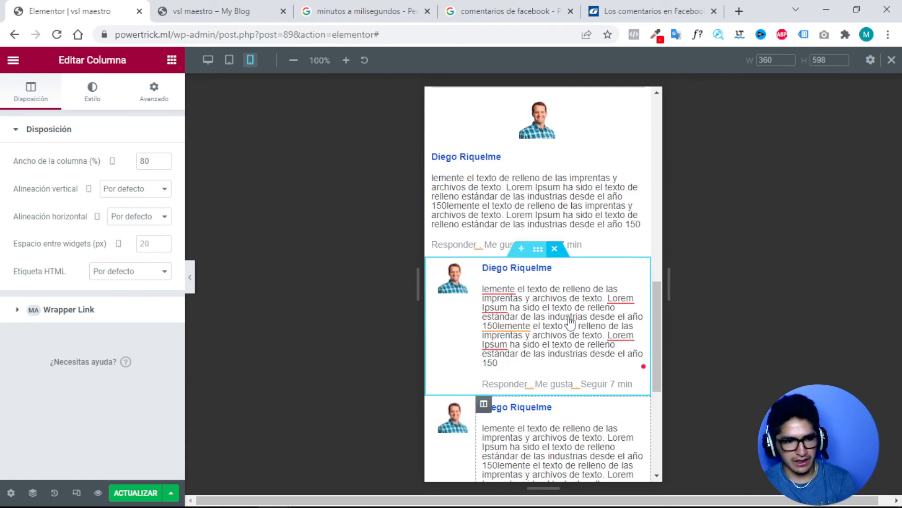
mouse_move(538, 325)
mouse_down()
mouse_move(593, 335)
mouse_move(585, 346)
mouse_move(523, 353)
mouse_move(522, 329)
mouse_move(533, 326)
mouse_up()
key(BackSpace)
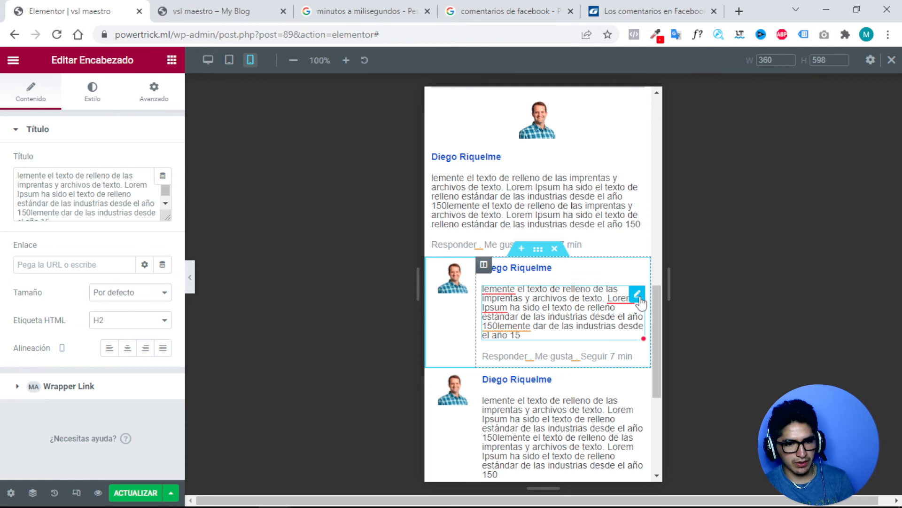
drag(636, 300, 637, 298)
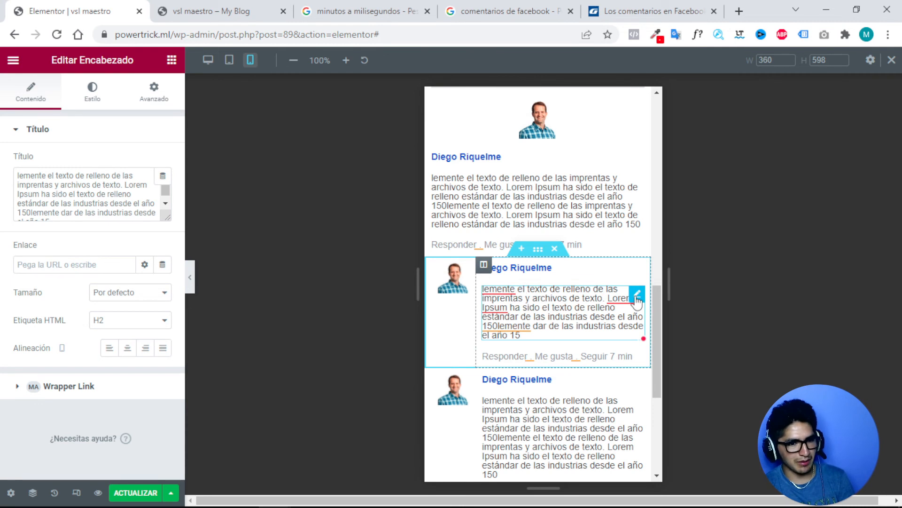
Unlink the comment text's margins and set right, bottom and left to 0.
click(93, 99)
click(152, 97)
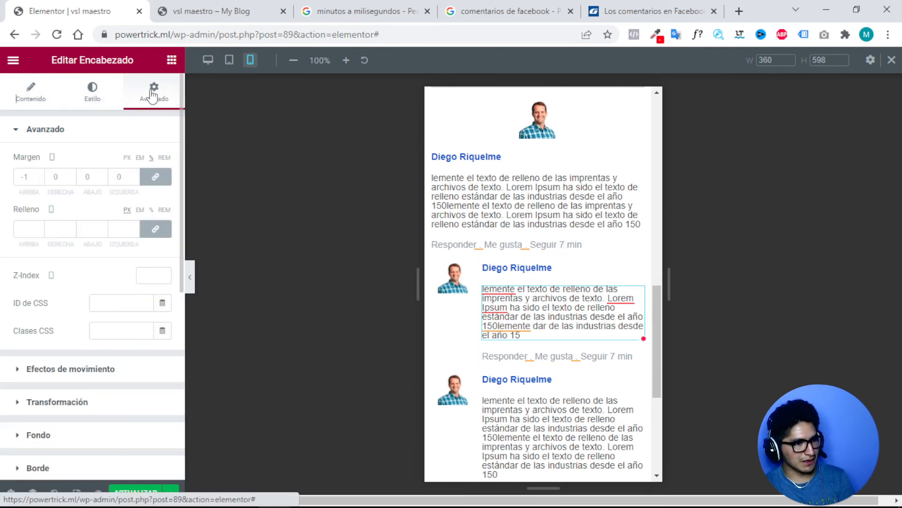
click(40, 180)
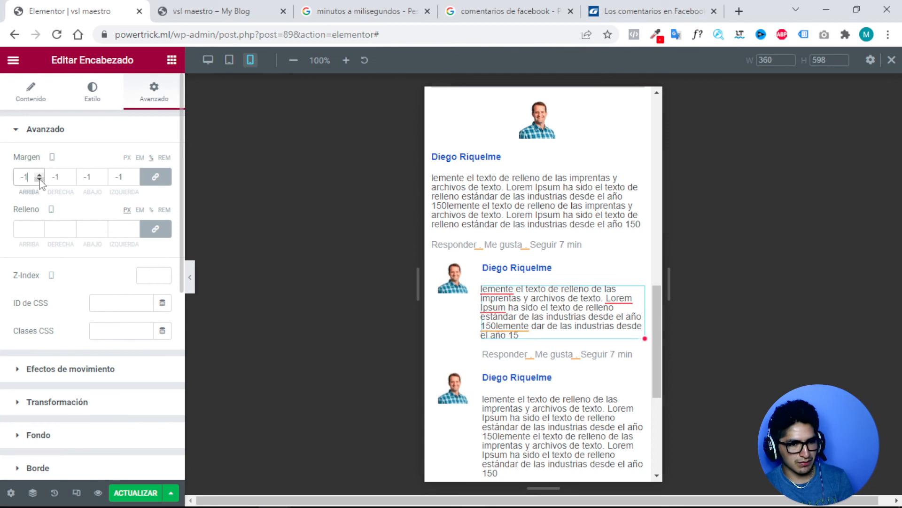
click(154, 179)
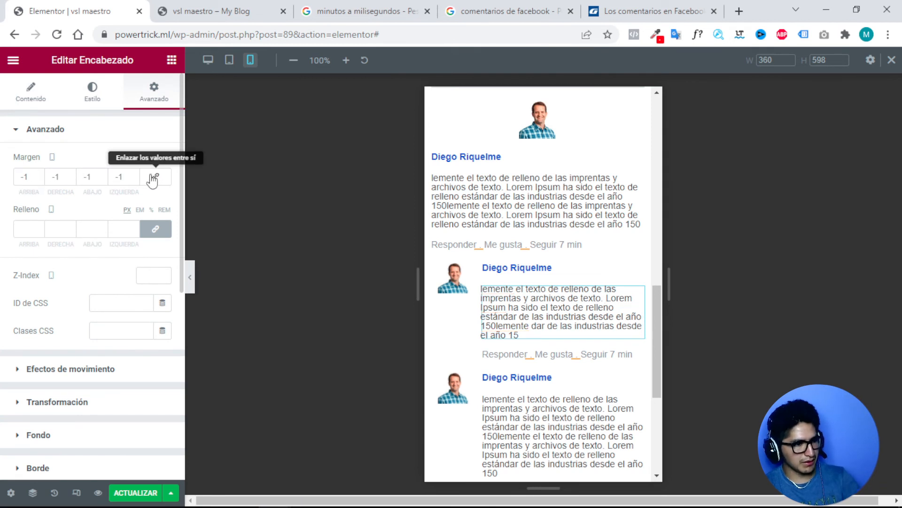
click(152, 182)
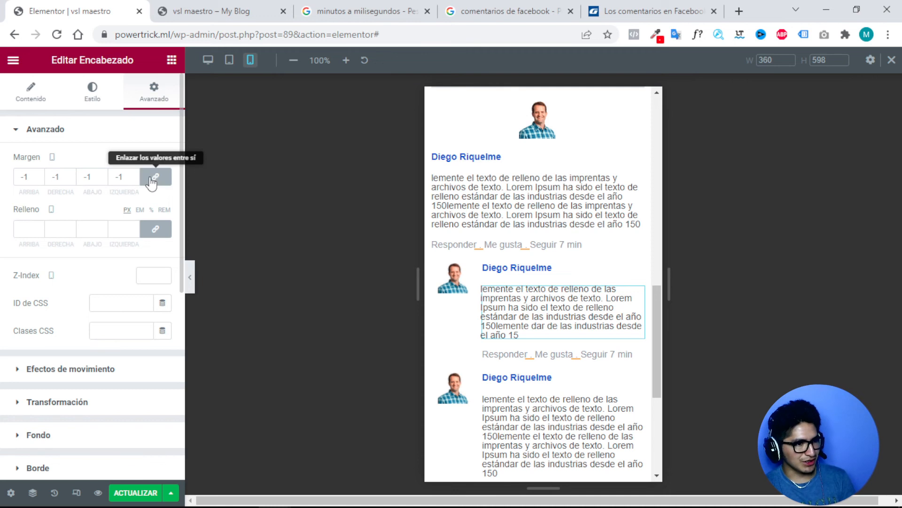
click(152, 182)
click(120, 176)
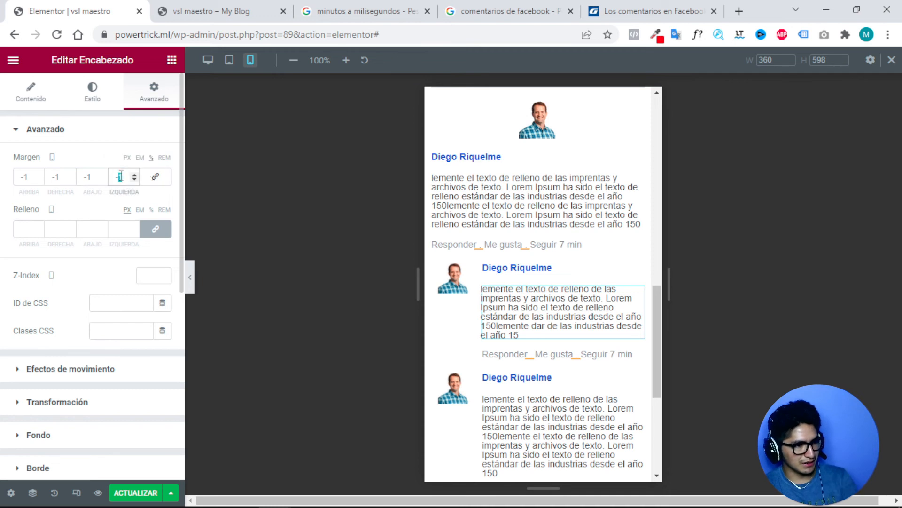
text(0)
drag(120, 176, 85, 176)
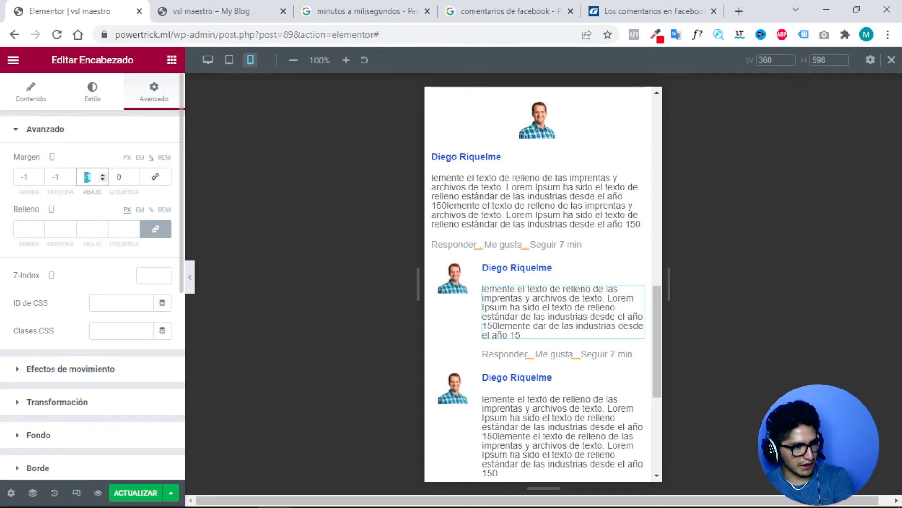
text(0)
click(60, 176)
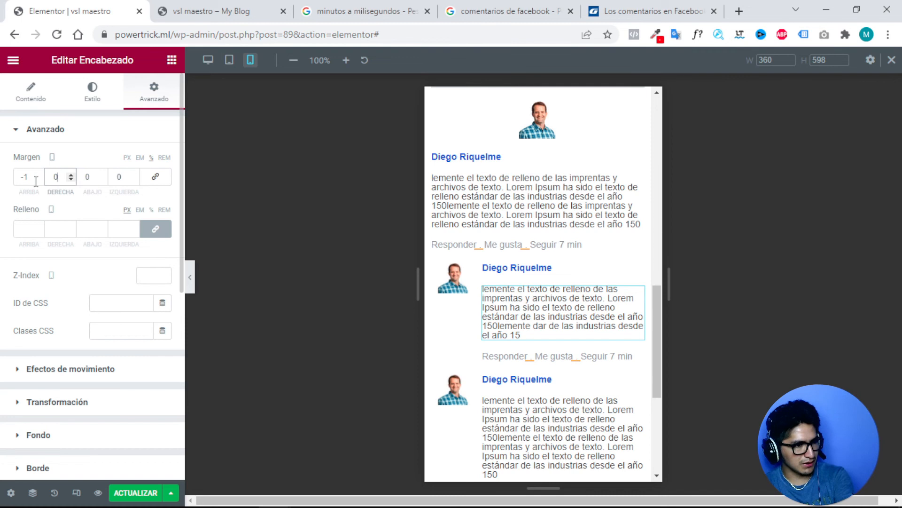
Set the comment text's top margin to -5 on mobile.
click(39, 179)
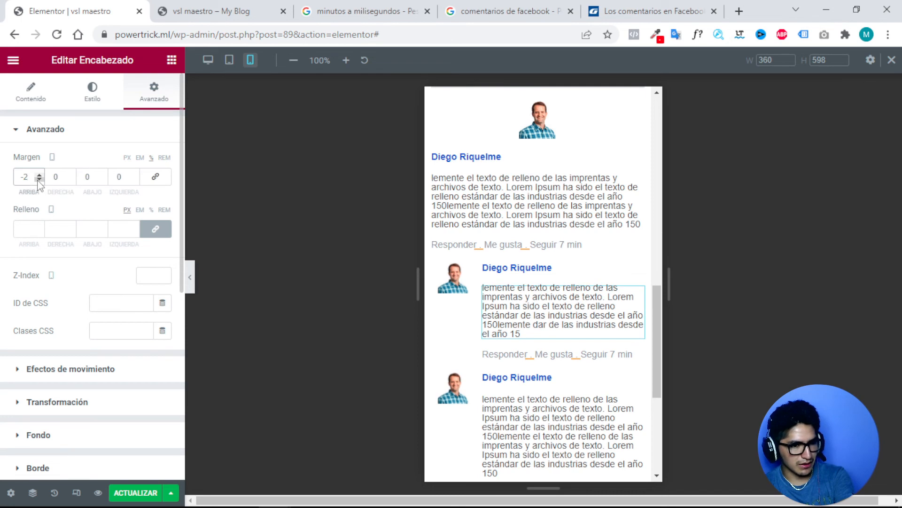
click(39, 180)
click(39, 180)
click(39, 179)
click(39, 179)
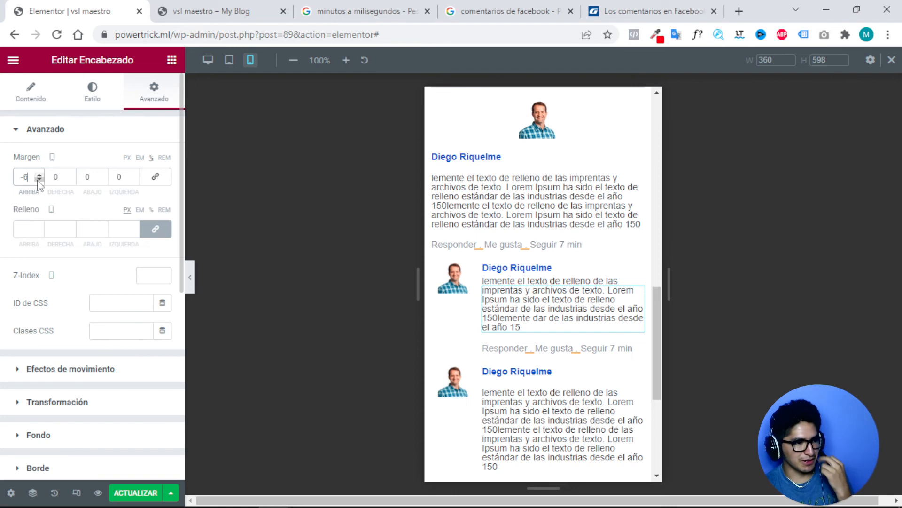
click(39, 175)
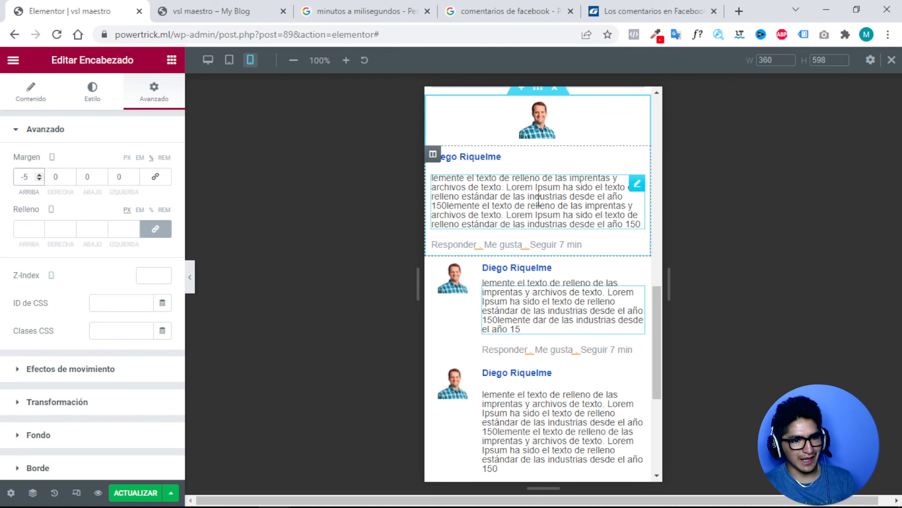
scroll(503, 190, up, 1)
scroll(504, 189, up, 1)
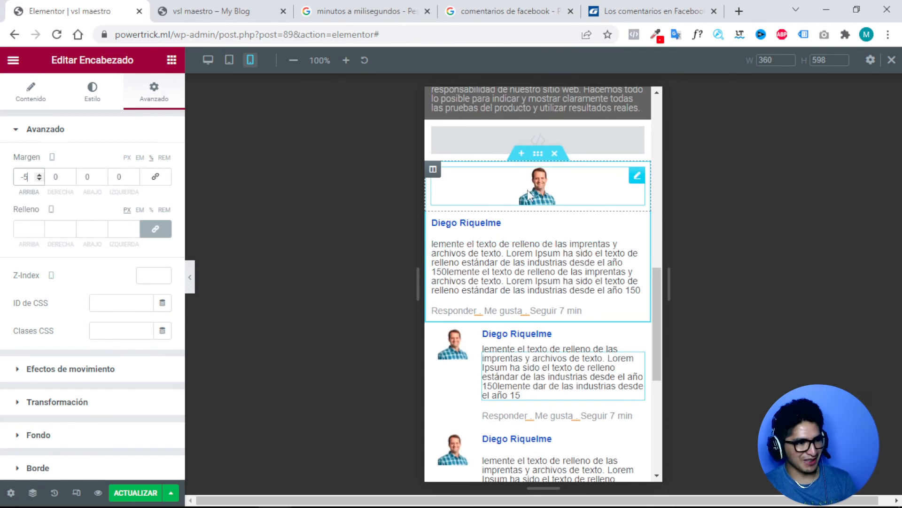
Set the first comment's avatar column to 20% and its text column to 80%.
click(433, 170)
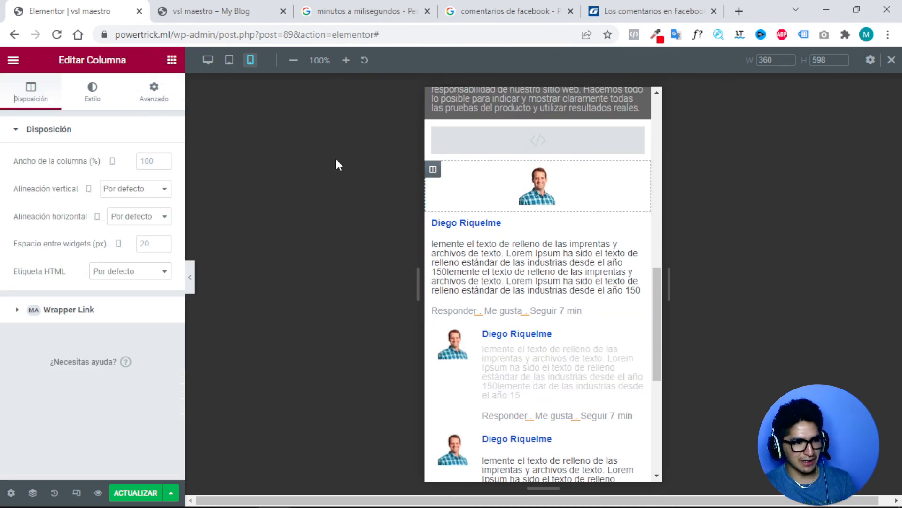
double_click(148, 160)
text(20)
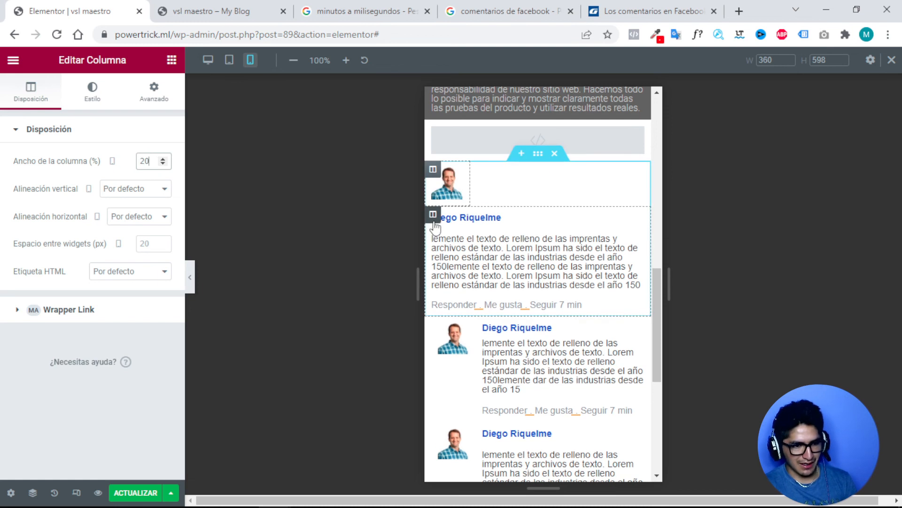
key(ctrl+z)
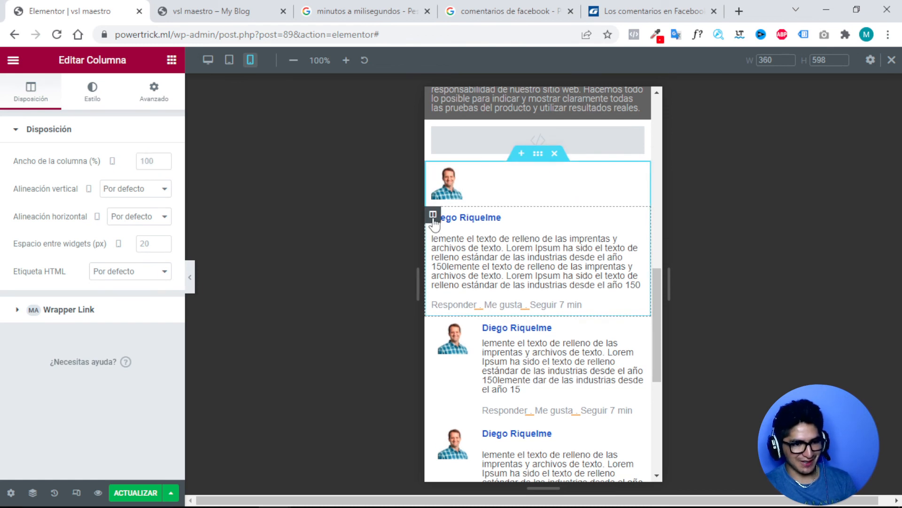
click(146, 161)
text(80)
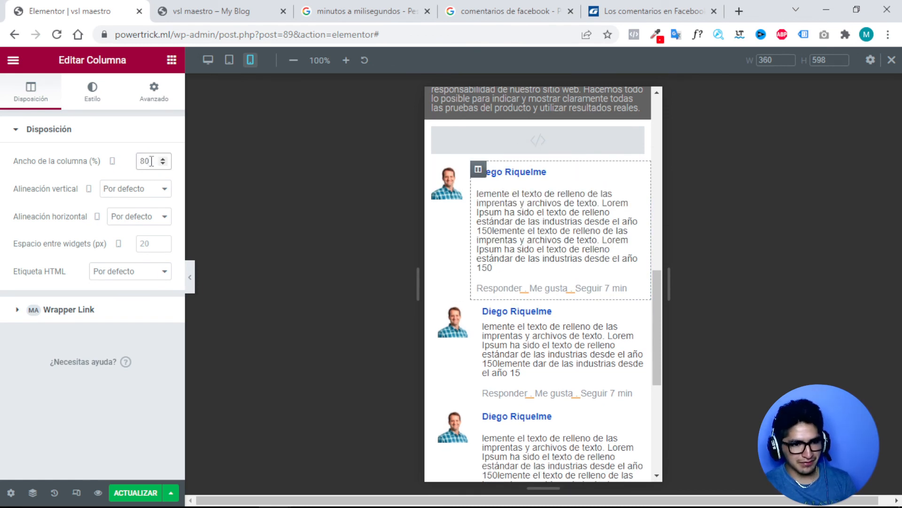
Unlink the first comment text's margins and set its top margin to -5.
click(639, 201)
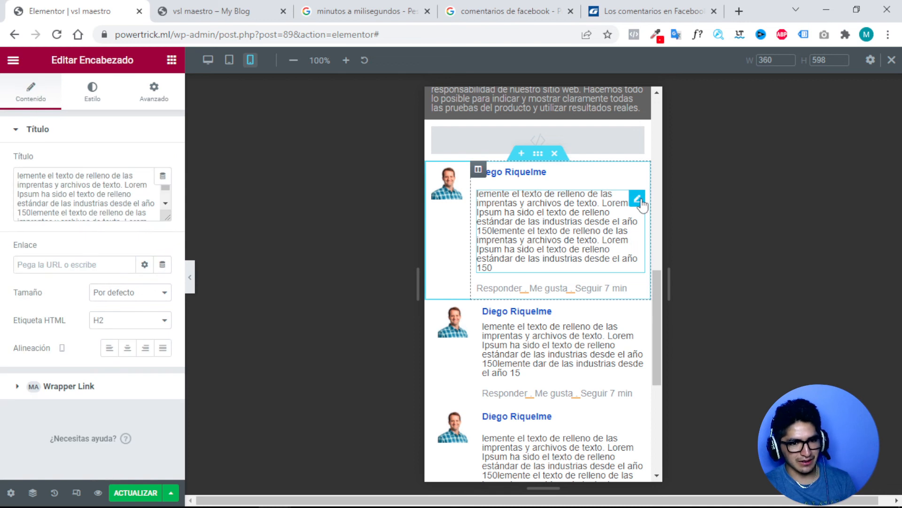
click(154, 94)
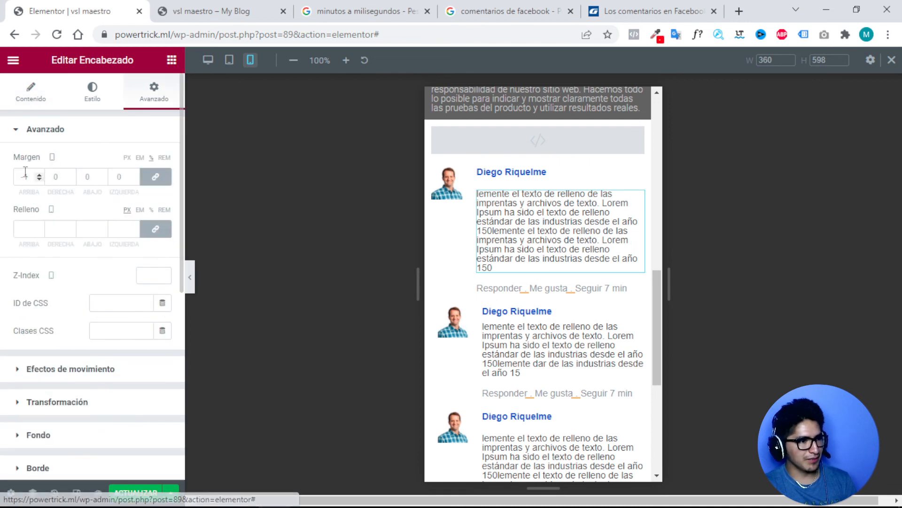
click(155, 176)
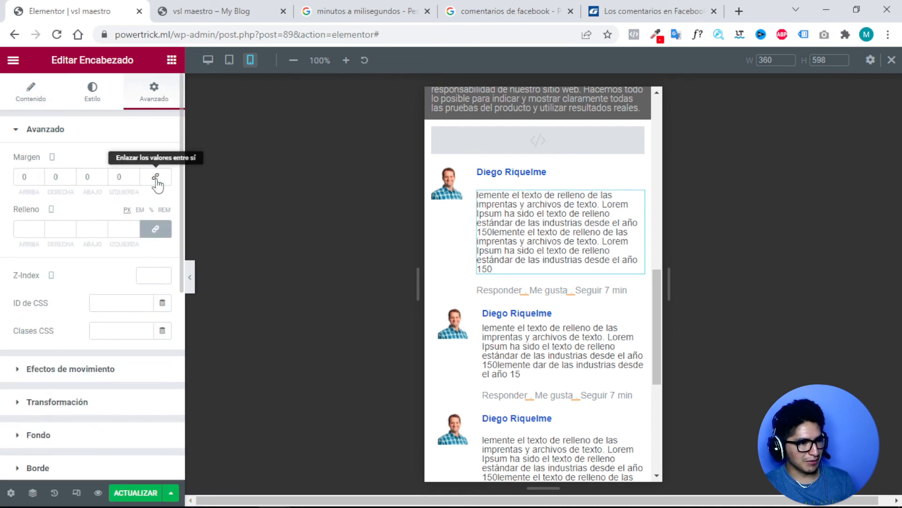
click(39, 179)
click(39, 179)
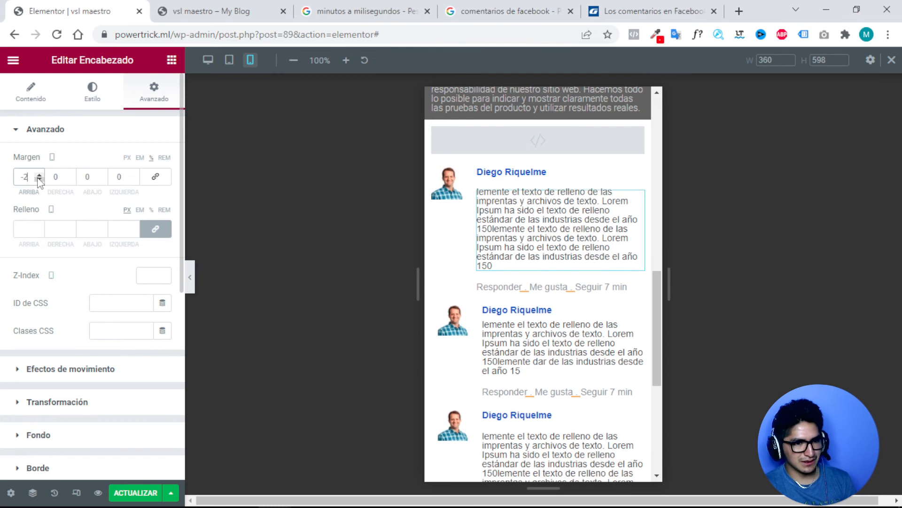
click(39, 179)
click(39, 179)
click(39, 179)
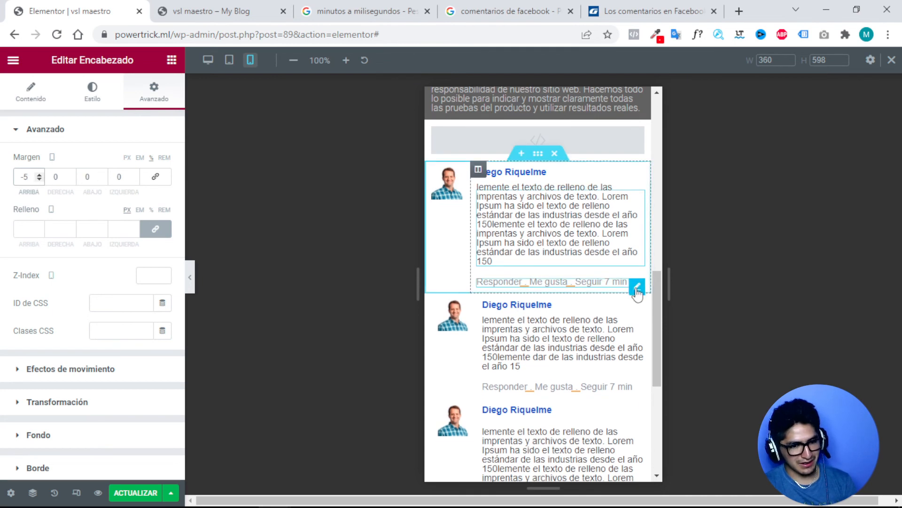
Give the reply-actions line a -3 top margin.
click(636, 288)
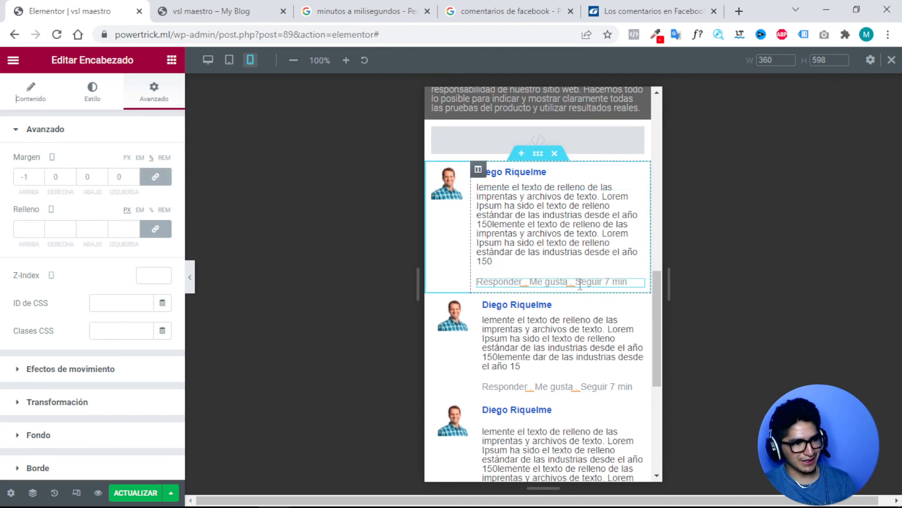
click(154, 178)
click(40, 179)
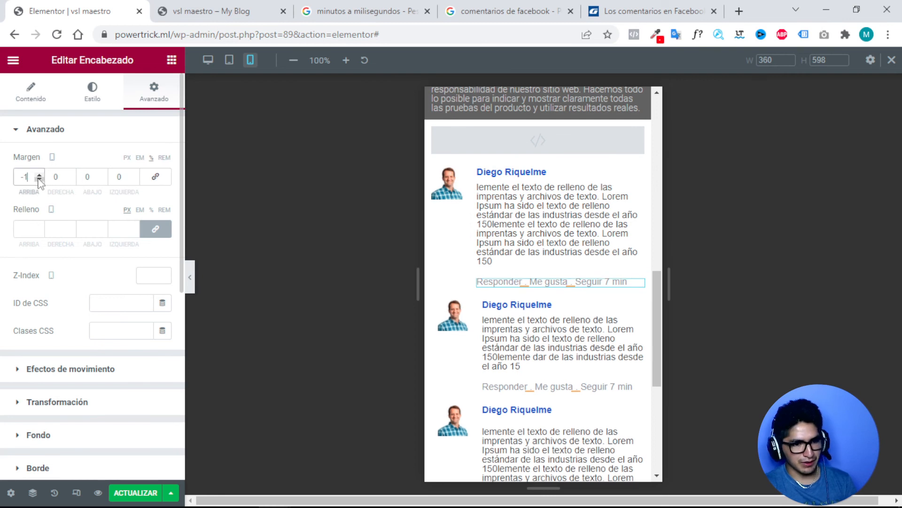
click(40, 179)
click(40, 179)
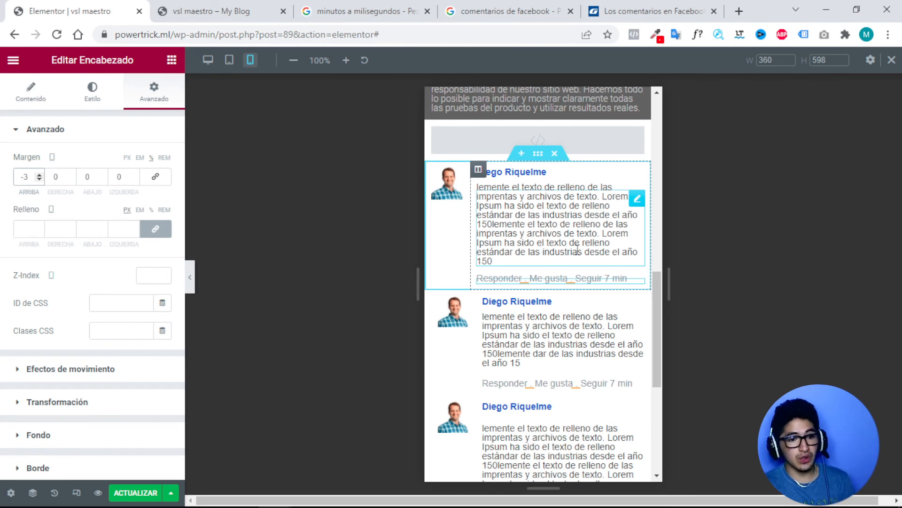
Switch the preview back to desktop width.
scroll(557, 254, down, 1)
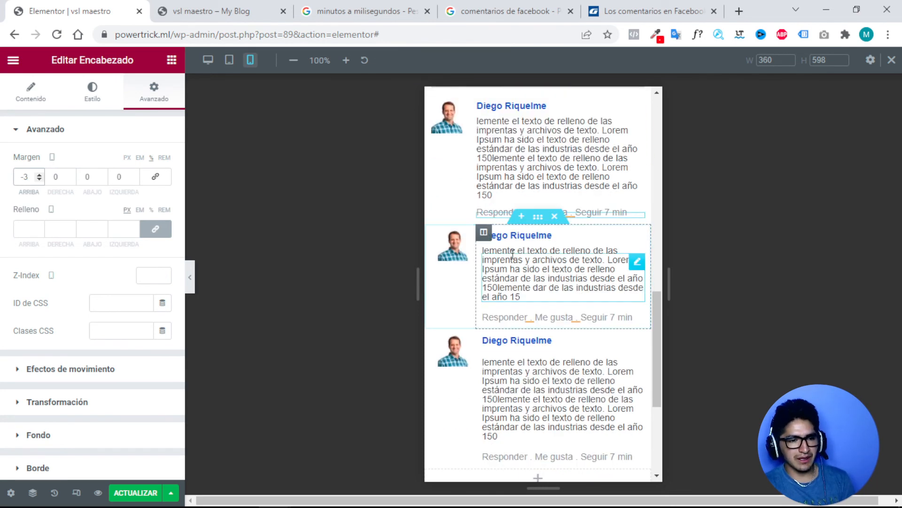
scroll(544, 259, down, 1)
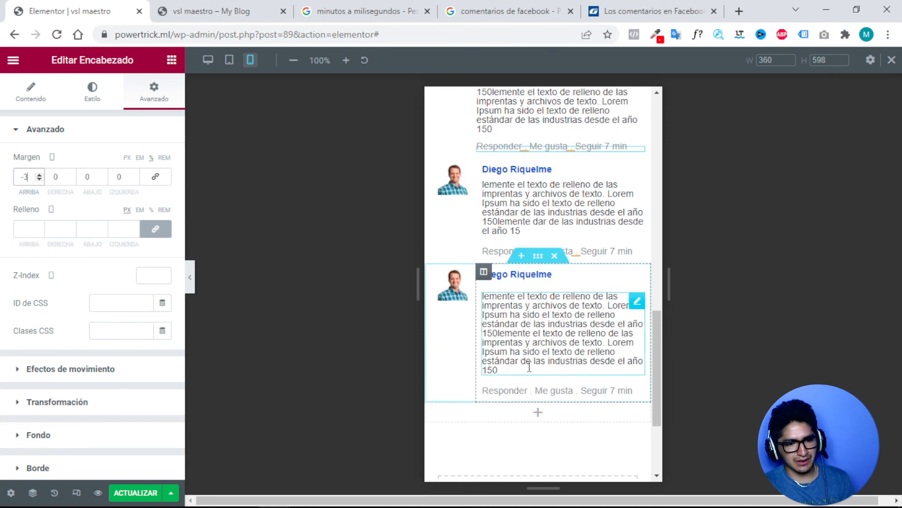
scroll(460, 312, up, 3)
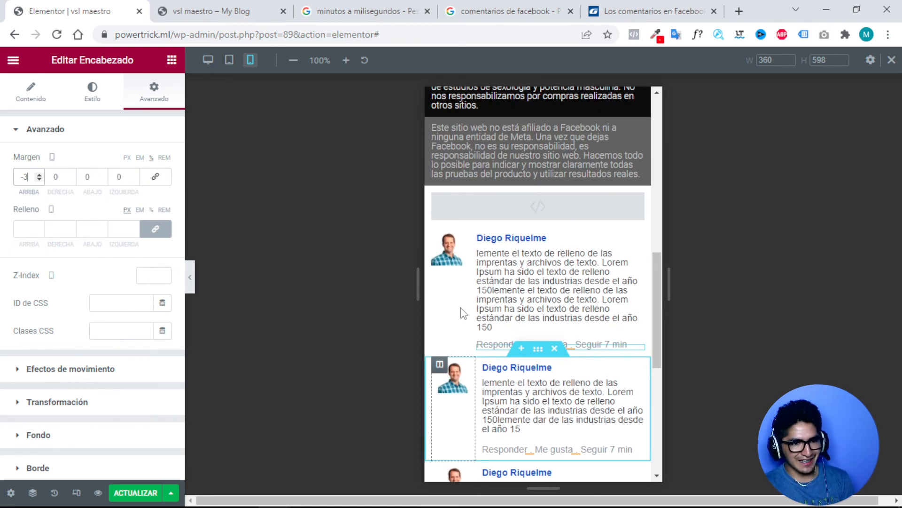
click(208, 61)
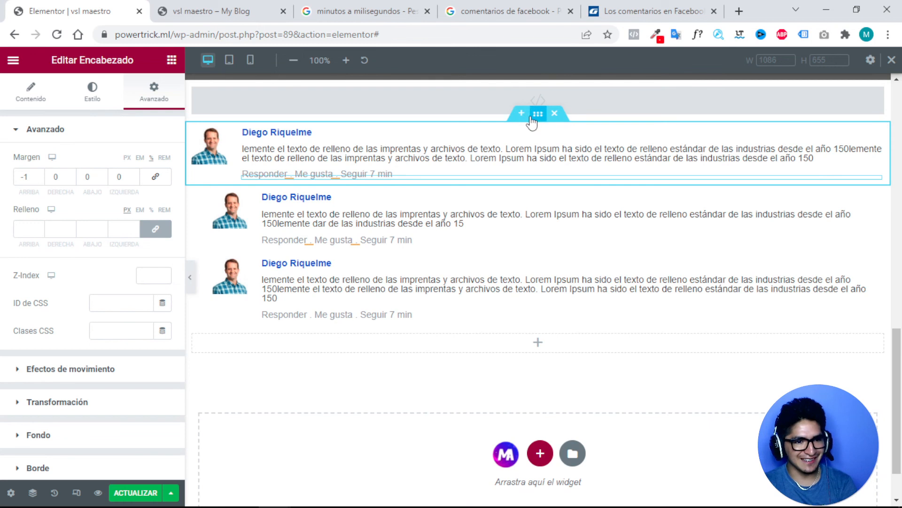
Duplicate the first comment section and move the copy below the last comment.
right_click(538, 119)
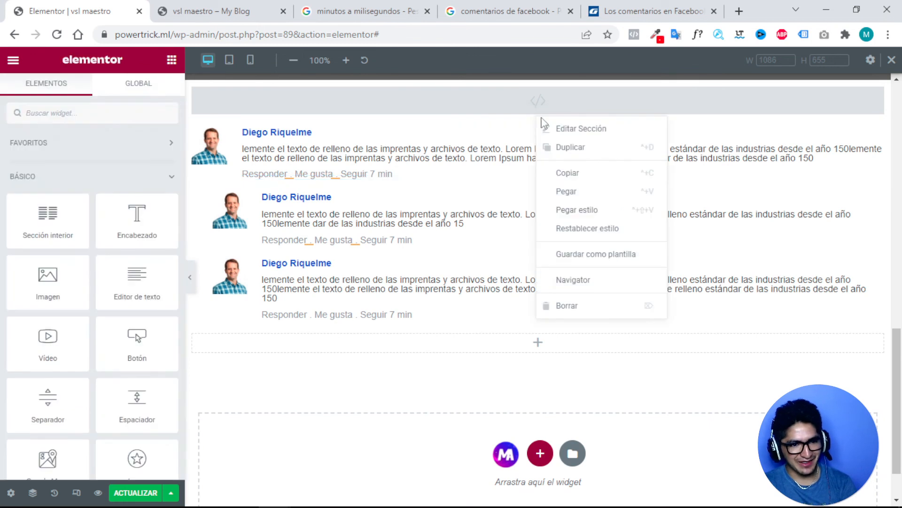
click(563, 148)
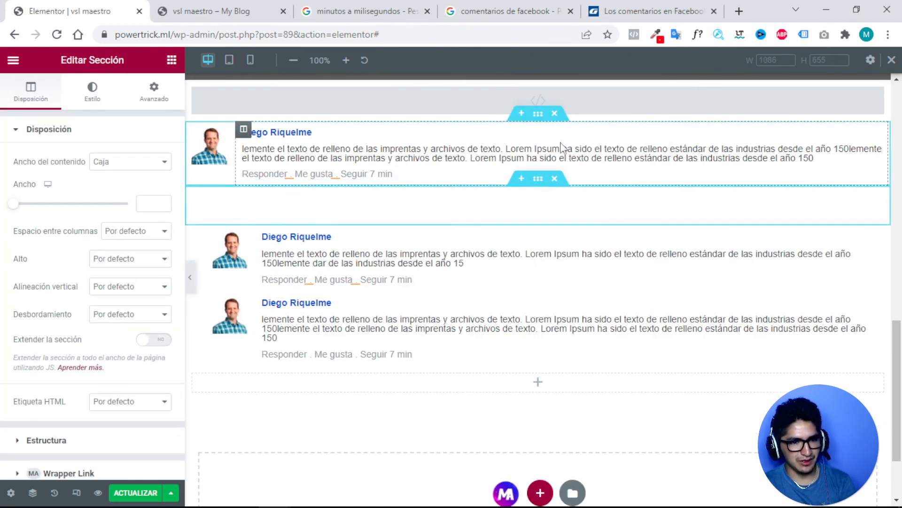
drag(530, 190, 606, 336)
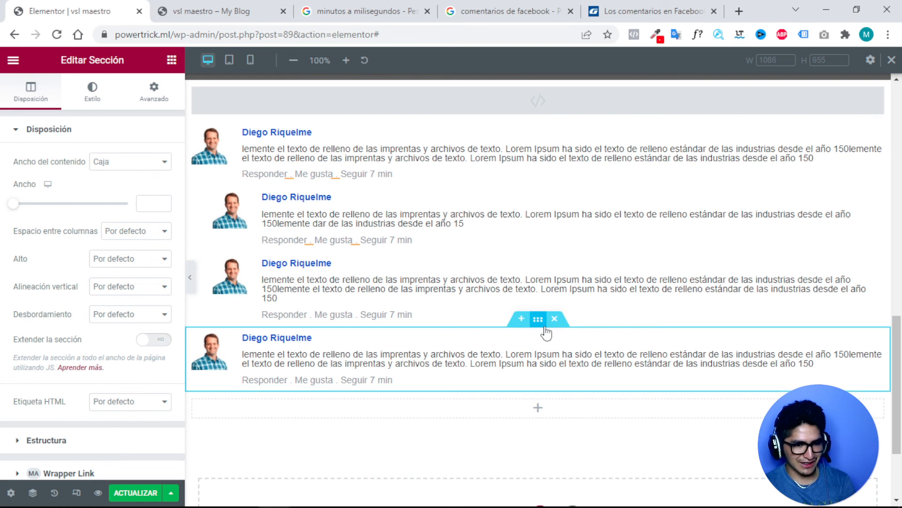
Replace the last comment's avatar with 12.png, the man in beige, and duplicate that section.
click(212, 355)
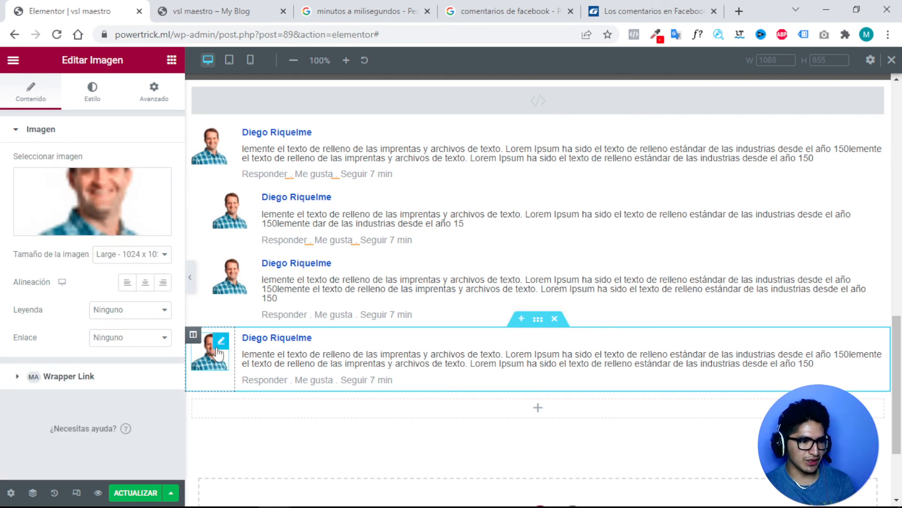
click(119, 203)
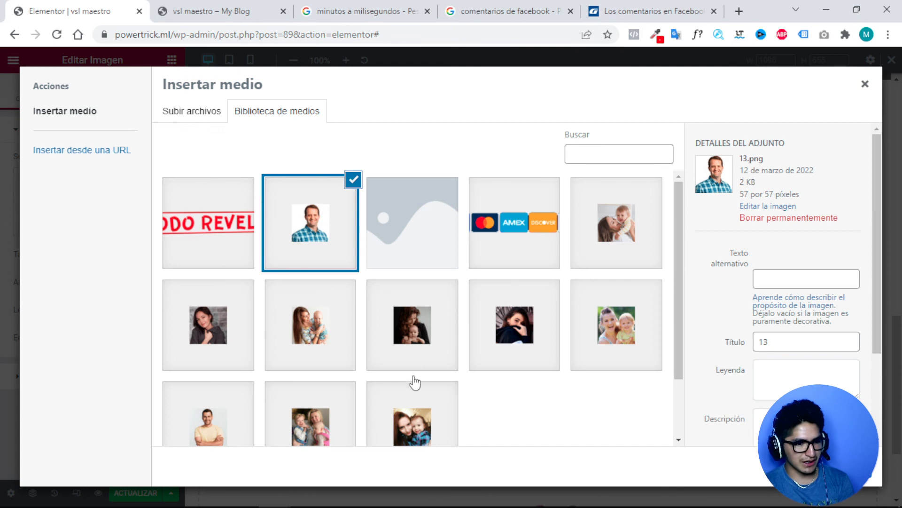
click(203, 423)
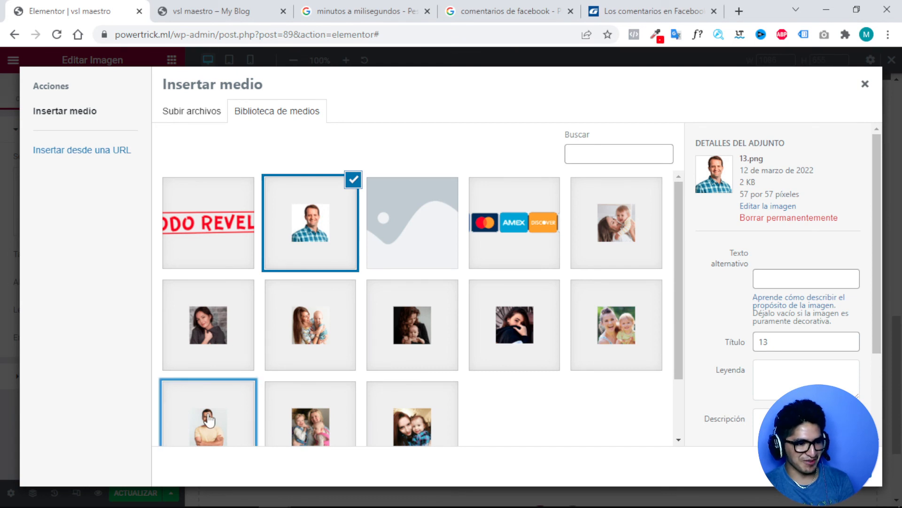
click(838, 466)
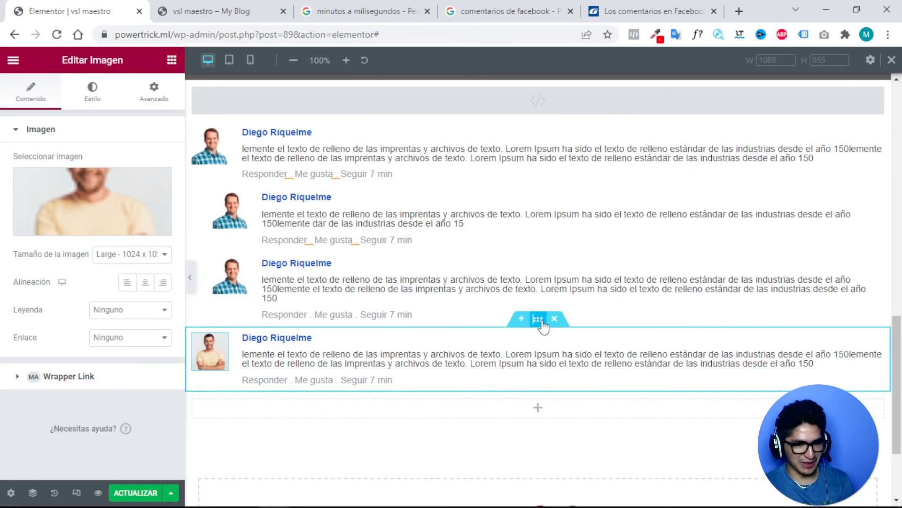
right_click(543, 326)
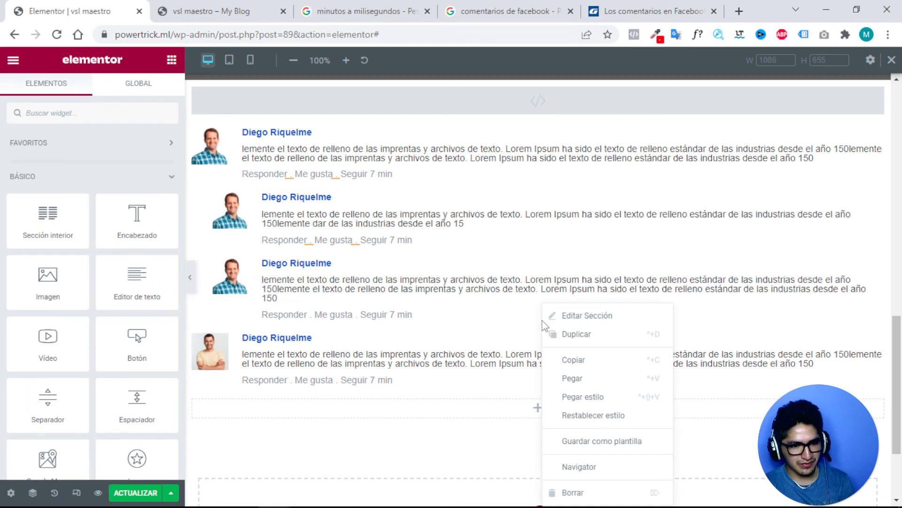
click(570, 334)
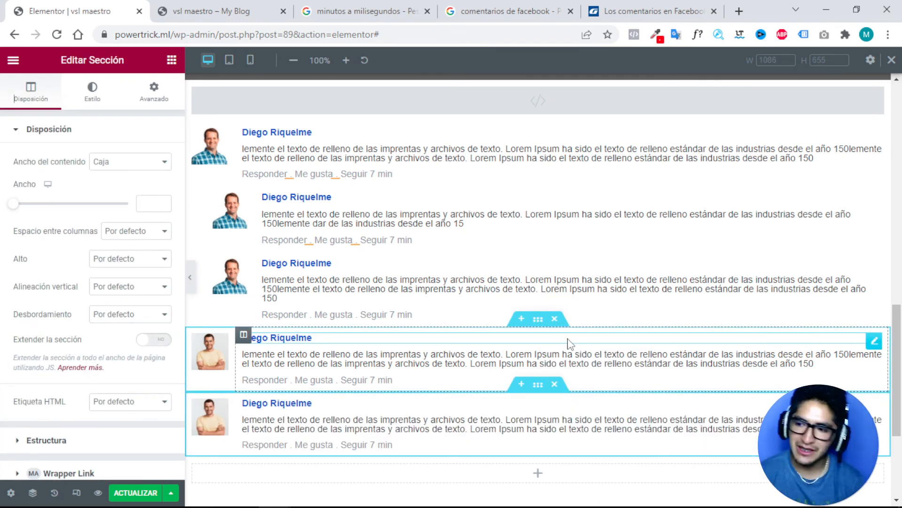
Add a one-column section and paste a copied commenter name heading into it.
scroll(540, 282, up, 3)
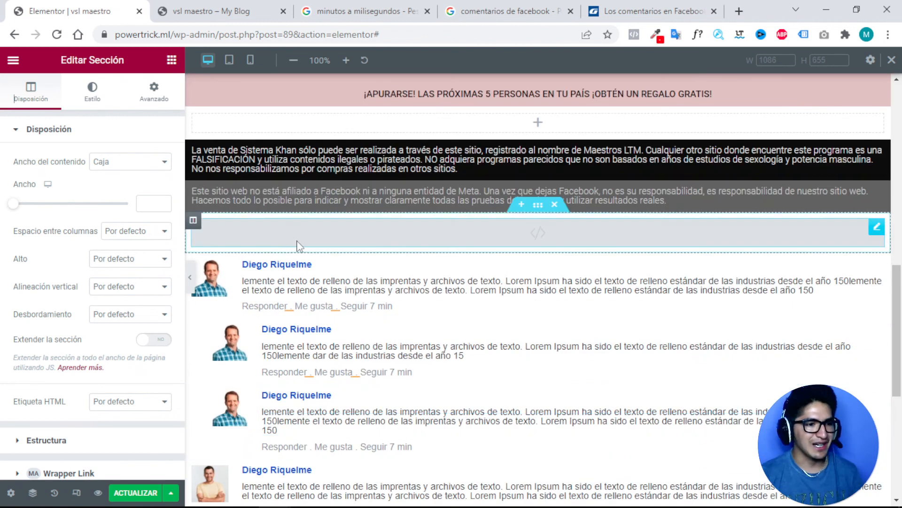
scroll(521, 238, down, 7)
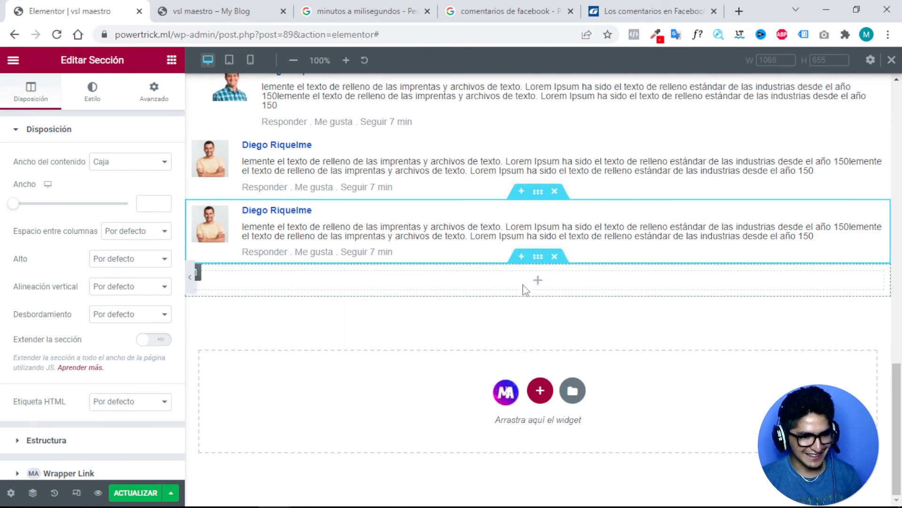
click(539, 391)
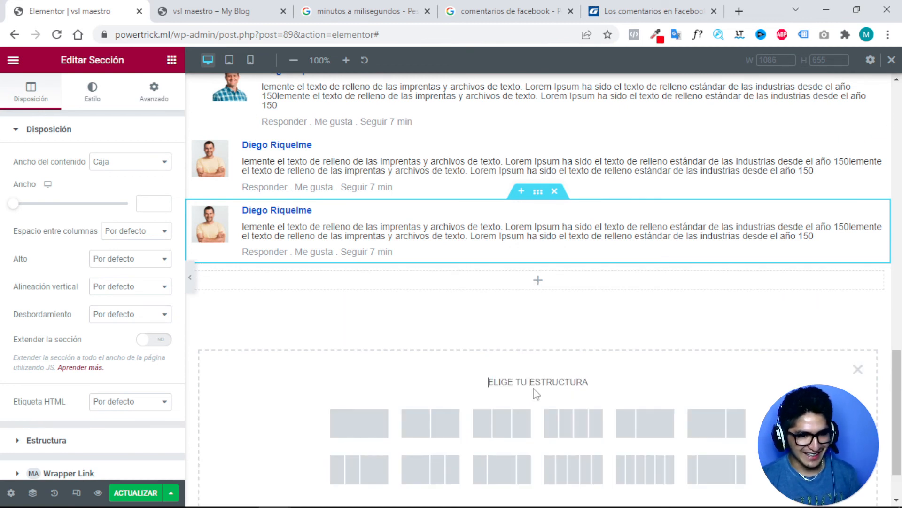
click(369, 419)
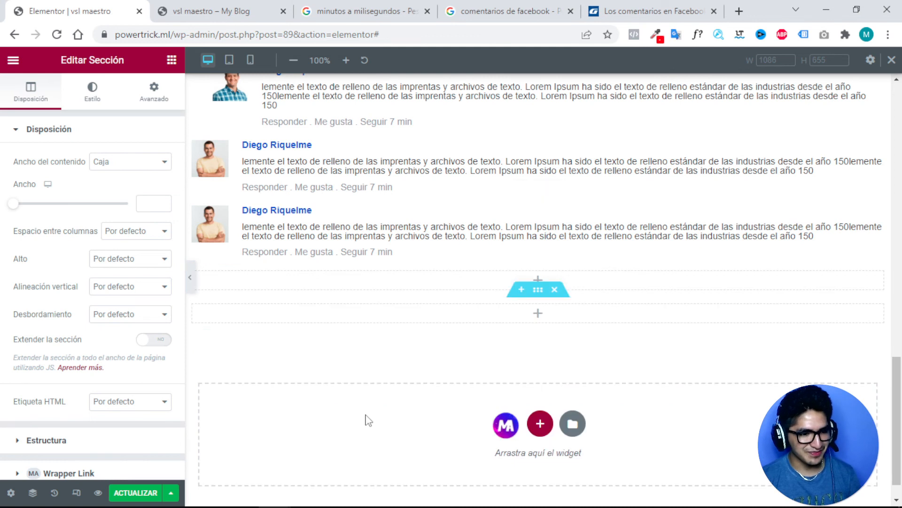
click(528, 311)
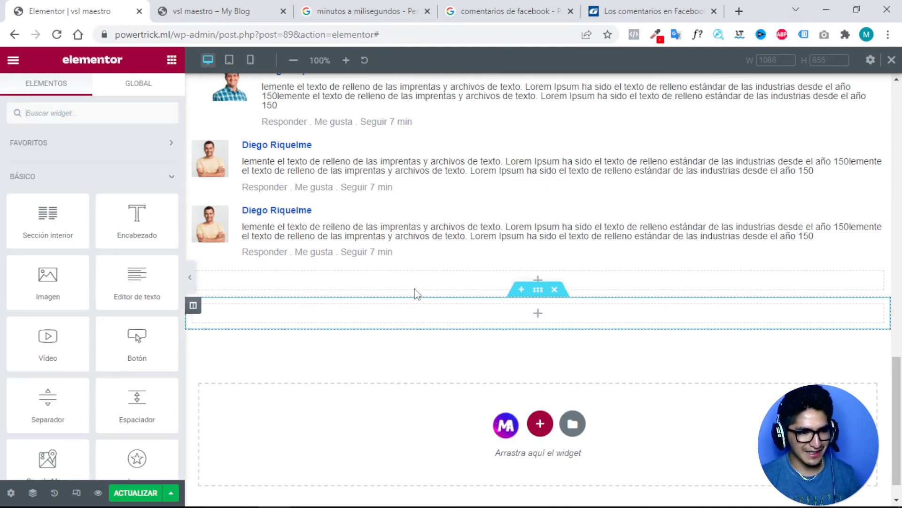
scroll(513, 207, up, 2)
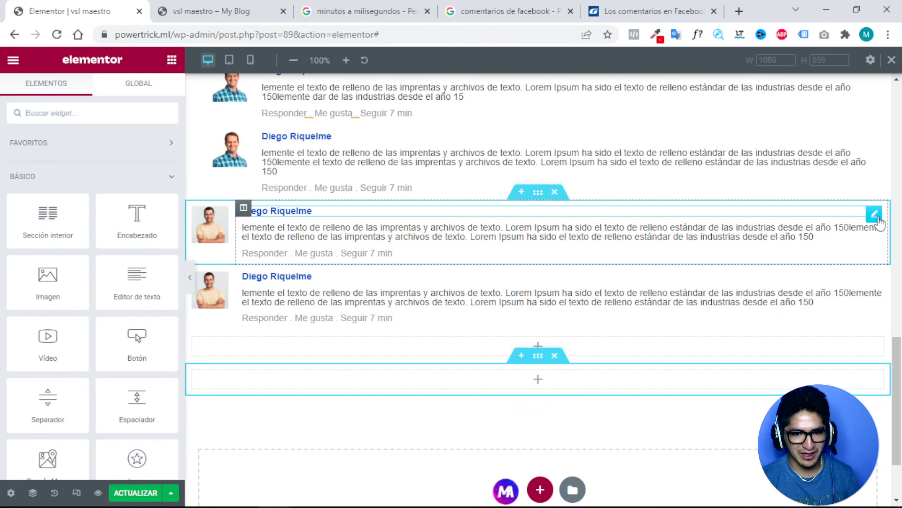
right_click(874, 216)
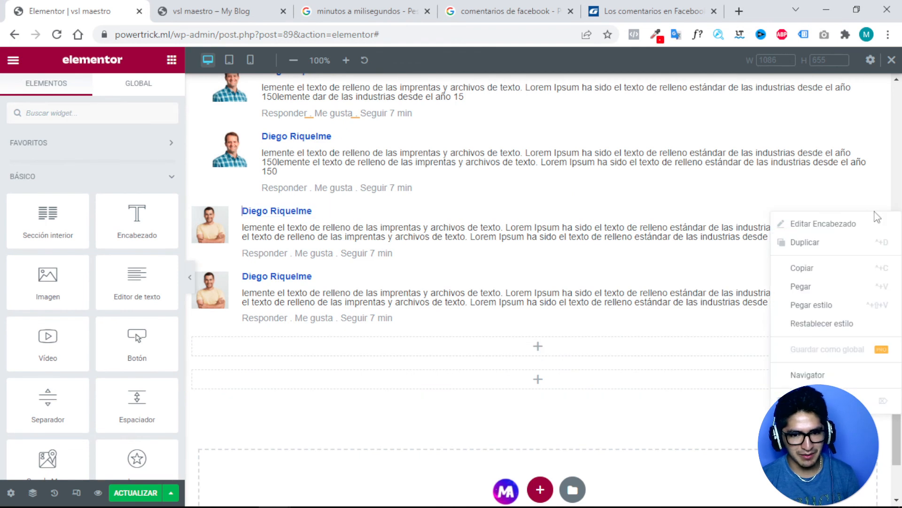
click(801, 269)
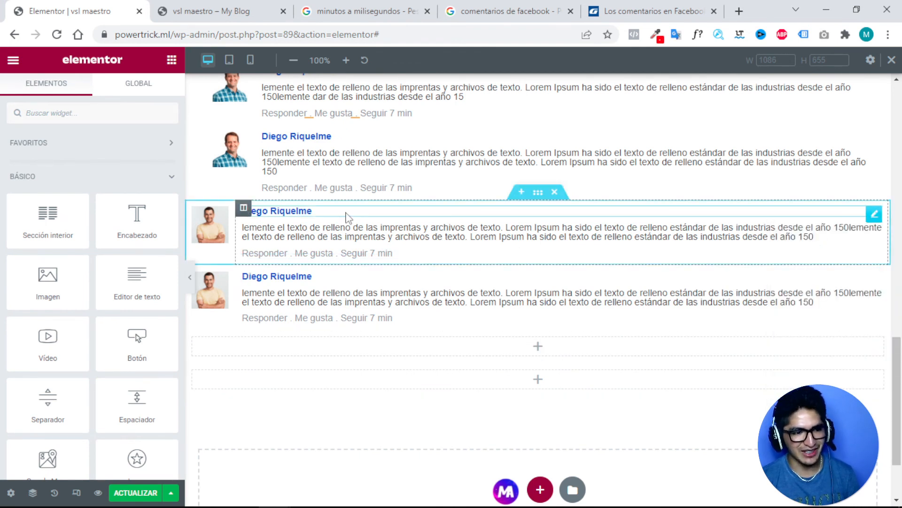
scroll(376, 235, down, 2)
right_click(508, 280)
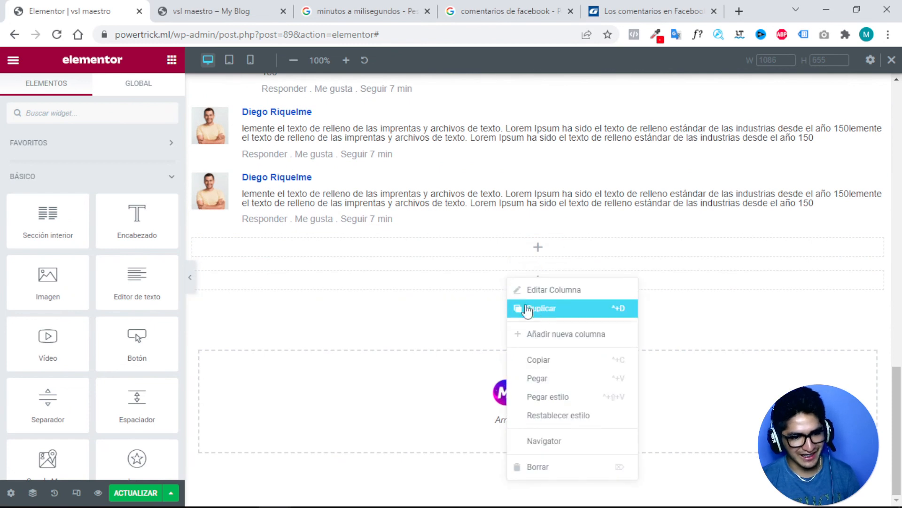
click(533, 380)
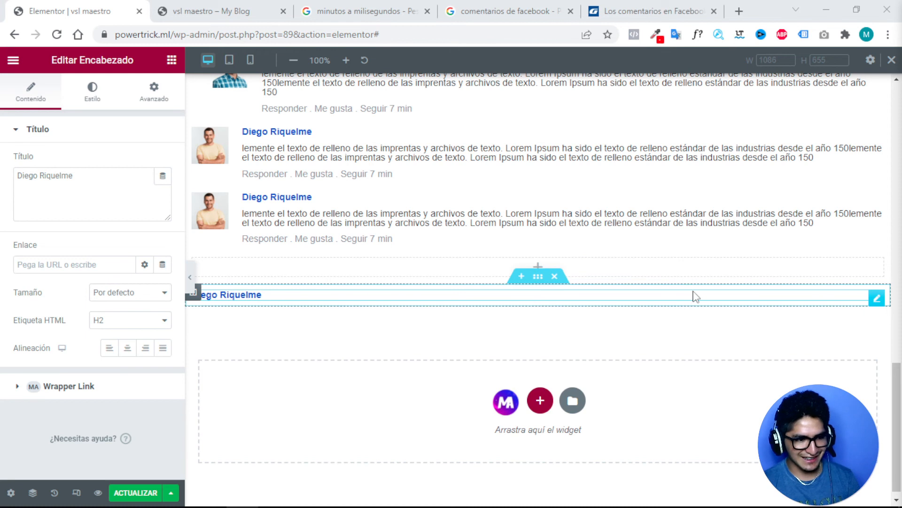
Drag the pasted heading above the first comment and start retyping it as '10 comentarios'.
drag(538, 276, 407, 281)
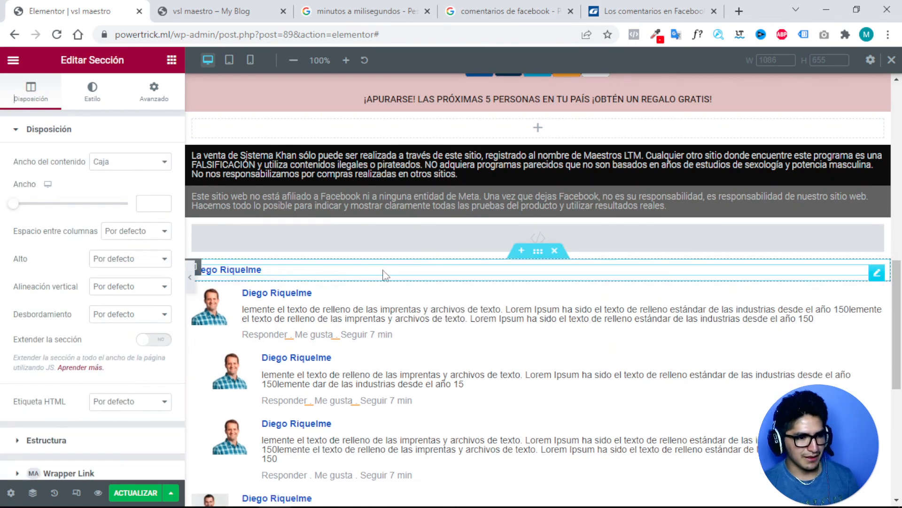
click(232, 270)
triple_click(232, 269)
key(BackSpace)
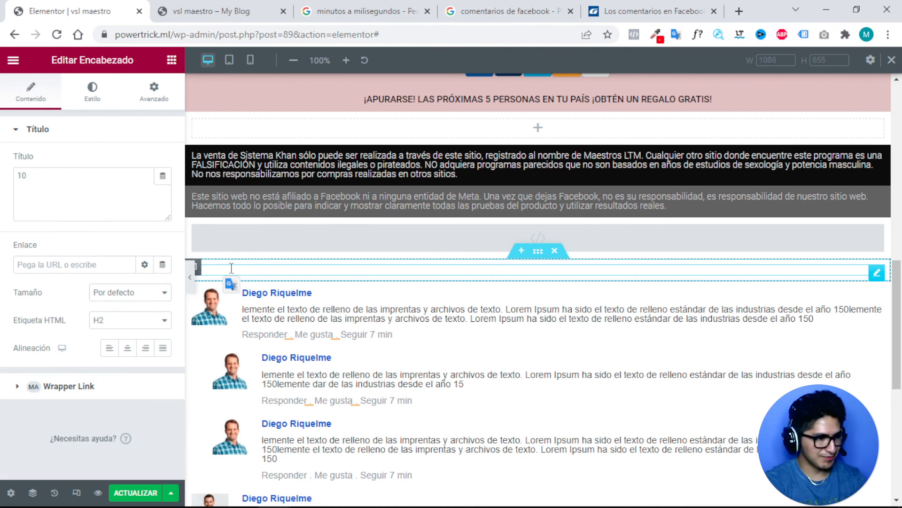
text(vp)
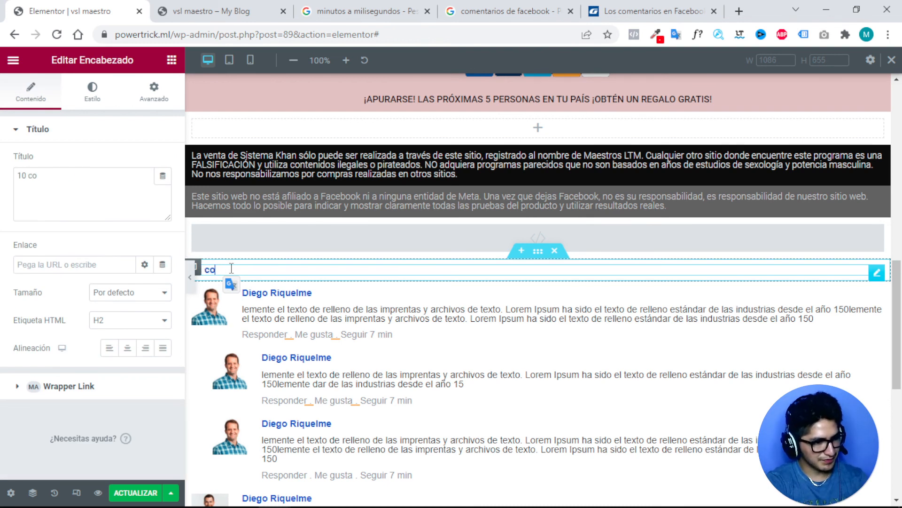
text(mentarios)
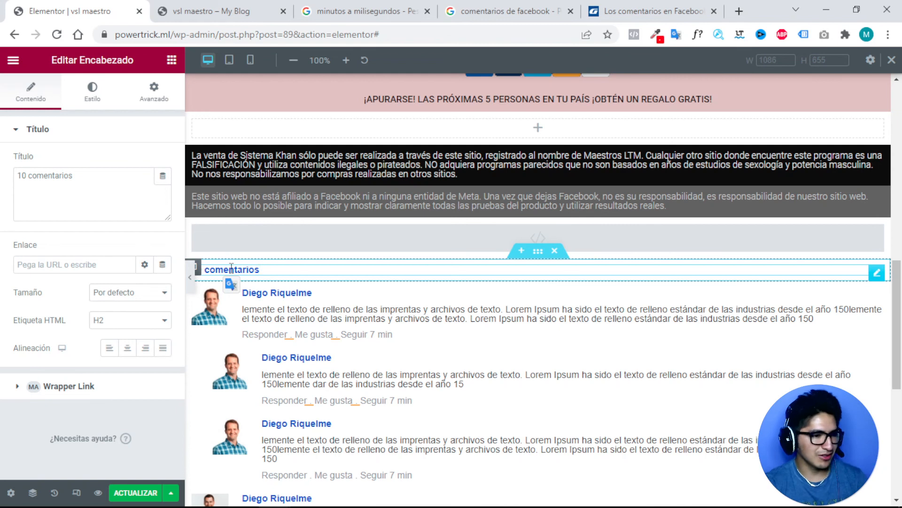
Add a one-column section with a Separador widget above the 10 comentarios heading.
click(520, 251)
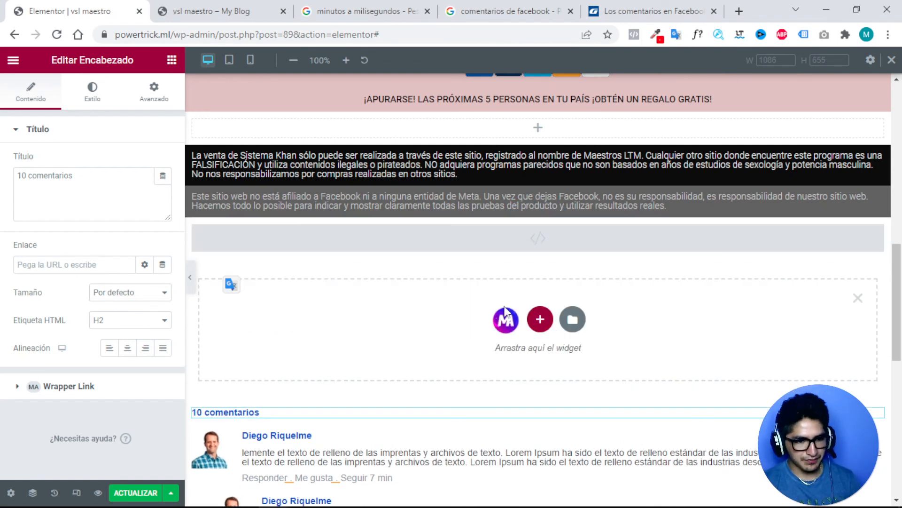
click(540, 318)
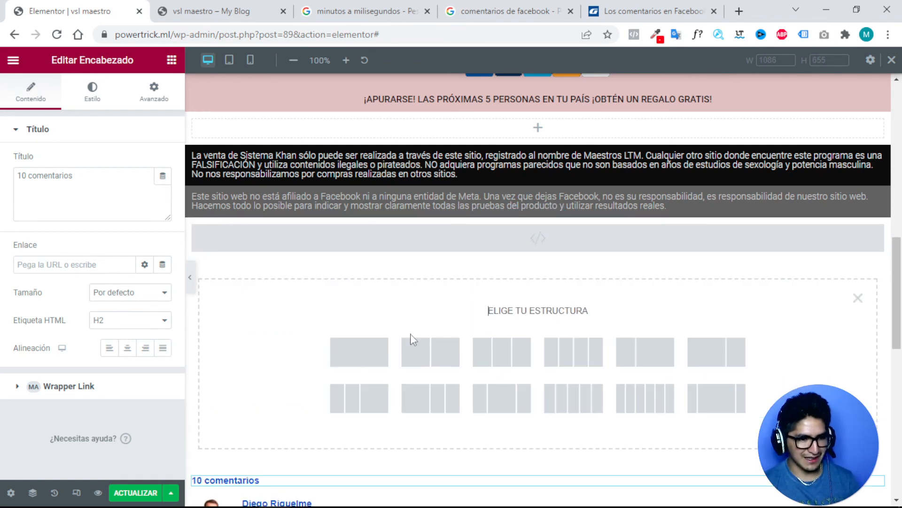
click(379, 351)
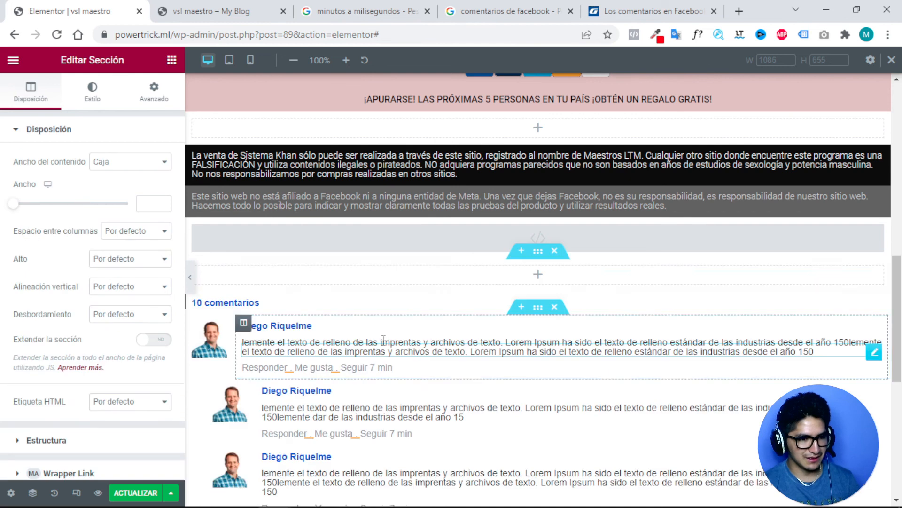
click(485, 279)
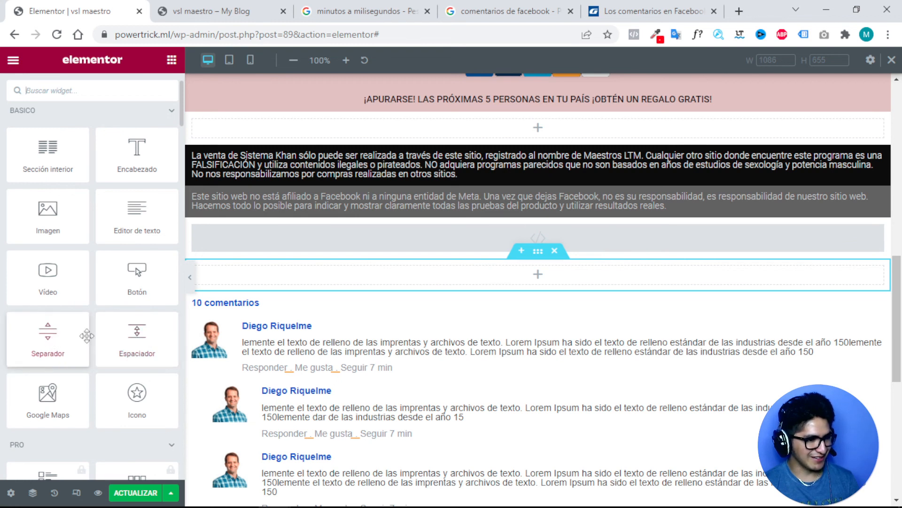
drag(86, 337, 535, 260)
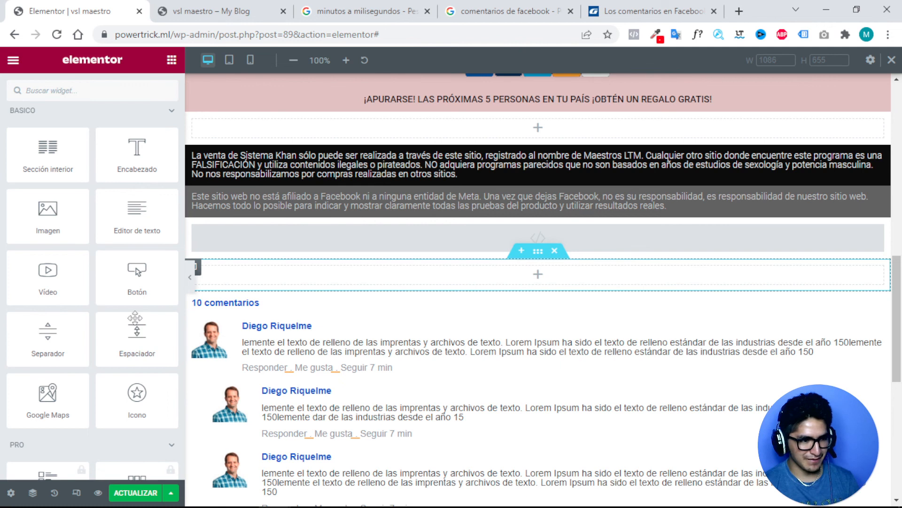
drag(46, 344, 481, 269)
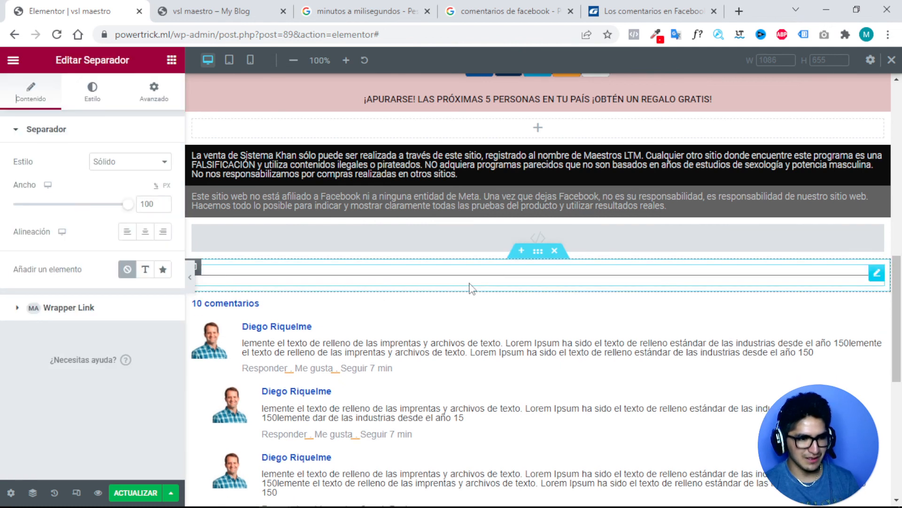
Colour the divider line grey #797979 in its Estilo settings.
click(91, 94)
click(162, 161)
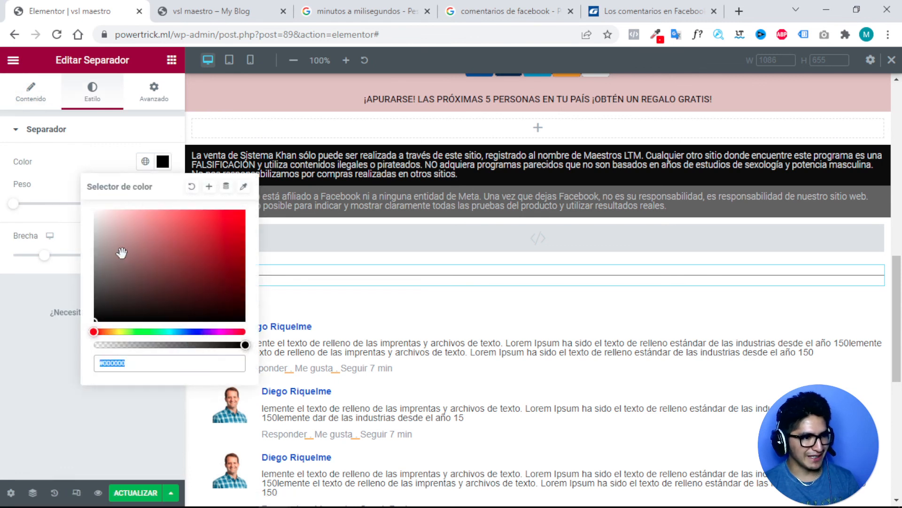
click(94, 283)
drag(72, 283, 73, 269)
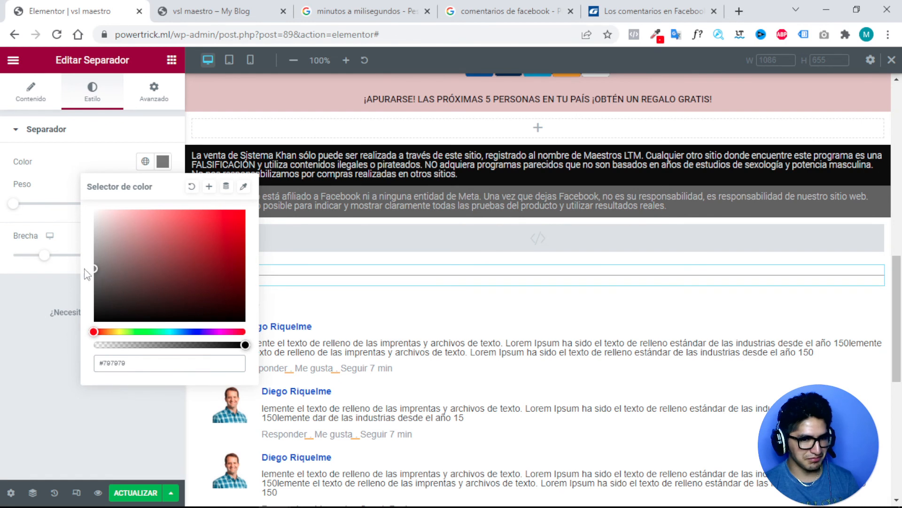
click(485, 304)
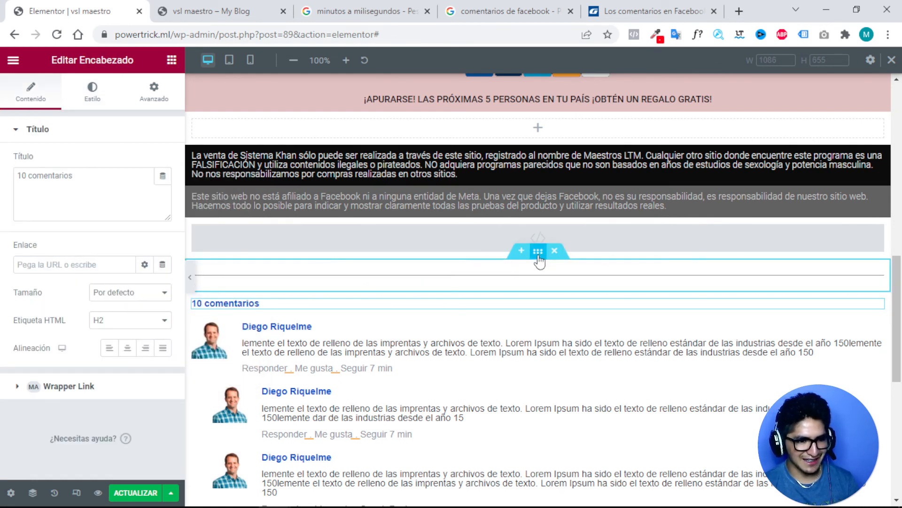
Reposition the divider section and check the layout in preview mode.
drag(538, 250, 489, 302)
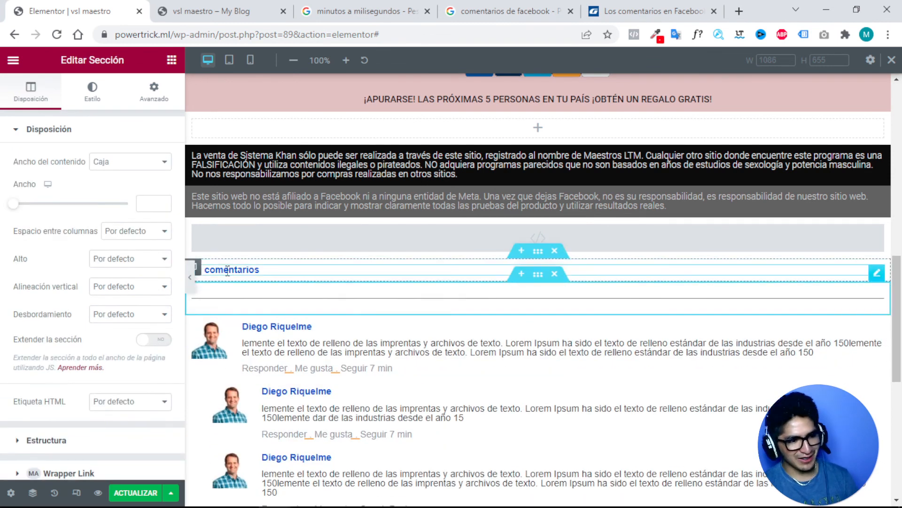
click(190, 278)
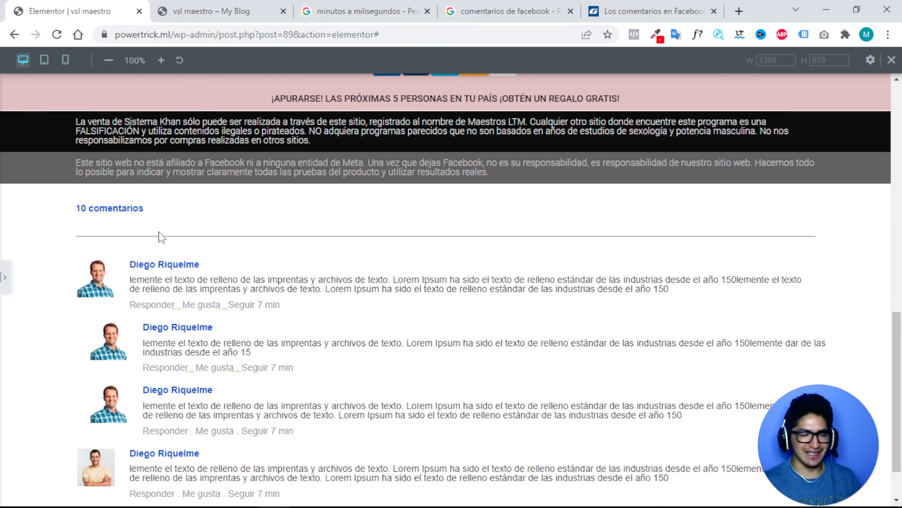
click(5, 277)
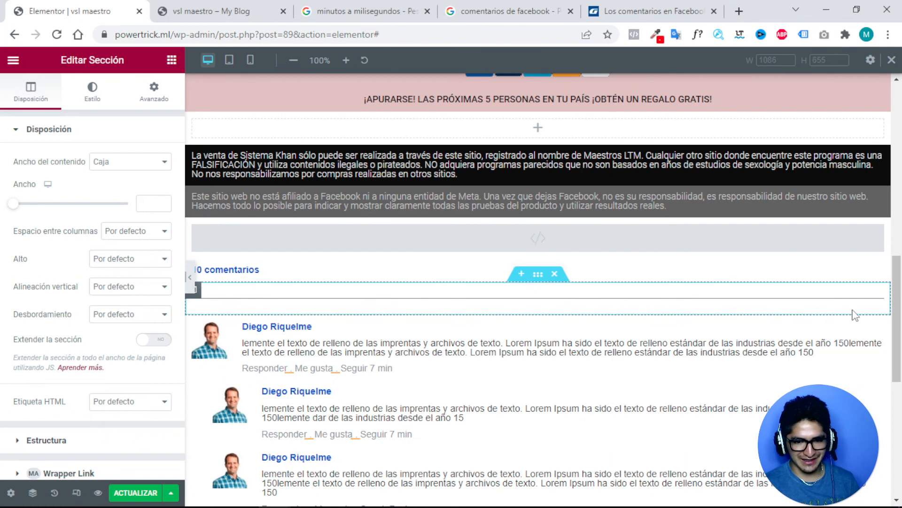
Give the divider an unlinked -2% top margin and save the page with ACTUALIZAR.
click(877, 297)
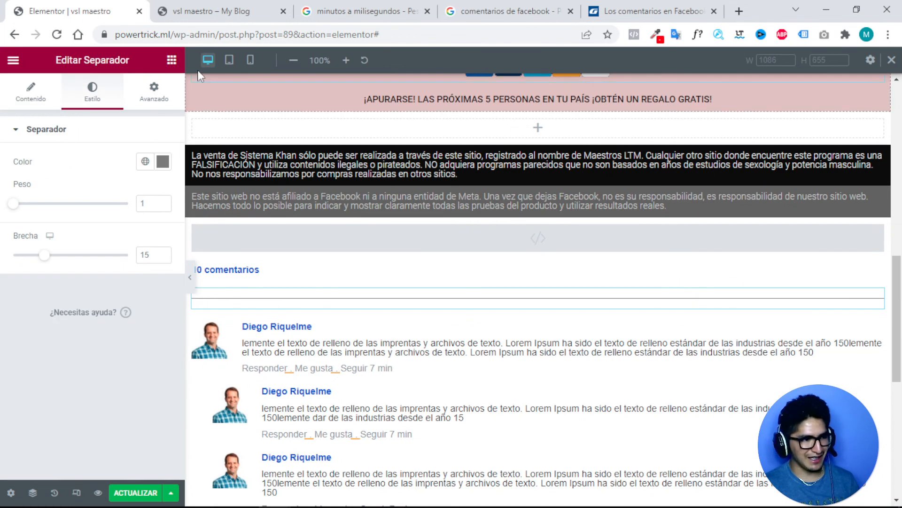
click(155, 98)
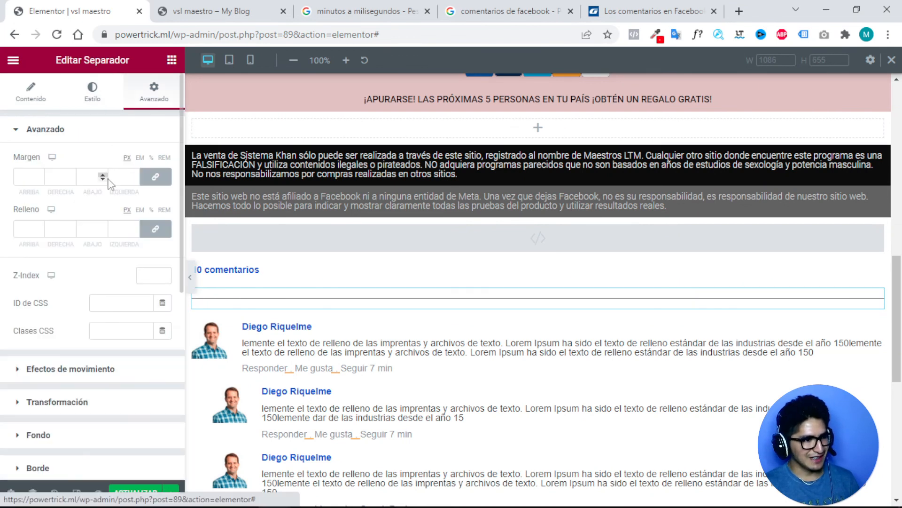
click(156, 177)
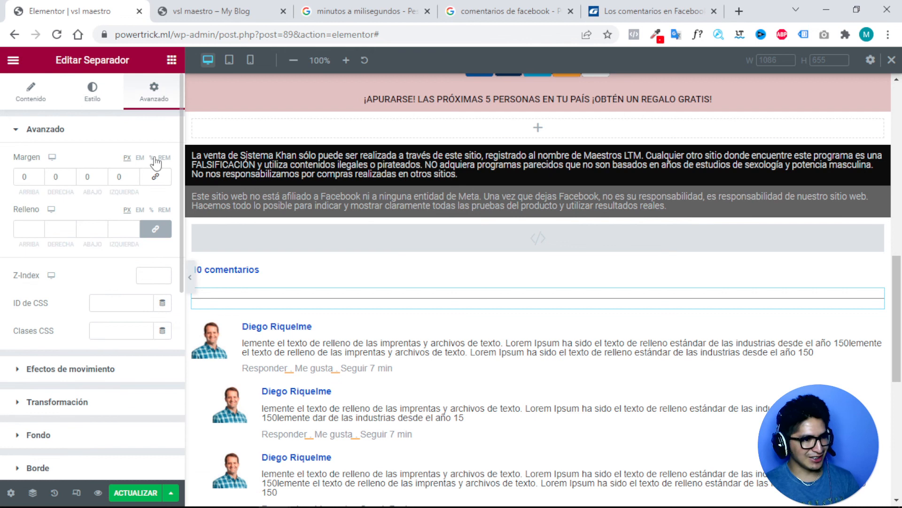
click(152, 159)
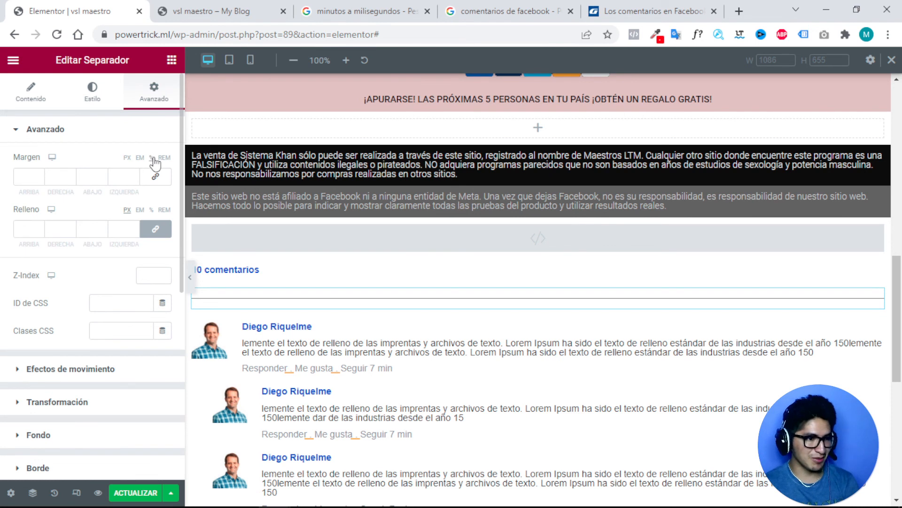
double_click(39, 176)
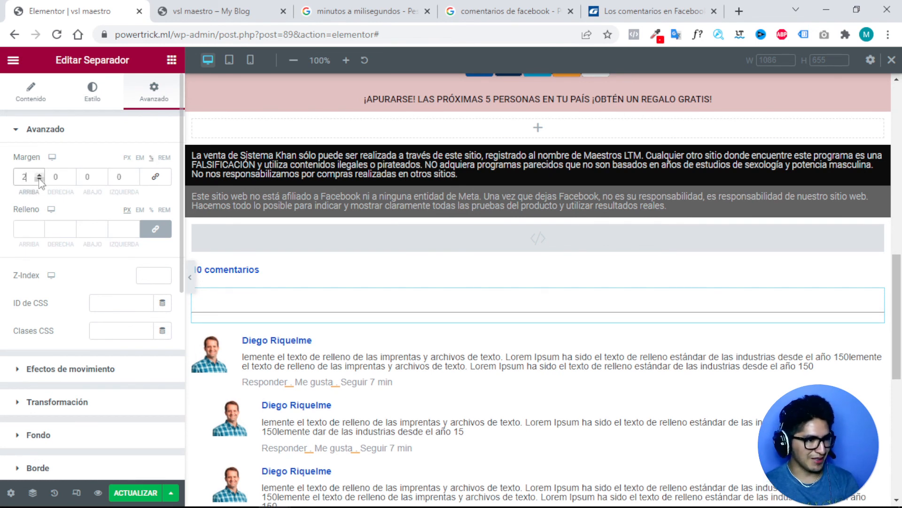
click(39, 180)
click(39, 179)
click(39, 180)
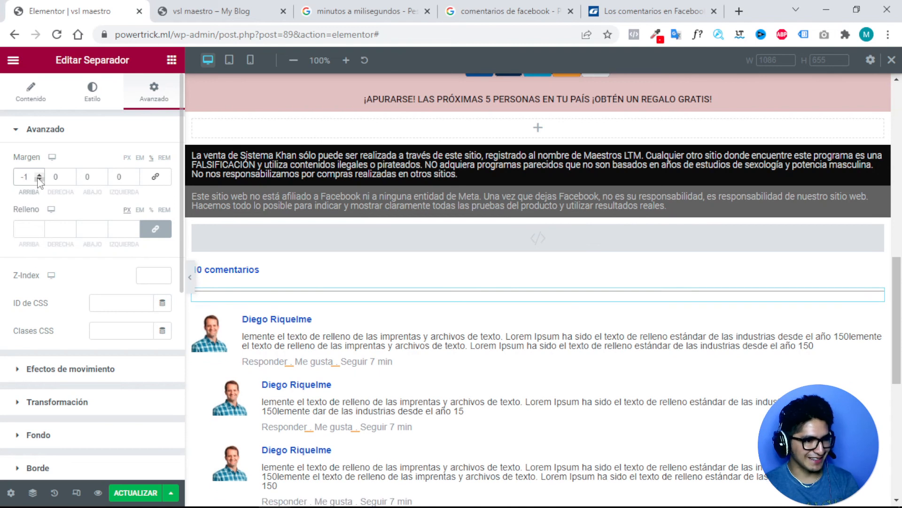
click(39, 180)
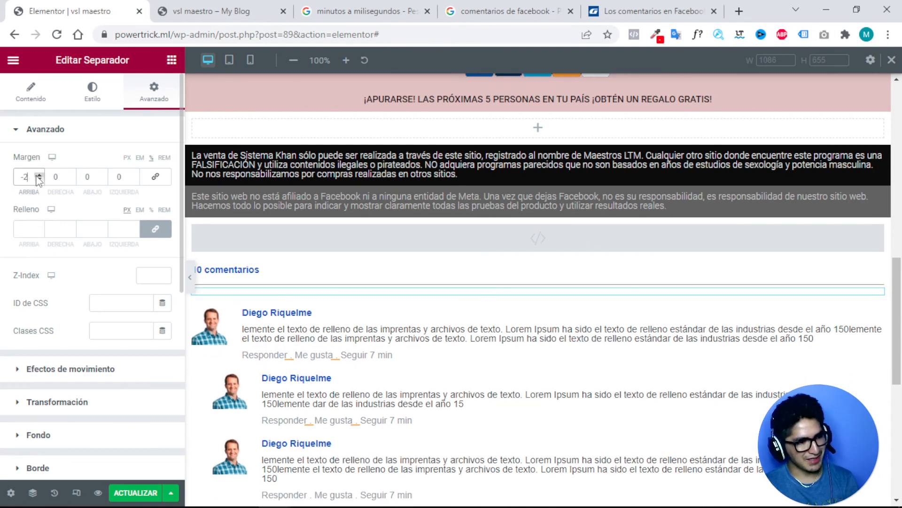
click(39, 179)
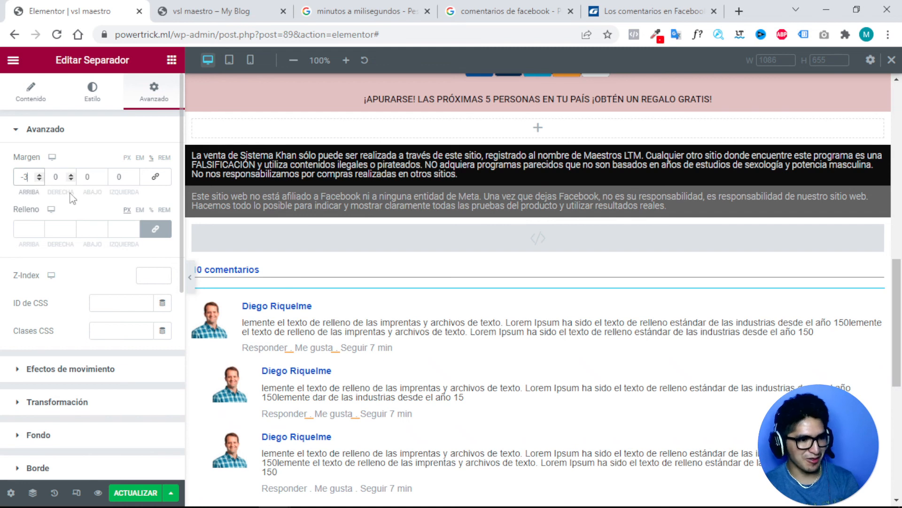
click(40, 180)
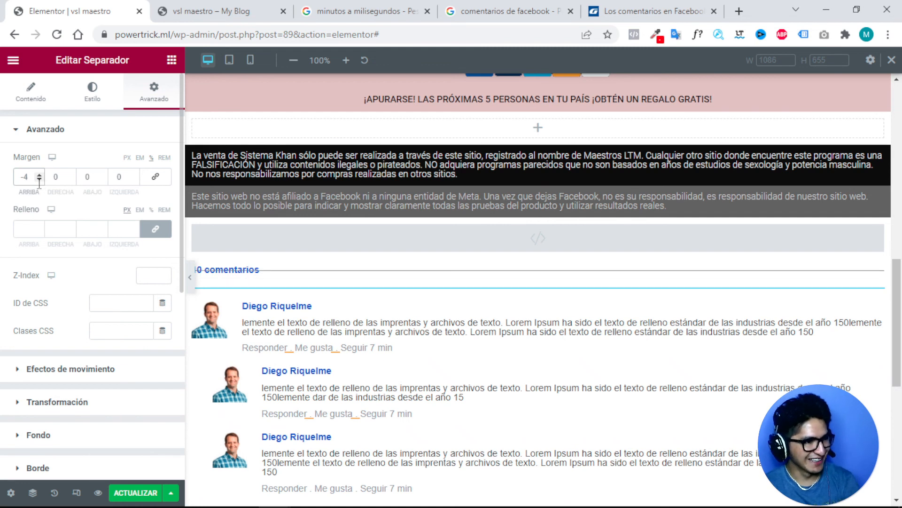
click(39, 176)
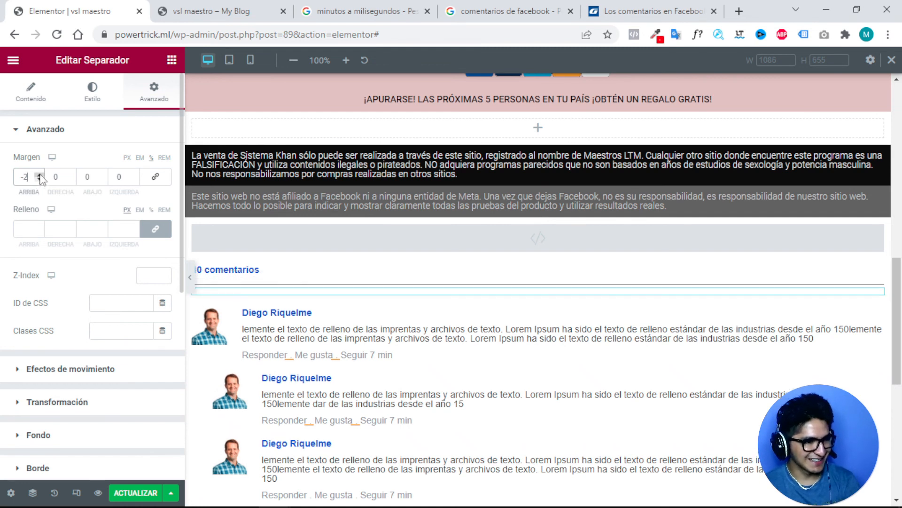
click(40, 176)
click(132, 494)
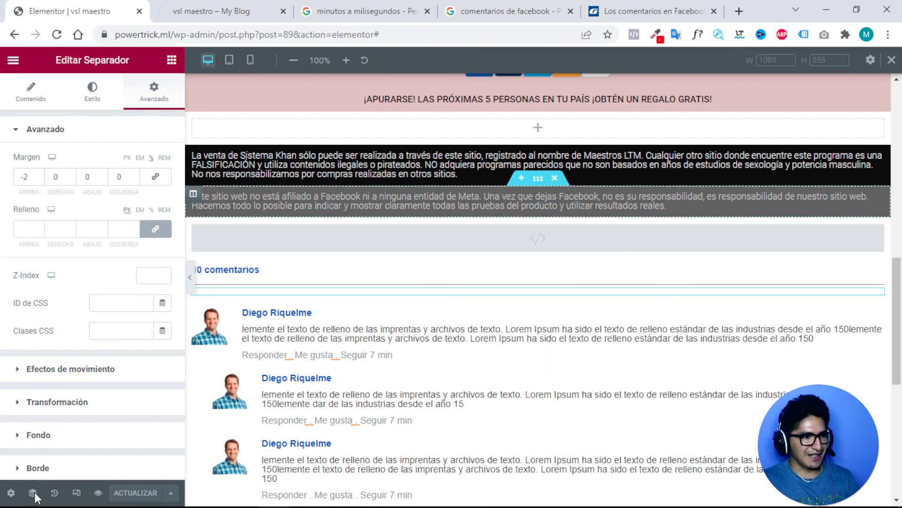
click(98, 493)
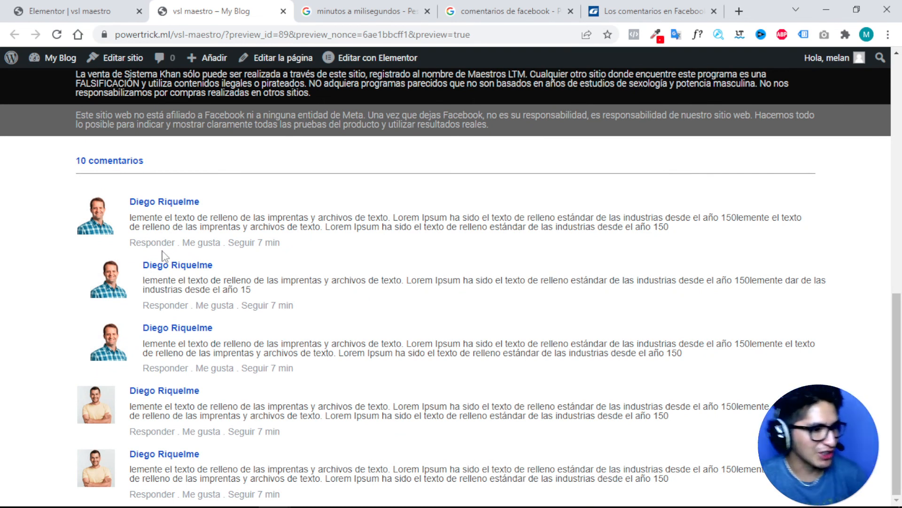
click(78, 9)
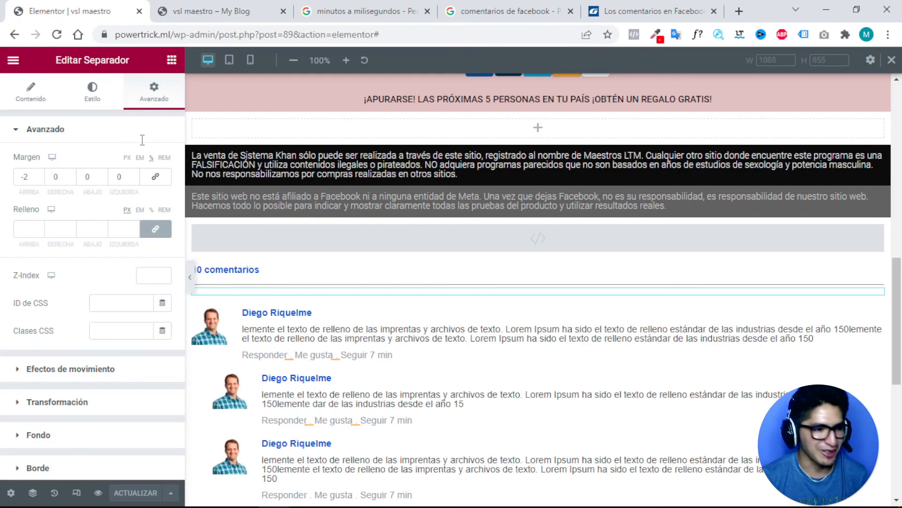
scroll(305, 339, down, 1)
Replace the second comment's commenter name heading with a new name.
click(312, 310)
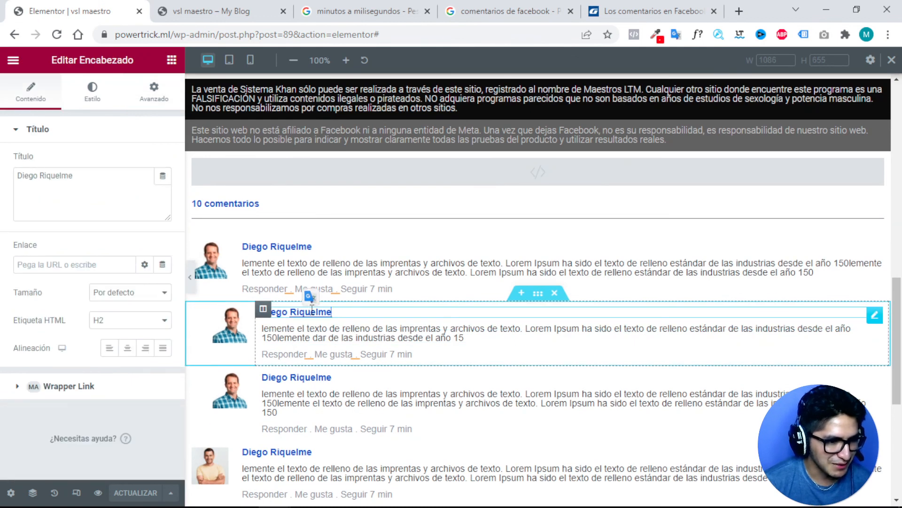
double_click(312, 311)
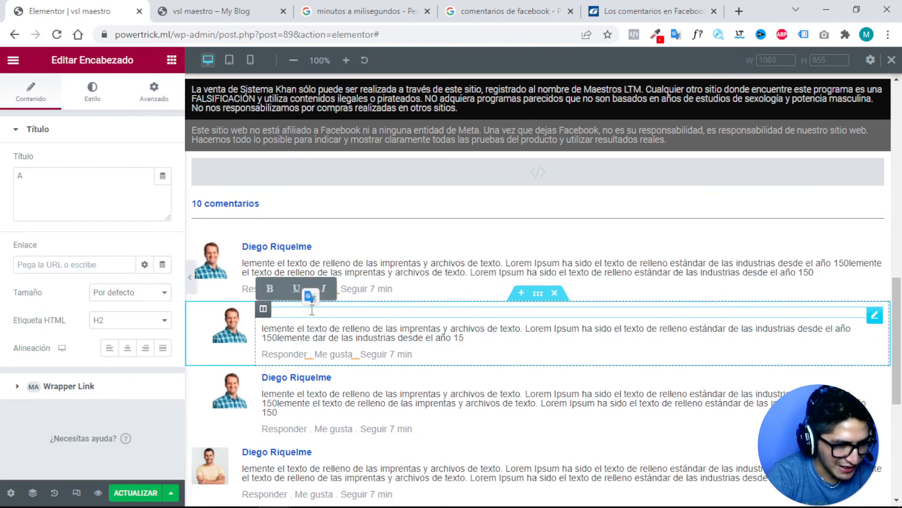
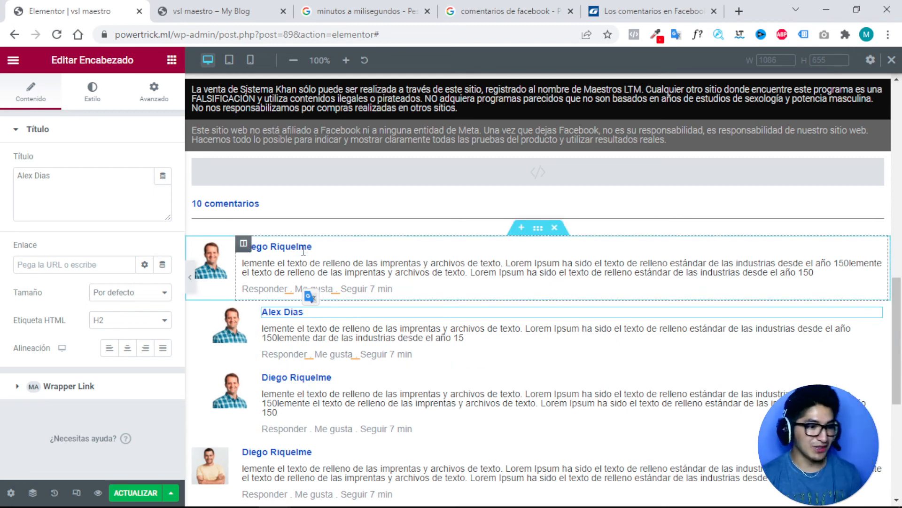
Replace the comment's opening word with the reply 'que buena opion' plus the first commenter's name.
click(463, 337)
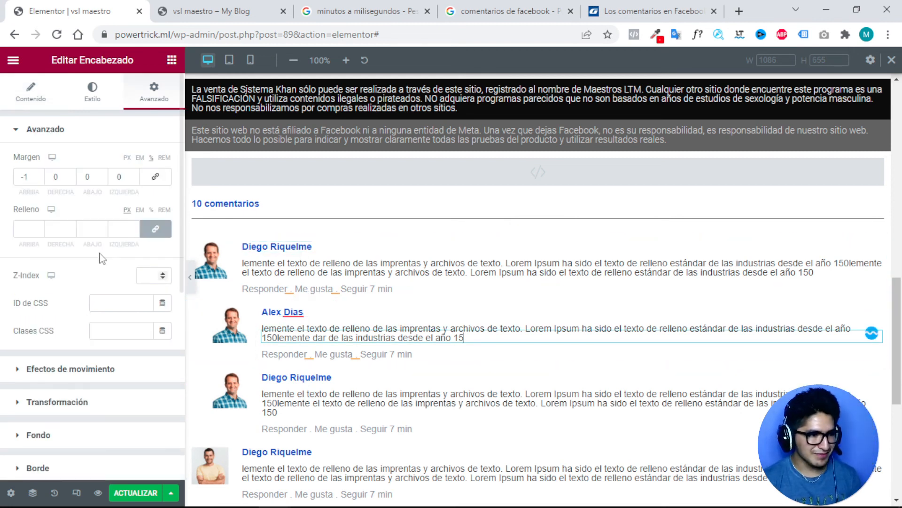
click(287, 338)
click(452, 333)
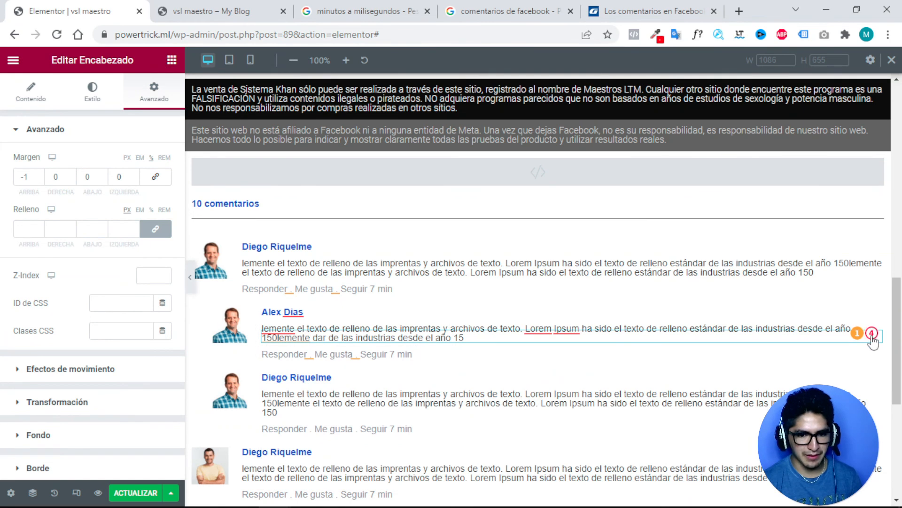
click(33, 96)
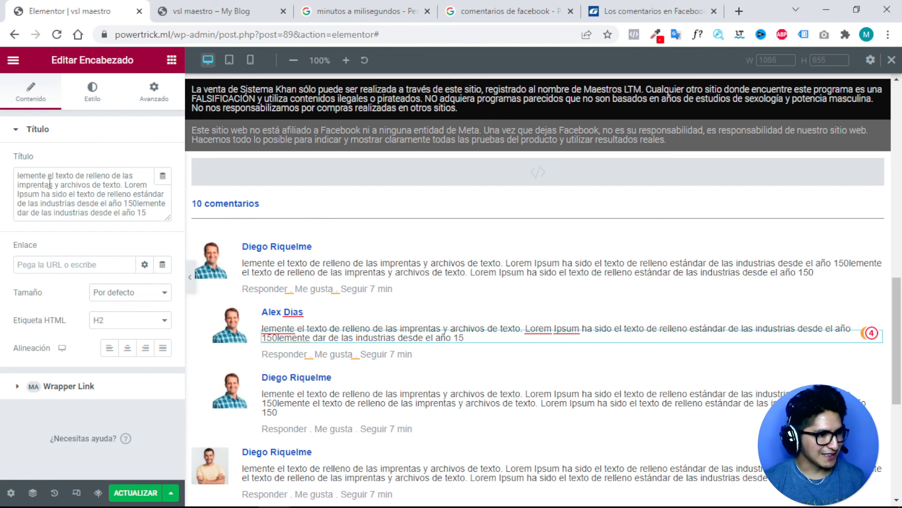
drag(47, 176, 2, 179)
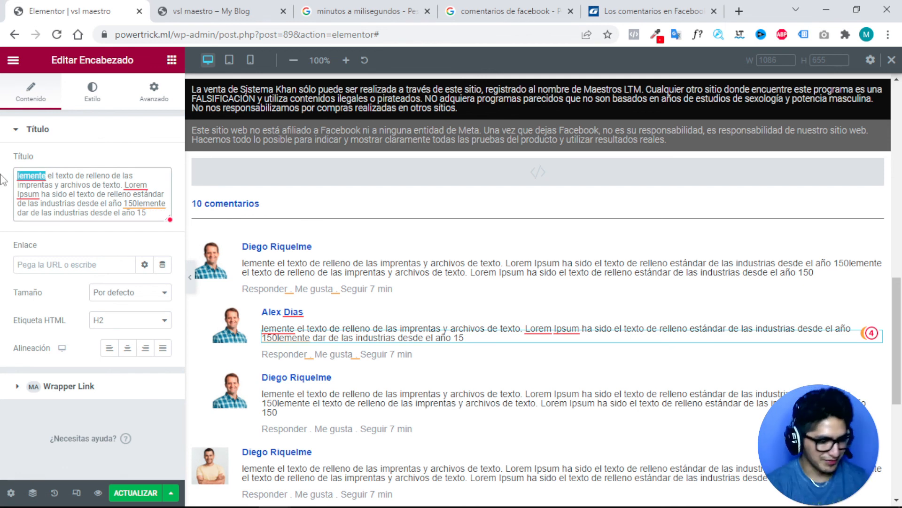
text(que o)
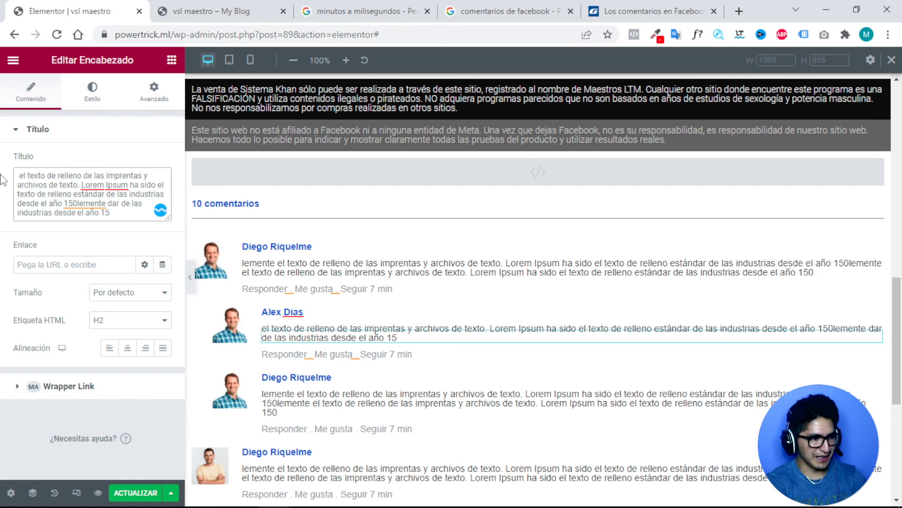
key(BackSpace)
text(buena opi)
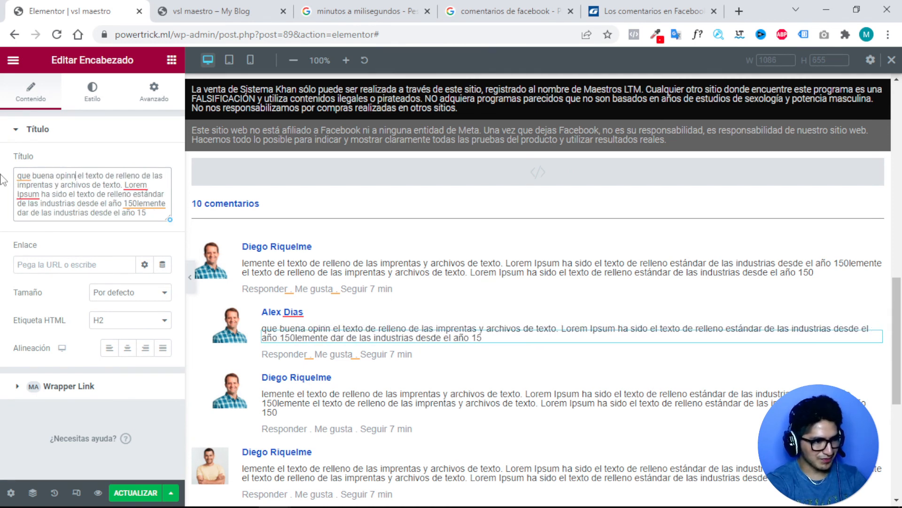
text(n)
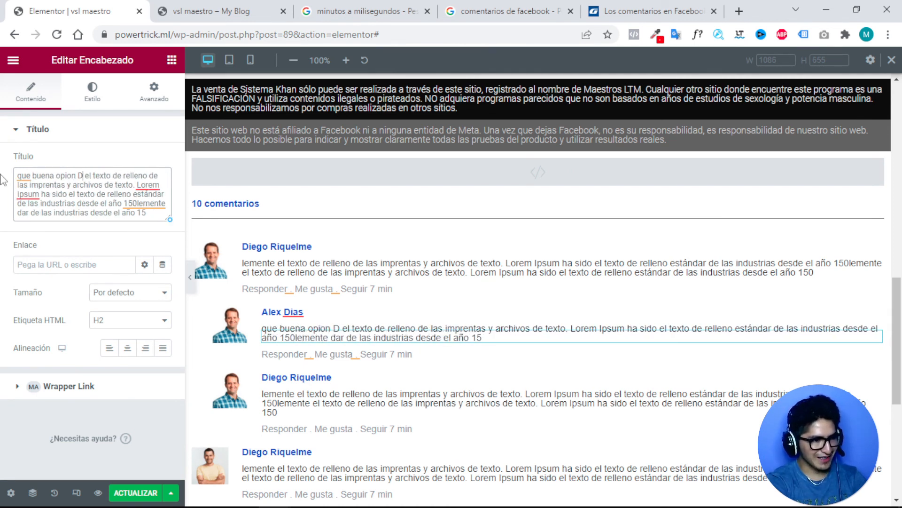
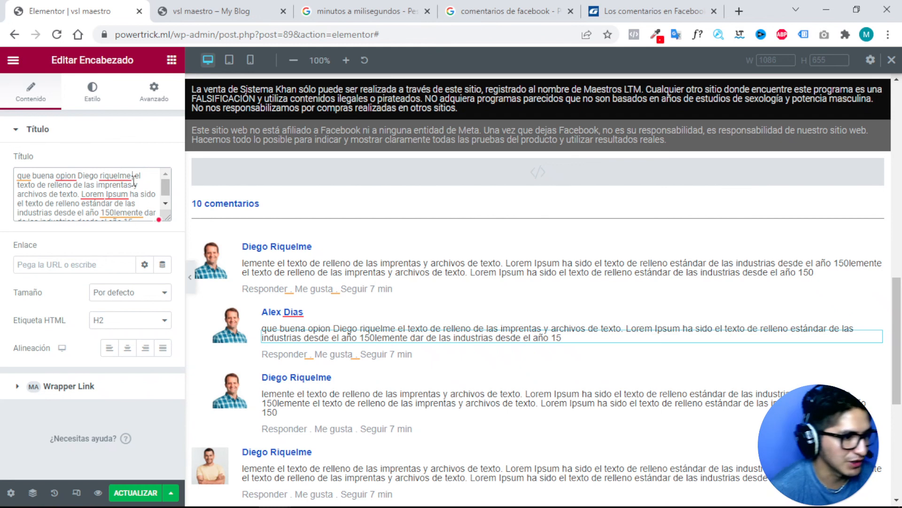
Break the line after the mentioned name and insert span tags with a style attribute around it.
key(Return)
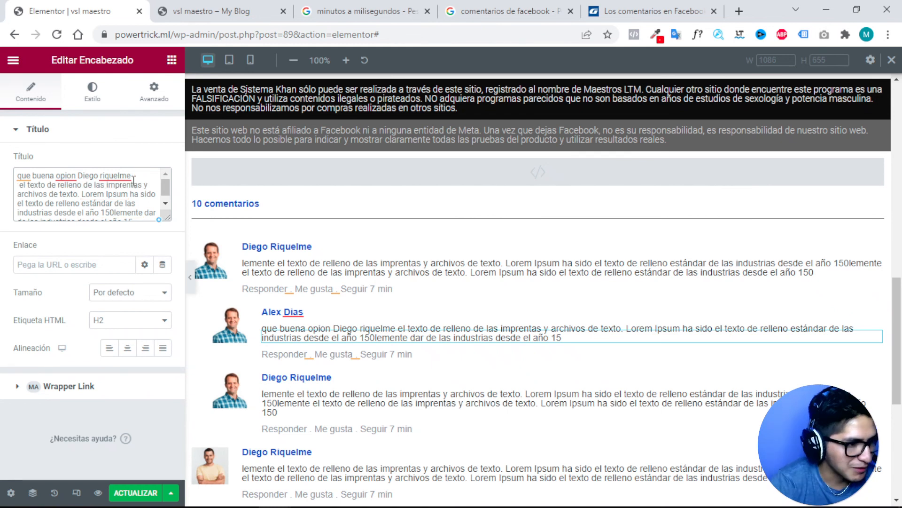
click(79, 174)
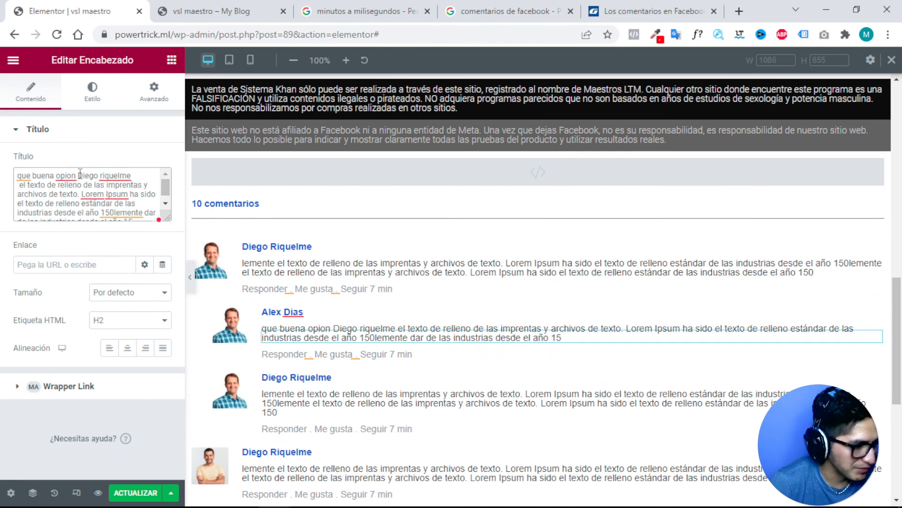
text(<)
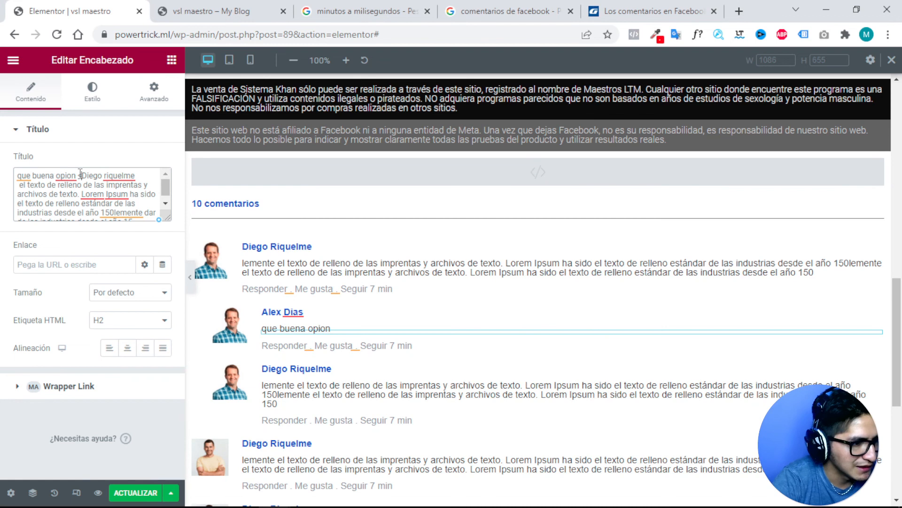
text(span><)
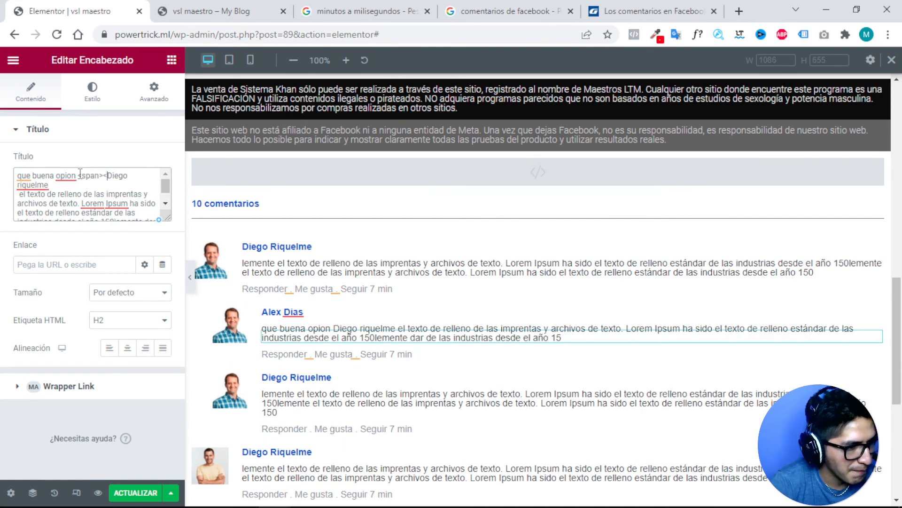
key(BackSpace)
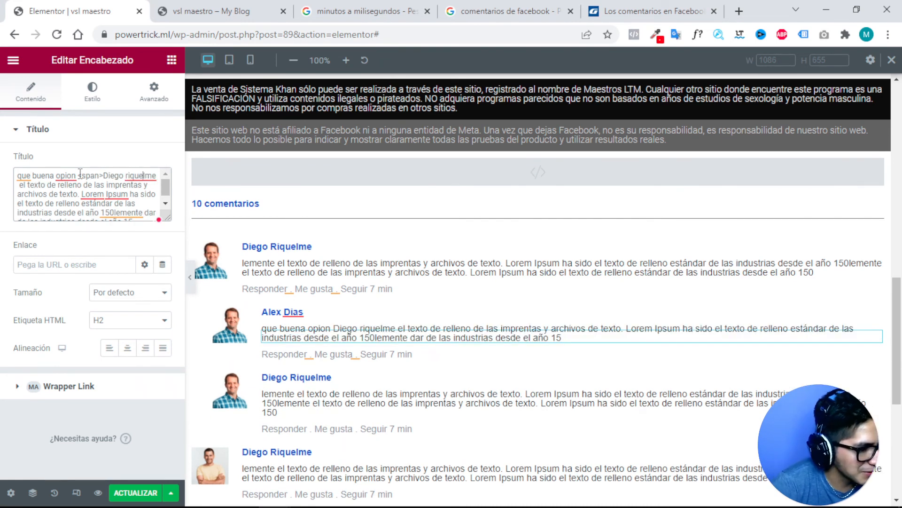
text(</s)
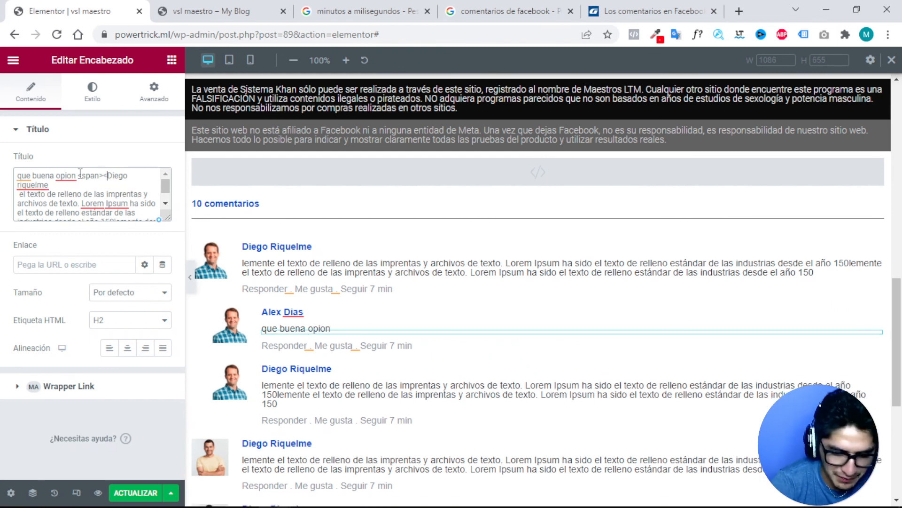
text(pan>)
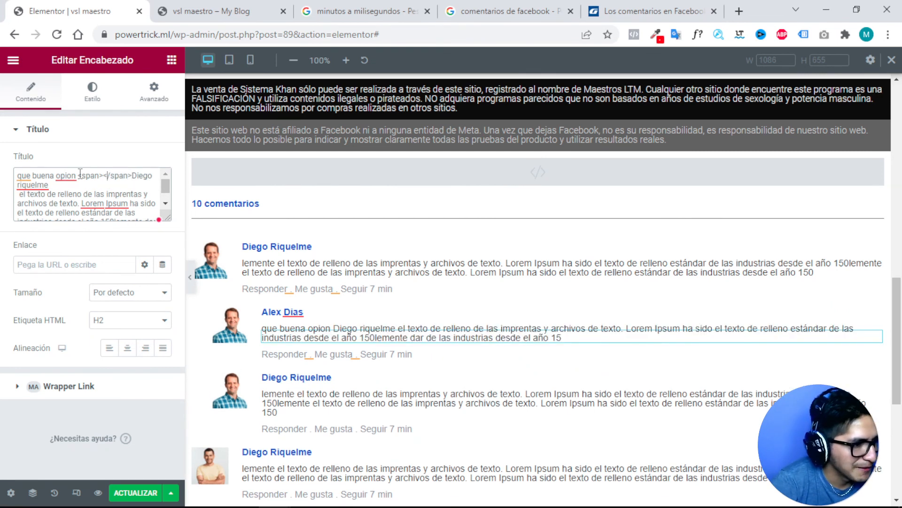
text( stule=)
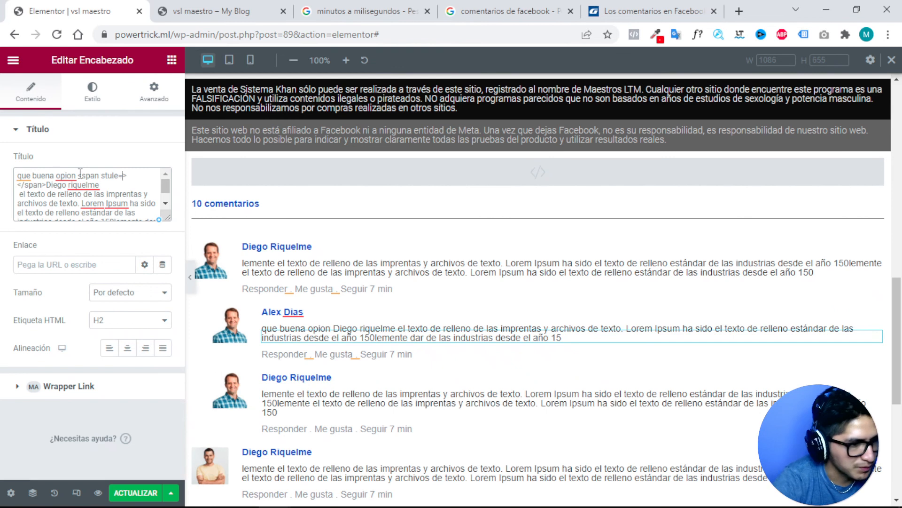
text("#)
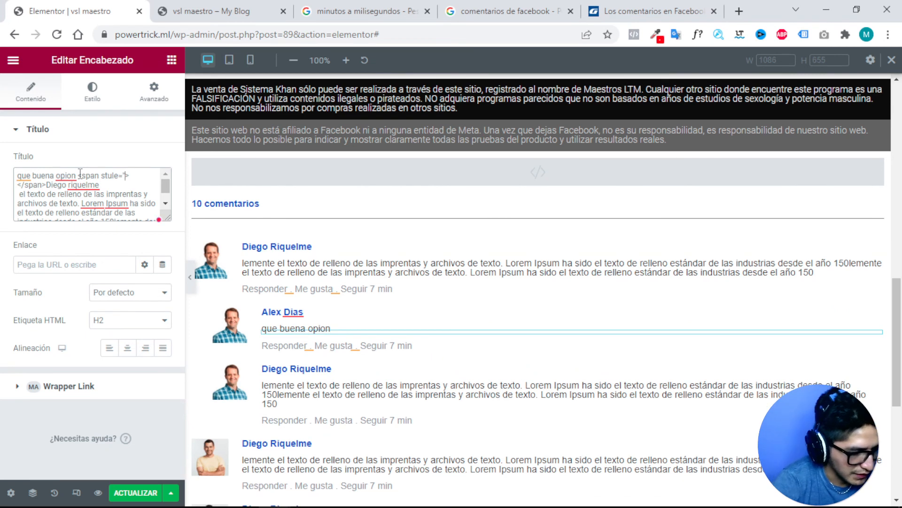
text(")
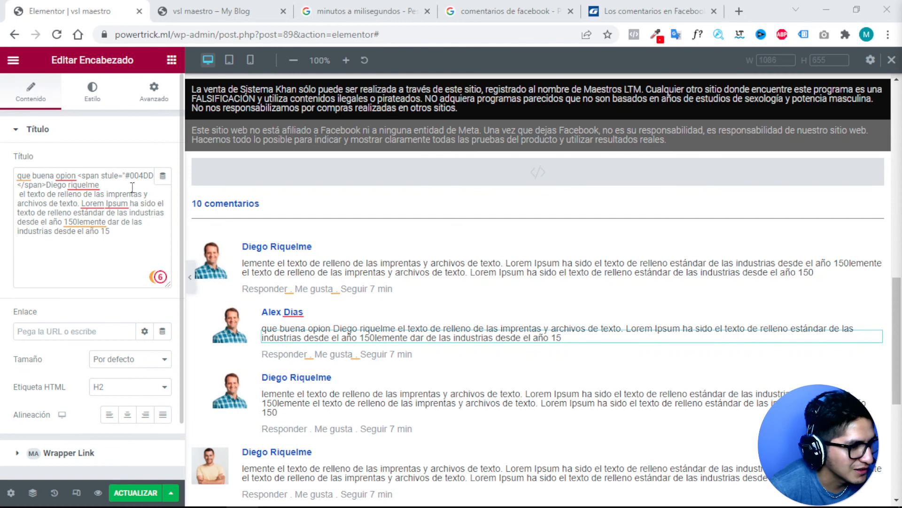
Fix the attribute to style="color:#004DD5" and move the name inside the span.
drag(160, 175, 125, 176)
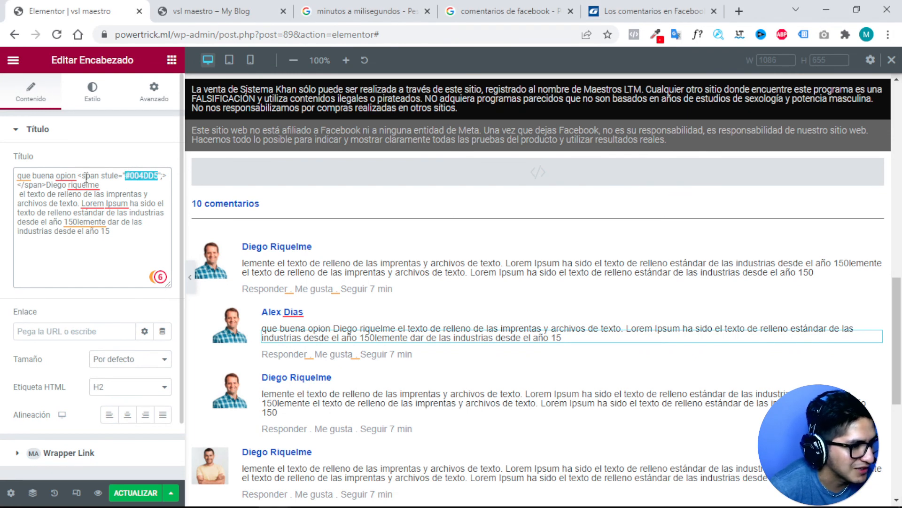
click(113, 174)
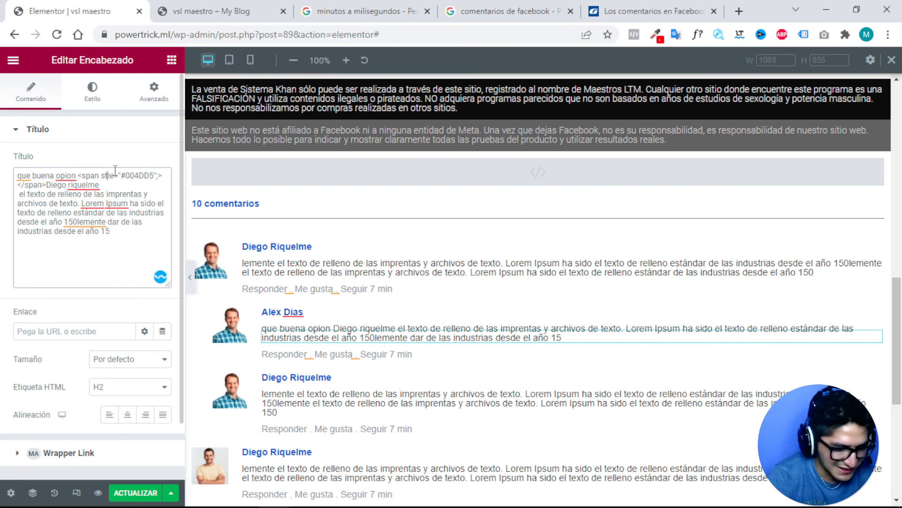
key(BackSpace)
text(y)
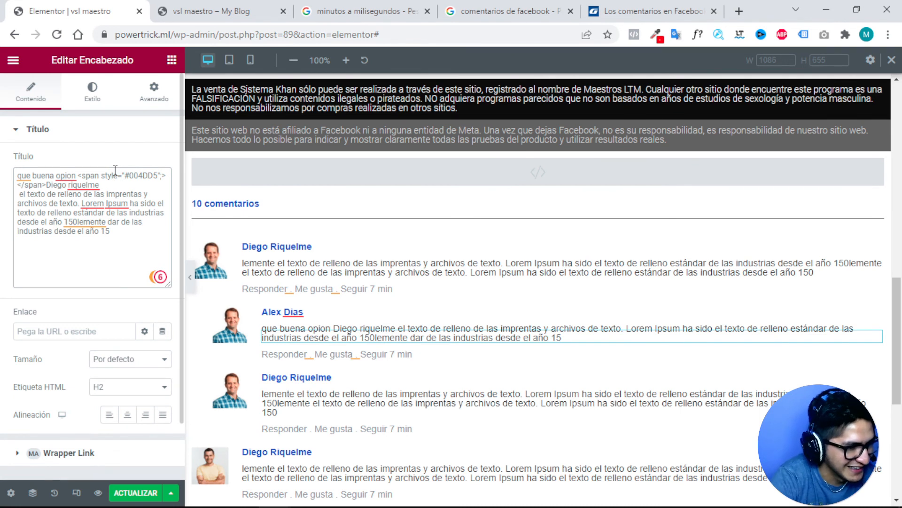
key(Right)
key(Right)
key(Right)
key(Right)
text(color)
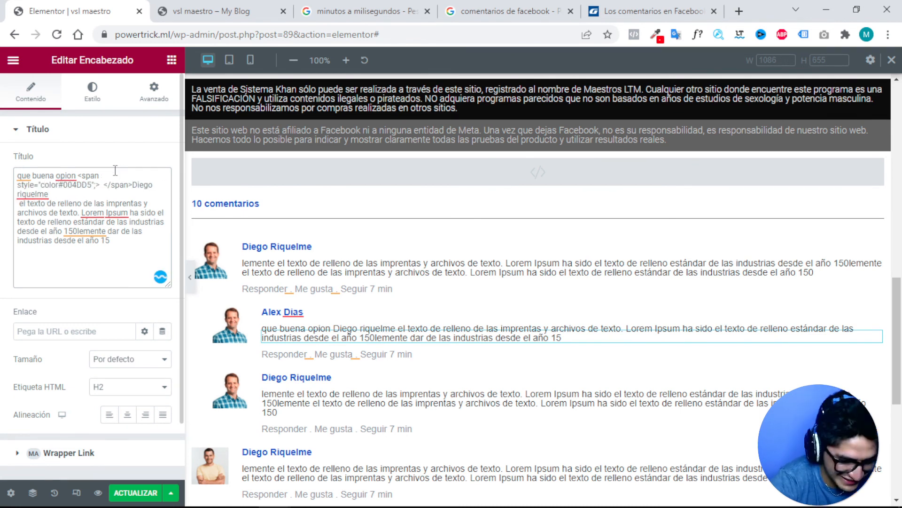
text(:)
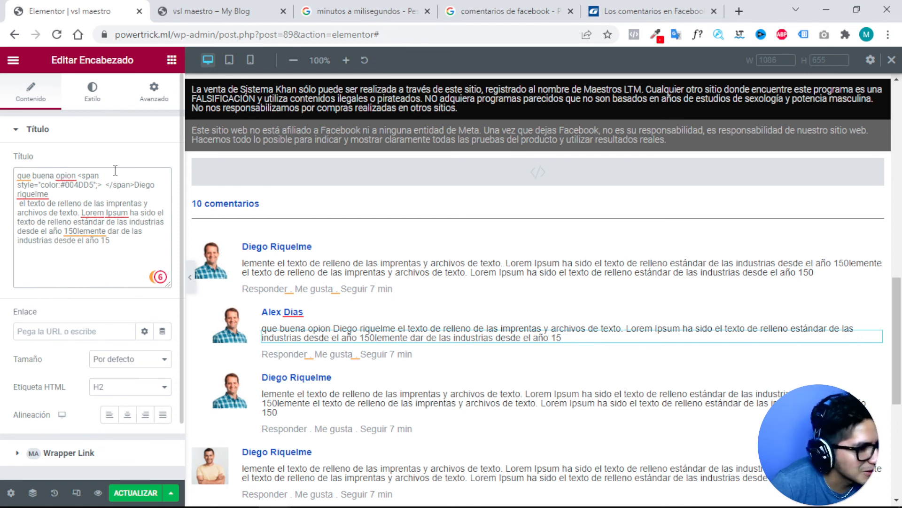
text(d)
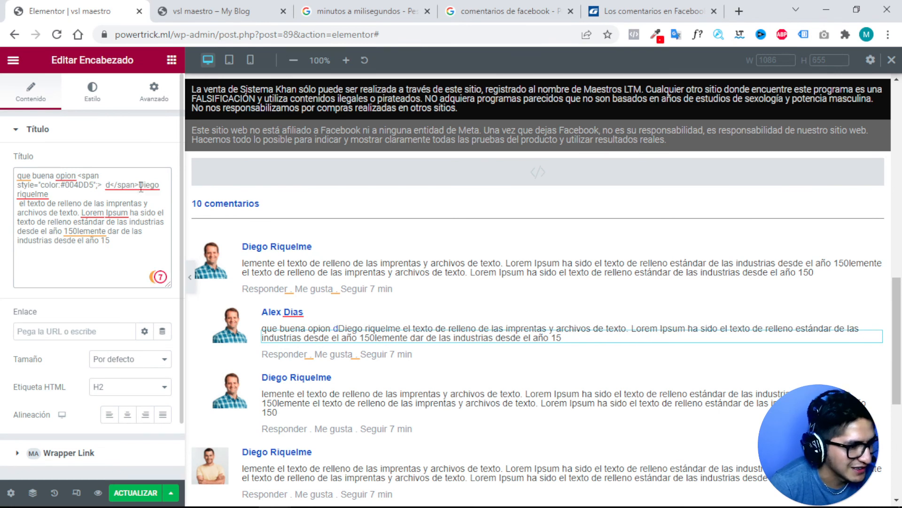
drag(140, 186, 121, 195)
key(ctrl+c)
key(BackSpace)
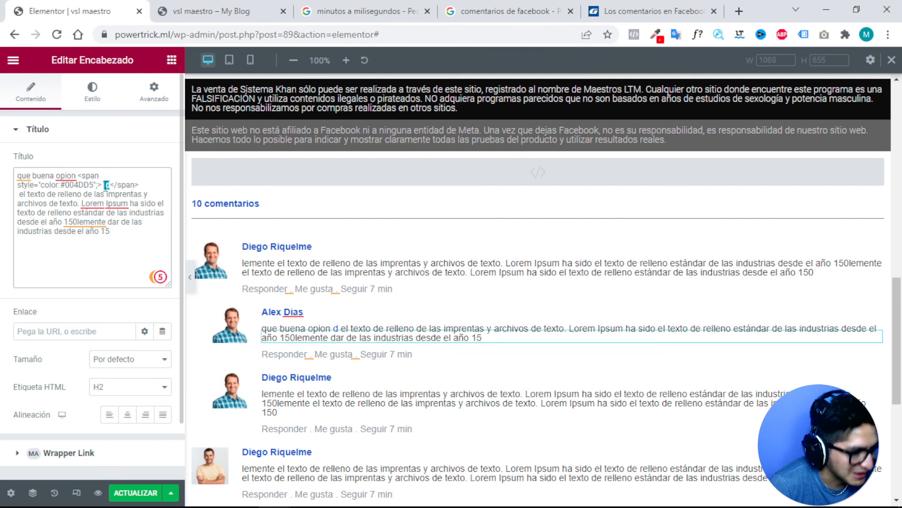
key(ctrl+v)
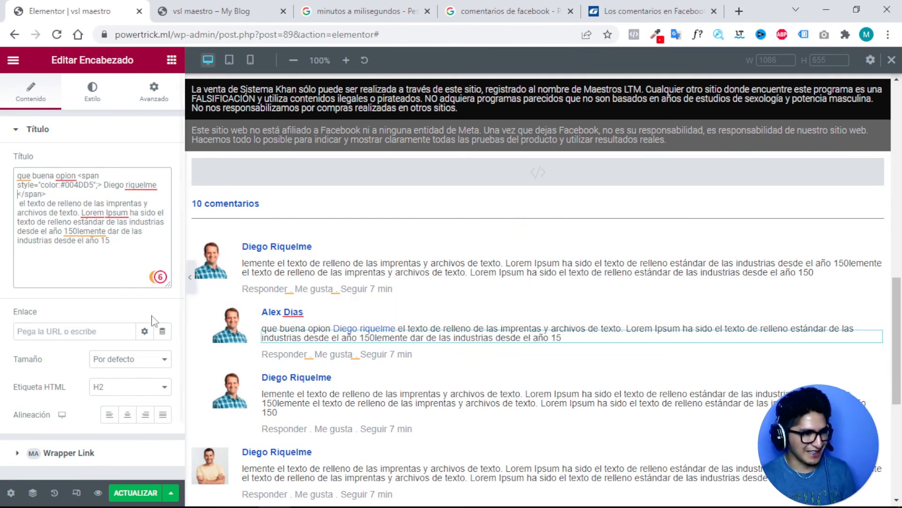
drag(53, 193, 74, 177)
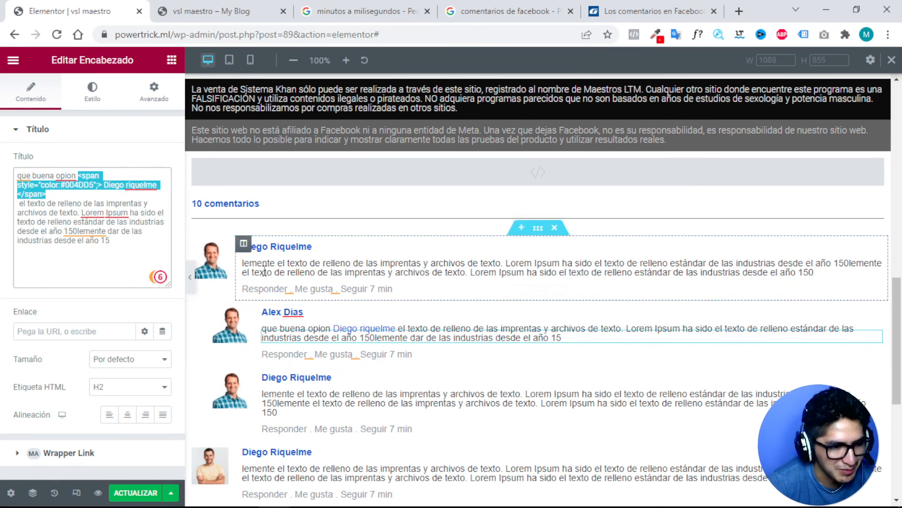
Copy the coloured name span and paste it over the third comment's opening words.
click(63, 190)
drag(56, 195, 77, 176)
key(ctrl+c)
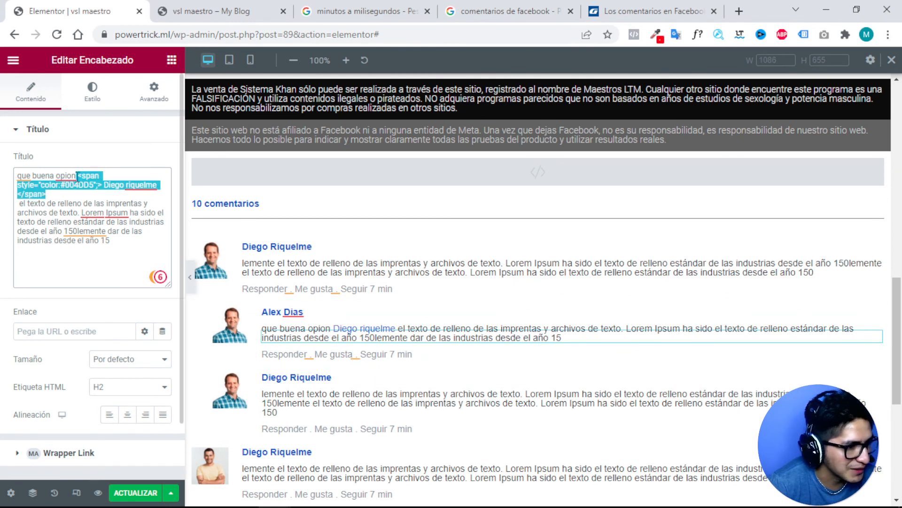
right_click(80, 175)
click(116, 227)
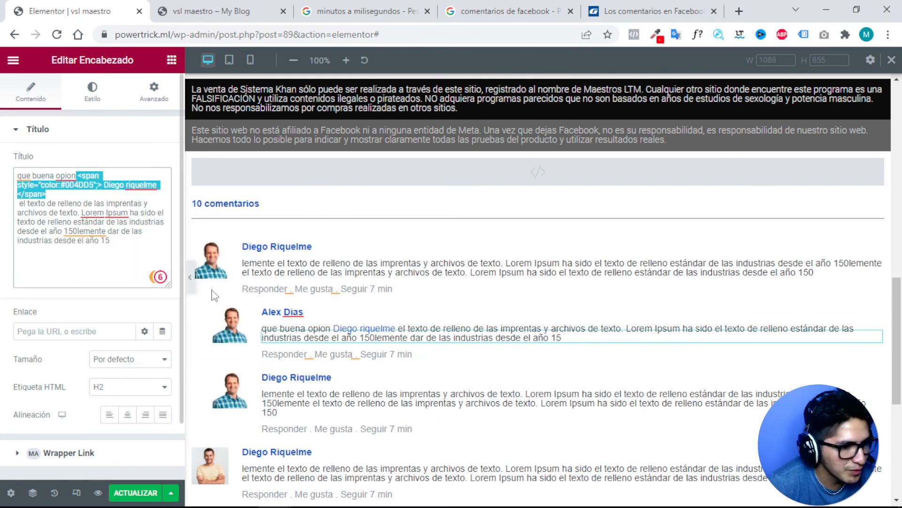
click(303, 398)
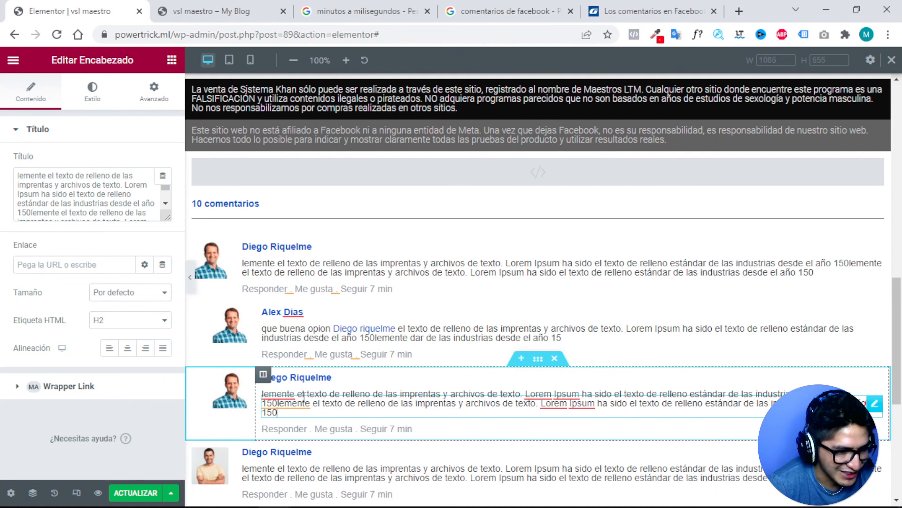
drag(48, 176, 3, 177)
click(74, 175)
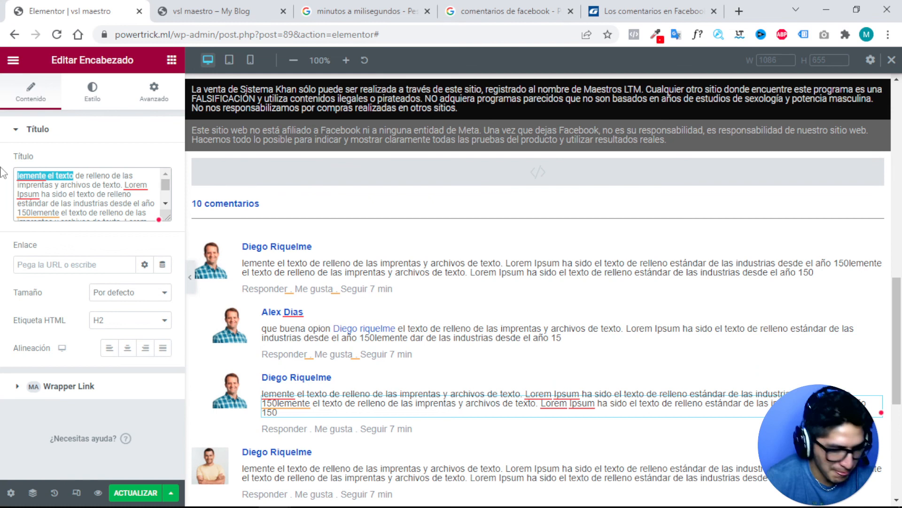
key(ctrl+v)
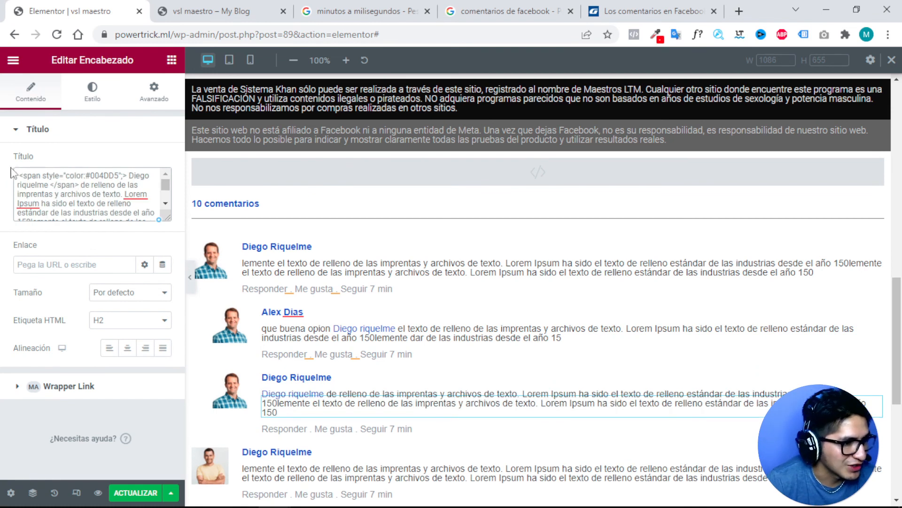
Change the name inside the pasted span to the earlier reply author's name and save with ACTUALIZAR.
drag(49, 184, 125, 175)
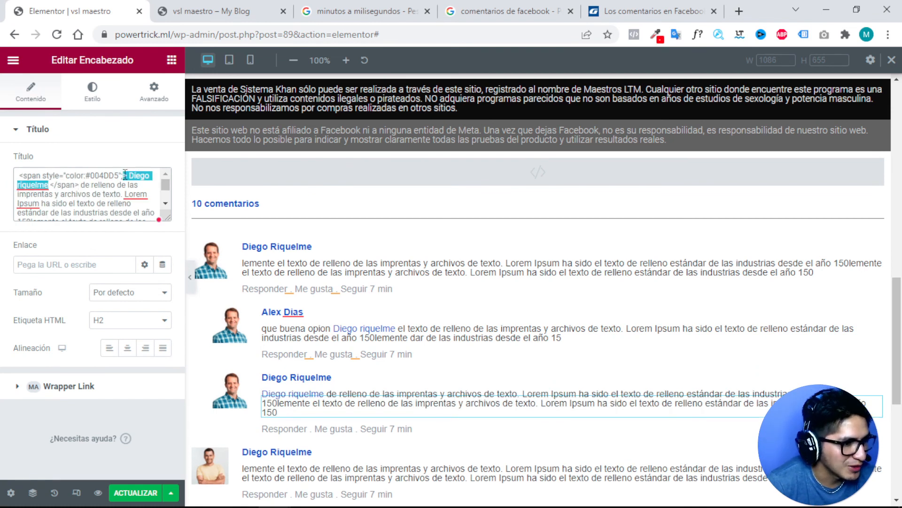
key(BackSpace)
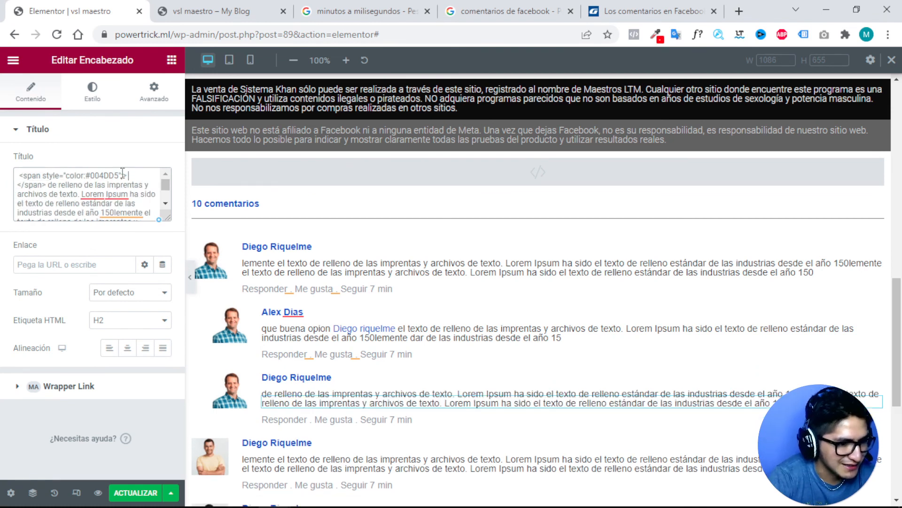
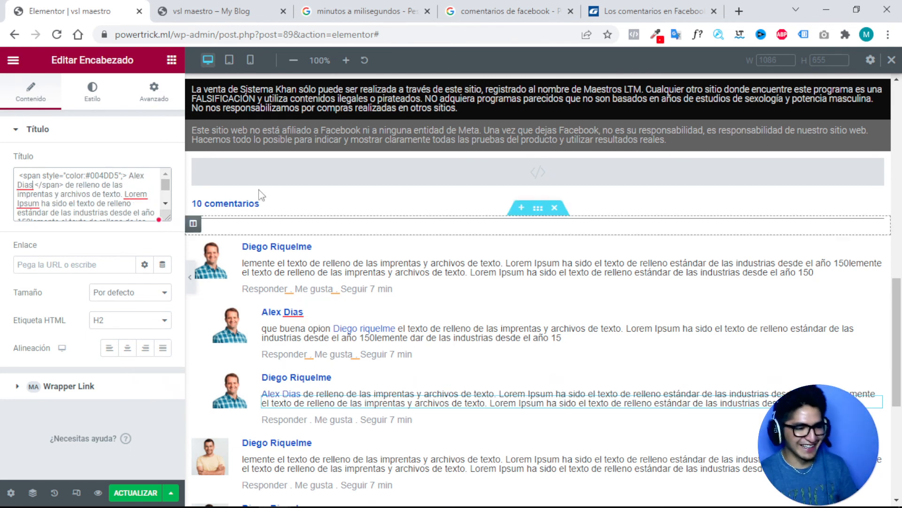
click(134, 500)
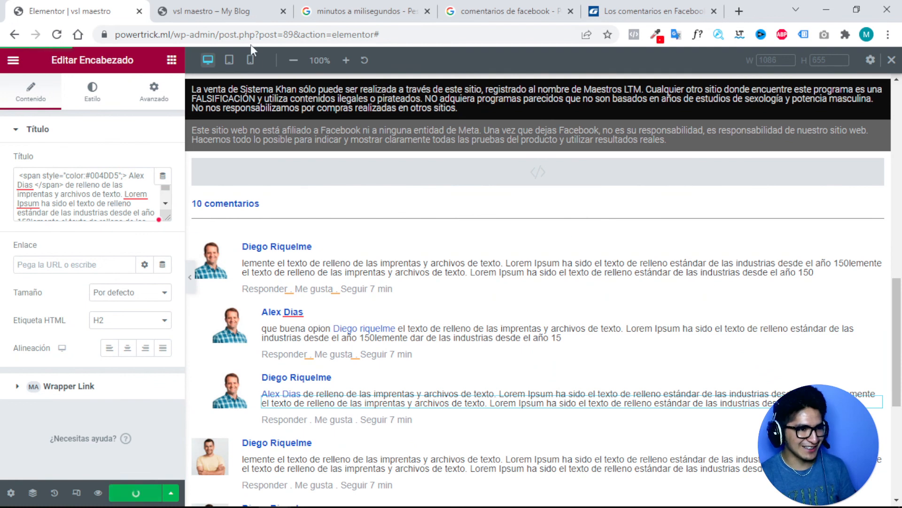
Reload the page preview and check the blue name mentions in both reply comments.
click(207, 8)
key(F5)
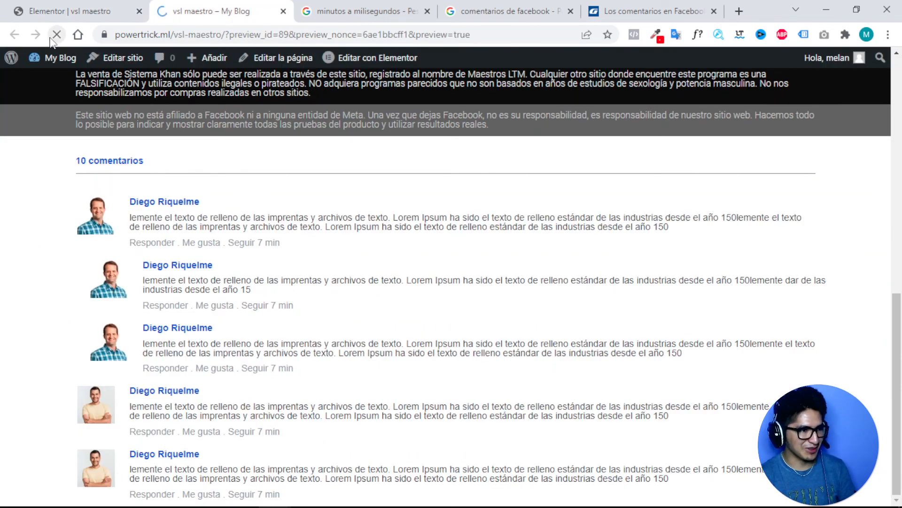
scroll(418, 192, down, 3)
scroll(419, 193, down, 7)
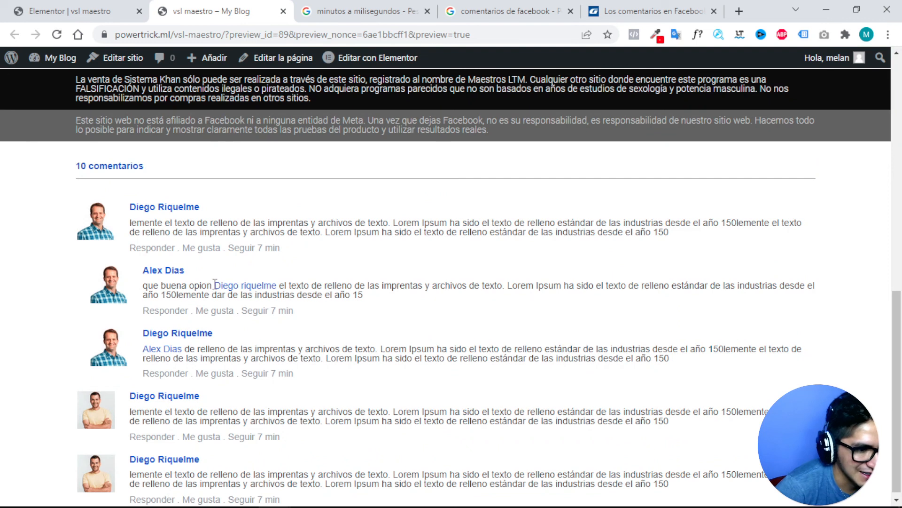
drag(215, 283, 279, 288)
click(225, 355)
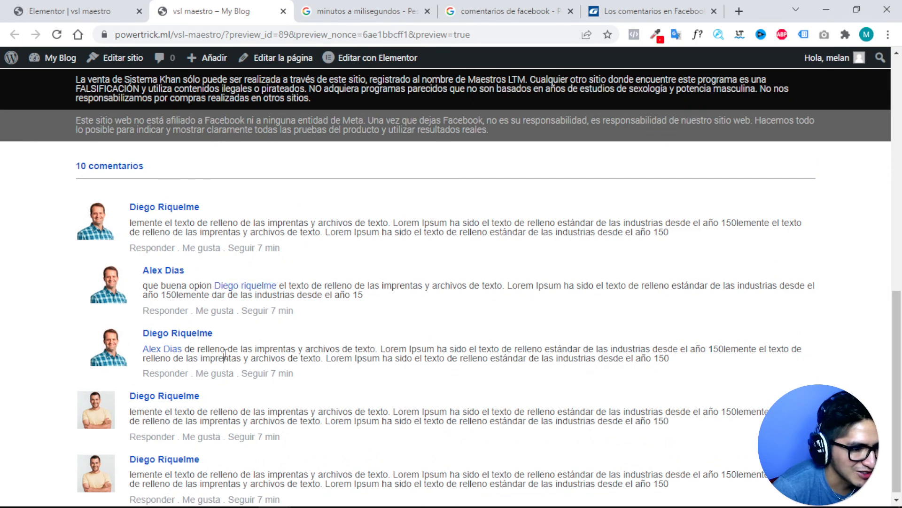
drag(182, 349, 150, 349)
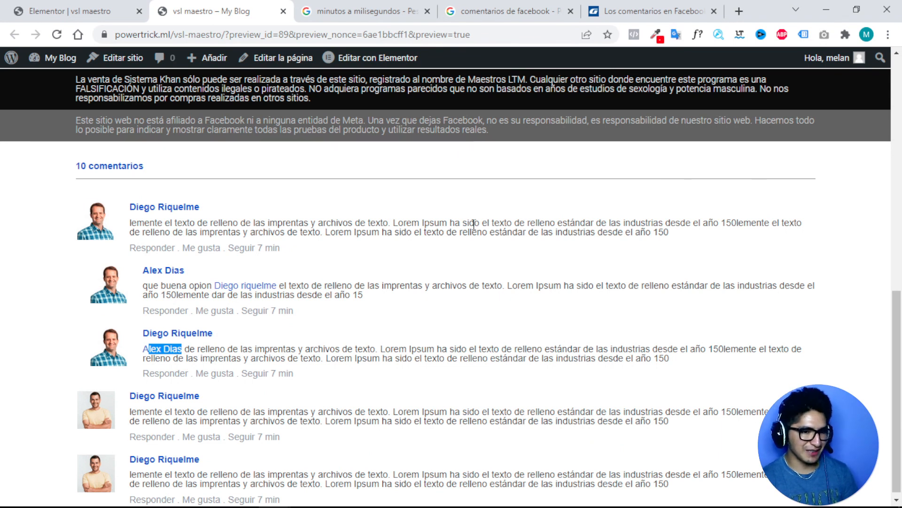
click(666, 228)
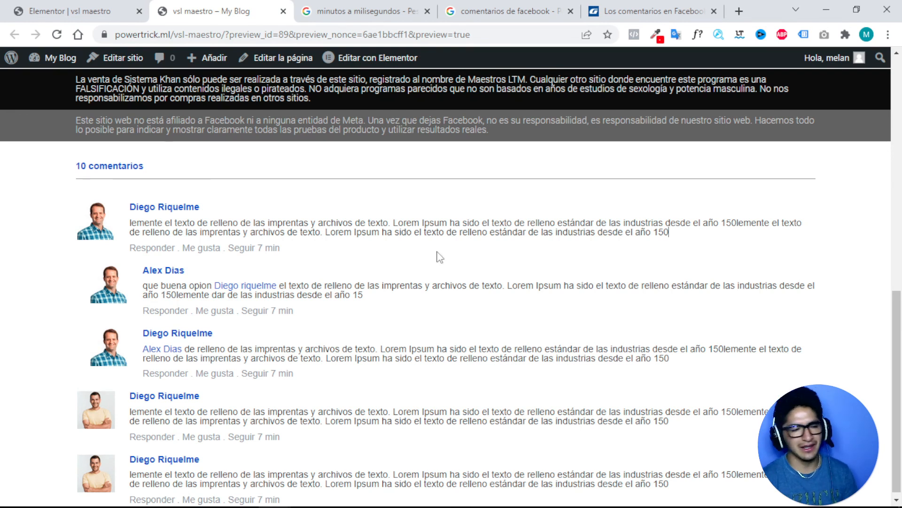
scroll(308, 264, up, 2)
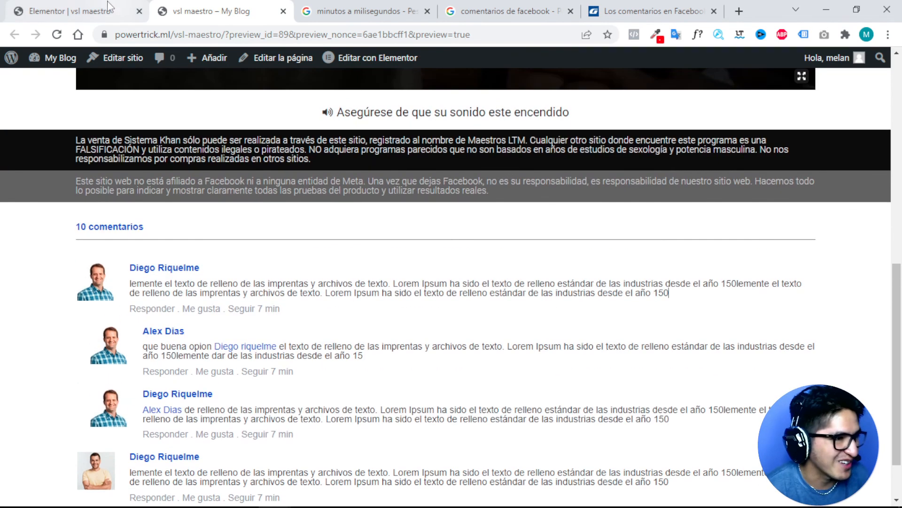
Back in the editor's mobile view, select the main headline and show its style settings.
click(102, 7)
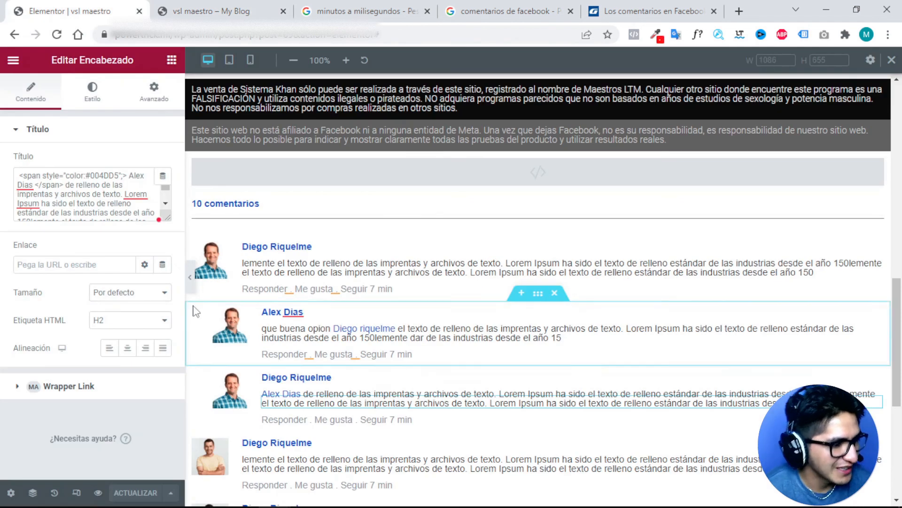
click(250, 60)
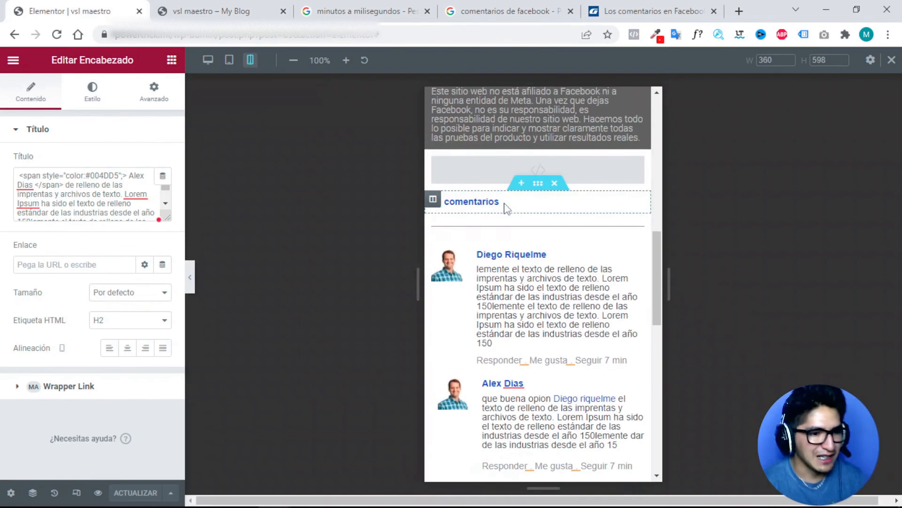
scroll(507, 204, down, 6)
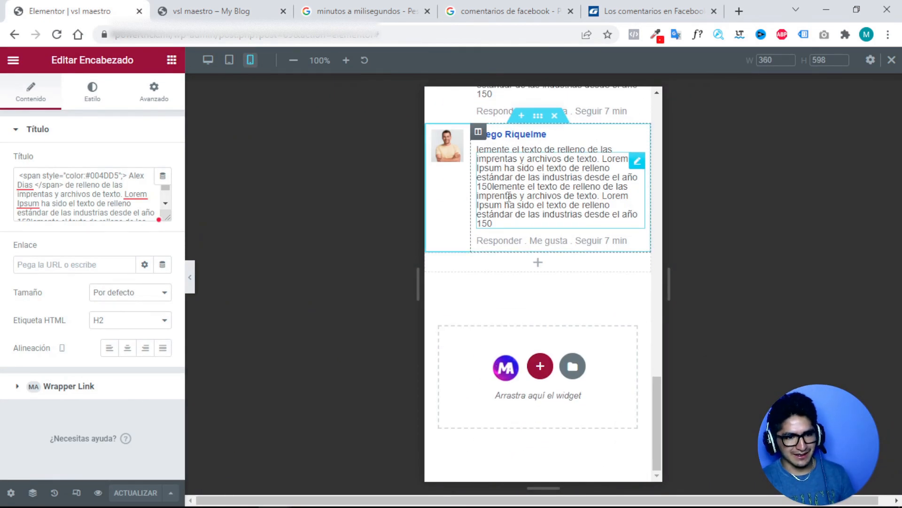
scroll(509, 197, up, 3)
scroll(509, 198, up, 15)
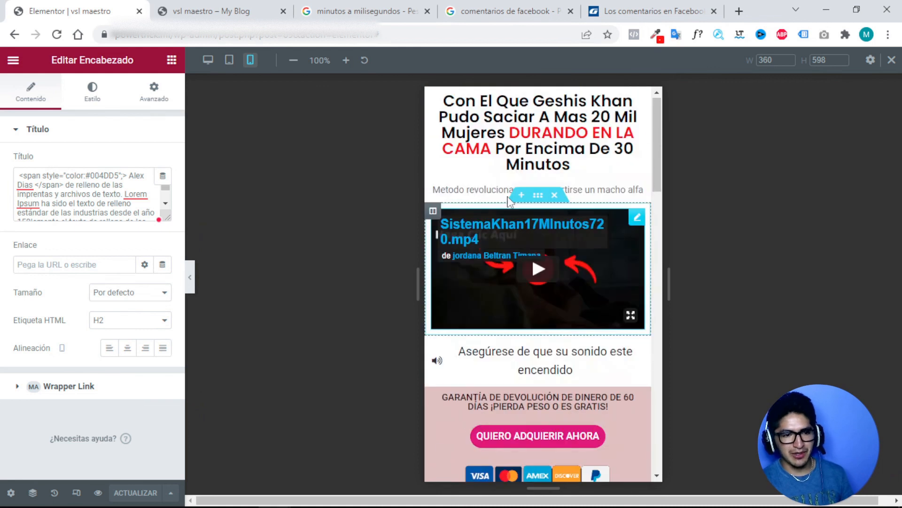
click(569, 165)
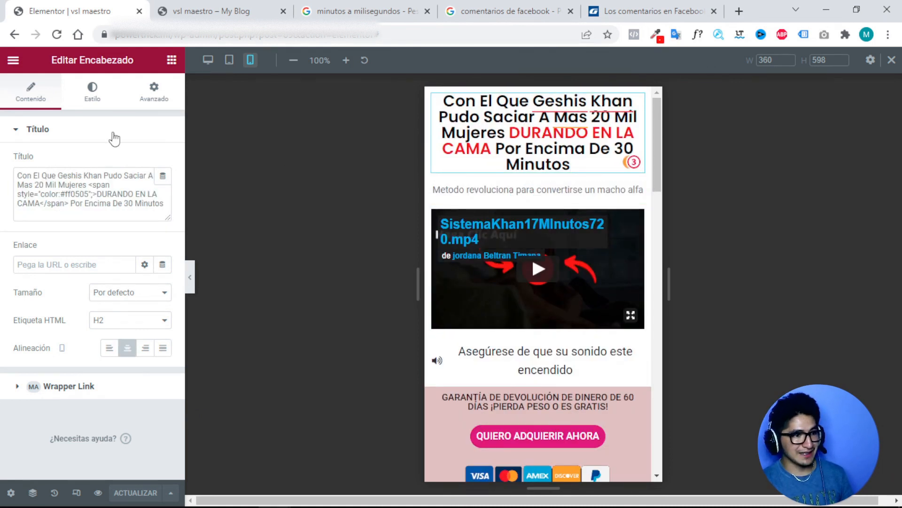
click(93, 97)
Set the mobile headline's font size to 16 px.
click(164, 191)
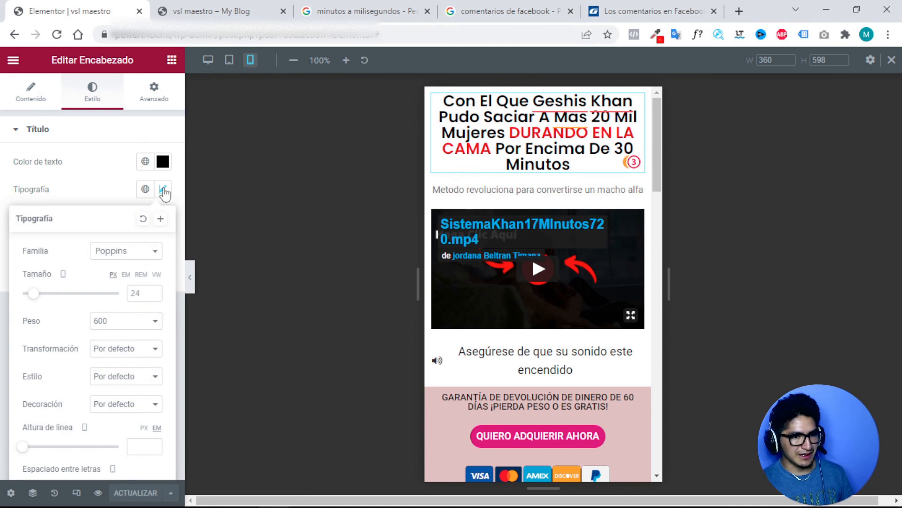
click(152, 298)
text(1)
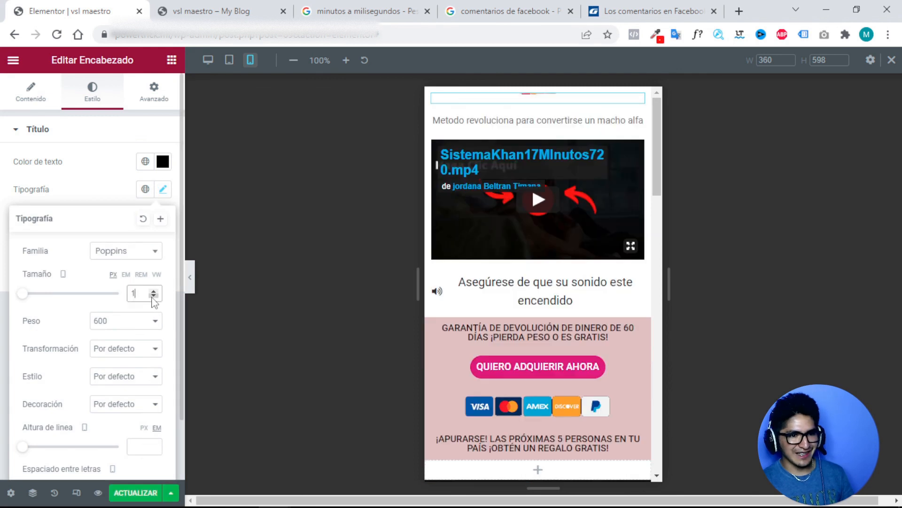
click(153, 292)
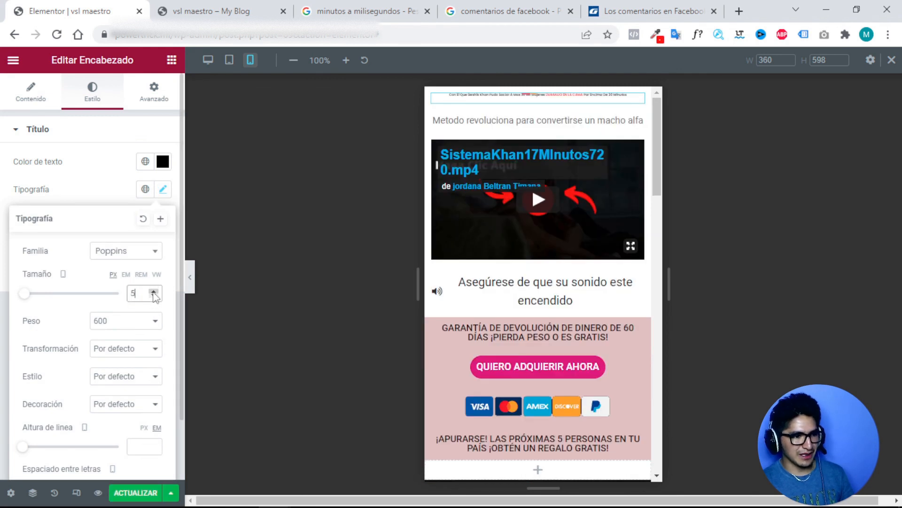
drag(153, 292, 154, 292)
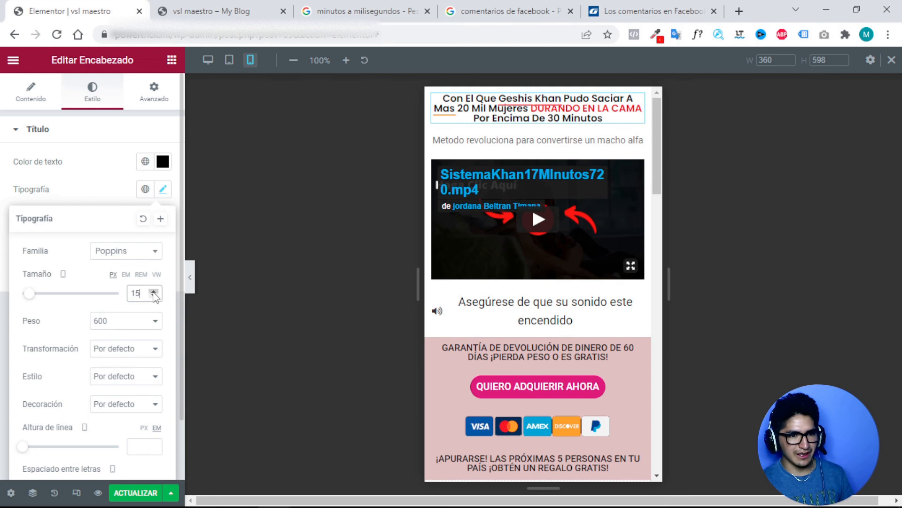
click(154, 291)
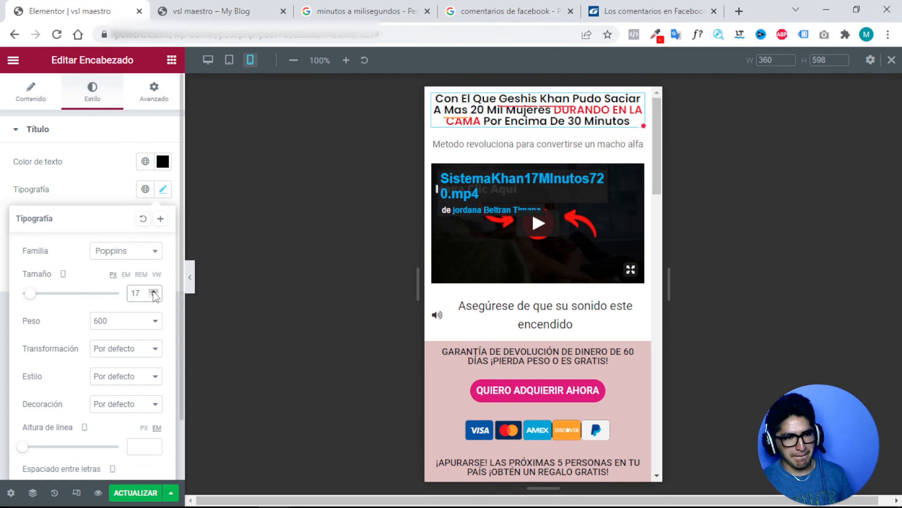
click(154, 296)
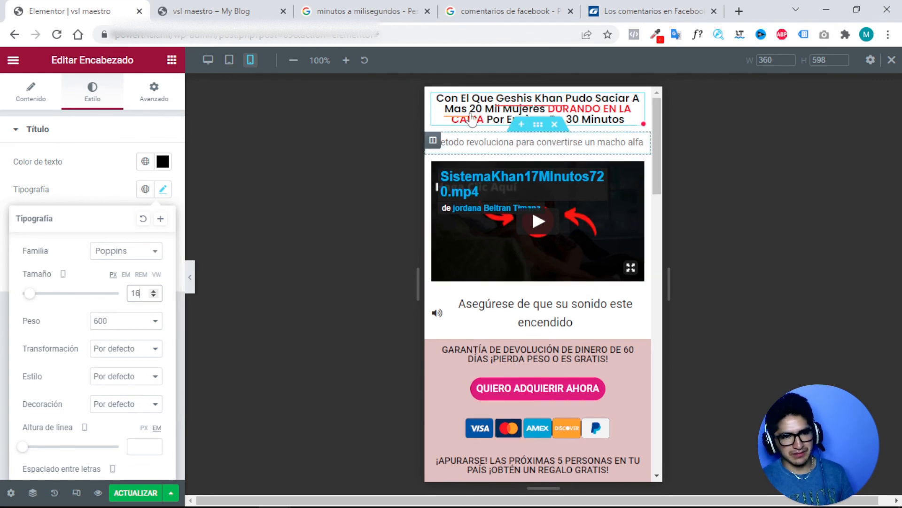
Set the headline's letter spacing to 0 and line height to 1.2.
scroll(140, 395, down, 2)
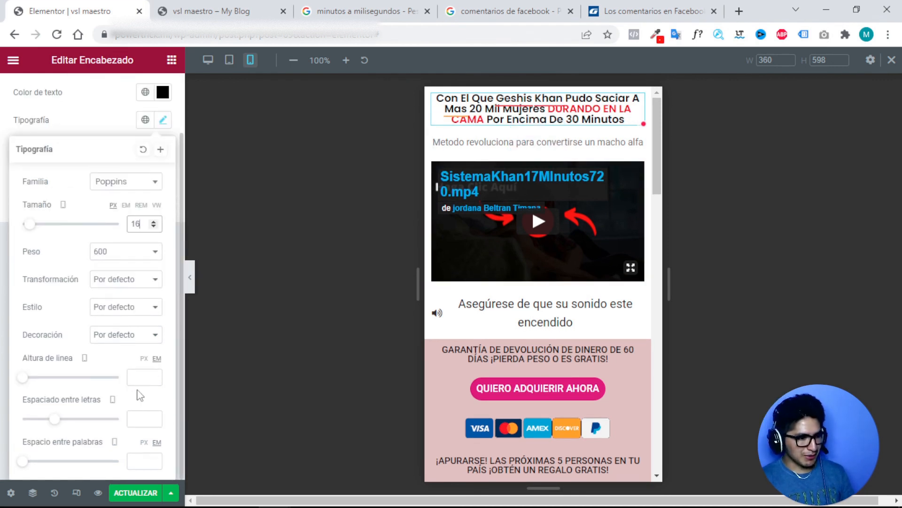
click(153, 417)
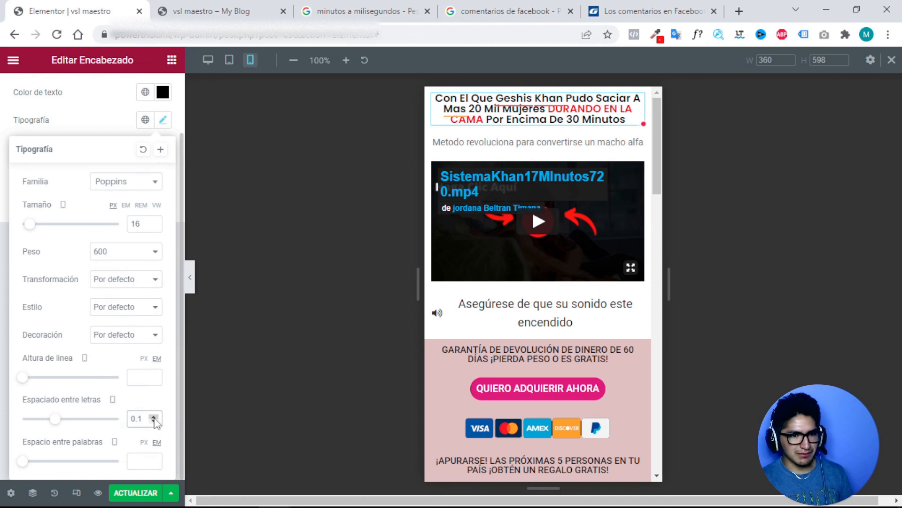
click(154, 421)
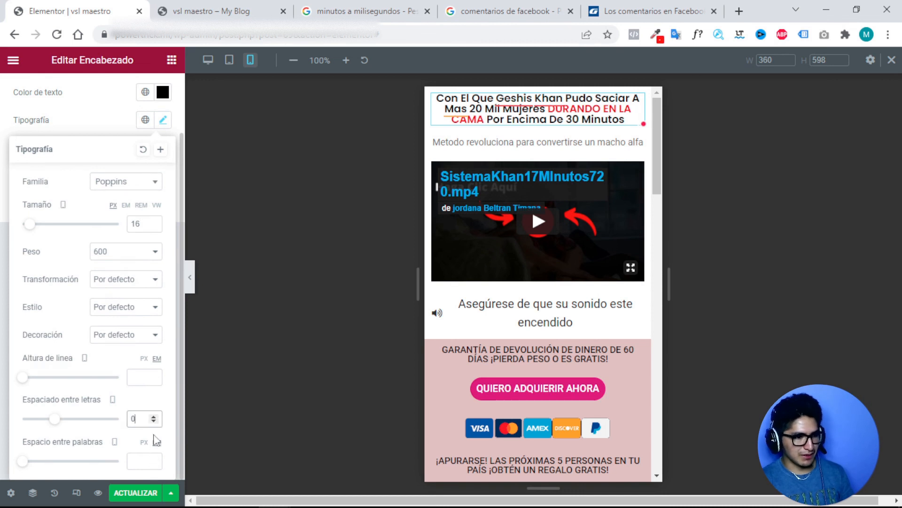
click(153, 375)
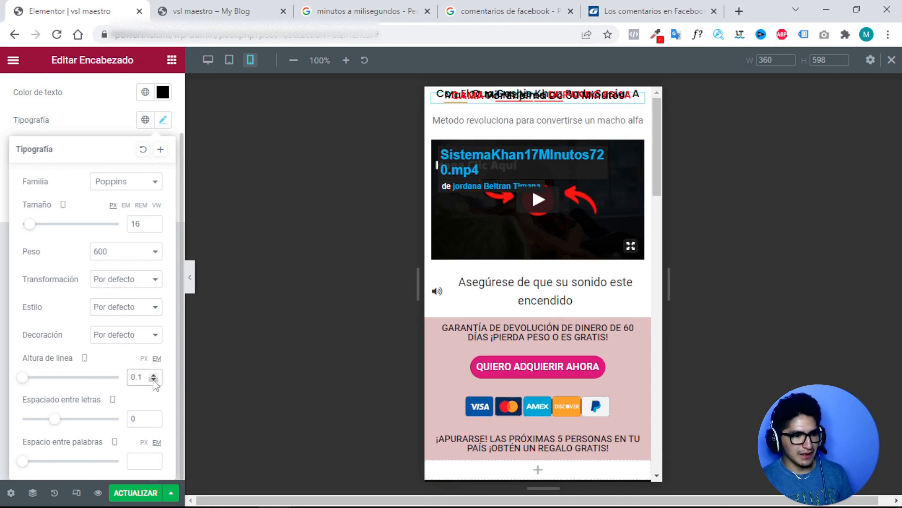
click(154, 375)
click(154, 375)
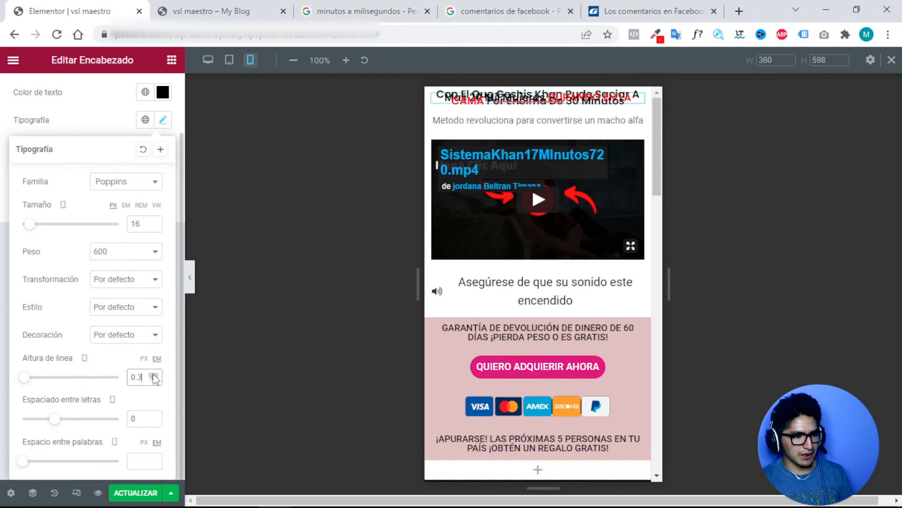
click(154, 376)
click(154, 376)
click(154, 375)
click(154, 376)
click(154, 375)
click(154, 375)
click(154, 375)
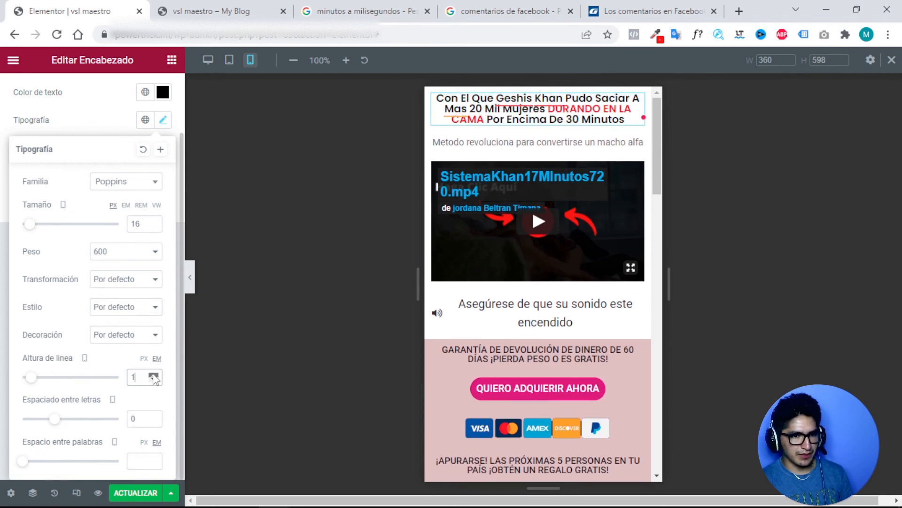
click(154, 375)
click(154, 375)
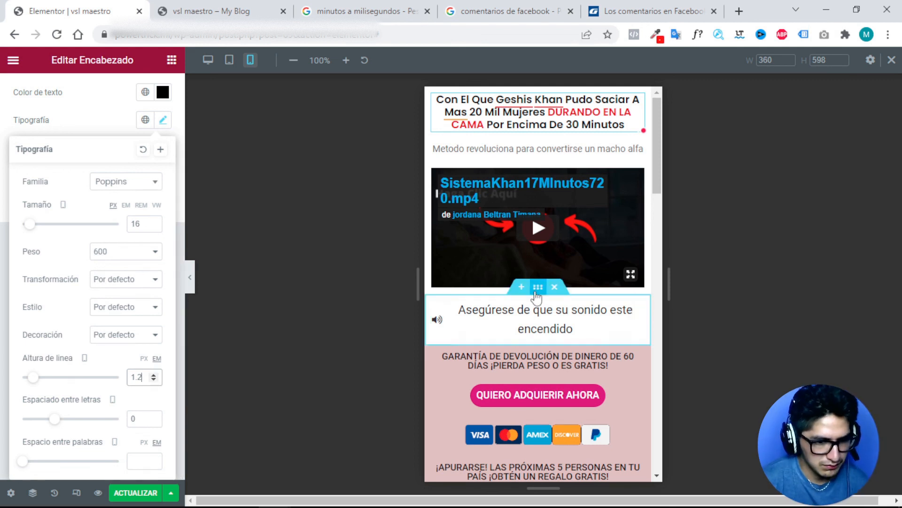
Give the sound-on reminder text weight 300 and size 14 px.
click(529, 323)
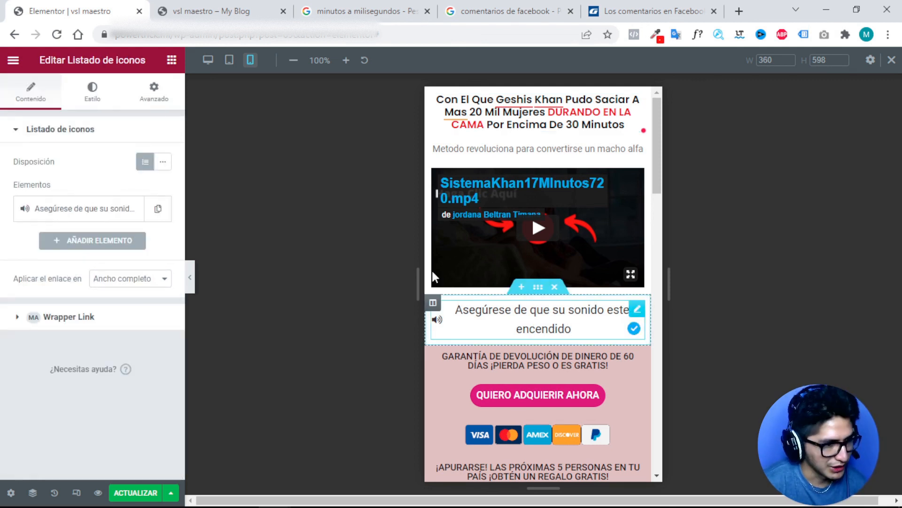
click(92, 91)
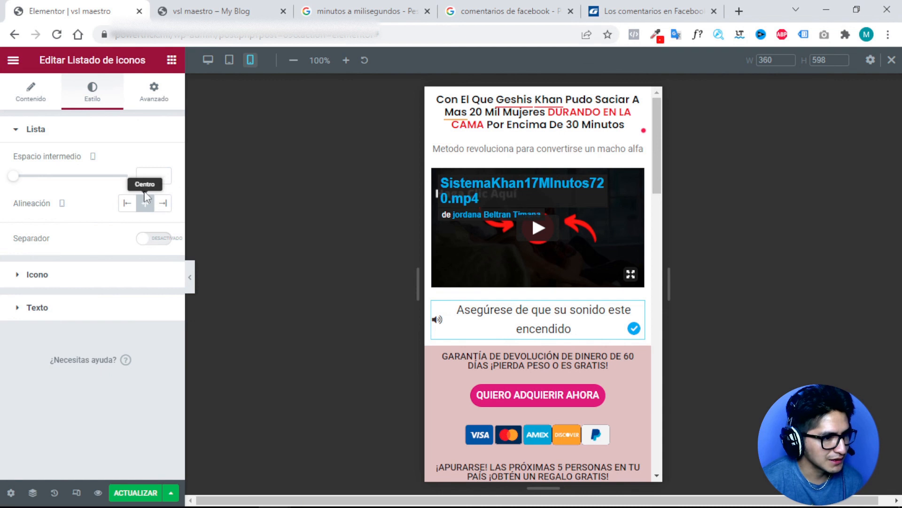
click(45, 309)
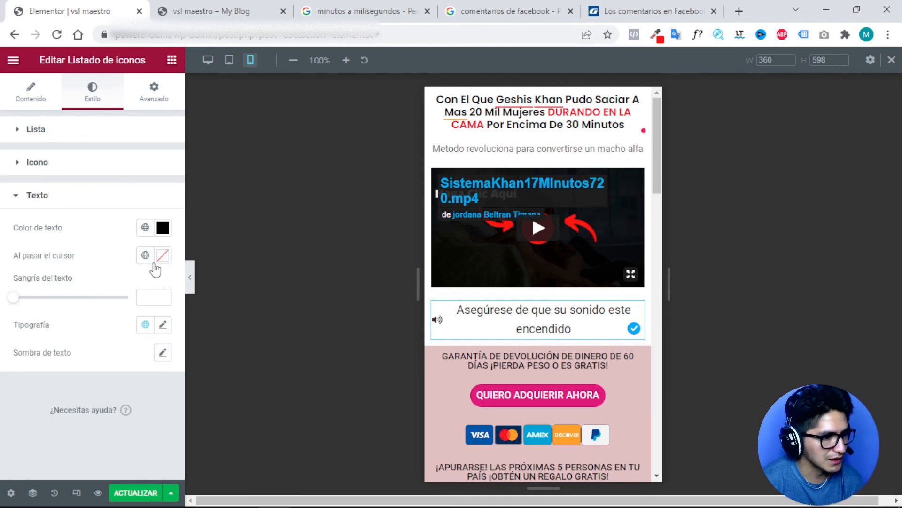
click(164, 324)
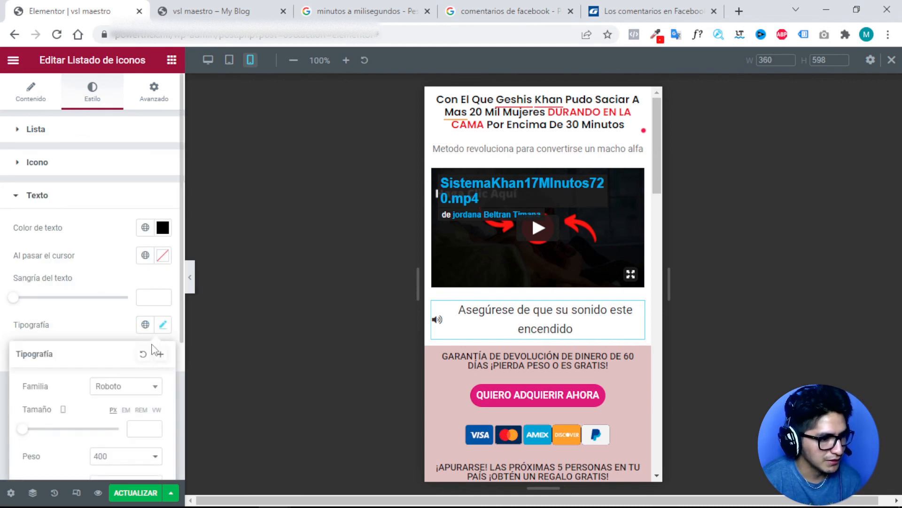
scroll(155, 350, down, 2)
click(151, 393)
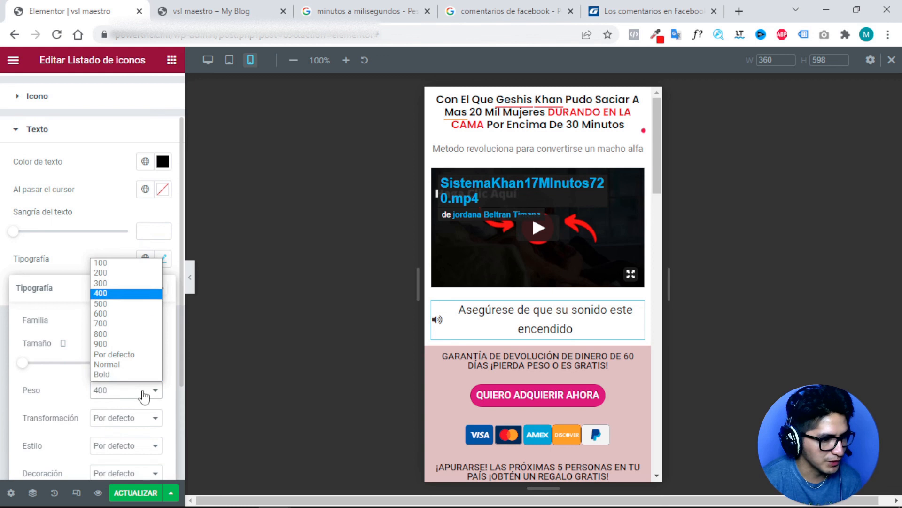
click(107, 287)
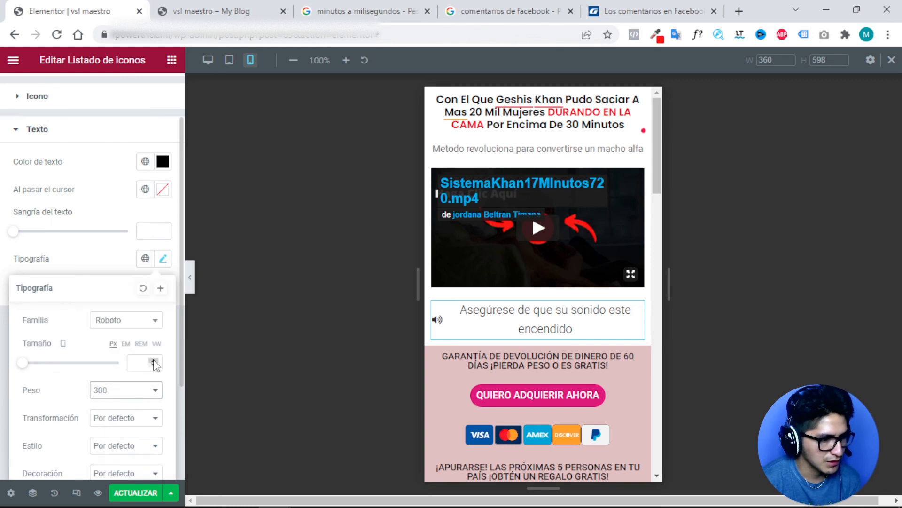
click(135, 362)
text(14)
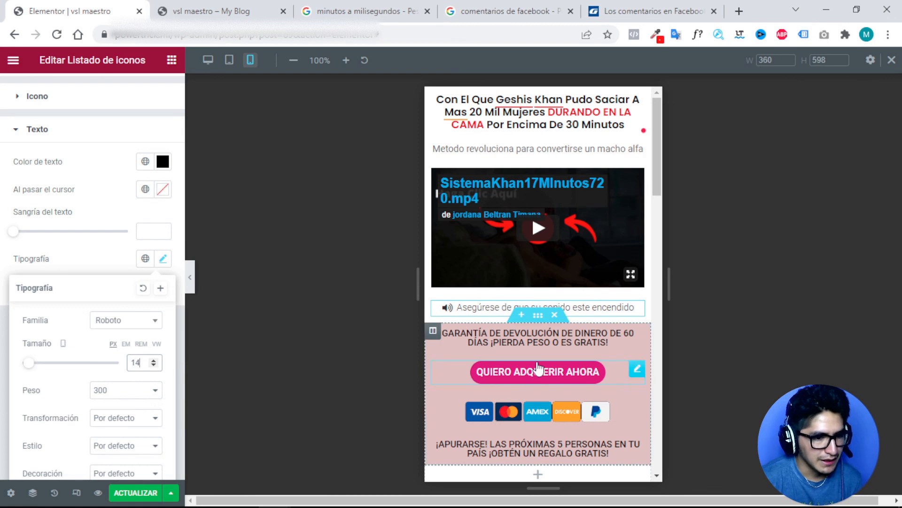
click(627, 336)
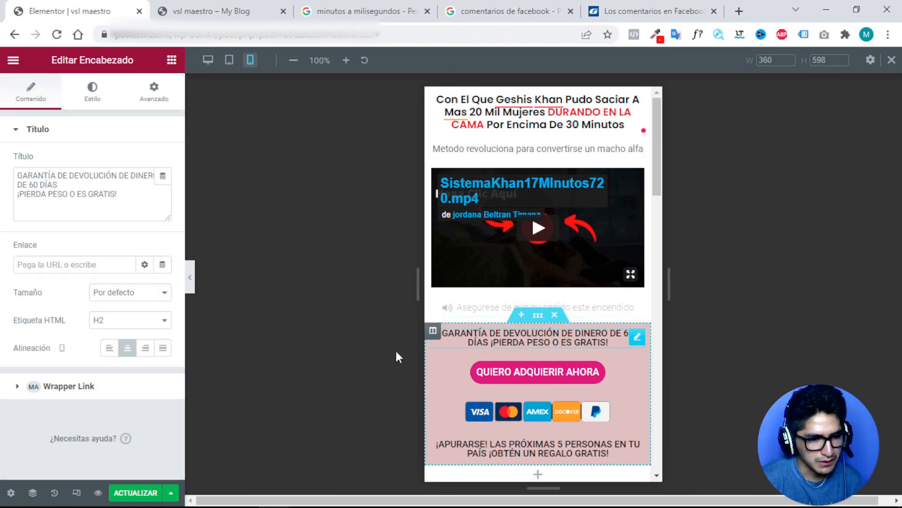
Set the money-back guarantee heading's font size to 13 px.
click(93, 94)
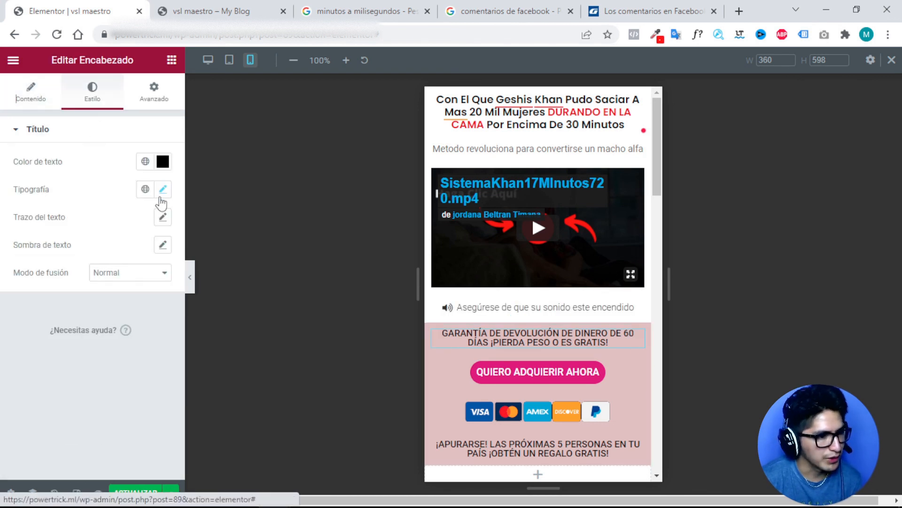
click(163, 189)
click(147, 294)
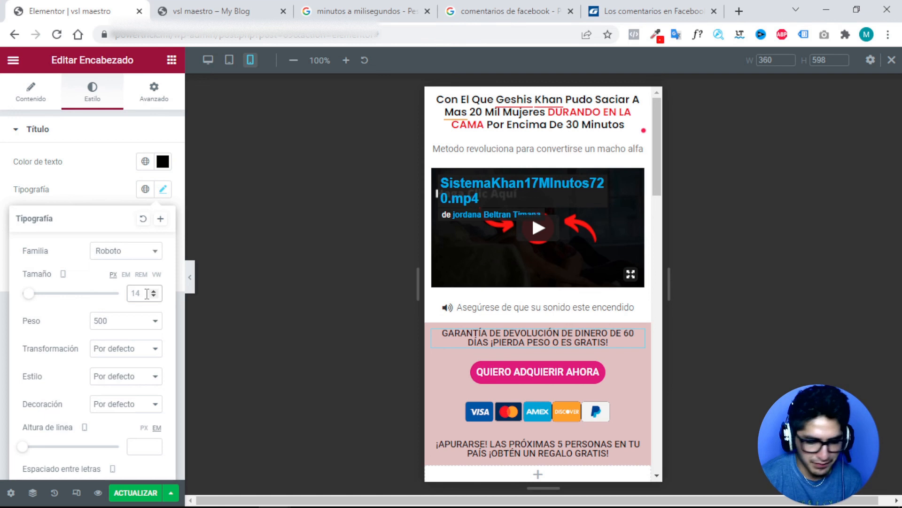
text(13)
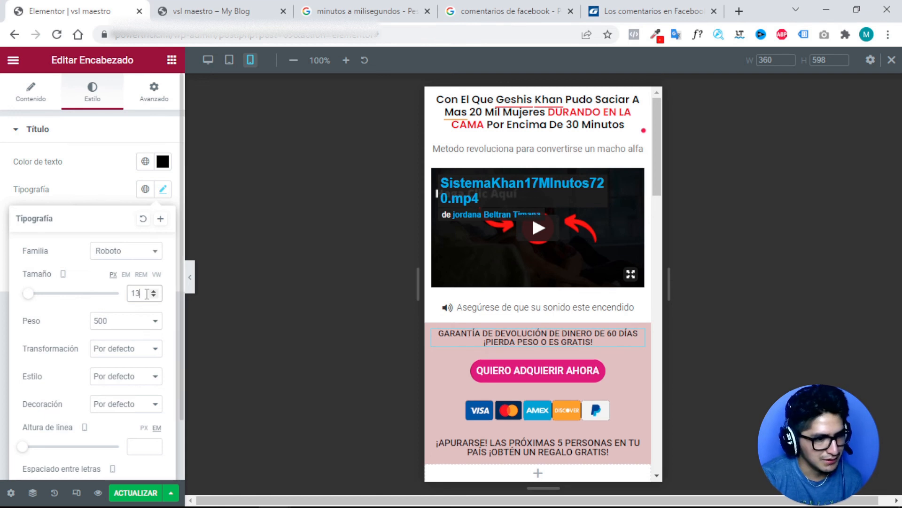
scroll(152, 303, down, 2)
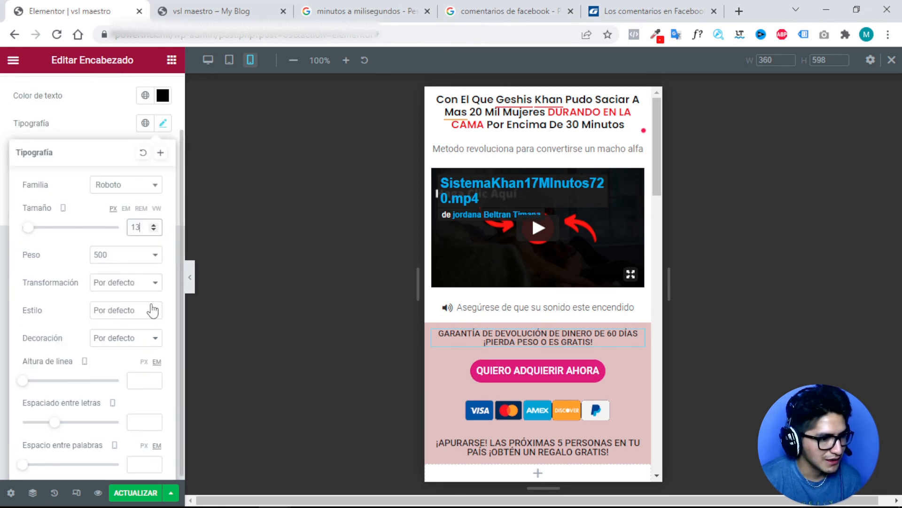
Raise the guarantee heading's line height to 1.2.
click(153, 376)
click(153, 376)
click(153, 376)
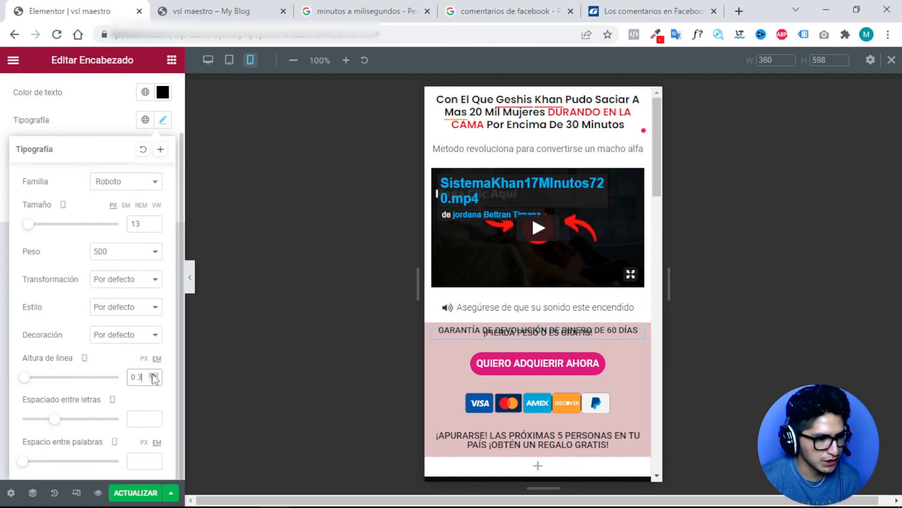
click(153, 375)
click(153, 376)
click(153, 376)
click(153, 376)
click(153, 375)
click(153, 376)
click(153, 376)
click(153, 375)
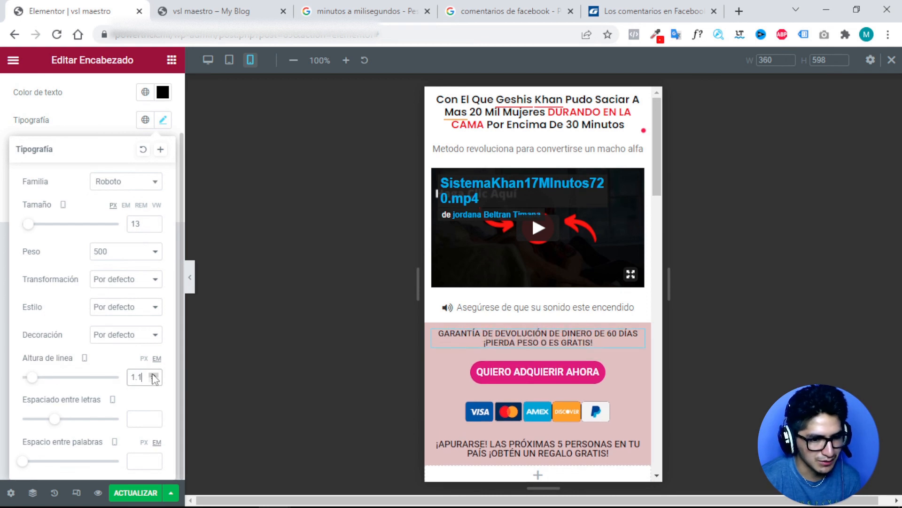
click(153, 376)
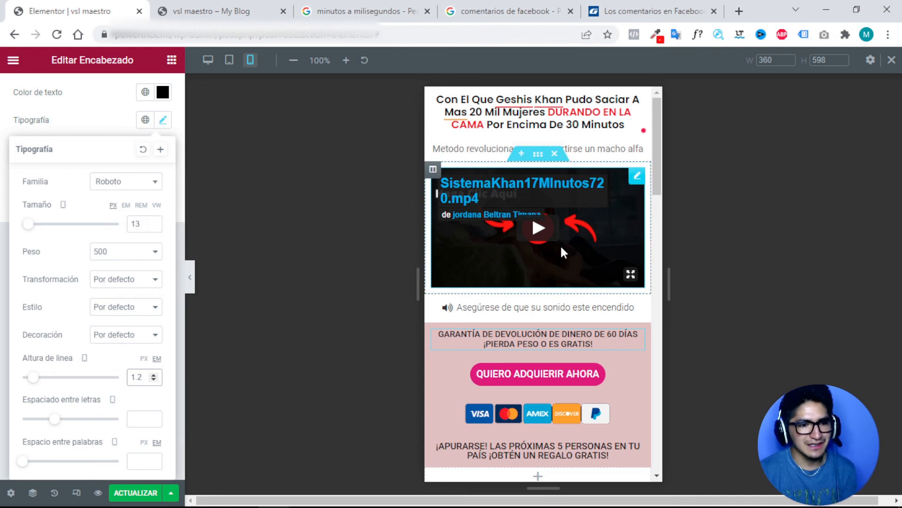
scroll(536, 269, down, 3)
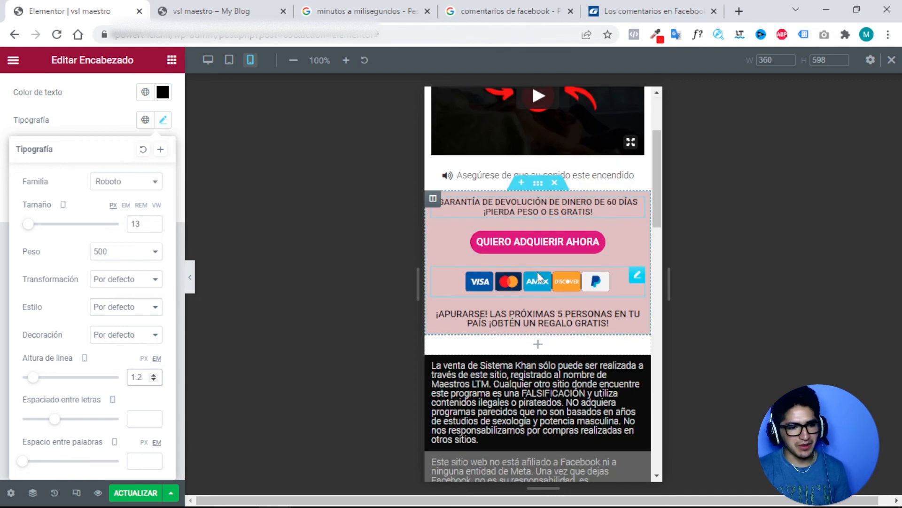
scroll(511, 322, down, 2)
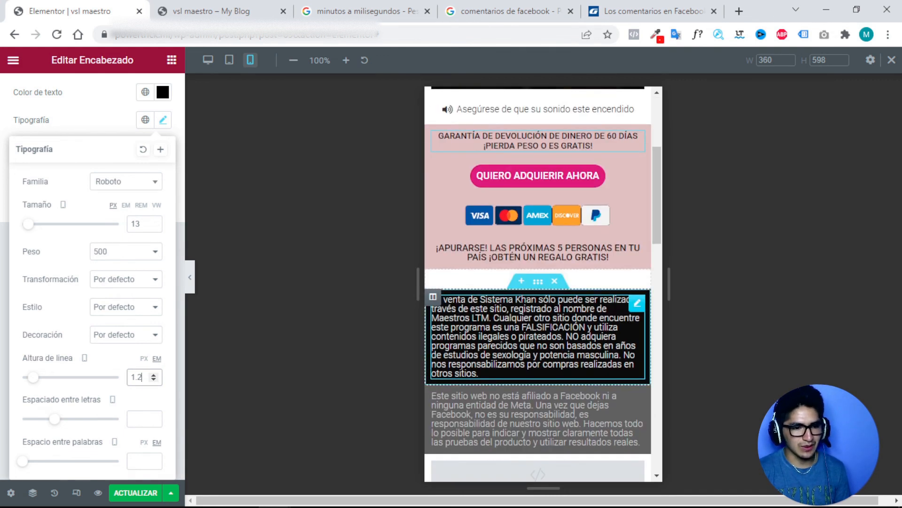
Set the black disclaimer block's font size to 12 px.
click(636, 306)
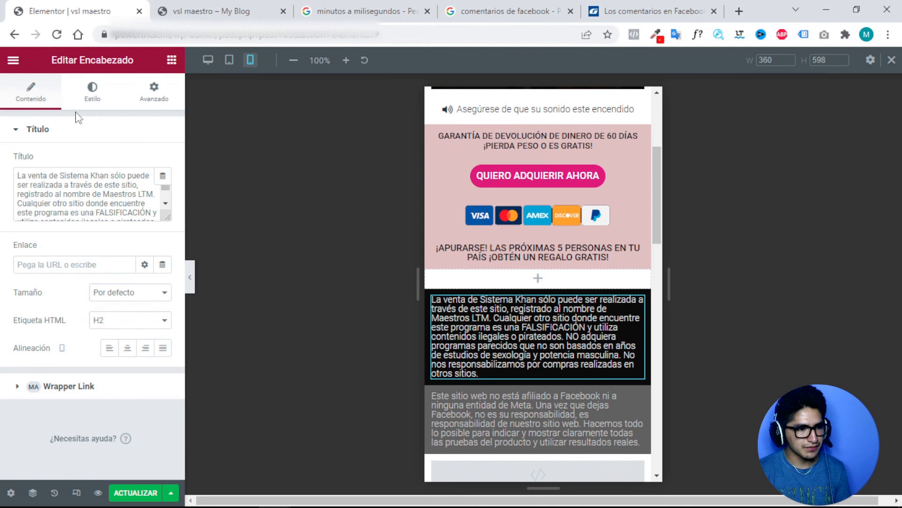
click(92, 92)
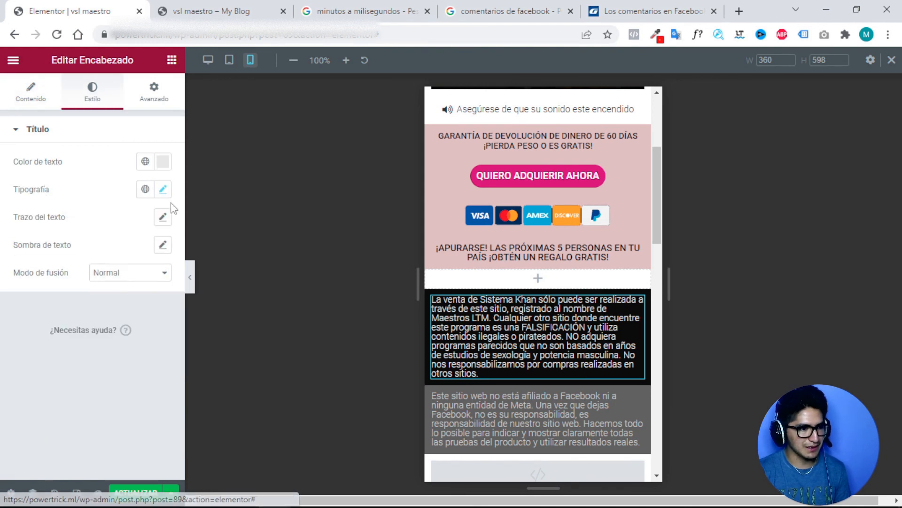
click(164, 190)
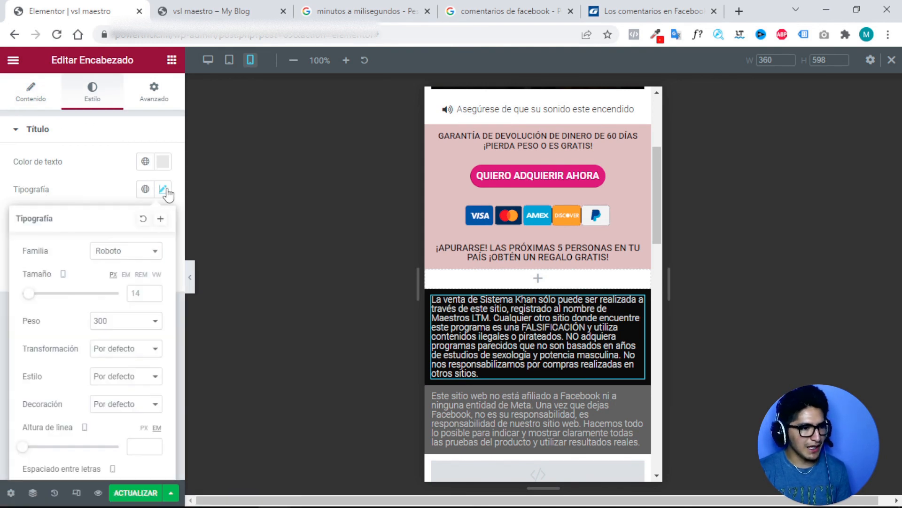
click(146, 293)
text(12)
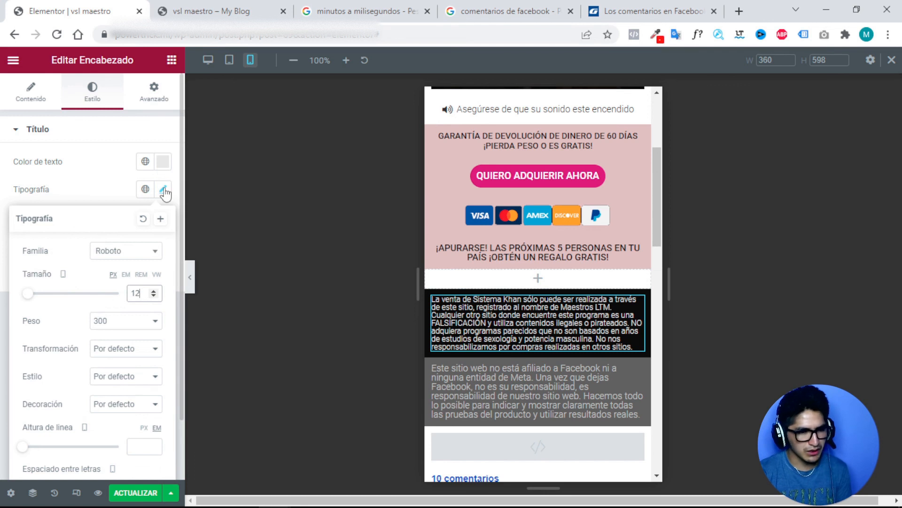
click(92, 175)
Darken the disclaimer's text colour to grey #C8C8C8.
click(29, 96)
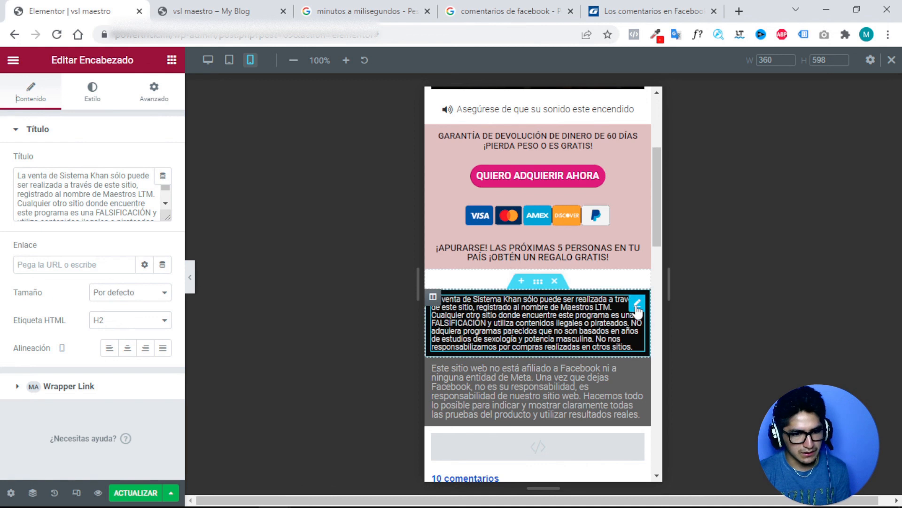
click(92, 94)
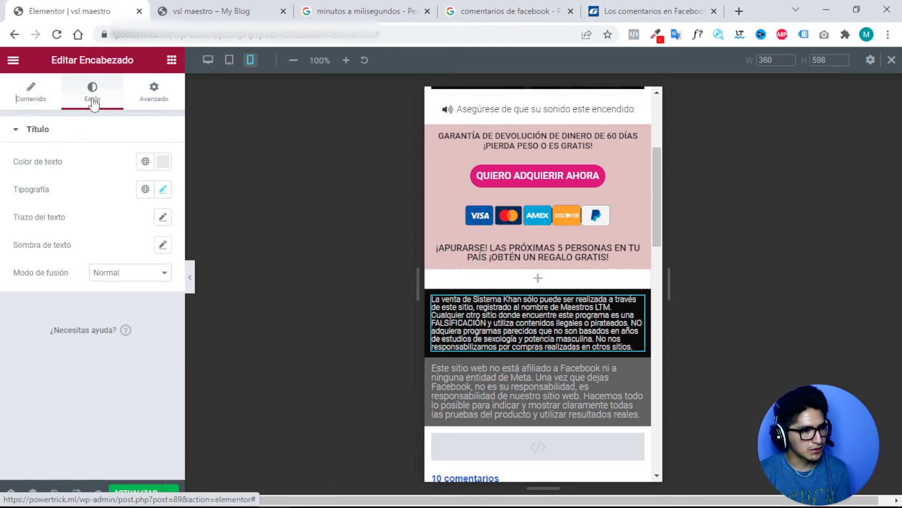
click(163, 161)
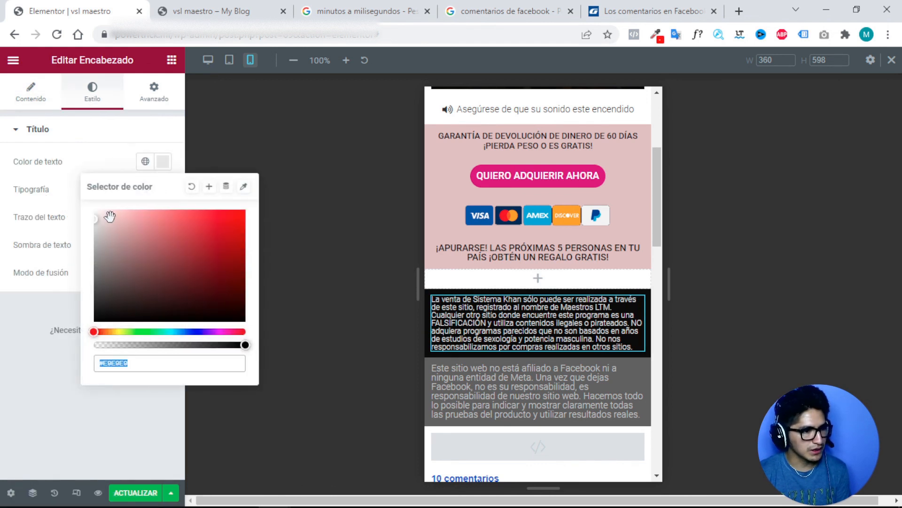
click(95, 230)
drag(94, 232, 94, 235)
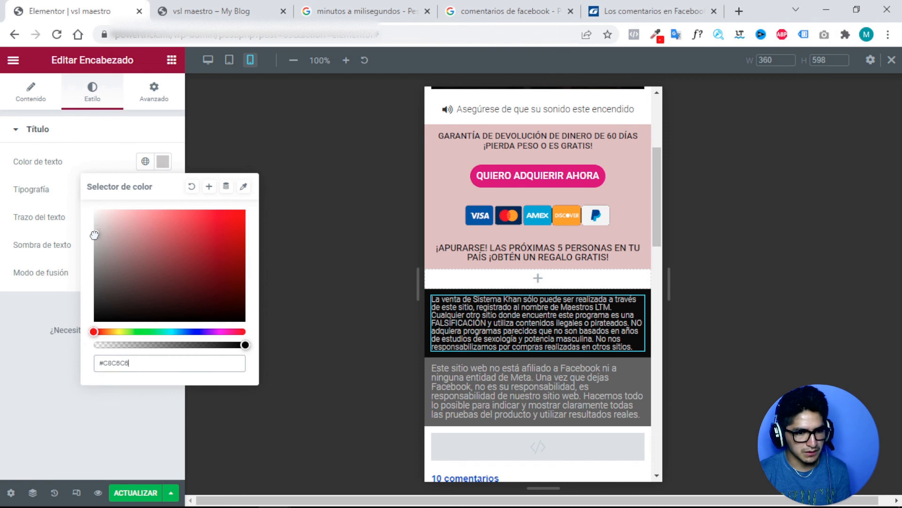
click(275, 145)
click(636, 376)
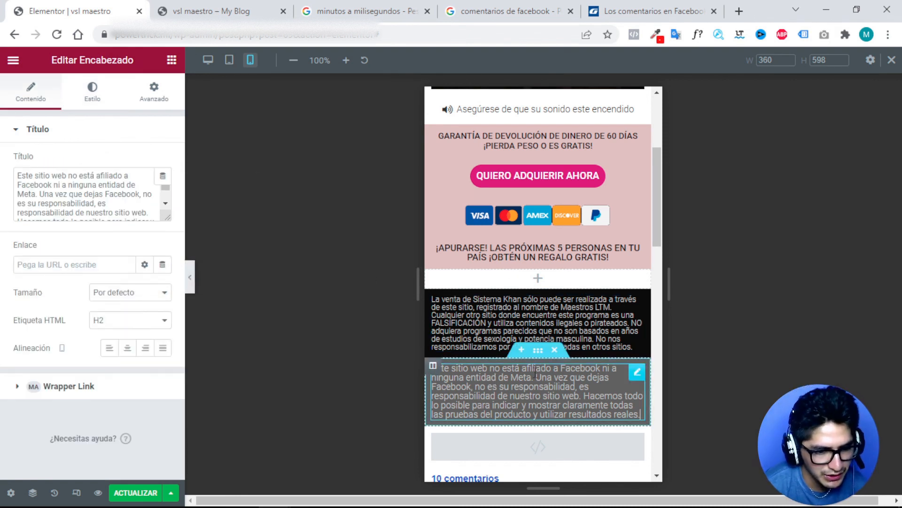
Reposition the grey Facebook disclaimer and change its HTML tag to p.
drag(635, 376, 599, 379)
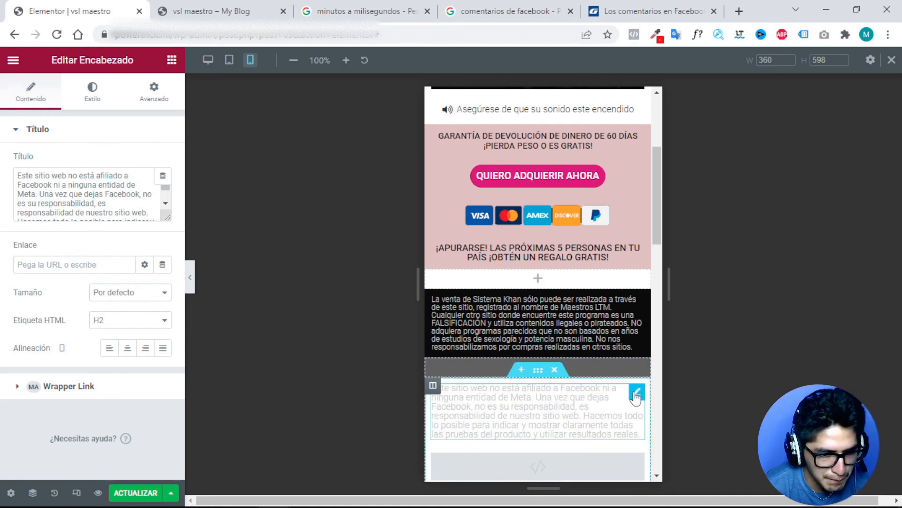
drag(635, 396, 635, 375)
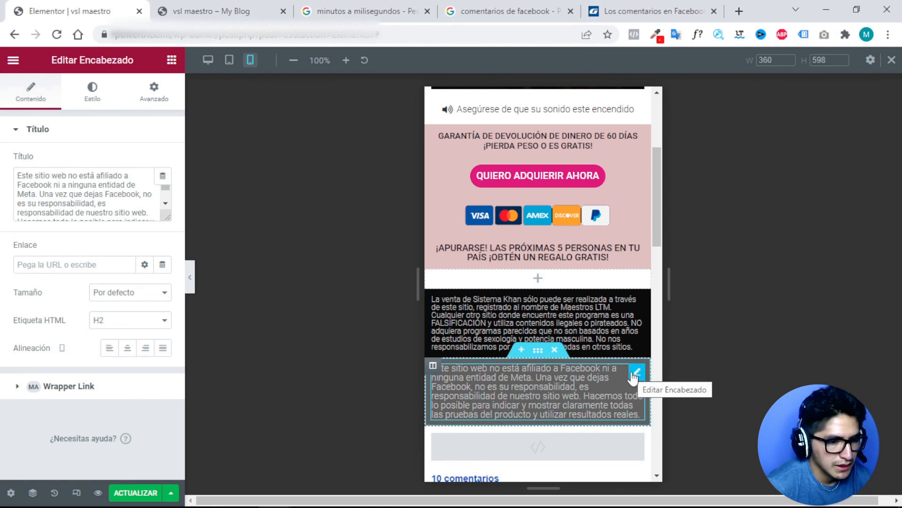
click(87, 101)
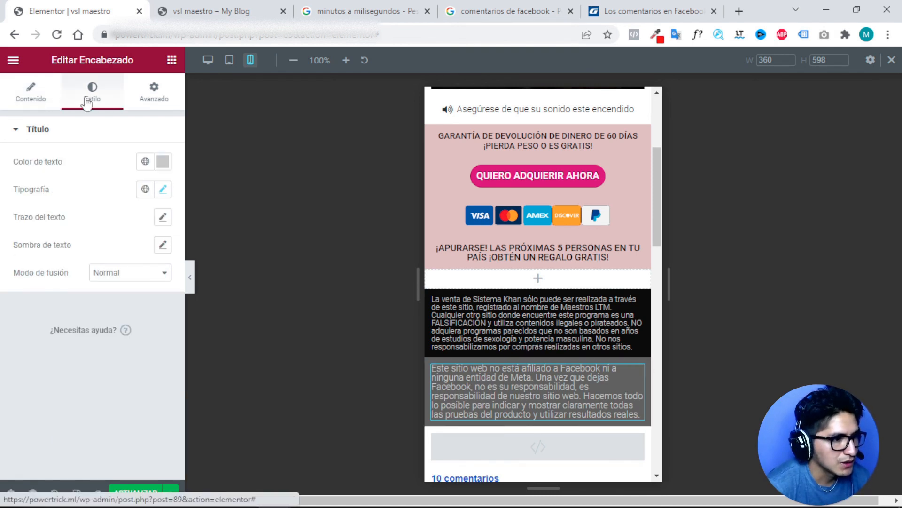
click(40, 100)
click(139, 316)
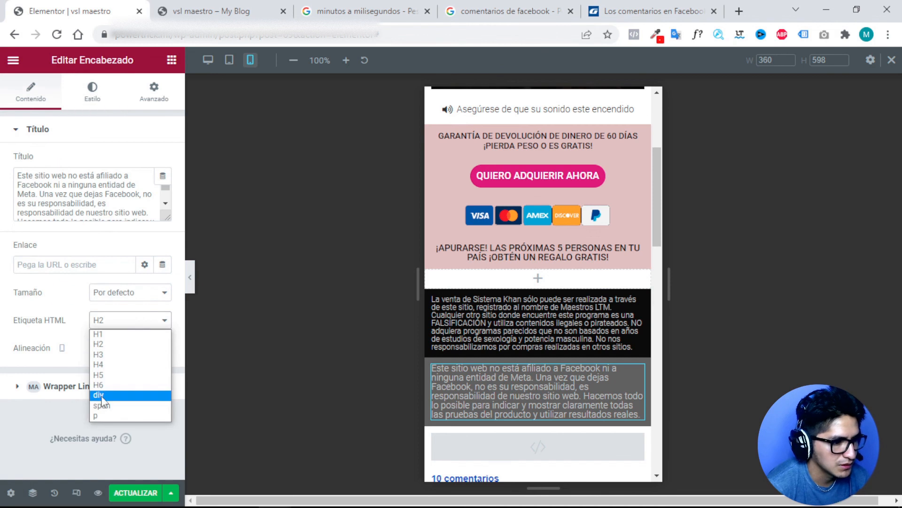
click(104, 421)
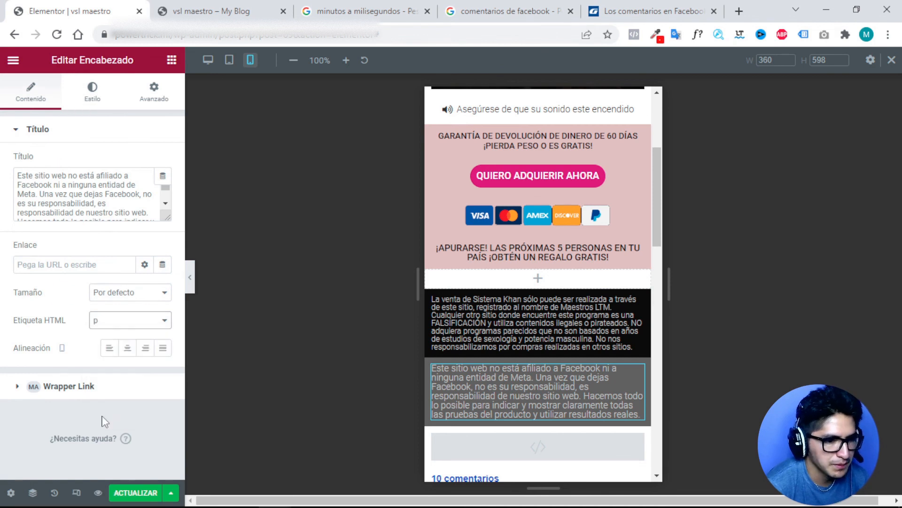
Set the grey disclaimer's font size to 10 px.
click(94, 104)
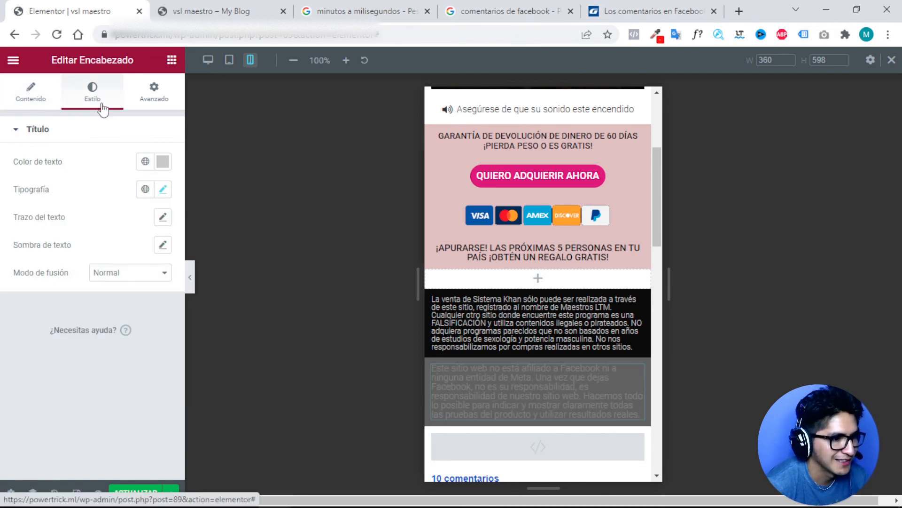
click(163, 190)
click(141, 295)
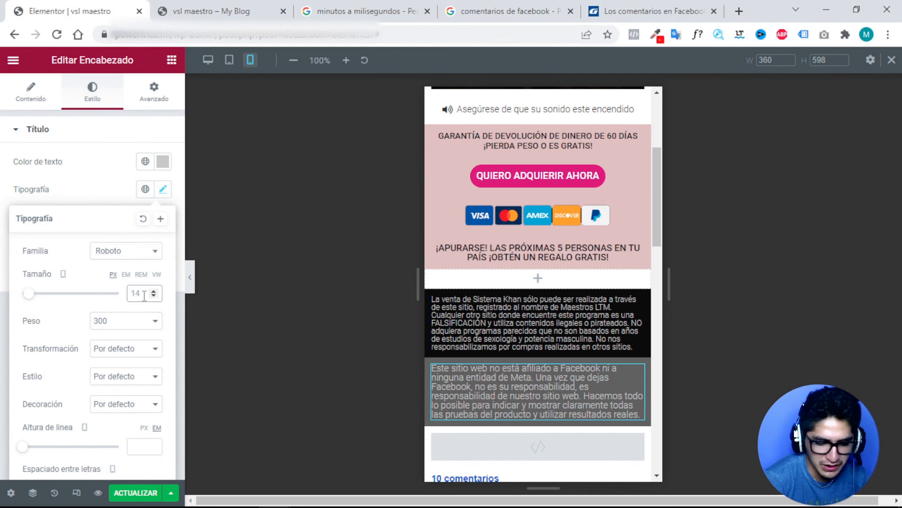
text(10)
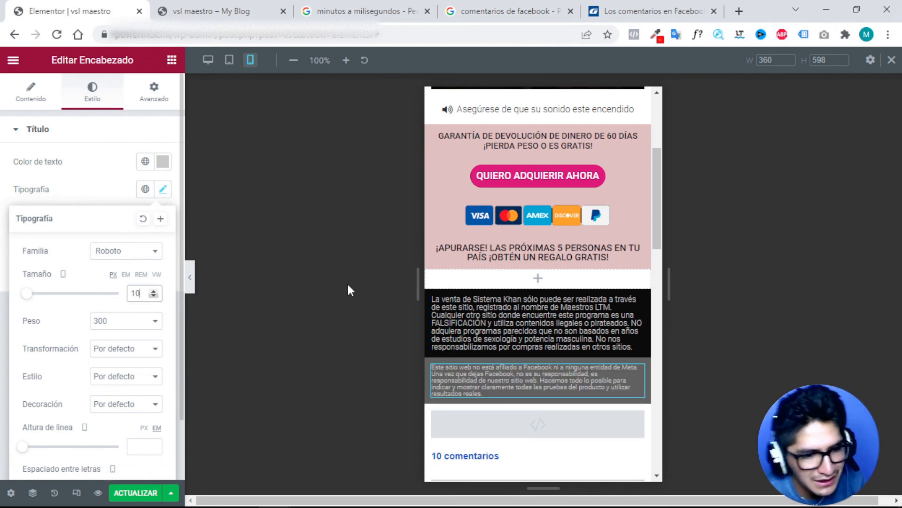
scroll(510, 283, up, 4)
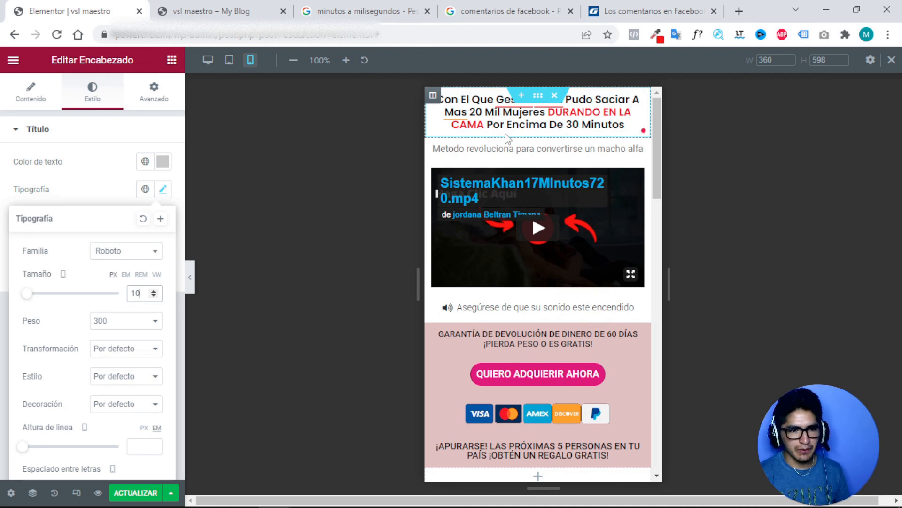
Give the headline section a classic black background.
click(538, 95)
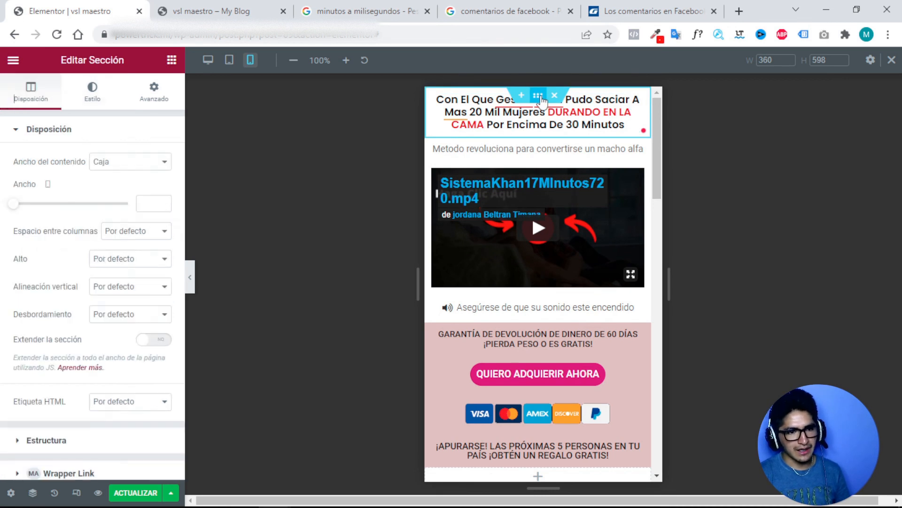
click(92, 96)
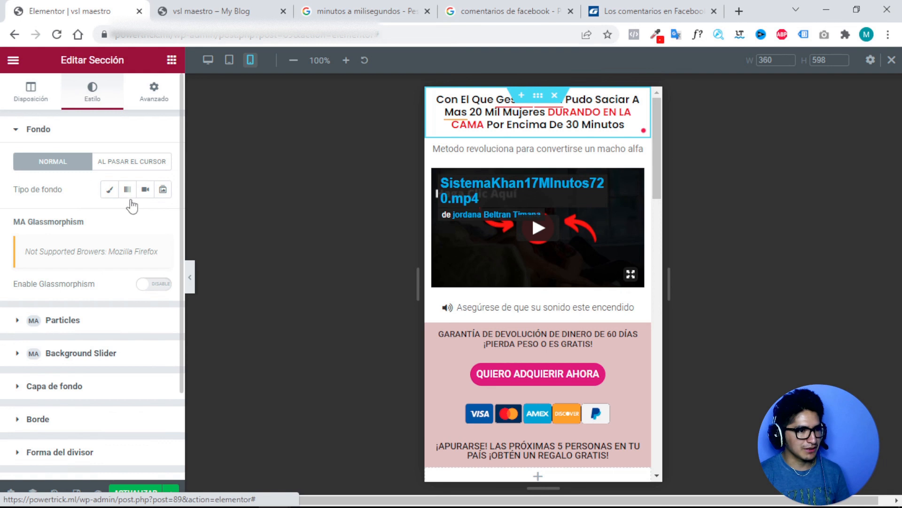
click(109, 189)
click(161, 220)
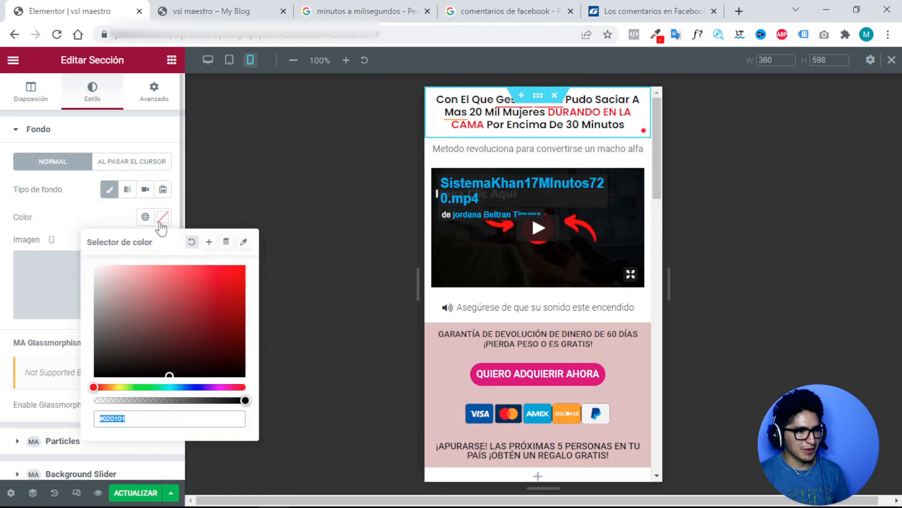
drag(96, 300, 95, 400)
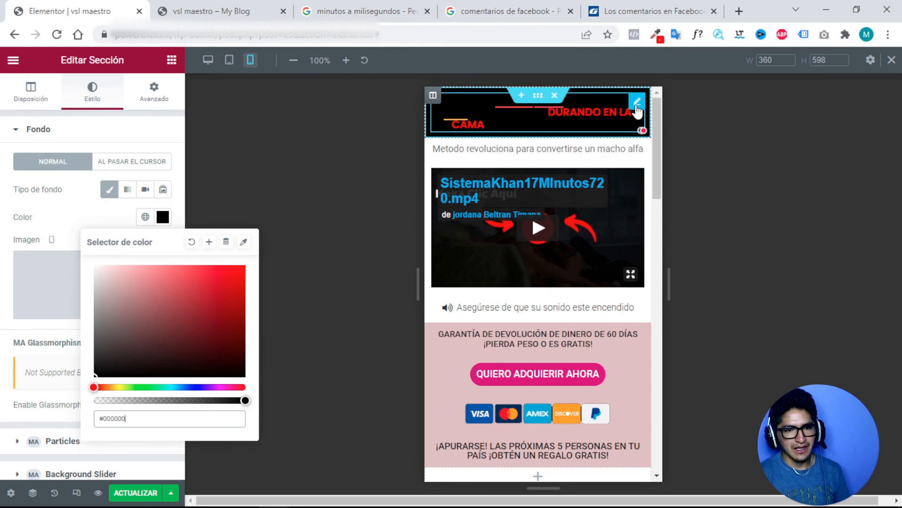
Make the headline text white and correct 'Mas' to 'Más'.
click(637, 107)
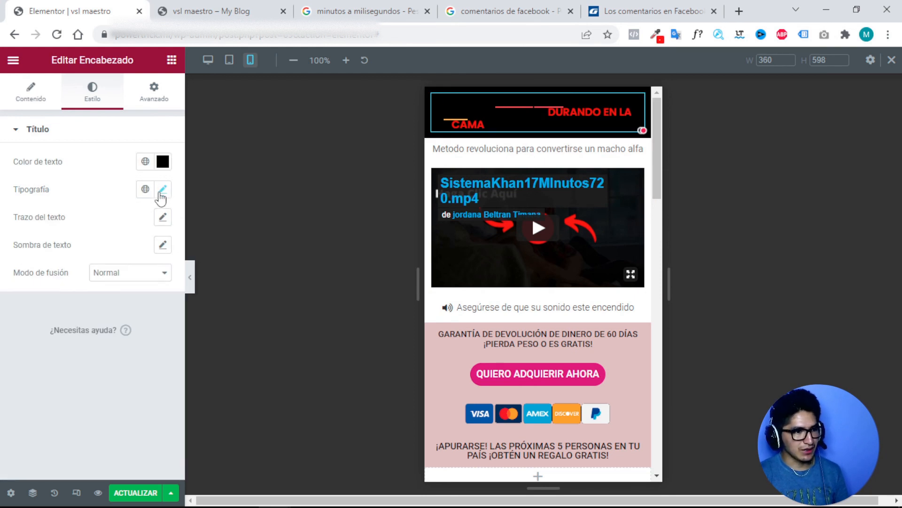
click(162, 164)
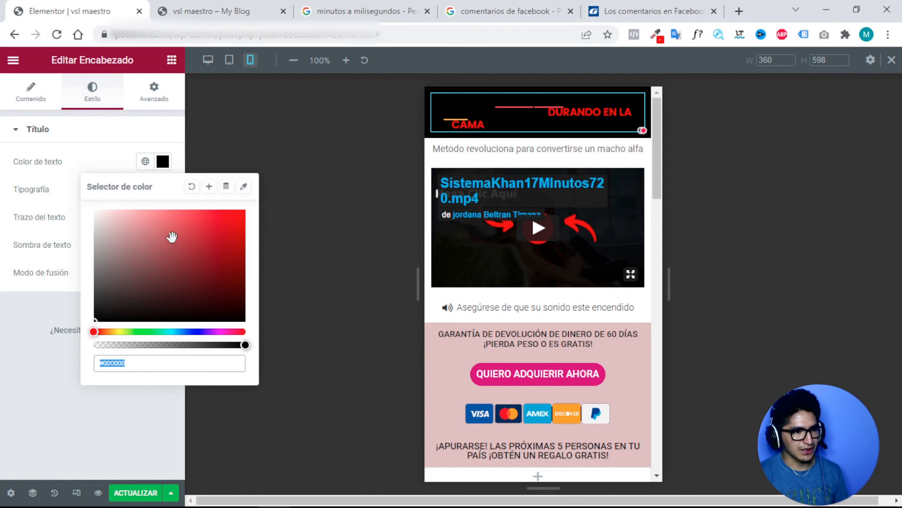
text(#FFFDFD)
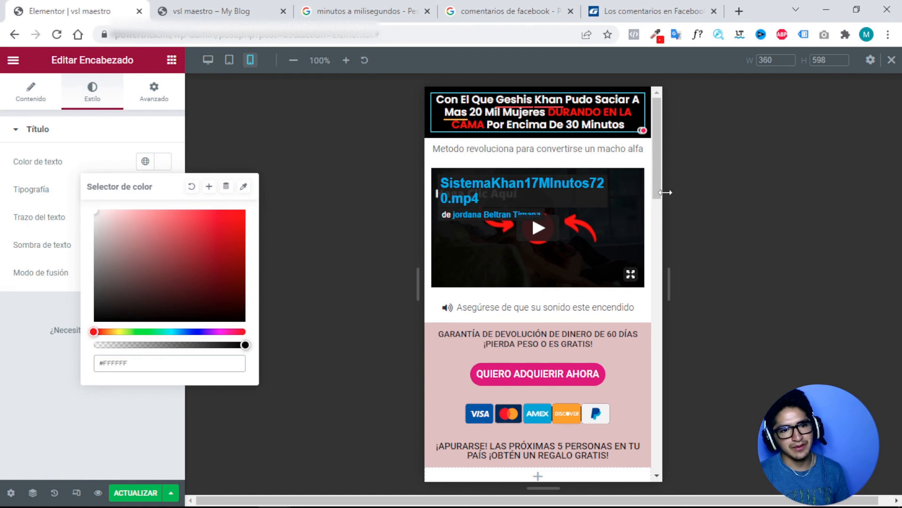
click(720, 170)
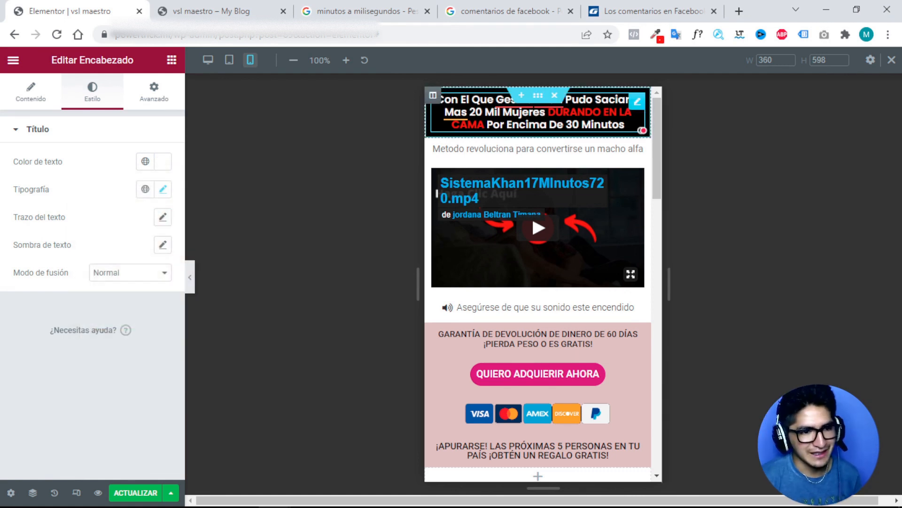
click(448, 112)
click(465, 193)
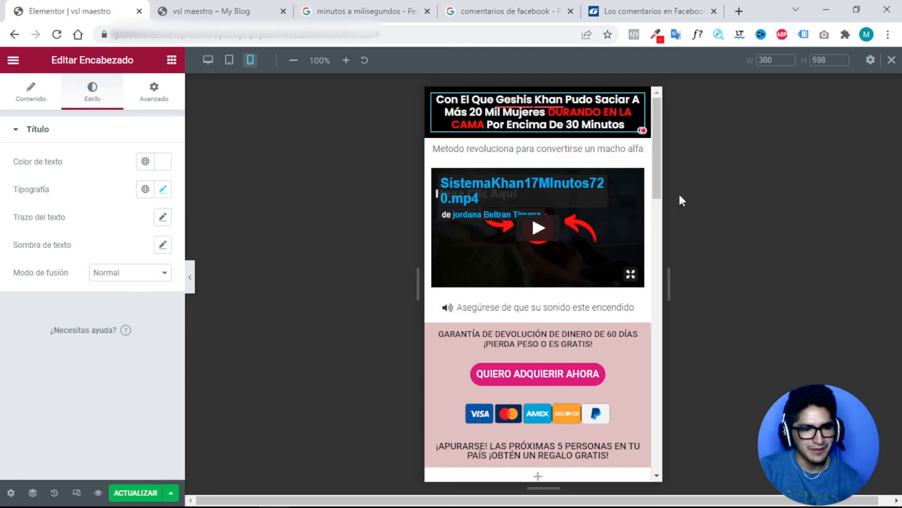
Switch the canvas from mobile to desktop preview and scroll through the guarantee, disclaimers and comments.
scroll(520, 328, down, 1)
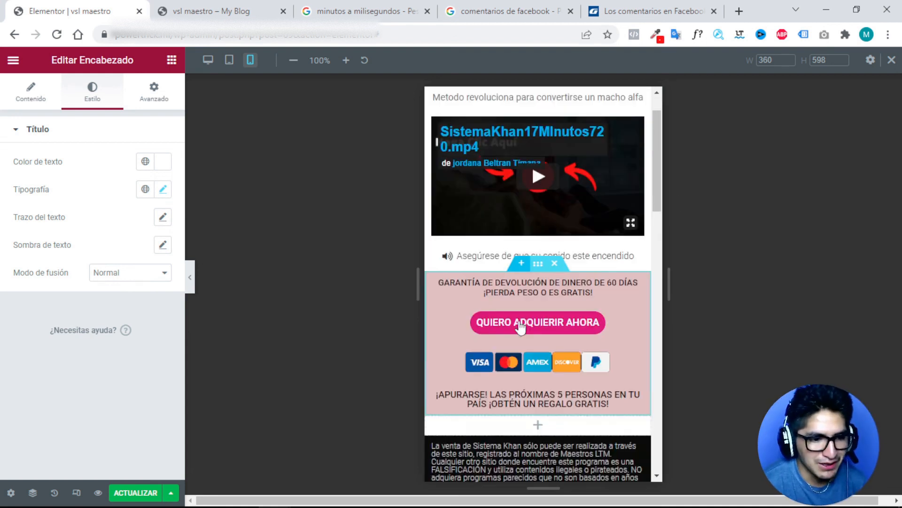
scroll(520, 328, down, 10)
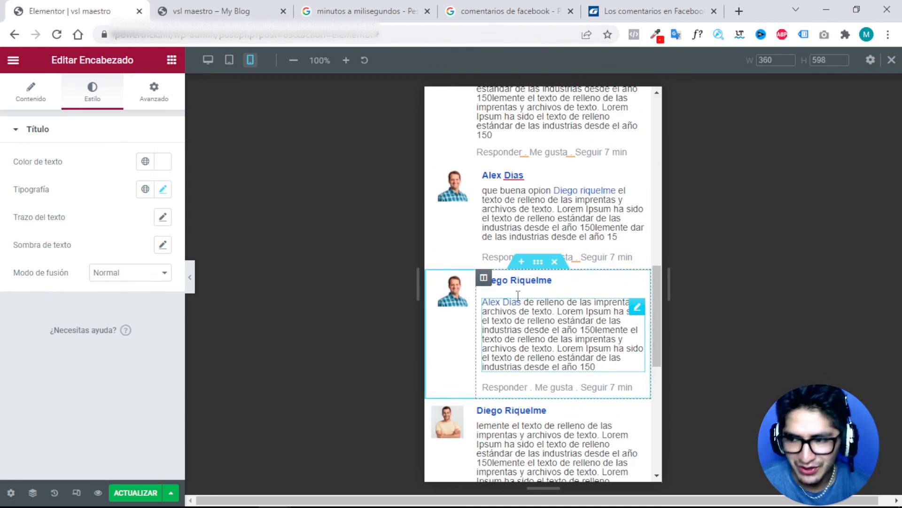
scroll(519, 289, up, 12)
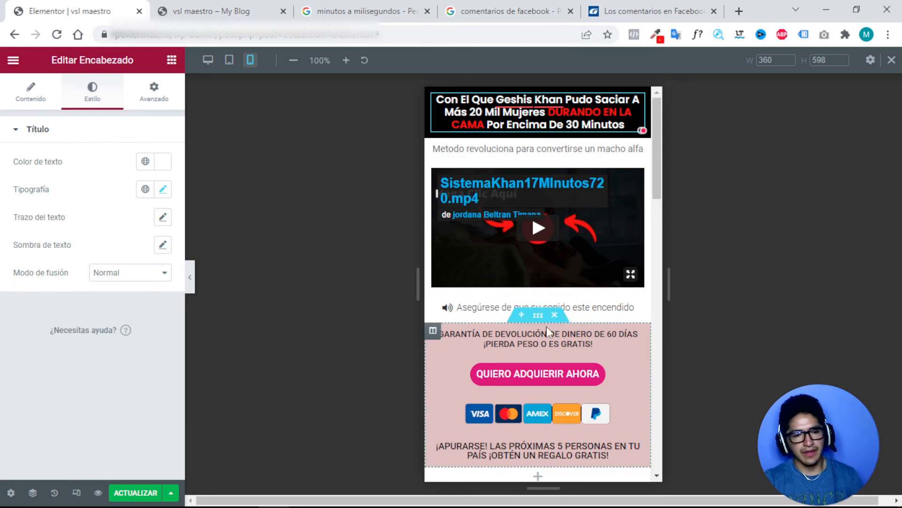
scroll(547, 332, down, 10)
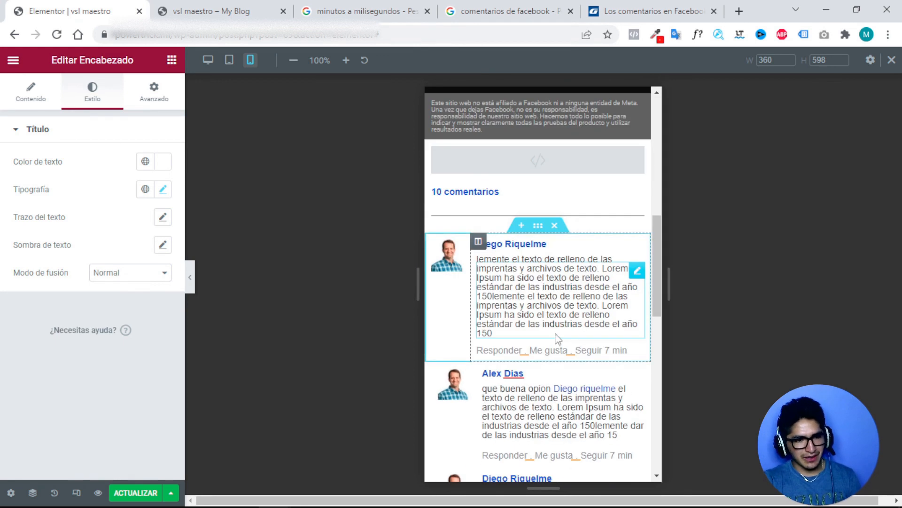
scroll(557, 338, up, 1)
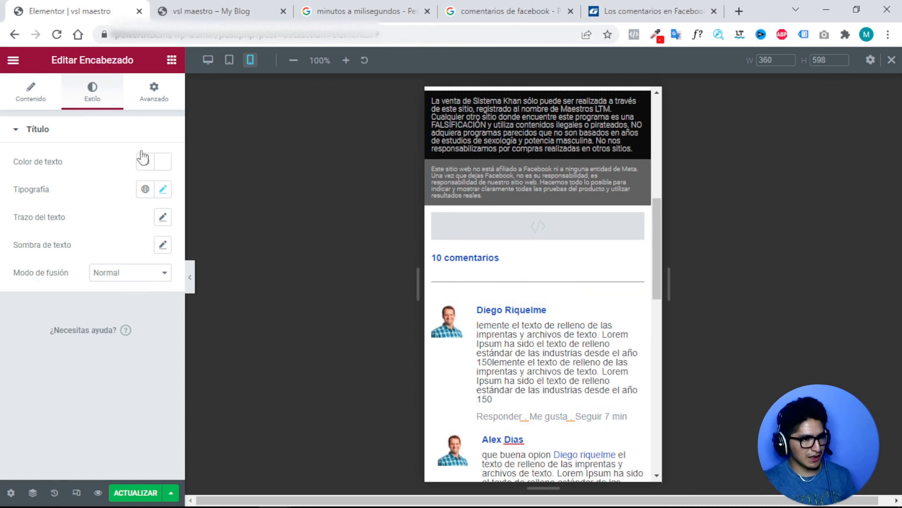
click(208, 59)
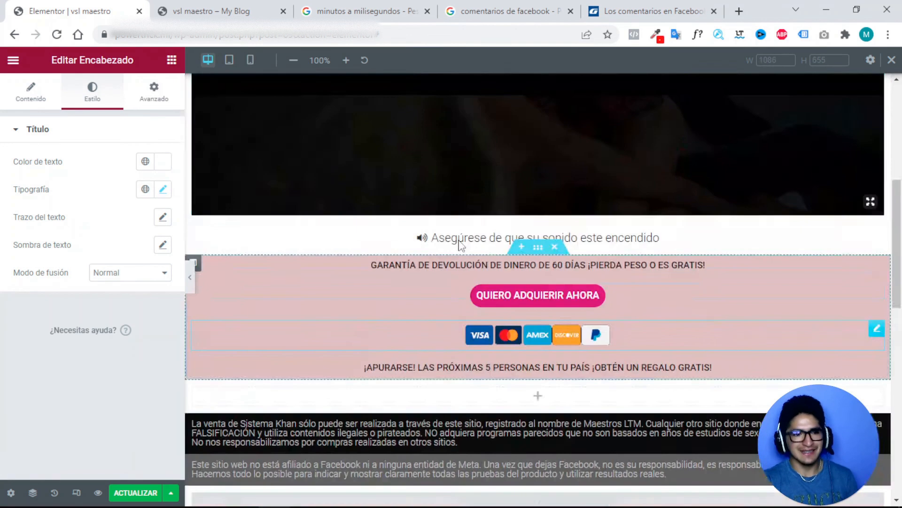
scroll(470, 258, up, 5)
scroll(470, 272, down, 2)
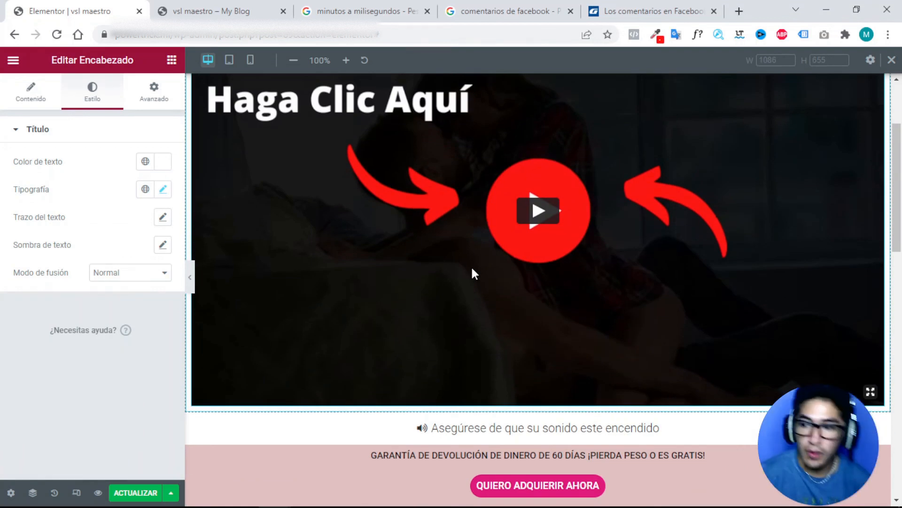
scroll(460, 242, down, 9)
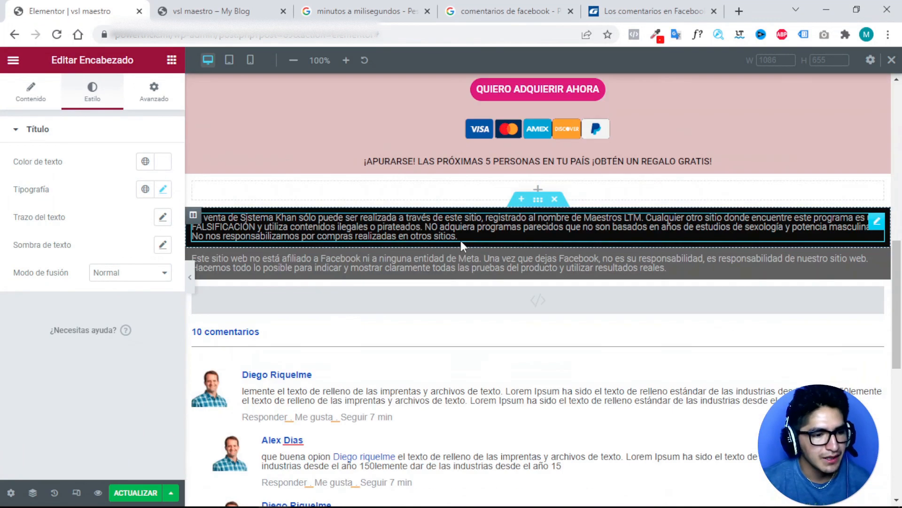
scroll(463, 247, down, 2)
scroll(425, 251, up, 7)
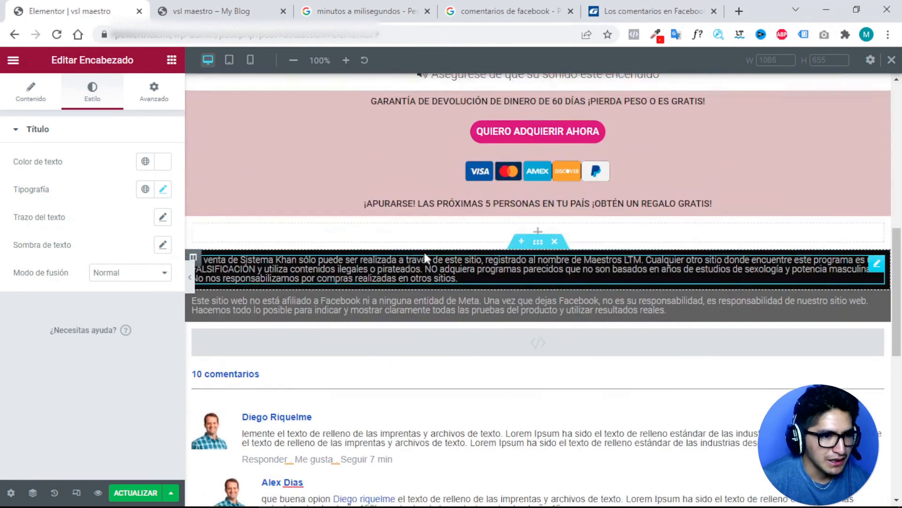
click(207, 11)
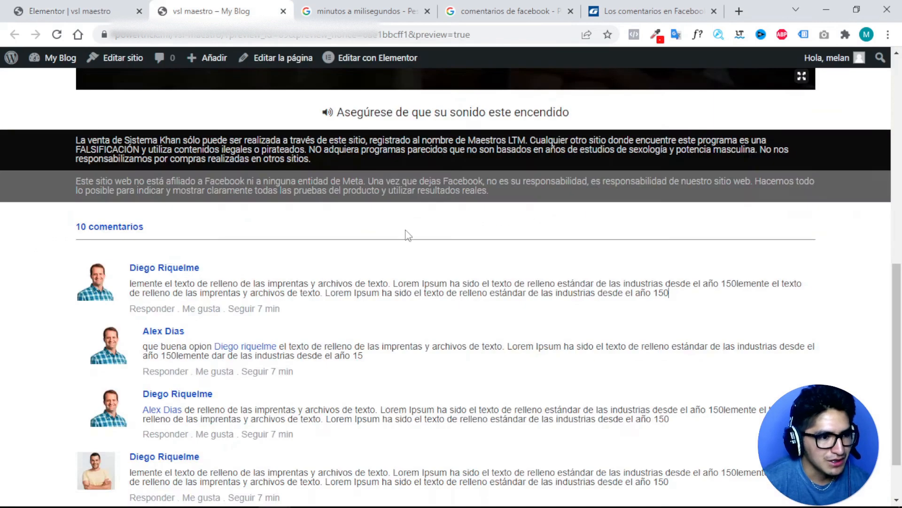
scroll(408, 235, up, 10)
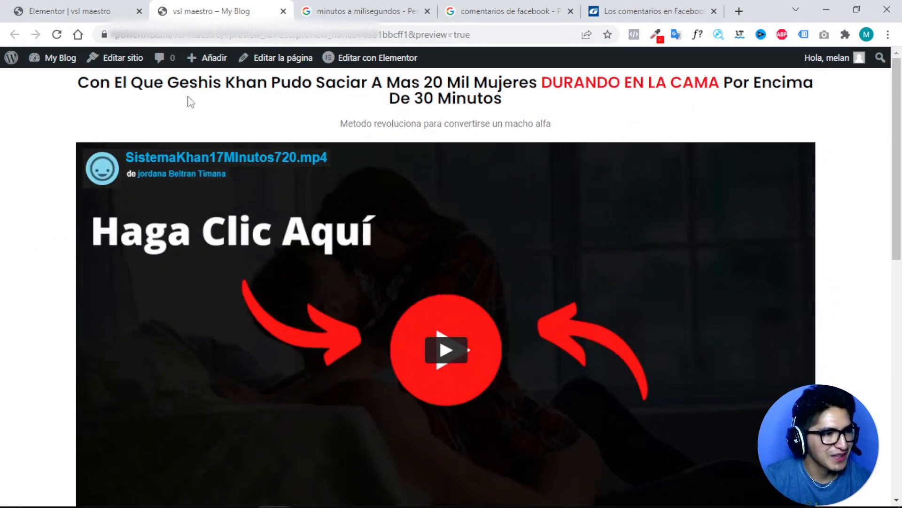
drag(139, 88, 463, 124)
scroll(445, 159, down, 7)
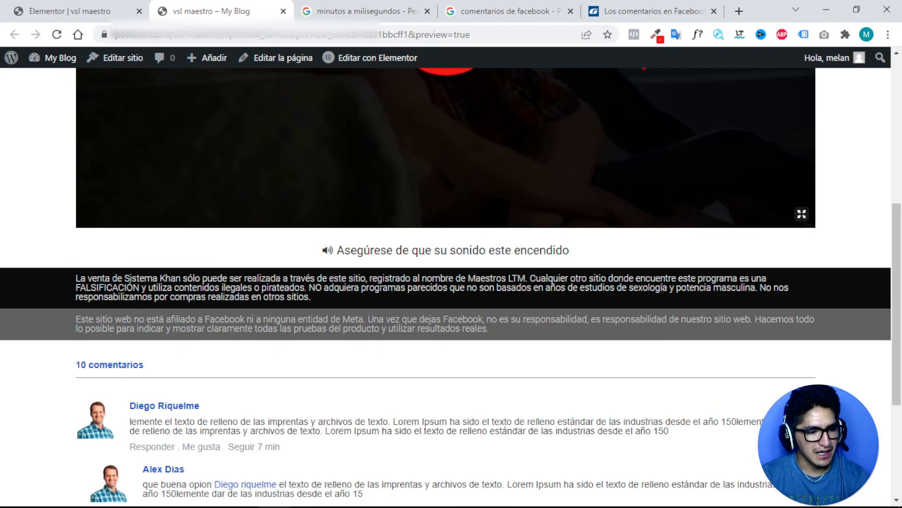
scroll(244, 413, down, 3)
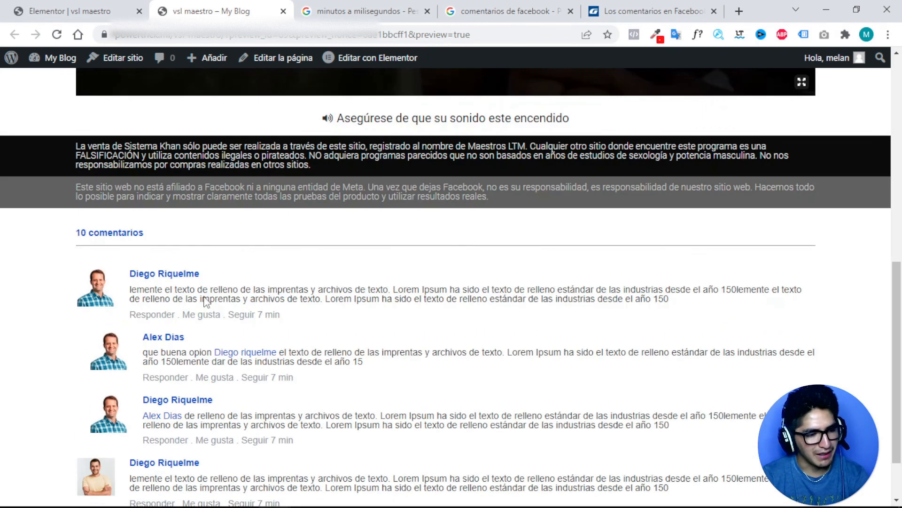
scroll(319, 347, down, 2)
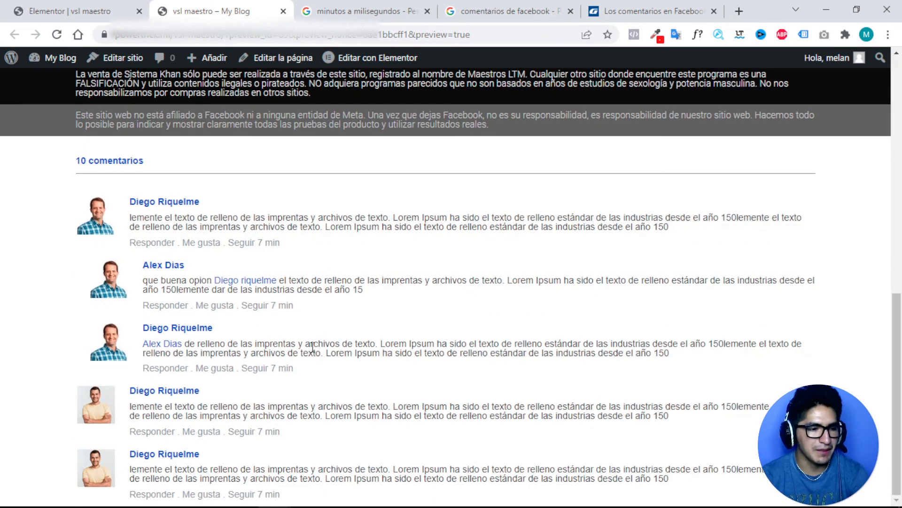
scroll(287, 343, up, 10)
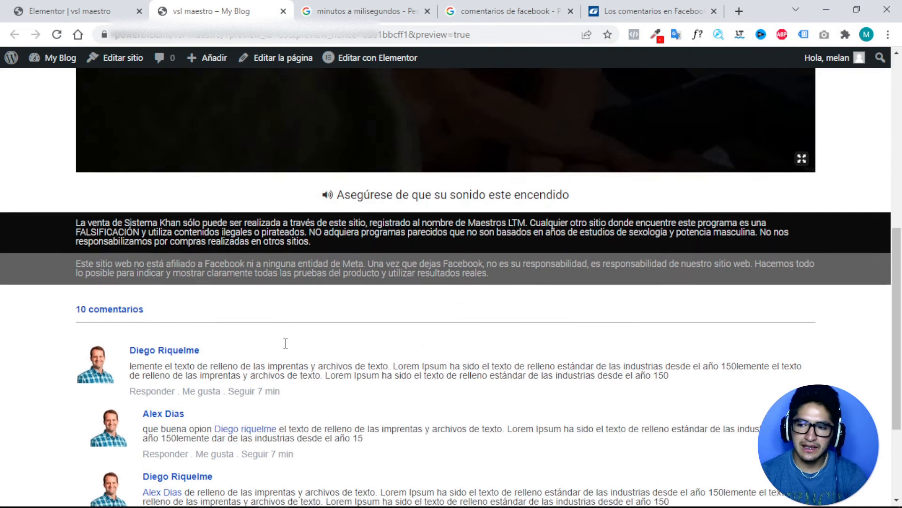
scroll(303, 334, down, 10)
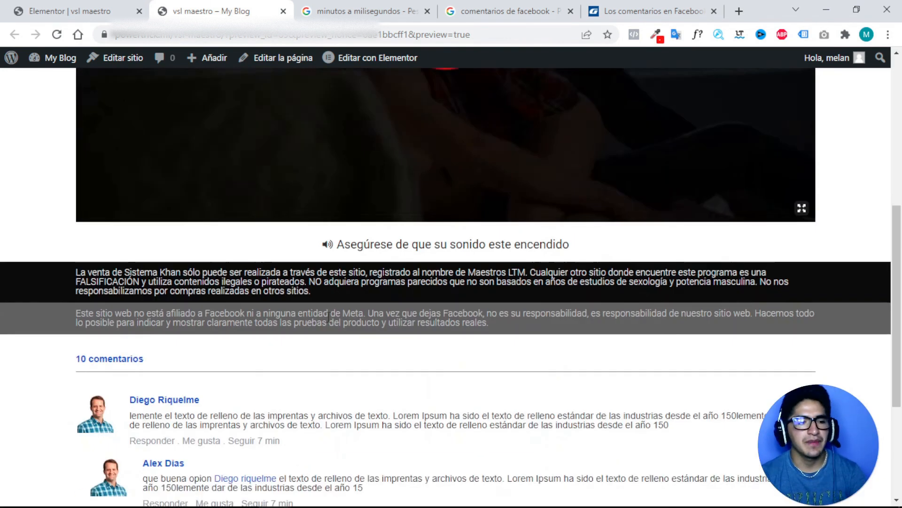
scroll(353, 263, up, 4)
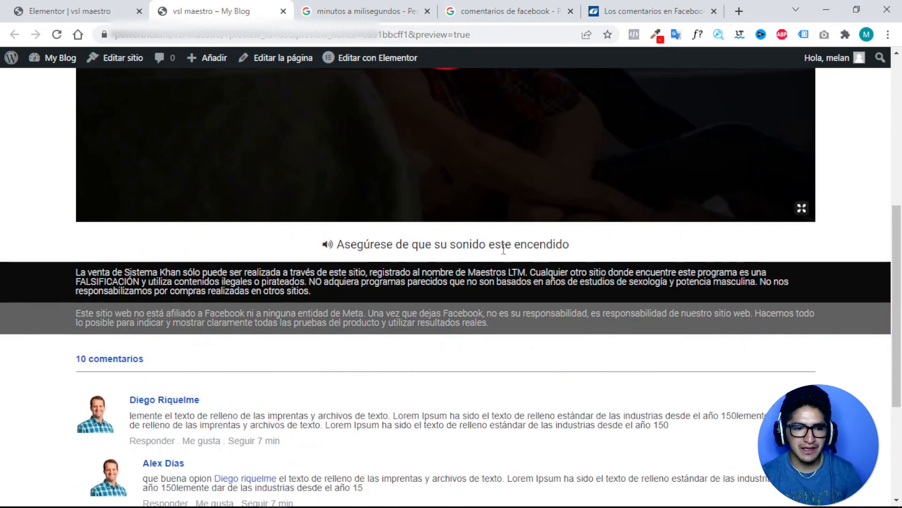
key(ctrl+Page_Up)
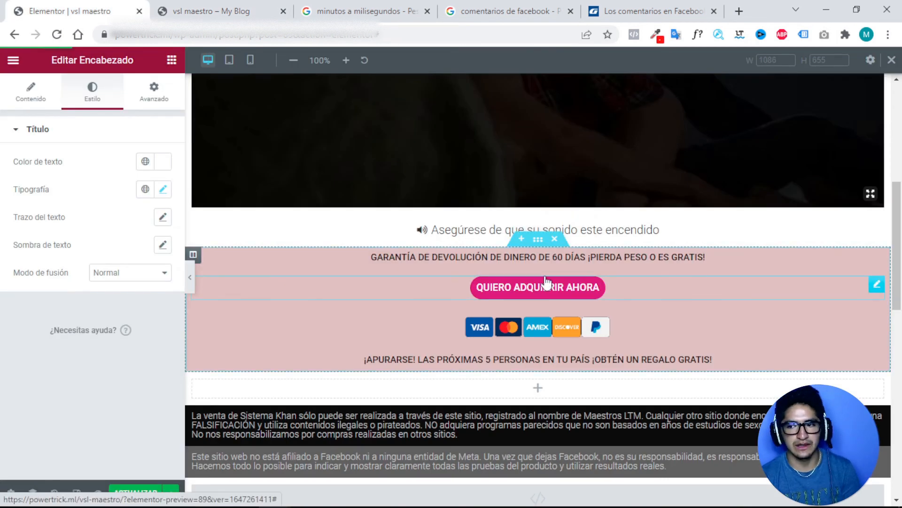
Copy the retardar CSS class name from the pink section.
click(536, 240)
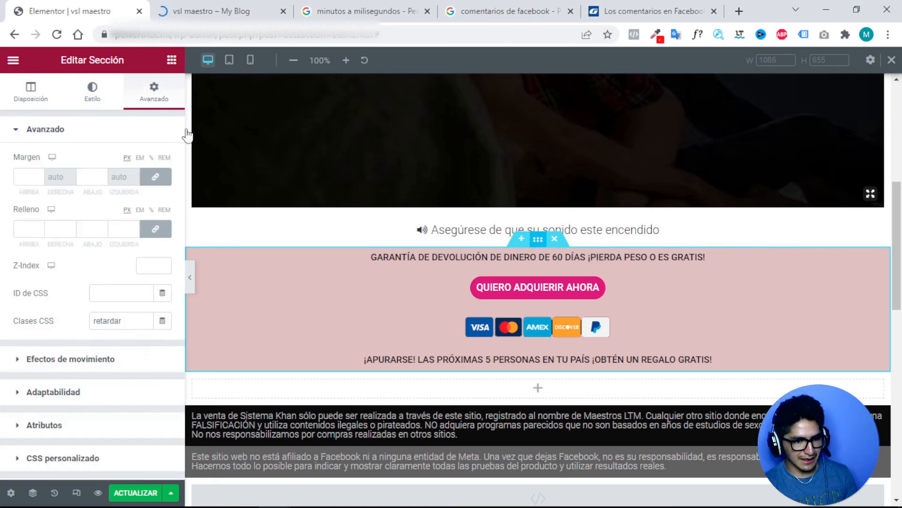
double_click(114, 322)
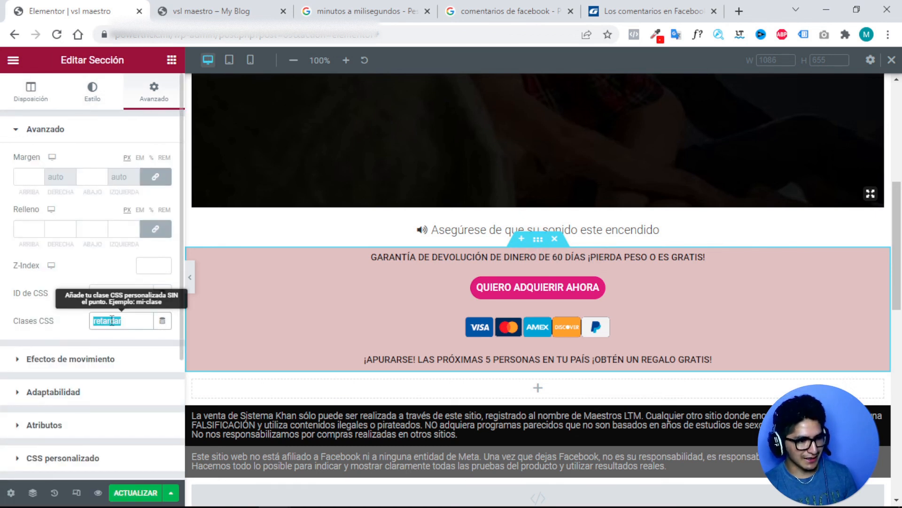
right_click(112, 321)
click(150, 134)
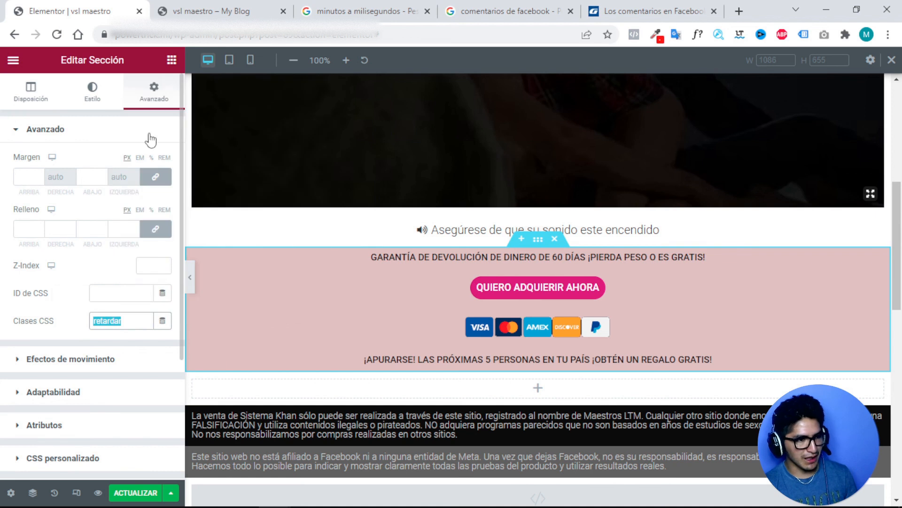
Check the HTML block's script for the retardar class and its 660000 delay.
scroll(482, 298, down, 3)
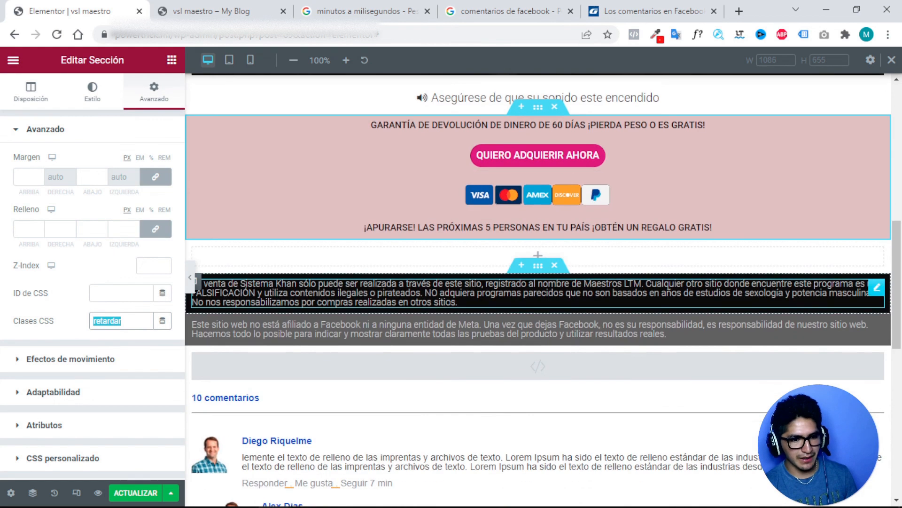
click(538, 376)
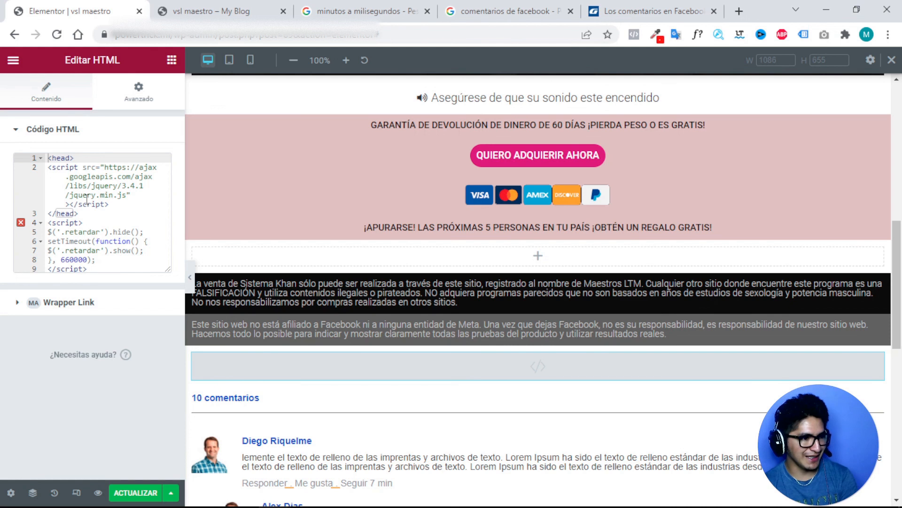
double_click(83, 230)
key(ctrl+c)
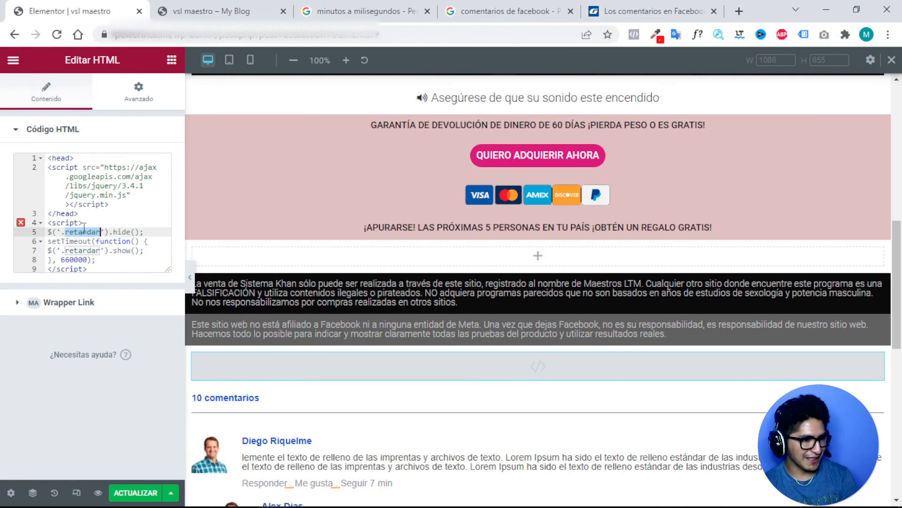
double_click(74, 260)
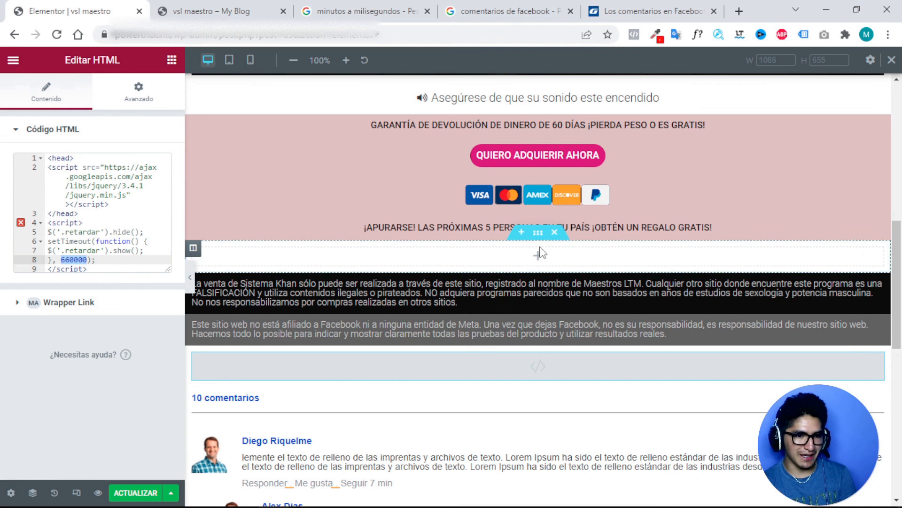
scroll(539, 252, up, 1)
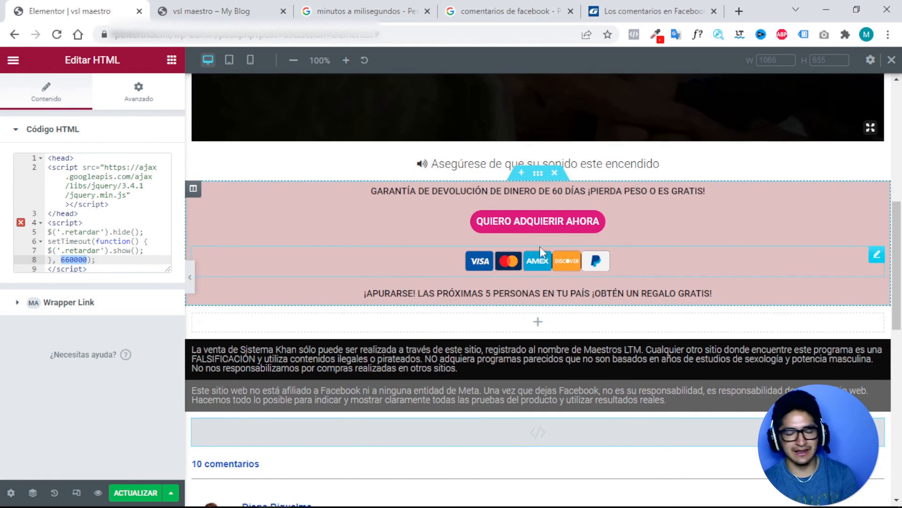
scroll(557, 247, down, 2)
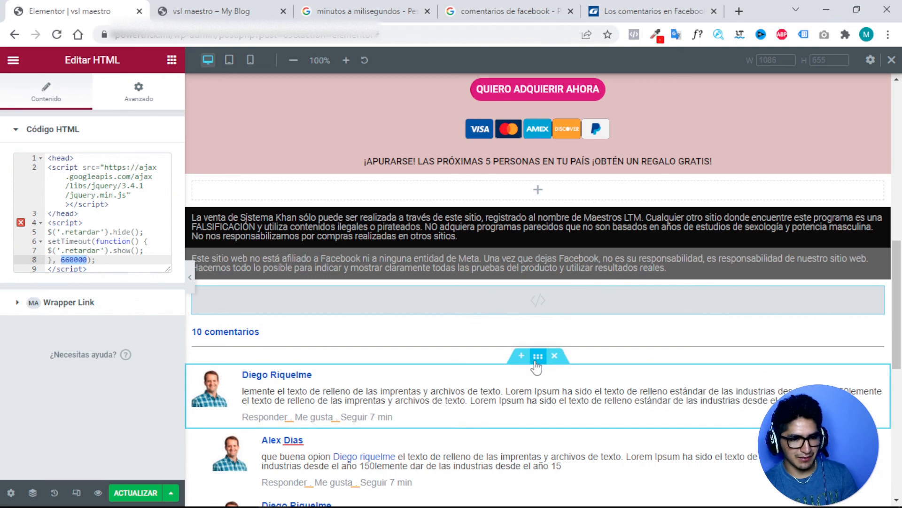
Delete the final comment section and select the new last comment's commenter name.
click(538, 361)
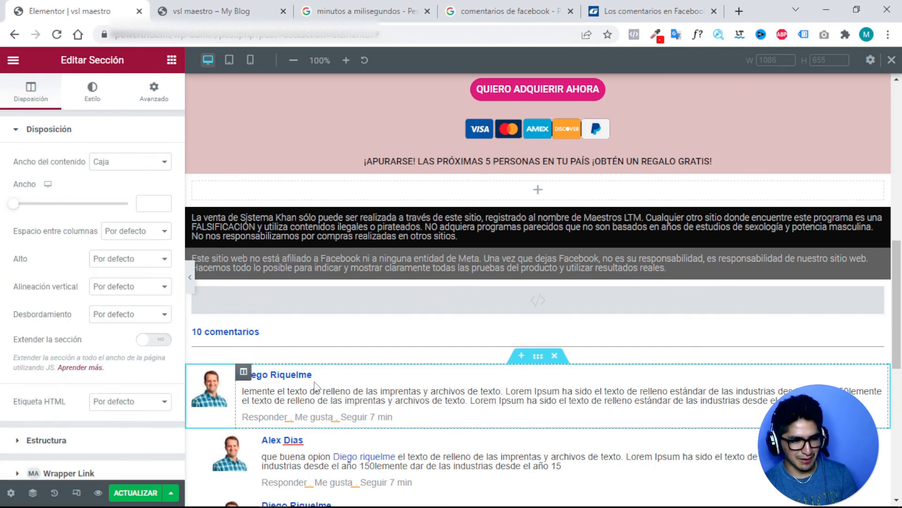
scroll(320, 386, down, 4)
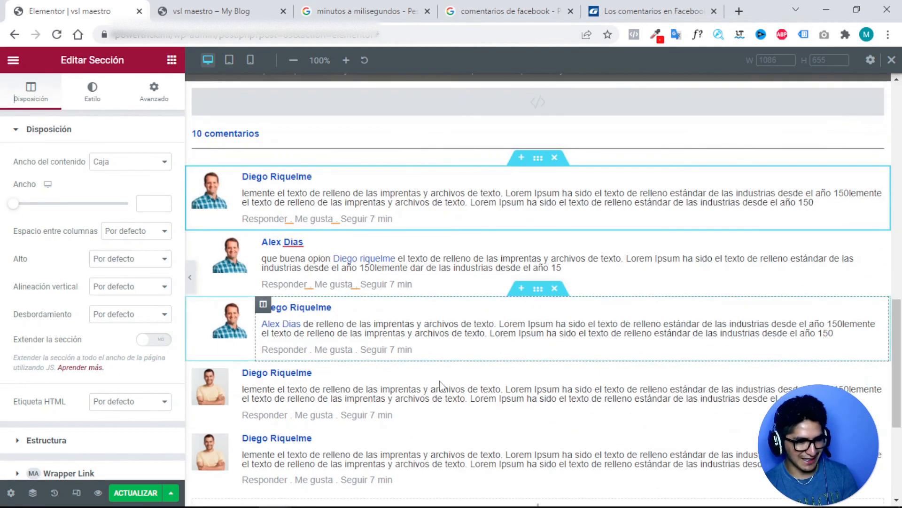
scroll(441, 384, down, 3)
click(287, 306)
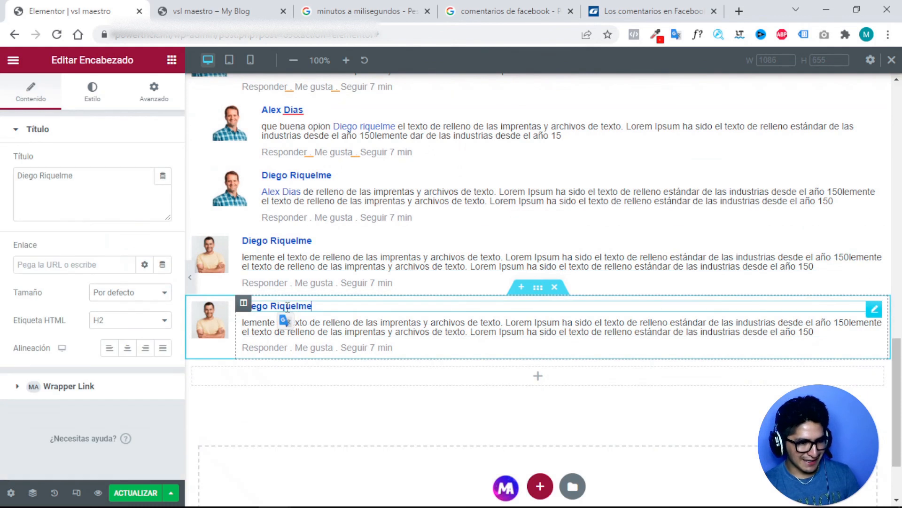
click(555, 289)
triple_click(288, 240)
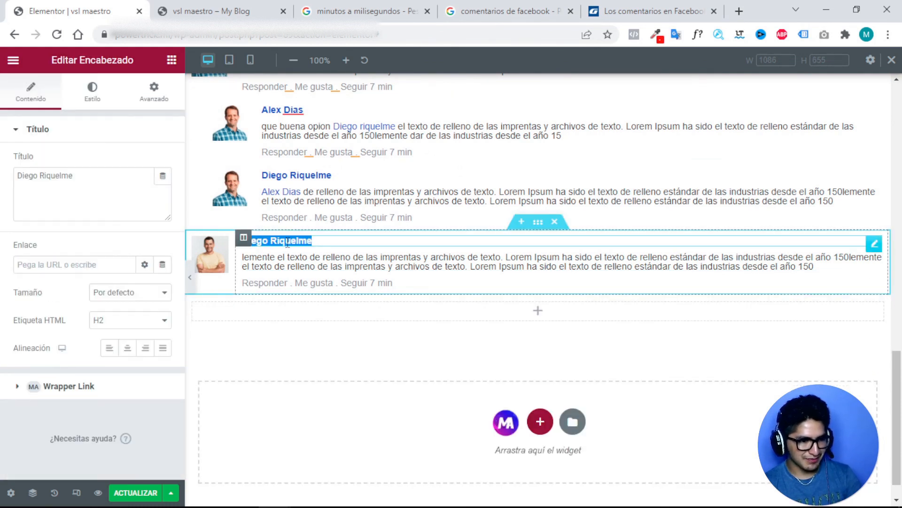
Give the last comment a new commenter name and the 15.png photo as avatar.
text(Dia)
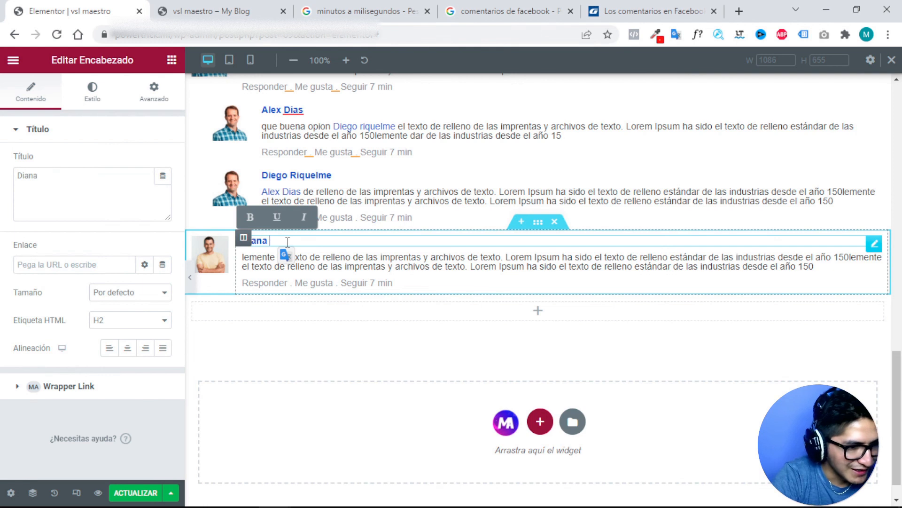
text(na)
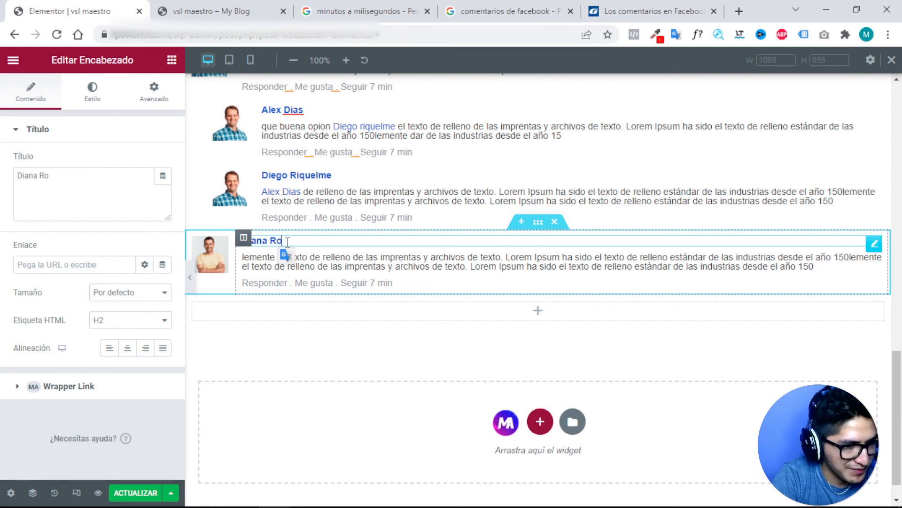
click(210, 254)
click(133, 205)
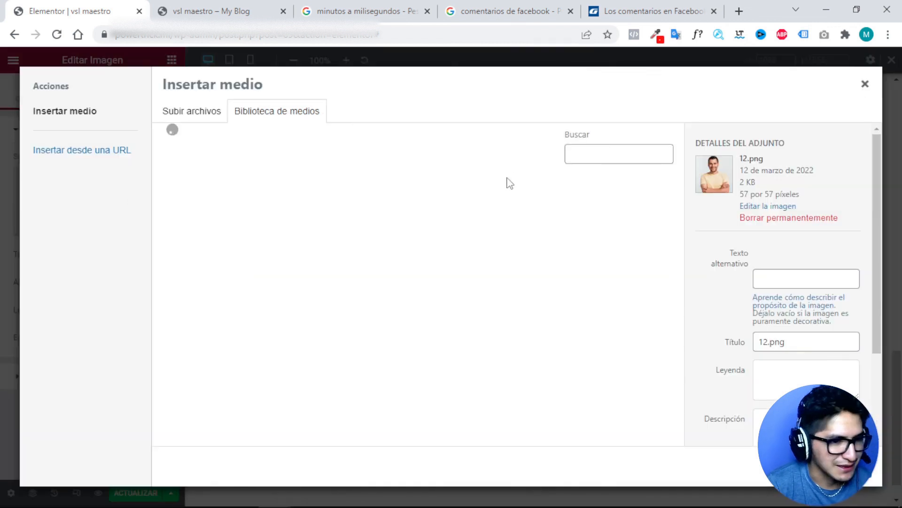
click(412, 337)
click(221, 327)
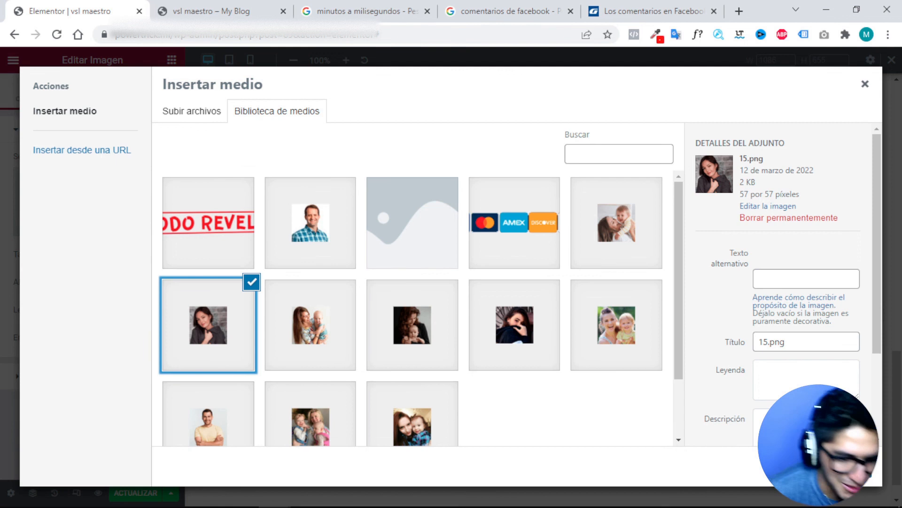
click(835, 466)
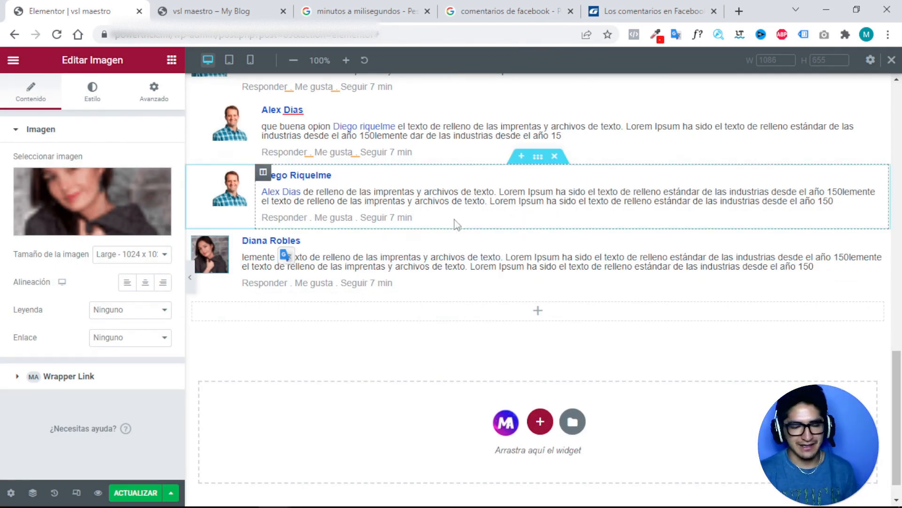
Paste retardar into the last comment section's Clases CSS under Avanzado.
click(538, 227)
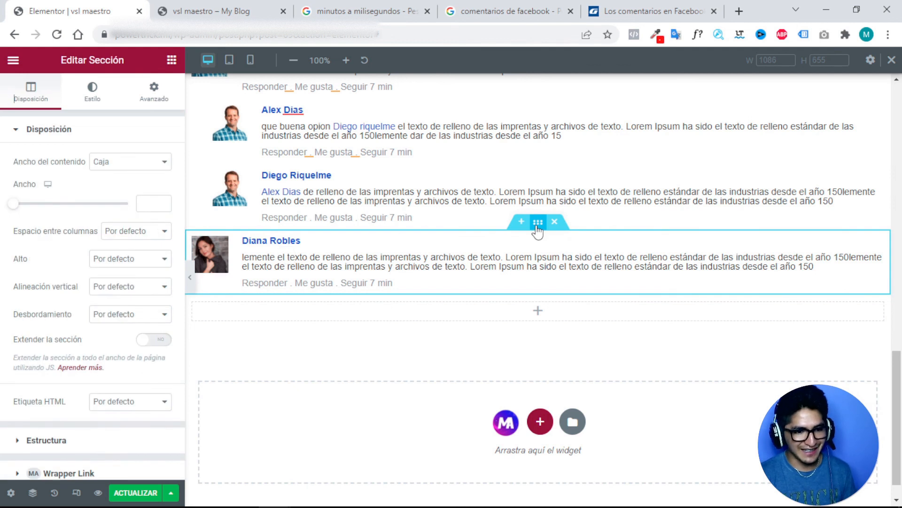
click(97, 100)
click(159, 98)
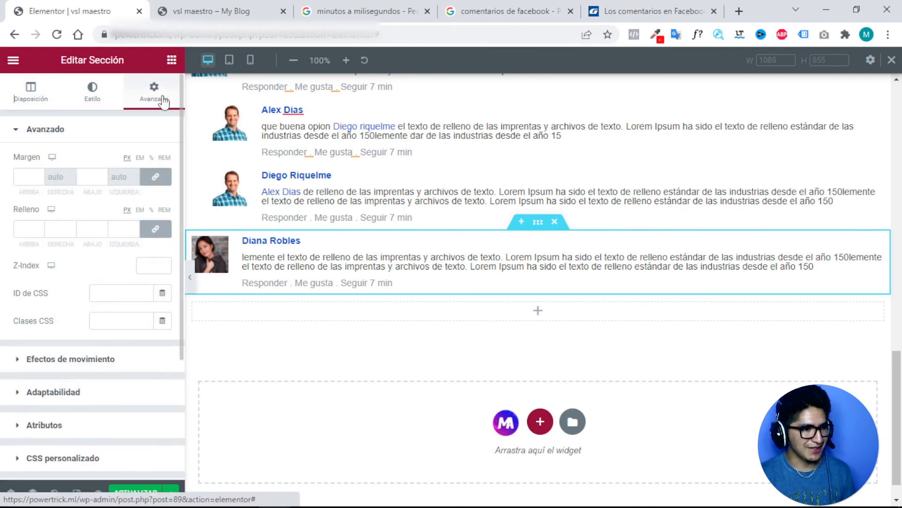
click(121, 322)
key(ctrl+v)
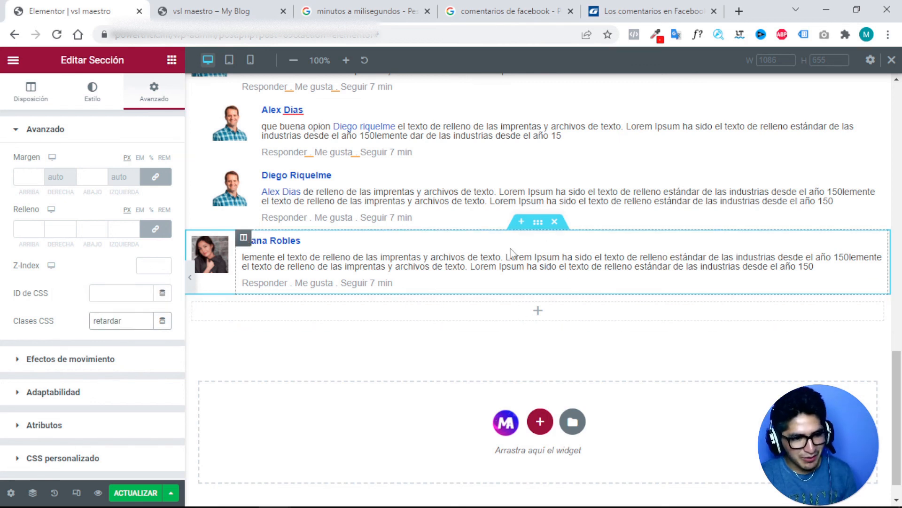
scroll(445, 253, up, 7)
scroll(446, 253, up, 3)
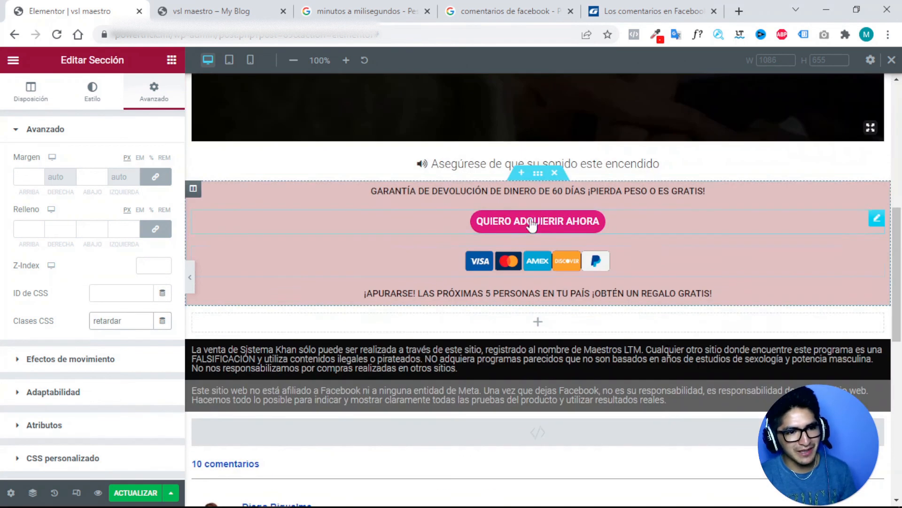
scroll(538, 221, down, 1)
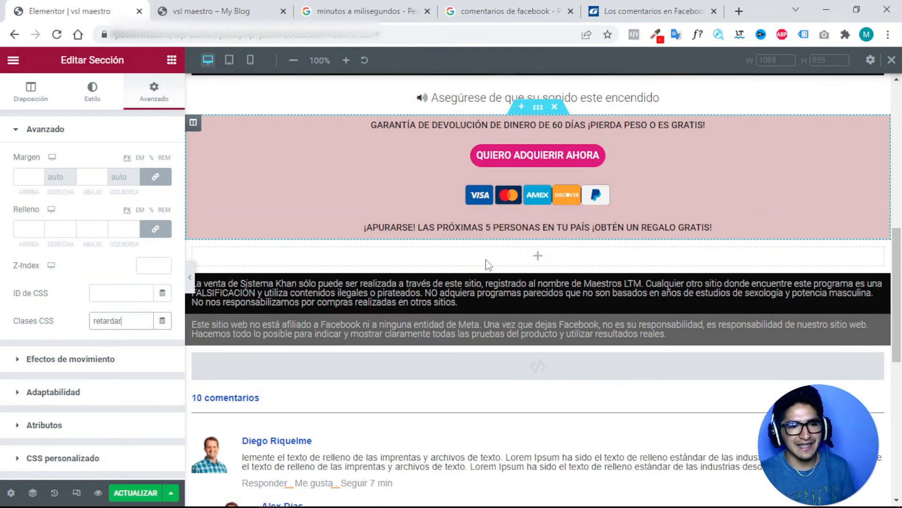
scroll(558, 279, down, 1)
scroll(538, 303, down, 2)
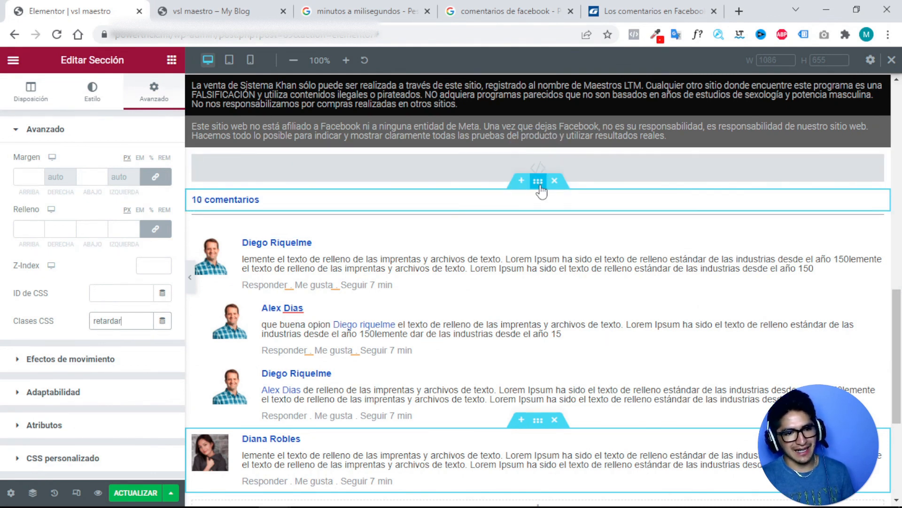
Add retardar to the 10 comentarios section's Clases CSS and save with ACTUALIZAR.
click(539, 182)
click(155, 91)
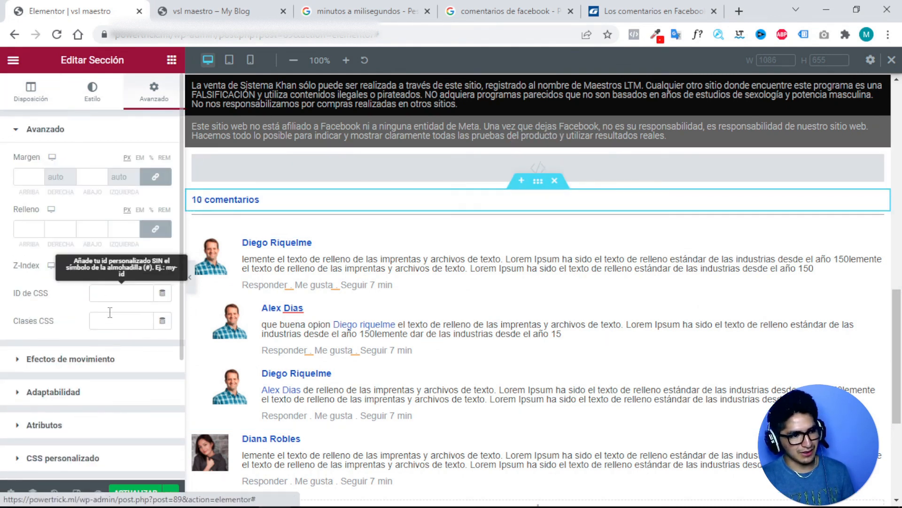
click(122, 322)
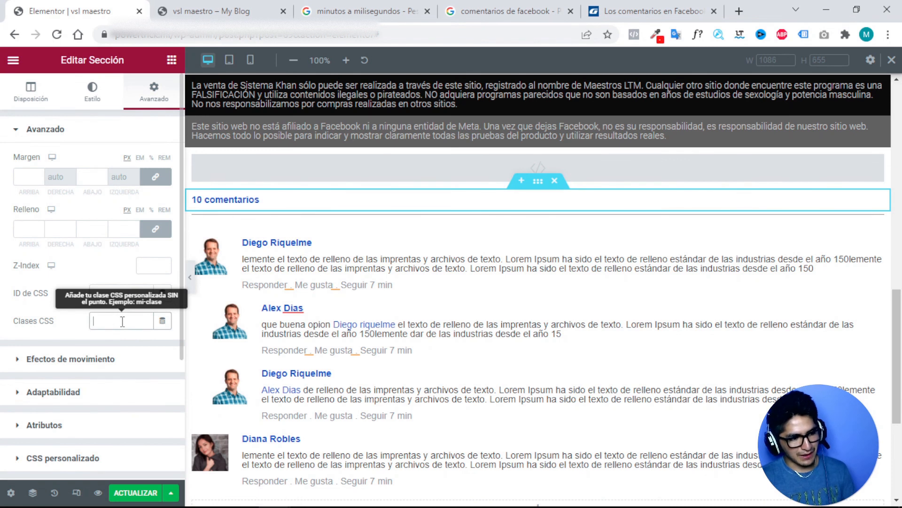
text(retardar)
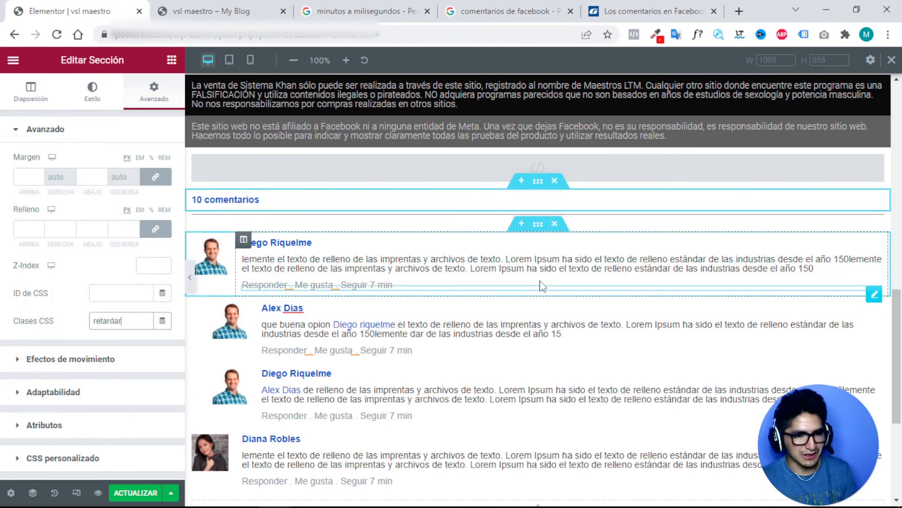
scroll(419, 366, down, 3)
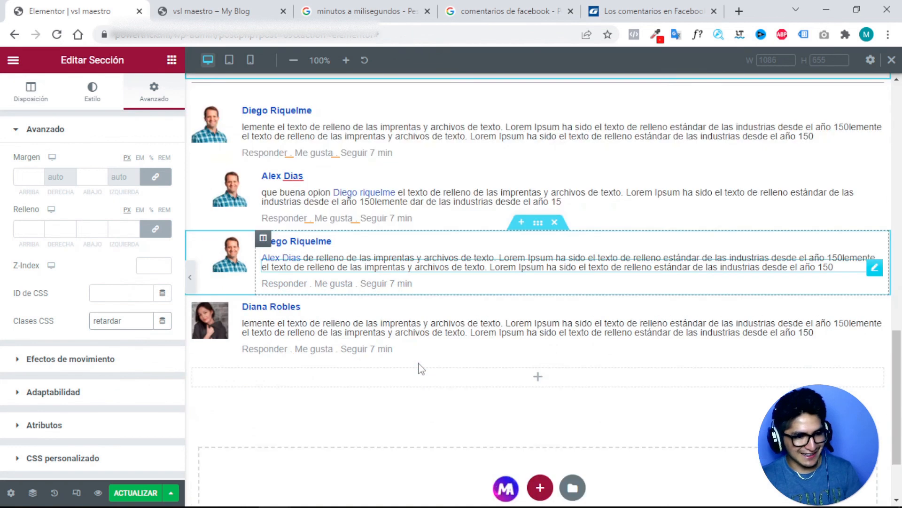
double_click(115, 320)
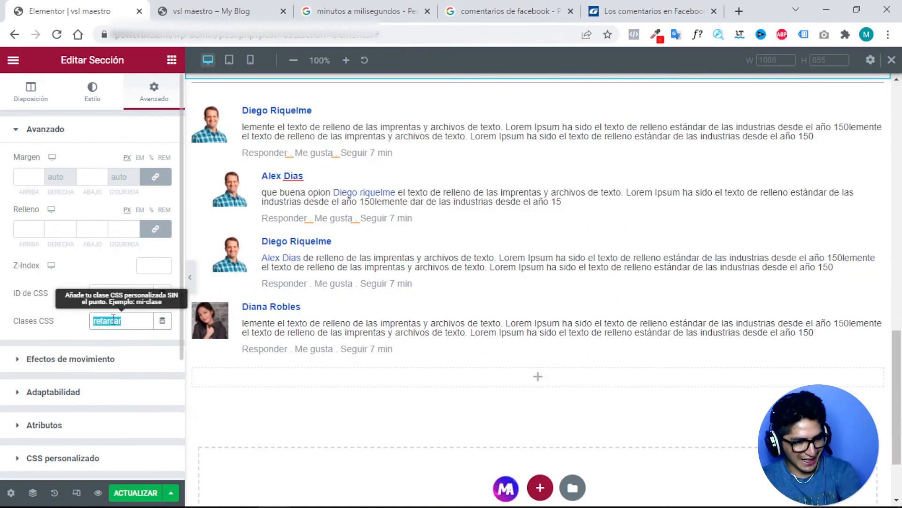
key(BackSpace)
key(ctrl+z)
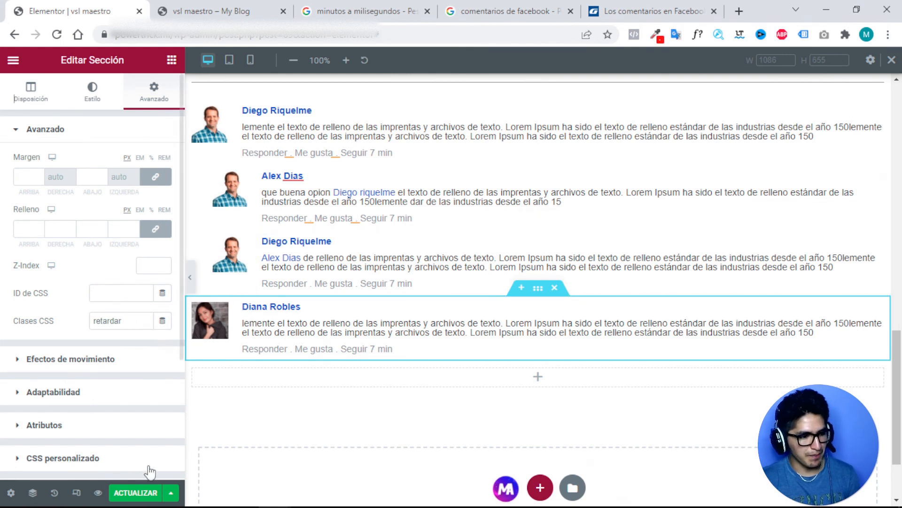
click(135, 492)
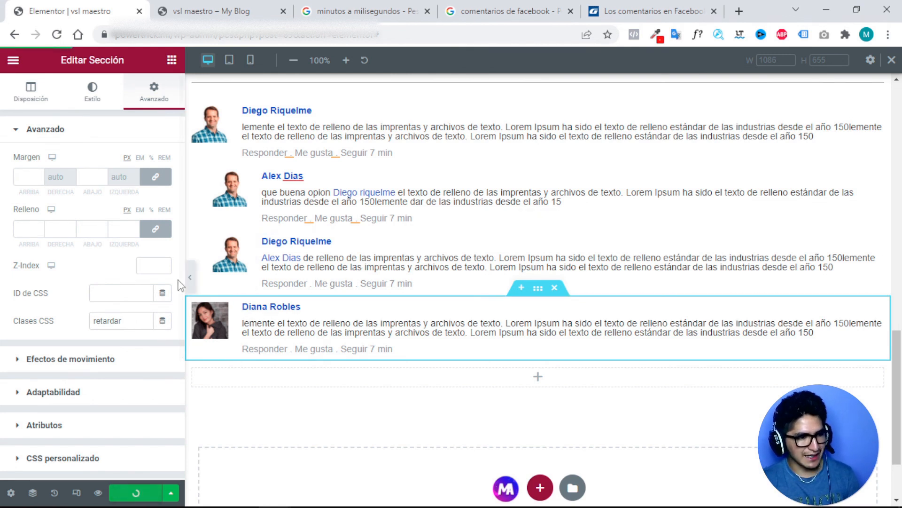
Check the live preview, then re-enter retardar in the comment section's CSS class and save.
click(206, 15)
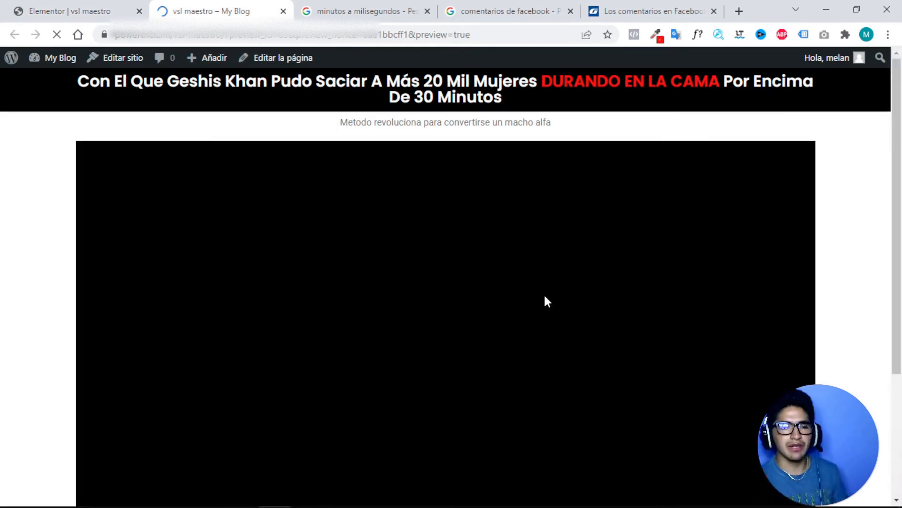
scroll(546, 300, down, 10)
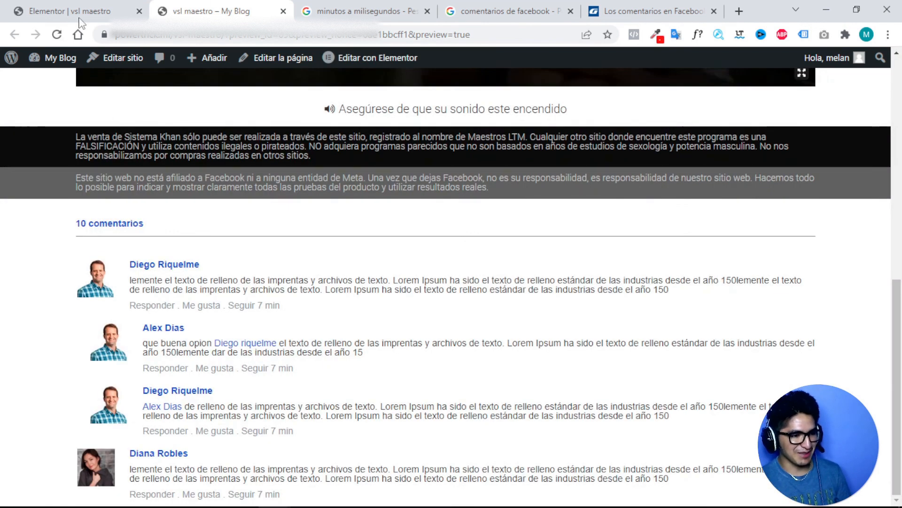
key(ctrl+shift+Tab)
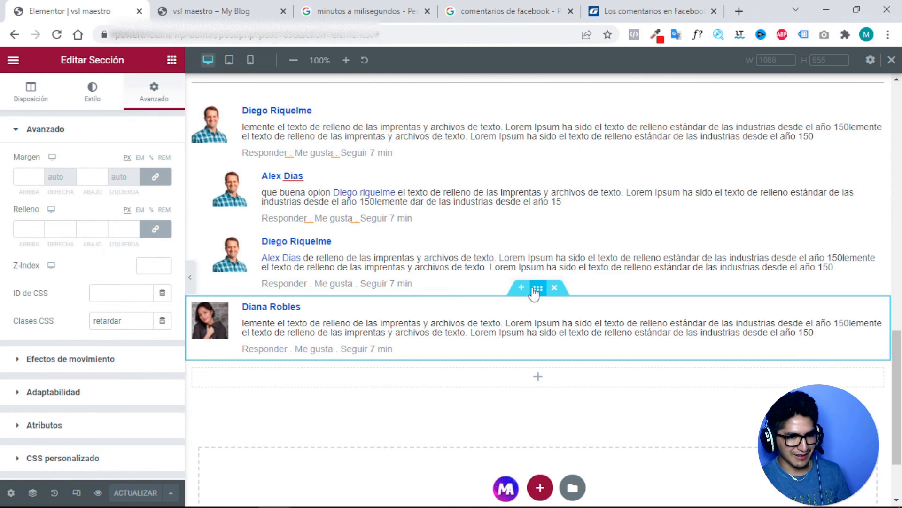
double_click(109, 323)
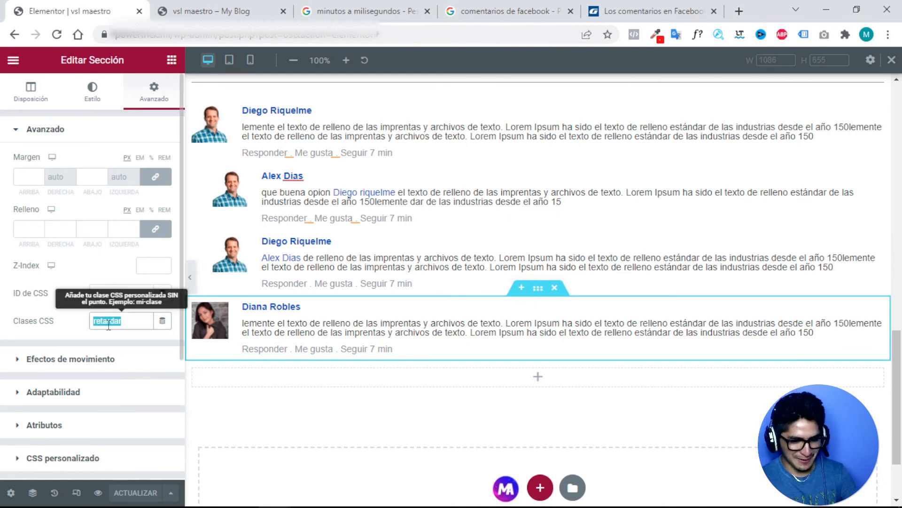
key(ctrl+x)
key(ctrl+v)
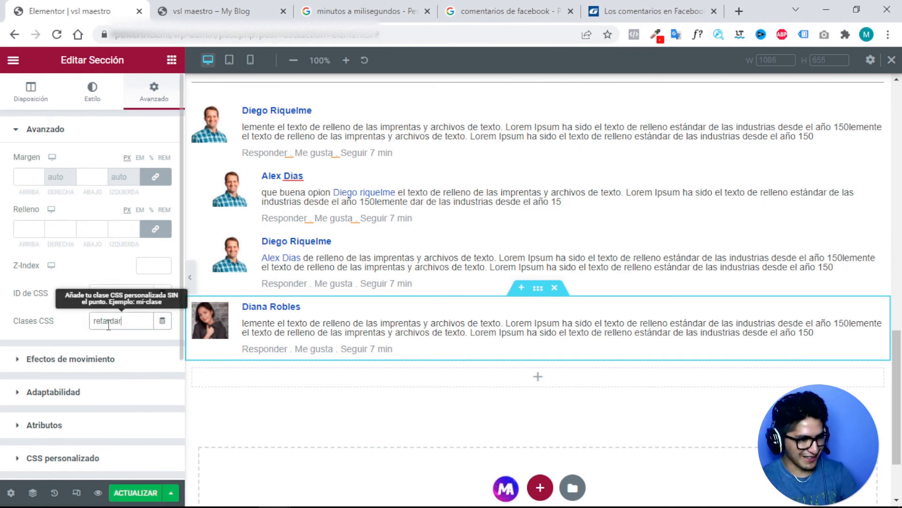
click(137, 499)
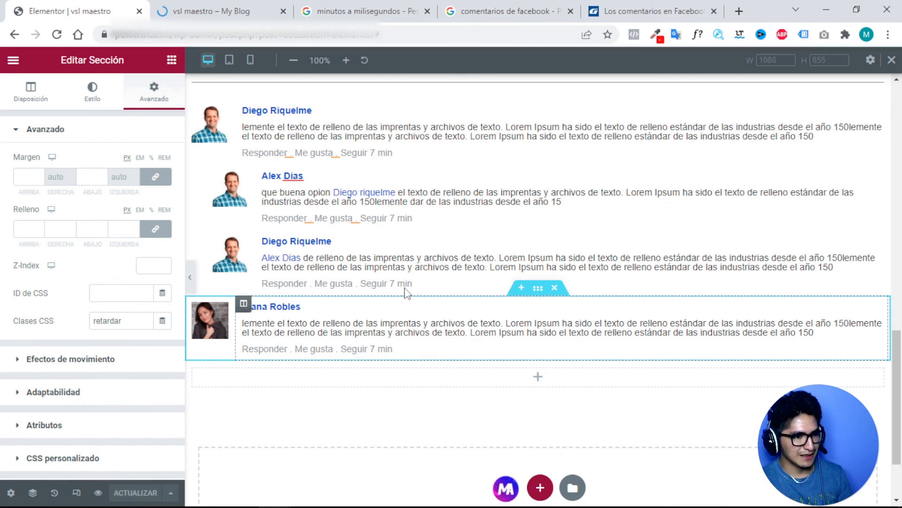
Reload both the preview tab and the Elementor editor tab to confirm the saved changes.
click(203, 14)
scroll(326, 262, down, 10)
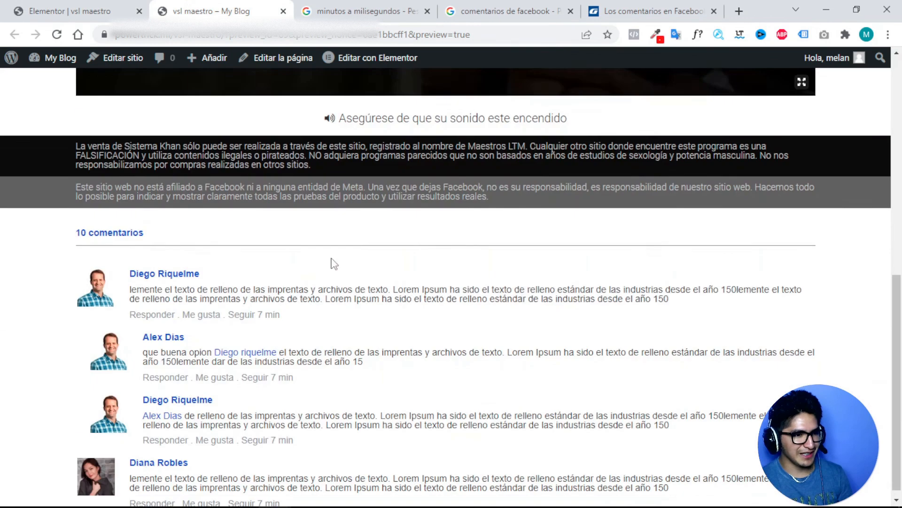
click(58, 37)
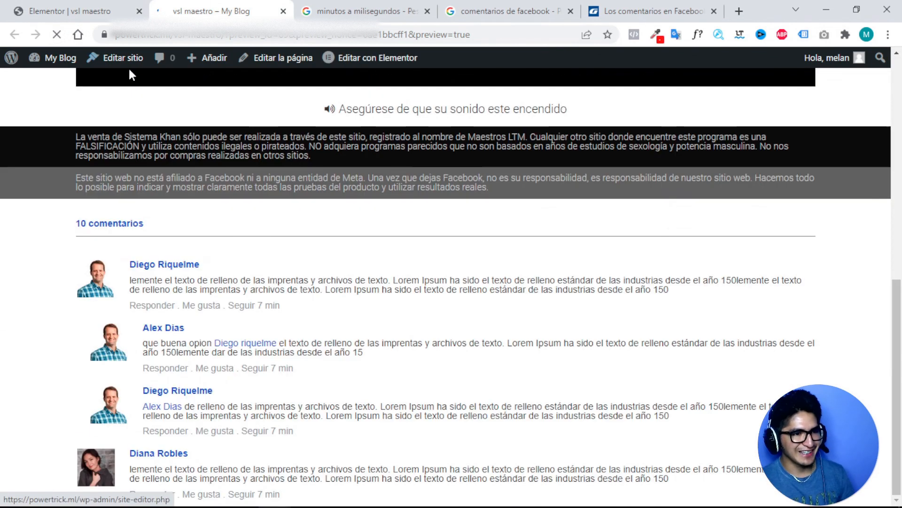
click(94, 10)
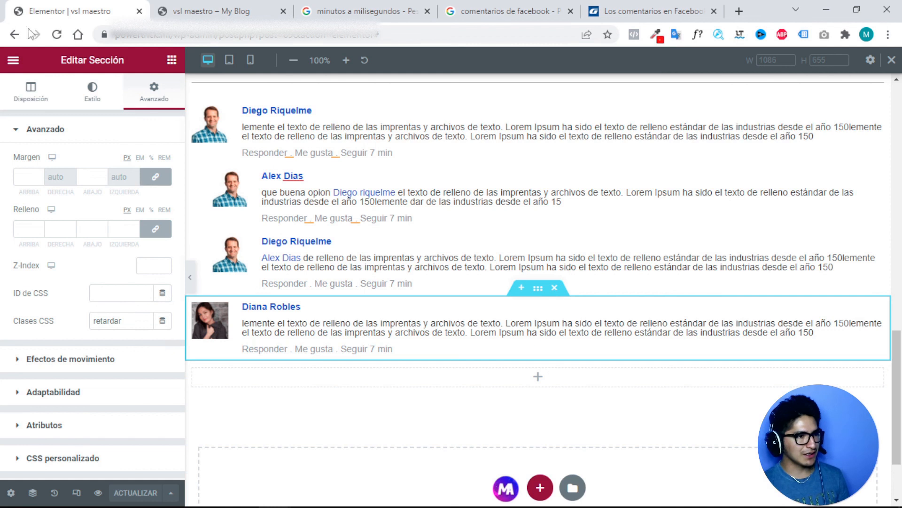
click(56, 36)
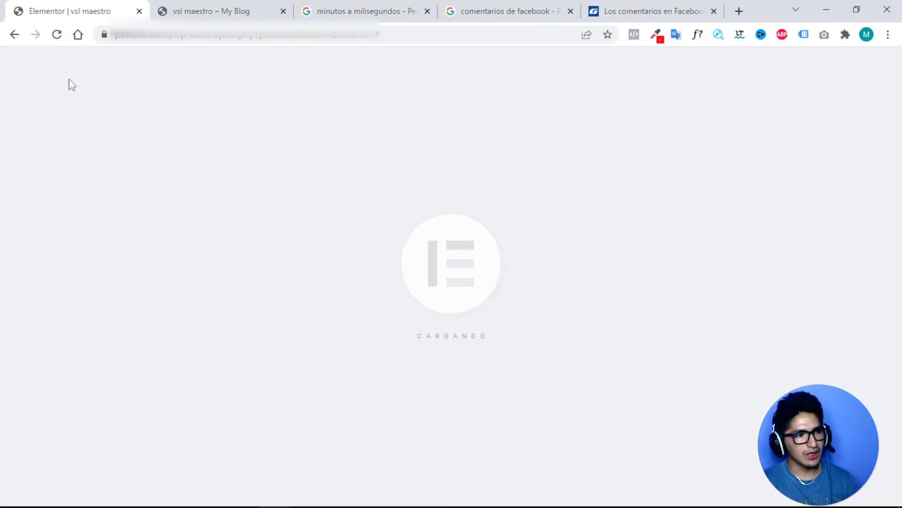
click(173, 9)
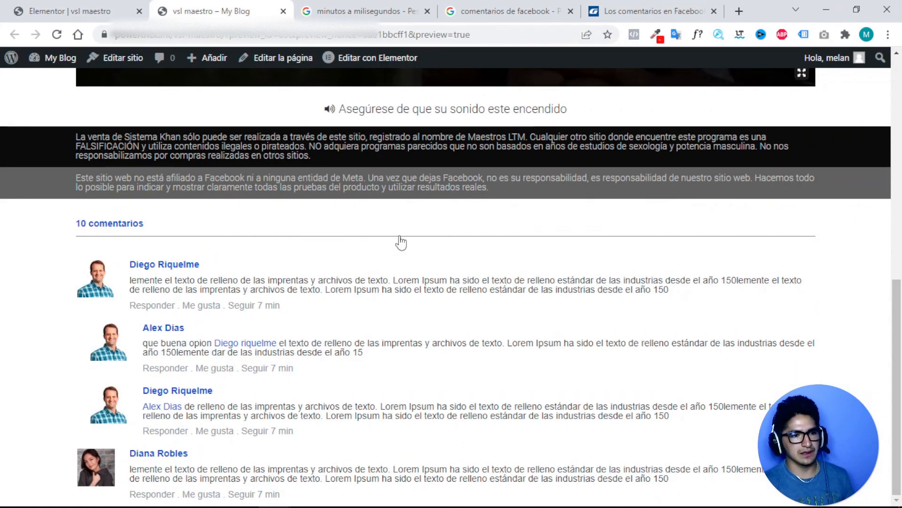
click(57, 35)
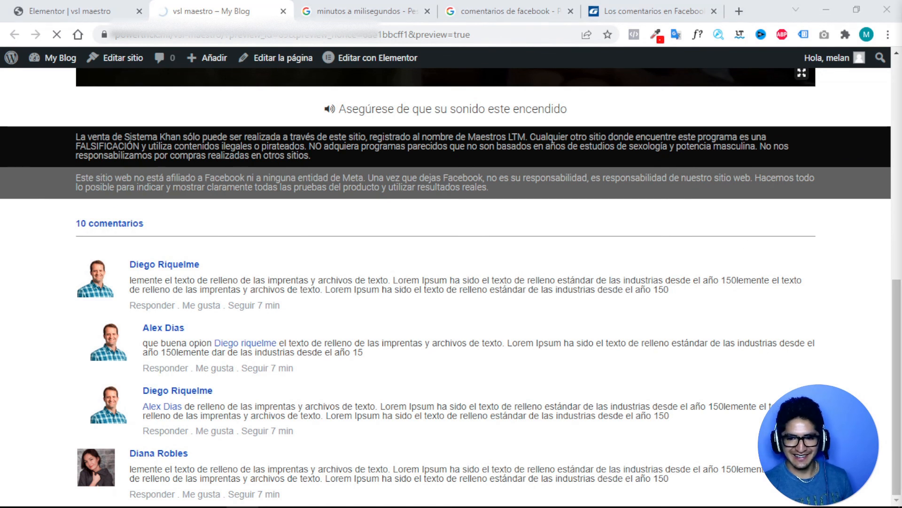
click(70, 10)
scroll(328, 242, down, 4)
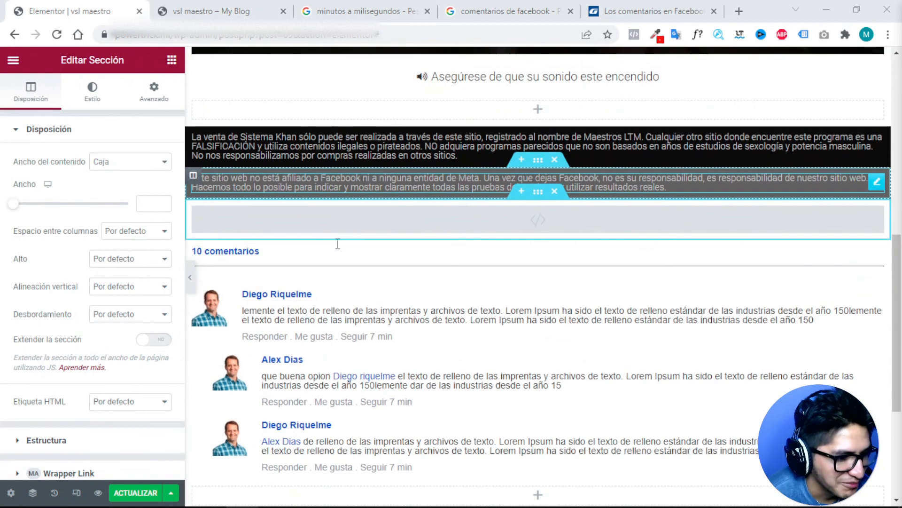
Drag the HTML script section from under the disclaimer to below the comments and view its code.
scroll(341, 254, up, 1)
scroll(339, 251, up, 1)
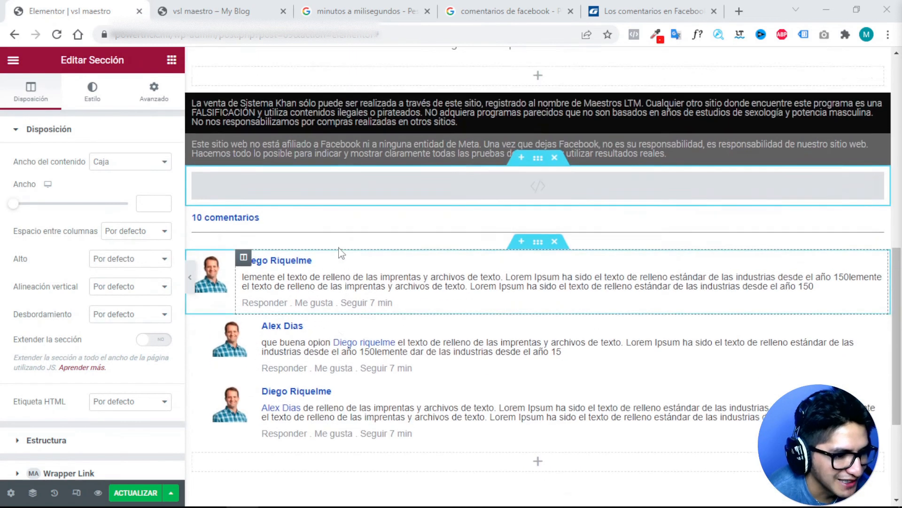
scroll(329, 306, down, 4)
scroll(322, 373, up, 5)
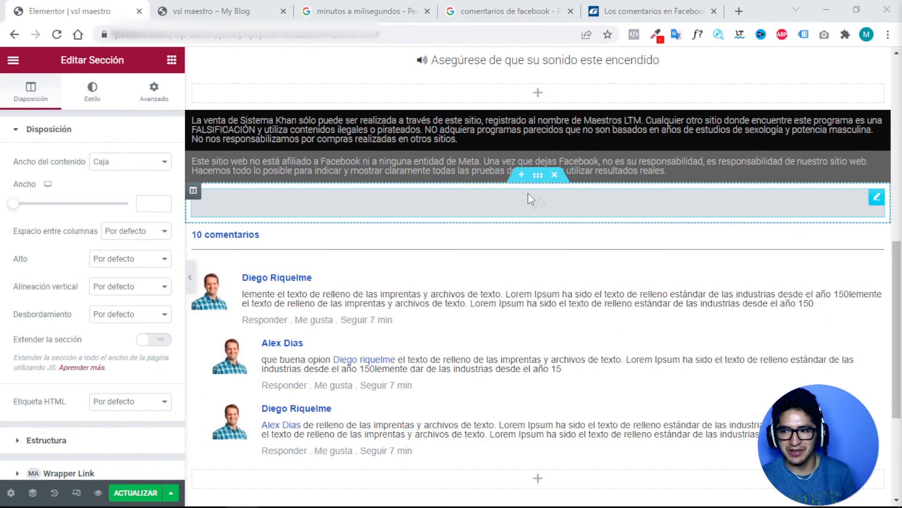
drag(538, 175, 484, 381)
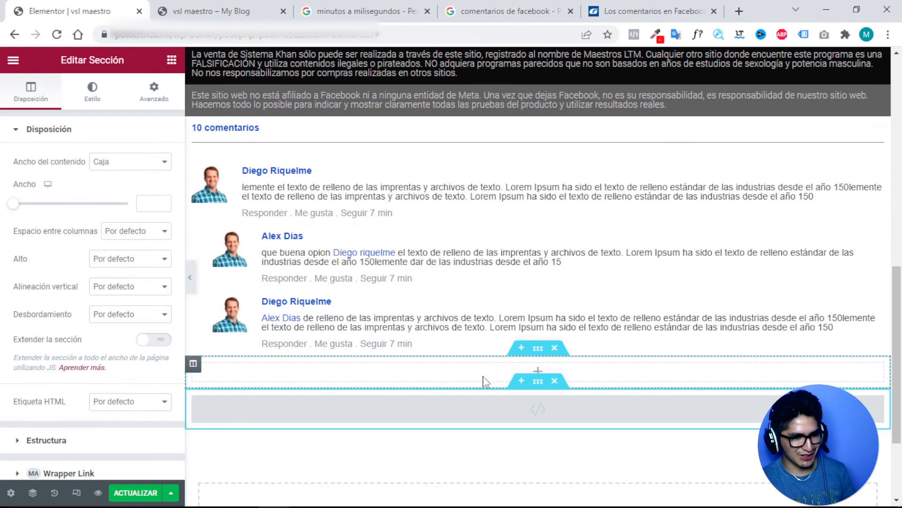
click(512, 413)
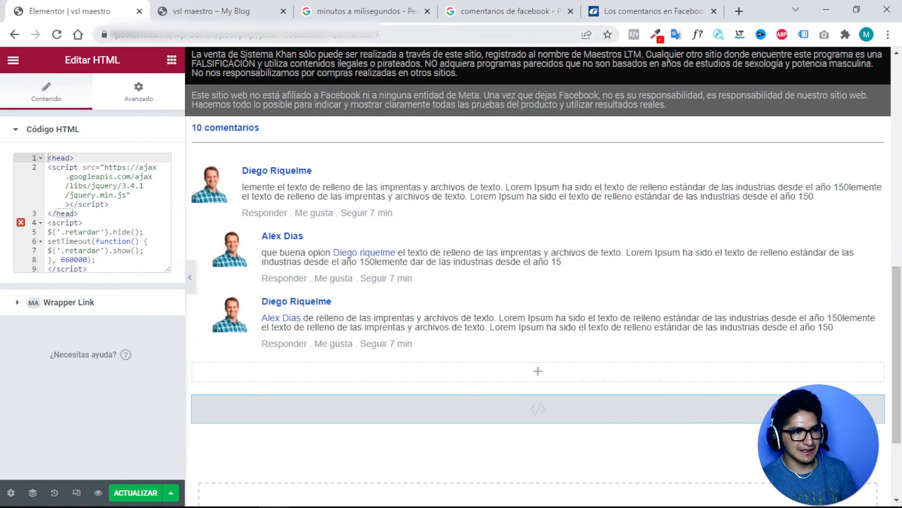
Review the live preview, then open the layout settings of the section holding the script.
click(216, 13)
scroll(380, 165, up, 7)
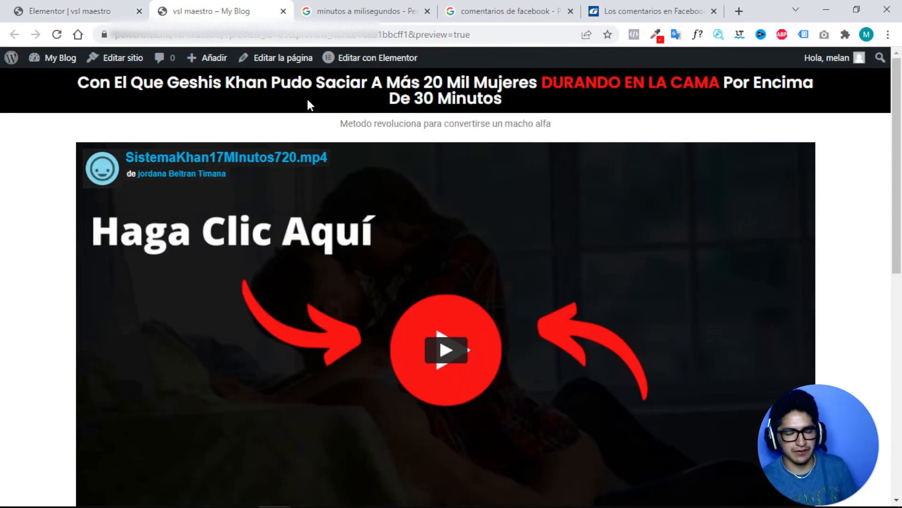
scroll(403, 189, down, 5)
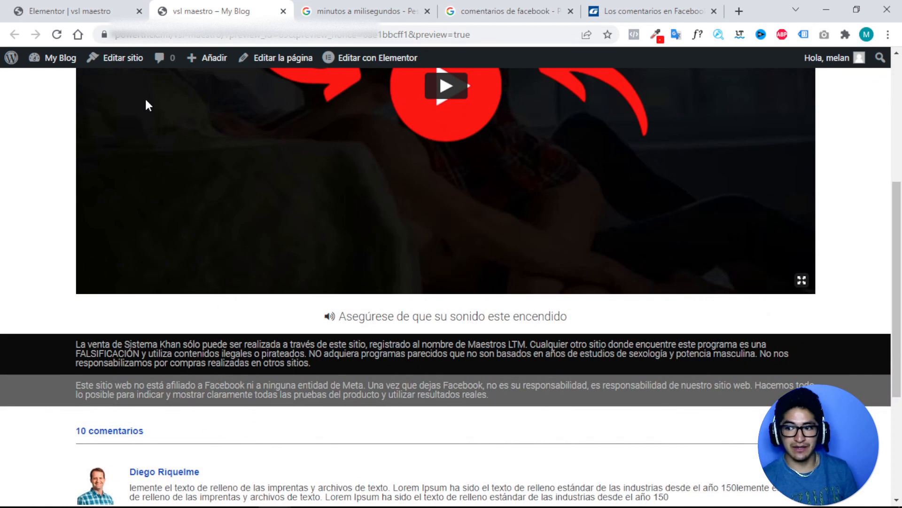
click(113, 13)
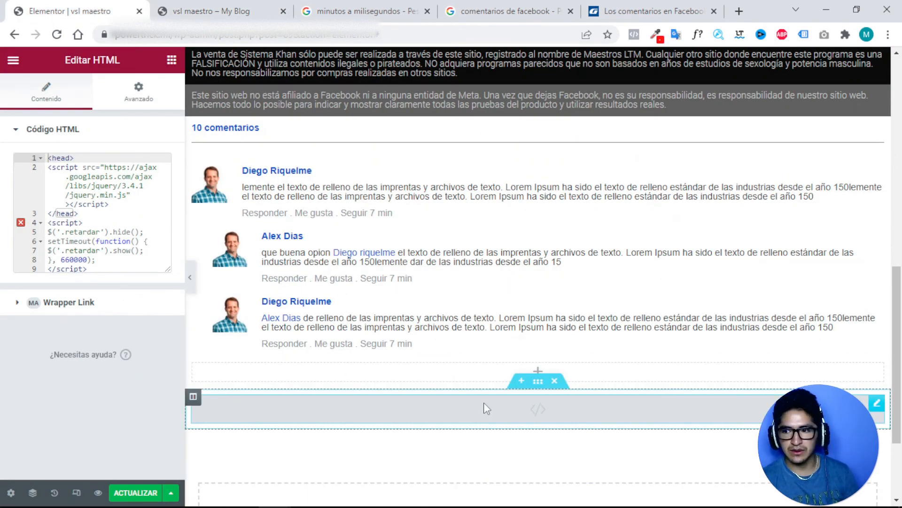
click(538, 381)
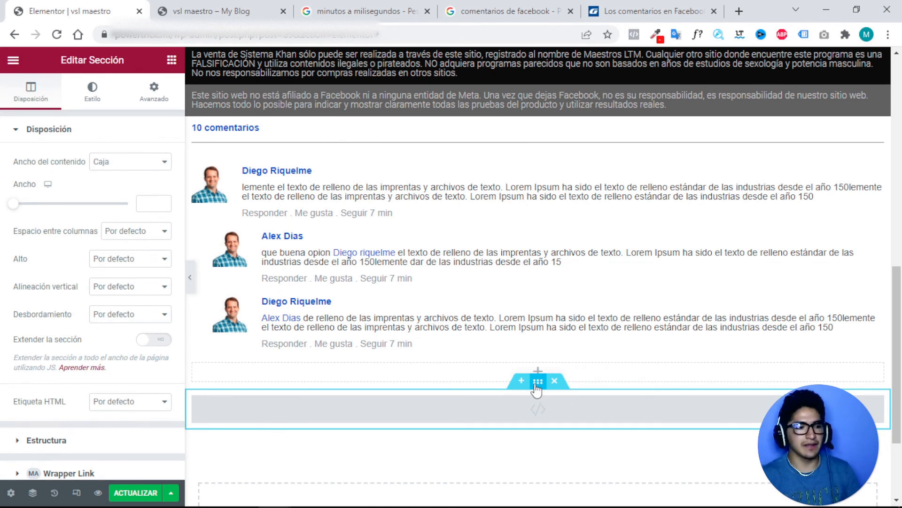
Set the script section's Etiqueta HTML to footer.
scroll(107, 323, down, 2)
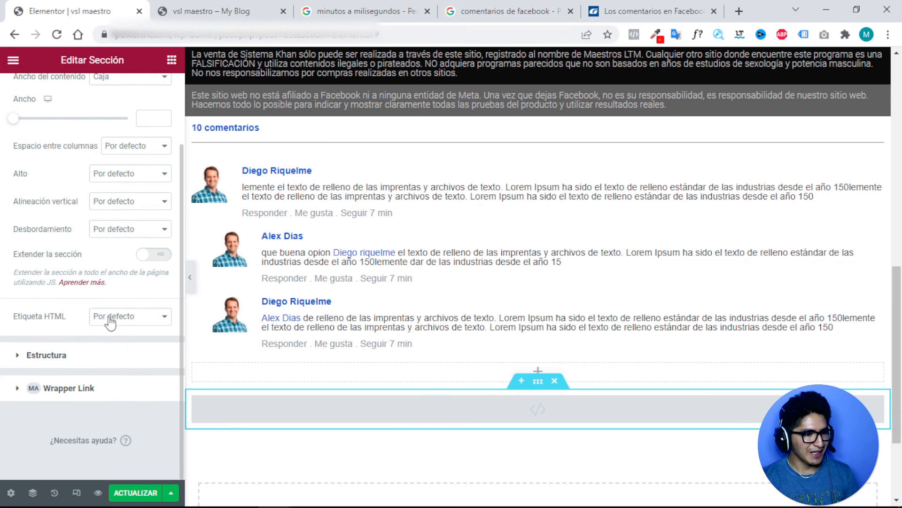
click(113, 322)
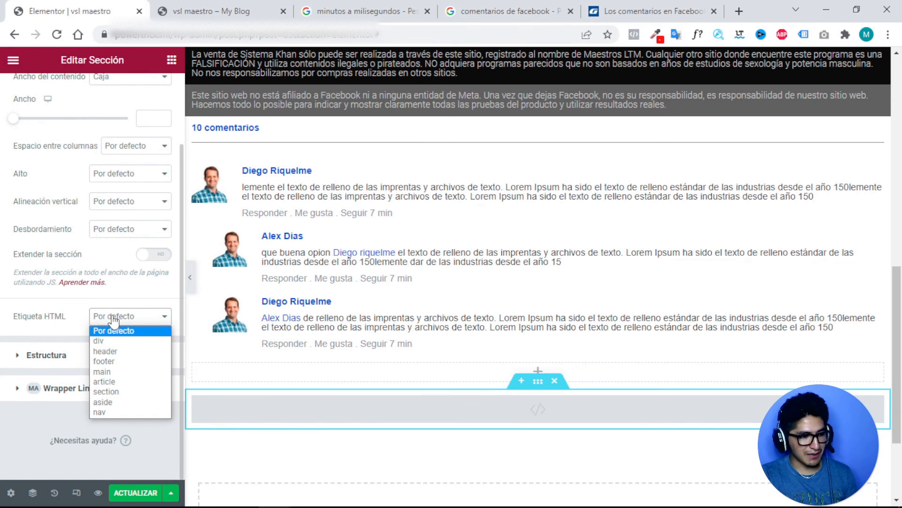
click(104, 361)
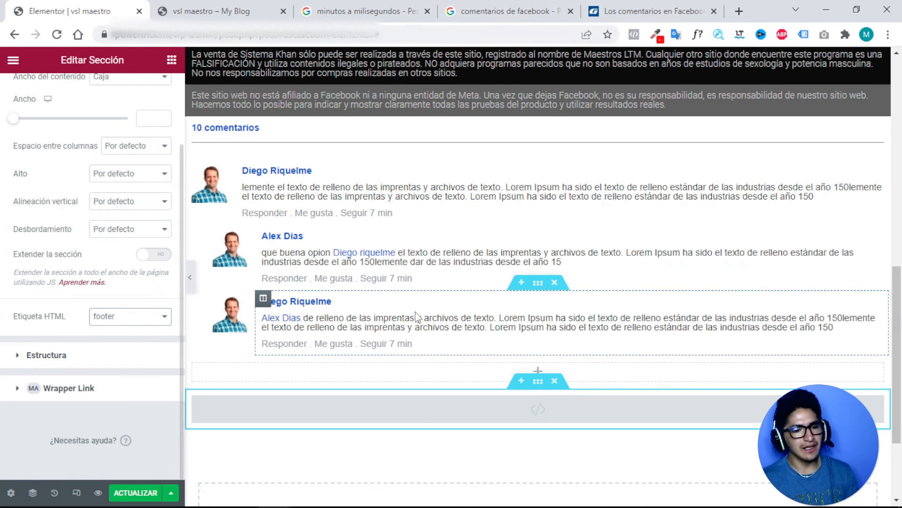
scroll(413, 297, up, 6)
scroll(413, 298, up, 5)
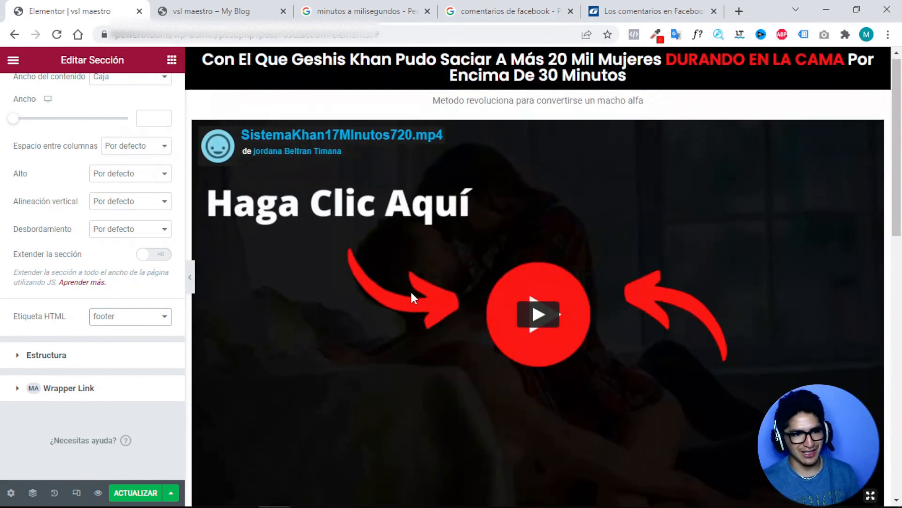
scroll(414, 302, down, 7)
scroll(449, 281, down, 4)
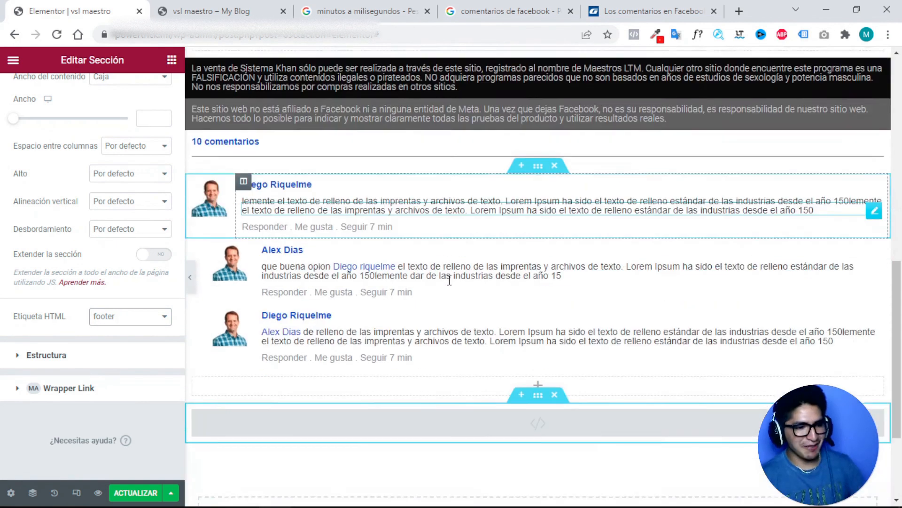
scroll(470, 235, up, 2)
scroll(517, 164, down, 3)
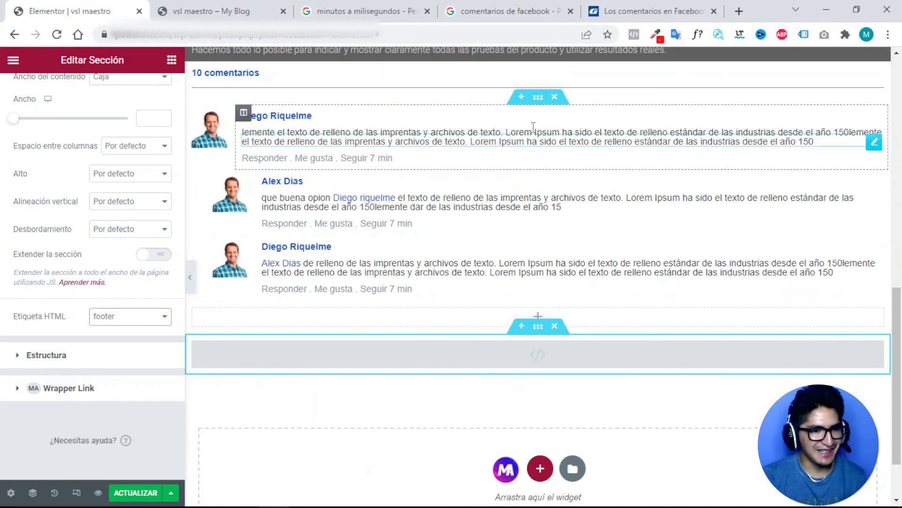
right_click(537, 96)
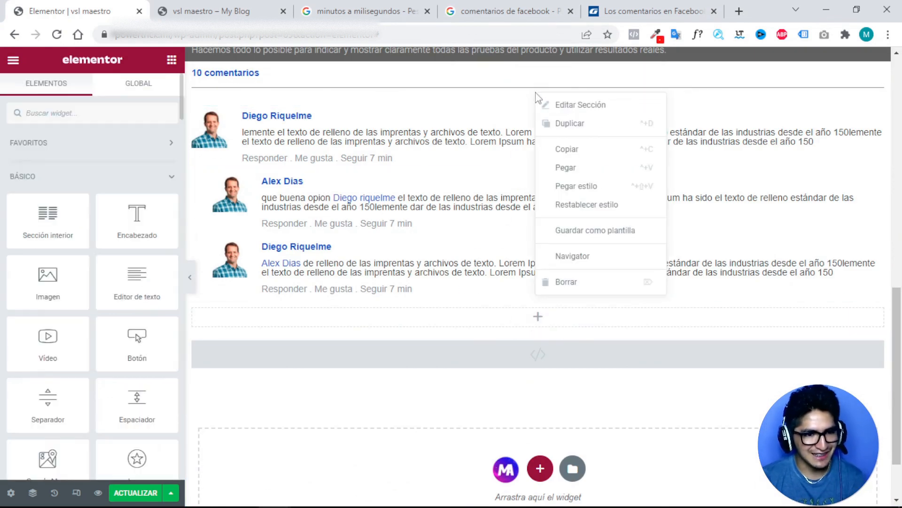
click(554, 126)
drag(541, 101, 520, 317)
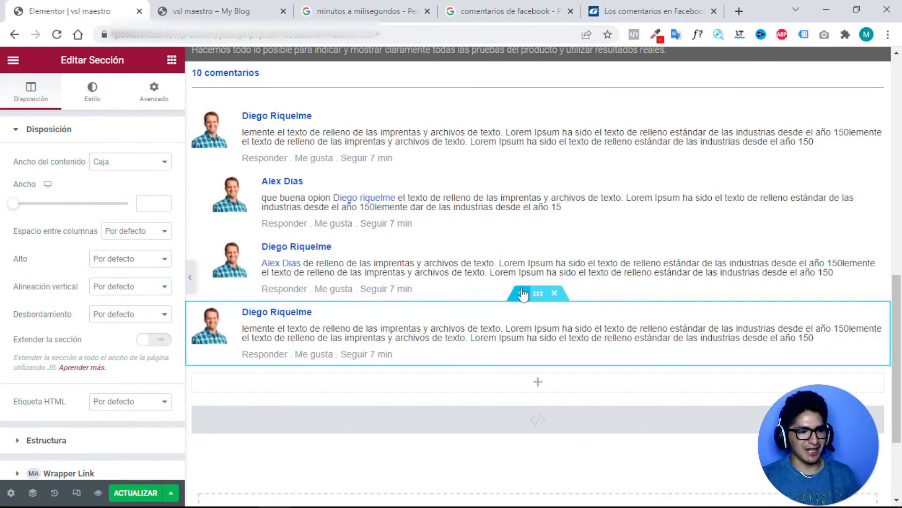
scroll(429, 255, up, 15)
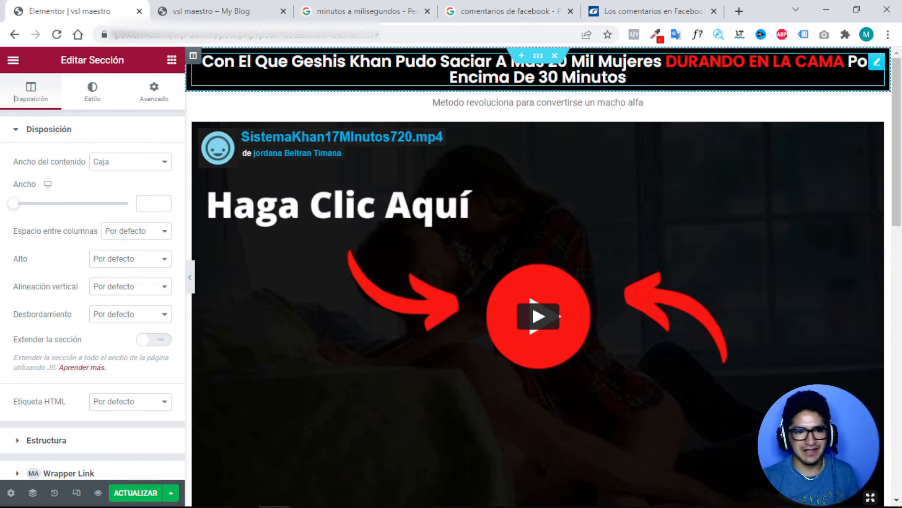
scroll(516, 132, down, 15)
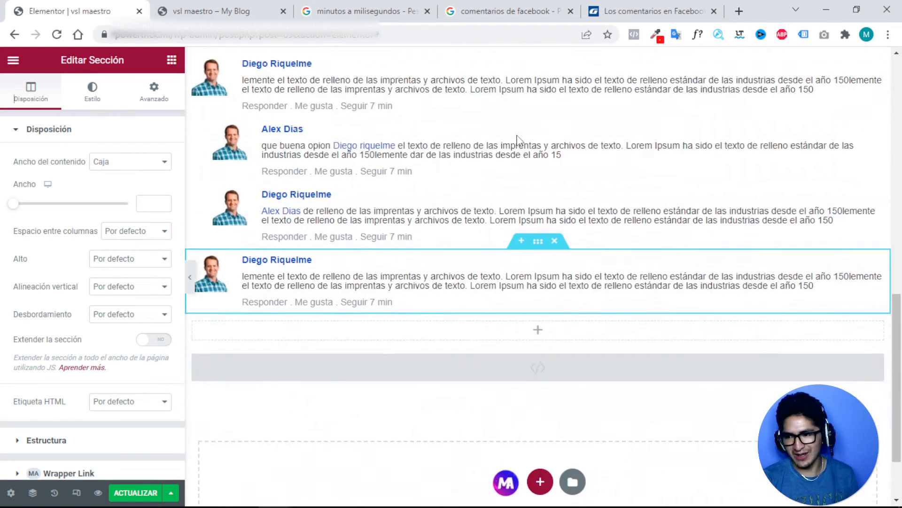
scroll(516, 139, down, 2)
Add a one-column section below the script block and drop an HTML widget into it.
click(537, 388)
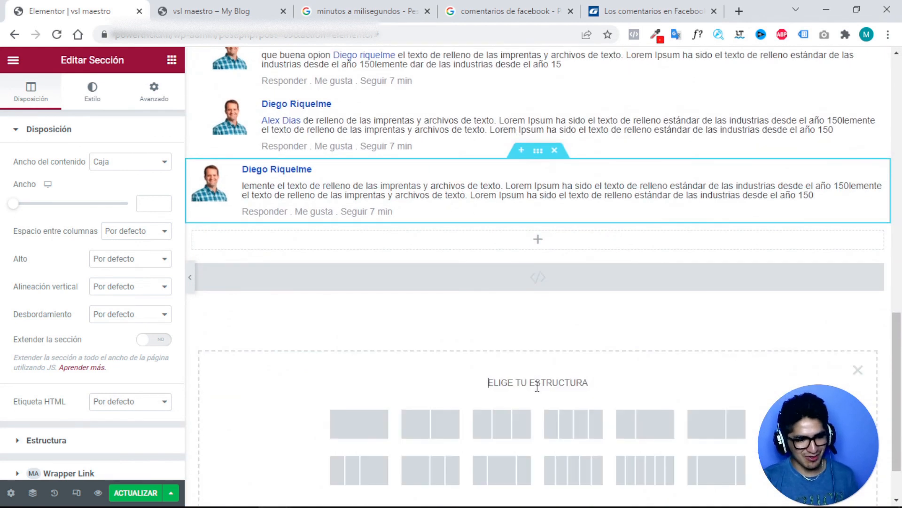
click(383, 426)
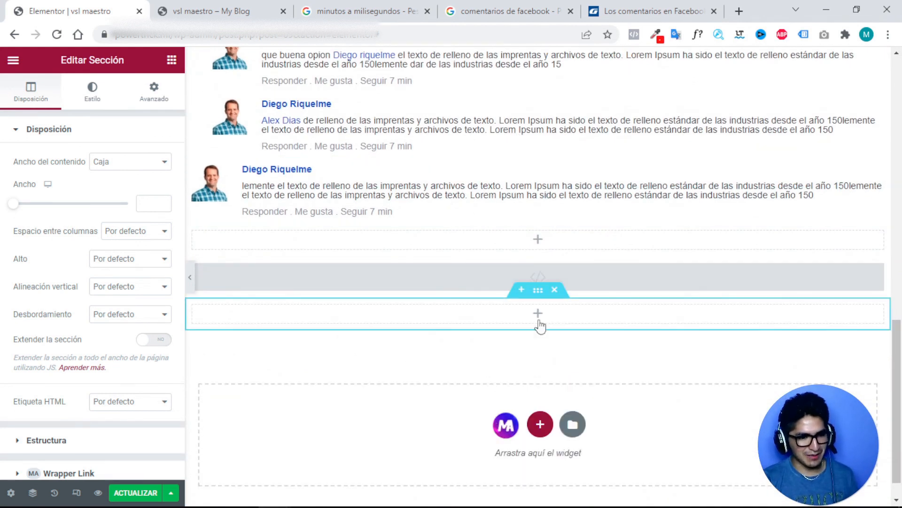
click(539, 320)
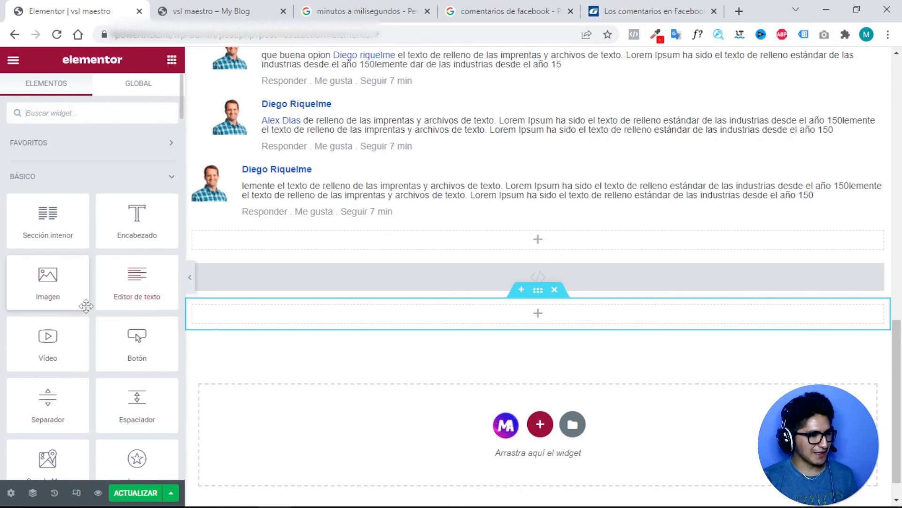
scroll(84, 300, down, 3)
scroll(86, 298, down, 3)
scroll(86, 298, up, 6)
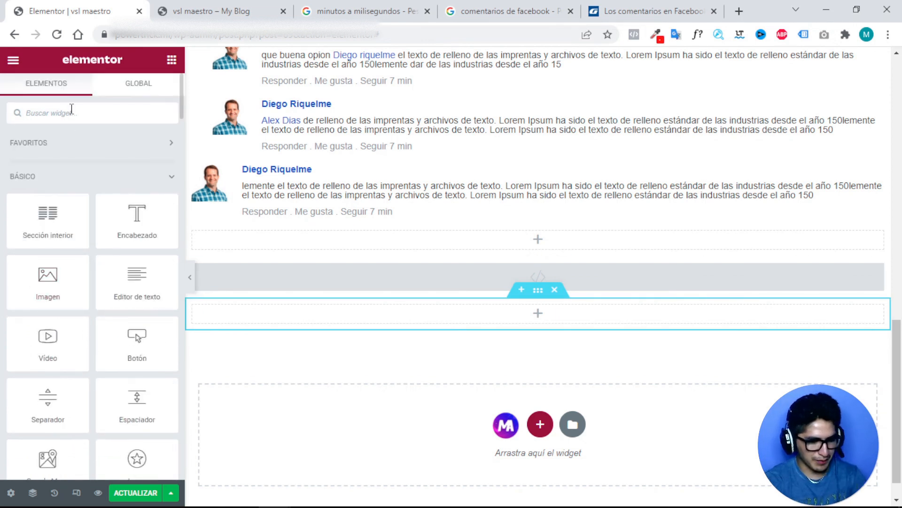
text(html)
drag(47, 157, 540, 326)
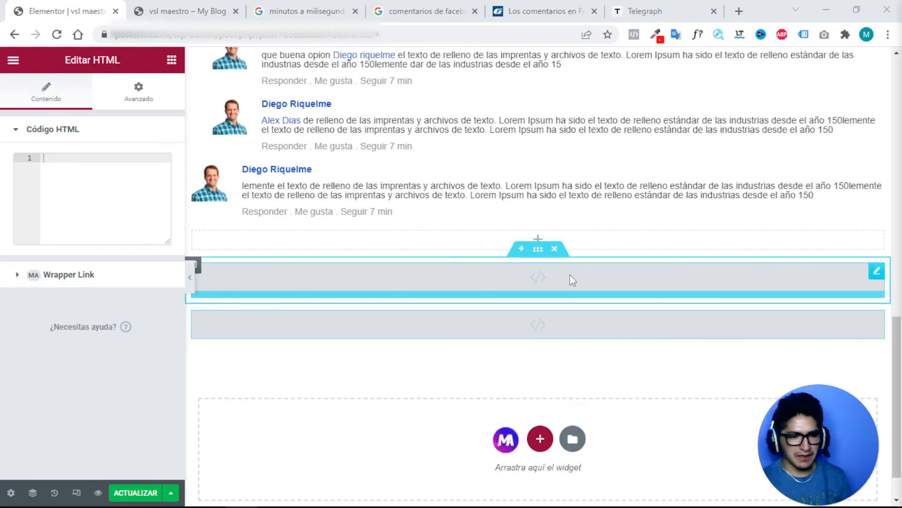
Paste the FOMO live-viewer banner code and reduce its font-size from 35px to 14px.
click(109, 166)
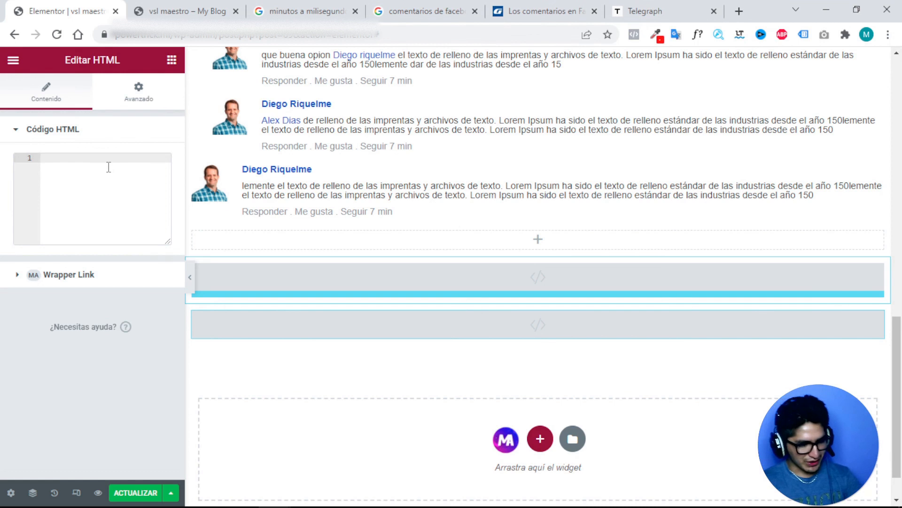
key(ctrl+v)
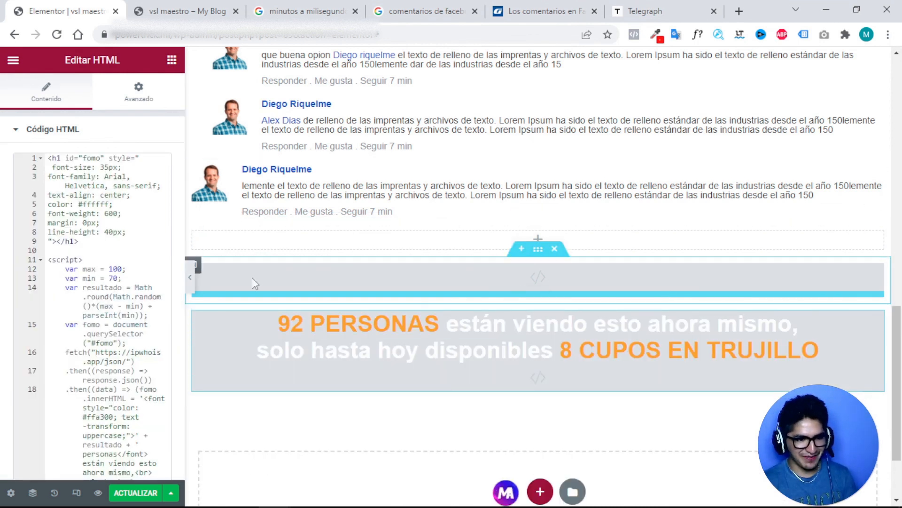
click(105, 167)
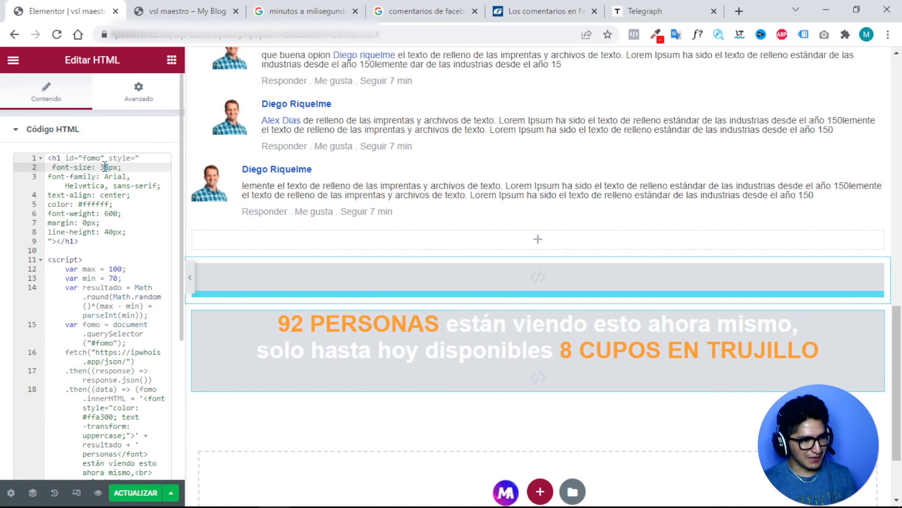
key(BackSpace)
key(BackSpace)
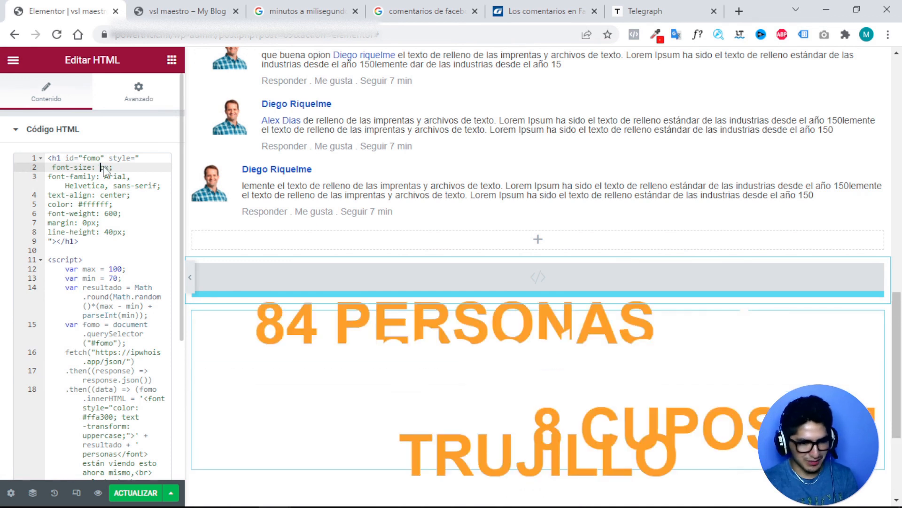
text(14)
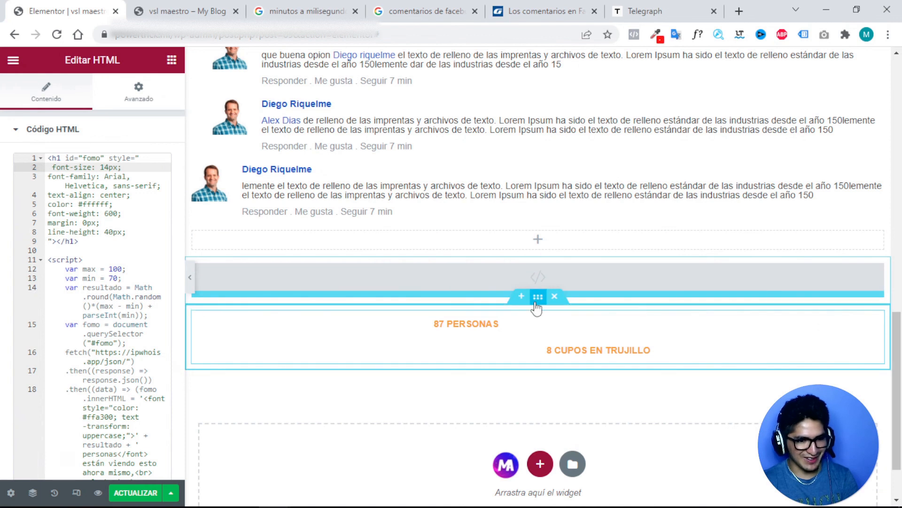
click(536, 303)
Give the banner section a classic dark grey #353535 background.
click(94, 99)
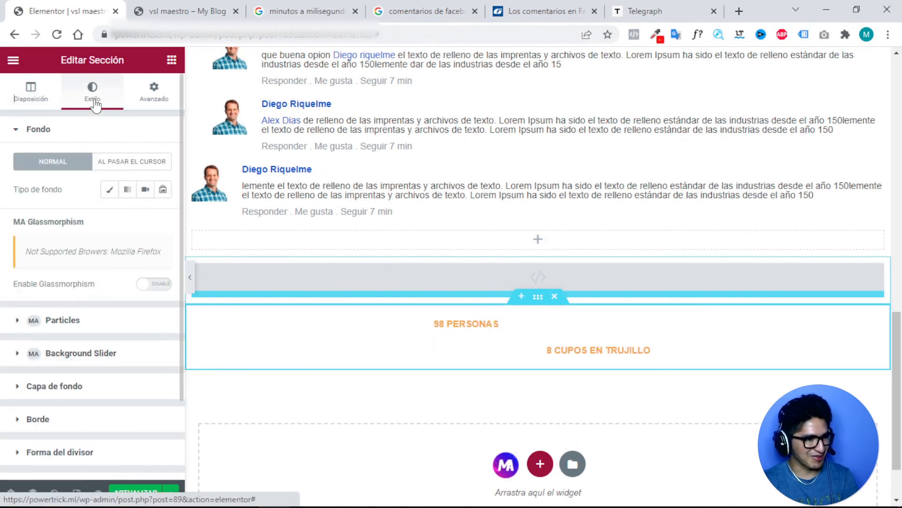
click(110, 189)
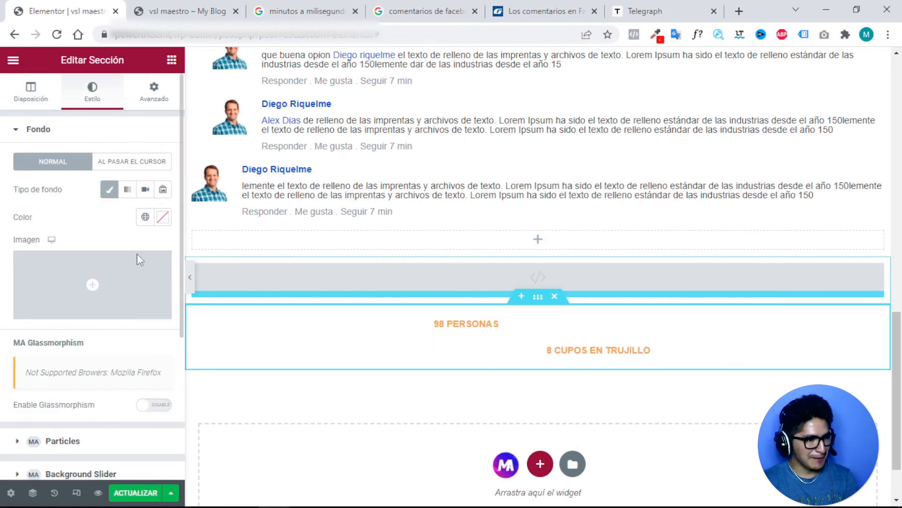
click(164, 217)
text(#151515)
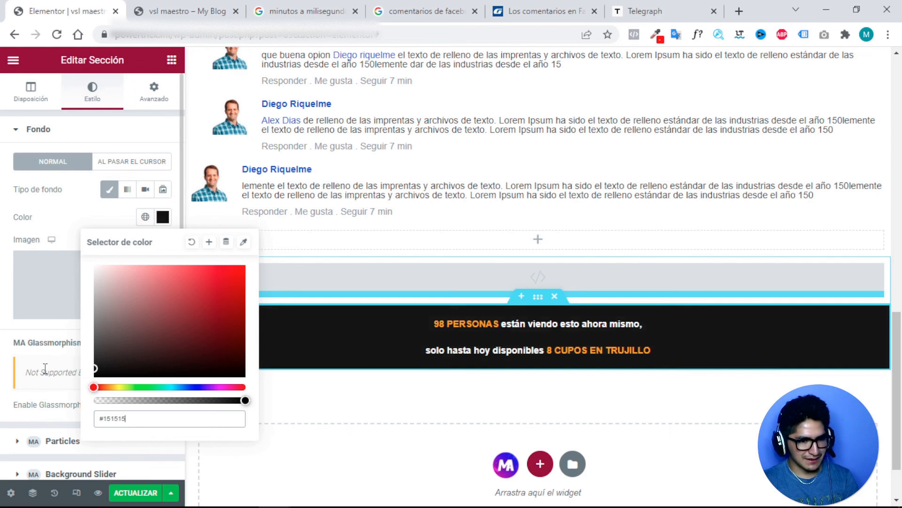
drag(45, 368, 42, 354)
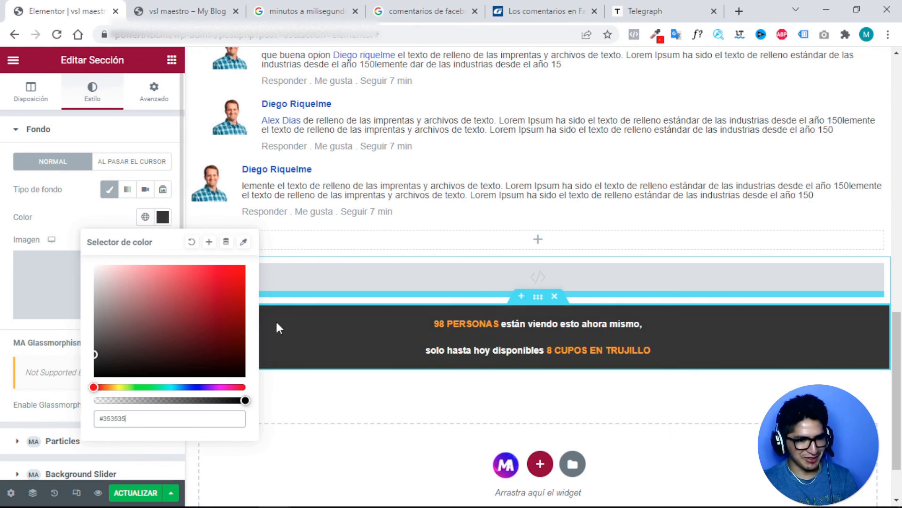
Change the banner code's heading line height from 40px to 20px.
click(328, 334)
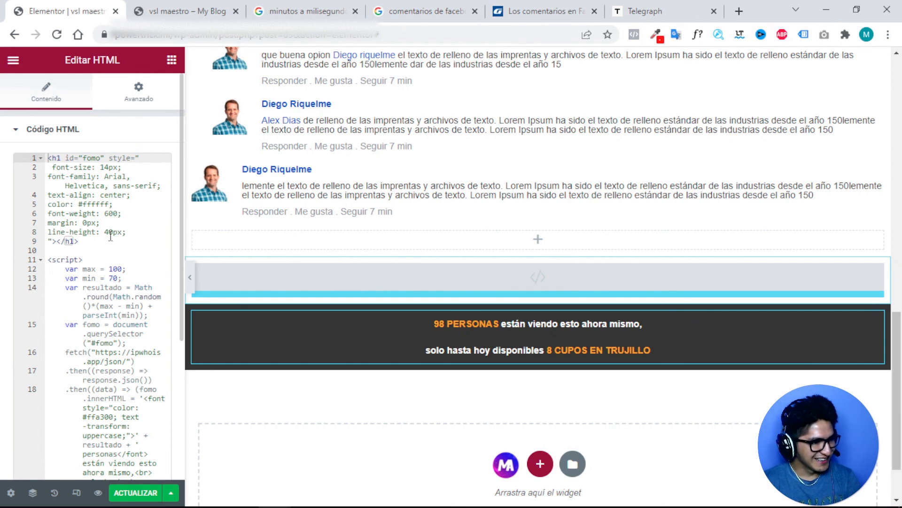
click(109, 229)
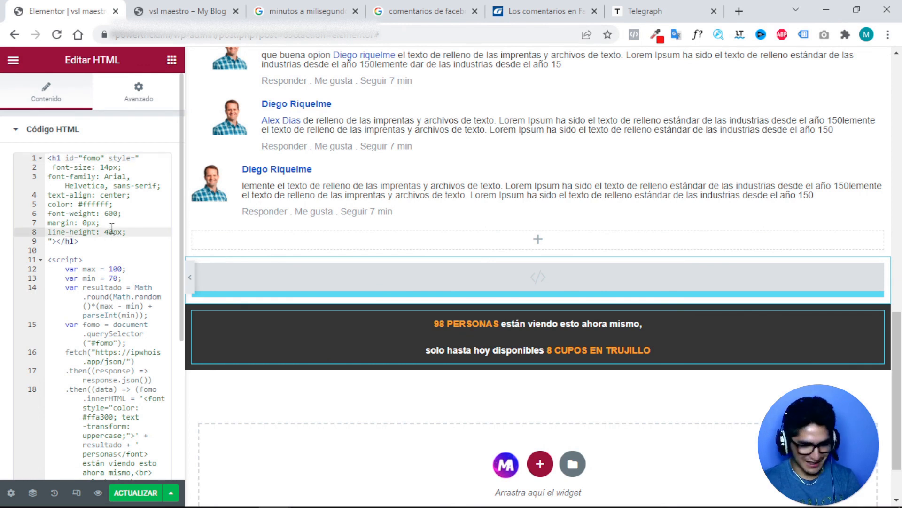
key(BackSpace)
text(1)
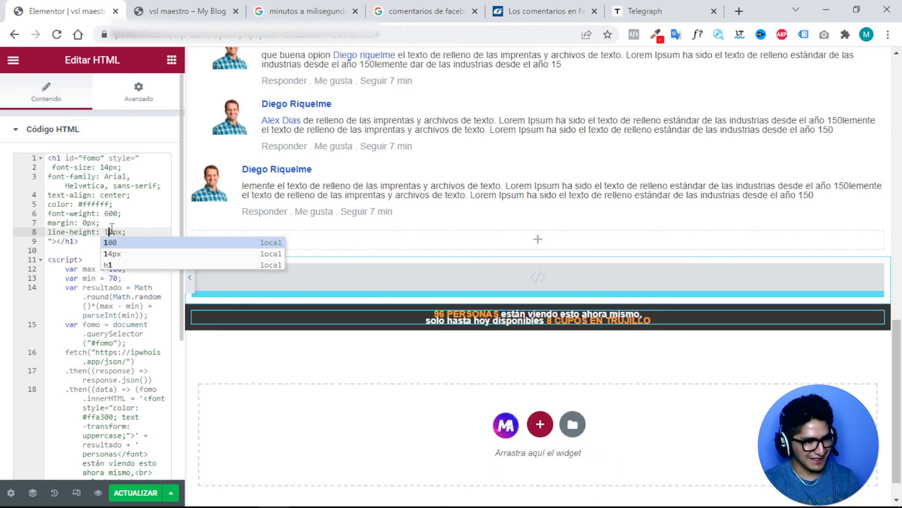
key(BackSpace)
text(2)
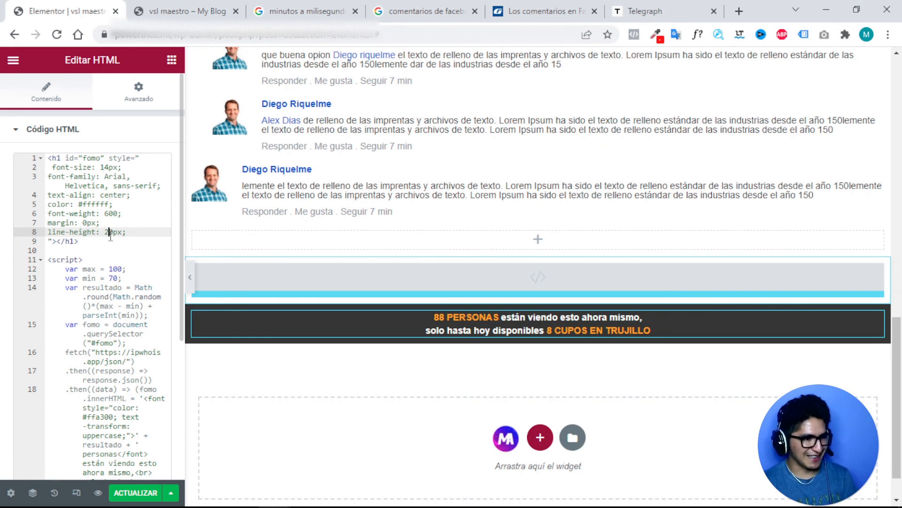
Select and copy the entire banner HTML code, then go to the Telegraph editor.
drag(50, 159, 124, 383)
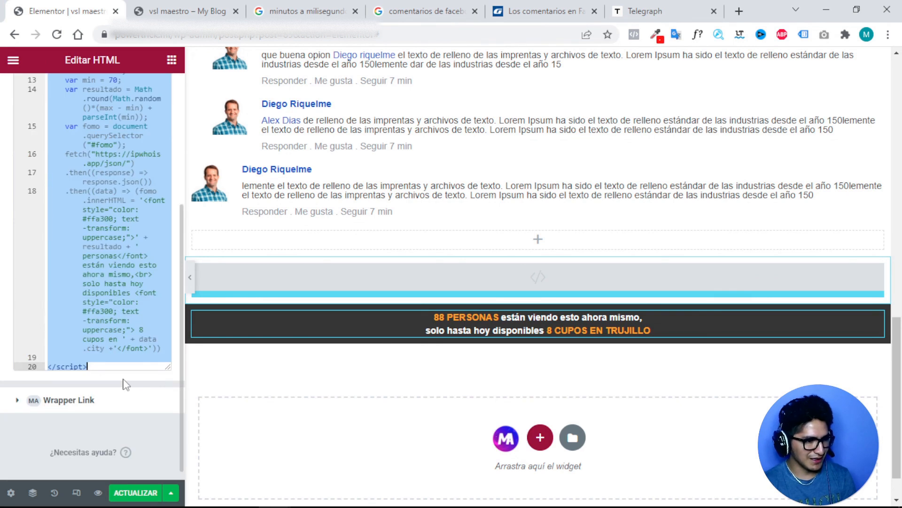
right_click(123, 274)
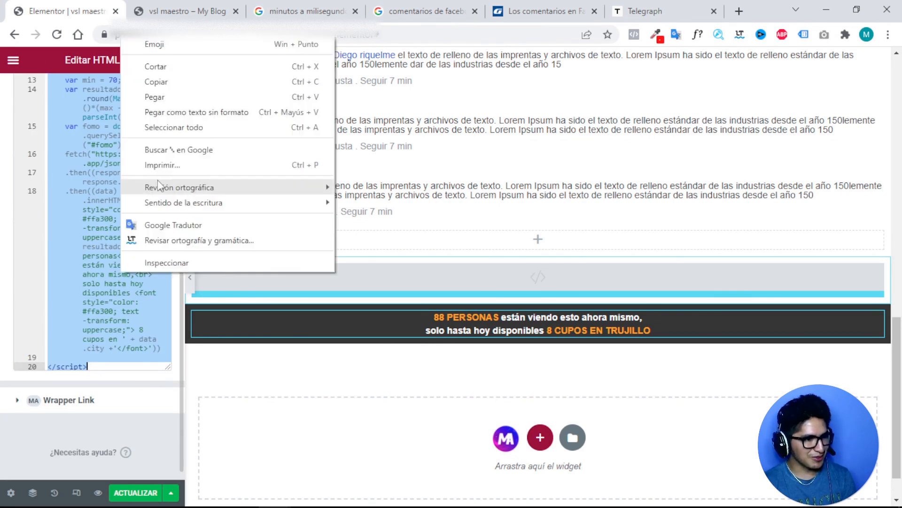
click(177, 83)
scroll(61, 171, up, 5)
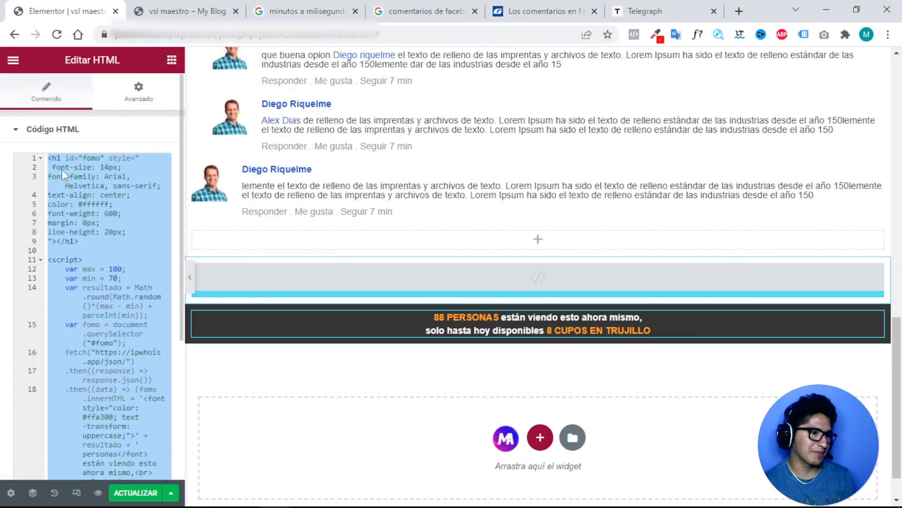
click(647, 7)
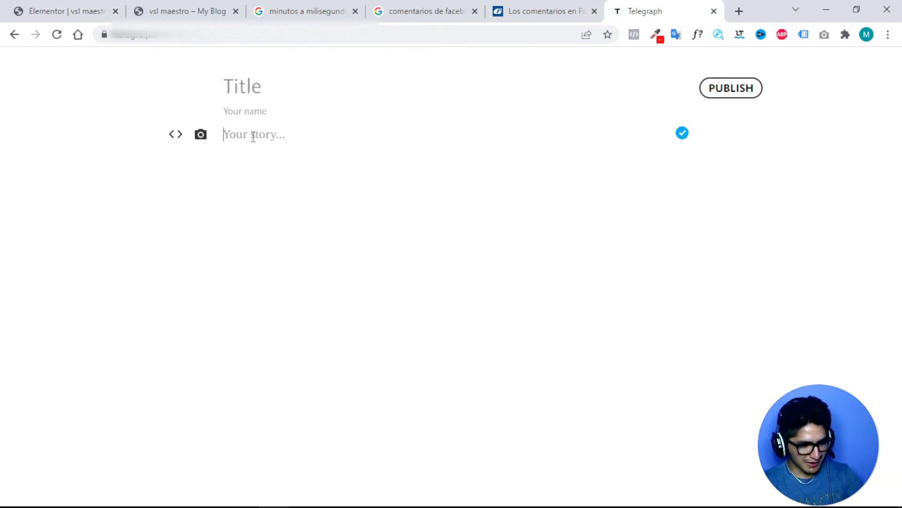
Paste the banner code into the Telegraph story and title it 'De que pais ven'.
key(ctrl+v)
scroll(319, 161, up, 4)
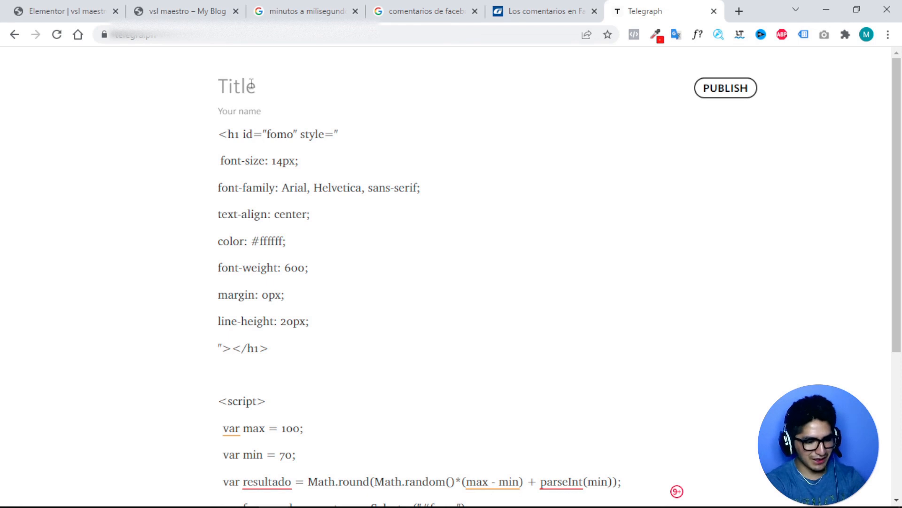
click(252, 85)
text(D)
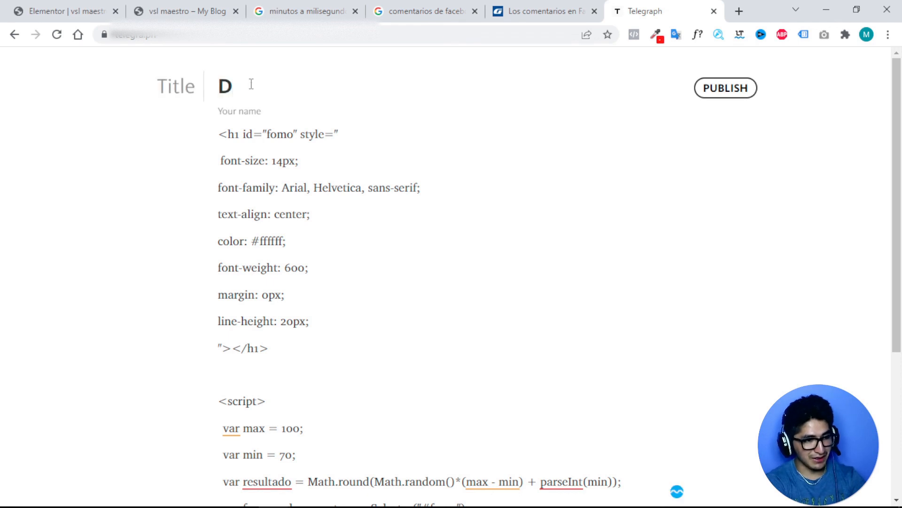
text(e que vai)
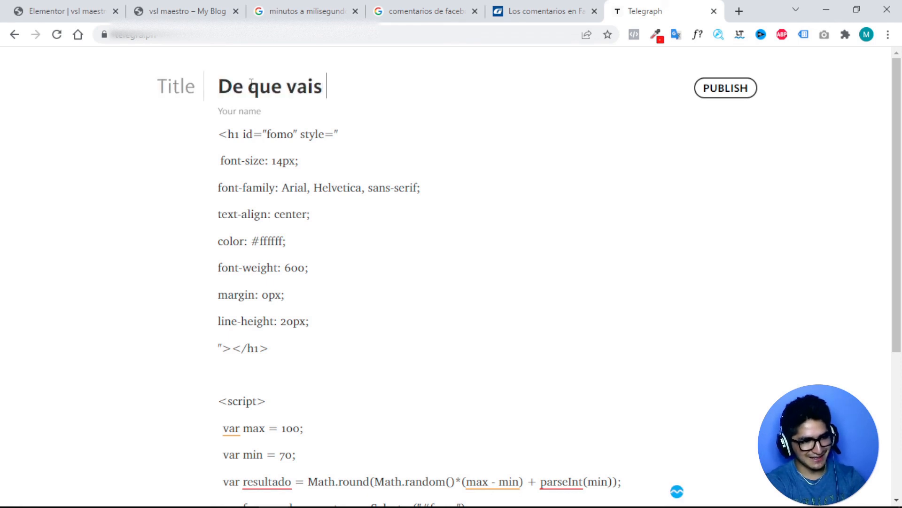
text(s)
key(BackSpace)
key(BackSpace)
key(BackSpace)
key(BackSpace)
text(pai)
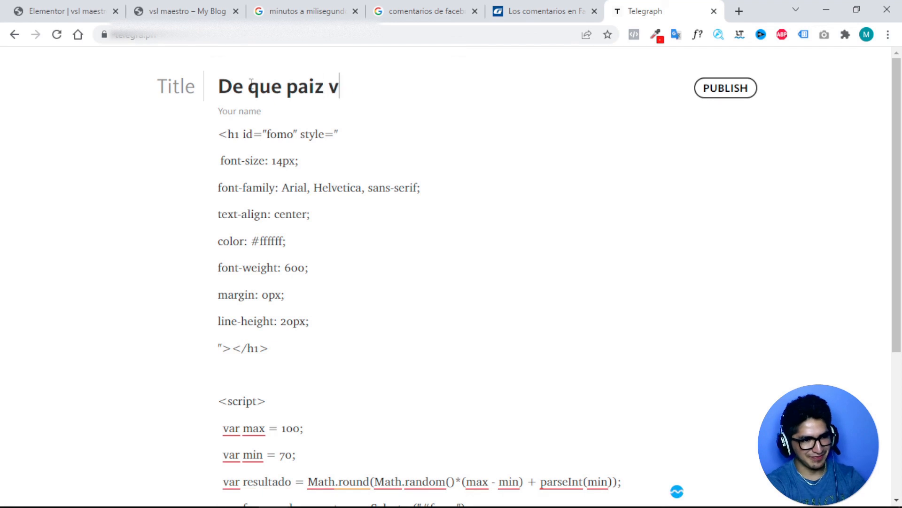
text(s ven)
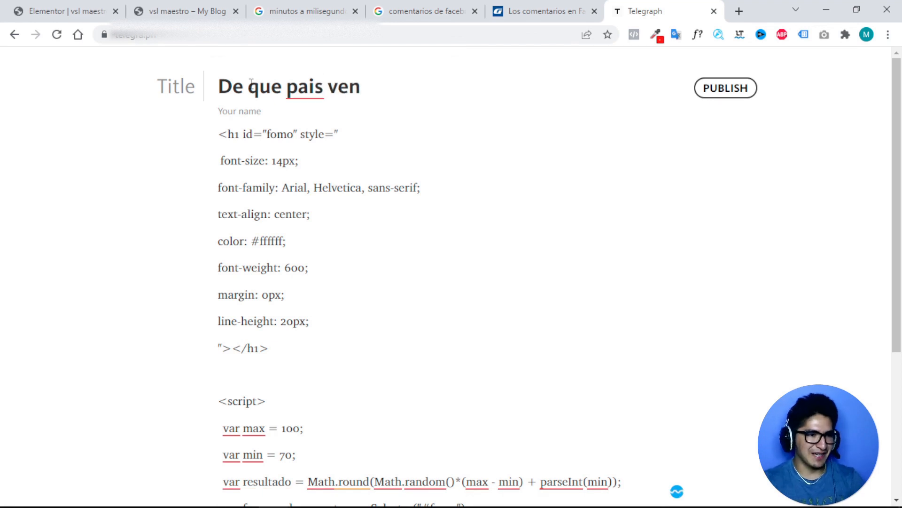
click(305, 81)
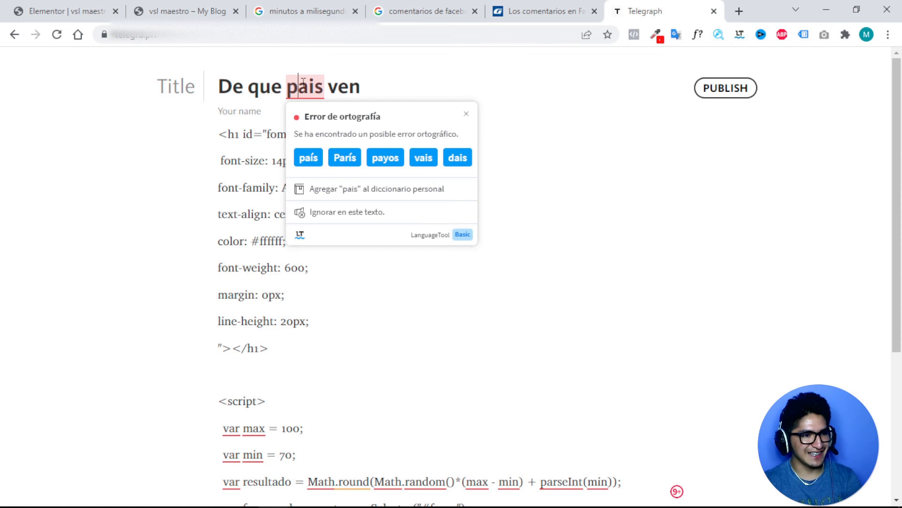
click(271, 94)
Enter '@' in the author field and publish the note.
click(242, 105)
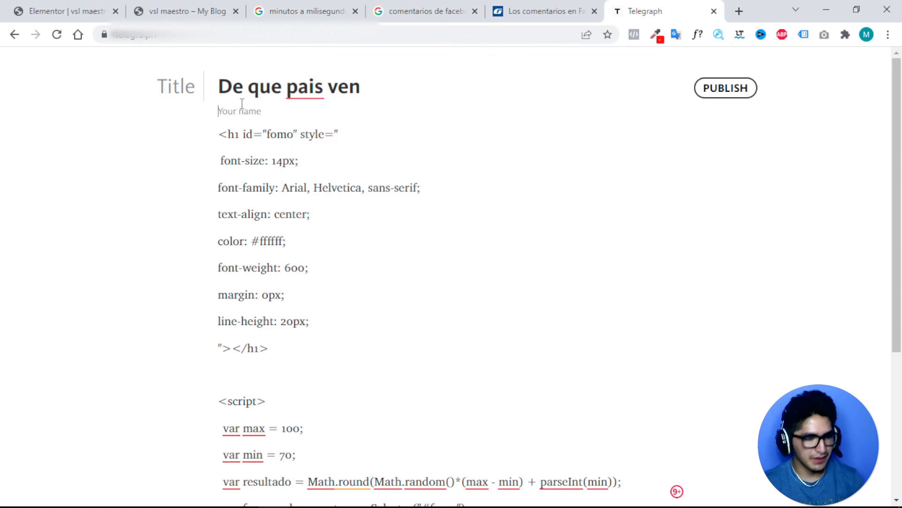
text(@melanio_digital)
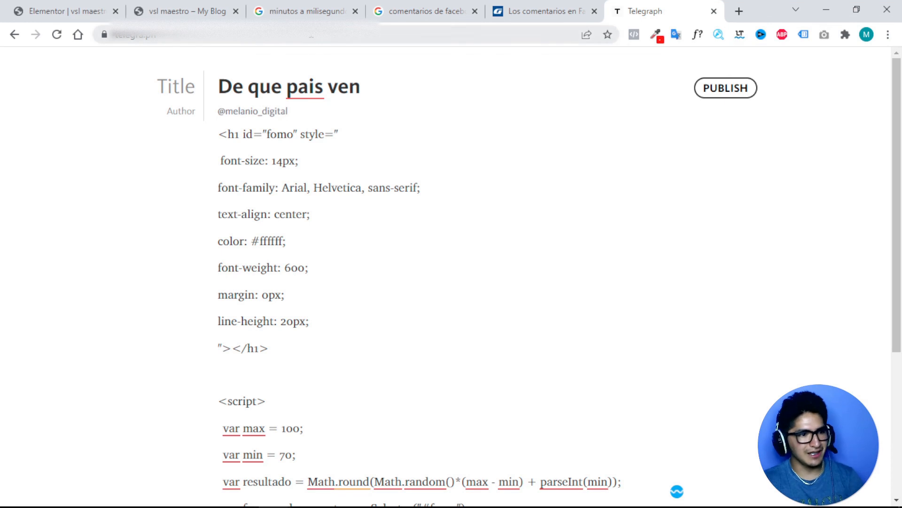
click(721, 90)
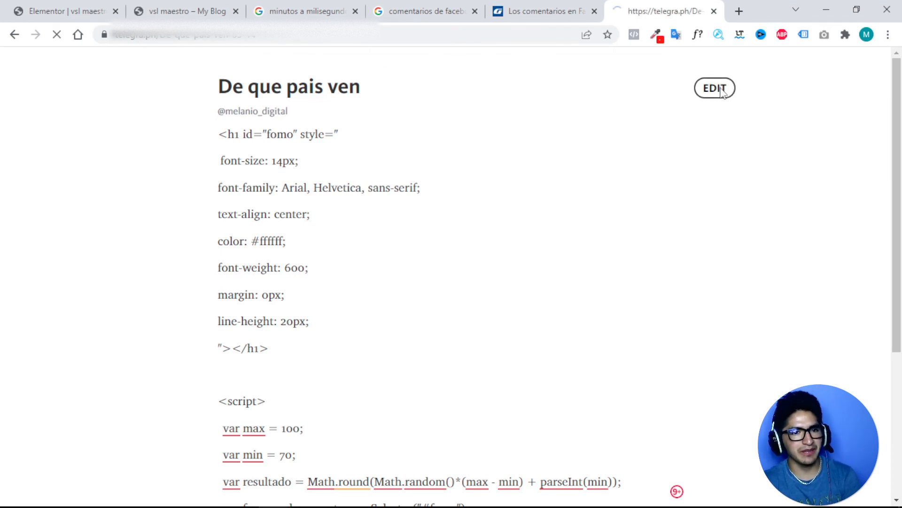
Select all the published note's text, then return to the Elementor editor.
click(107, 36)
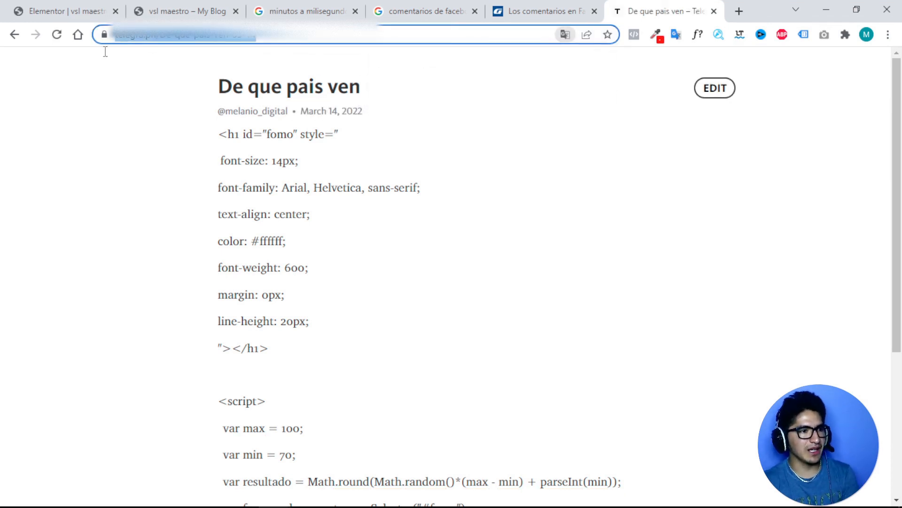
scroll(374, 156, down, 5)
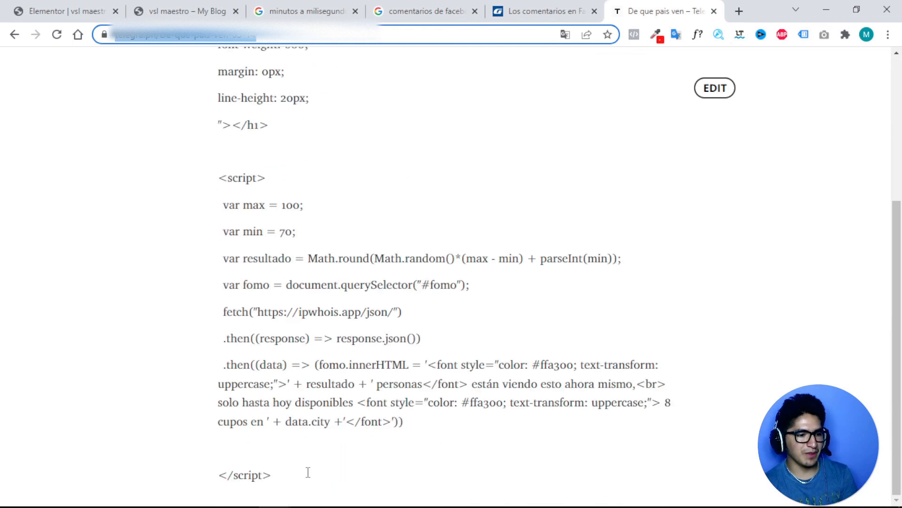
click(289, 466)
key(ctrl+a)
scroll(282, 162, up, 5)
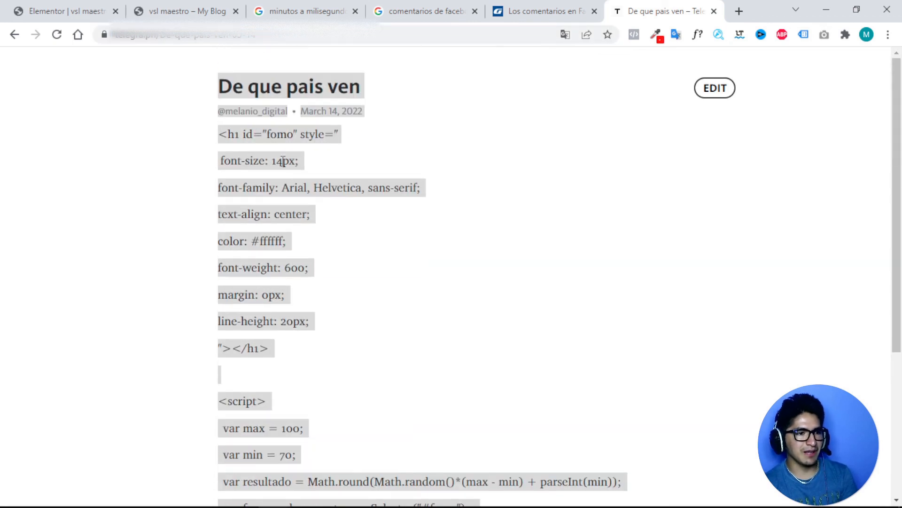
click(87, 11)
click(92, 233)
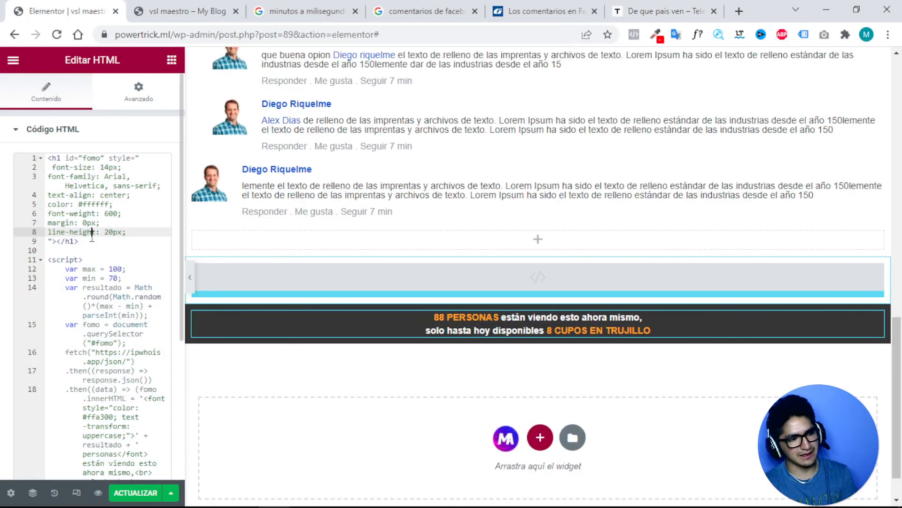
Drag the dark viewer-count banner section up to the very top of the page.
mouse_move(551, 313)
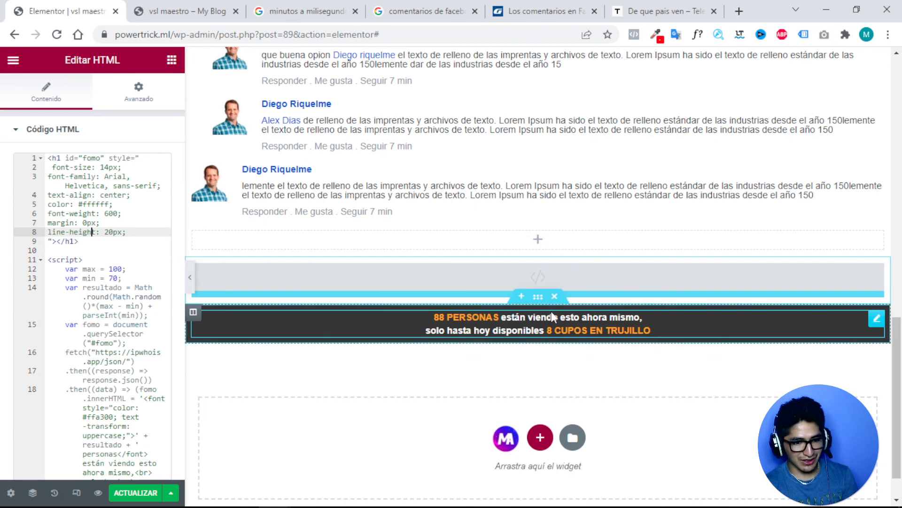
drag(538, 296, 508, 64)
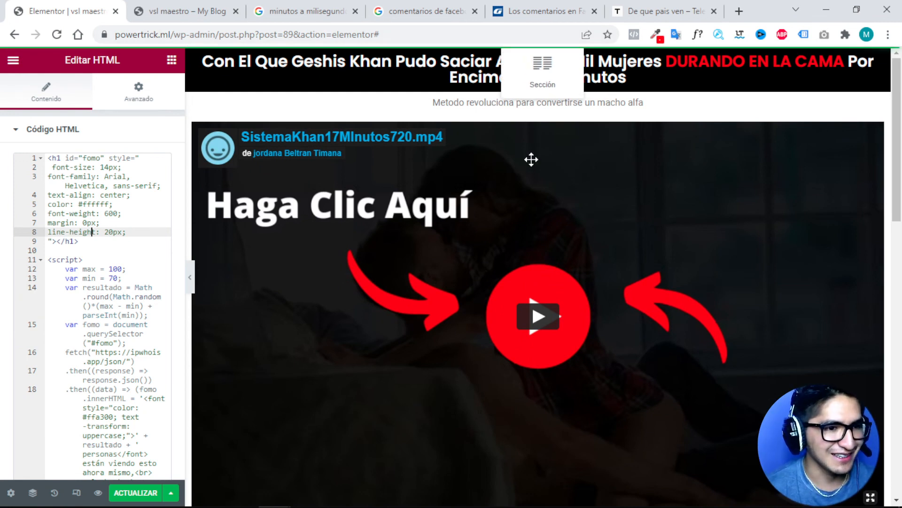
scroll(532, 160, down, 14)
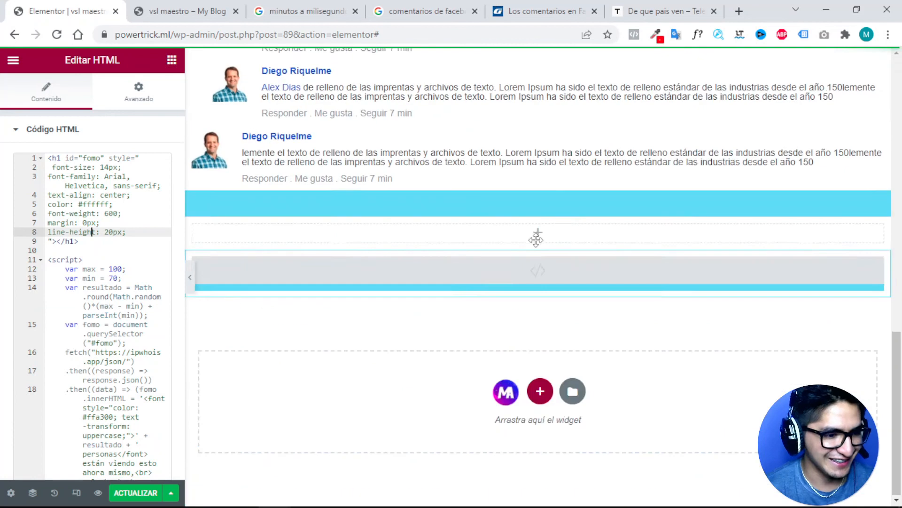
drag(536, 238, 535, 238)
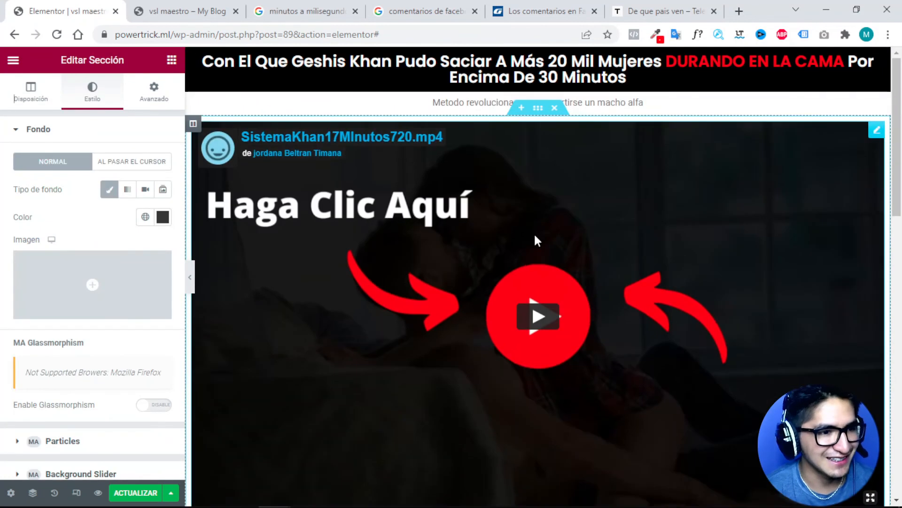
scroll(268, 197, down, 12)
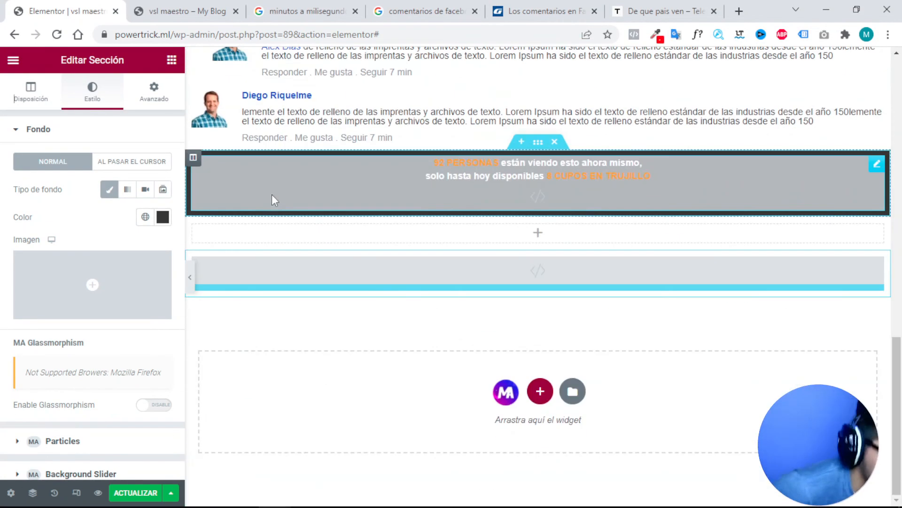
drag(538, 141, 495, 85)
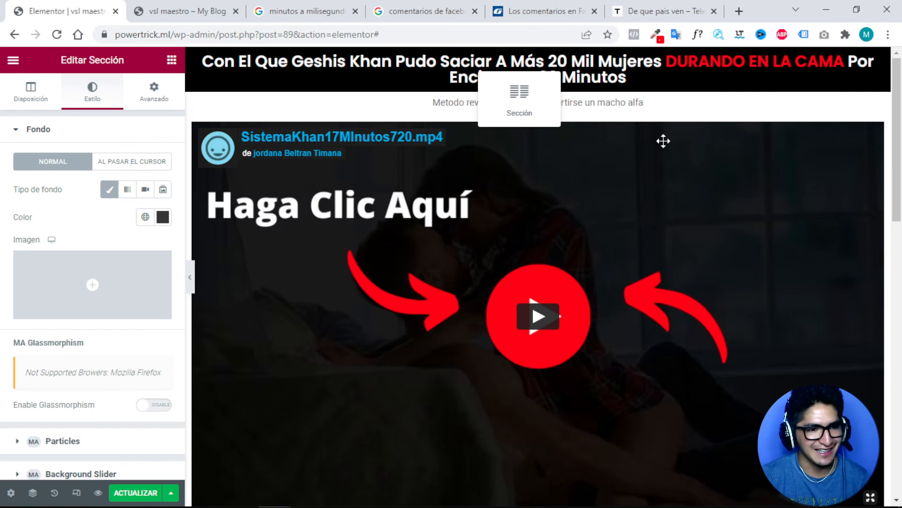
scroll(467, 329, down, 10)
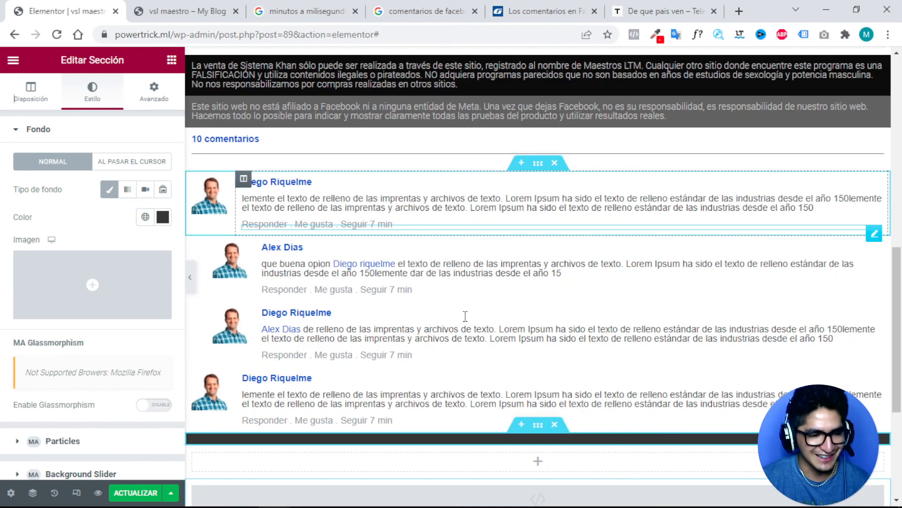
scroll(465, 316, down, 3)
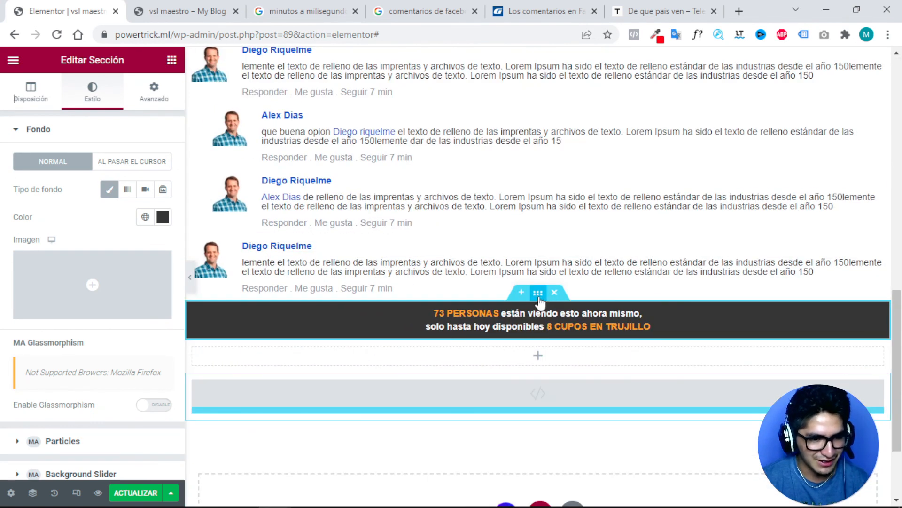
drag(538, 296, 465, 136)
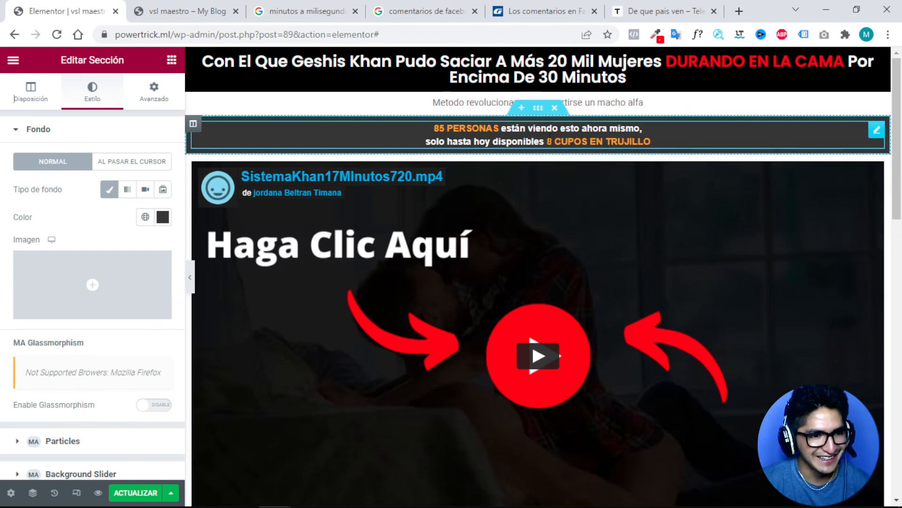
mouse_move(538, 107)
mouse_down()
mouse_move(532, 51)
mouse_move(523, 107)
mouse_up()
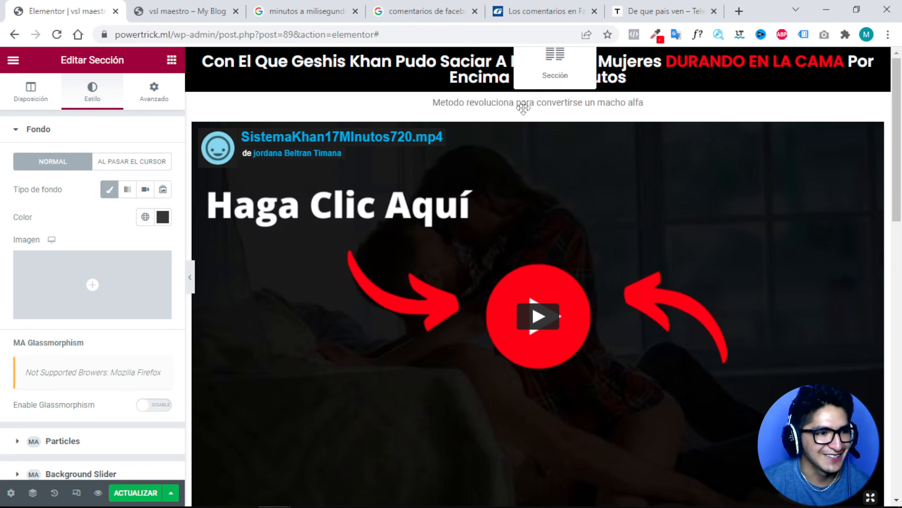
drag(599, 113, 528, 100)
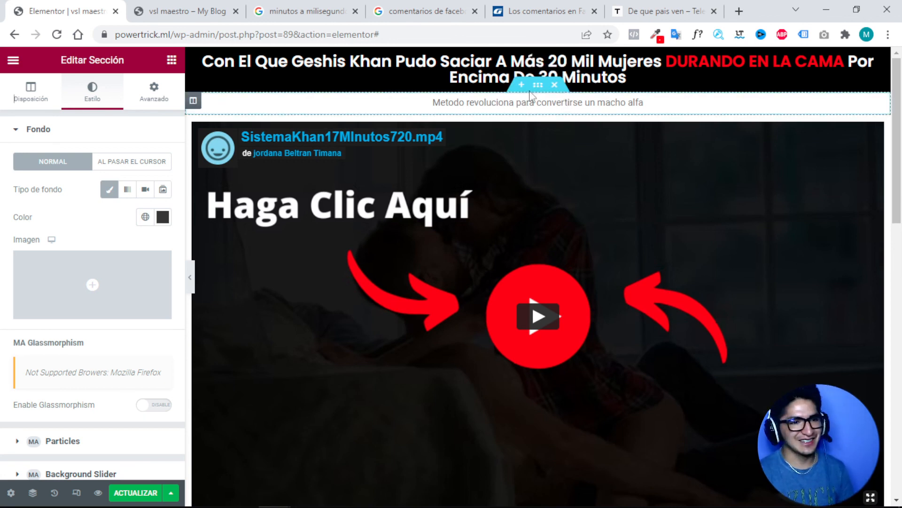
scroll(517, 212, down, 4)
scroll(512, 271, down, 10)
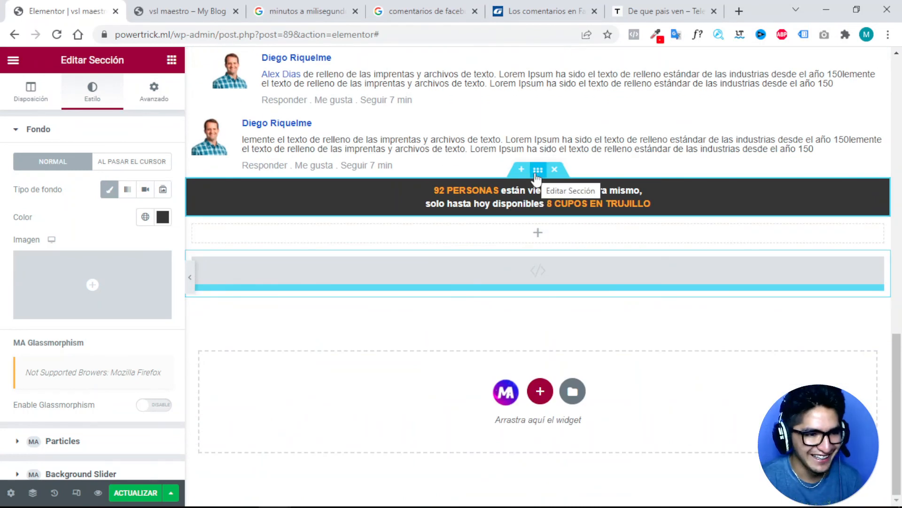
drag(537, 178, 559, 113)
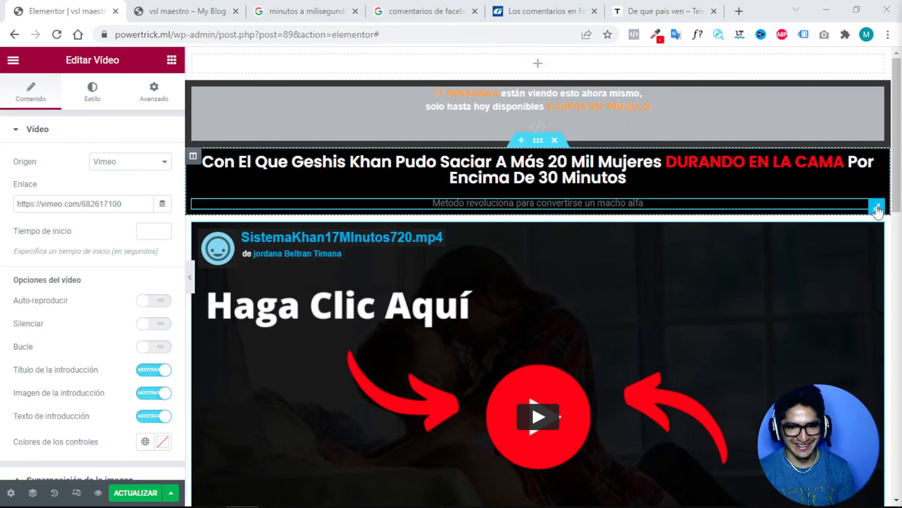
Move the 'Metodo revoluciona' heading out of the headline to sit below it.
drag(877, 209, 542, 147)
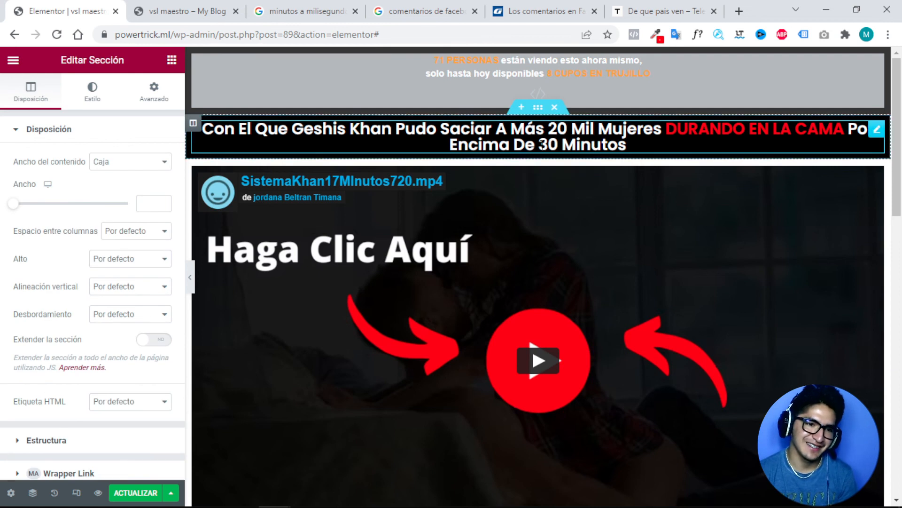
scroll(554, 139, down, 6)
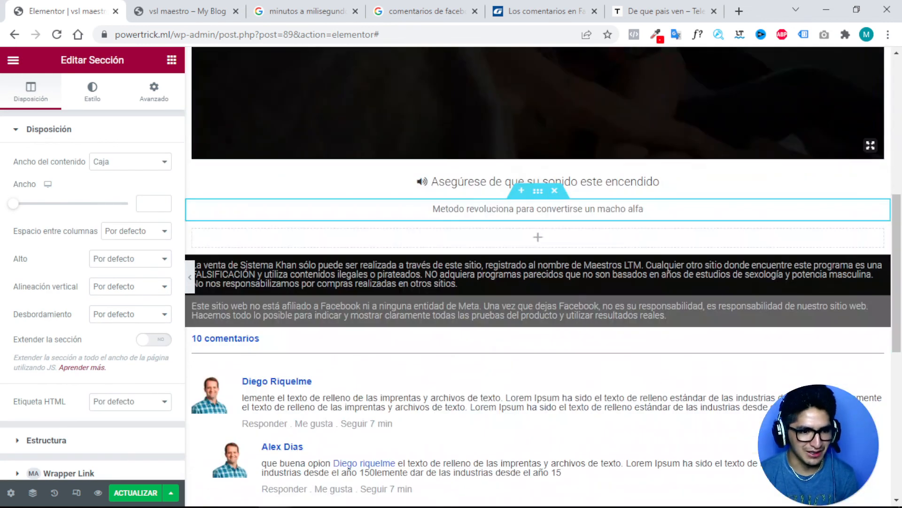
drag(539, 192, 536, 126)
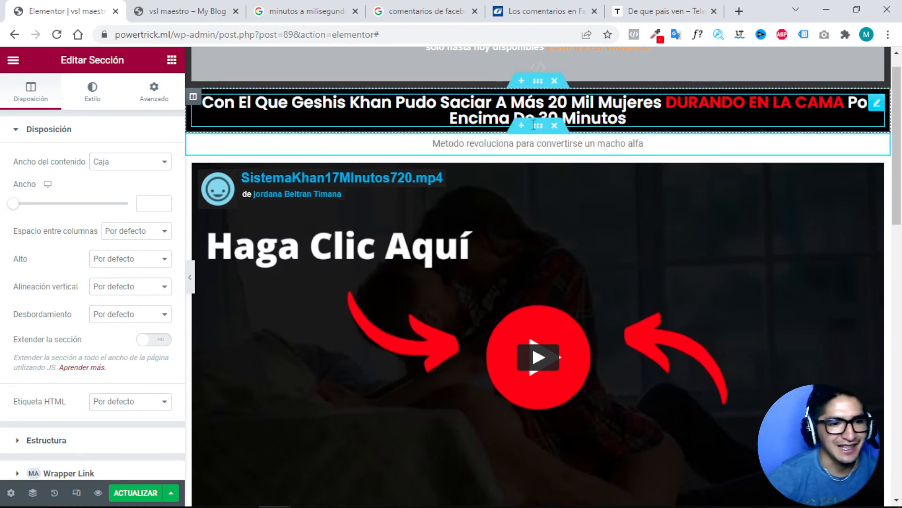
scroll(527, 143, up, 1)
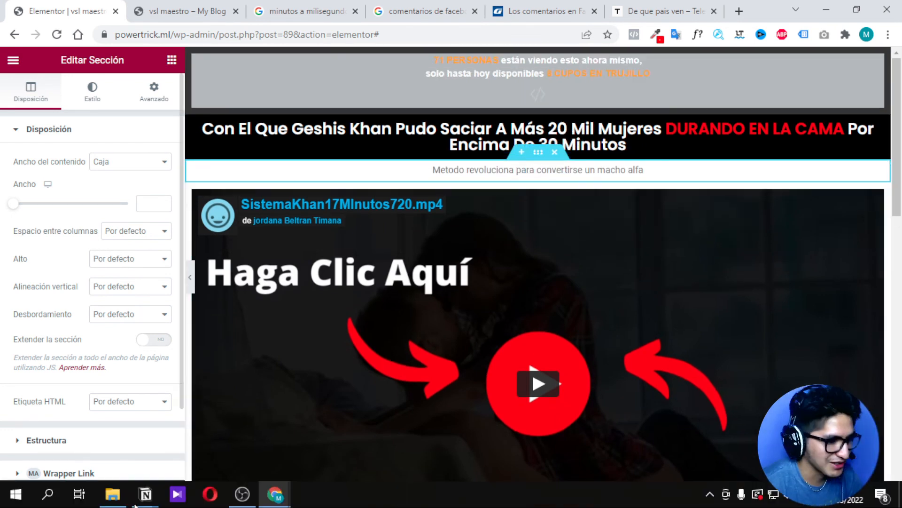
Save the page and preview it, confirming the 77 PERSONAS banner tops the page.
click(136, 492)
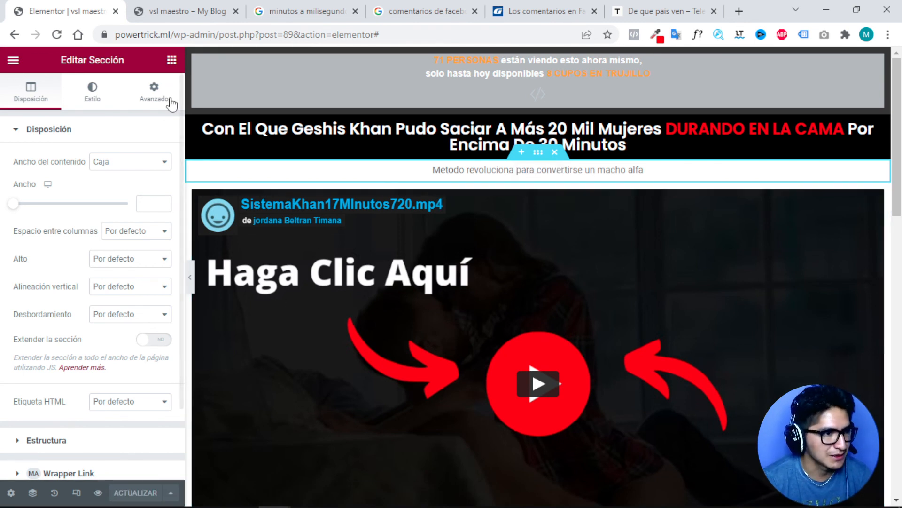
click(98, 492)
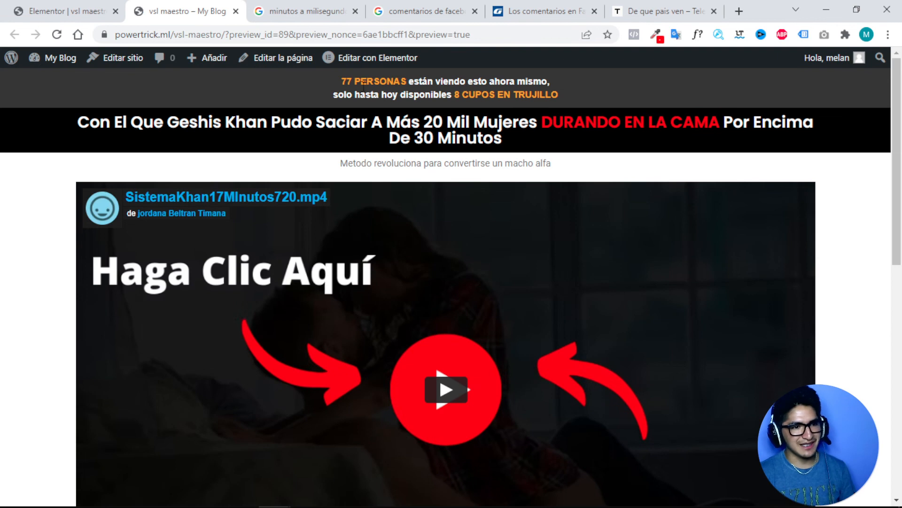
drag(417, 81, 526, 95)
click(38, 18)
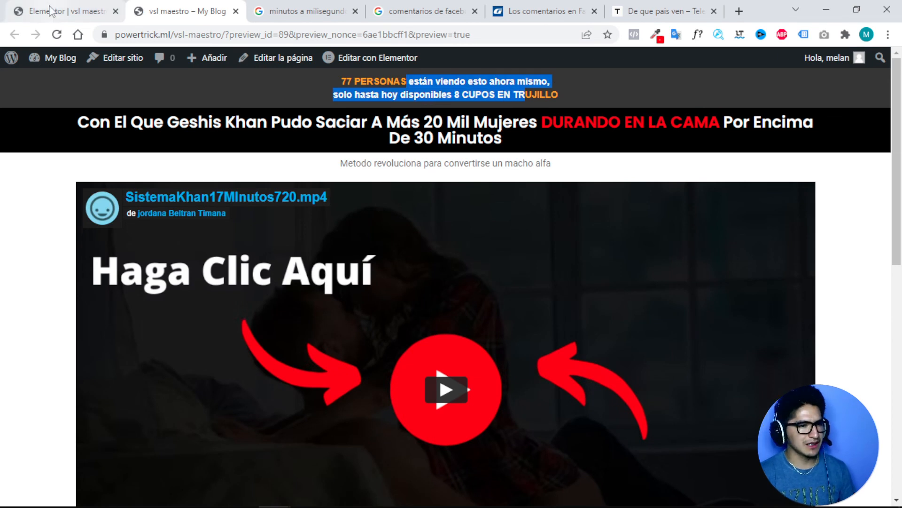
click(66, 10)
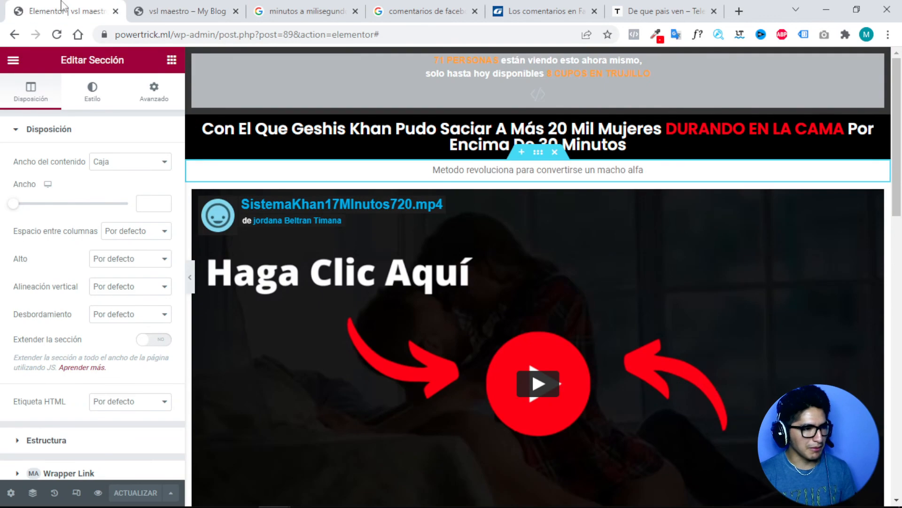
Delete 'solo hasta hoy disponibles' and '8 cupos' from the banner's HTML code.
click(499, 72)
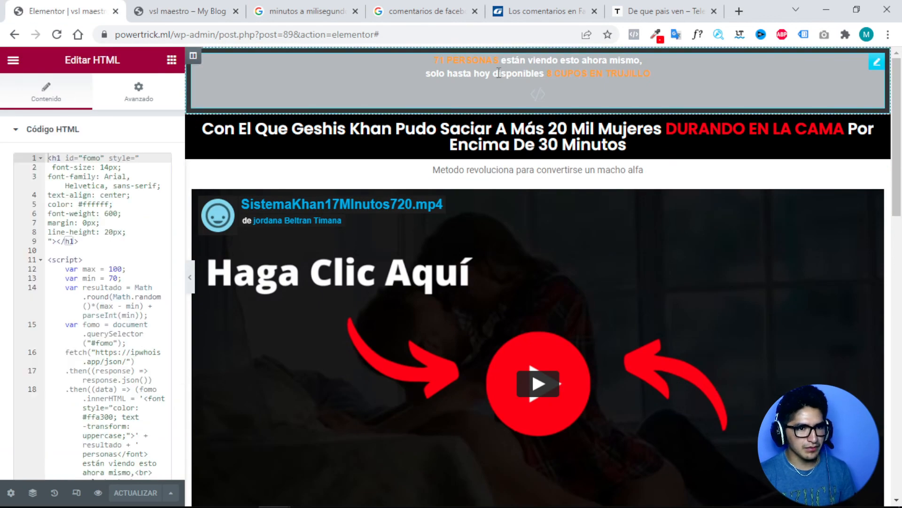
scroll(117, 267, down, 2)
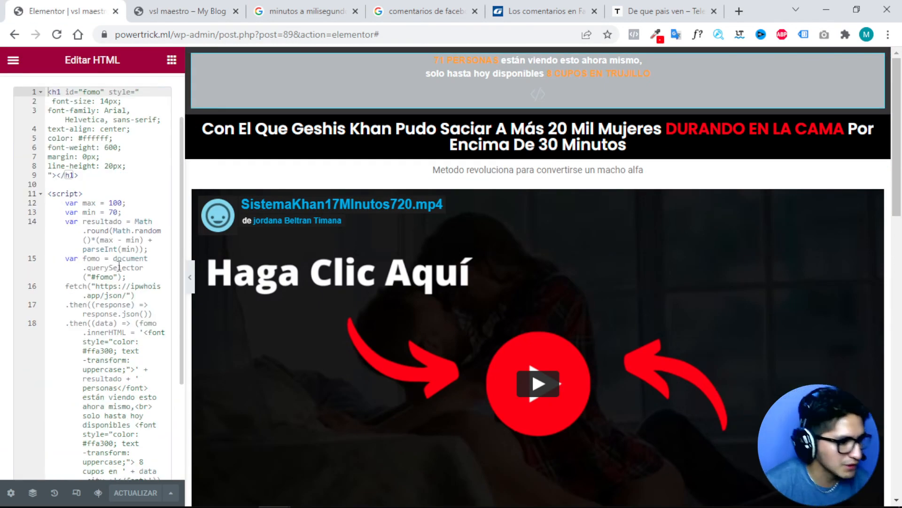
scroll(122, 272, down, 2)
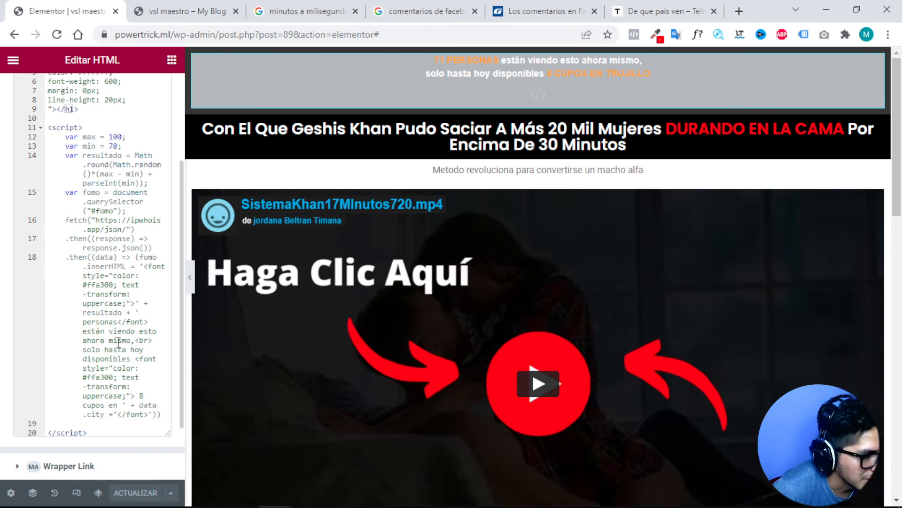
click(85, 350)
drag(83, 349, 132, 359)
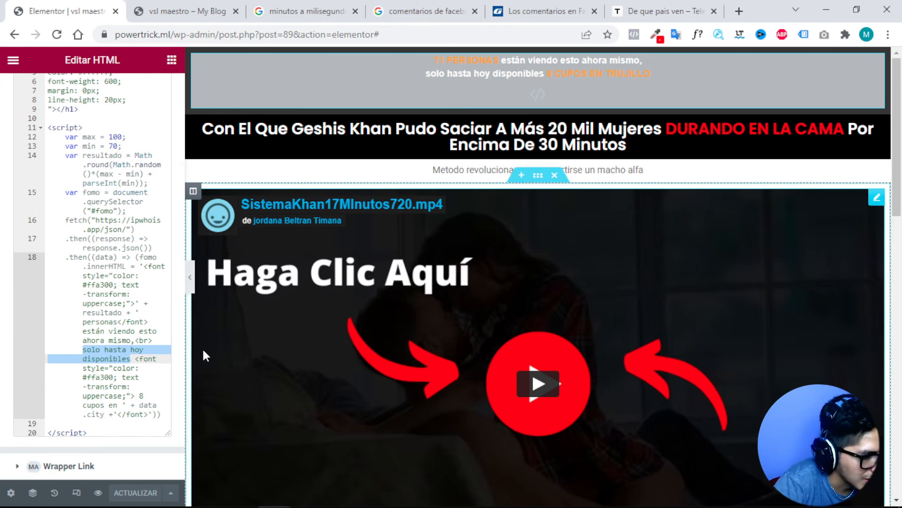
key(BackSpace)
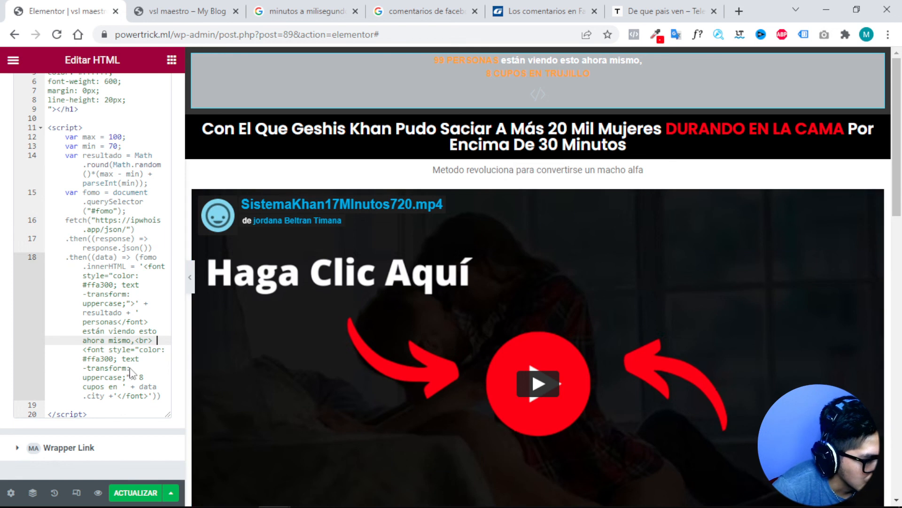
click(104, 386)
drag(104, 386, 139, 378)
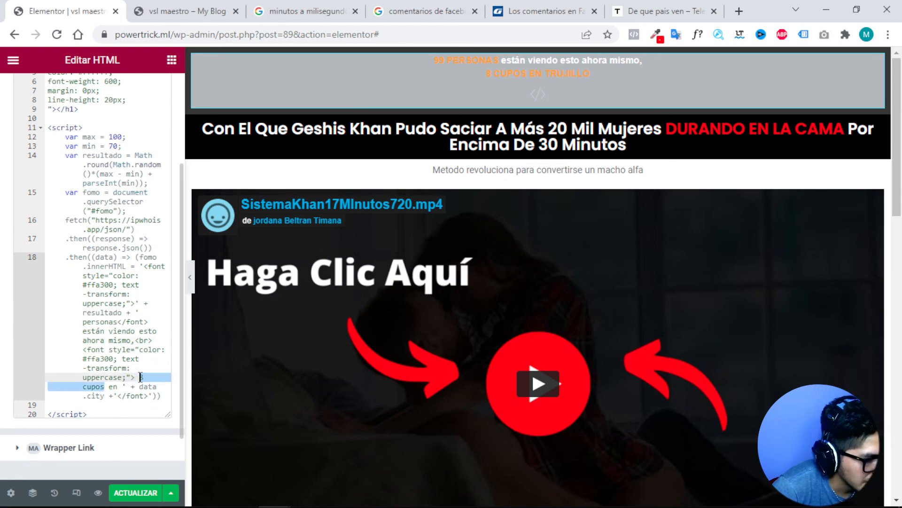
key(BackSpace)
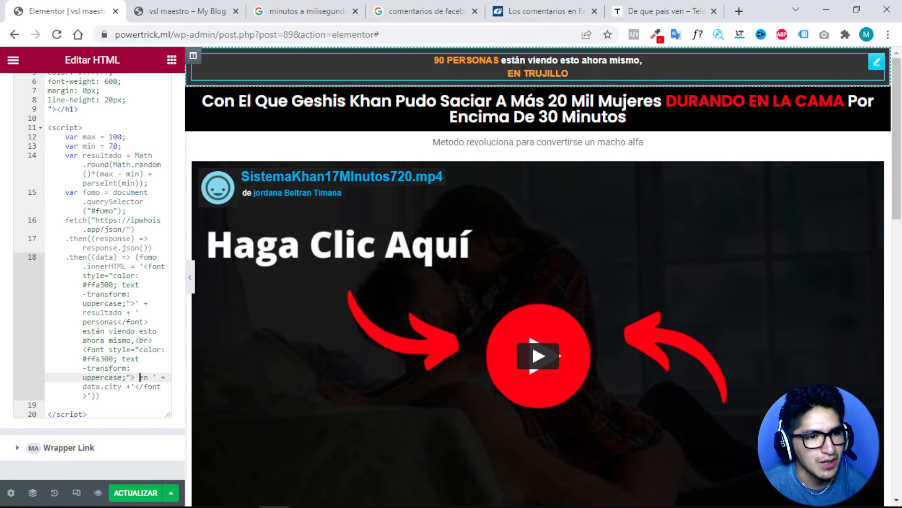
Change data.city to data.country and raise the random count maximum from 100 to 500.
double_click(114, 387)
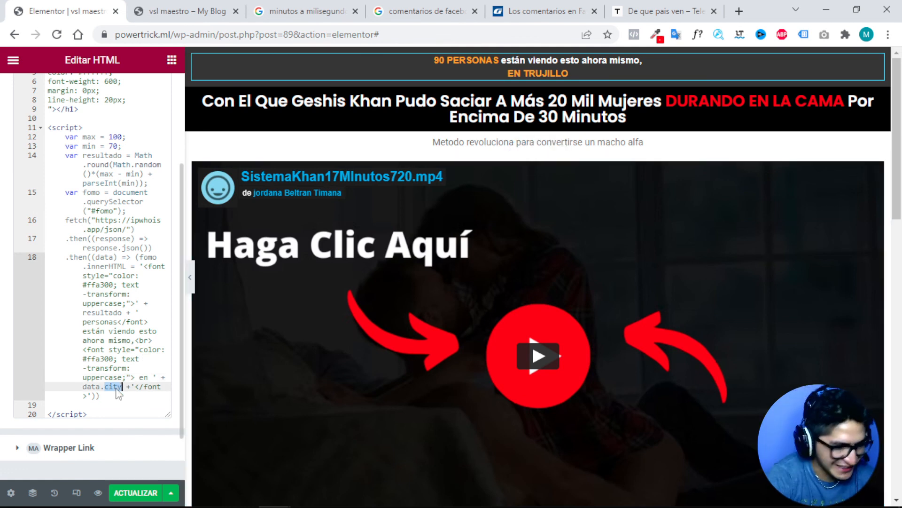
text(coun)
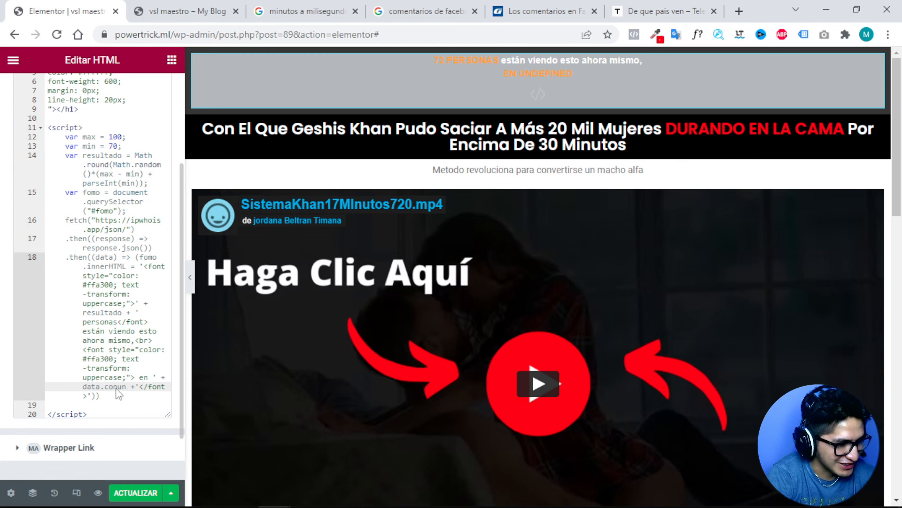
key(BackSpace)
key(BackSpace)
text(try)
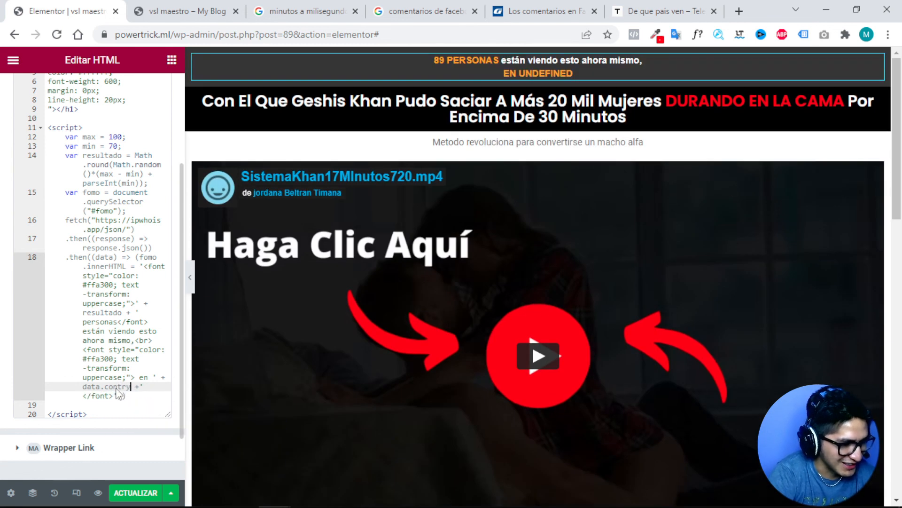
key(BackSpace)
key(BackSpace)
key(BackSpace)
key(BackSpace)
key(BackSpace)
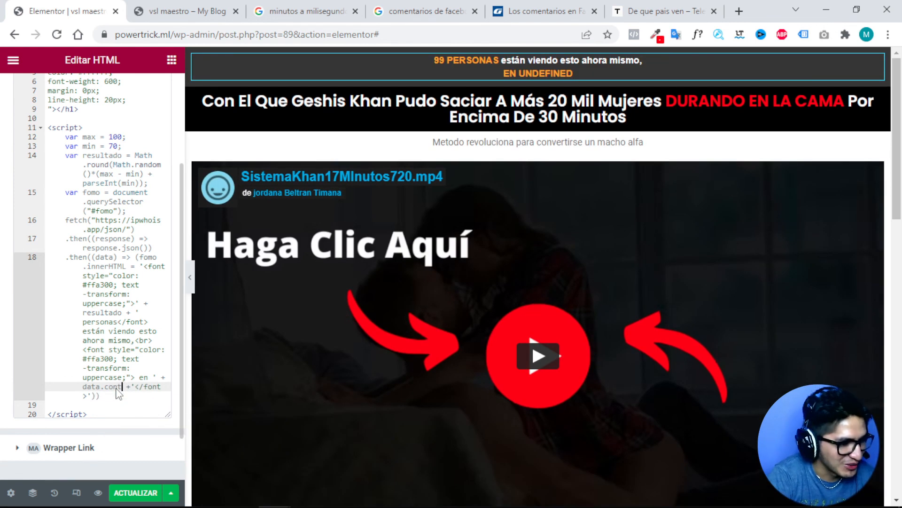
text(ountry)
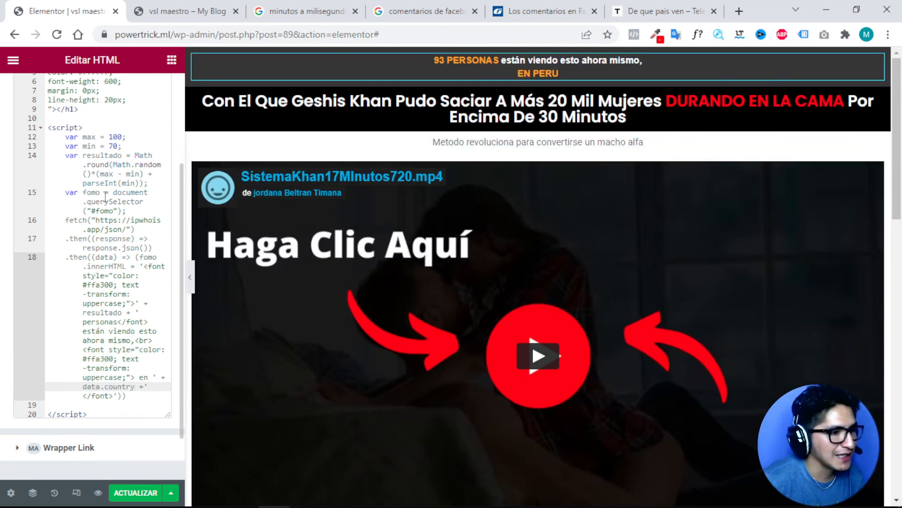
double_click(115, 137)
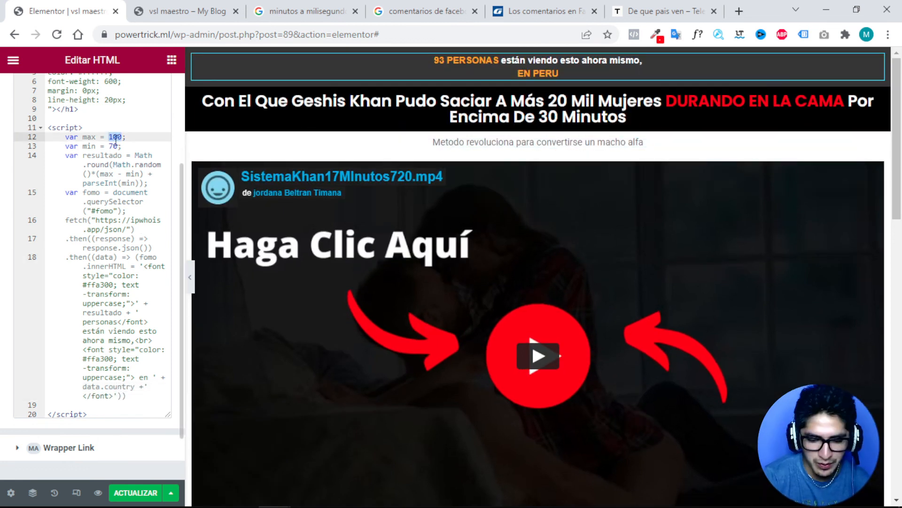
text(500)
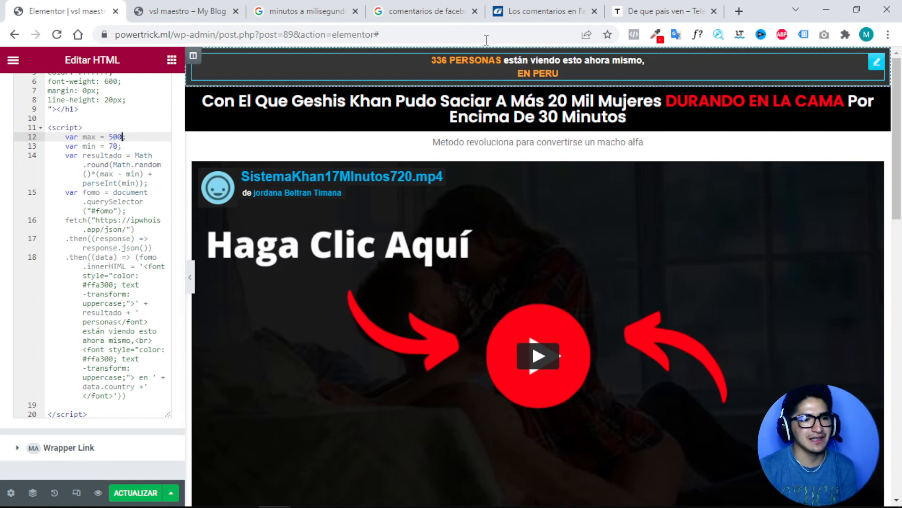
Save the banner edits and open the page preview showing 231 PERSONAS … EN PERU.
click(134, 492)
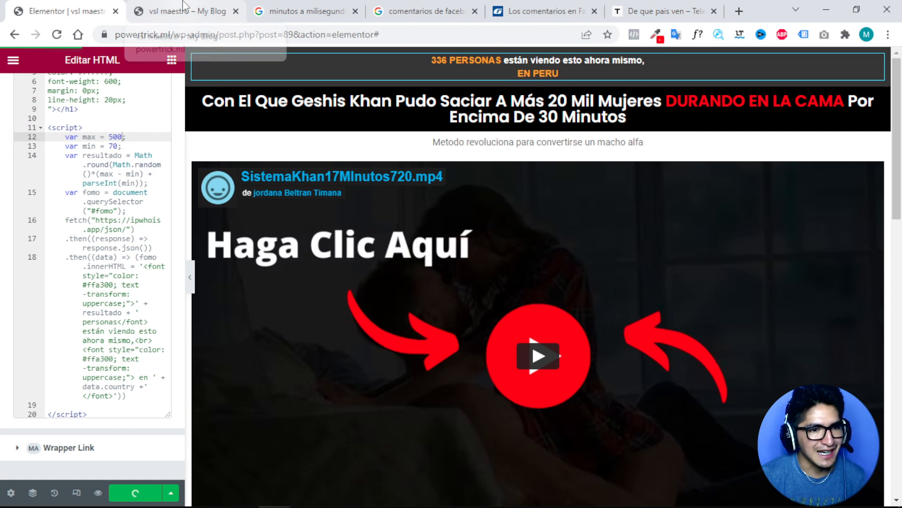
click(183, 7)
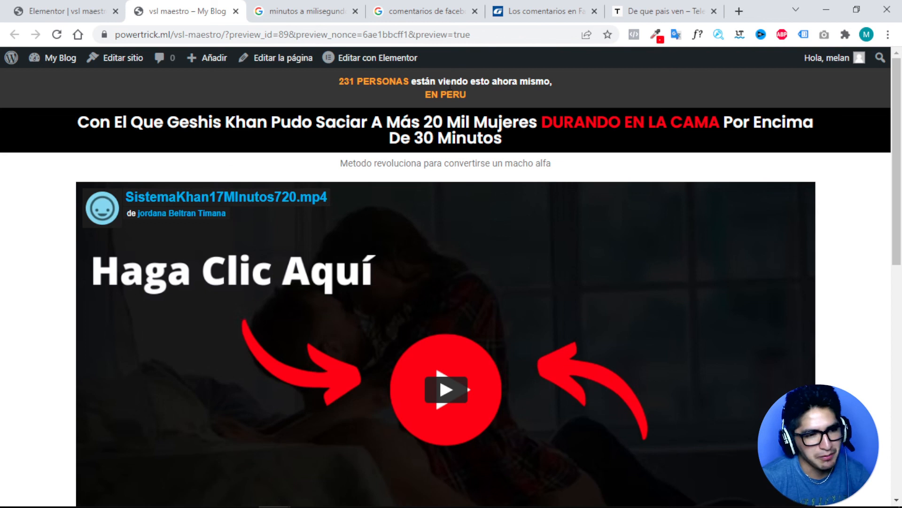
scroll(460, 215, down, 10)
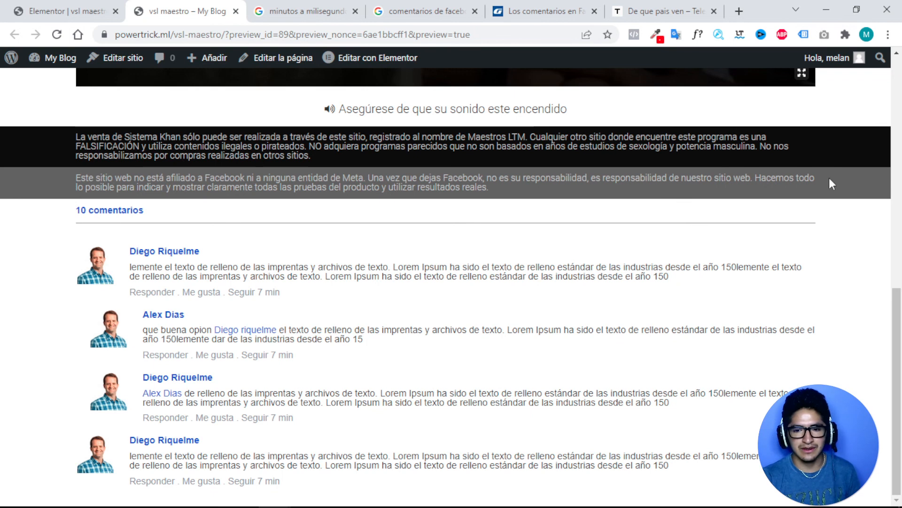
scroll(374, 208, up, 10)
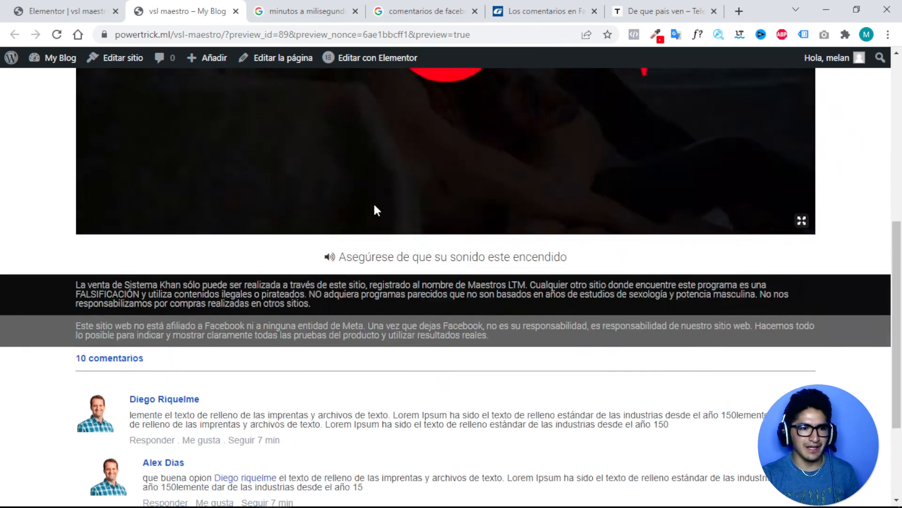
scroll(376, 210, down, 10)
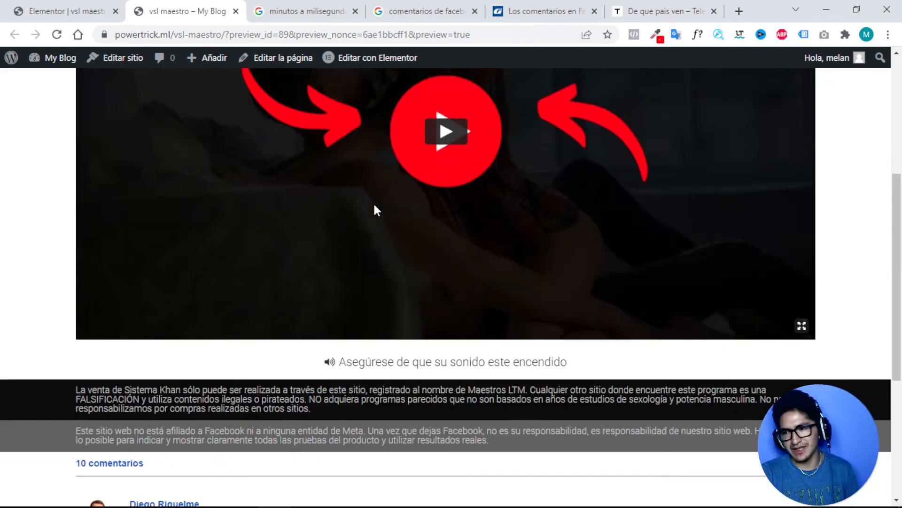
scroll(377, 210, up, 10)
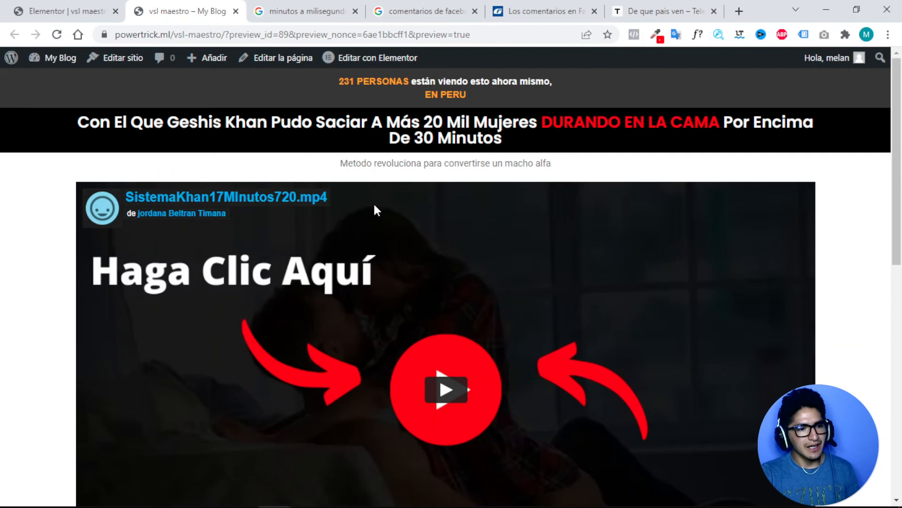
scroll(378, 210, down, 10)
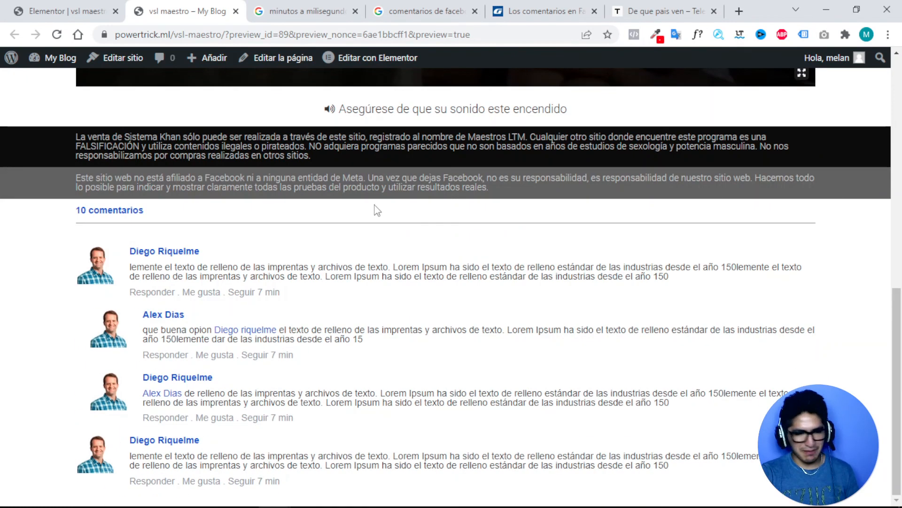
scroll(376, 210, up, 1)
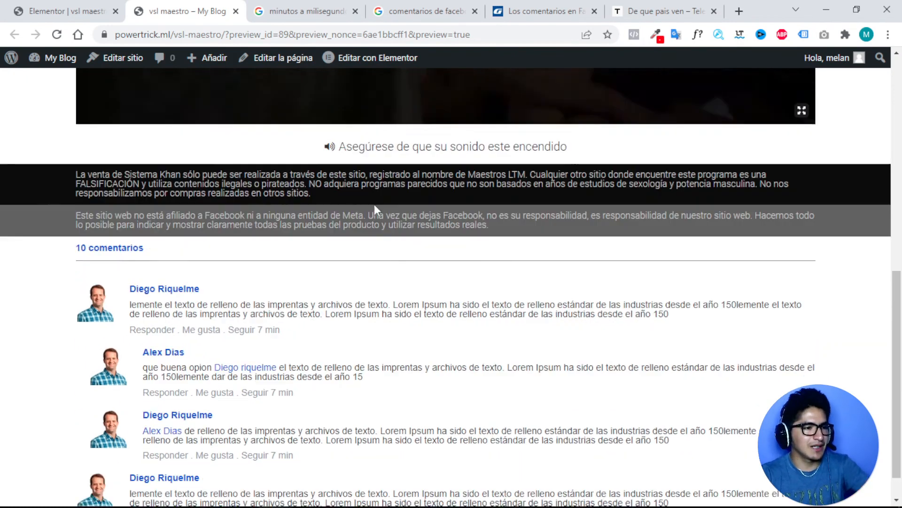
scroll(373, 202, up, 10)
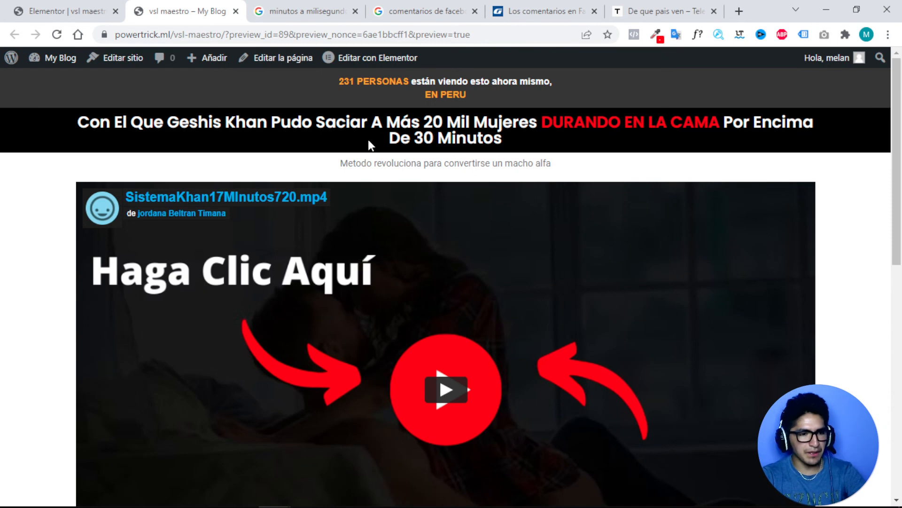
Scroll the preview past the headline to the sound reminder, disclaimers and 10 comentarios.
drag(189, 123, 501, 139)
scroll(502, 139, down, 7)
drag(338, 290, 553, 291)
scroll(219, 304, down, 3)
scroll(297, 266, down, 1)
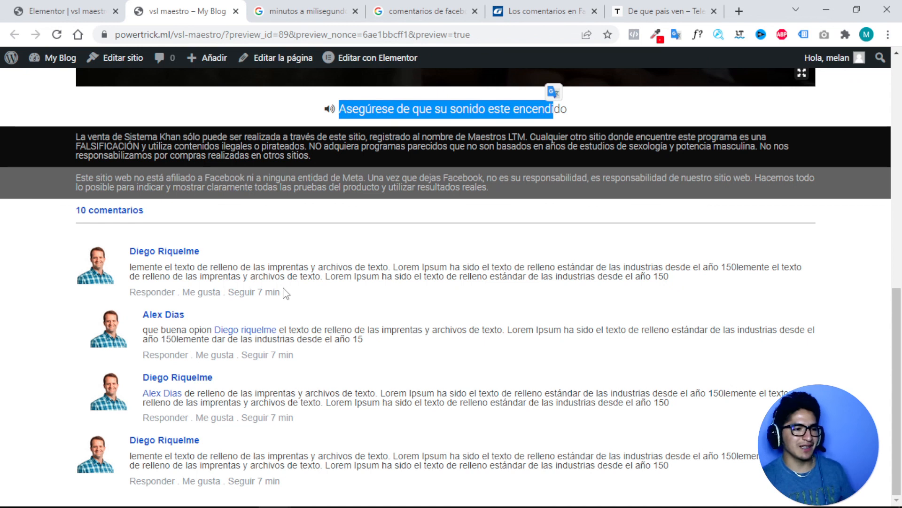
scroll(285, 292, up, 3)
scroll(285, 280, down, 3)
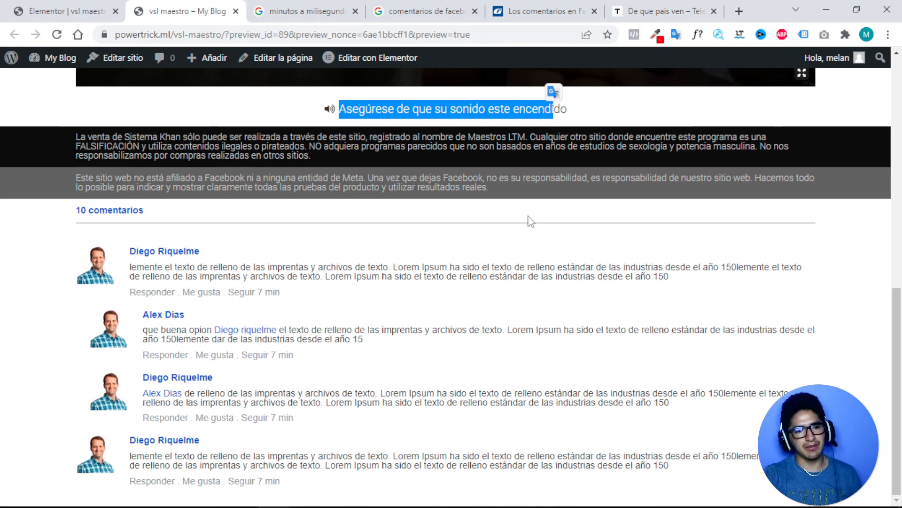
scroll(529, 215, up, 8)
scroll(528, 207, down, 8)
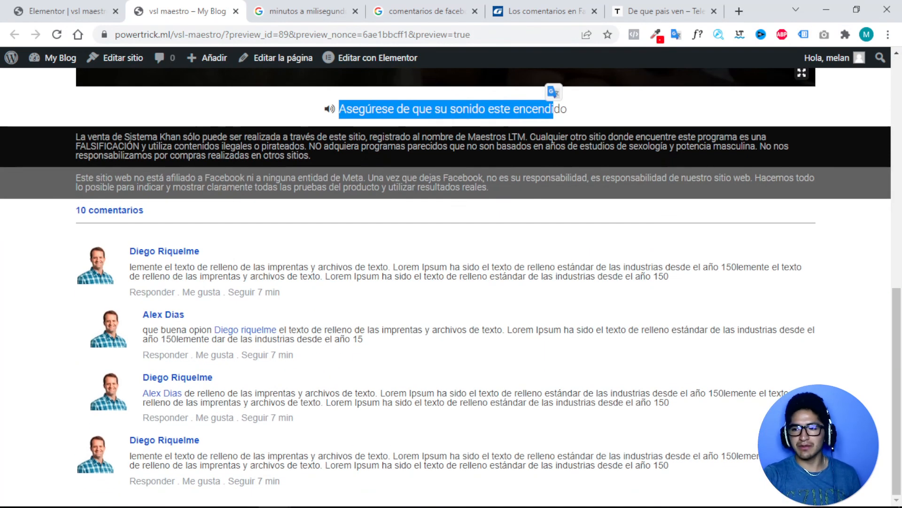